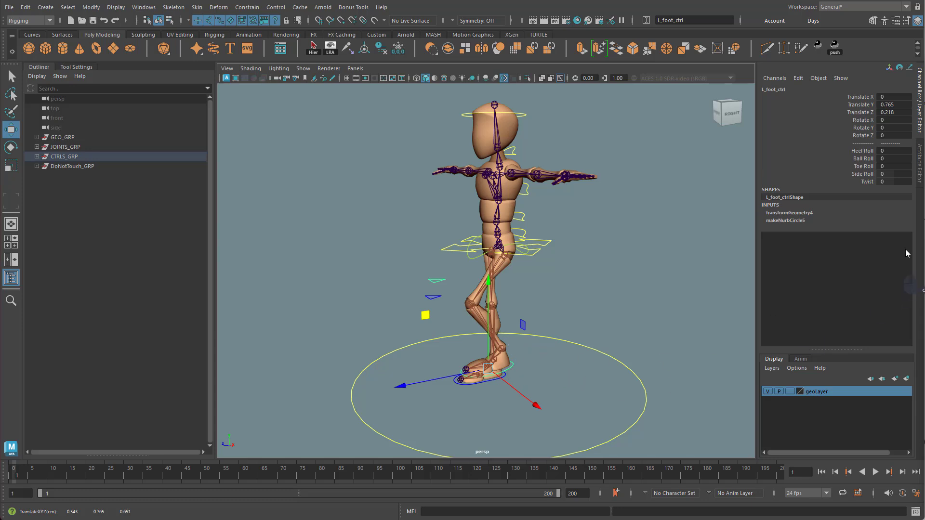
Try the left foot control's Heel Roll, Ball Roll and Side Roll attributes, and reset Side Roll to 0.
click(863, 151)
middle_drag(637, 299, 630, 345)
click(862, 158)
click(863, 174)
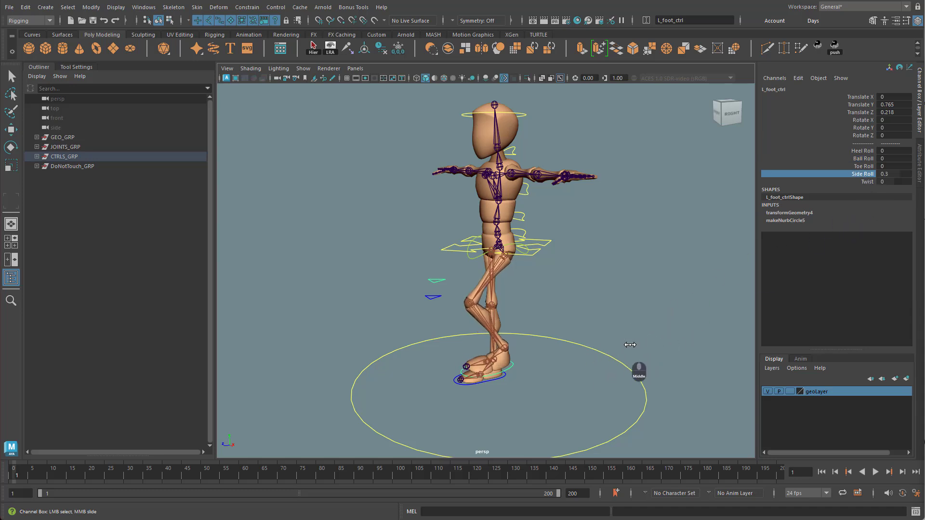
double_click(893, 177)
key(Return)
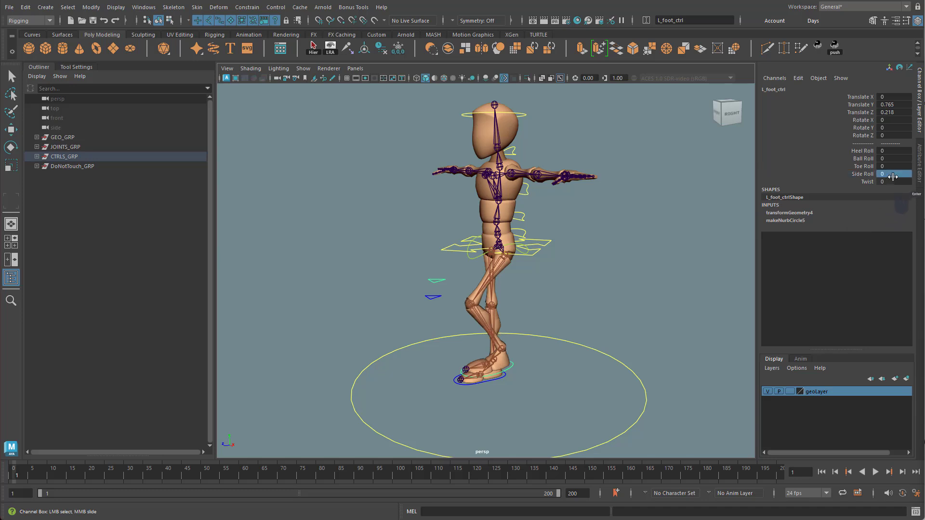
Set the left foot control's Translate Y and Translate Z to 0 and deselect the control.
alt+drag(536, 379, 564, 380)
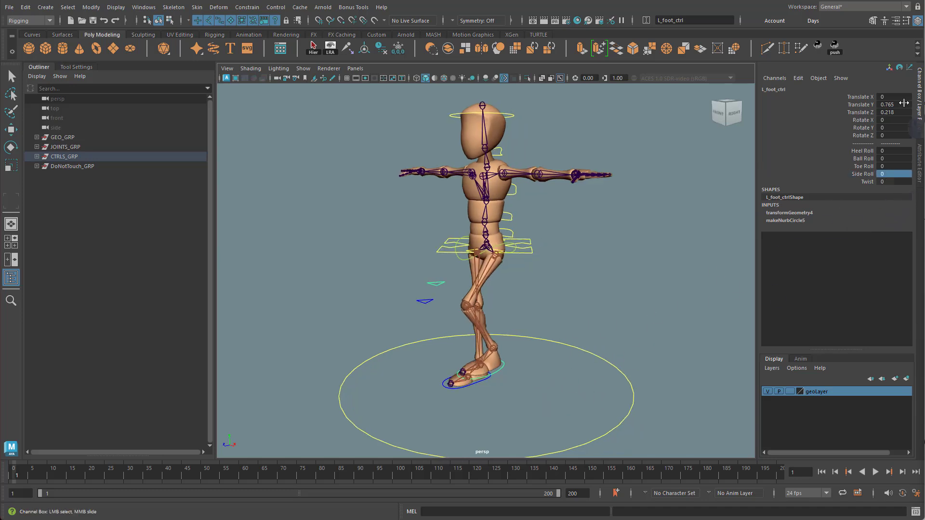
drag(895, 104, 898, 112)
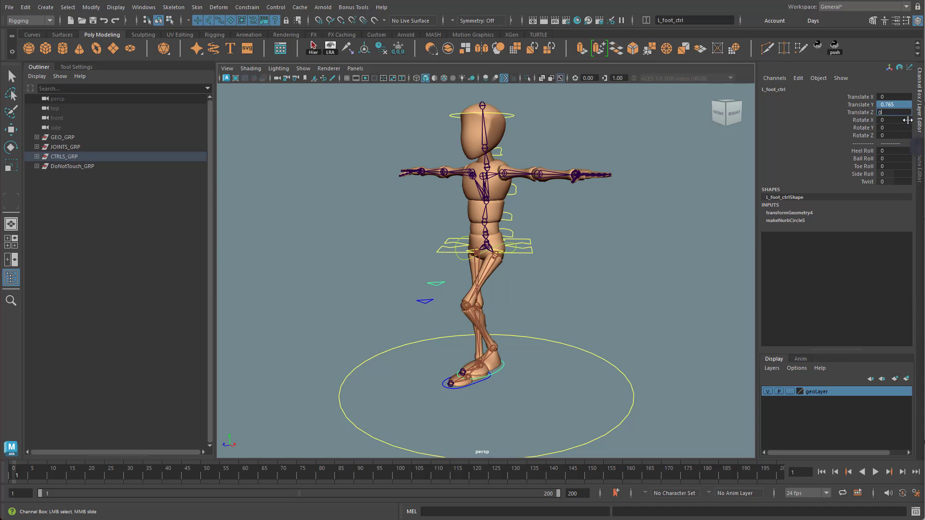
key(Return)
alt+drag(518, 378, 501, 322)
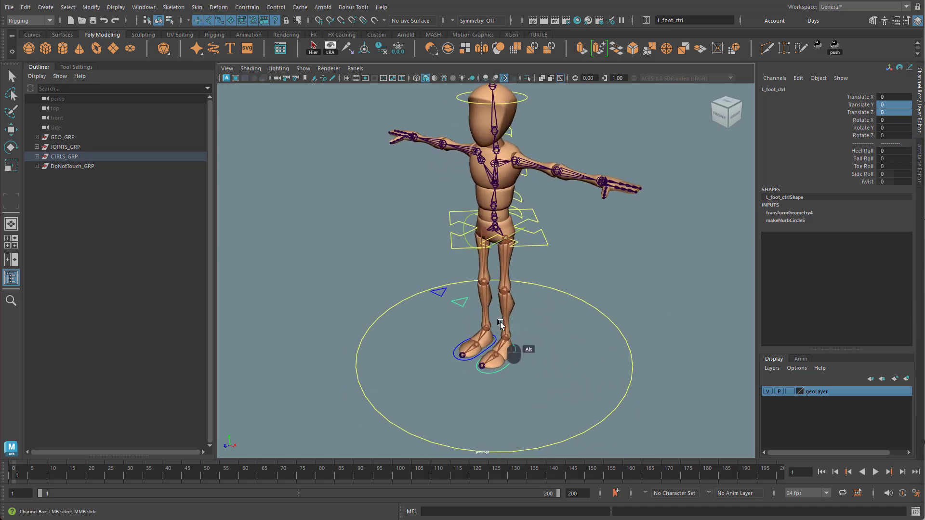
alt+drag(559, 342, 558, 324)
alt+right_drag(558, 324, 629, 321)
click(639, 287)
Examine the character rig from several angles, from the feet and leg controls up to the left arm joints.
alt+drag(549, 341, 562, 361)
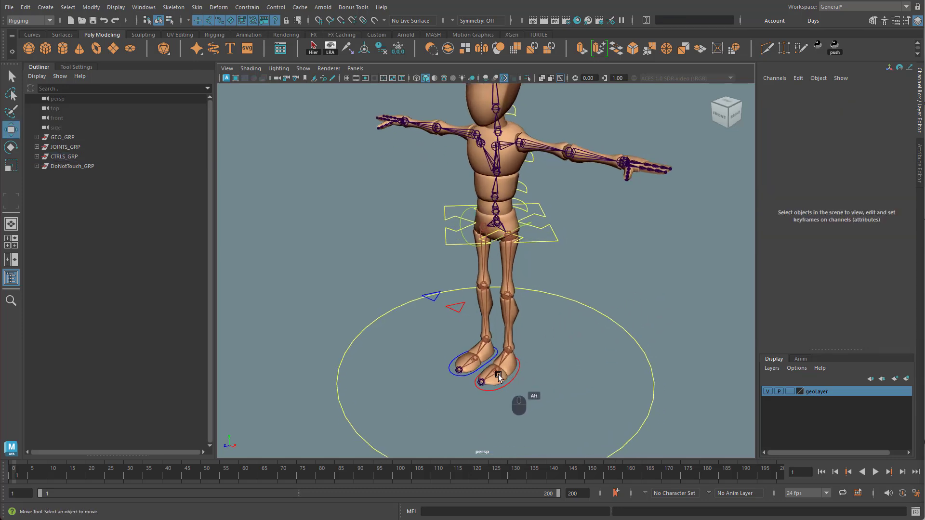
mouse_move(617, 325)
alt+mouse_down()
mouse_move(595, 348)
mouse_move(620, 323)
alt+mouse_up()
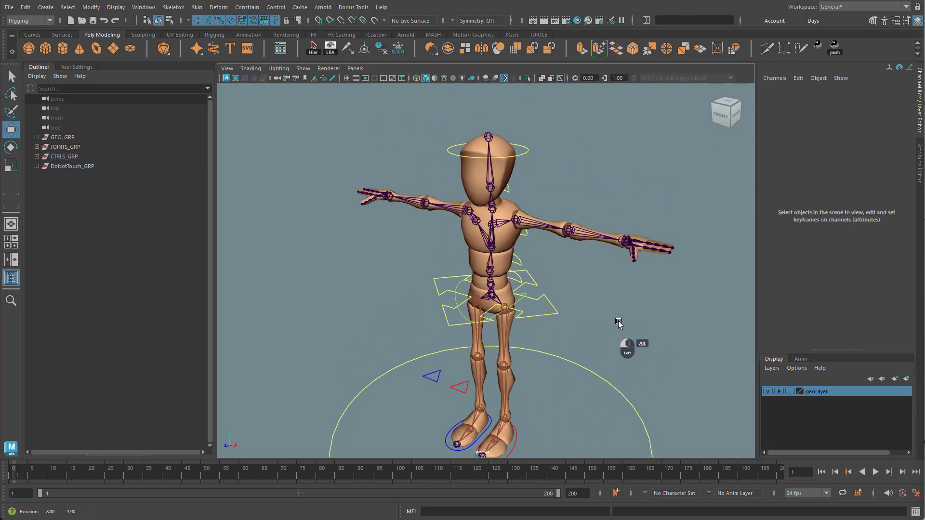
alt+right_drag(621, 271, 677, 299)
alt+middle_drag(657, 287, 574, 312)
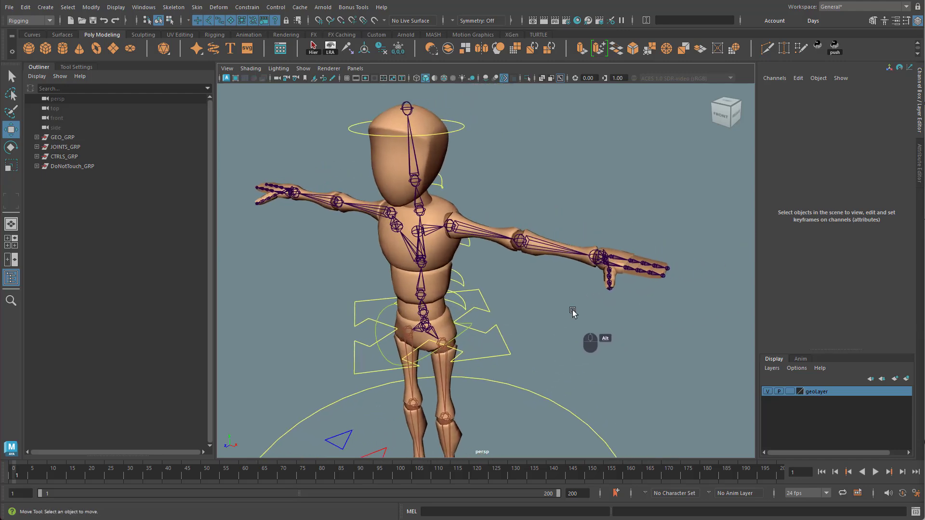
alt+drag(573, 313, 516, 304)
alt+right_drag(516, 304, 591, 287)
alt+drag(590, 288, 580, 234)
alt+right_drag(580, 233, 622, 246)
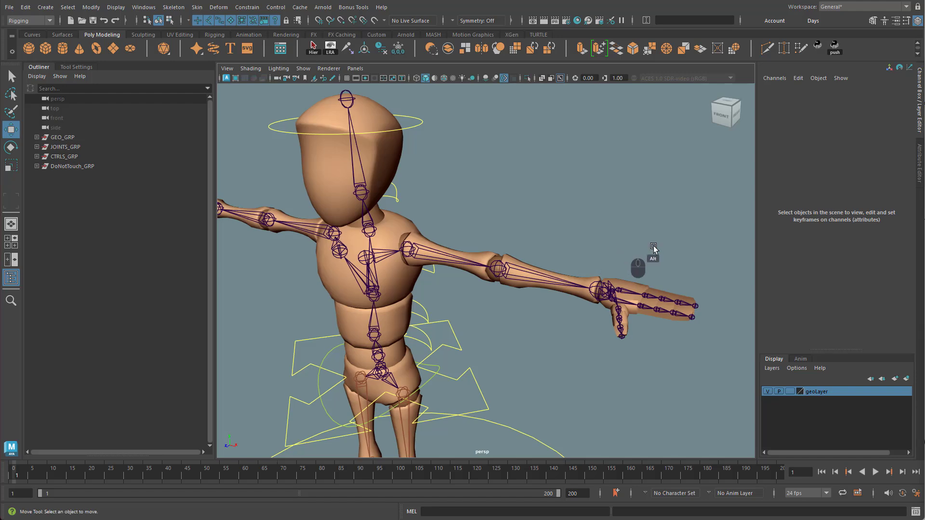
alt+right_drag(534, 387, 509, 384)
alt+middle_drag(562, 381, 597, 224)
alt+right_drag(605, 283, 560, 288)
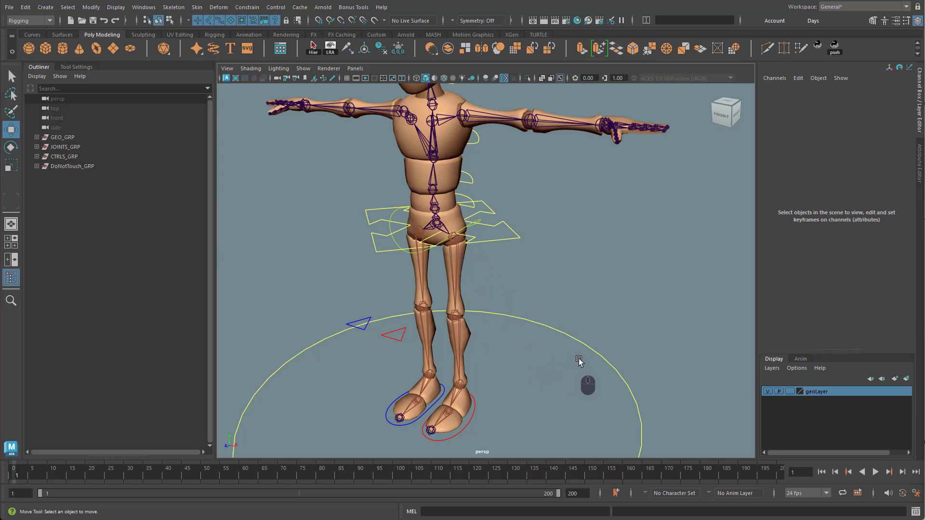
mouse_move(547, 394)
alt+mouse_down()
mouse_move(525, 398)
mouse_move(548, 378)
mouse_move(523, 384)
mouse_move(548, 391)
alt+mouse_up()
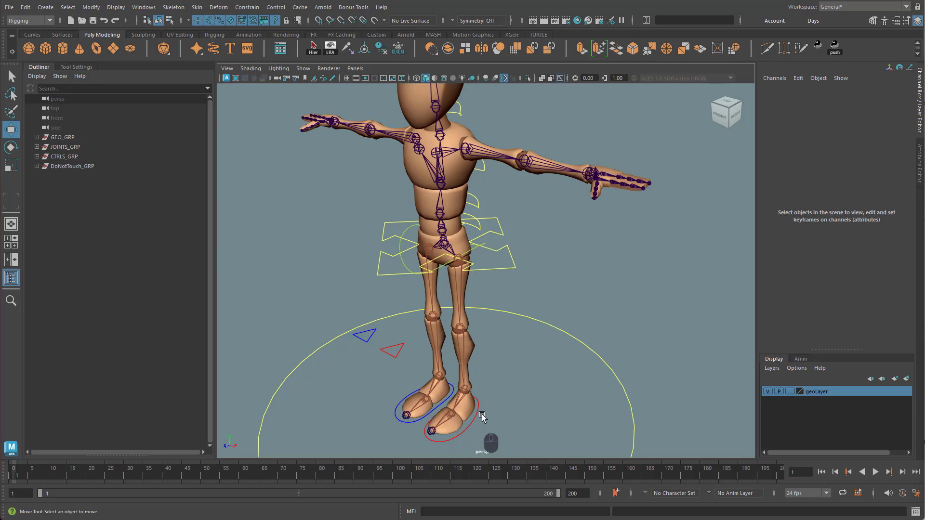
mouse_move(516, 380)
alt+mouse_down()
mouse_move(543, 378)
mouse_move(522, 380)
alt+mouse_up()
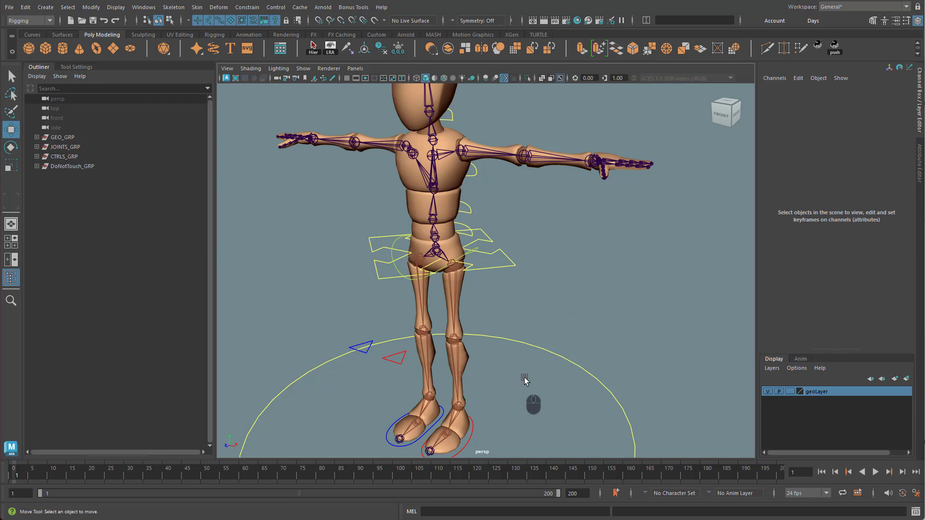
alt+drag(599, 378, 562, 380)
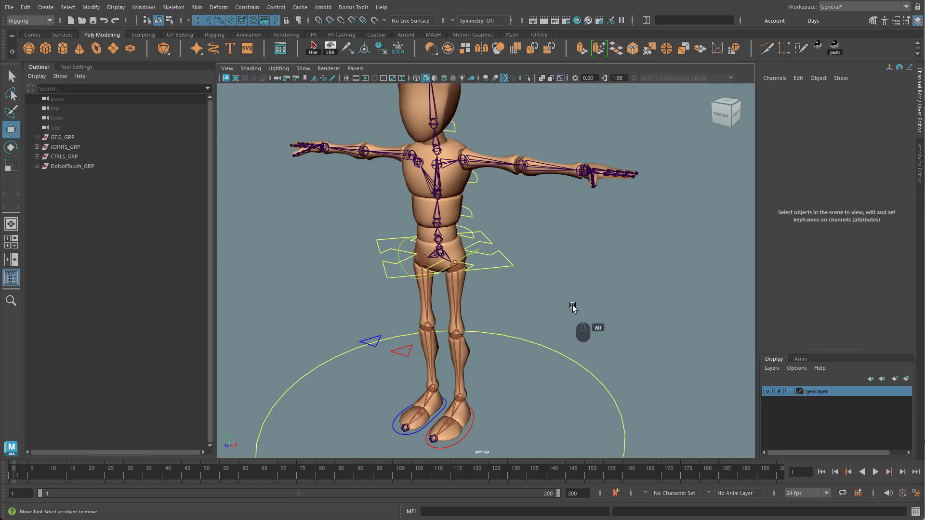
alt+drag(573, 308, 510, 343)
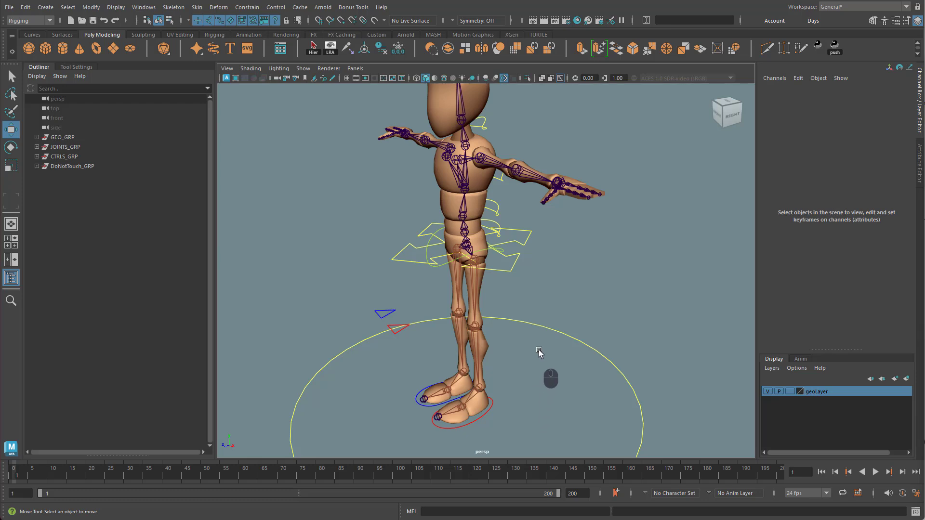
alt+drag(539, 352, 523, 403)
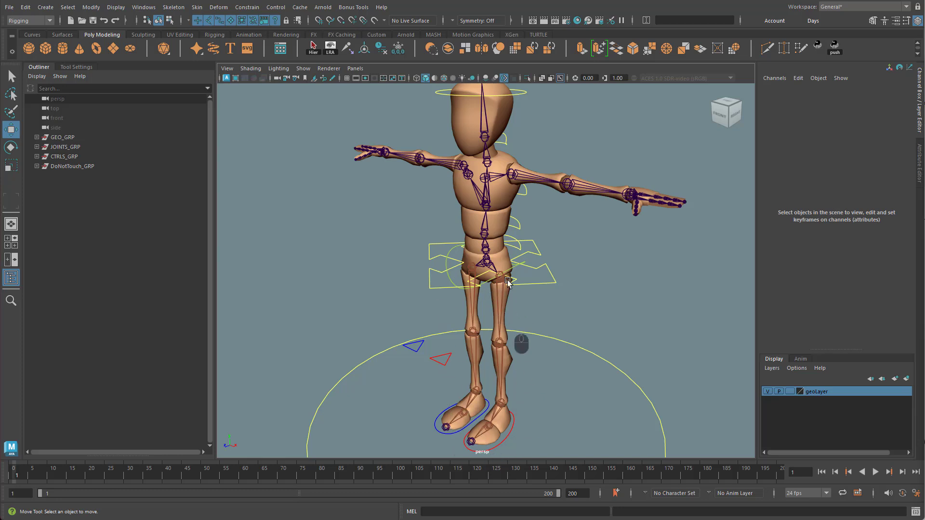
alt+drag(611, 288, 595, 253)
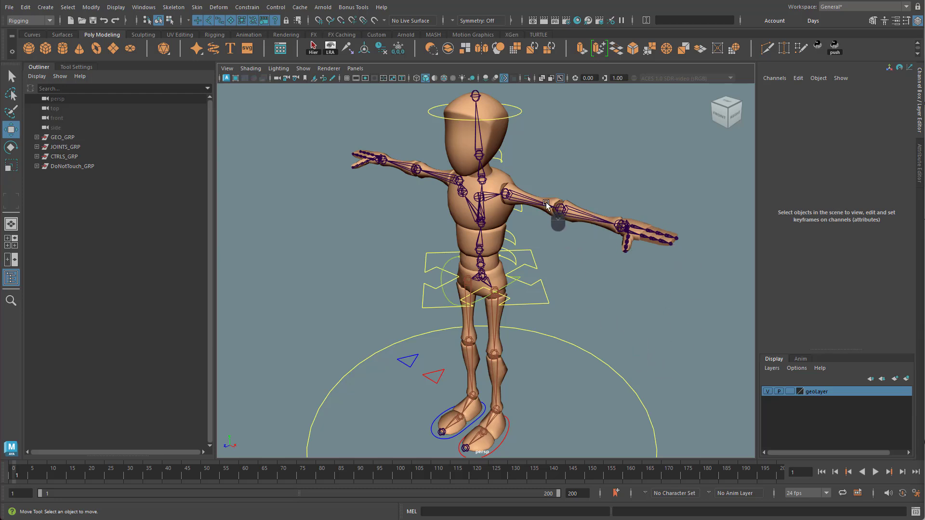
alt+drag(569, 305, 597, 306)
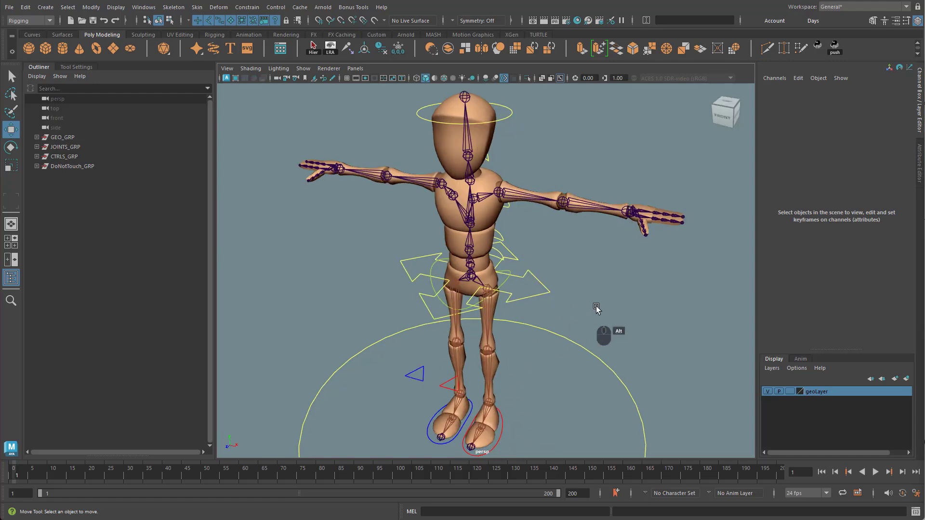
alt+middle_drag(609, 314, 598, 349)
alt+right_drag(605, 340, 667, 289)
alt+middle_drag(662, 304, 627, 341)
alt+drag(627, 341, 670, 318)
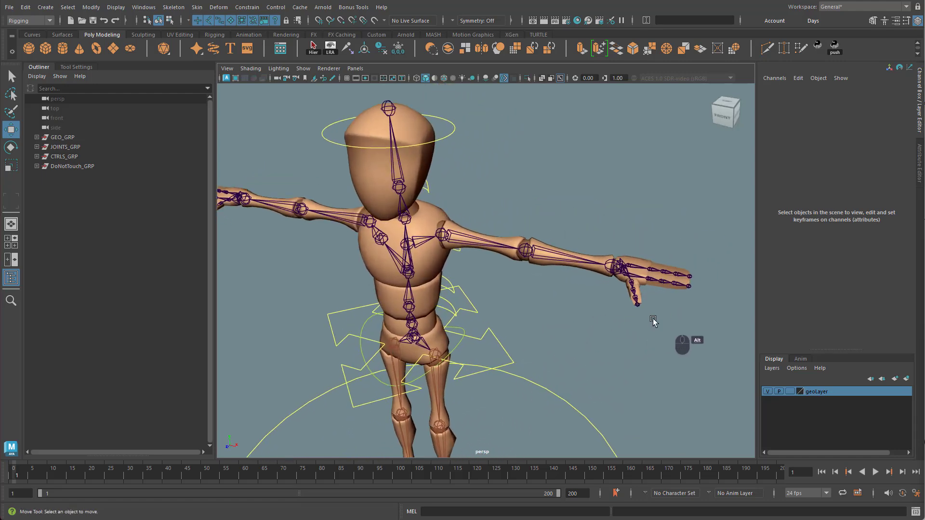
alt+drag(583, 319, 558, 325)
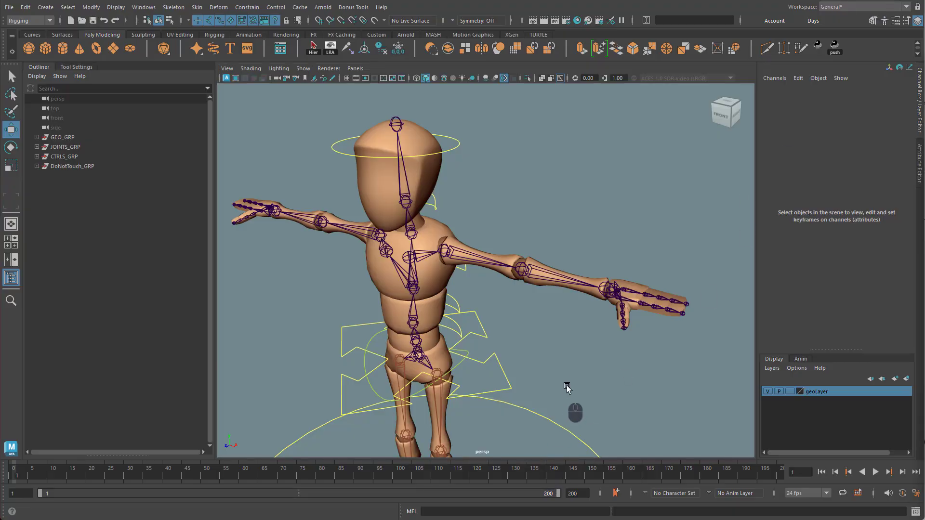
Test-rotate the left upper arm joint forward by about 49 degrees in Z, and undo the rotation.
alt+drag(567, 385, 548, 378)
alt+right_drag(526, 350, 582, 347)
alt+middle_drag(547, 367, 479, 362)
alt+drag(479, 362, 522, 365)
alt+middle_drag(522, 364, 542, 385)
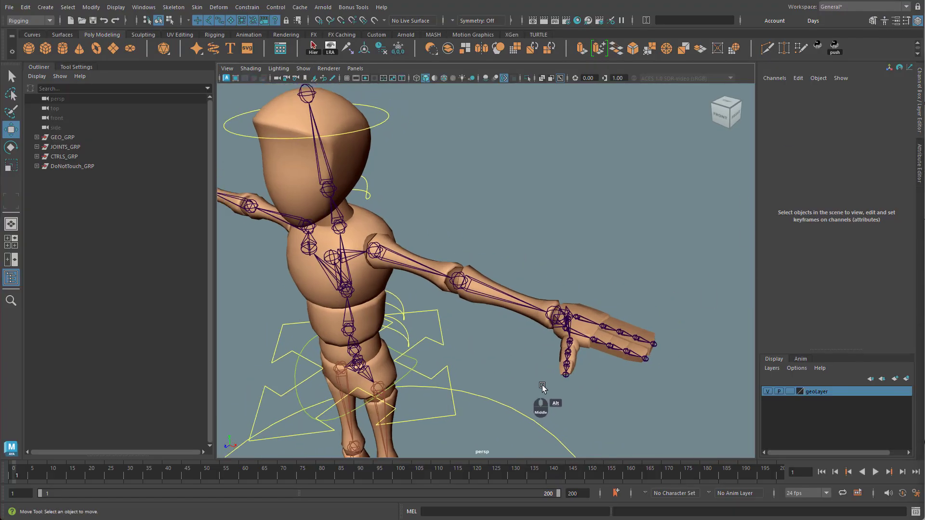
alt+drag(542, 387, 572, 362)
alt+drag(543, 374, 537, 345)
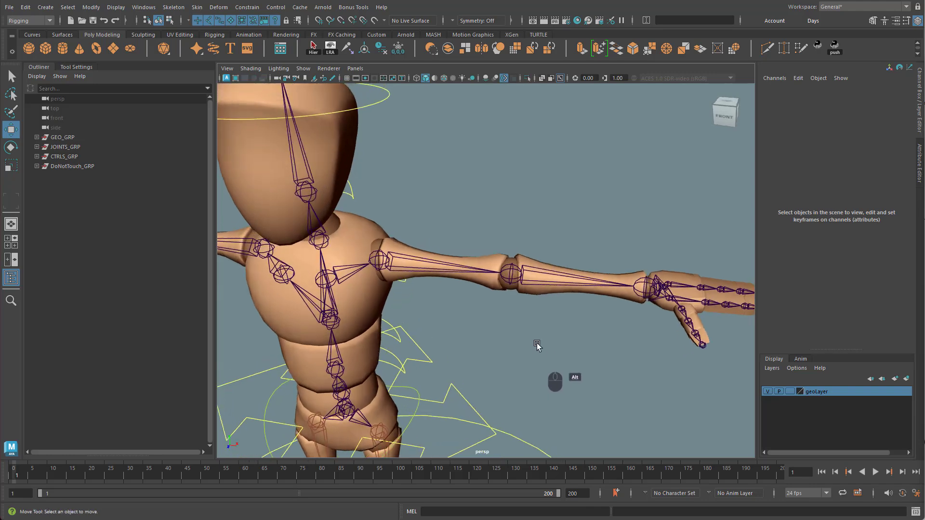
click(424, 277)
key(e)
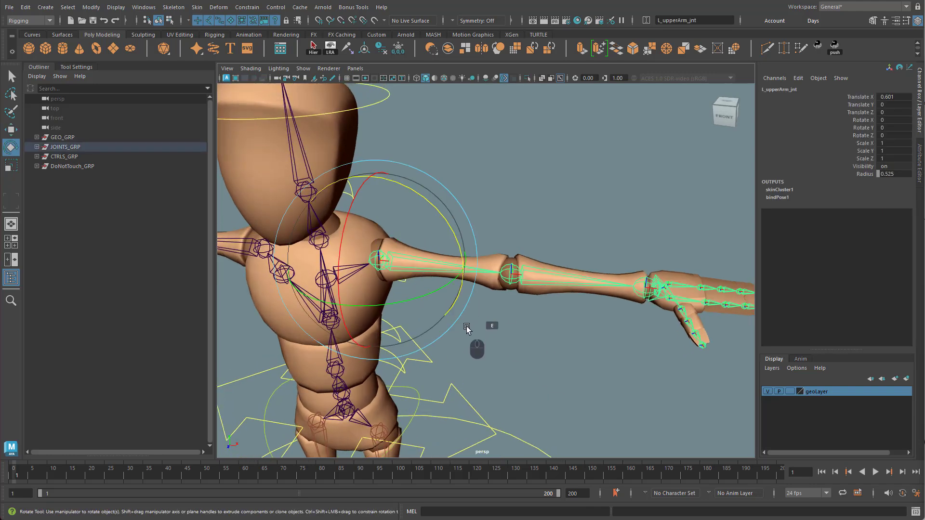
drag(412, 297, 500, 259)
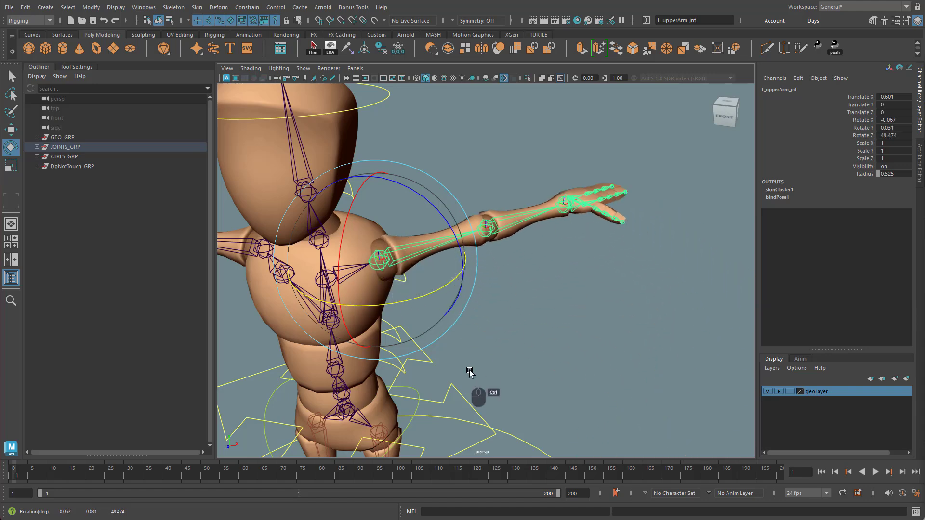
key(ctrl+z)
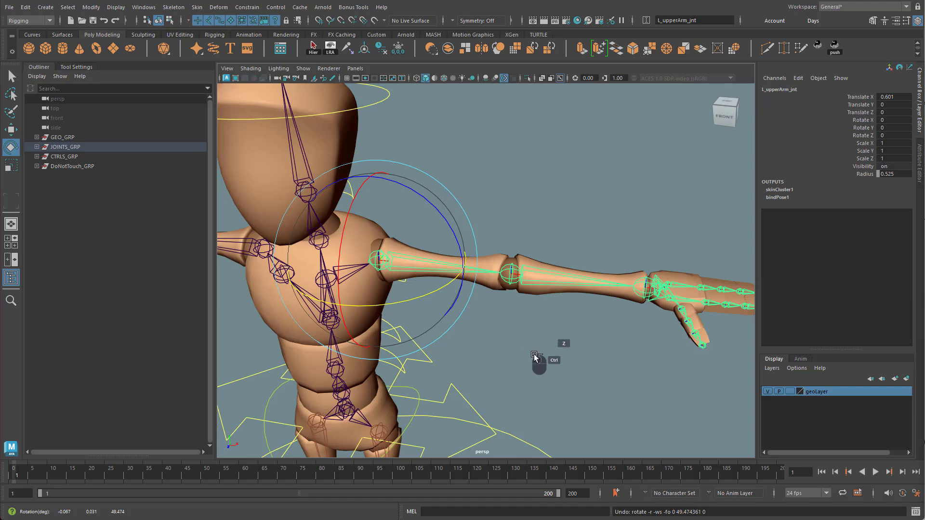
Reveal L_upperArm_jnt in the joint hierarchy and inspect its parent L_shoulder_jnt and its child joint.
alt+drag(577, 382, 520, 365)
alt+right_drag(523, 368, 466, 371)
mouse_move(549, 367)
alt+mouse_down()
mouse_move(561, 390)
mouse_move(542, 364)
alt+mouse_up()
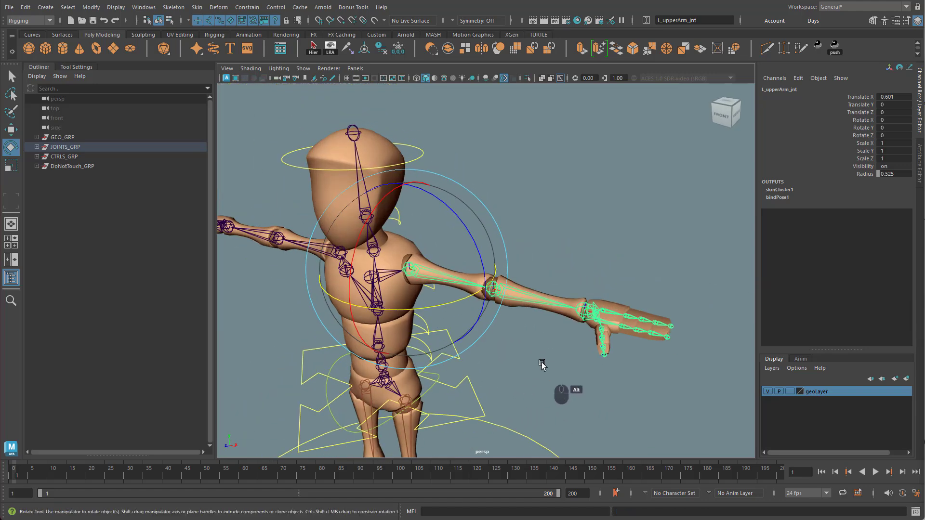
alt+right_drag(535, 360, 578, 361)
alt+middle_drag(578, 361, 534, 364)
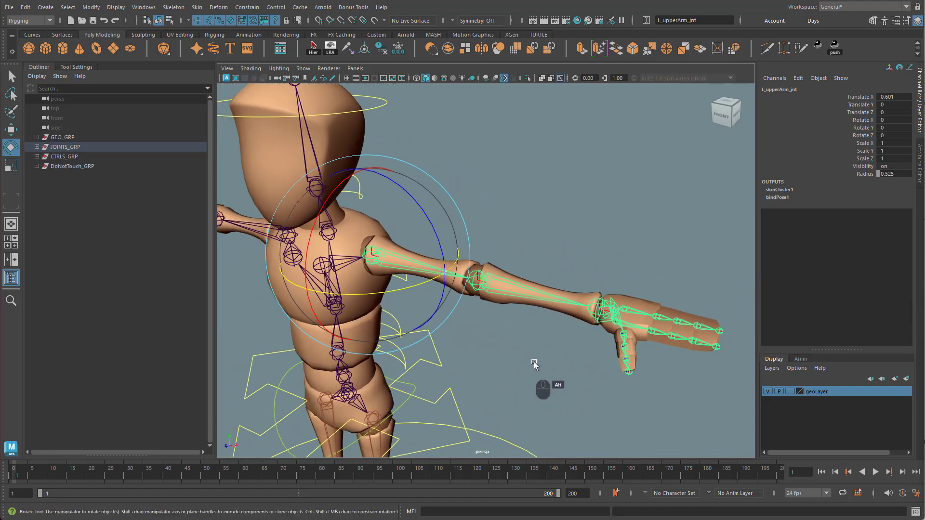
alt+drag(533, 363, 536, 364)
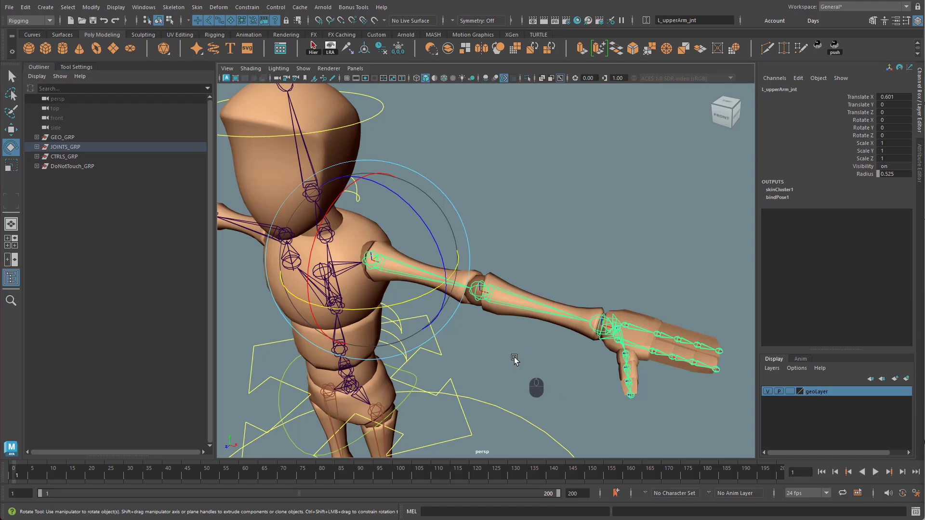
alt+drag(476, 363, 474, 360)
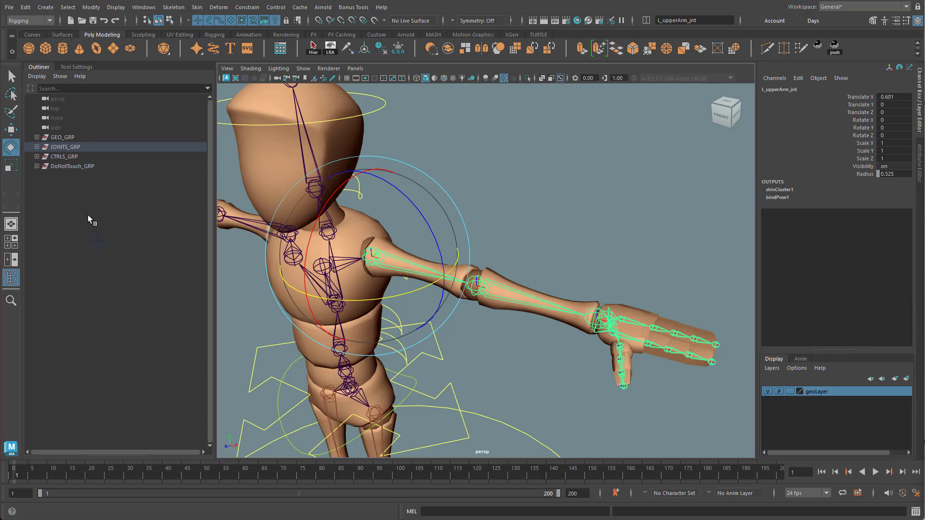
key(f)
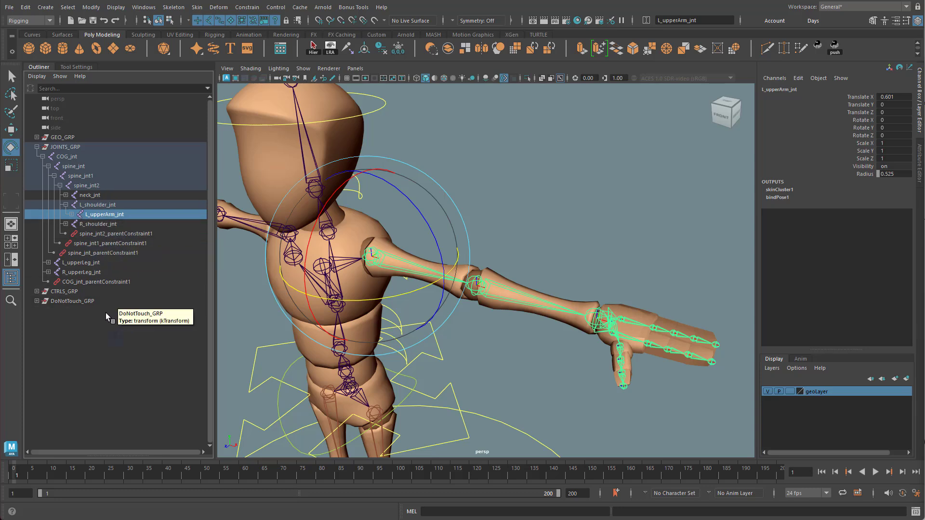
click(101, 206)
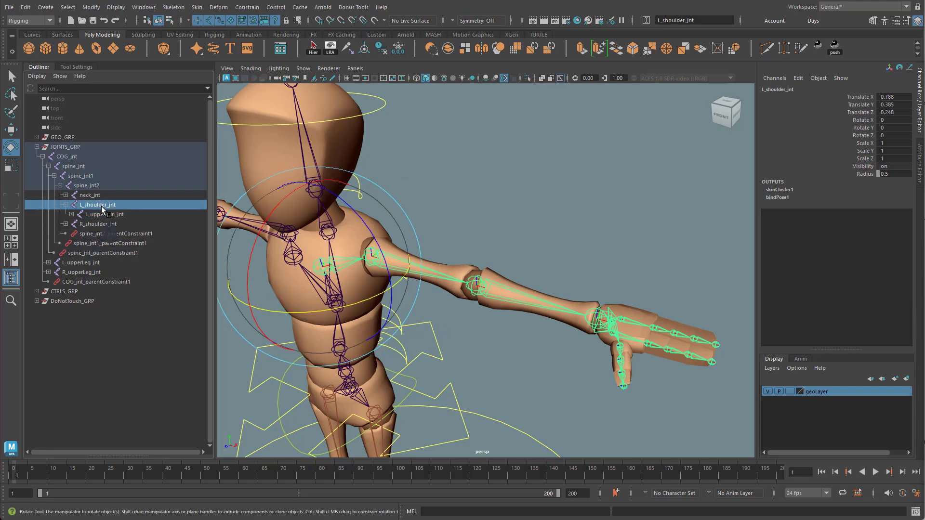
click(110, 215)
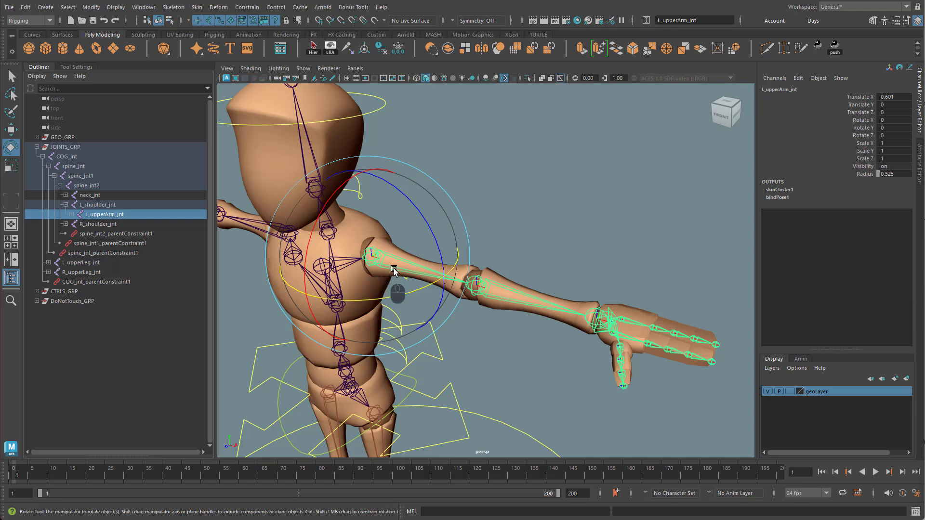
click(72, 215)
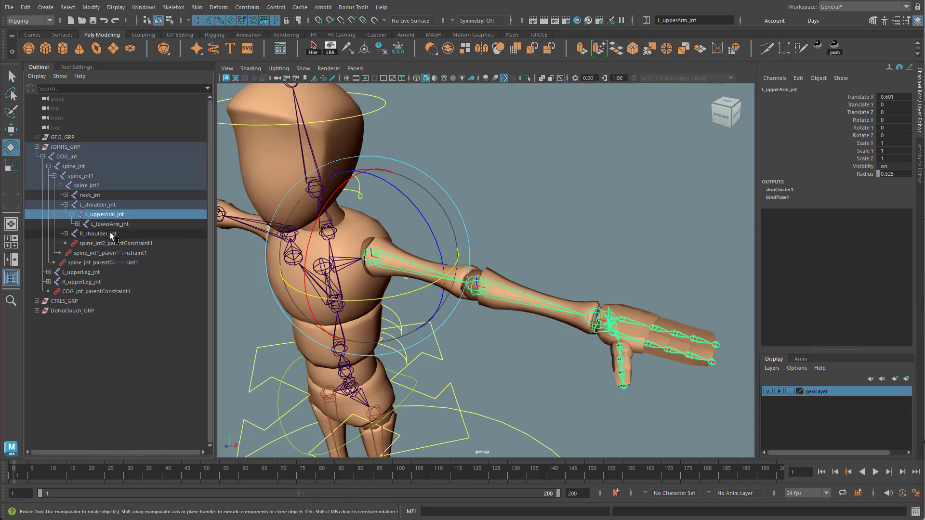
click(72, 215)
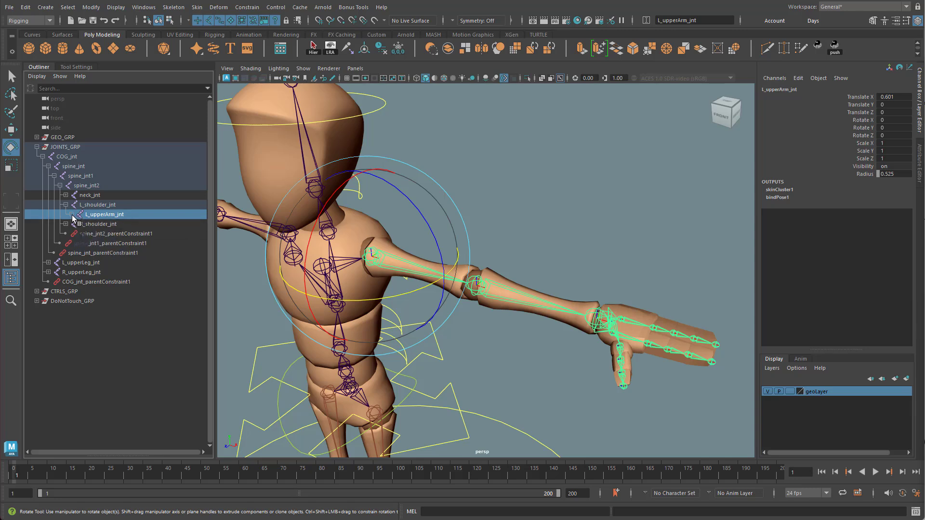
Group L_upperArm_jnt on its own beneath L_shoulder_jnt and expand the new group to show the joint inside.
click(114, 218)
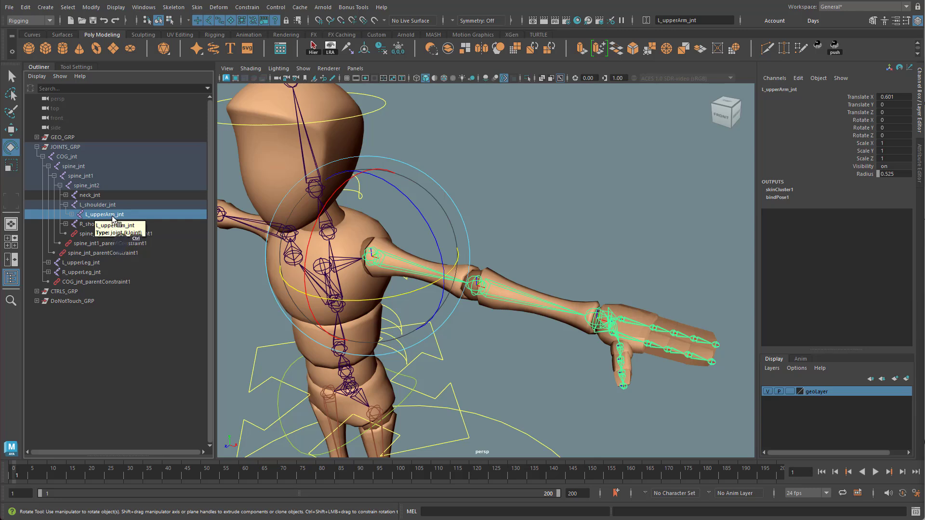
key(ctrl+g)
click(72, 214)
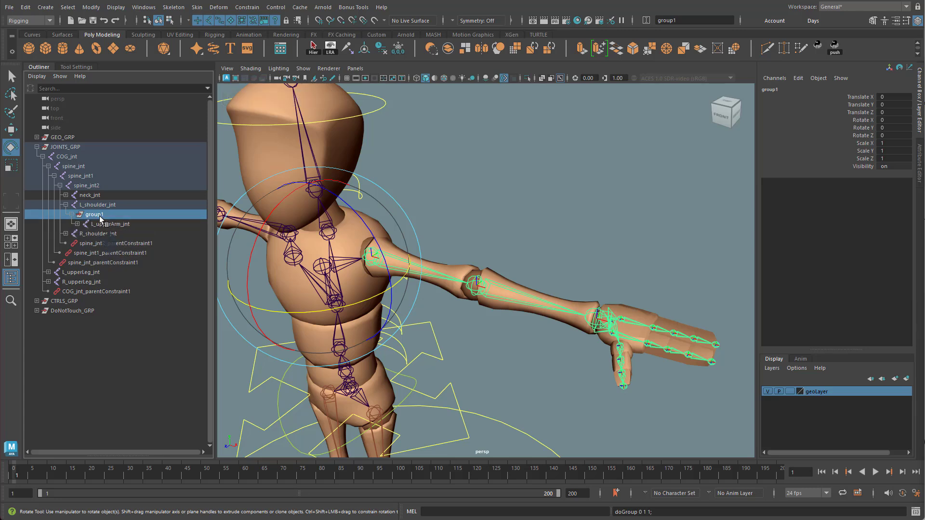
Rename the new group above the left upper arm joint as L_SB_arm_grp.
double_click(103, 215)
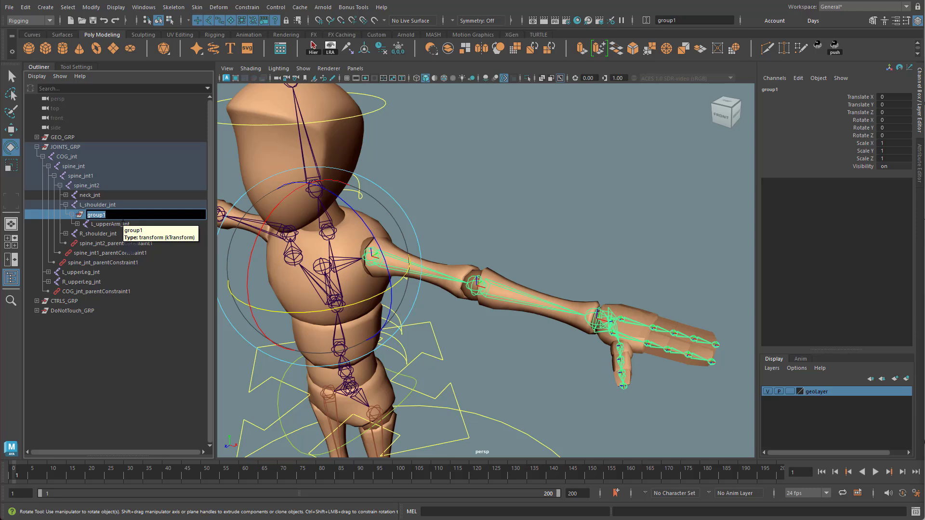
text(L_SB_arm_gr)
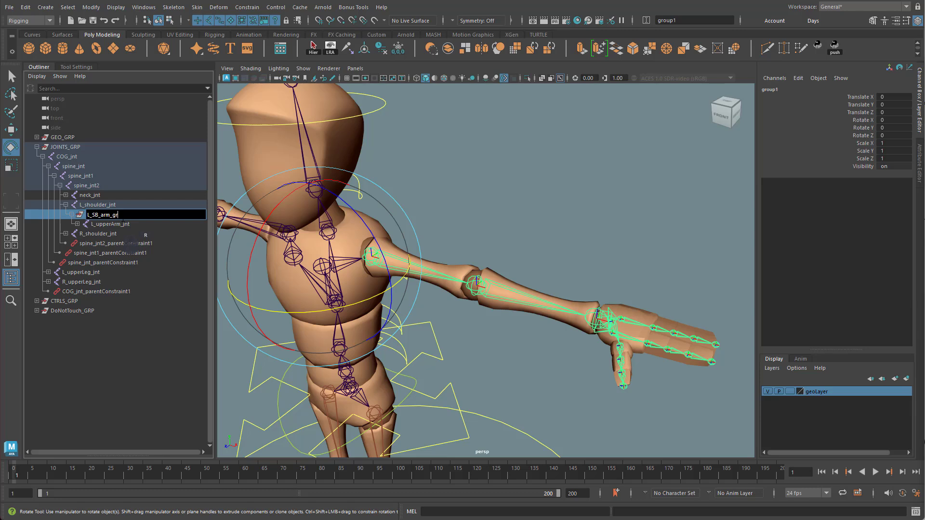
text(p)
key(Return)
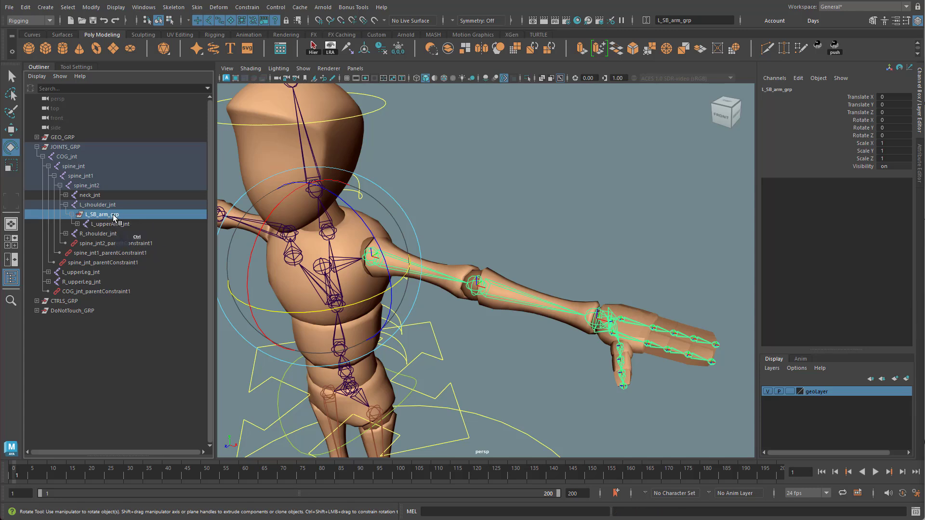
Duplicate L_SB_arm_grp, expand the copy to show its joint, and rename it as L_FK_arm_grp.
key(ctrl+d)
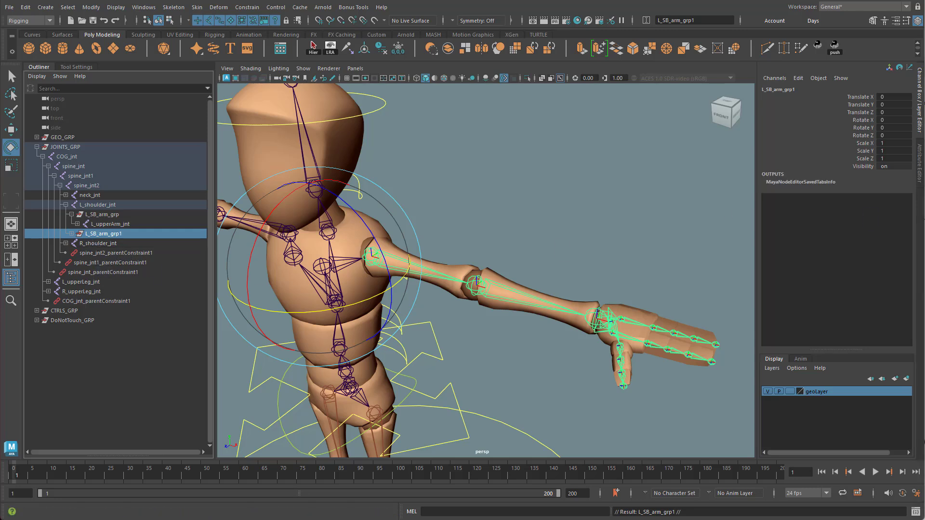
click(73, 234)
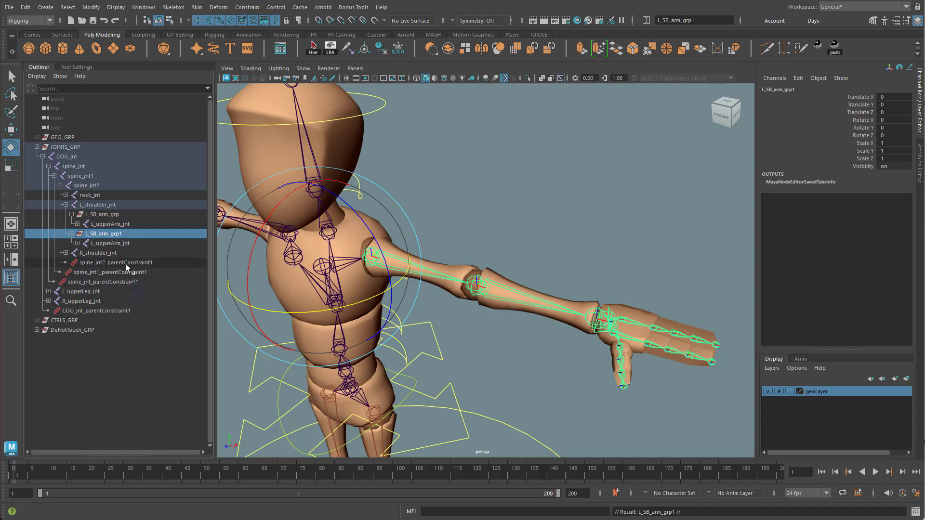
double_click(100, 235)
drag(99, 235, 91, 235)
text(FK)
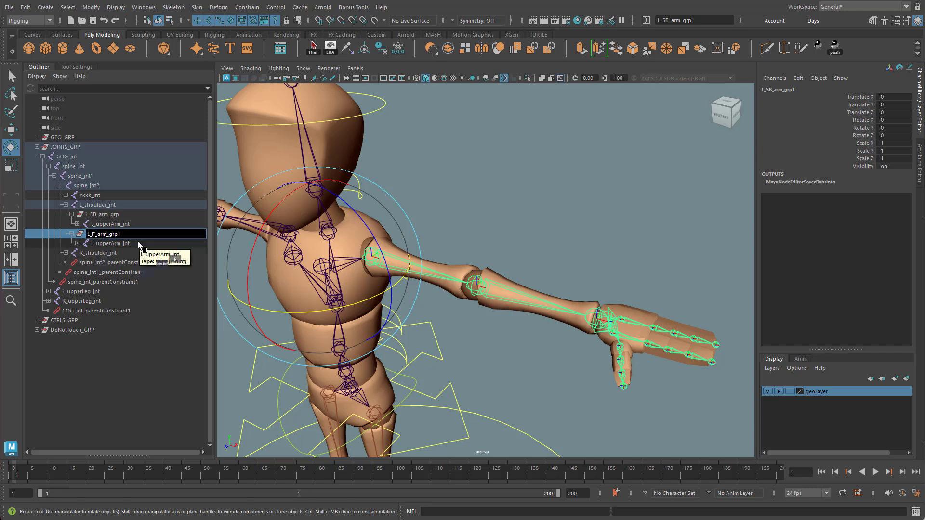
key(BackSpace)
key(Return)
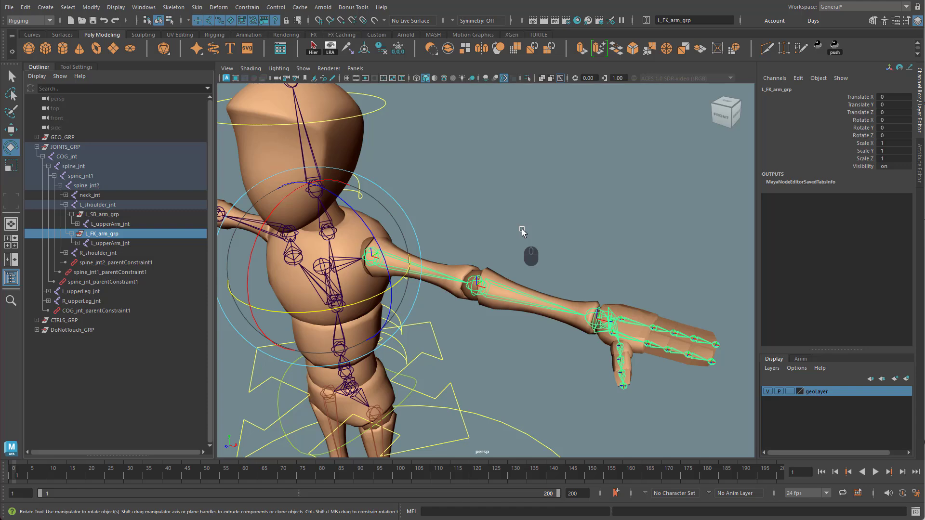
Isolate L_FK_arm_grp in the viewport so only the duplicated left arm joint chain is displayed.
key(ctrl+1)
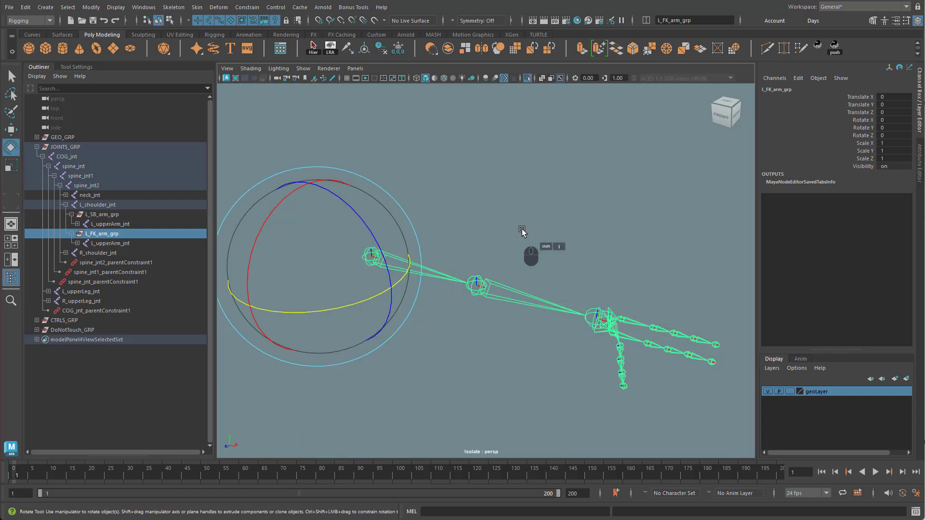
click(576, 220)
alt+drag(565, 372, 318, 230)
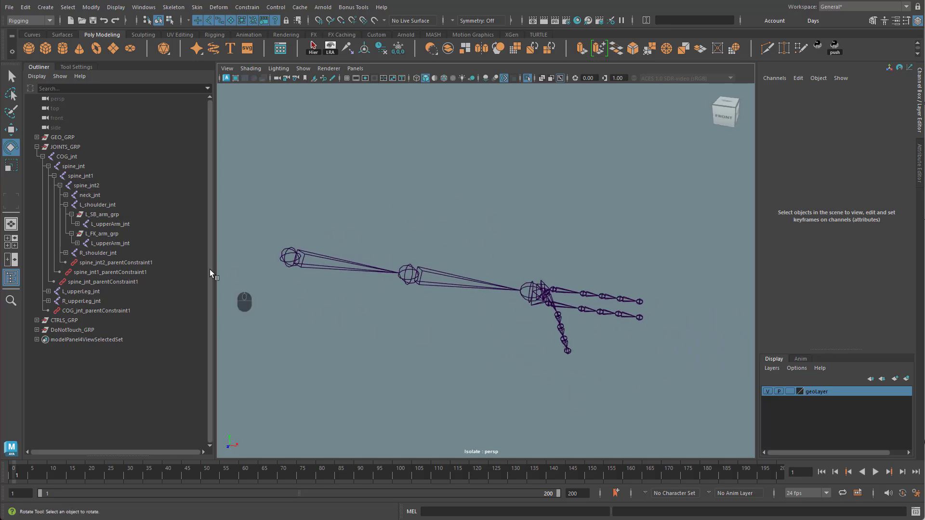
click(105, 241)
click(525, 201)
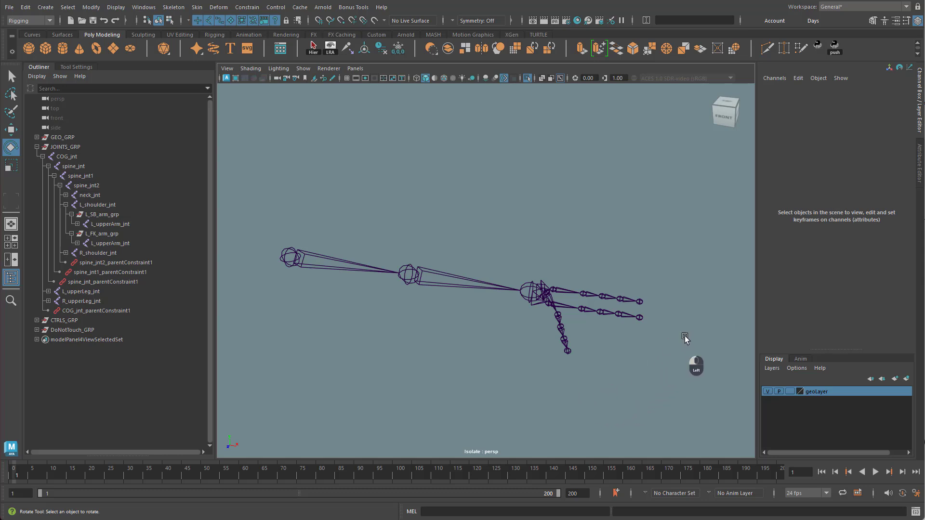
Delete the outer finger and thumb joints from the isolated L_FK_arm_grp chain.
drag(679, 341, 583, 258)
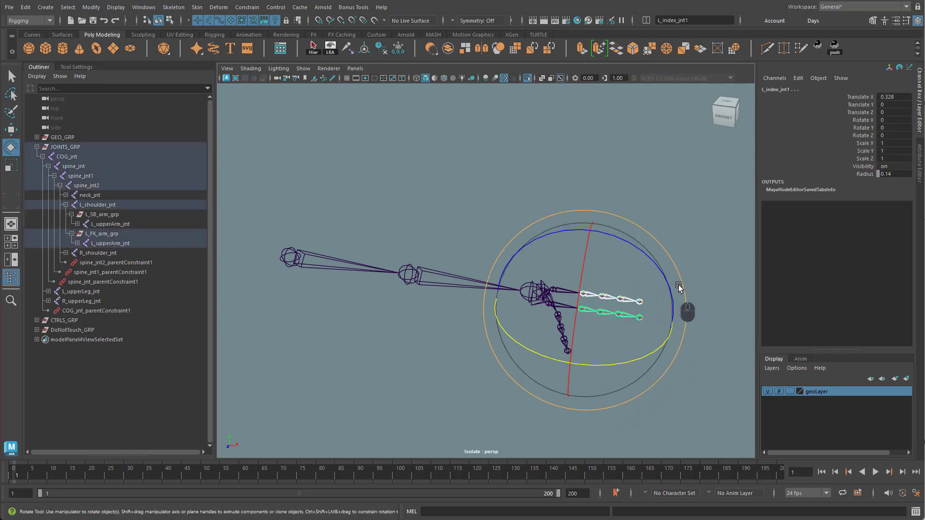
click(661, 316)
drag(618, 365, 554, 289)
key(Delete)
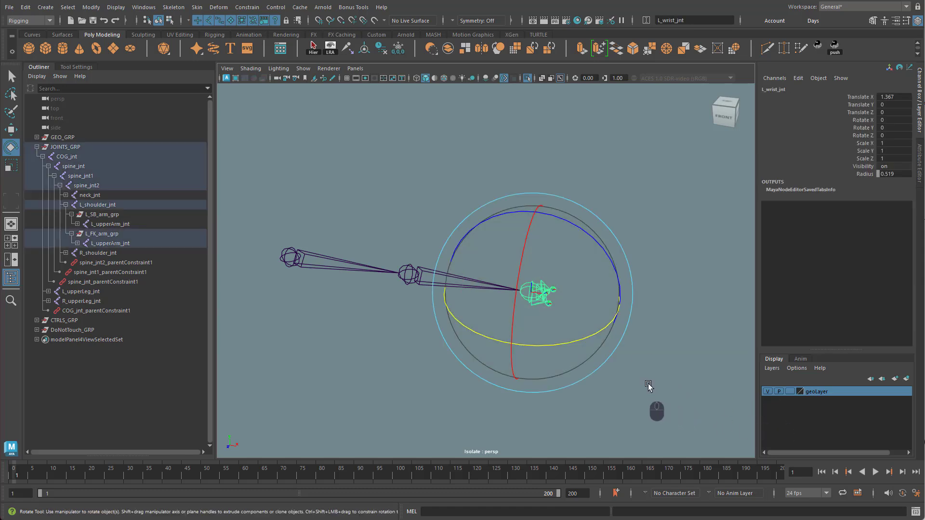
Delete the leftover hand joints beyond L_wrist_jnt in the FK arm chain and turn off isolation to show the whole rig.
alt+right_drag(646, 372, 739, 378)
alt+middle_drag(739, 378, 630, 362)
click(542, 303)
drag(510, 282, 470, 254)
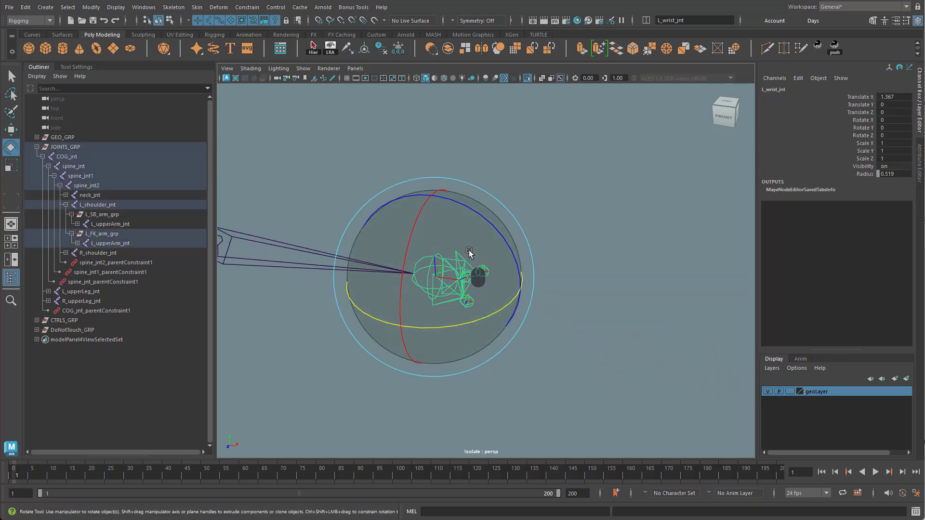
click(605, 331)
click(483, 273)
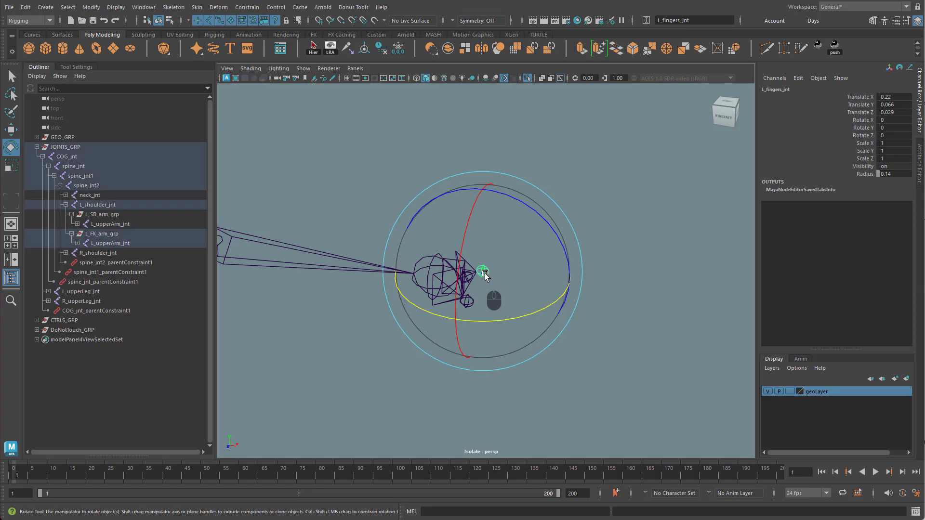
click(472, 278)
click(471, 277)
key(Delete)
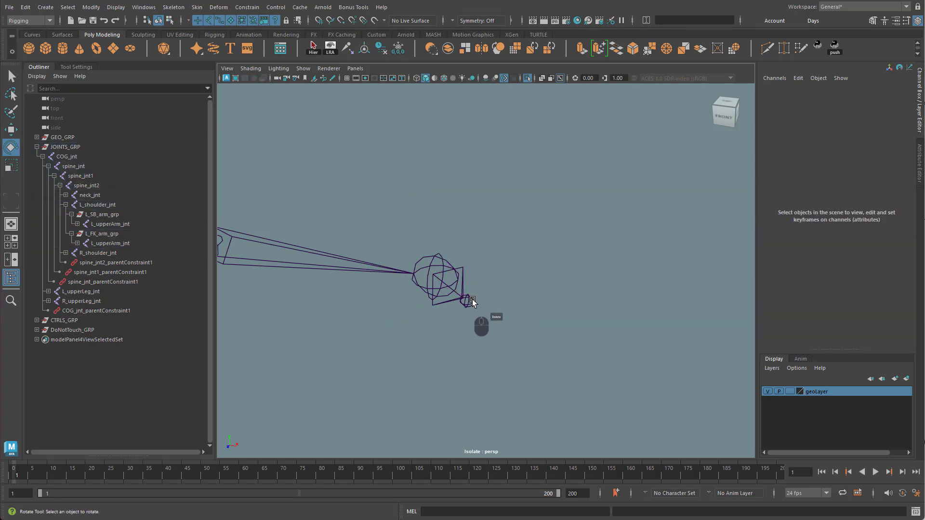
click(470, 302)
key(Delete)
alt+right_drag(596, 354, 501, 331)
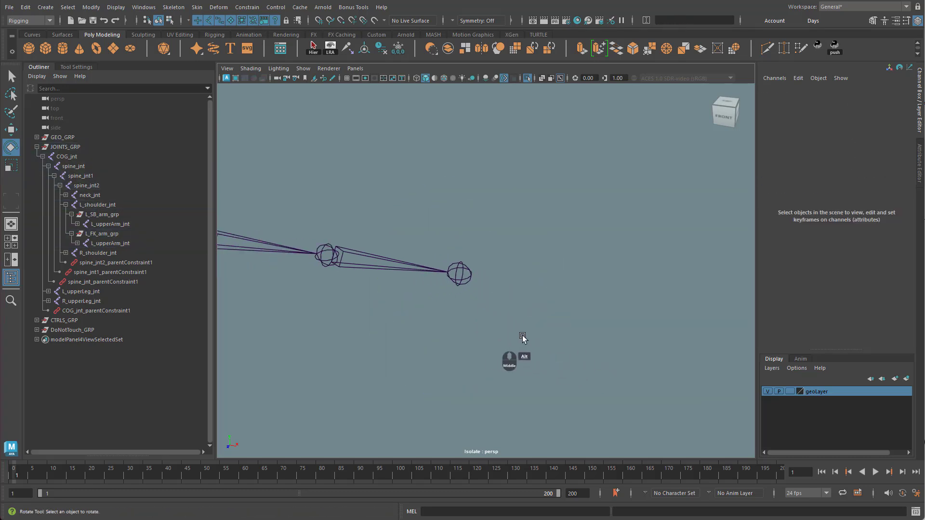
alt+middle_drag(501, 331, 573, 339)
alt+middle_drag(491, 328, 542, 348)
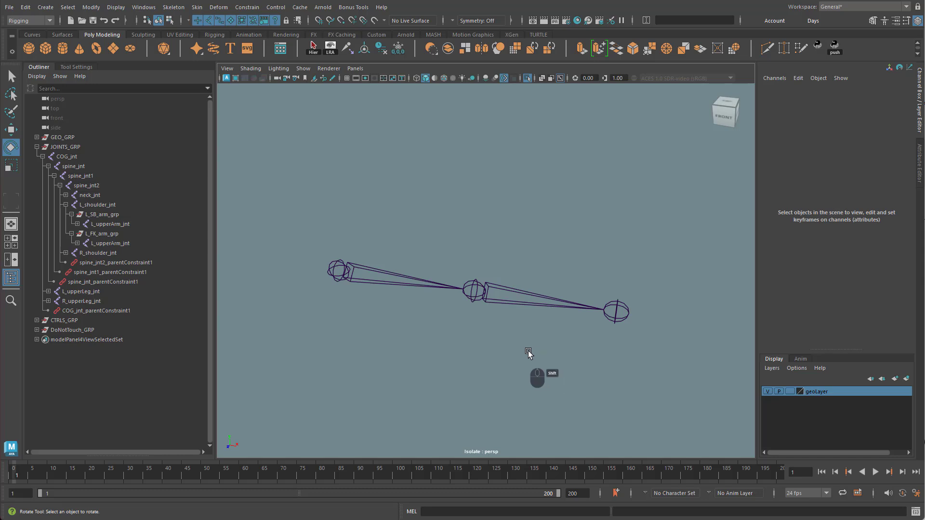
key(ctrl+1)
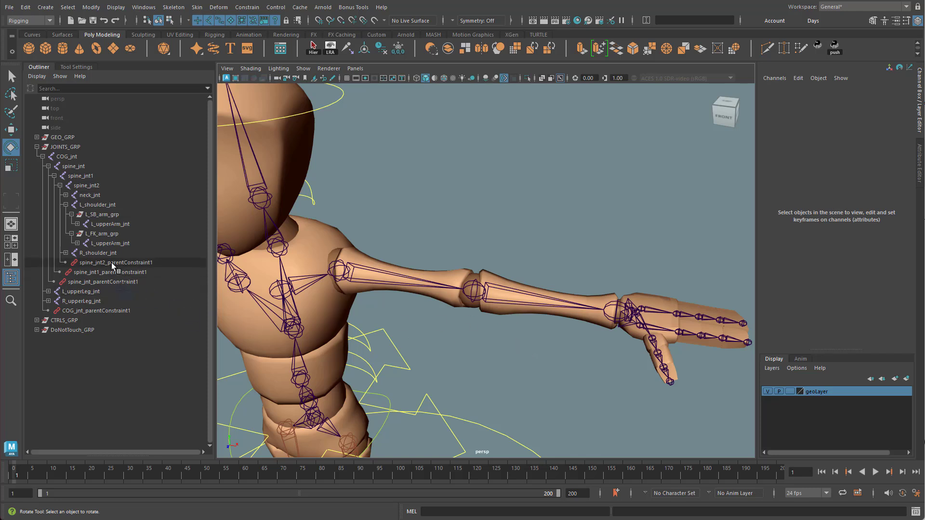
Duplicate L_FK_arm_grp, rename the copy as L_IK_arm_grp, and expand it to show its joint.
click(101, 234)
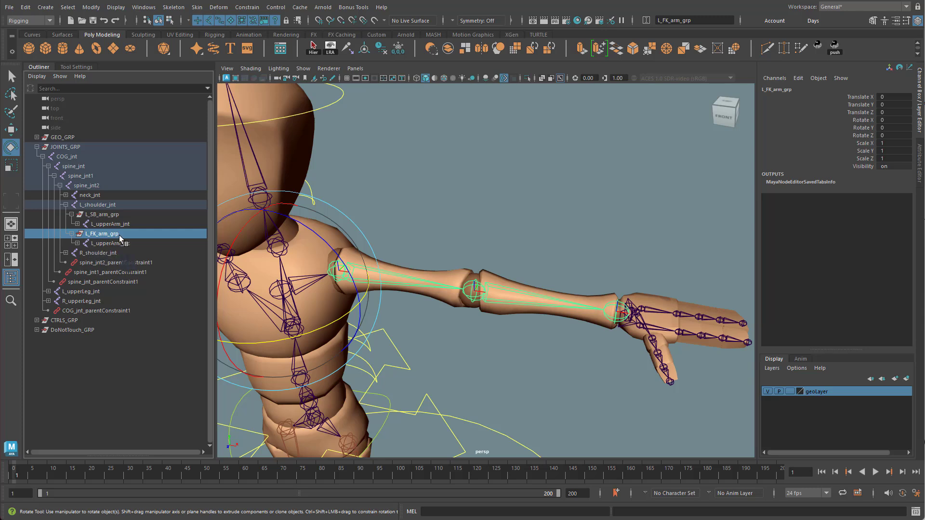
key(ctrl+d)
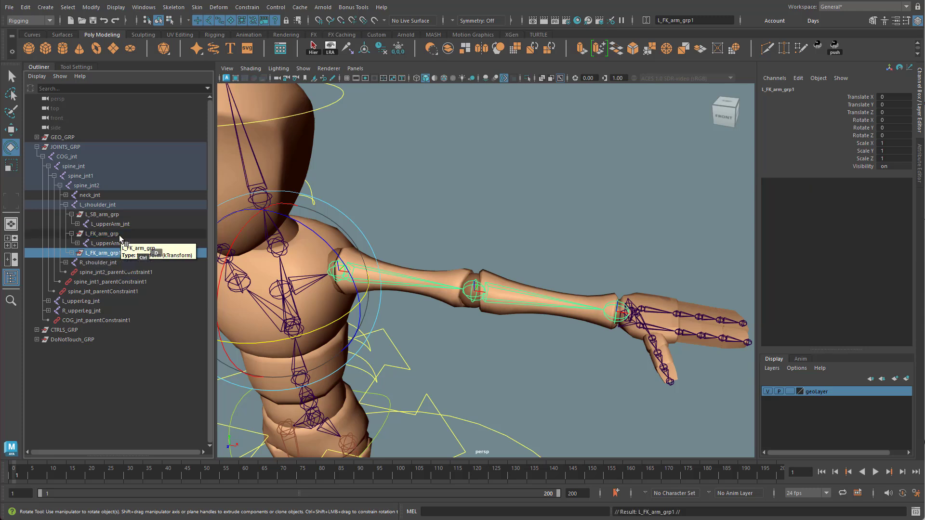
double_click(96, 254)
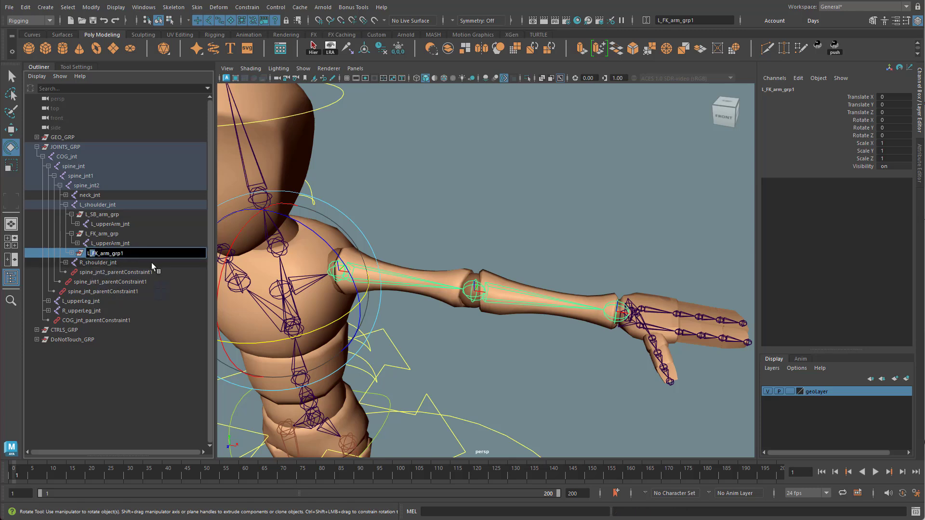
key(Delete)
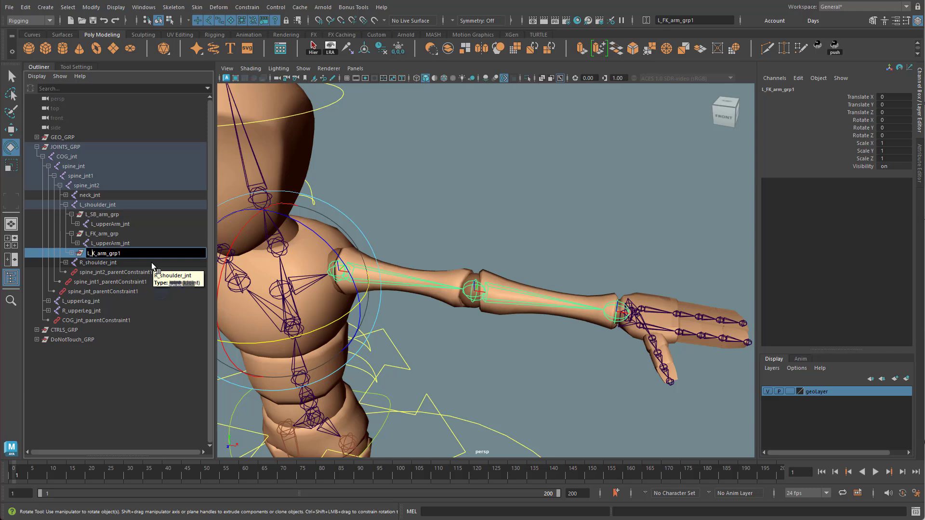
text(I)
key(Right)
key(Right)
key(Right)
key(Right)
key(Right)
key(Right)
key(Right)
key(Right)
key(Right)
key(BackSpace)
key(Return)
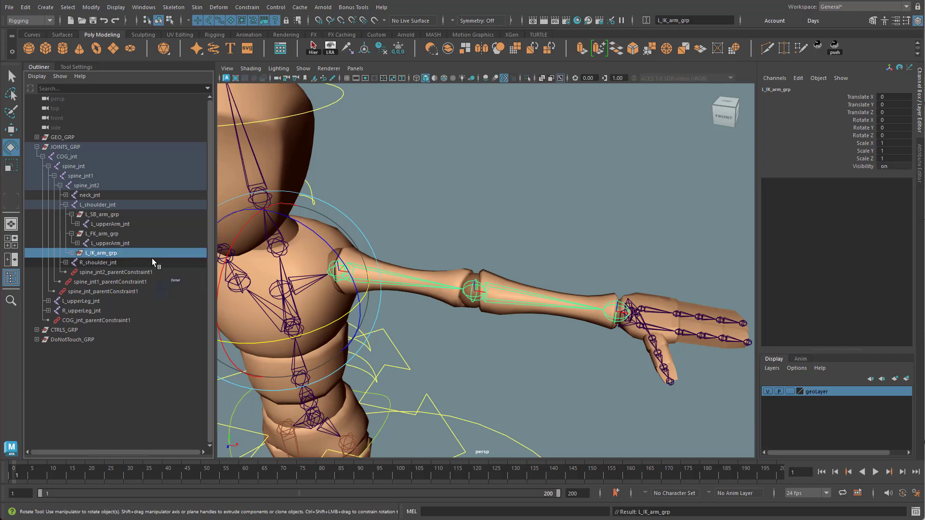
click(71, 253)
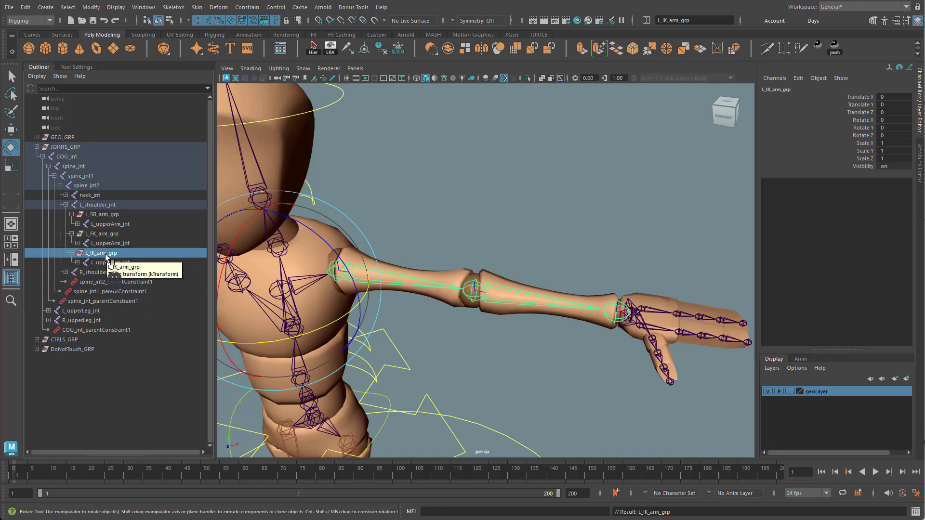
Enable a custom Outliner color for L_SB_arm_grp and set it to magenta.
click(103, 224)
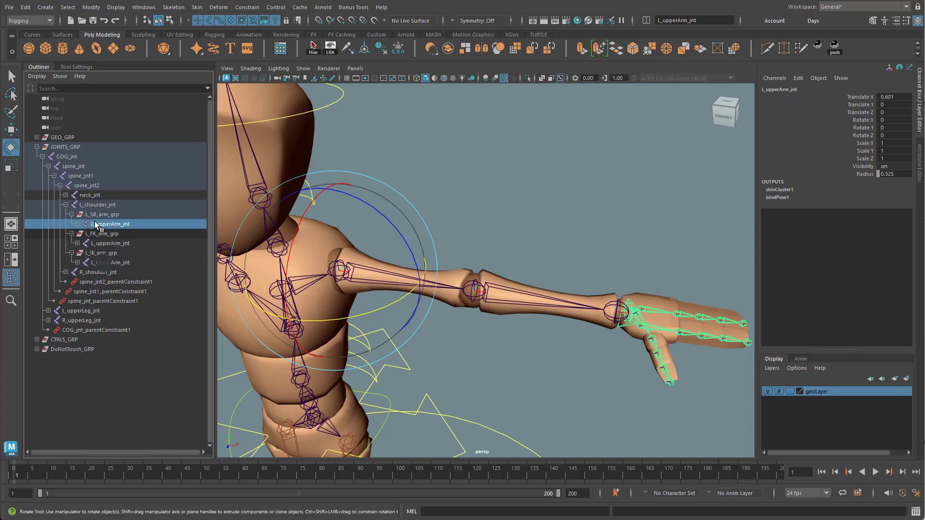
click(101, 253)
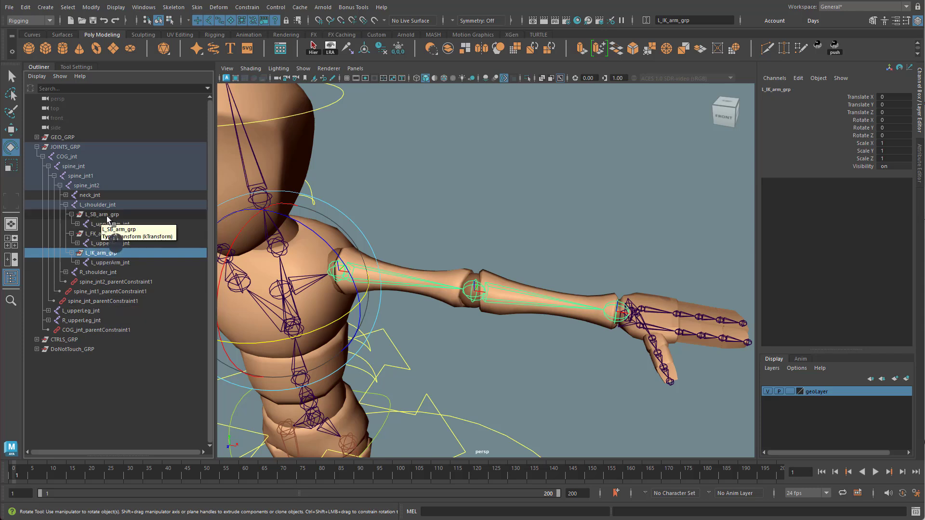
click(101, 217)
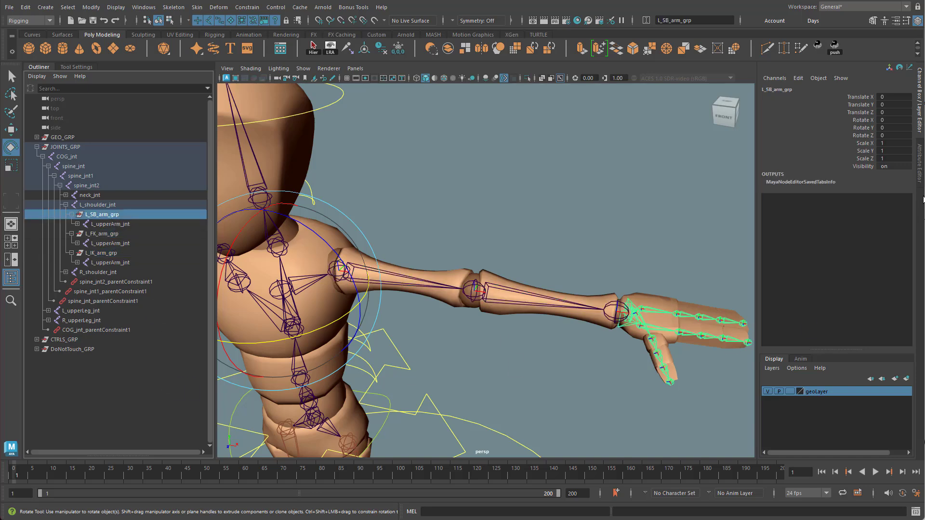
click(920, 175)
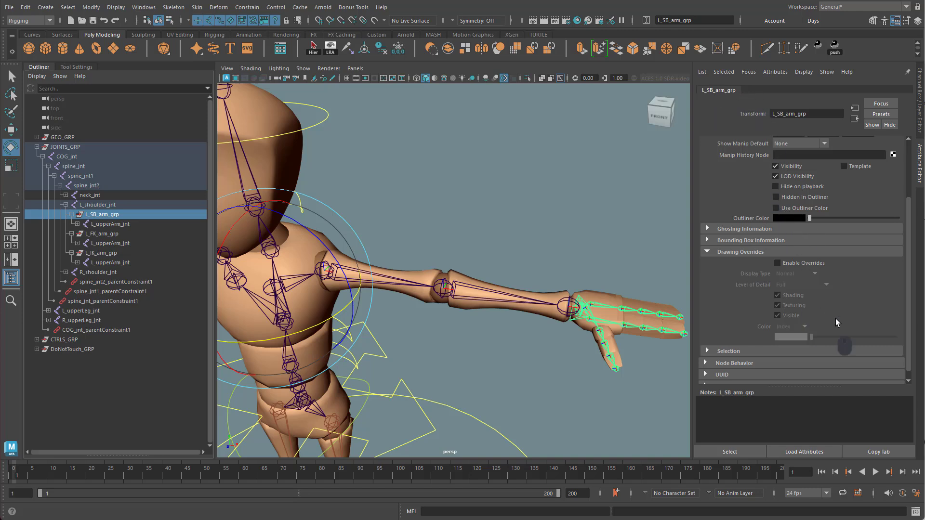
click(712, 250)
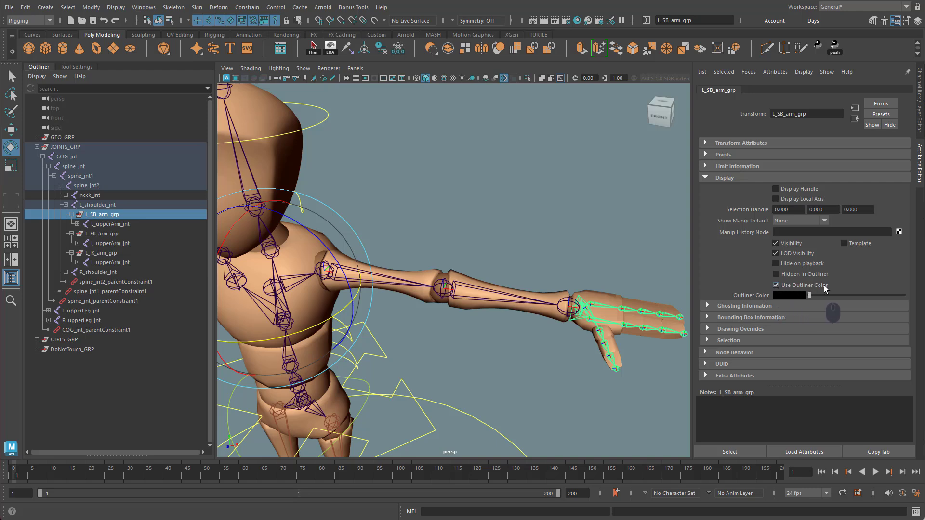
click(788, 296)
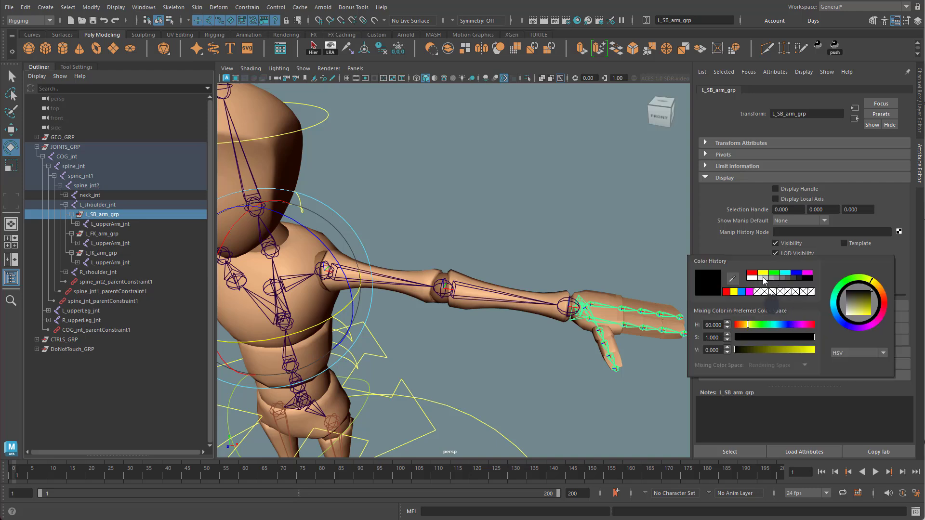
click(808, 272)
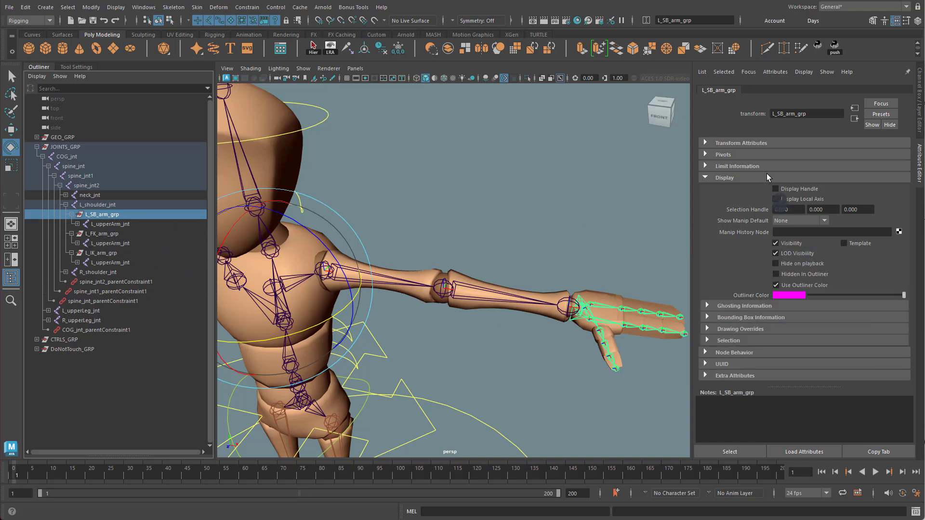
Enable drawing overrides on L_SB_arm_grp and set its index color to magenta.
click(750, 329)
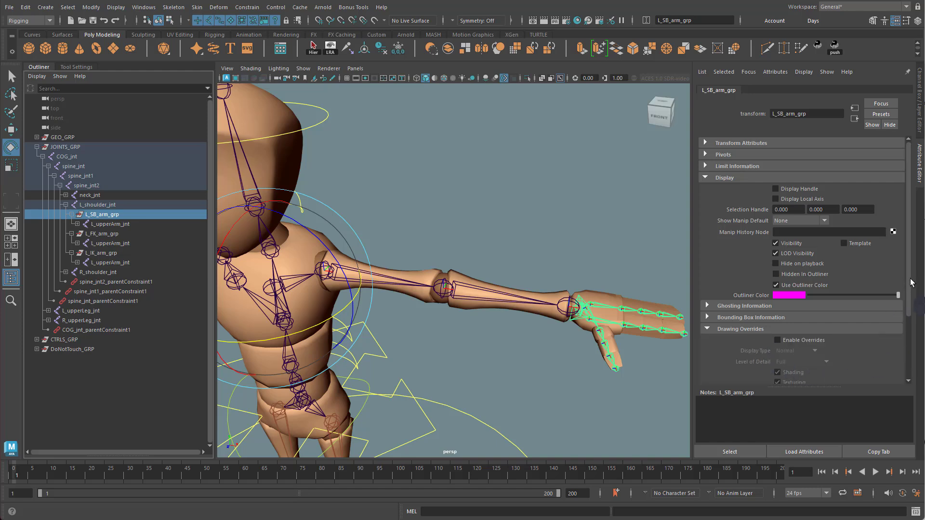
scroll(911, 282, down, 3)
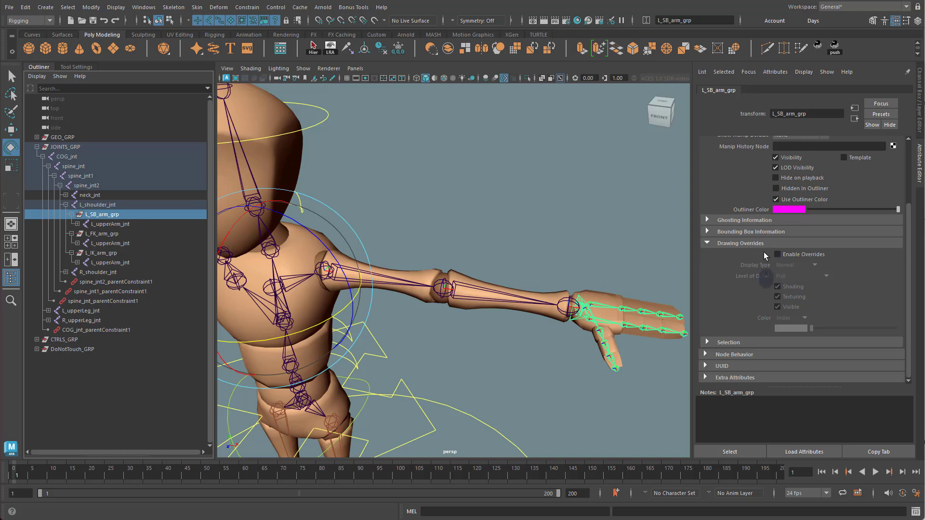
click(805, 255)
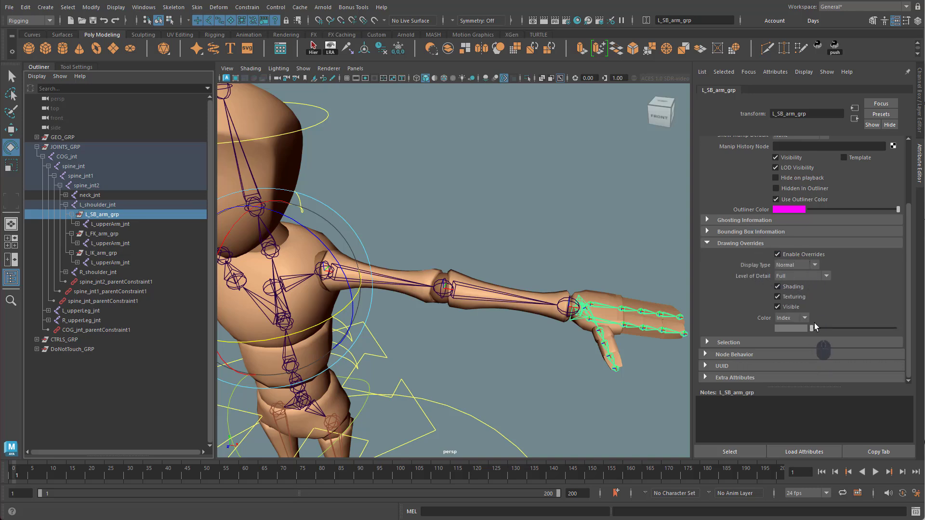
drag(812, 329, 836, 330)
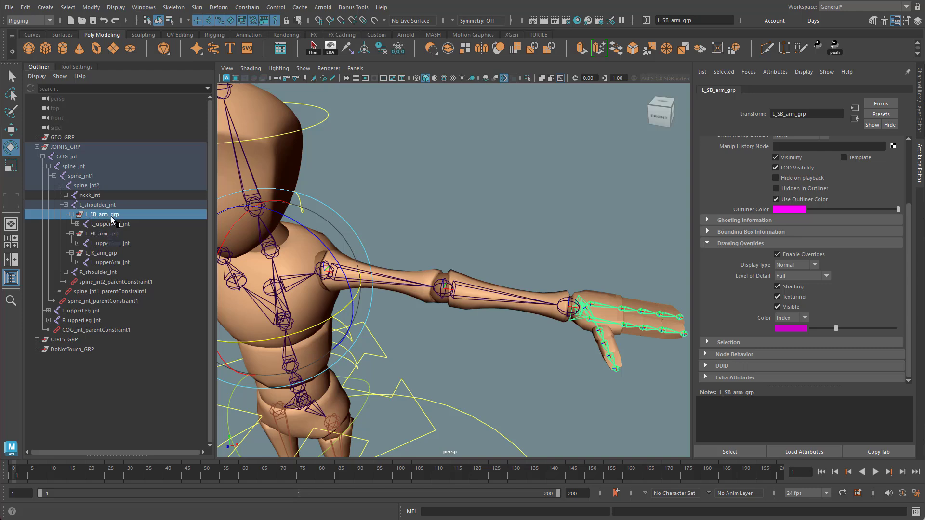
Give L_FK_arm_grp a custom light blue Outliner color and enable its drawing overrides with a blue index color.
click(105, 235)
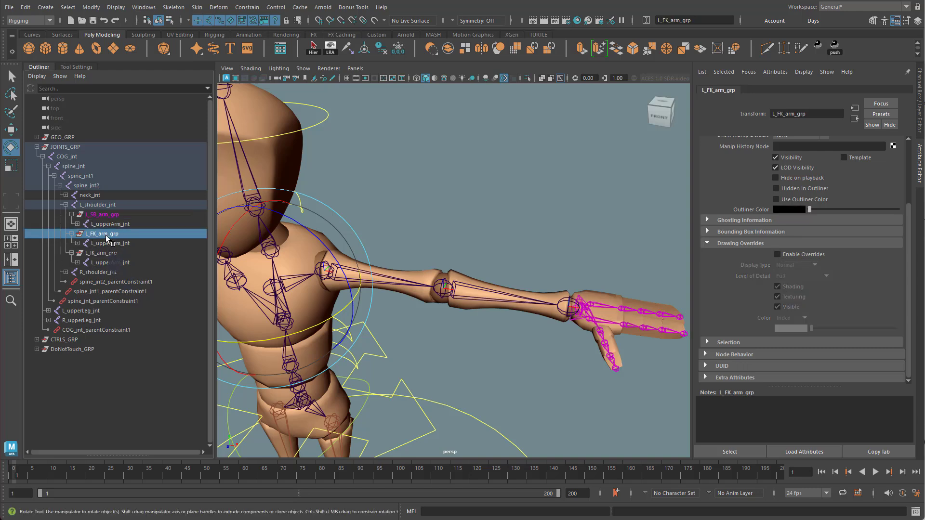
click(90, 215)
click(107, 236)
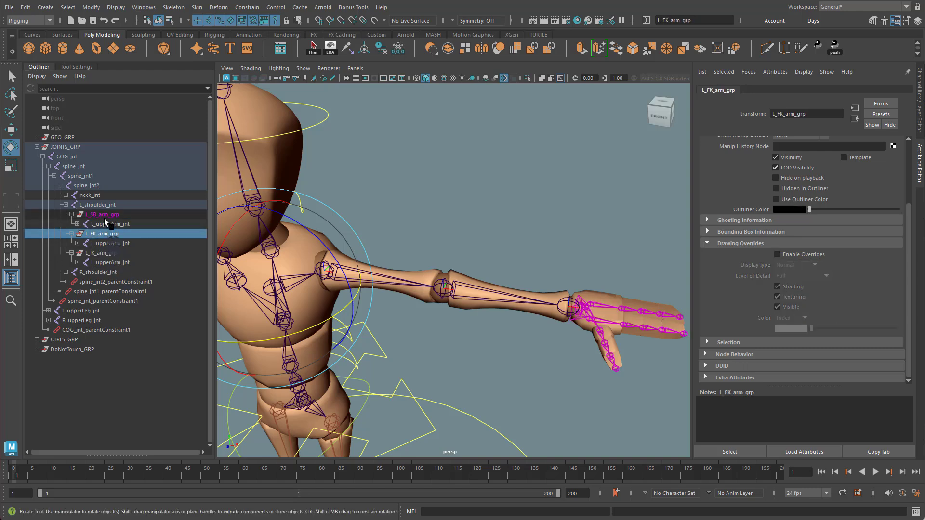
click(104, 218)
click(104, 234)
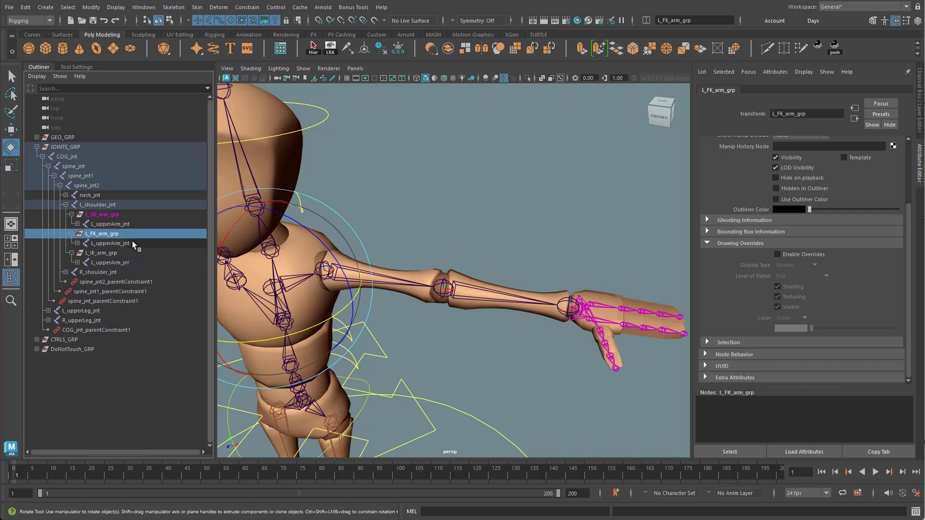
click(778, 200)
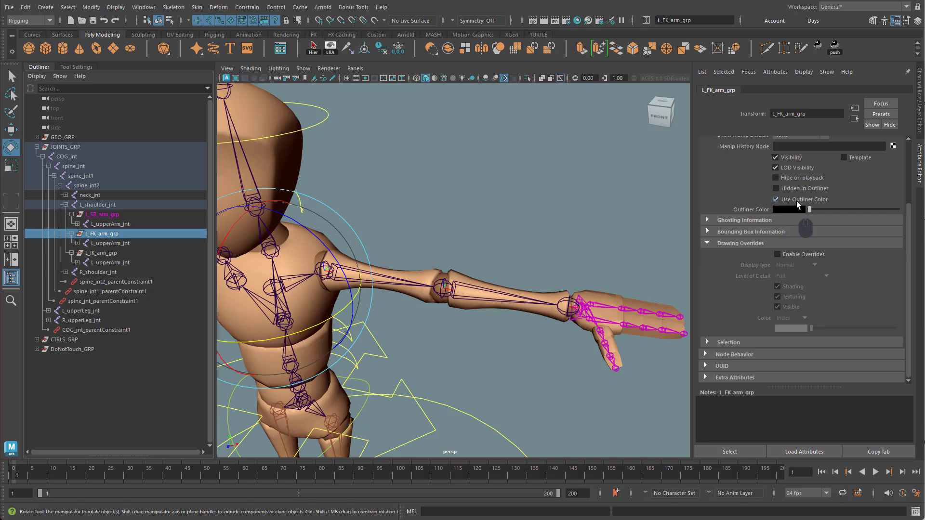
drag(810, 210, 812, 214)
click(787, 210)
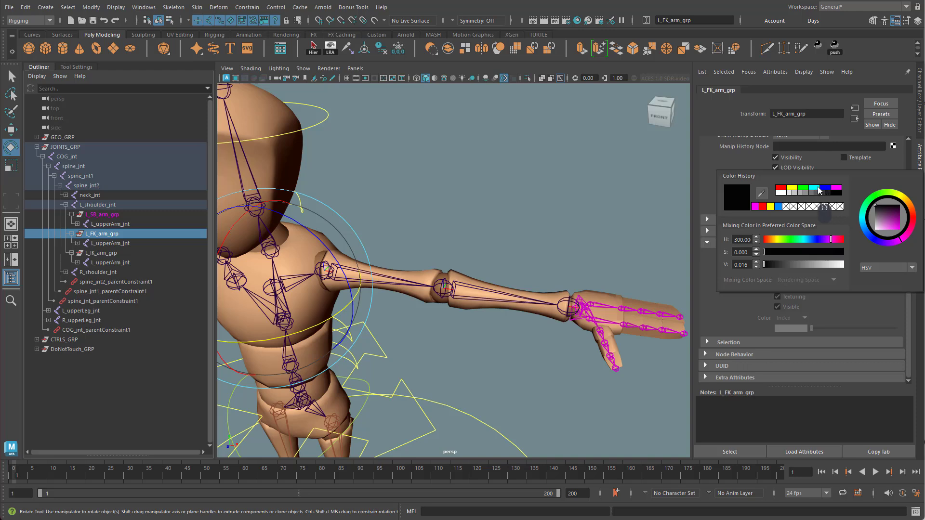
click(779, 208)
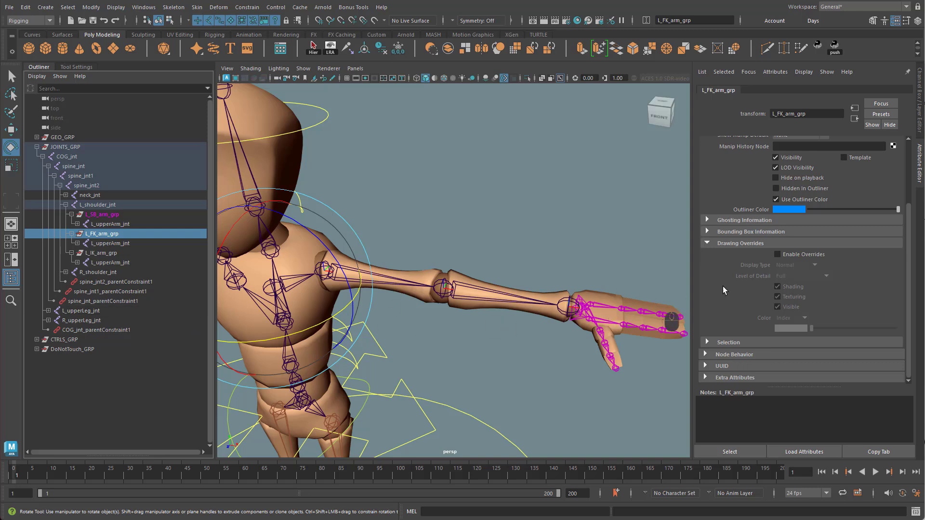
click(799, 256)
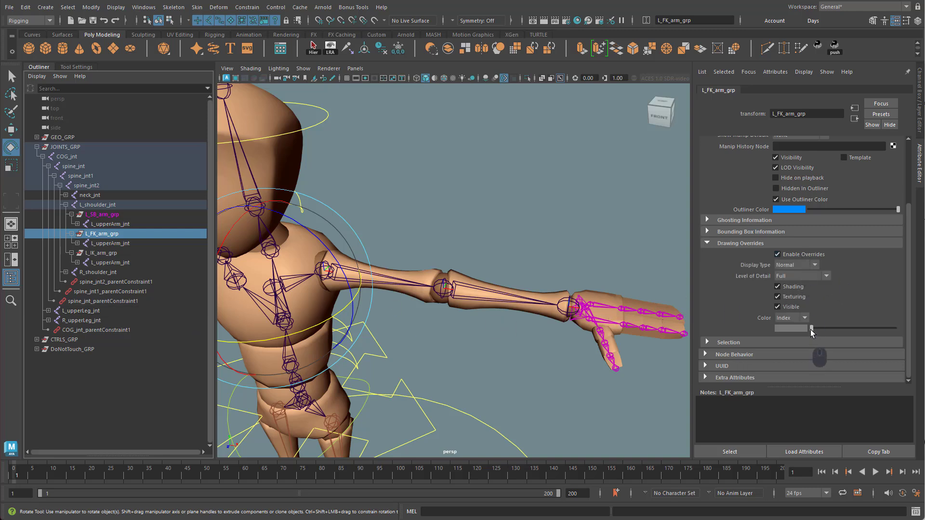
drag(811, 331, 828, 331)
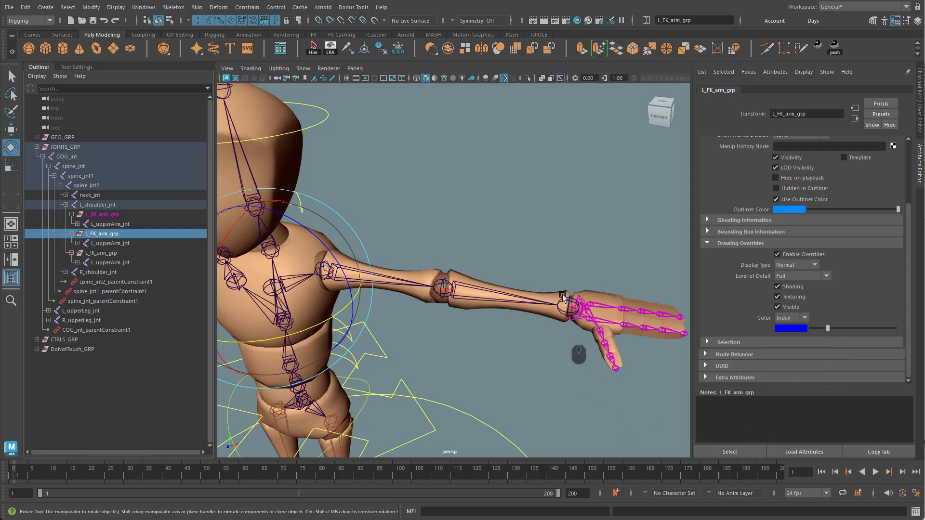
Give L_IK_arm_grp a custom yellow Outliner color, enable its drawing overrides with a yellow index color, and clear the selection.
click(108, 253)
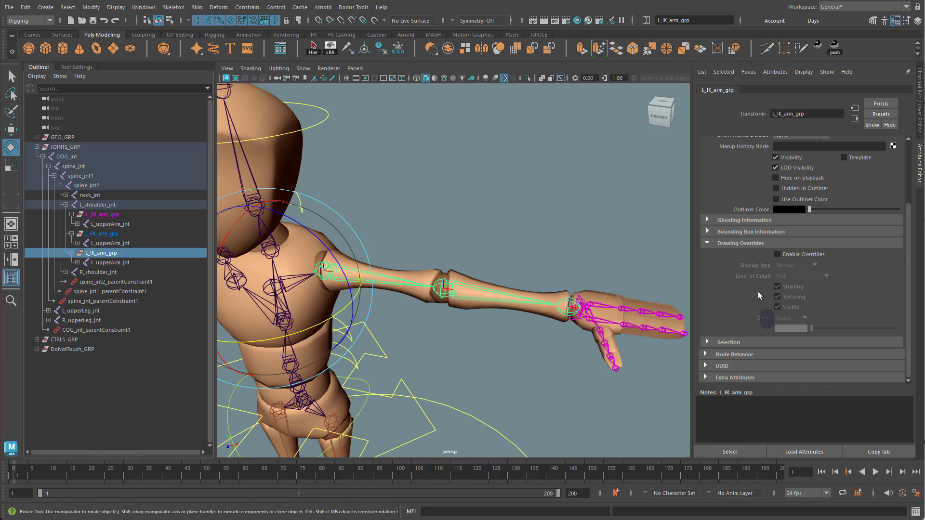
click(785, 199)
click(795, 210)
click(757, 208)
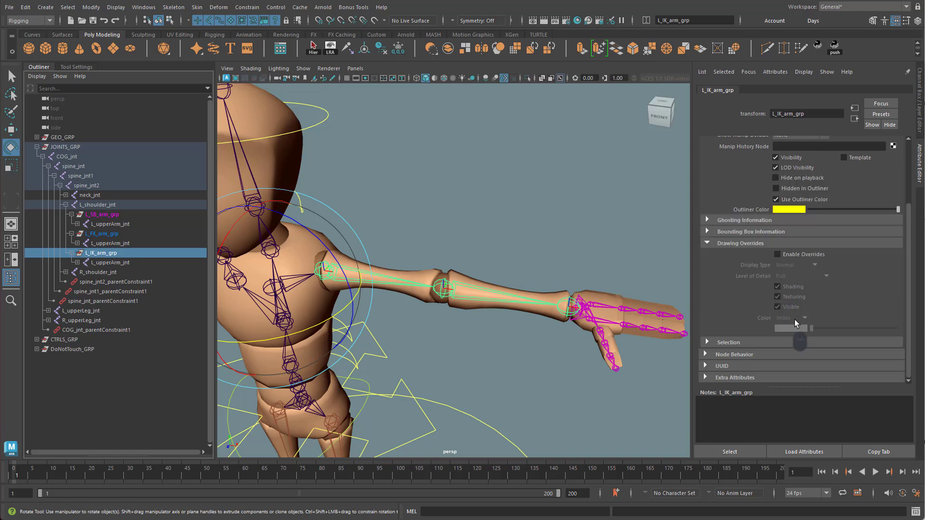
click(790, 254)
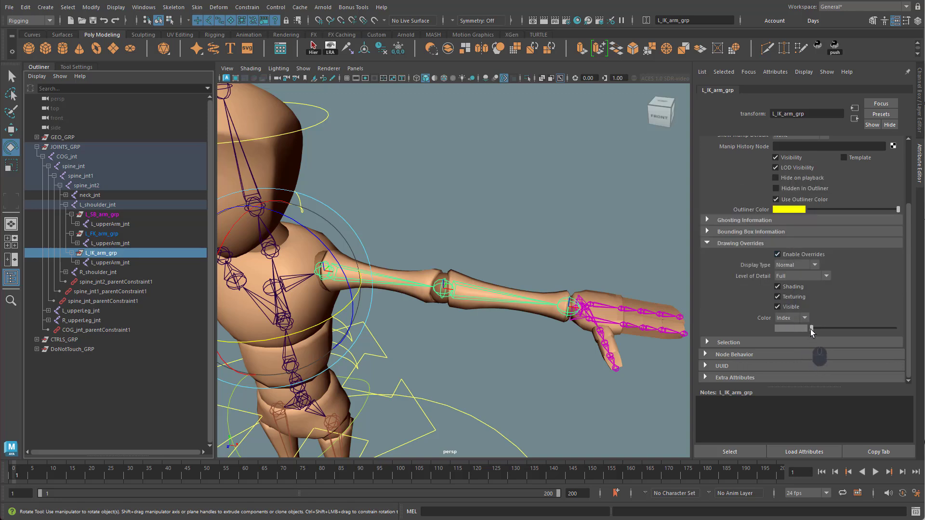
drag(812, 328, 857, 331)
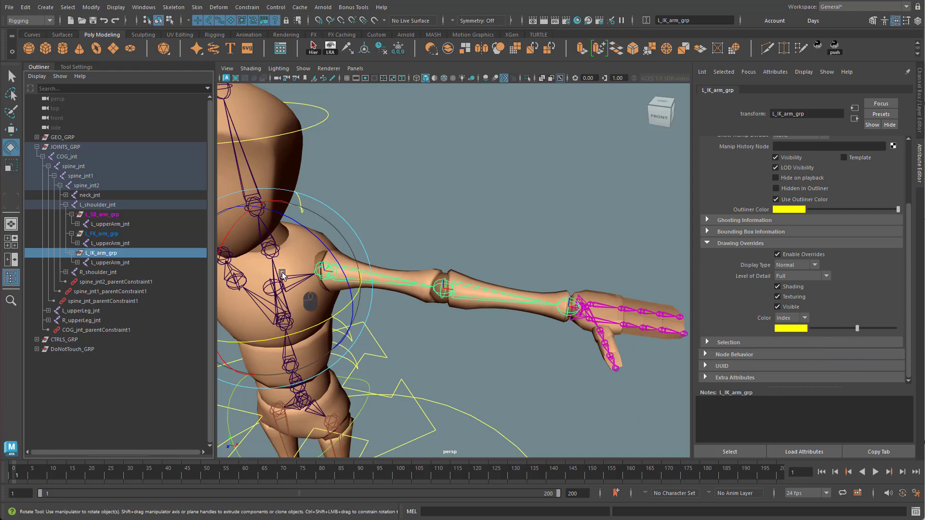
click(89, 376)
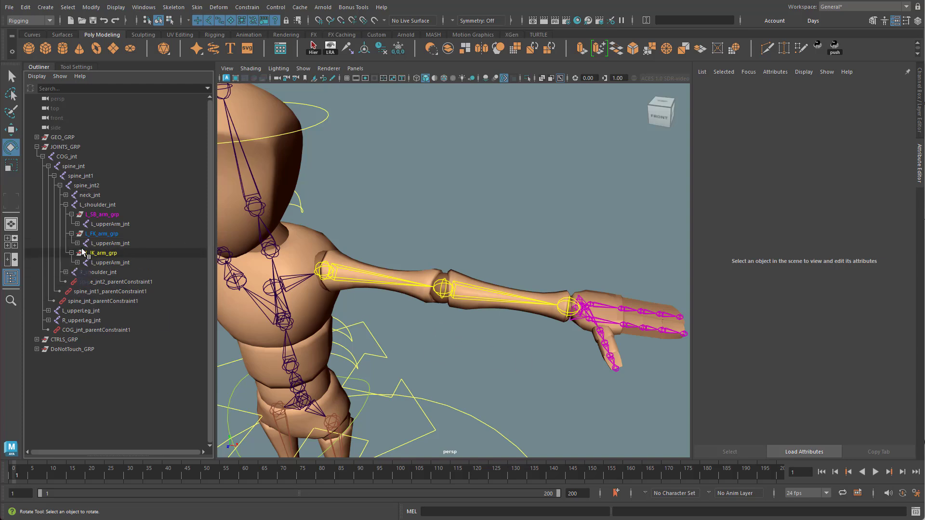
Isolate L_FK_arm_grp in the viewport and turn on the grid.
click(106, 235)
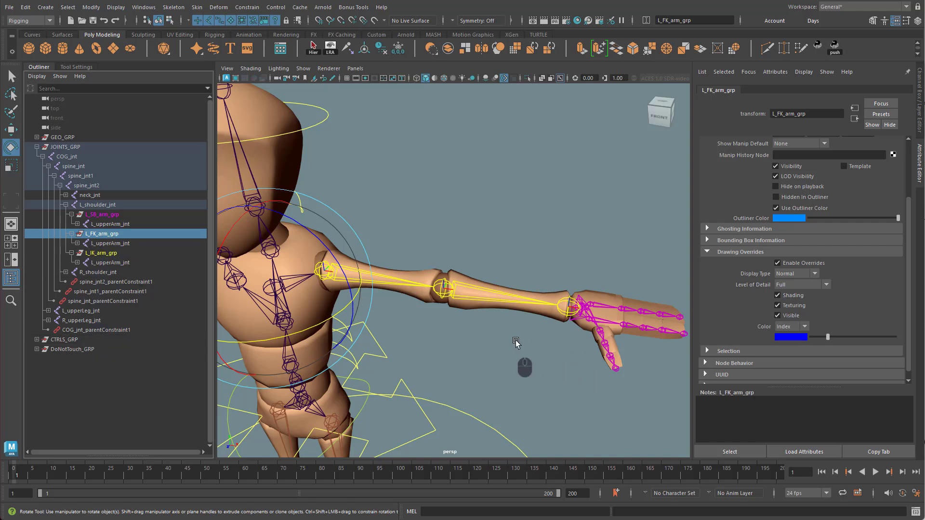
key(shift)
key(ctrl+1)
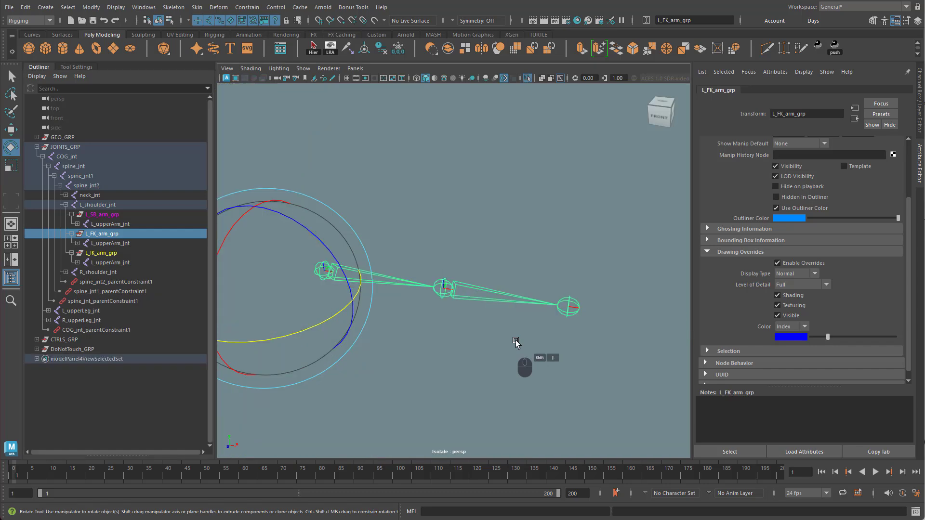
click(534, 361)
alt+drag(534, 361, 533, 331)
click(347, 78)
alt+drag(562, 362, 498, 307)
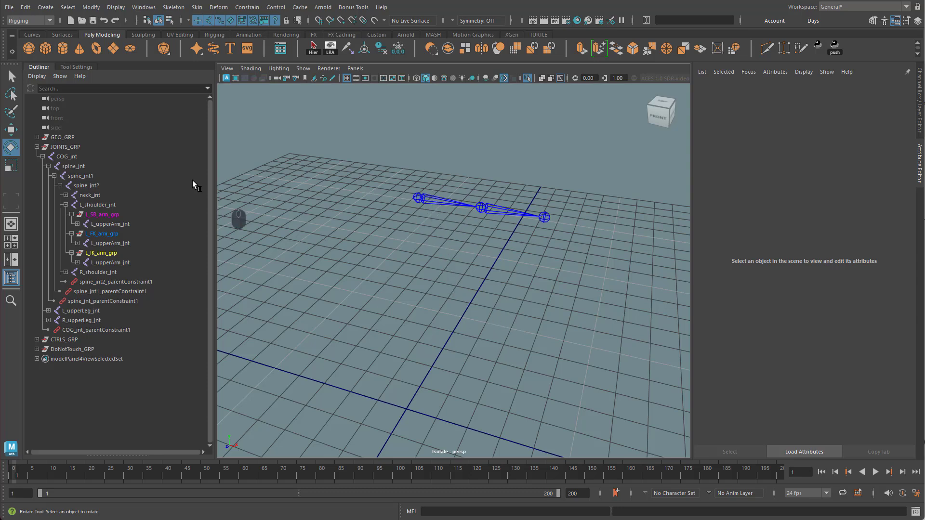
Create a NURBS circle and move it up from the origin toward the FK arm chain.
click(30, 34)
click(29, 49)
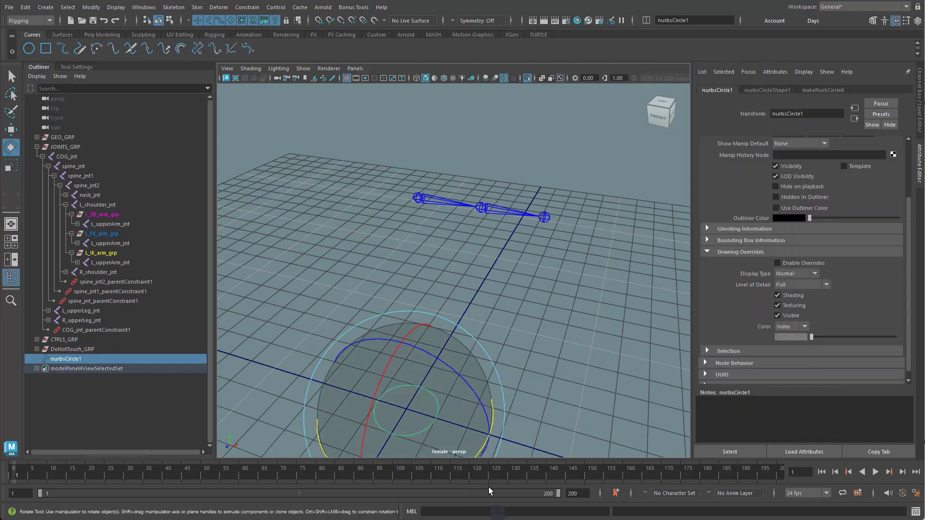
key(w)
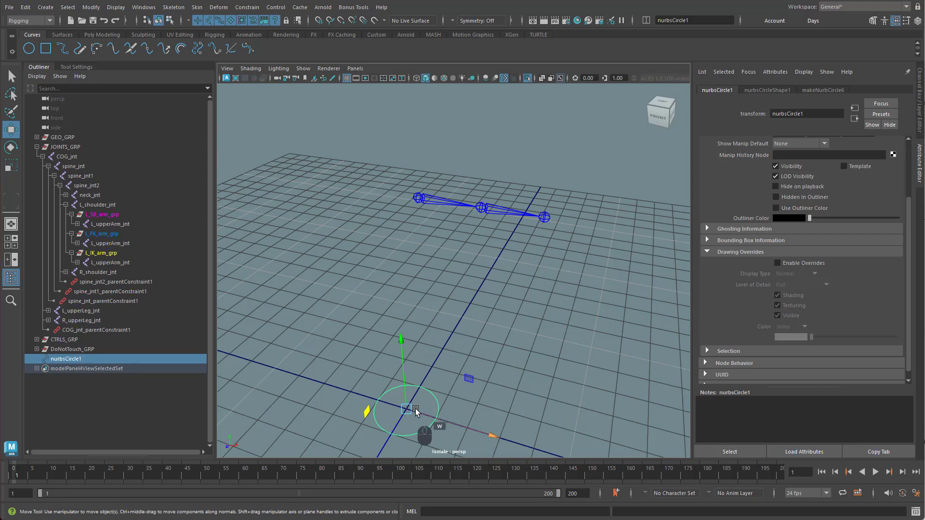
drag(408, 410, 407, 315)
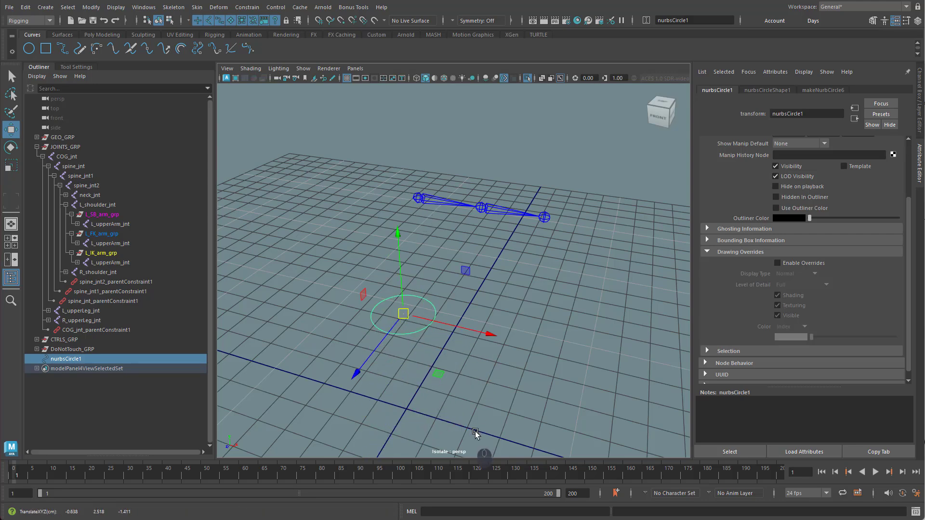
Parent the NURBS circle to L_upperArm_jnt in the FK arm chain.
click(429, 185)
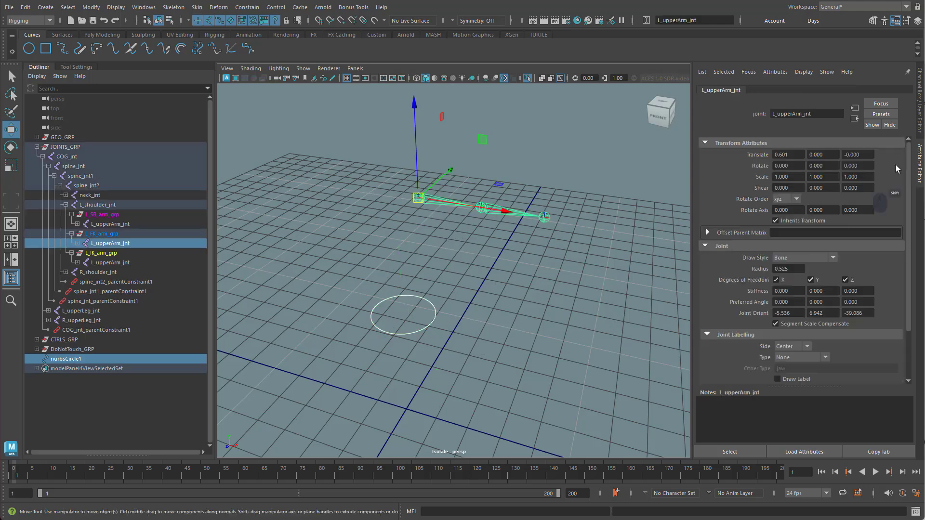
click(436, 319)
shift+click(422, 192)
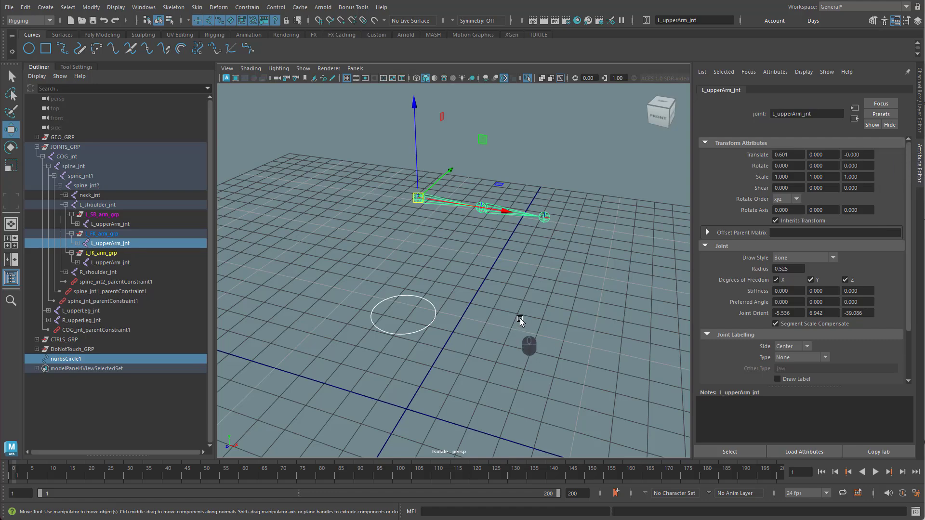
key(p)
Set the circle's Translate and Rotate X, Y and Z values to 0 so it snaps to the upper arm joint.
click(920, 115)
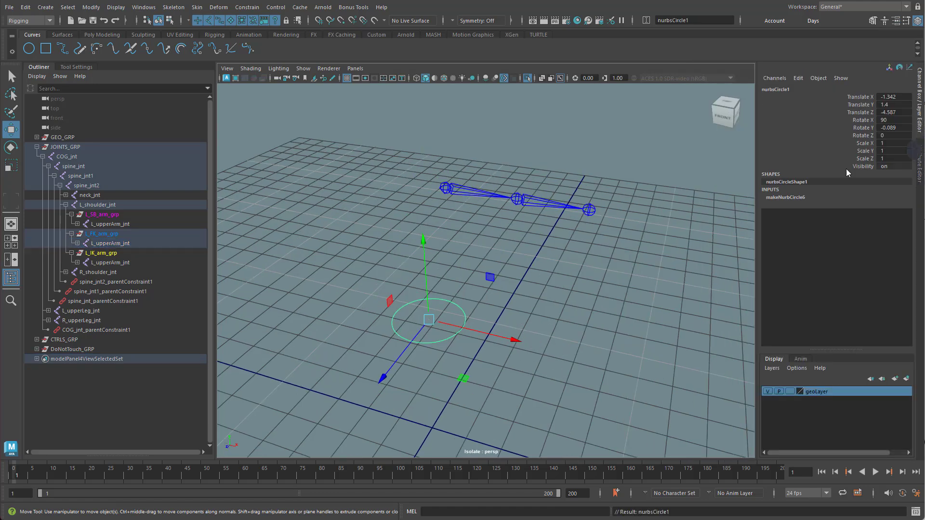
drag(350, 279, 517, 357)
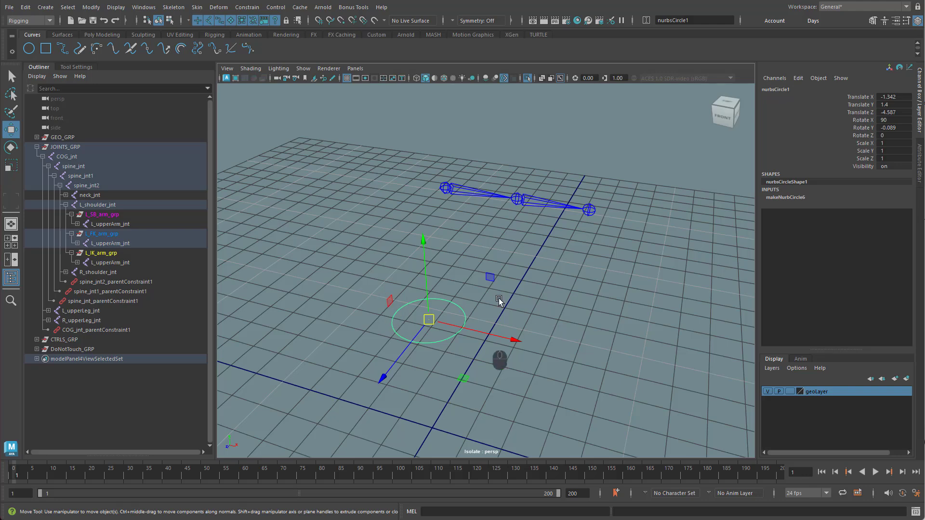
drag(894, 98, 892, 136)
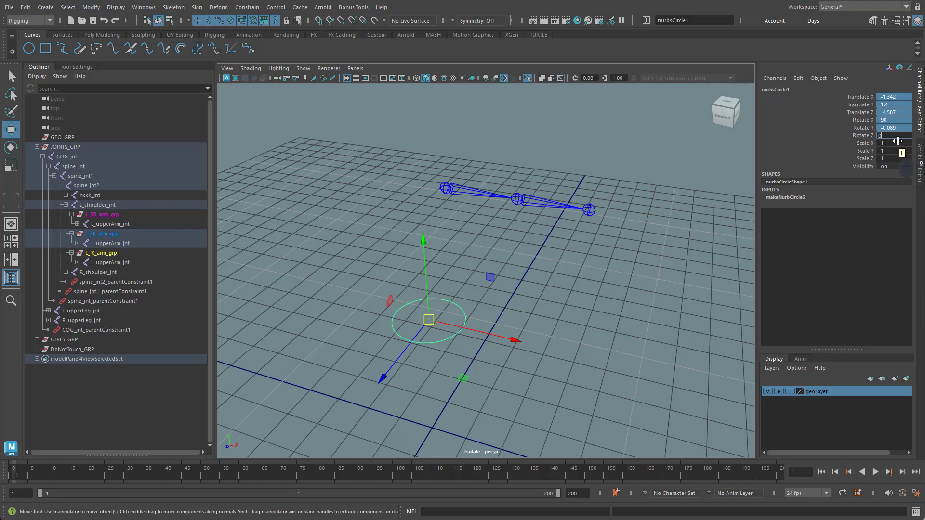
text(0)
key(Return)
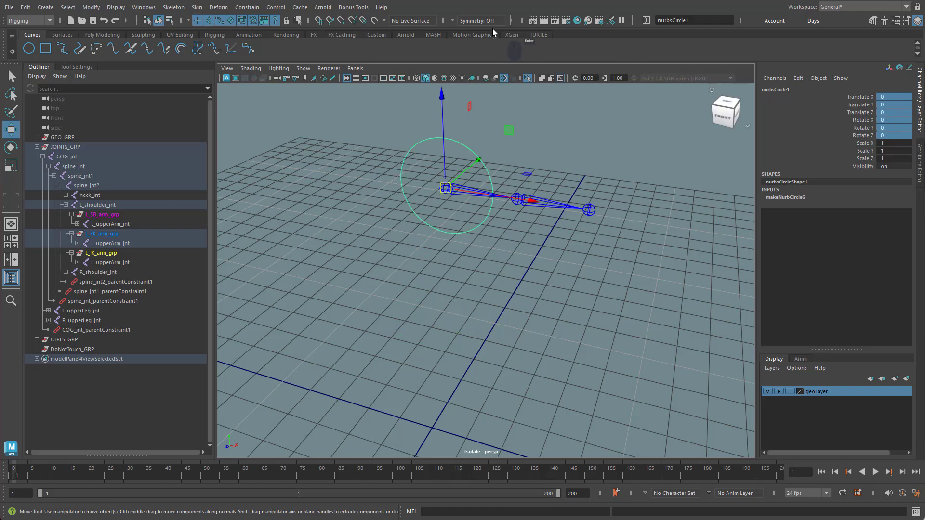
Rotate the circle to 90 degrees on Z so it wraps around the upper arm joint.
alt+middle_drag(484, 267, 495, 353)
alt+right_drag(504, 354, 606, 356)
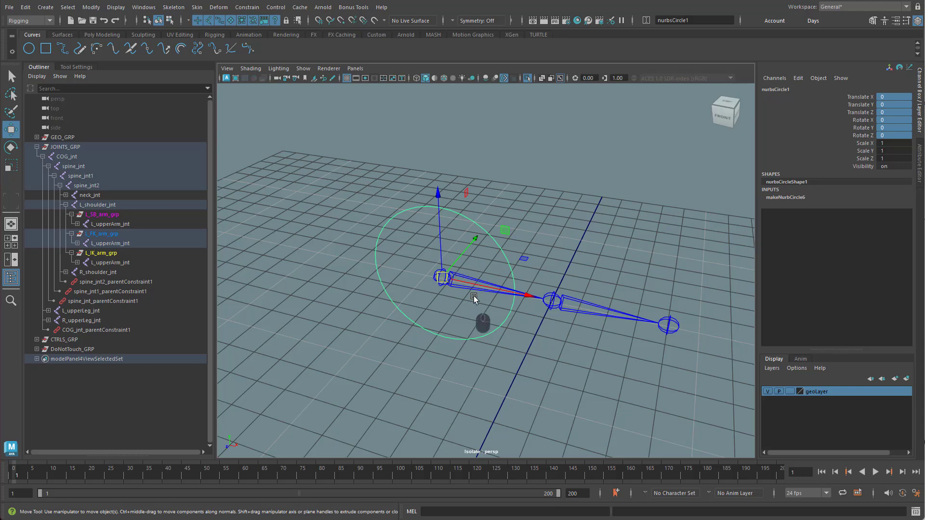
key(e)
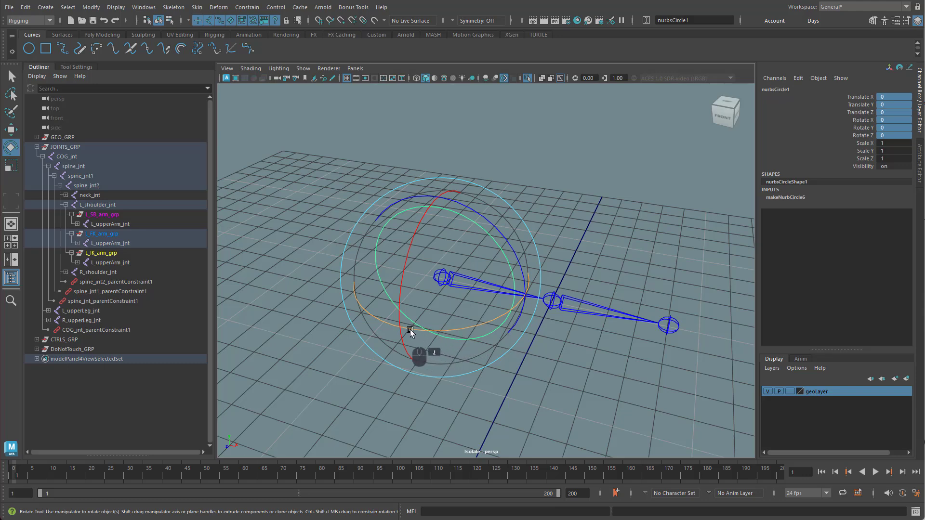
drag(410, 331, 435, 355)
key(w)
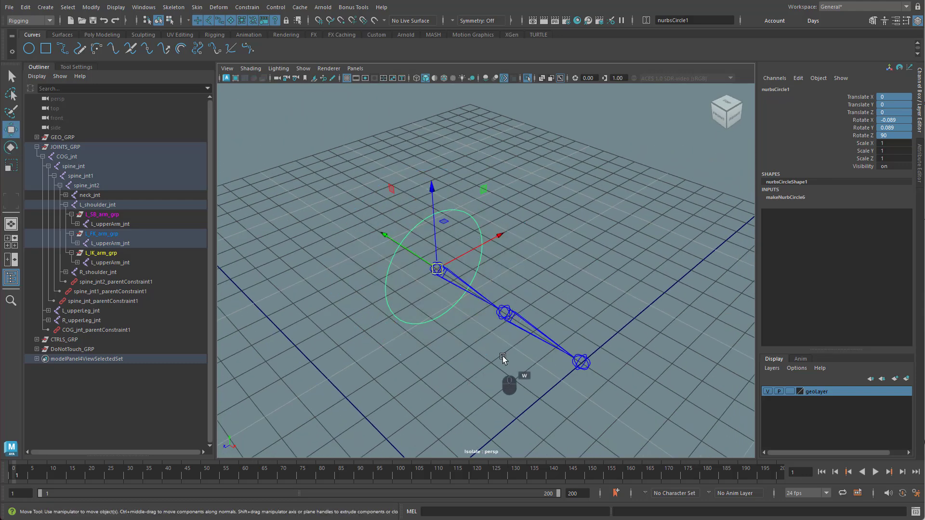
Scale the circle uniformly to about 0.765 around the upper arm joint.
alt+drag(502, 357, 422, 292)
key(r)
click(421, 291)
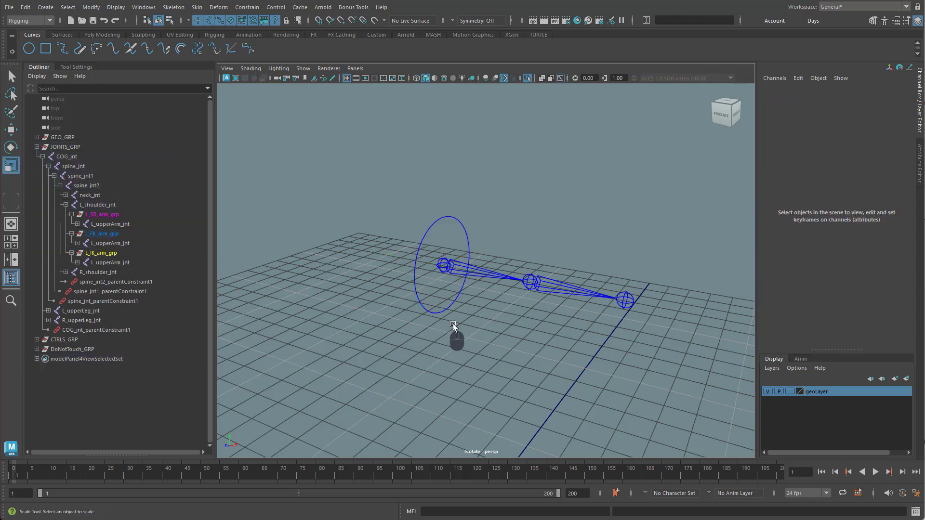
alt+drag(453, 324, 497, 358)
click(493, 292)
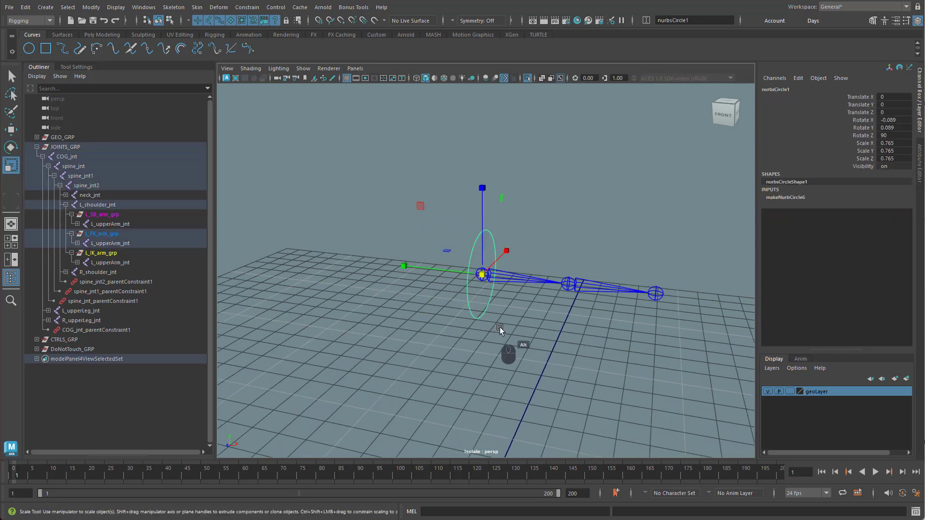
Unparent the circle from the upper arm joint and clear the selection.
key(shift+p)
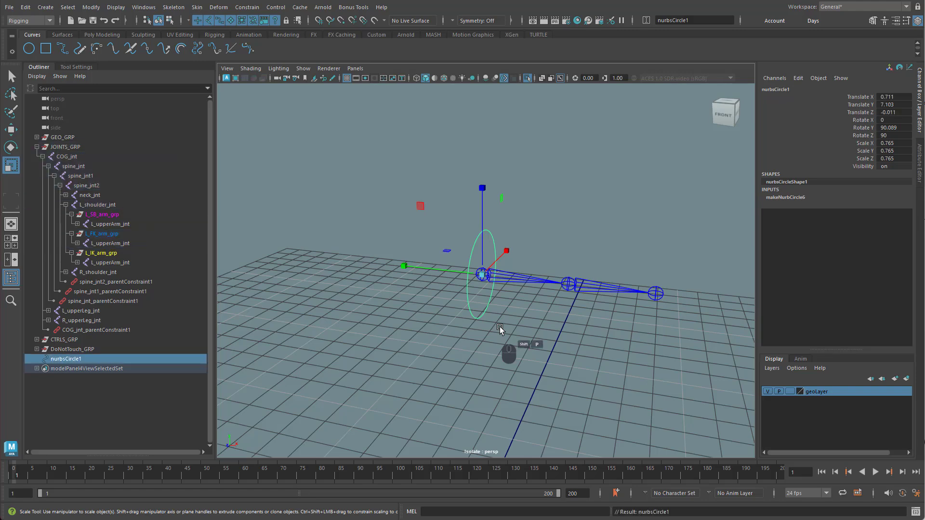
alt+drag(539, 343, 535, 347)
click(535, 347)
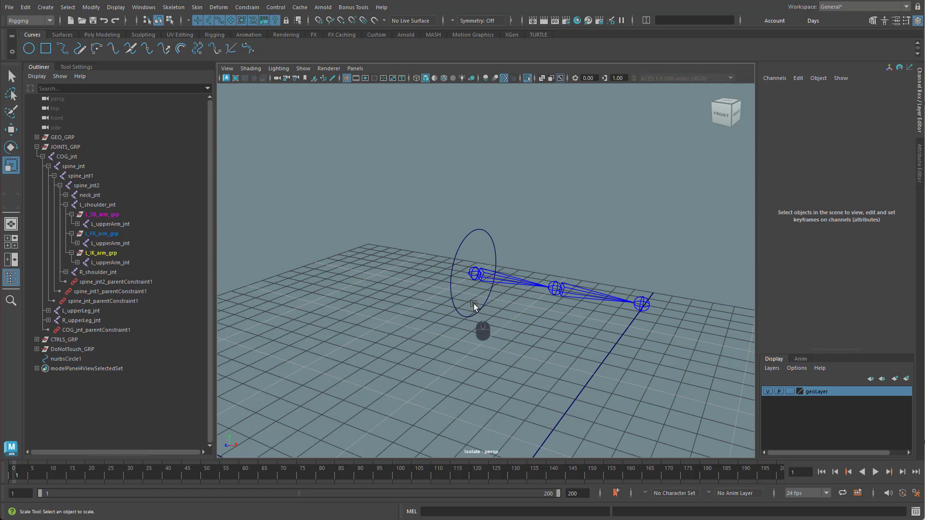
Rename the circle around the upper arm joint to L_FK_upperArm_ctrl.
click(73, 359)
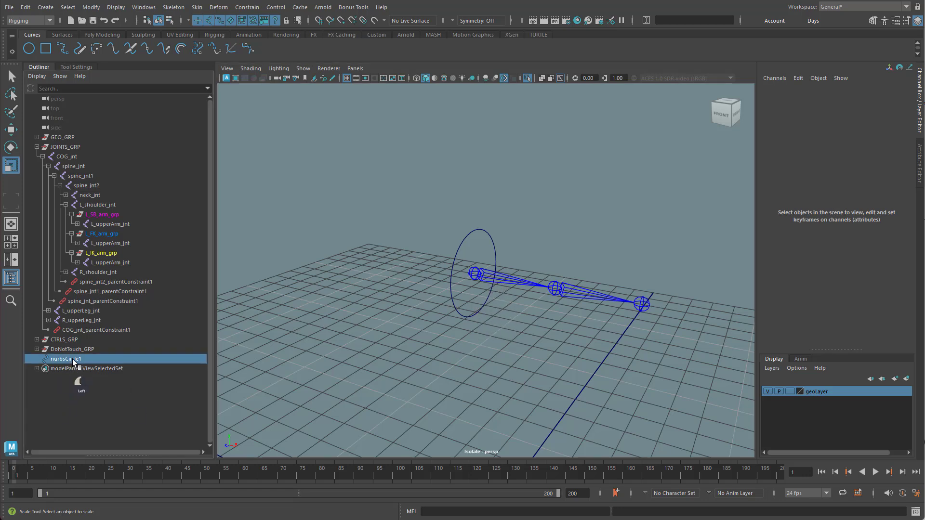
double_click(80, 360)
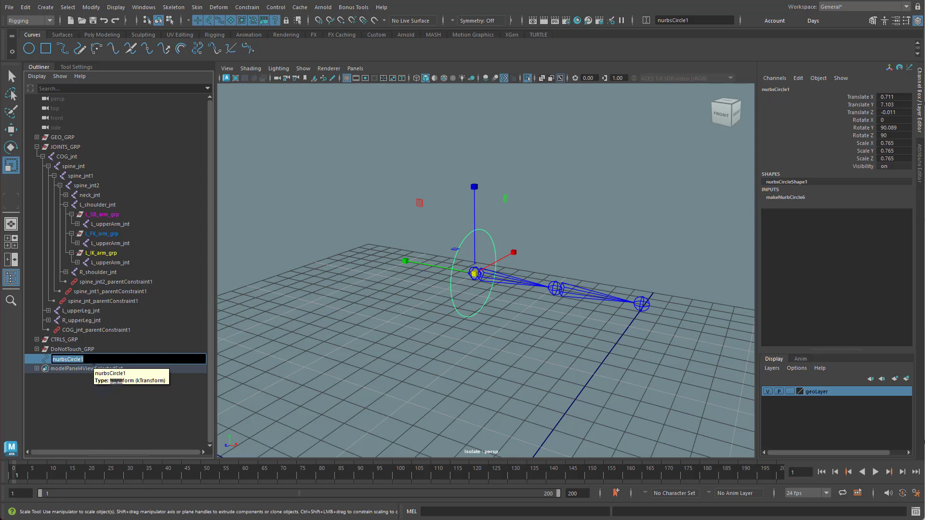
text(L_FK_)
text(upperAr)
text(F)
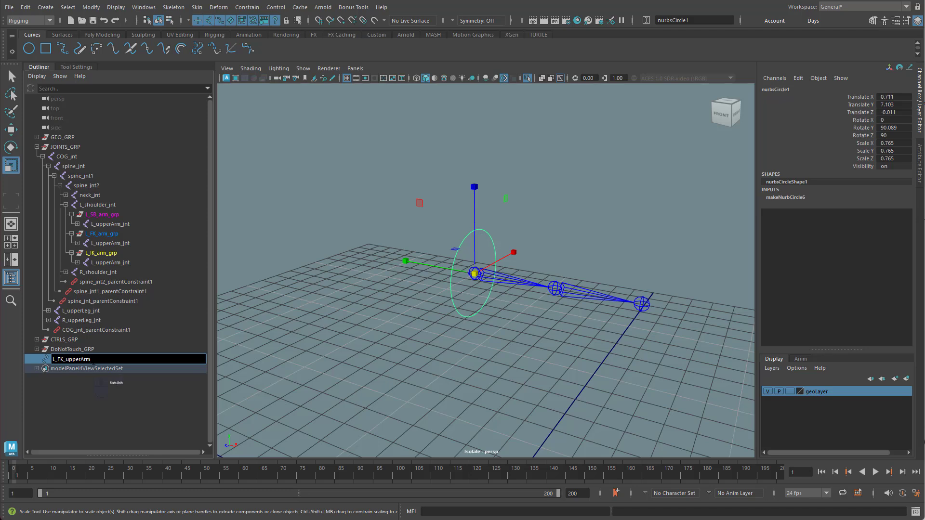
text(l)
key(Return)
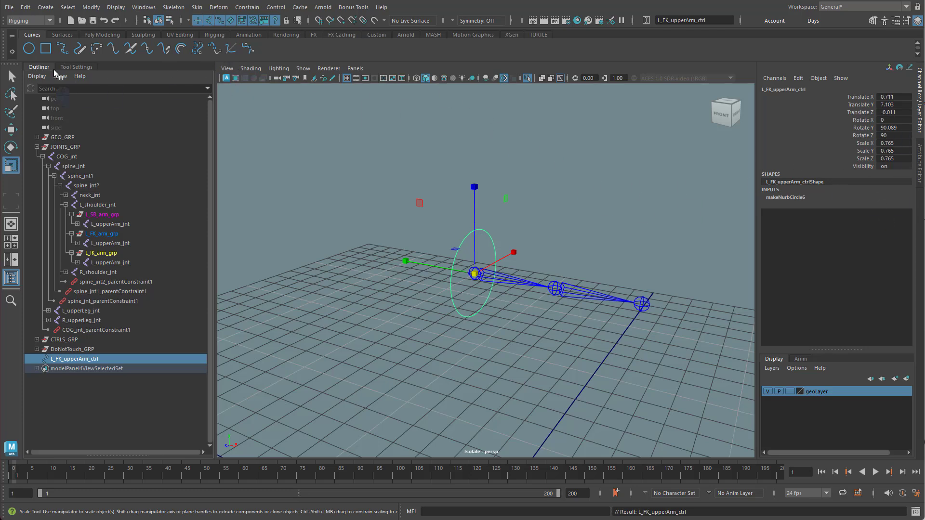
Freeze all transformations on L_FK_upperArm_ctrl and clear the selection.
click(101, 35)
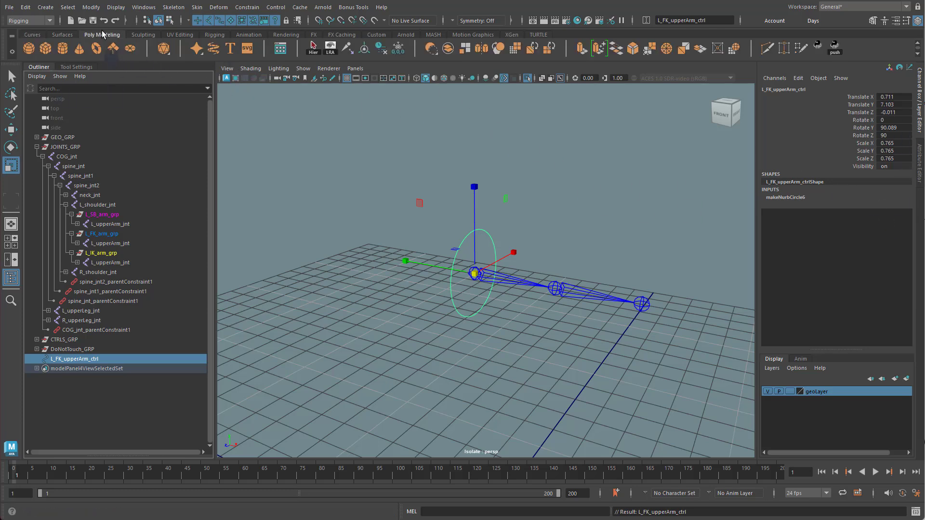
click(399, 48)
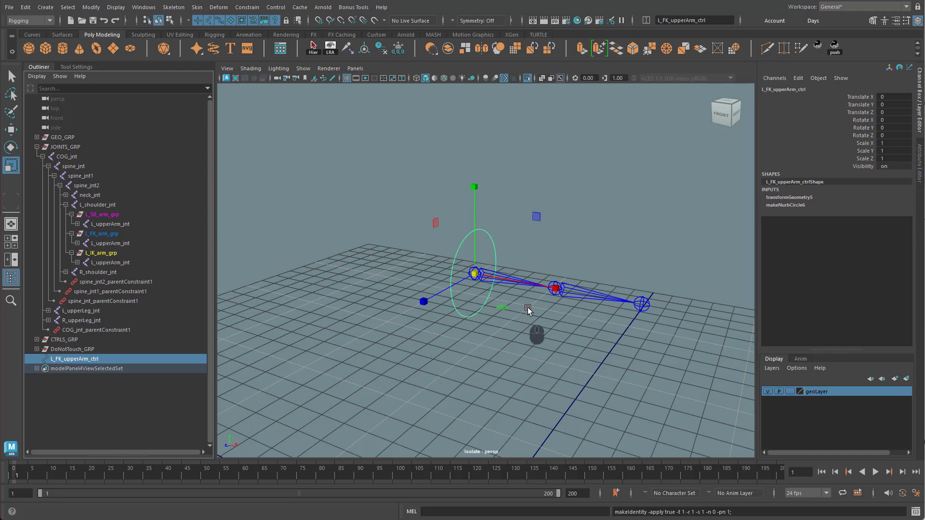
key(w)
alt+drag(549, 327, 602, 346)
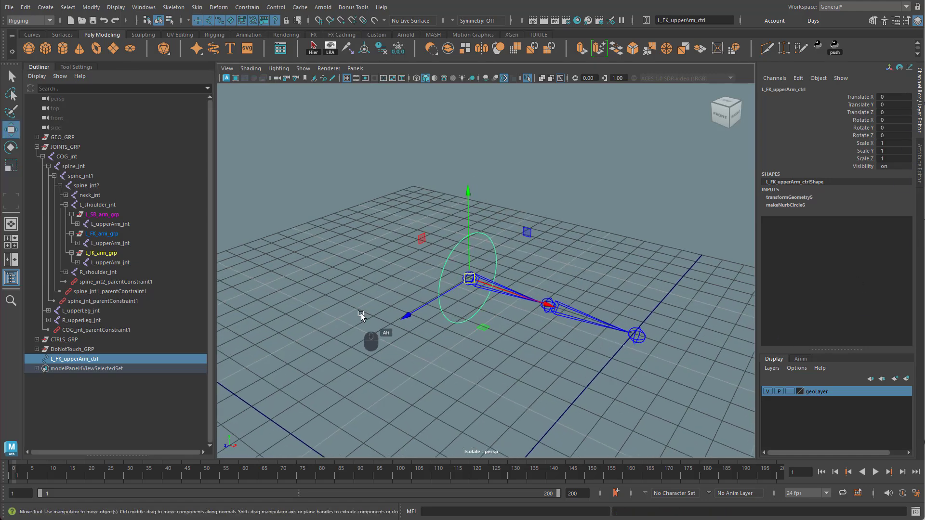
click(496, 368)
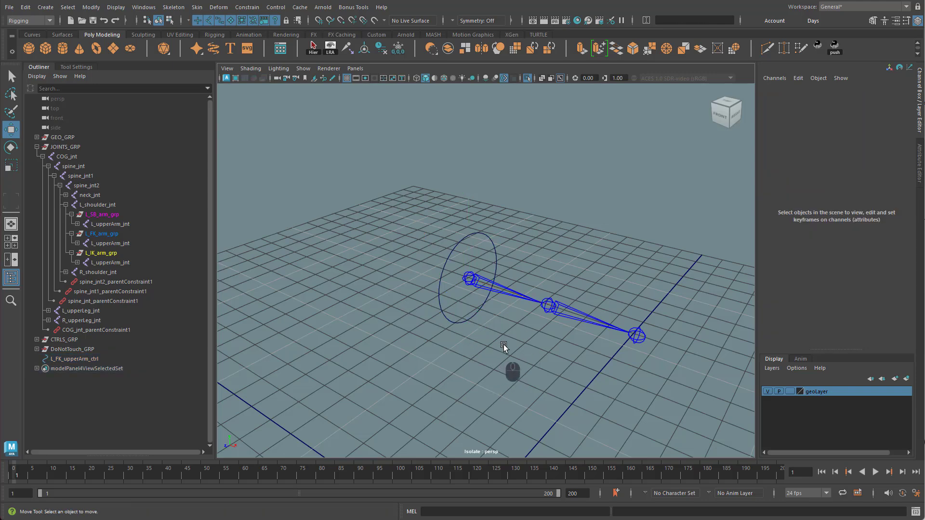
Show the whole character again and scale L_FK_upperArm_ctrl uniformly to about 0.714 to fit closer around the left shoulder.
key(ctrl+1)
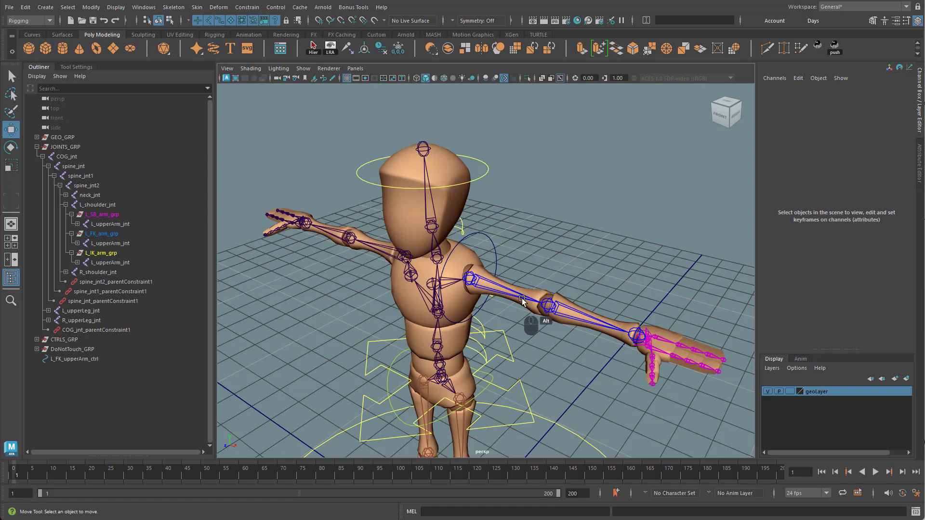
alt+drag(522, 299, 524, 226)
alt+right_drag(524, 226, 545, 235)
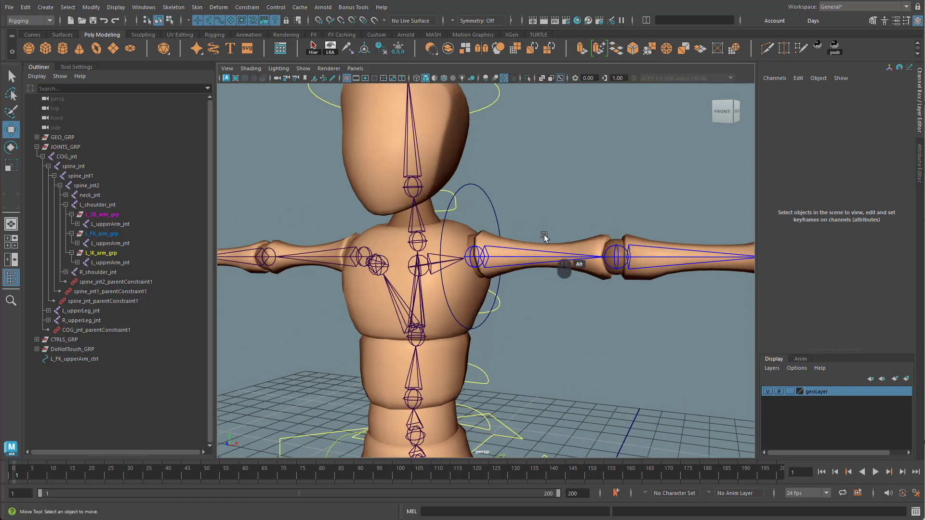
click(494, 216)
key(r)
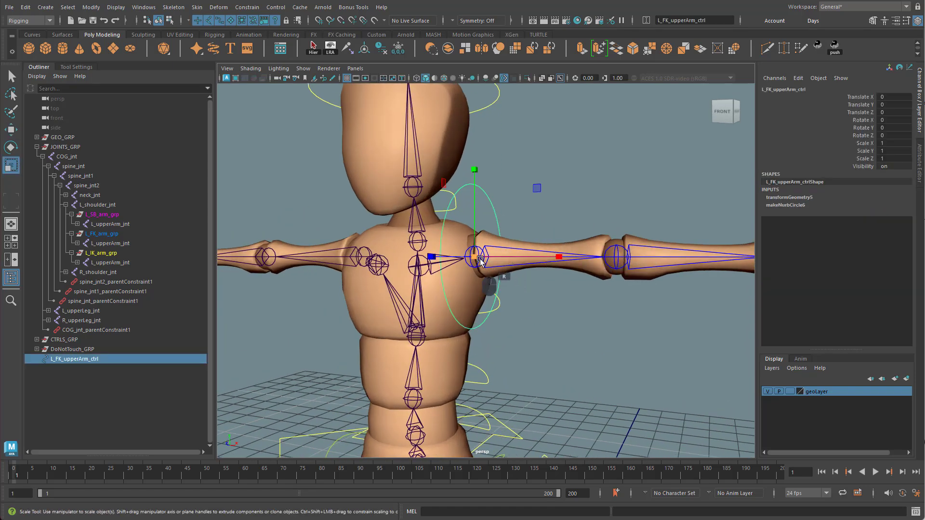
drag(474, 257, 444, 277)
mouse_move(510, 304)
alt+mouse_down()
mouse_move(561, 319)
mouse_move(497, 313)
mouse_move(526, 306)
mouse_move(516, 308)
alt+mouse_up()
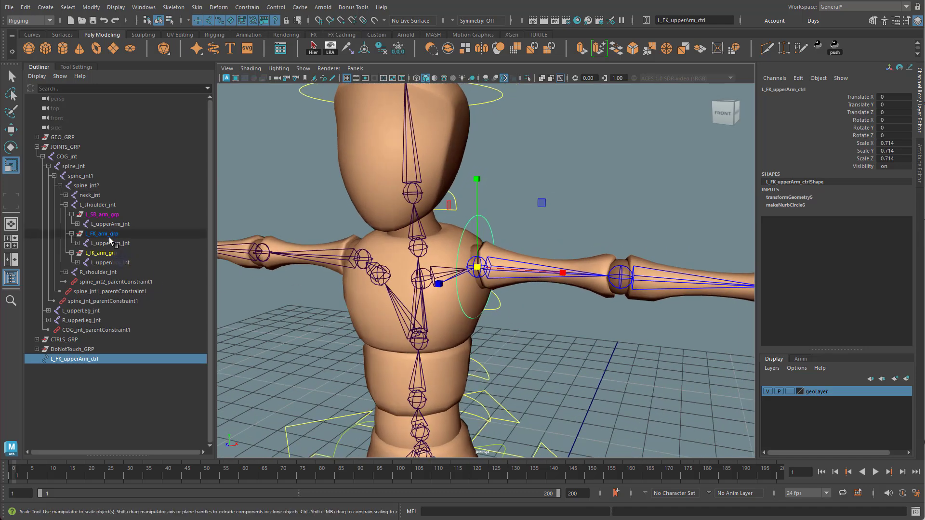
Isolate L_FK_arm_grp and L_FK_upperArm_ctrl in the viewport and hide the grid.
drag(108, 234, 114, 343)
ctrl+click(82, 359)
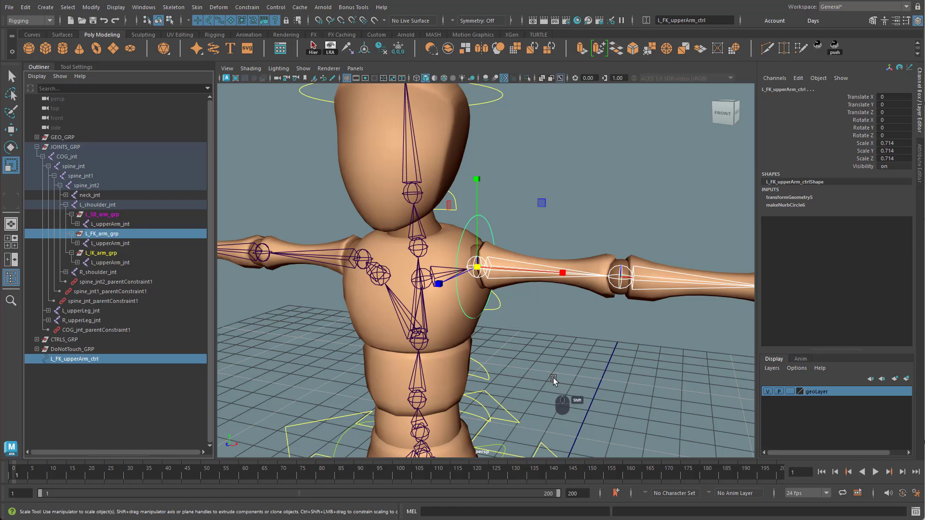
key(ctrl+1)
click(603, 368)
alt+drag(603, 368, 513, 335)
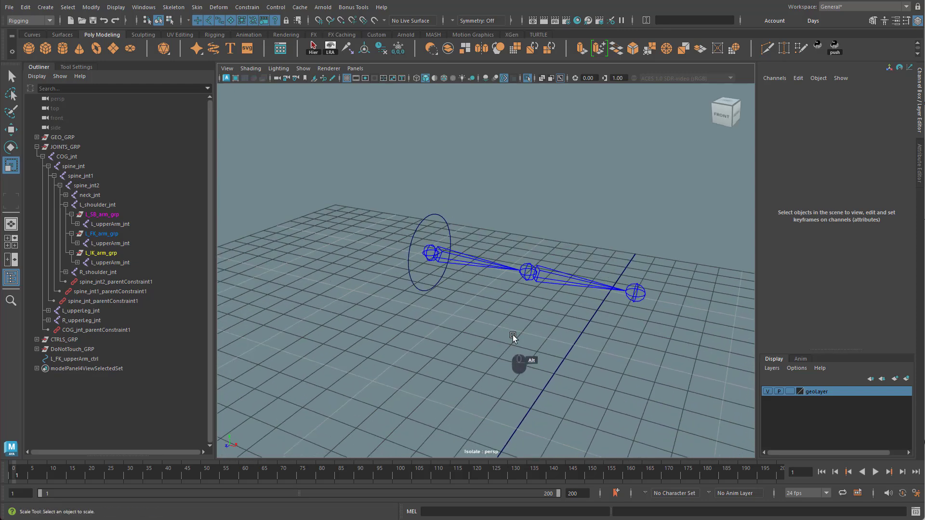
click(442, 285)
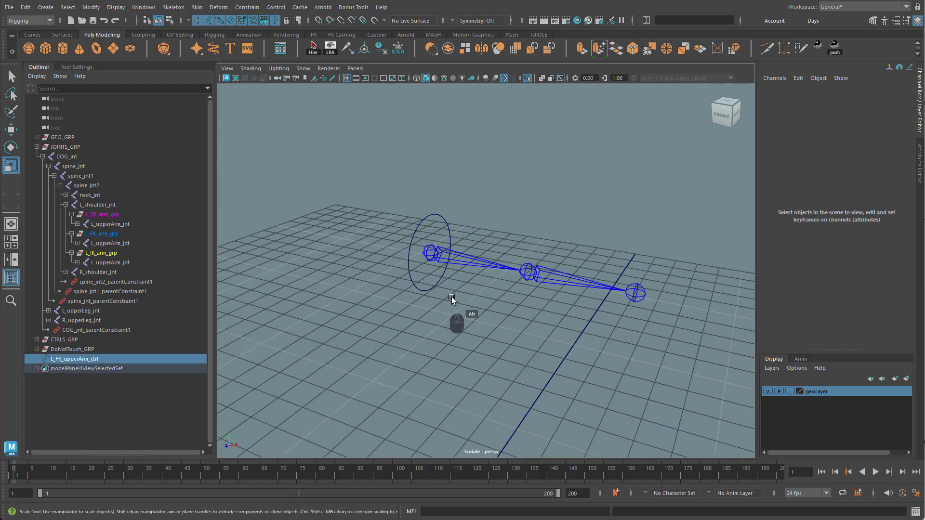
click(347, 79)
Duplicate L_FK_upperArm_ctrl and snap the copy onto the elbow joint.
key(w)
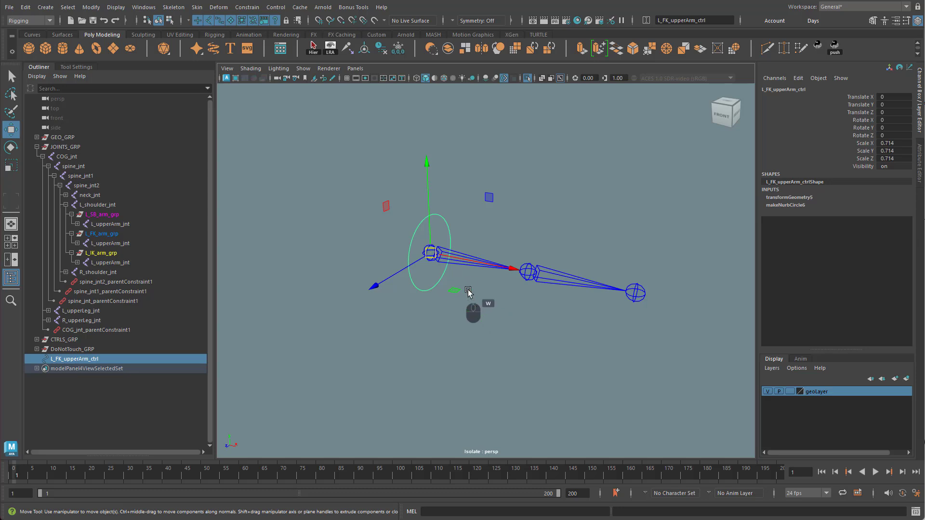
key(ctrl+d)
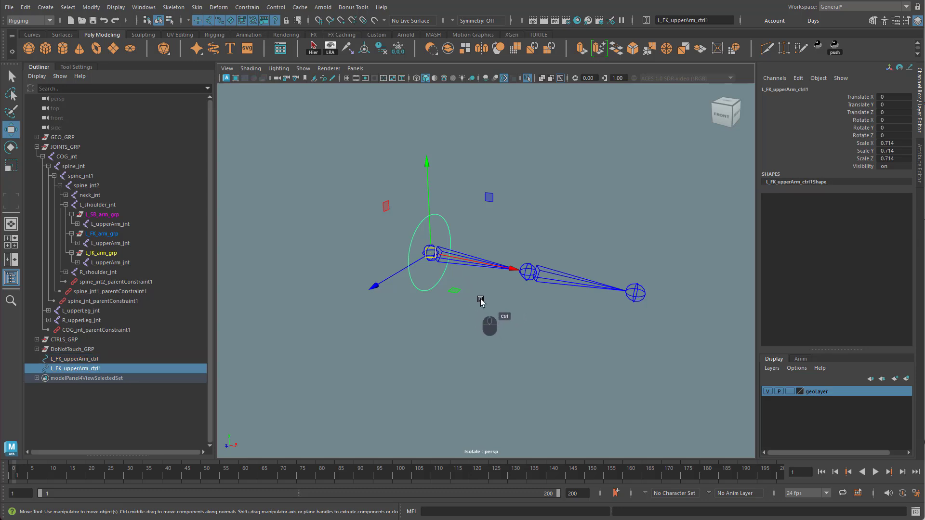
key(v)
drag(432, 252, 528, 272)
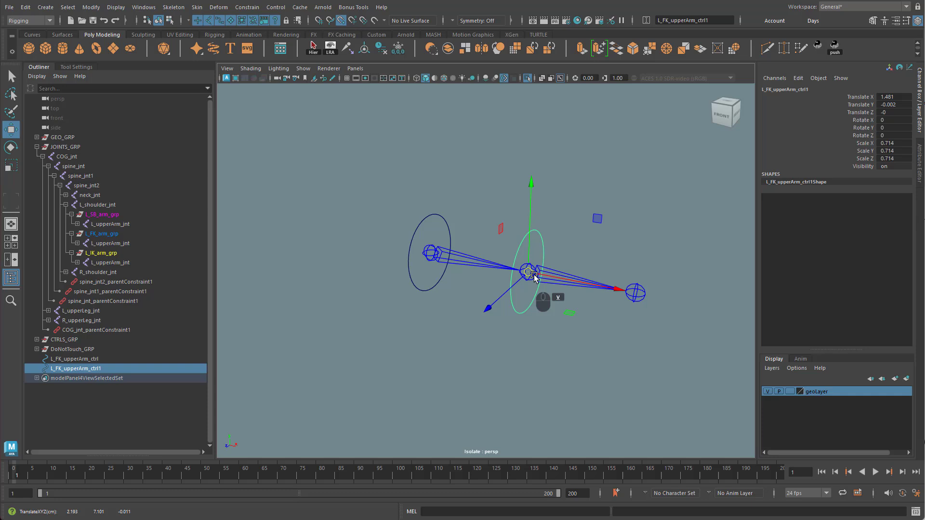
Rename the duplicated control at the elbow to L_FK_lowerArm_ctrl.
double_click(80, 369)
drag(80, 369, 73, 369)
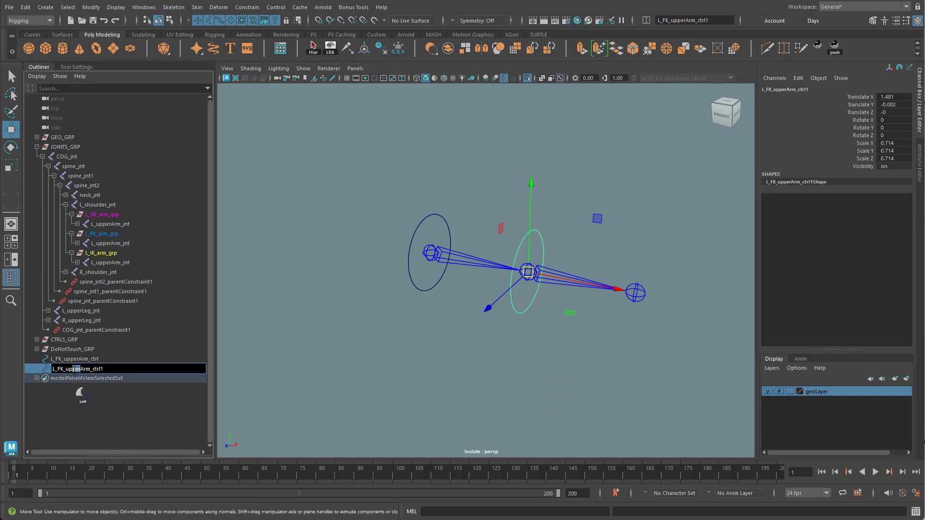
text(lower)
key(BackSpace)
key(Return)
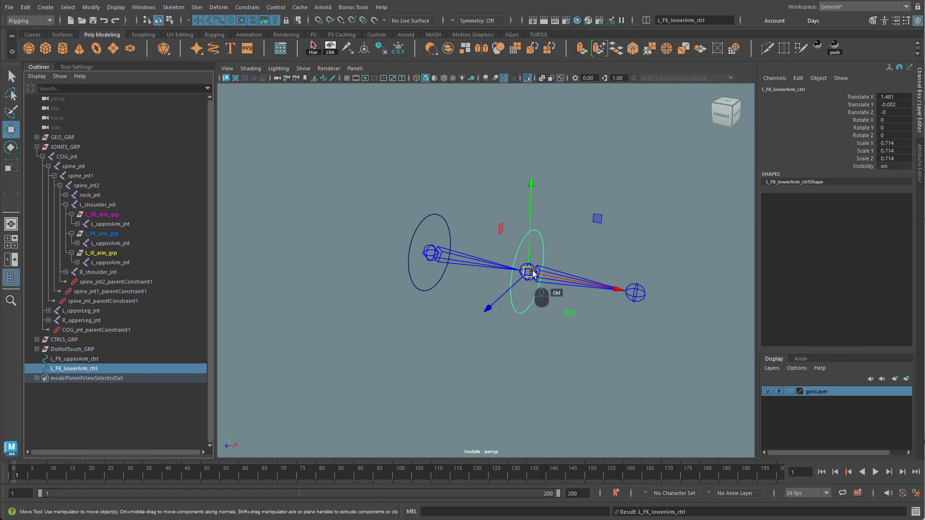
Duplicate L_FK_lowerArm_ctrl and snap the copy onto the wrist joint.
key(ctrl+d)
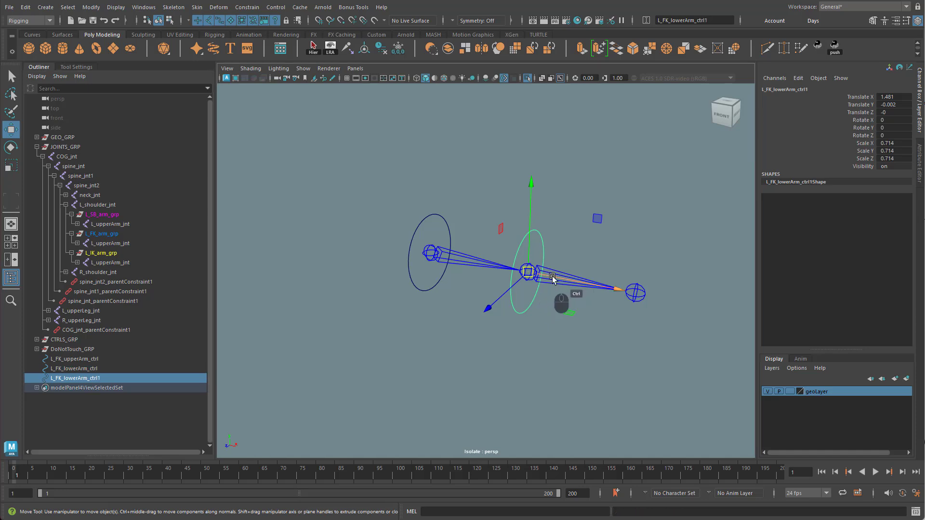
key(v)
drag(529, 274, 631, 291)
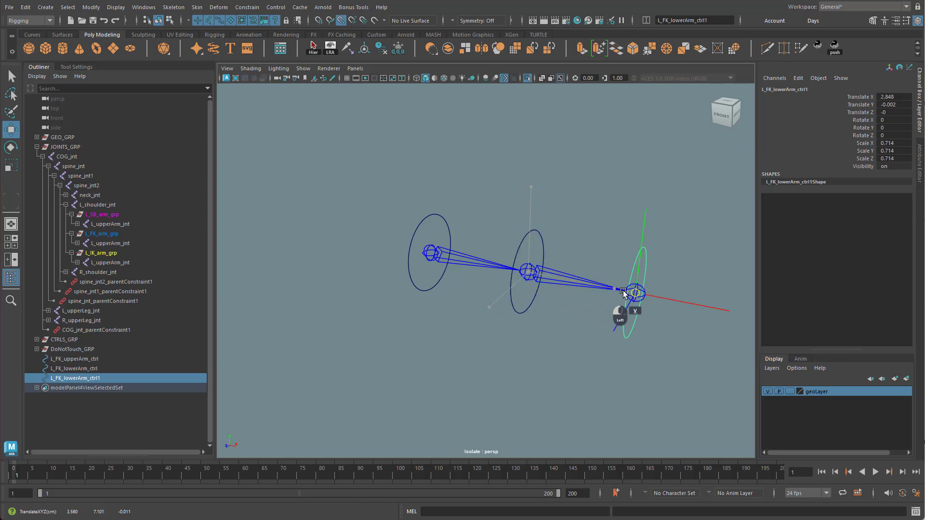
Rename the duplicated control at the wrist to L_FK_wrist_ctrl.
double_click(77, 380)
drag(120, 379, 63, 379)
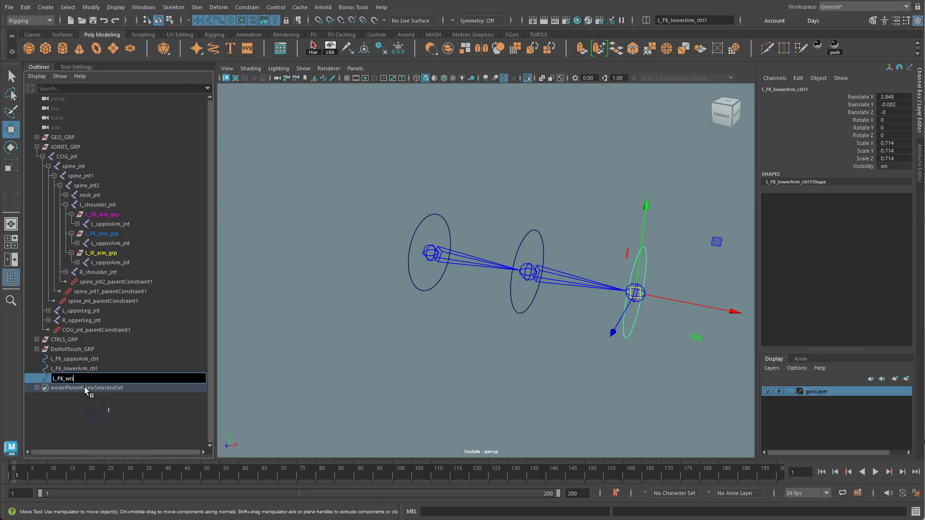
text(wrist_ctrl)
key(Return)
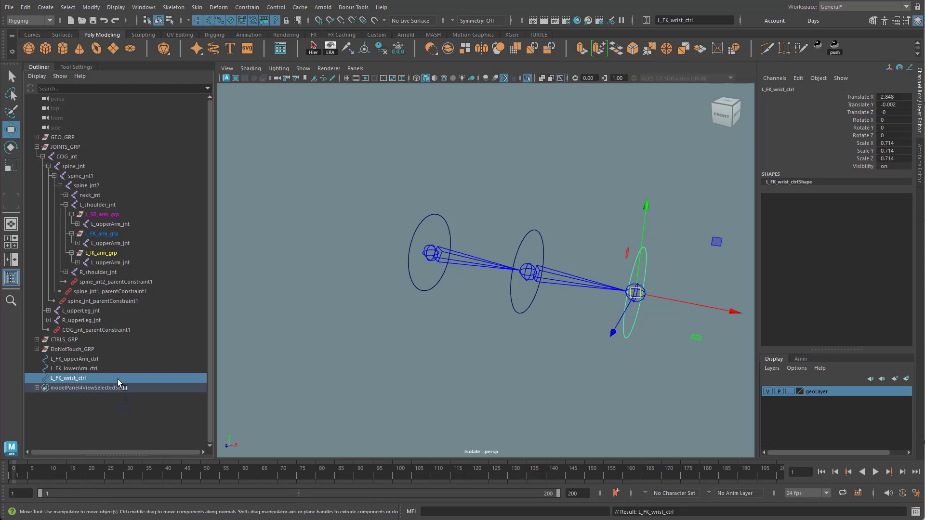
Freeze transformations on the lower arm, wrist and upper arm FK controls, and check each control's channel values.
drag(505, 201, 644, 255)
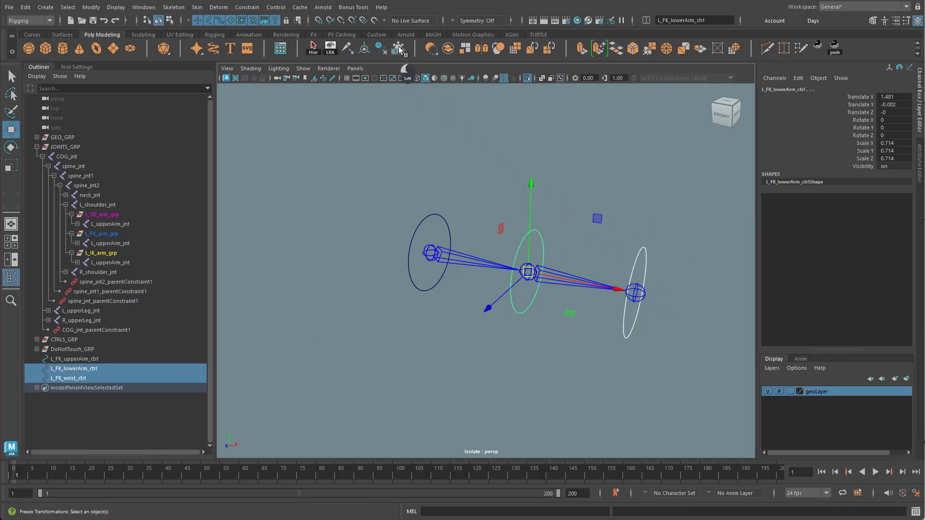
click(477, 208)
drag(413, 198, 436, 218)
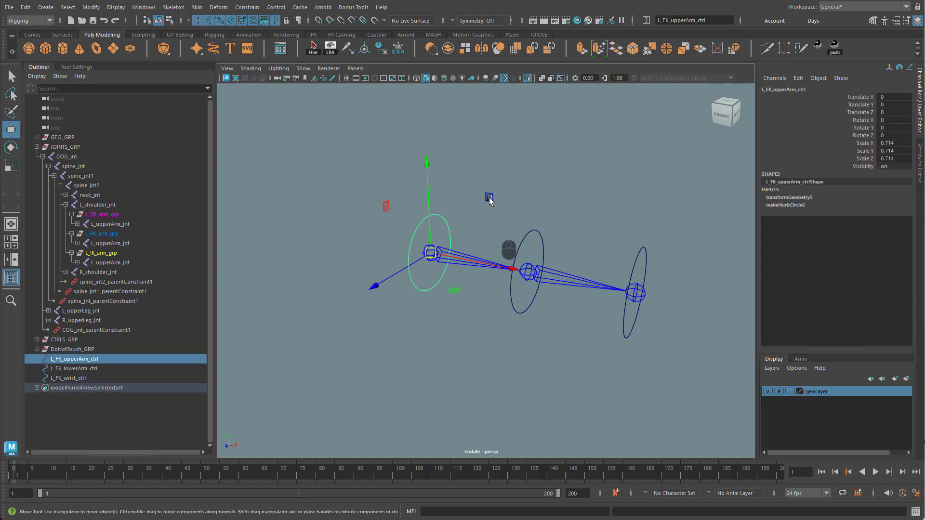
click(398, 49)
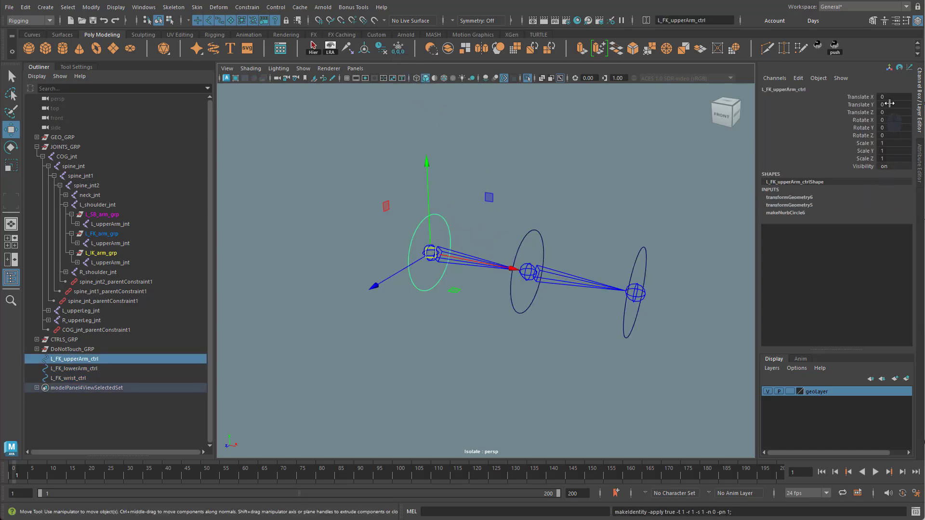
click(533, 238)
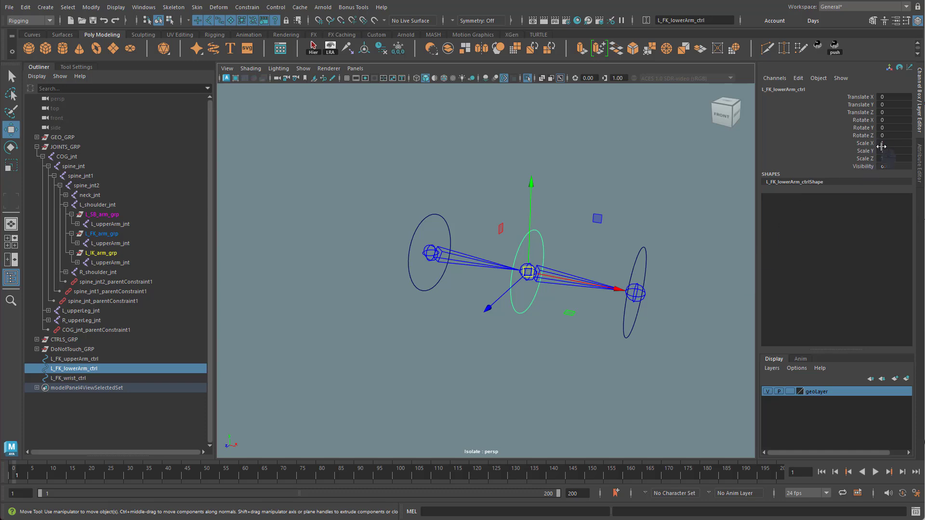
click(643, 262)
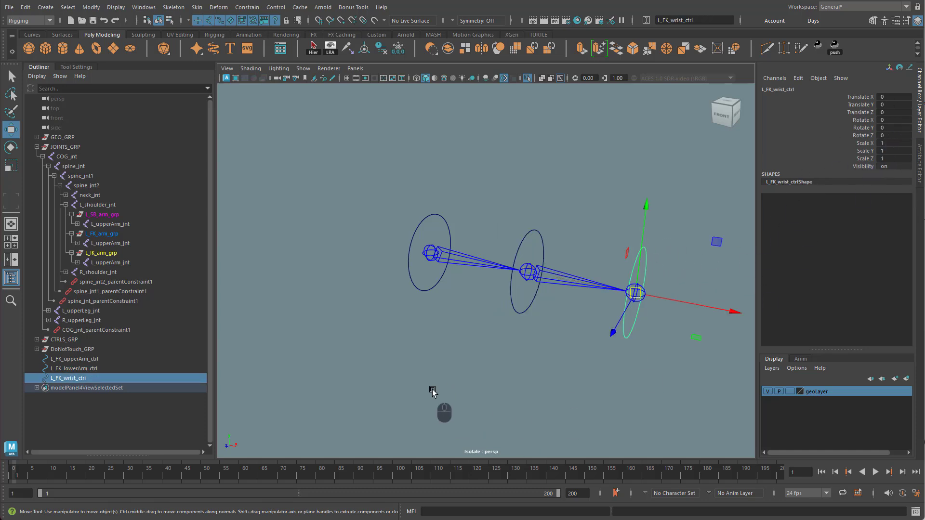
alt+drag(517, 320, 458, 343)
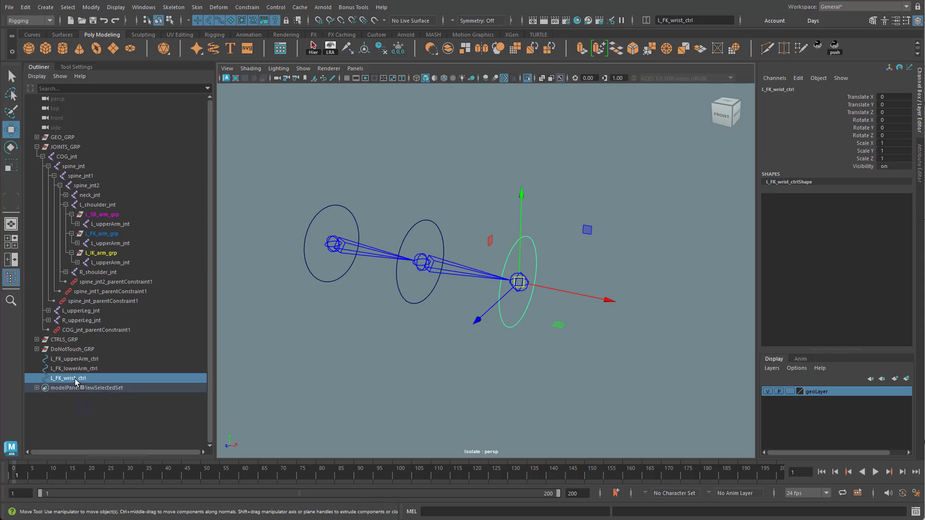
Parent L_FK_wrist_ctrl under L_FK_lowerArm_ctrl and L_FK_lowerArm_ctrl under L_FK_upperArm_ctrl, and expand the hierarchy to check it.
middle_drag(89, 381, 86, 369)
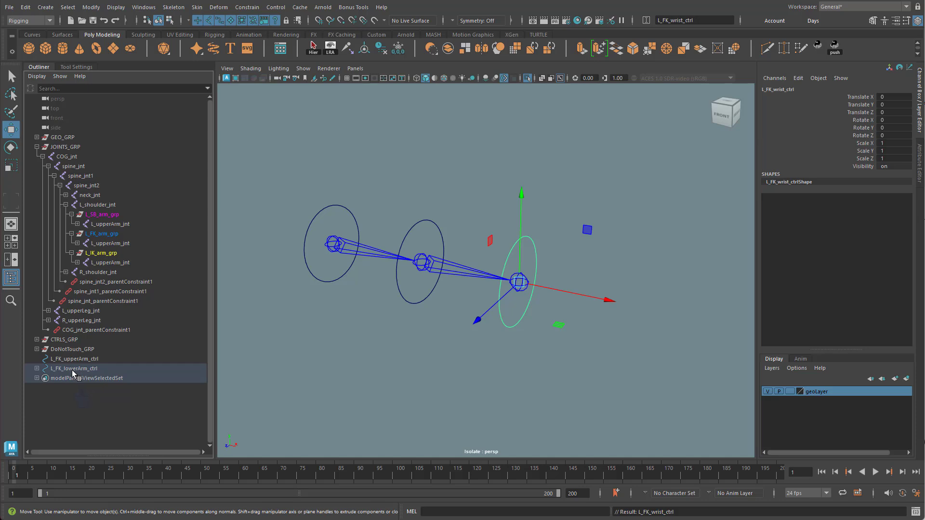
click(37, 368)
click(64, 369)
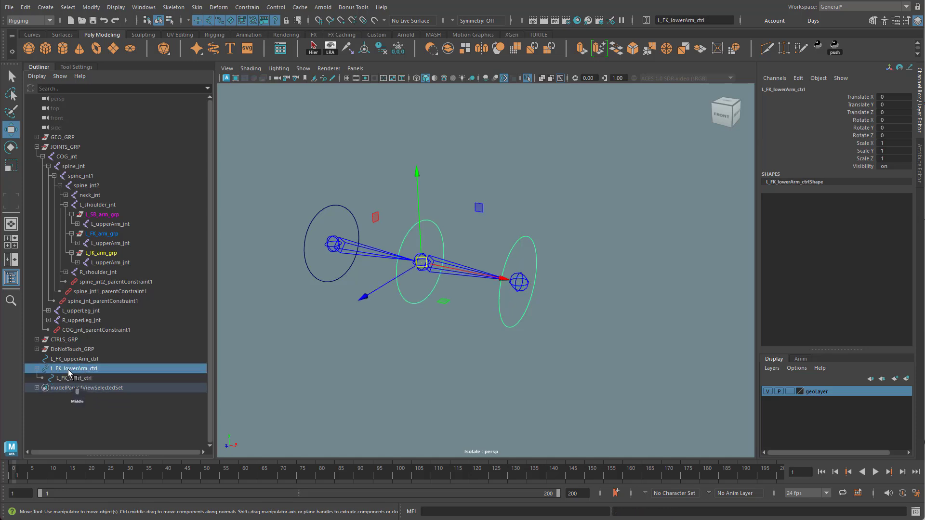
middle_drag(69, 373, 87, 363)
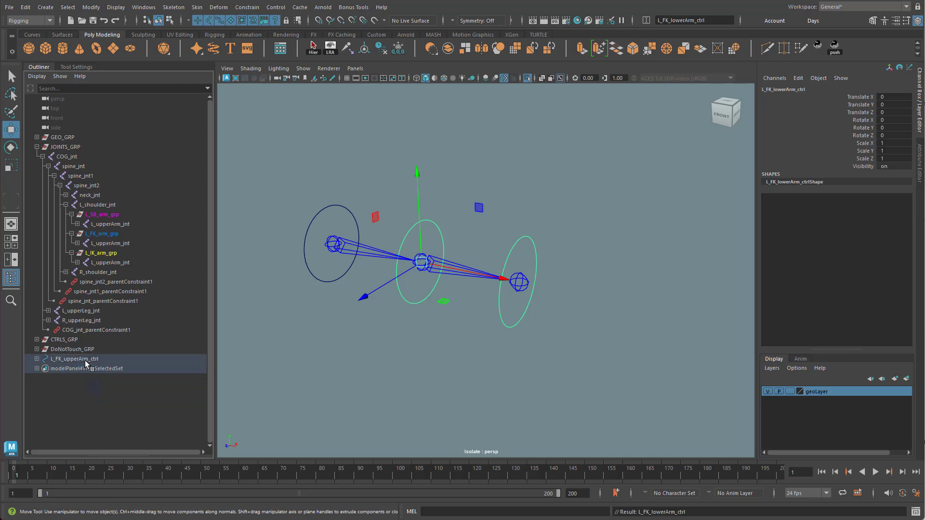
click(37, 359)
click(43, 369)
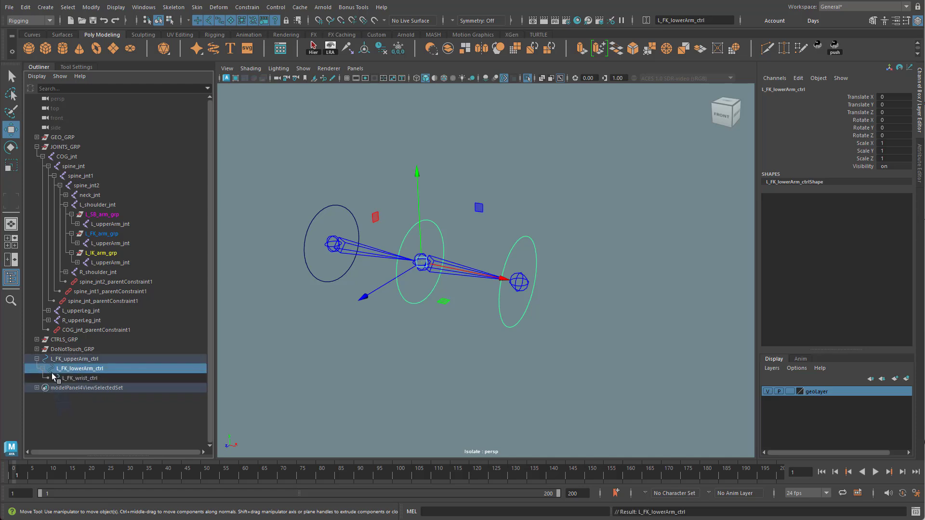
click(77, 361)
click(84, 371)
click(96, 378)
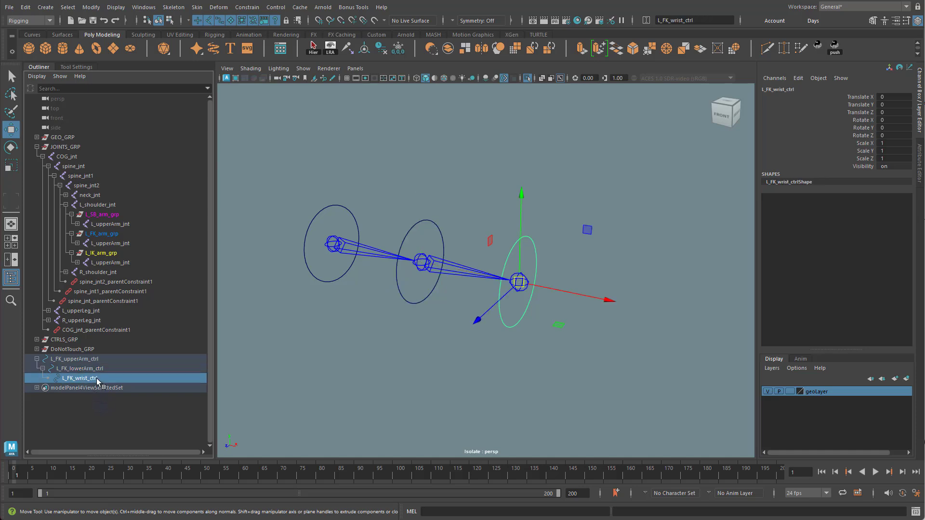
Orient-constrain the FK upper arm joint to L_FK_upperArm_ctrl on all axes with maintain offset on.
click(91, 359)
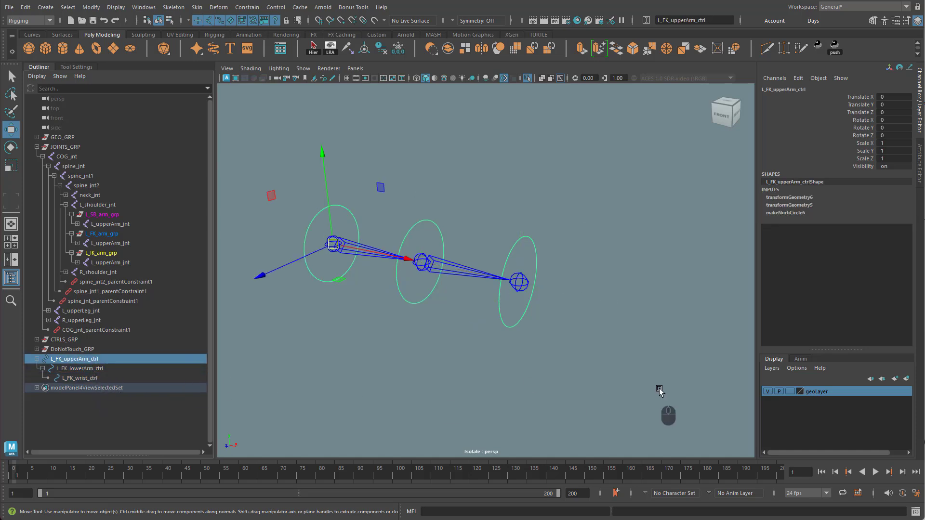
alt+middle_drag(335, 366, 463, 361)
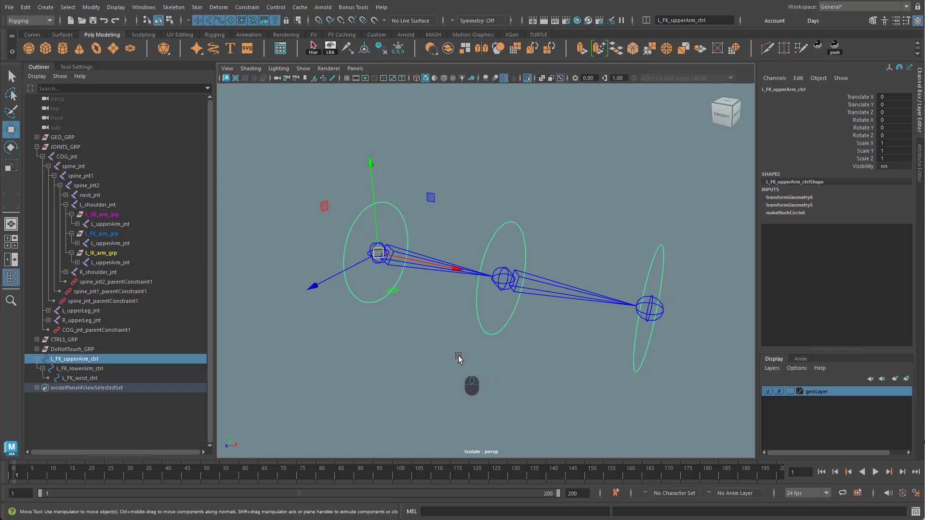
click(427, 321)
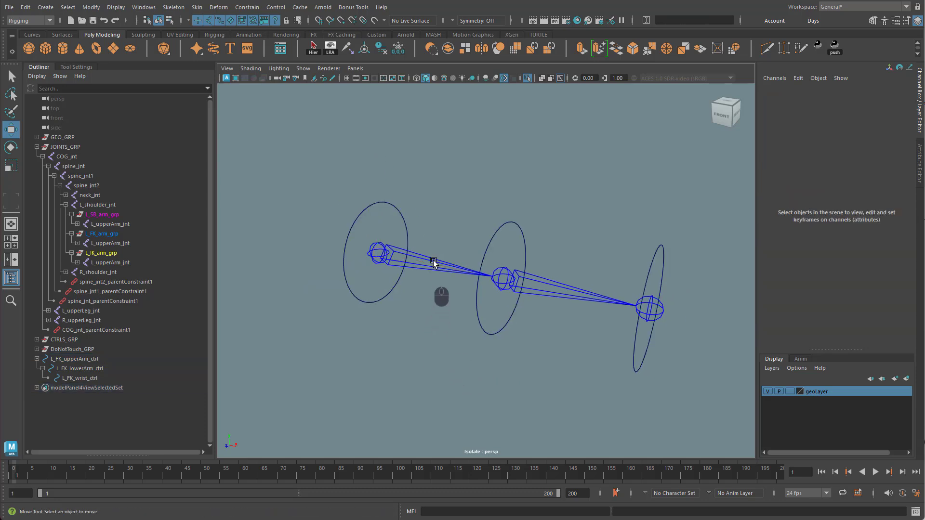
click(400, 217)
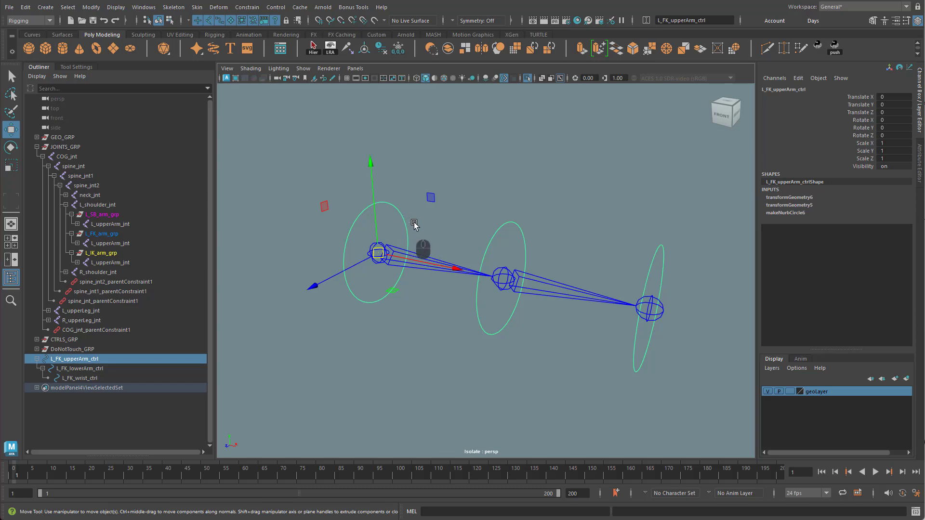
shift+click(438, 262)
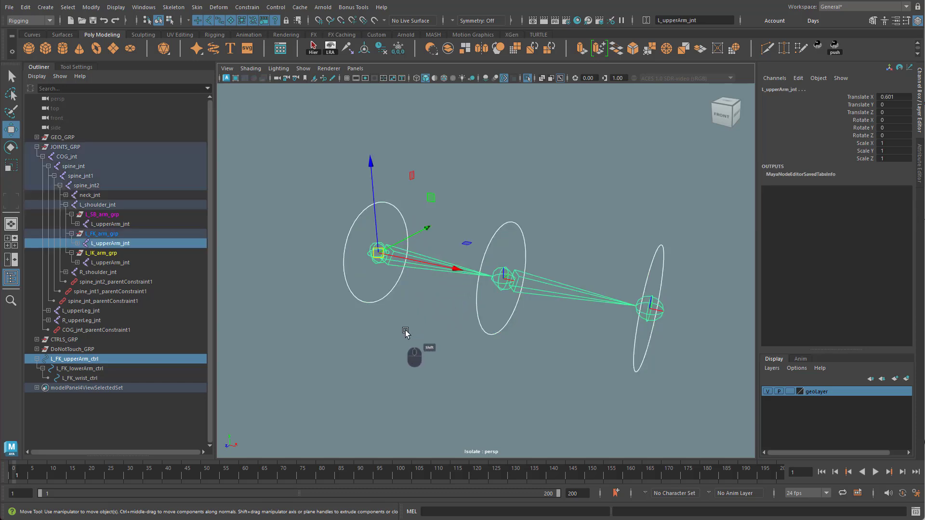
click(277, 8)
mouse_move(247, 7)
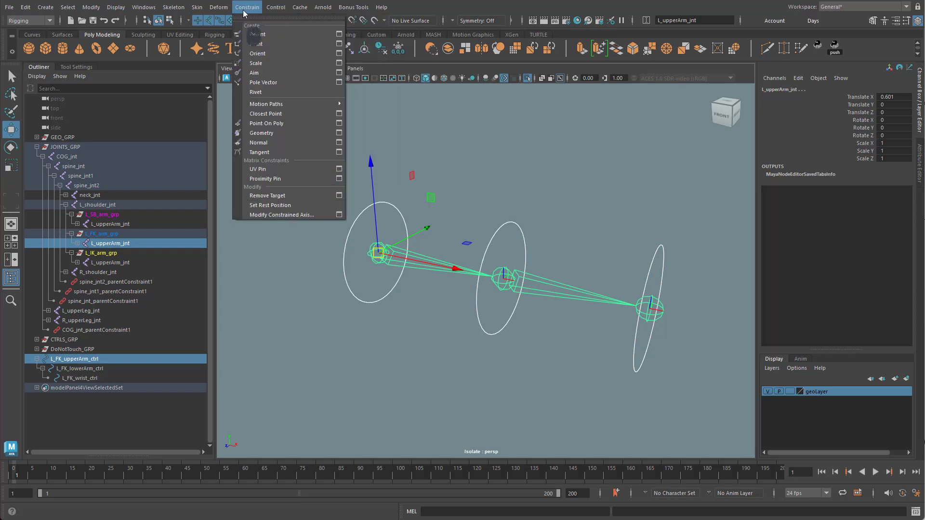
click(339, 54)
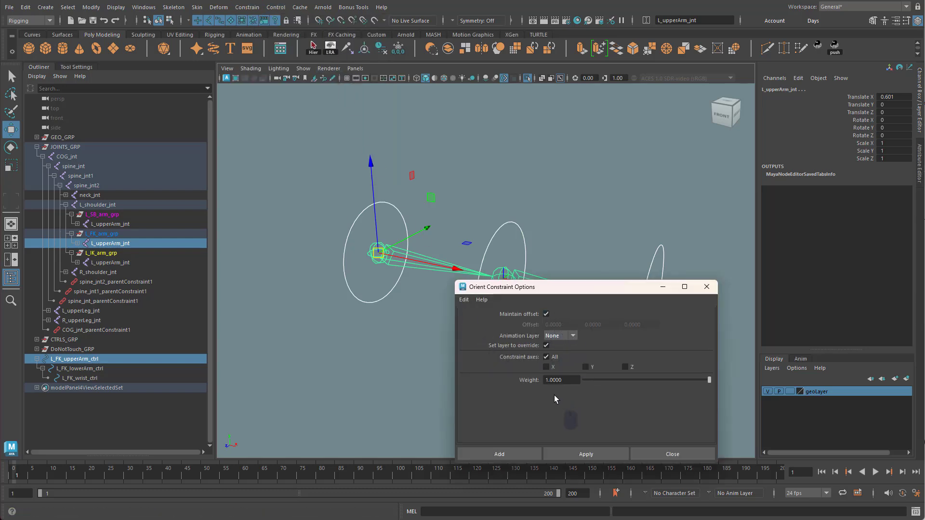
click(519, 453)
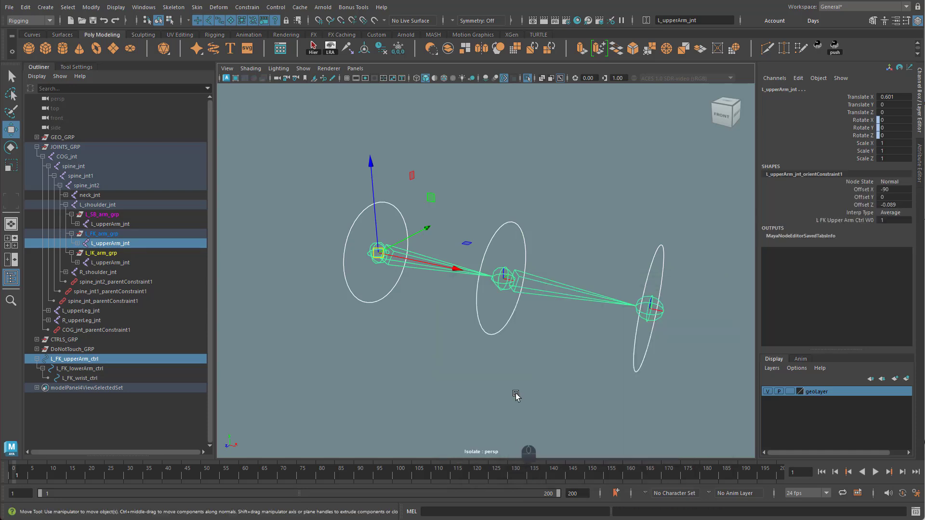
Orient-constrain the FK lower arm joint to L_FK_lowerArm_ctrl with the same constraint settings.
click(527, 199)
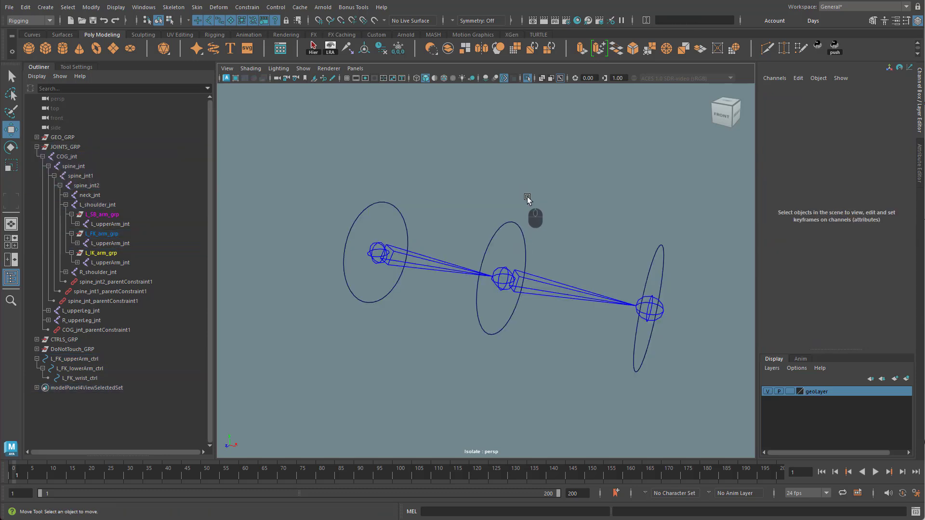
drag(529, 233, 530, 234)
shift+drag(570, 275, 558, 324)
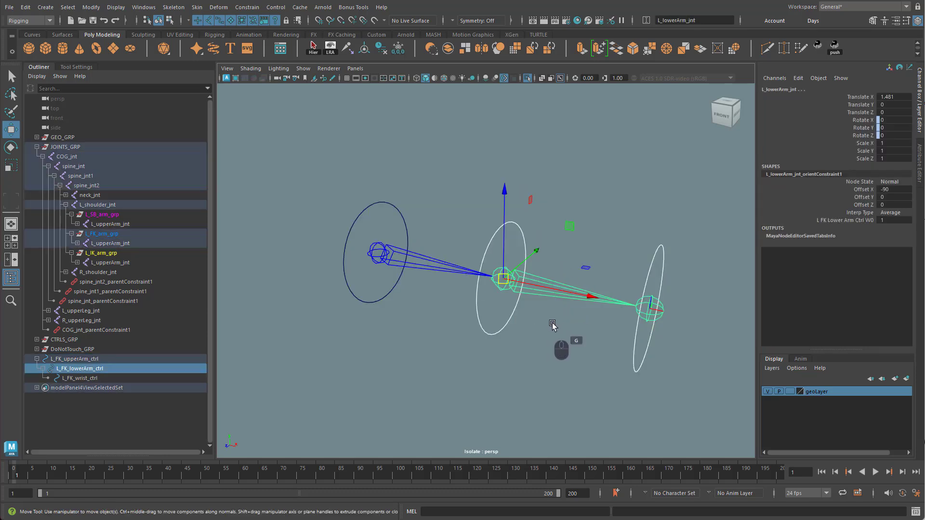
Orient-constrain the FK wrist joint to L_FK_wrist_ctrl with the same settings, and clear the selection.
drag(628, 216, 682, 257)
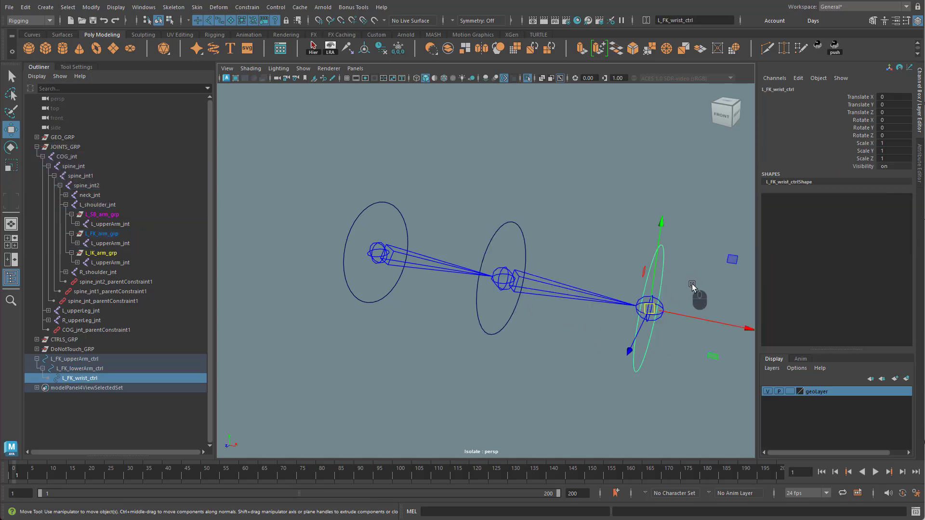
shift+click(660, 319)
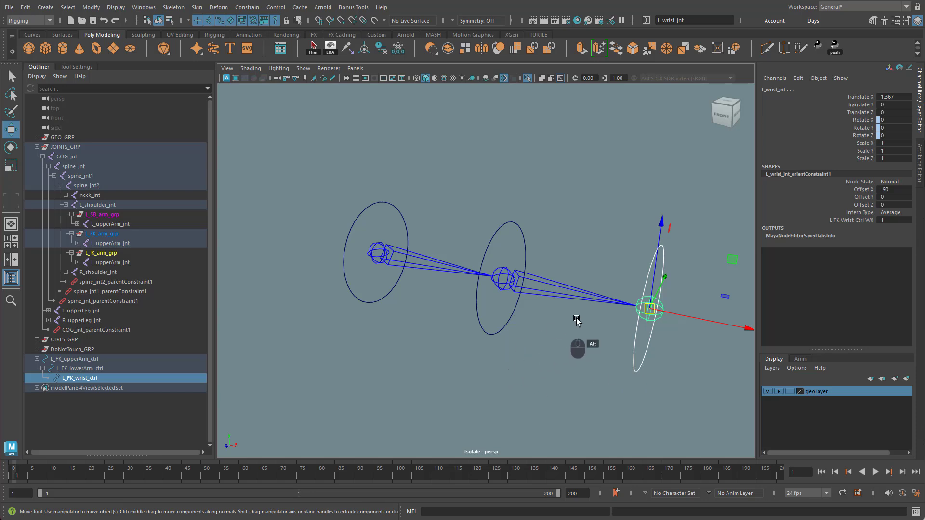
alt+drag(580, 325, 516, 337)
click(490, 340)
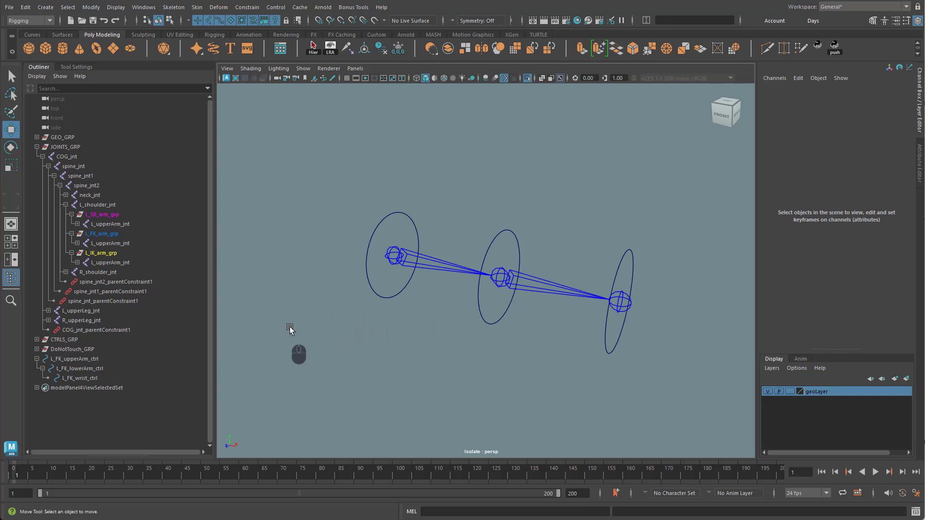
Turn off isolate select to show the whole character, and view the left arm with its FK controls.
key(ctrl+1)
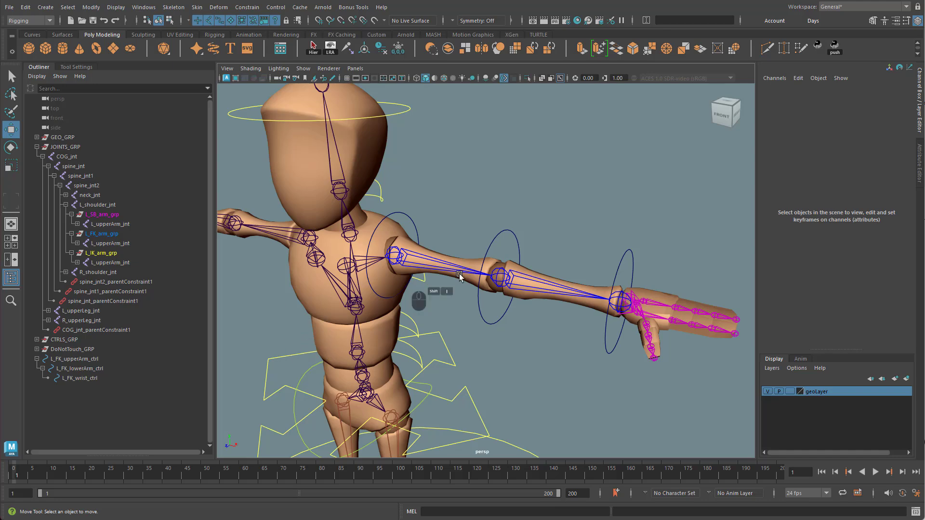
alt+drag(475, 328, 512, 322)
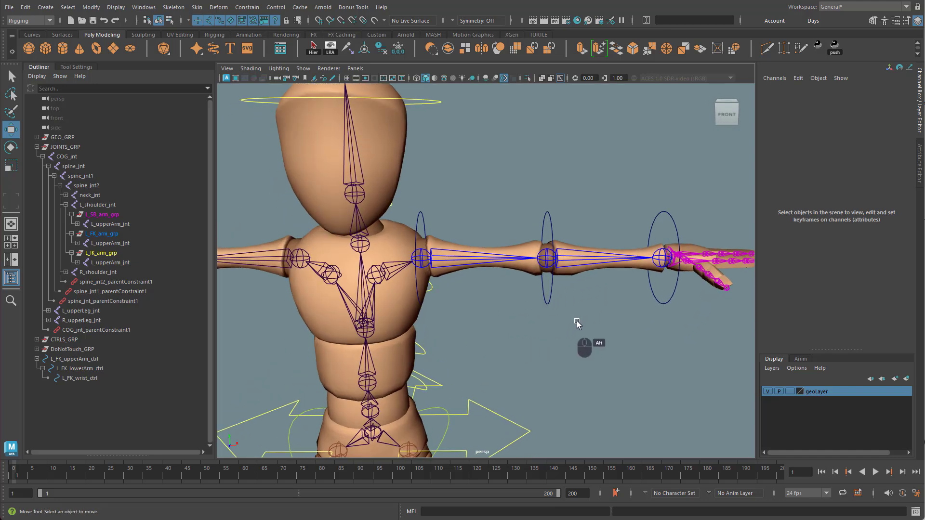
alt+middle_drag(583, 324, 503, 318)
alt+drag(503, 319, 468, 315)
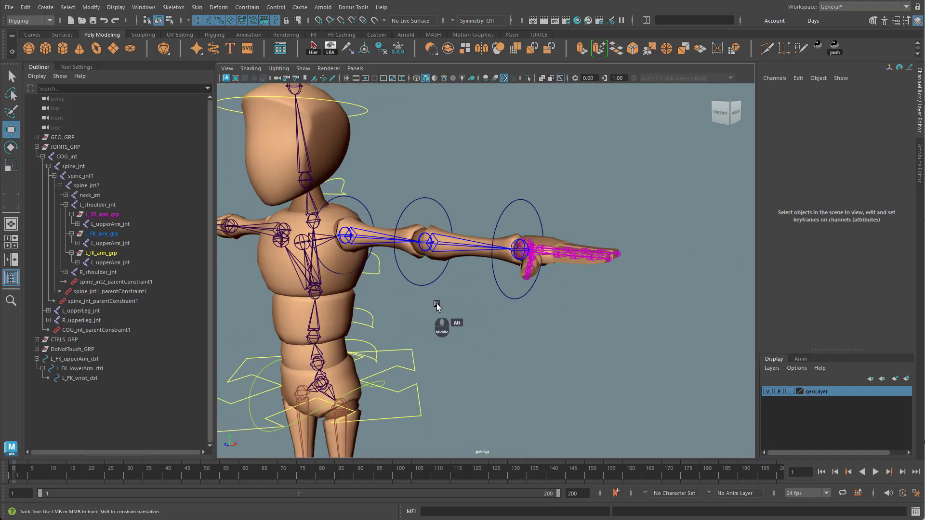
alt+middle_drag(437, 304, 504, 326)
alt+right_drag(504, 326, 521, 314)
alt+drag(520, 314, 471, 275)
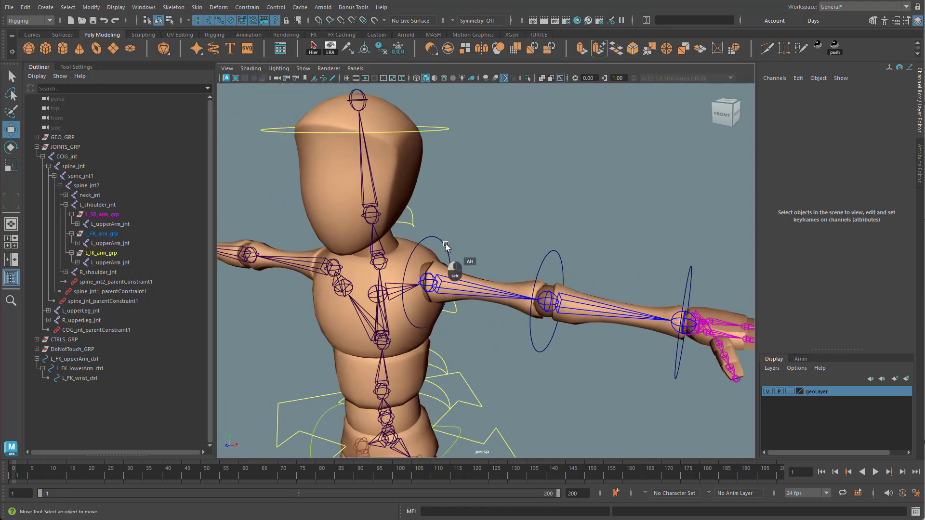
Test-rotate L_FK_upperArm_ctrl about Y to check that the FK arm chain follows, and undo the rotation.
click(453, 263)
key(e)
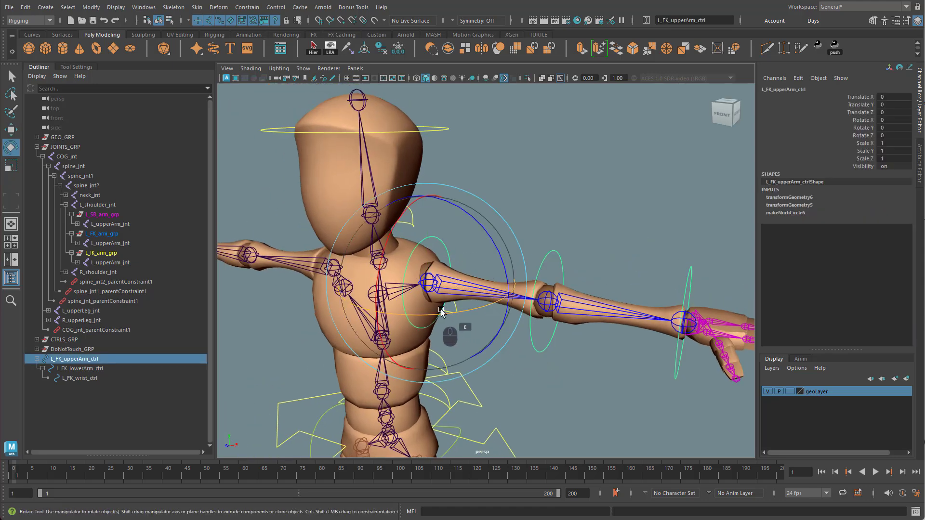
drag(440, 312, 561, 340)
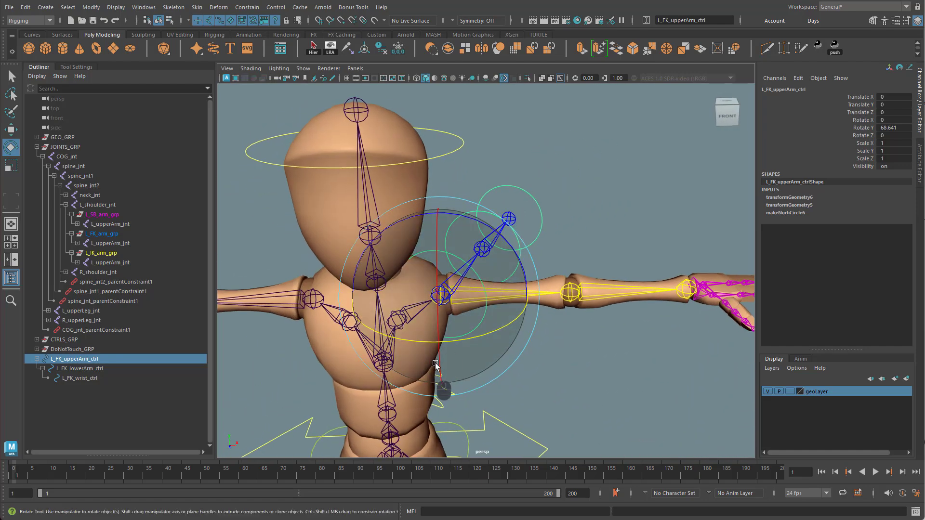
key(ctrl+z)
alt+drag(577, 377, 521, 332)
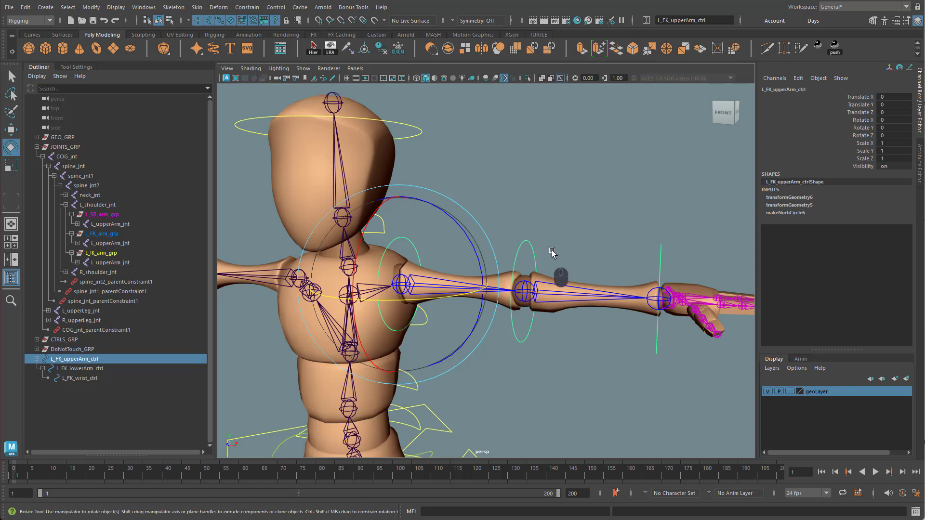
click(569, 233)
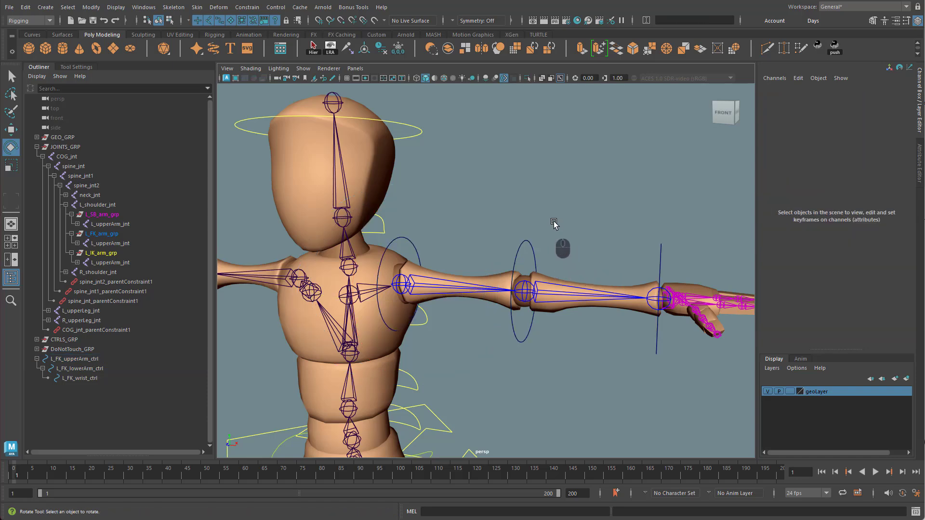
Lock and hide the translate and scale channels of the upper arm, lower arm and wrist FK controls.
click(71, 360)
click(83, 390)
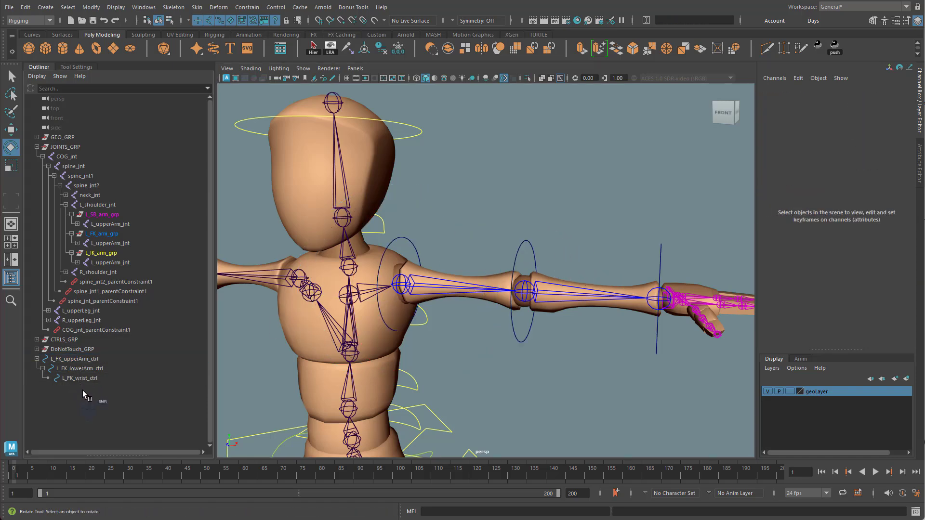
click(79, 361)
shift+click(87, 380)
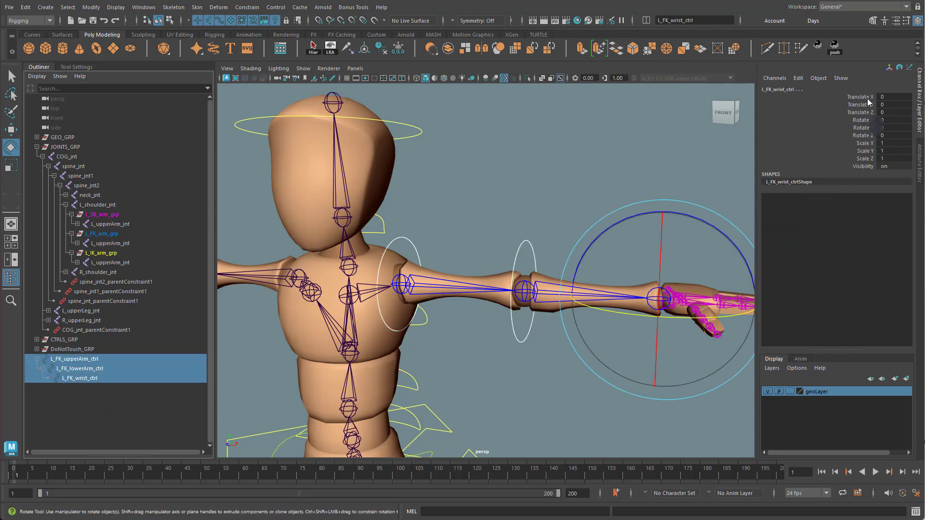
drag(868, 99, 867, 113)
ctrl+drag(867, 146, 871, 164)
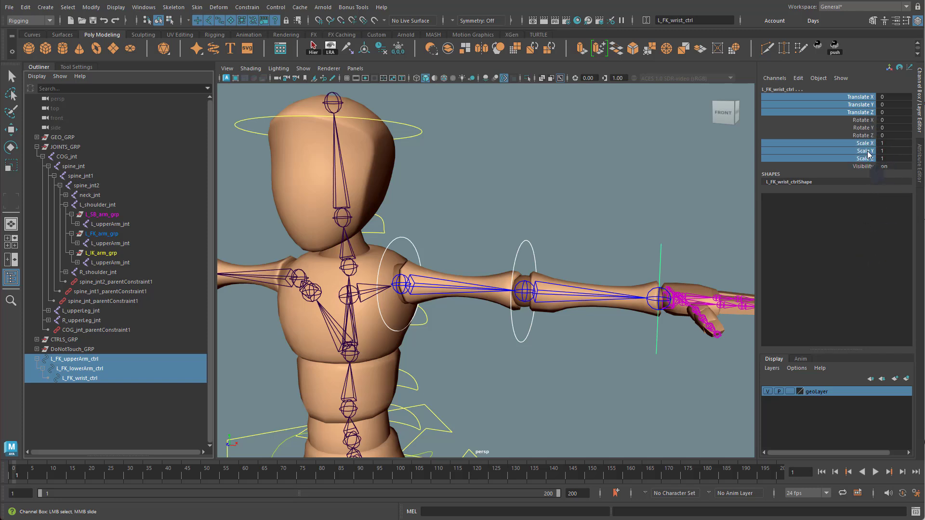
right_drag(866, 161, 923, 418)
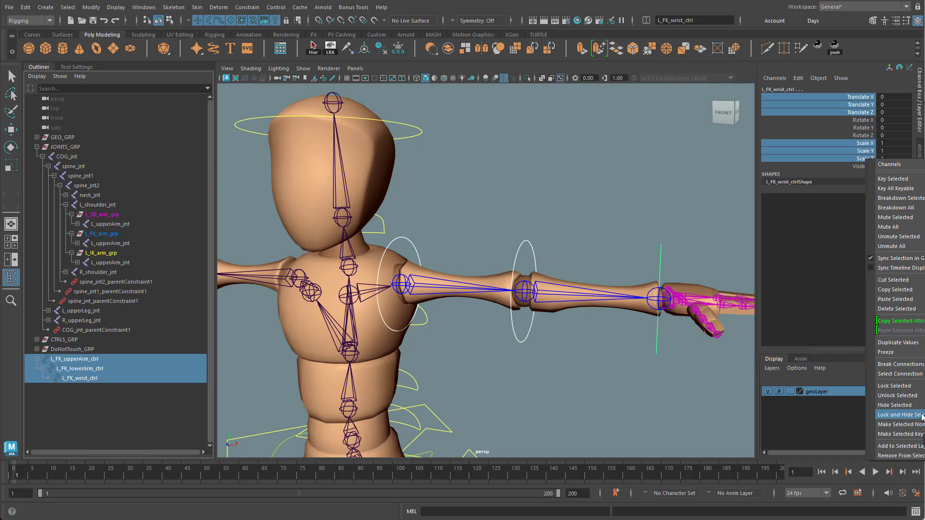
click(899, 415)
key(e)
alt+drag(588, 162, 526, 183)
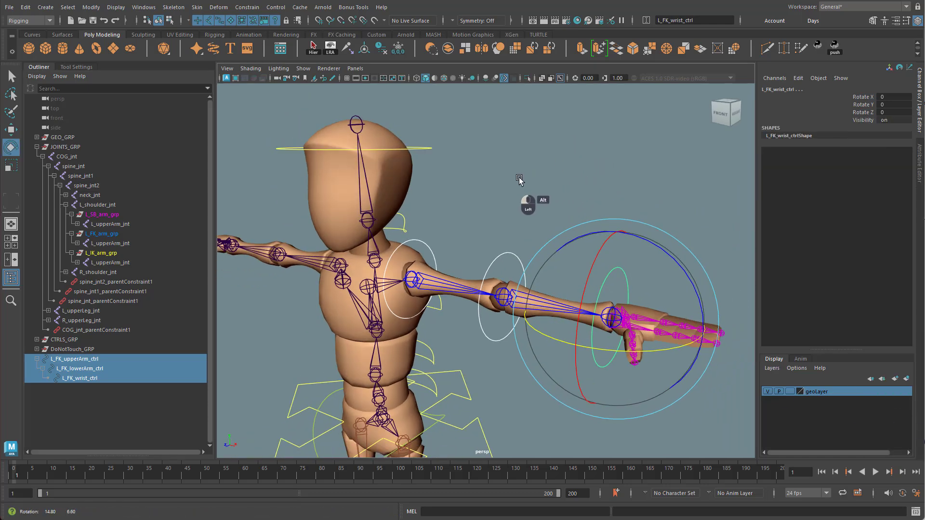
click(525, 183)
Examine the arm controls and the rest of the character's rig from the back, front and side.
alt+drag(524, 240, 392, 198)
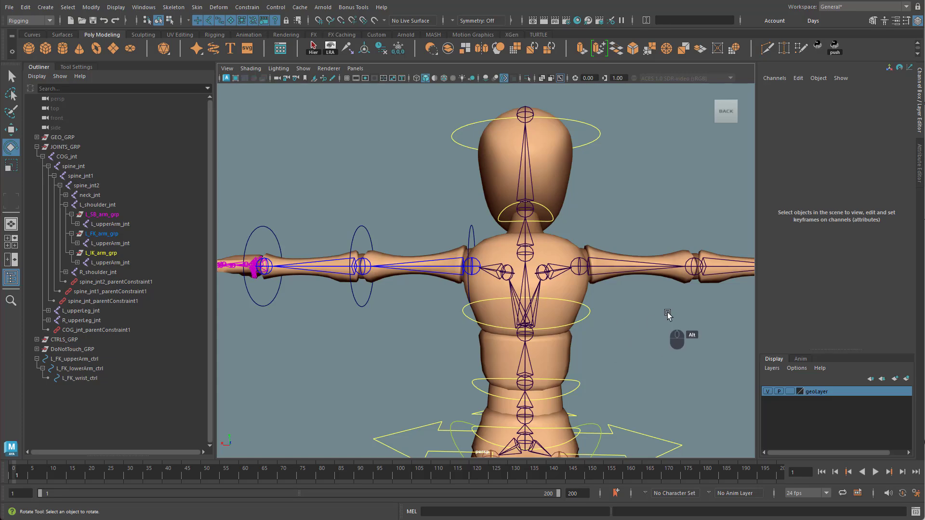
alt+drag(668, 315, 552, 334)
alt+middle_drag(552, 333, 533, 338)
alt+right_drag(528, 318, 612, 314)
alt+middle_drag(601, 326, 555, 349)
alt+drag(556, 349, 547, 345)
alt+drag(482, 344, 451, 320)
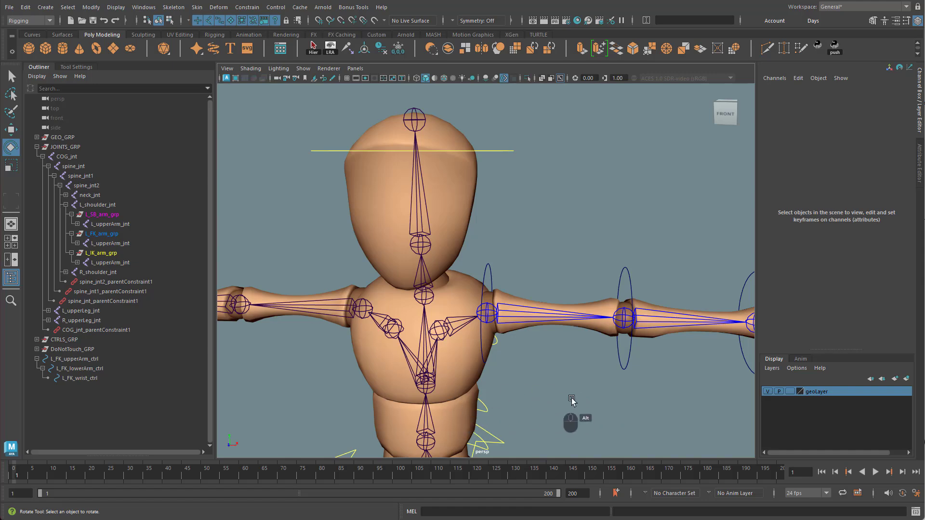
alt+middle_drag(591, 401, 608, 247)
alt+right_drag(607, 251, 432, 273)
alt+middle_drag(597, 359, 574, 258)
alt+right_drag(574, 259, 424, 289)
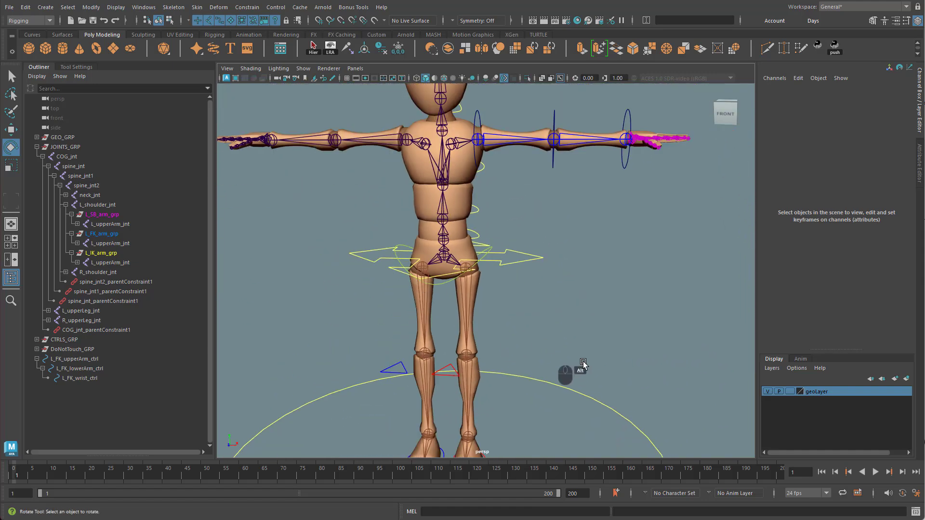
alt+drag(583, 365, 487, 332)
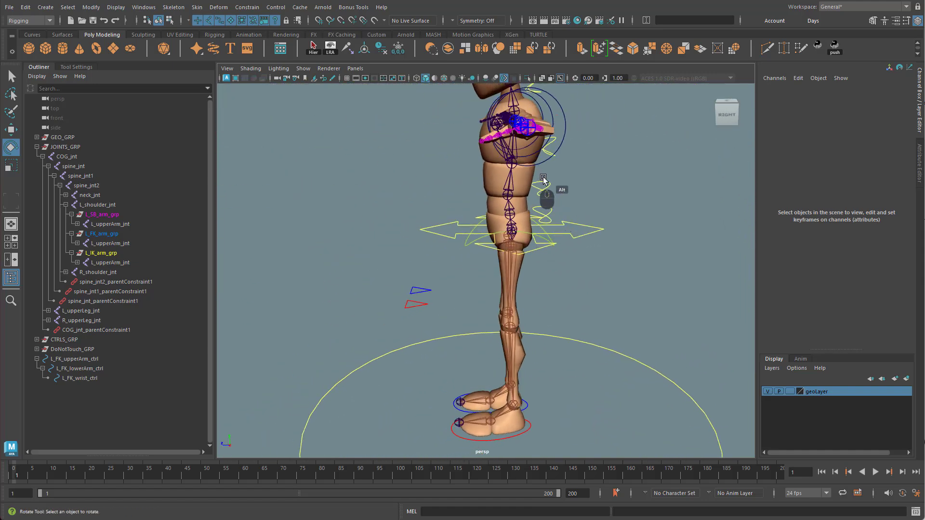
alt+drag(549, 186, 567, 270)
scroll(658, 306, up, 3)
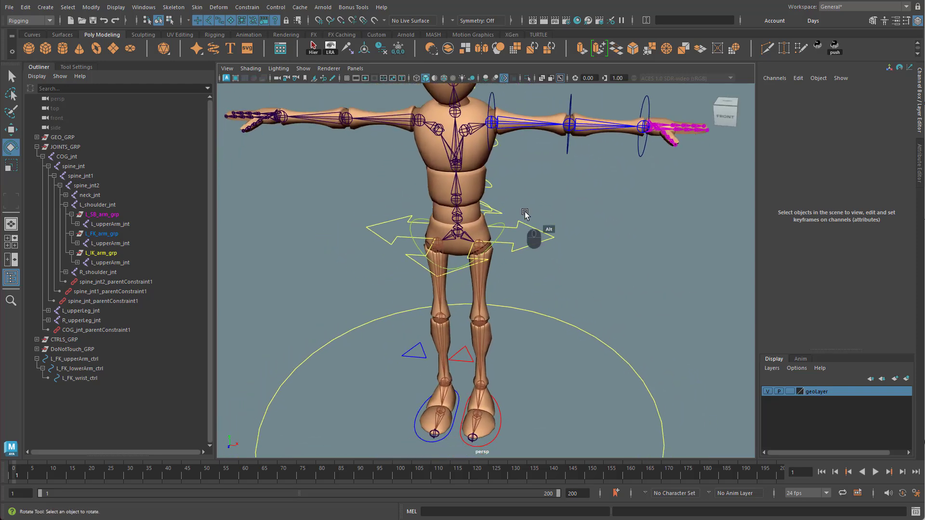
Create a NURBS circle and narrow it to a Scale X of about 0.13.
click(28, 36)
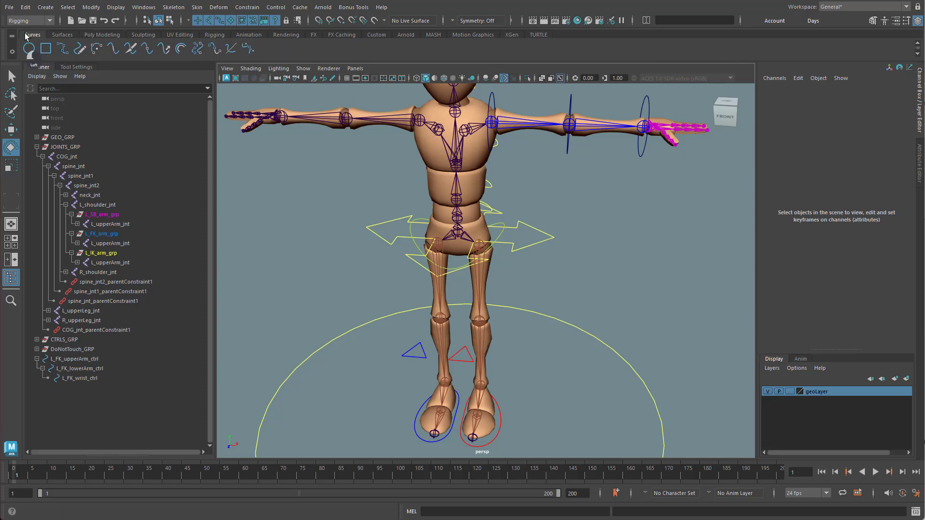
click(29, 48)
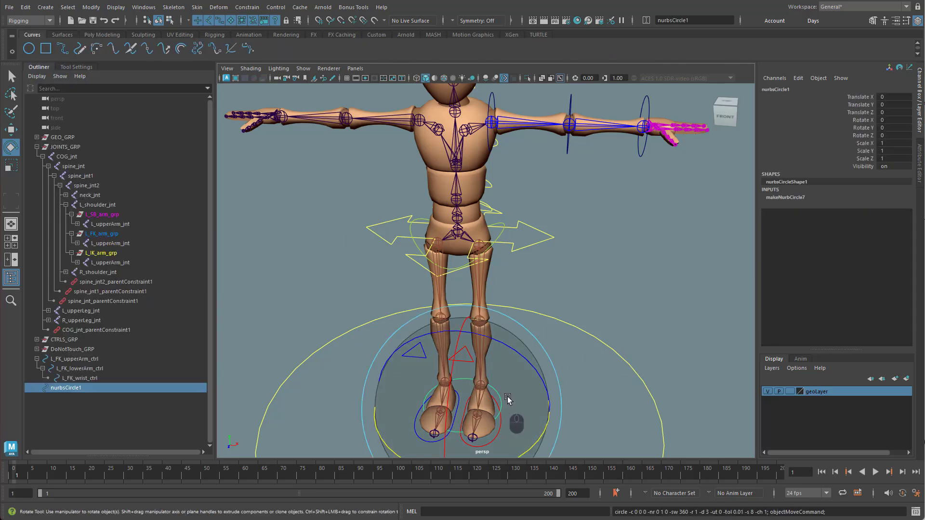
key(r)
drag(550, 412, 480, 413)
key(w)
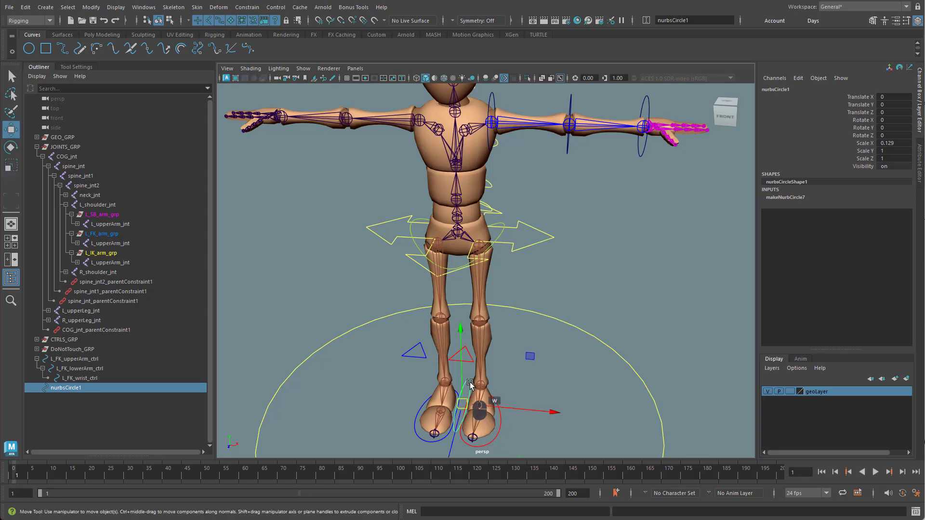
Move the new circle up to just above the left shoulder, at about Translate X 0.53 and Translate Y 7.53.
drag(462, 337, 526, 105)
alt+right_drag(508, 185, 574, 191)
alt+middle_drag(575, 190, 585, 337)
alt+right_drag(541, 305, 663, 290)
alt+middle_drag(661, 290, 612, 383)
alt+drag(598, 385, 590, 316)
alt+middle_drag(590, 317, 598, 408)
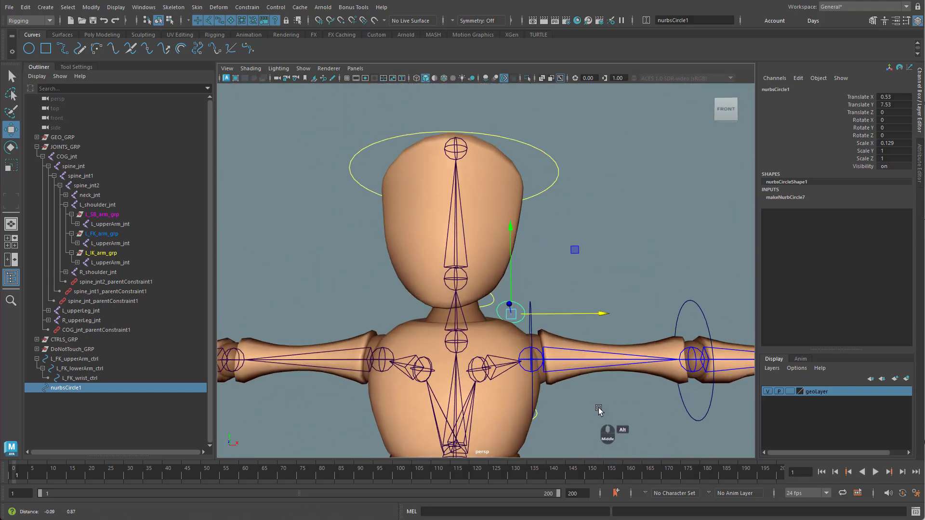
alt+right_drag(599, 366, 703, 317)
alt+drag(669, 327, 669, 330)
key(e)
drag(613, 322, 611, 338)
key(w)
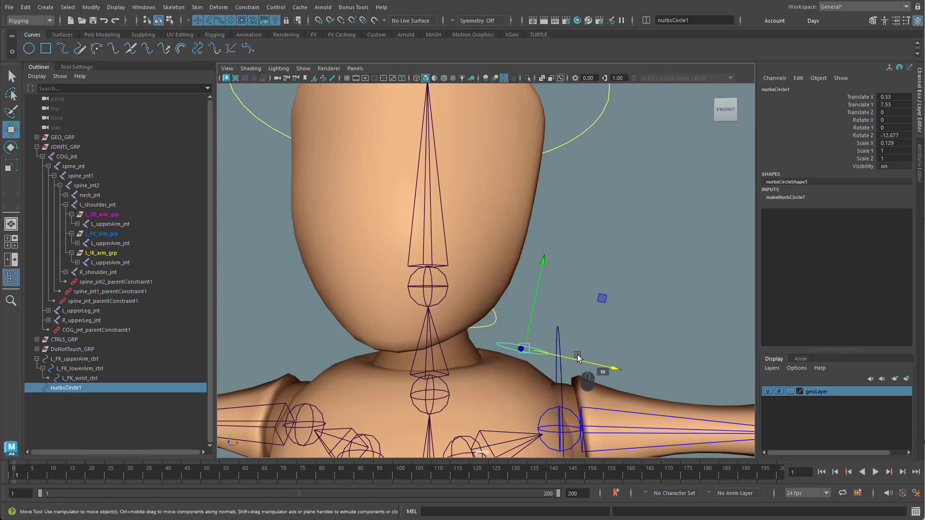
key(ctrl+z)
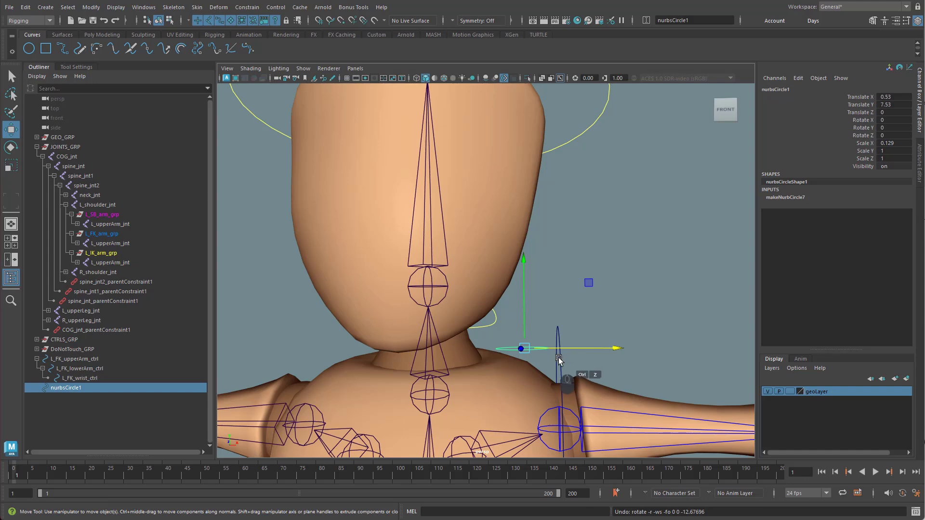
Bend the circle into a curved arch by lowering its front and back control vertices, then its side ones slightly.
right_drag(536, 350, 493, 357)
mouse_move(528, 361)
alt+mouse_down()
mouse_move(534, 373)
mouse_move(535, 363)
alt+mouse_up()
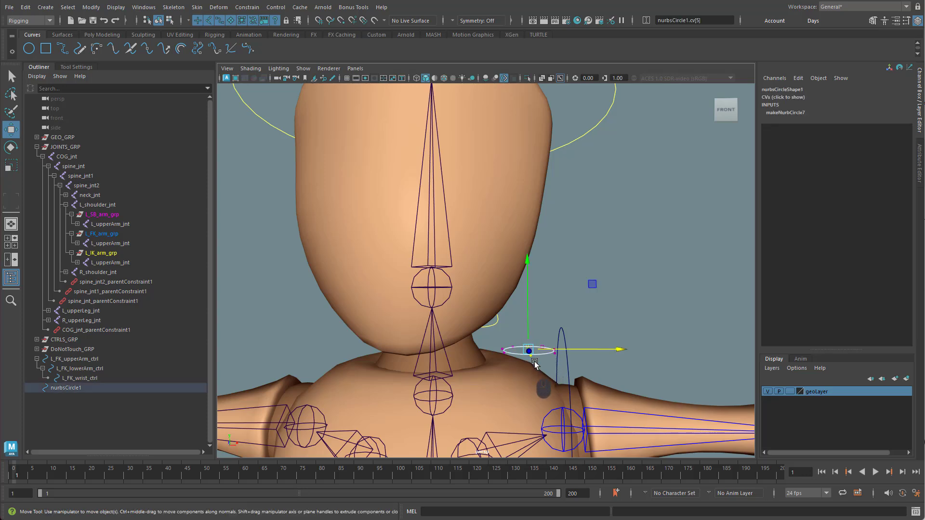
drag(531, 319, 536, 355)
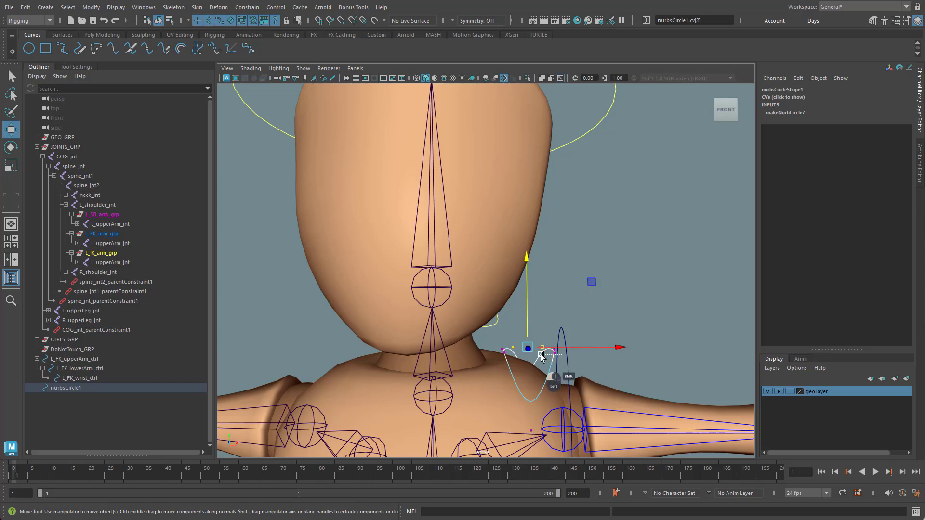
shift+drag(493, 353, 493, 353)
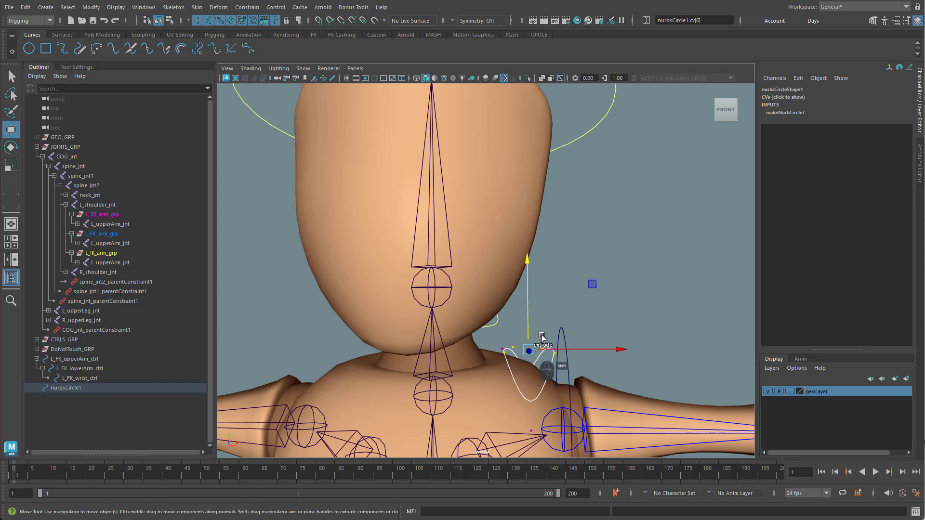
drag(528, 318, 528, 322)
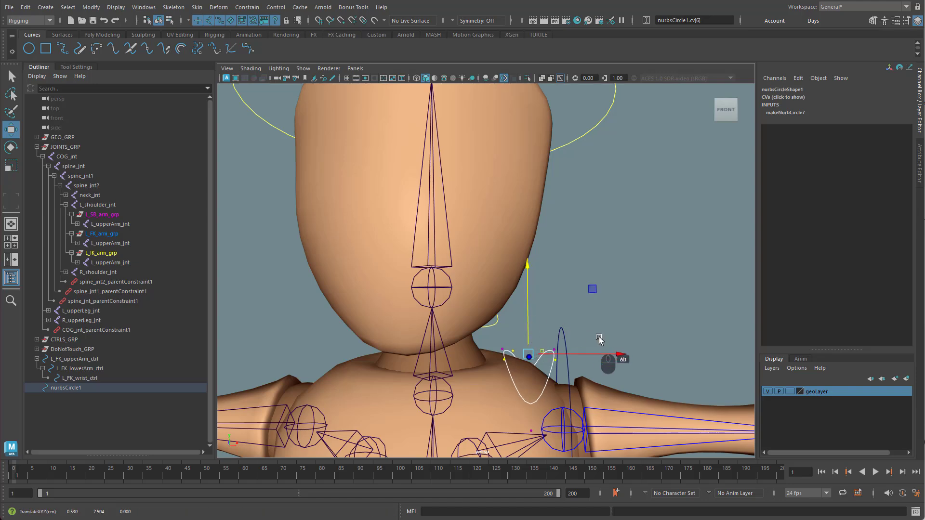
alt+drag(599, 341, 530, 347)
Resize the bent curve to about Scale Z 0.363 and Scale Y 1.186, and raise it to about Translate Y 7.7.
right_drag(527, 335, 574, 321)
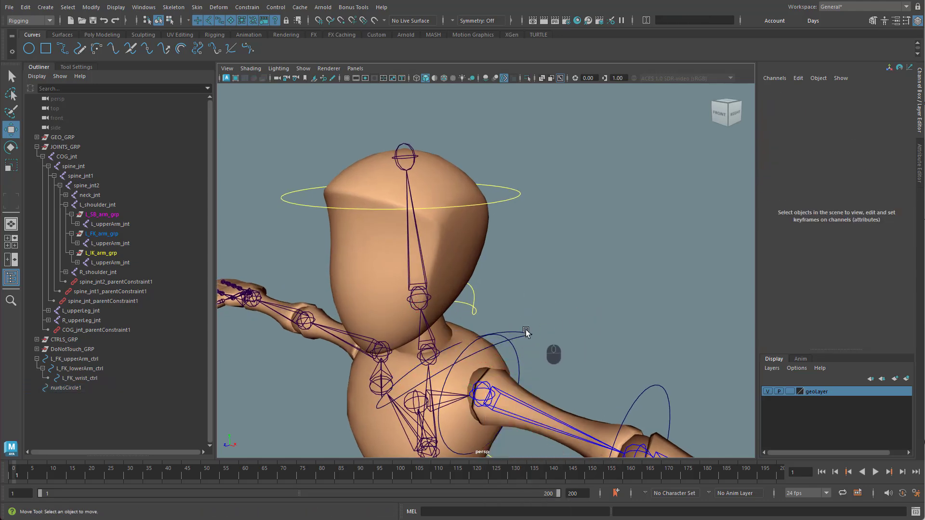
click(516, 340)
alt+drag(515, 340, 523, 340)
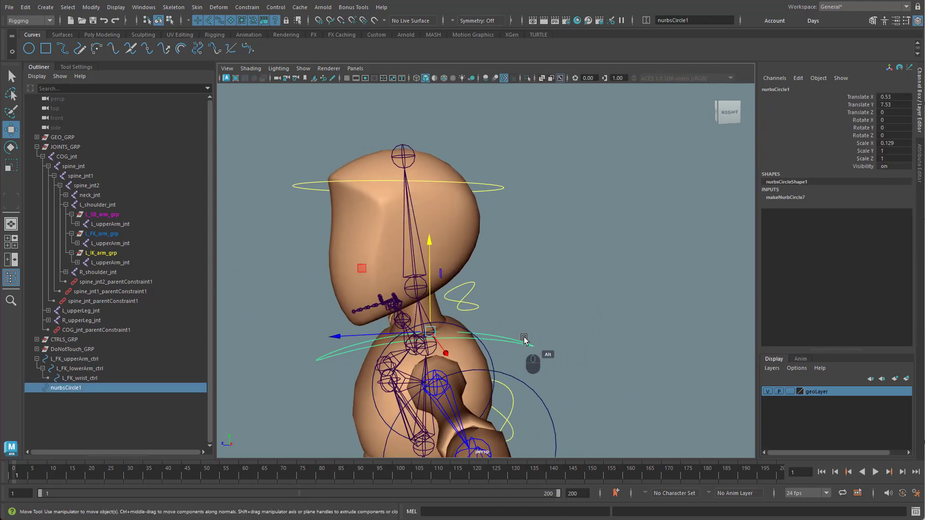
key(r)
drag(341, 336, 399, 343)
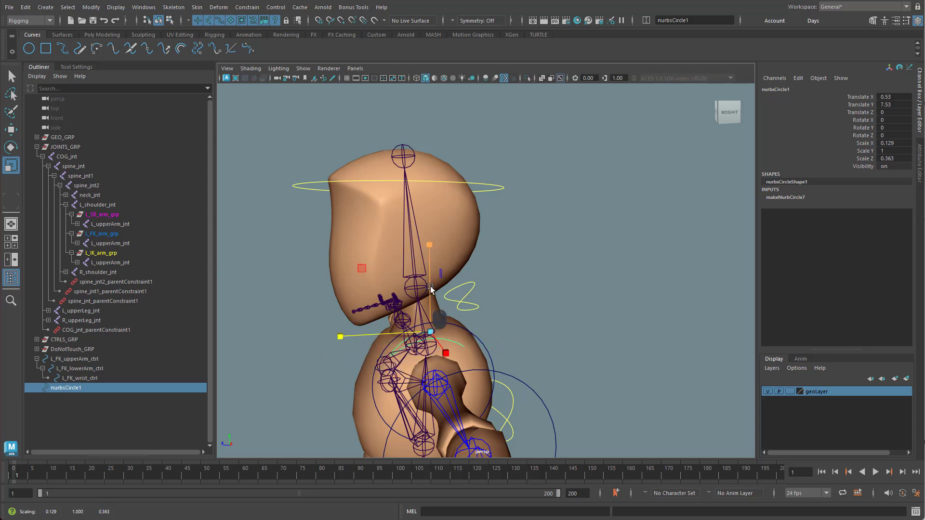
drag(430, 247, 436, 238)
key(w)
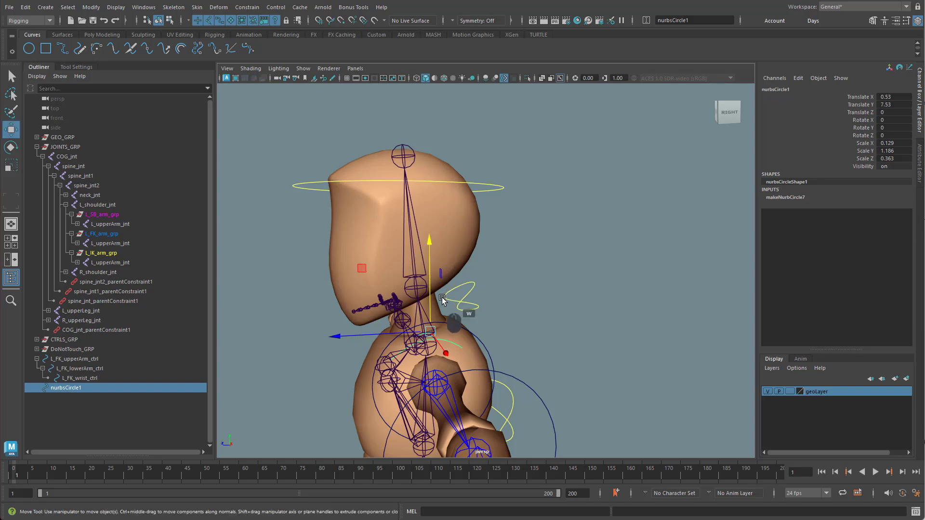
drag(427, 299, 532, 308)
scroll(554, 314, up, 5)
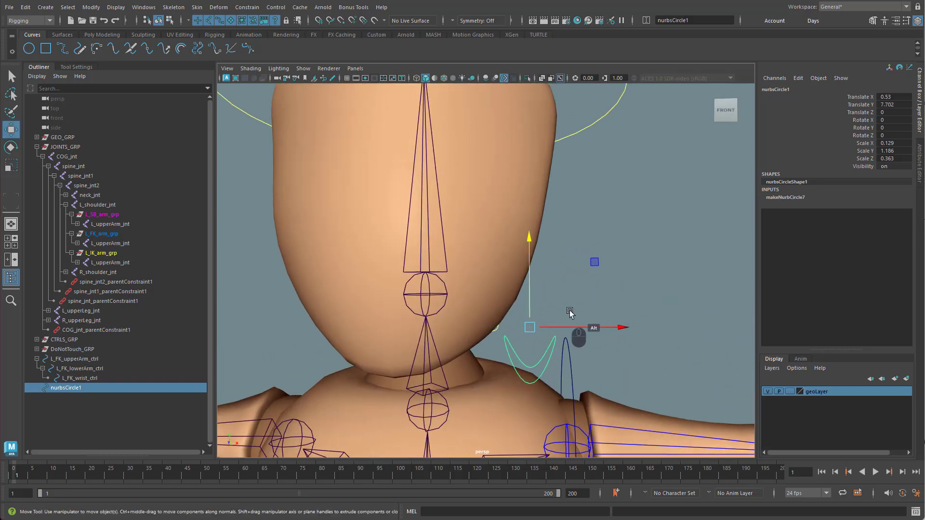
Narrow the curve to about Scale X 0.094 and tilt it to about Rotate Z -15.3 above the shoulder, near Translate X 0.591, Y 7.724.
key(e)
key(r)
drag(619, 327, 631, 272)
key(w)
key(e)
key(w)
mouse_move(631, 273)
alt+right_down()
mouse_move(702, 270)
mouse_move(630, 285)
alt+right_up()
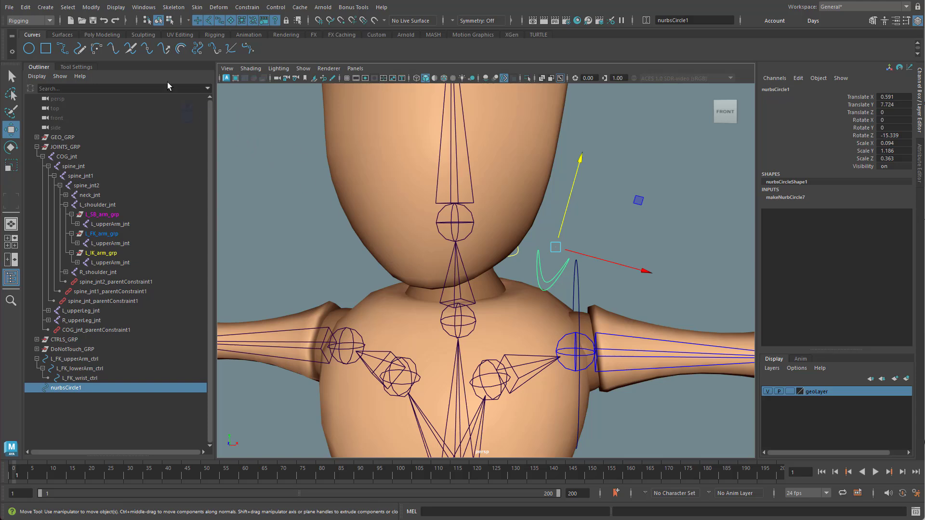
Move the shoulder curve back to about Translate Z -0.033 and freeze its transformations.
alt+drag(619, 292, 513, 318)
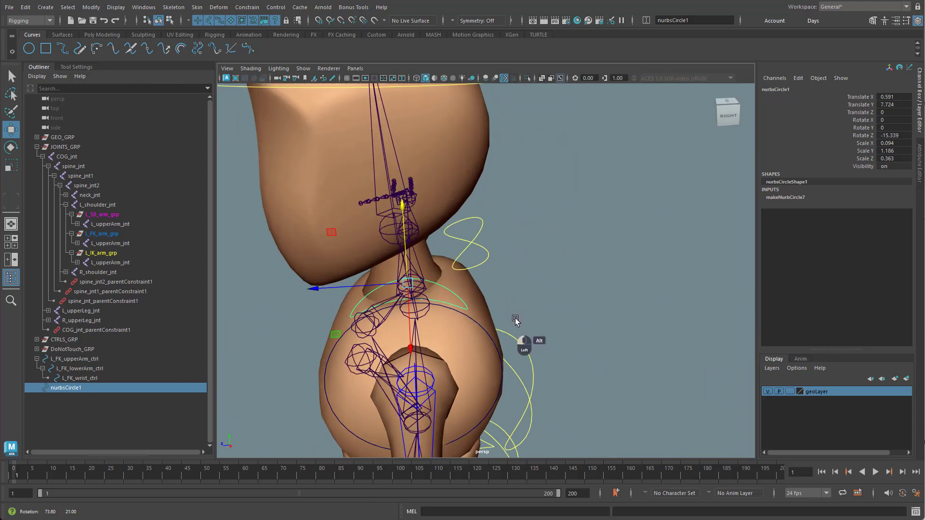
drag(368, 287, 473, 292)
alt+middle_drag(659, 318, 651, 323)
alt+drag(651, 322, 632, 313)
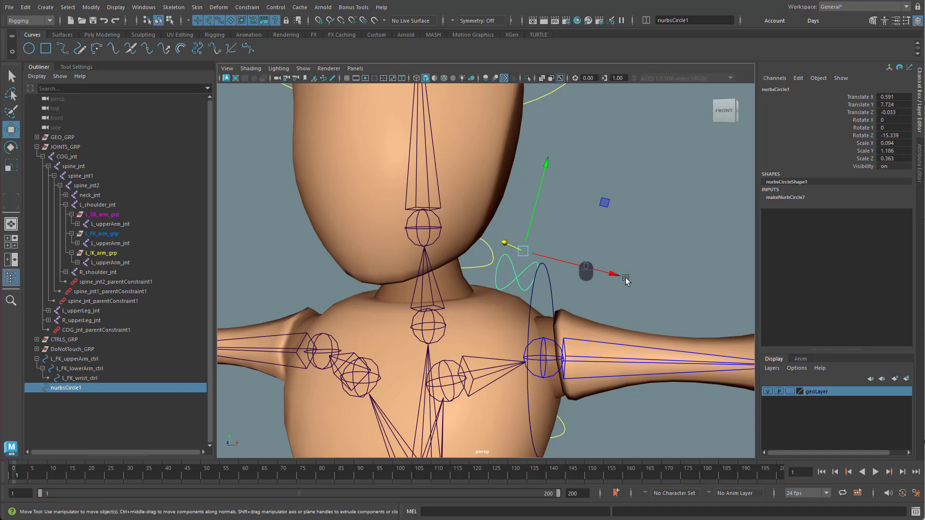
alt+drag(579, 266, 425, 279)
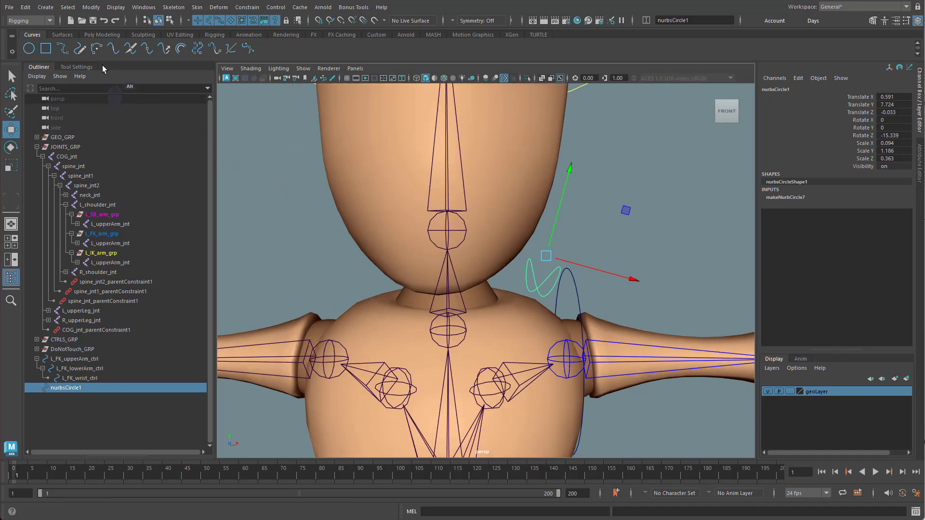
click(99, 35)
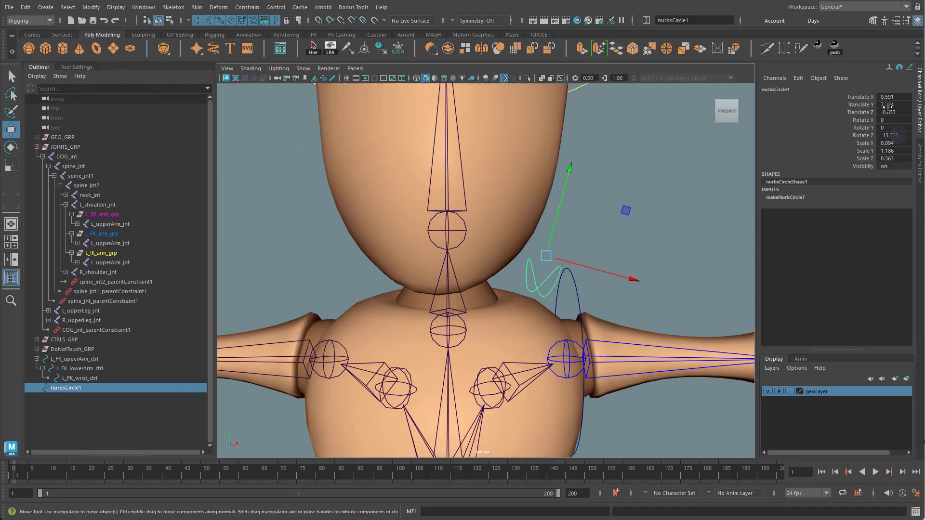
click(398, 49)
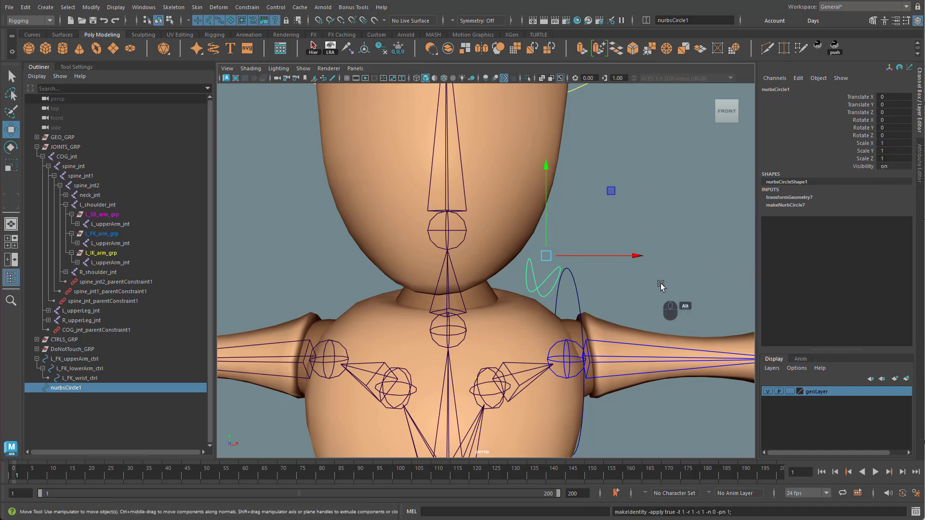
Hide the geoLayer and snap the shoulder curve's pivot onto the left shoulder joint.
alt+drag(660, 286, 660, 284)
click(768, 392)
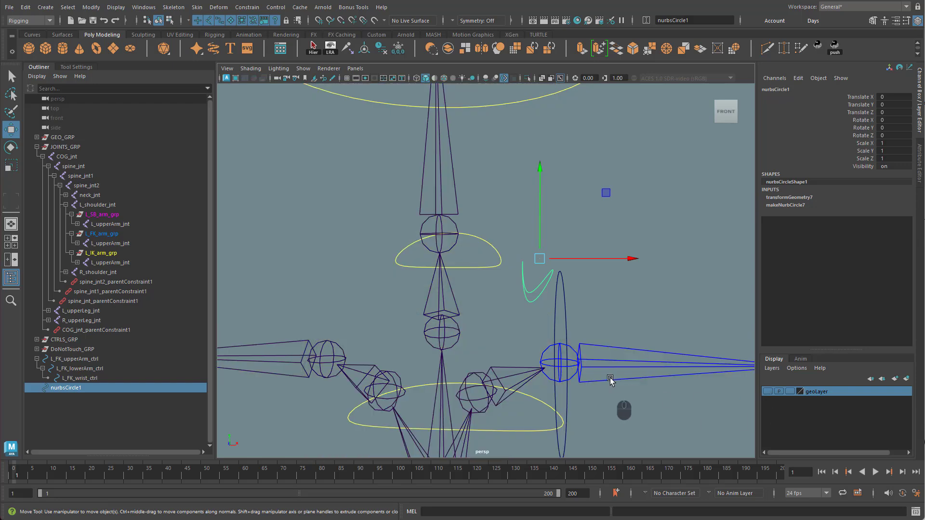
alt+drag(615, 385, 609, 255)
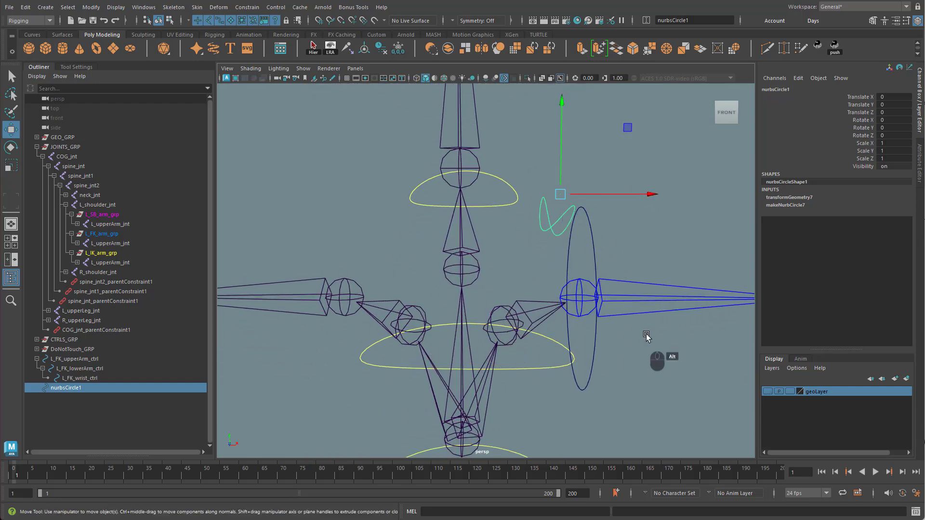
alt+drag(647, 336, 653, 334)
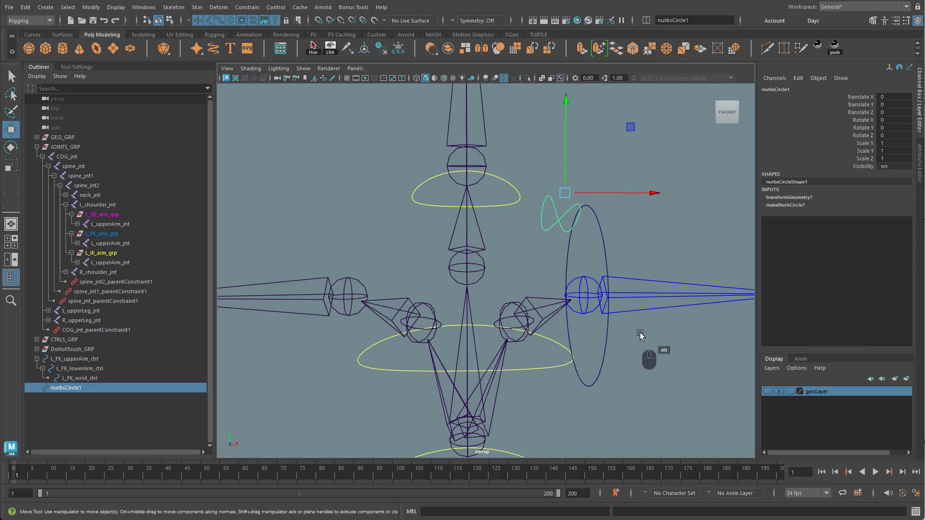
key(d)
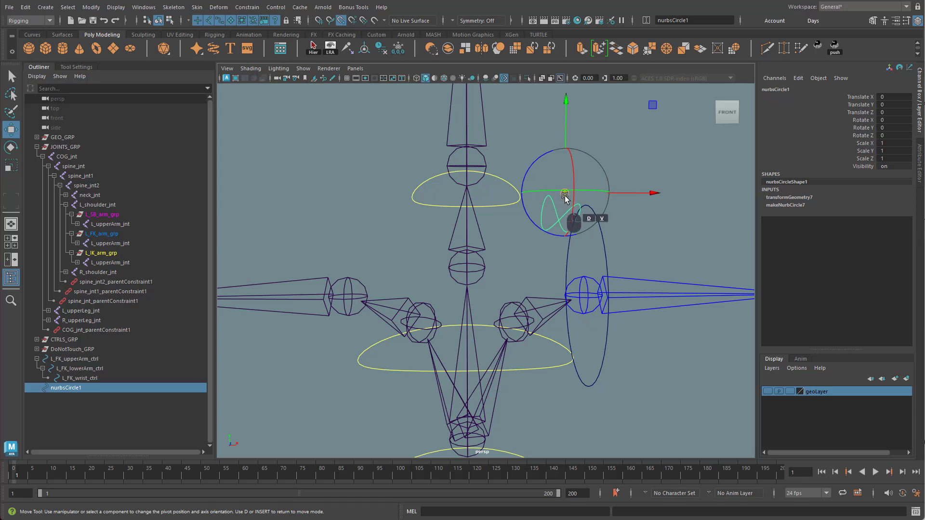
drag(565, 196, 504, 319)
alt+drag(697, 388, 515, 352)
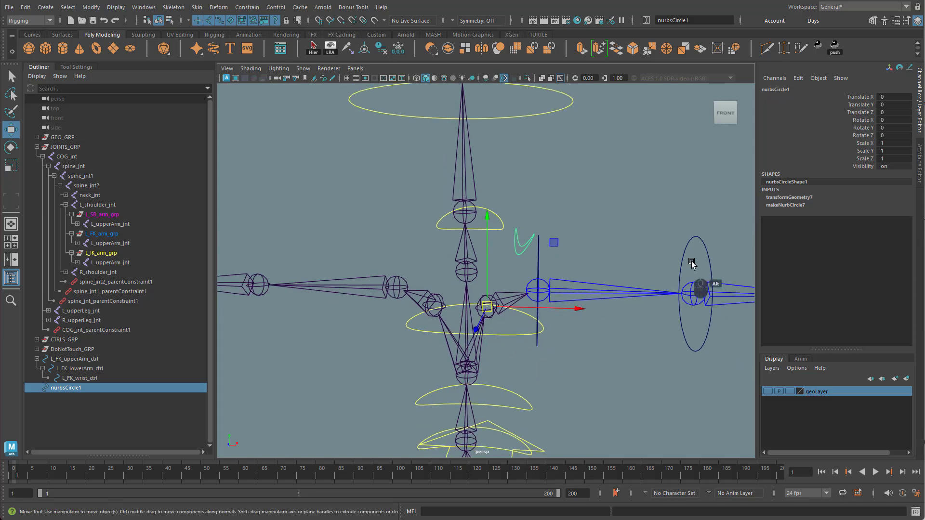
Rename the shoulder curve as L_shoulder_ctrl.
double_click(80, 391)
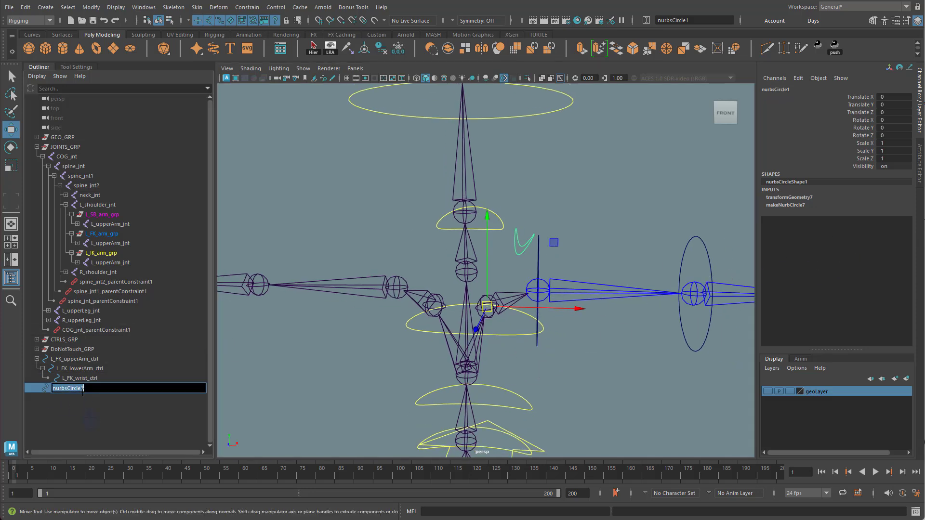
text(L_shoulder_ctrl)
key(Return)
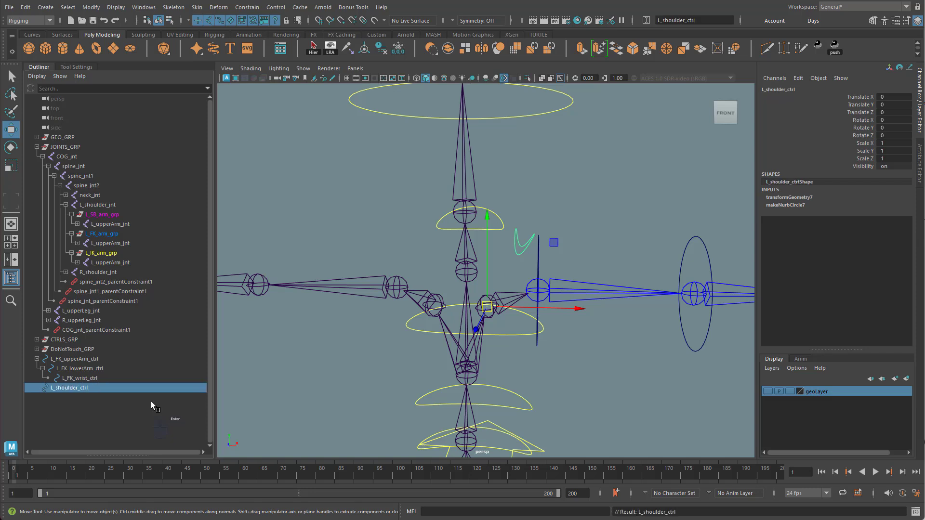
Parent L_FK_upperArm_ctrl under L_shoulder_ctrl and expand the full control hierarchy.
click(83, 362)
middle_drag(75, 359, 78, 388)
click(37, 359)
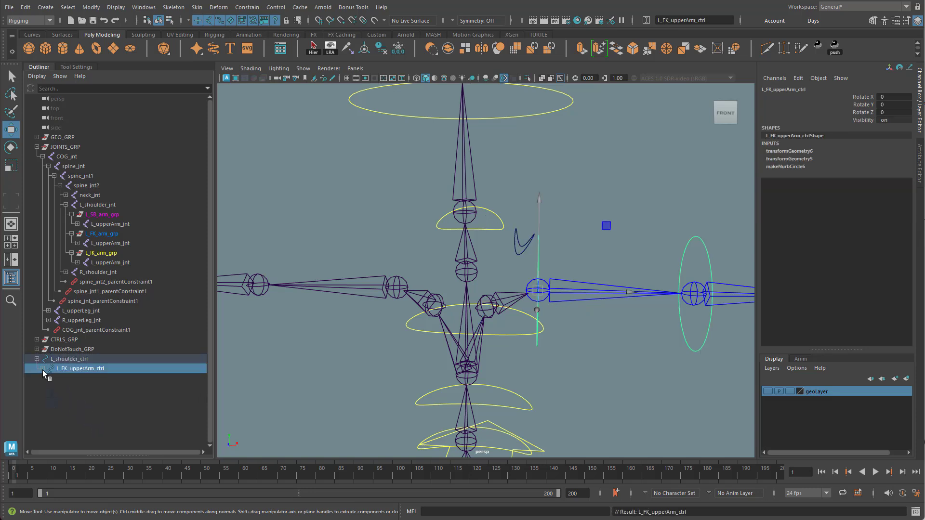
click(37, 359)
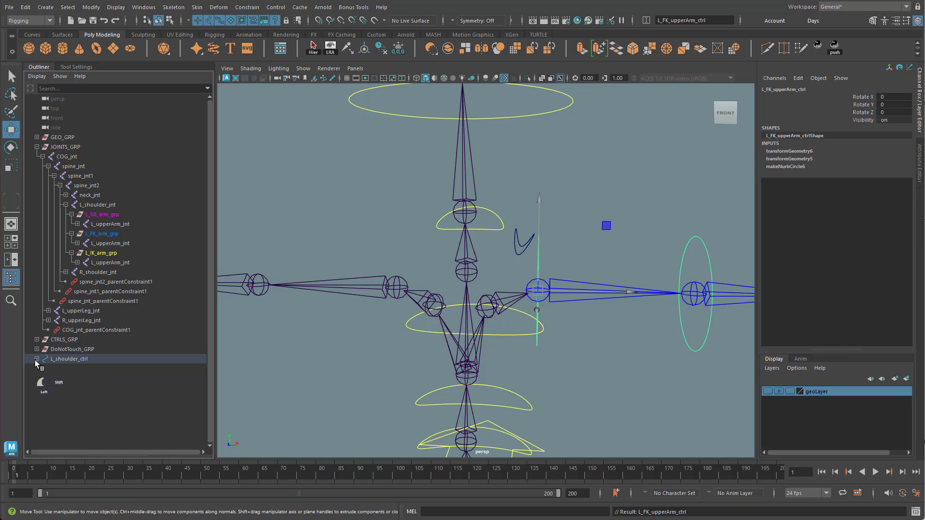
shift+click(37, 360)
Parent L_shoulder_ctrl under the chest control spine_ctrl3.
click(86, 359)
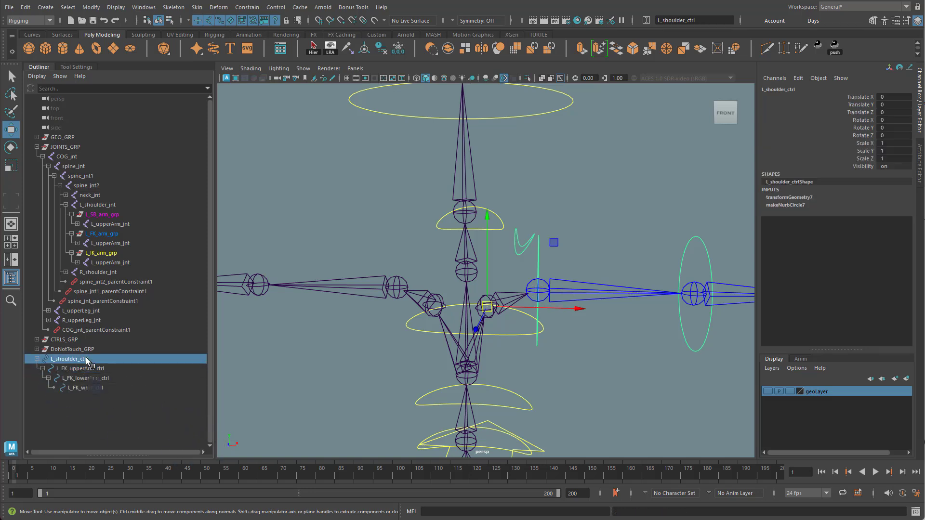
click(523, 334)
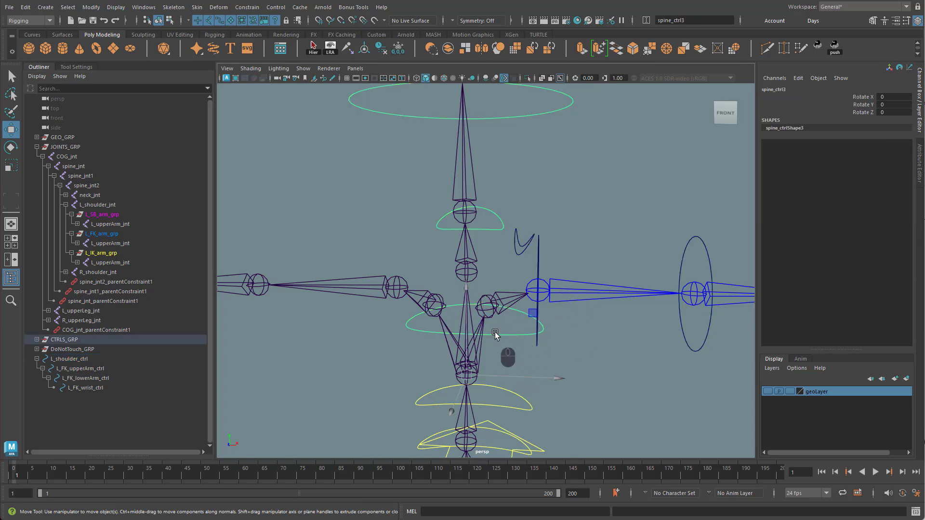
click(71, 360)
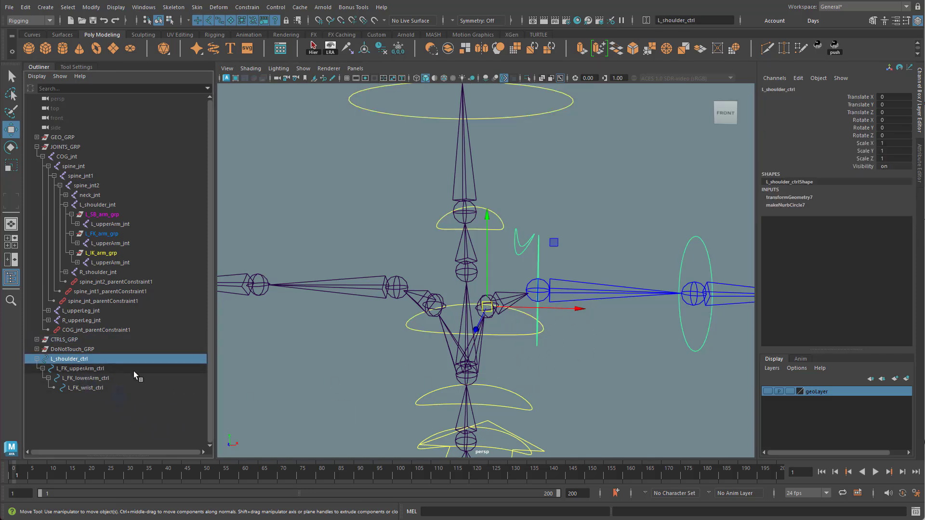
shift+click(512, 346)
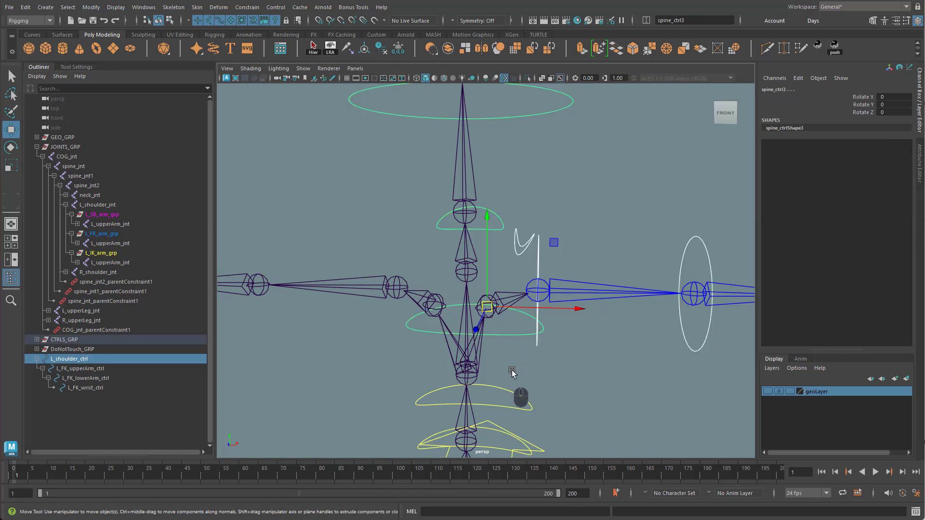
key(p)
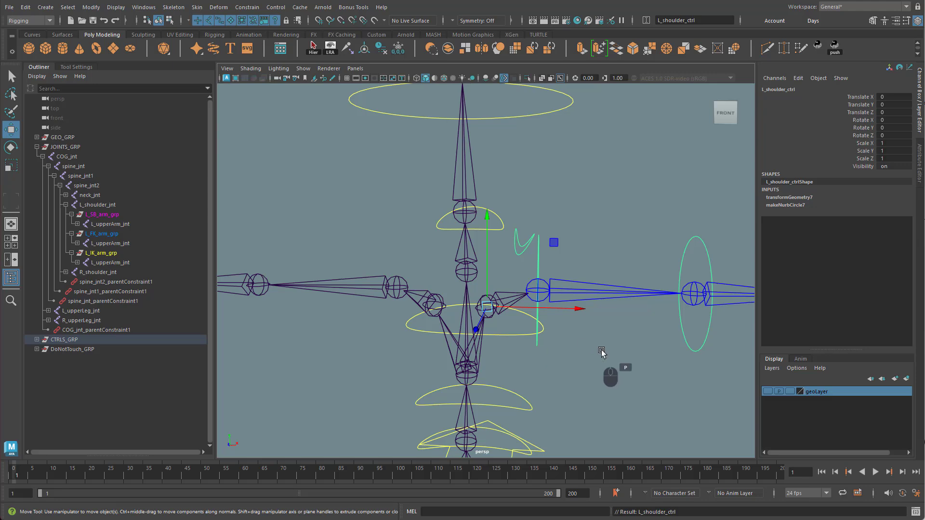
Show the geoLayer geometry again and select L_IK_arm_grp under the left shoulder joint.
click(575, 346)
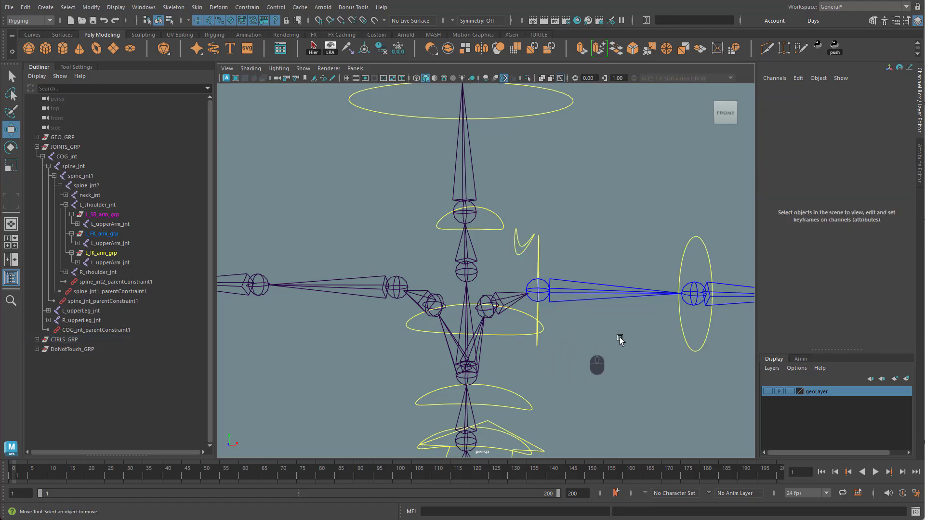
alt+drag(598, 337, 495, 316)
click(767, 391)
alt+drag(592, 277, 554, 319)
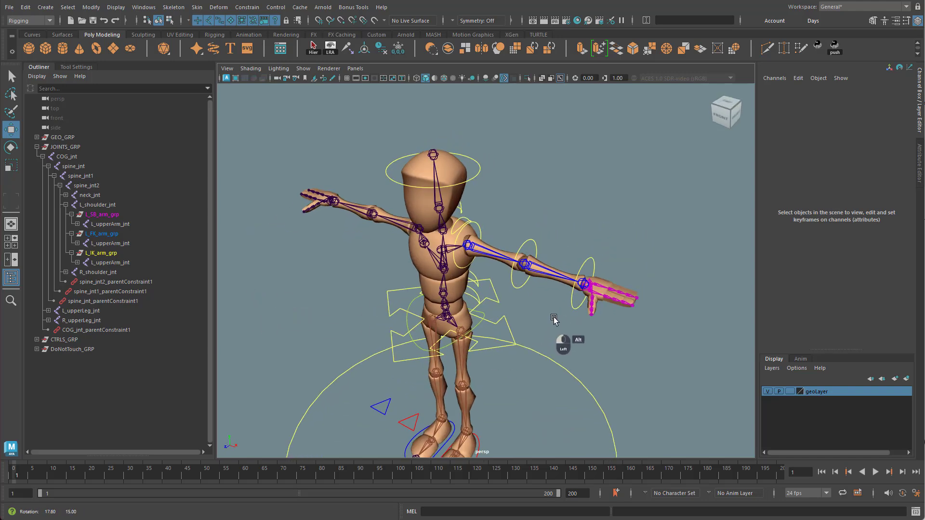
alt+right_drag(546, 315, 622, 333)
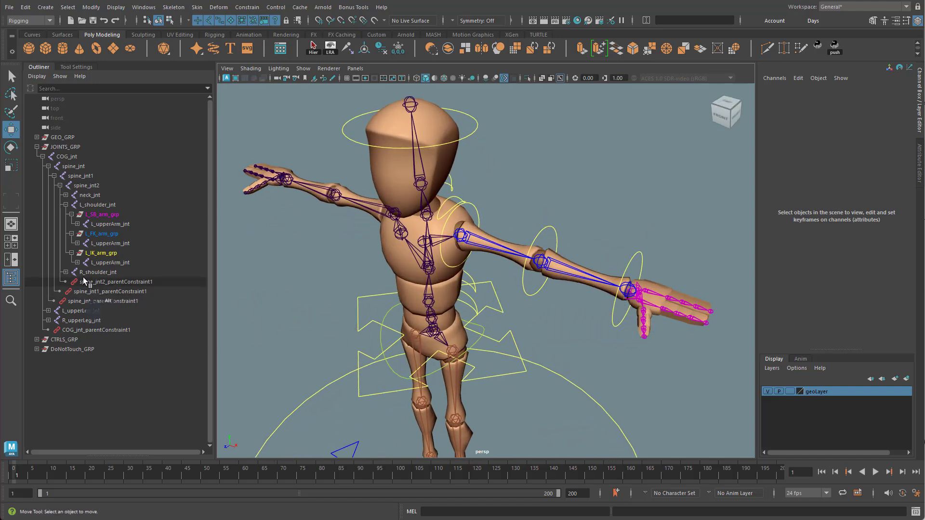
click(102, 253)
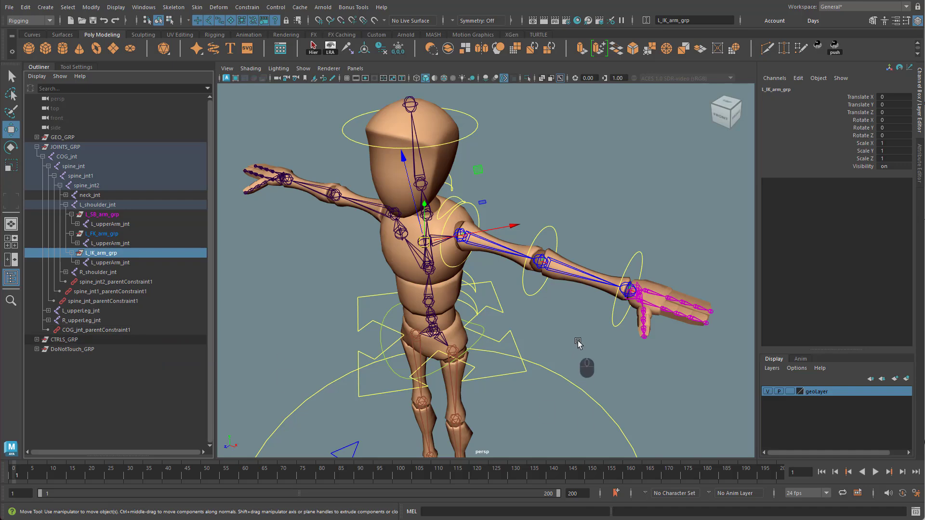
Isolate the L_IK_arm_grp joint chain in the viewport and frame it closely with nothing selected.
key(shift+i)
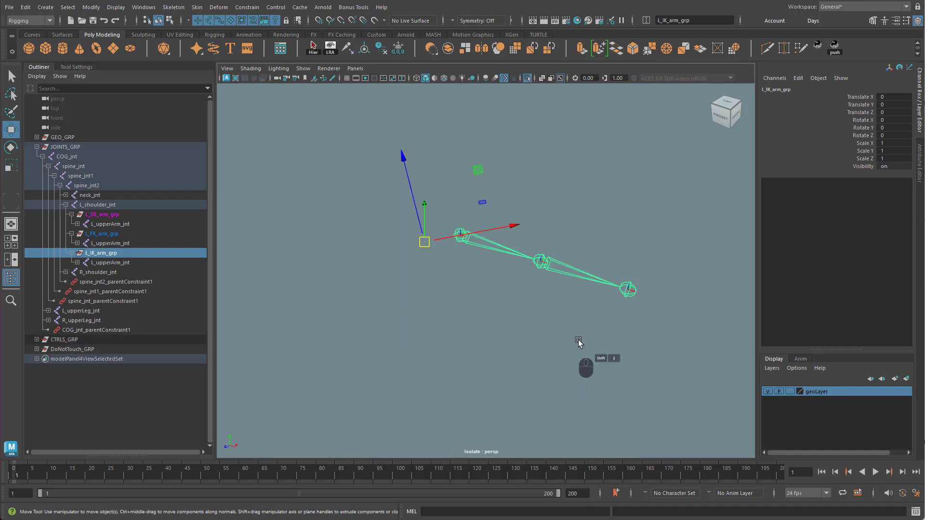
alt+drag(601, 335, 547, 334)
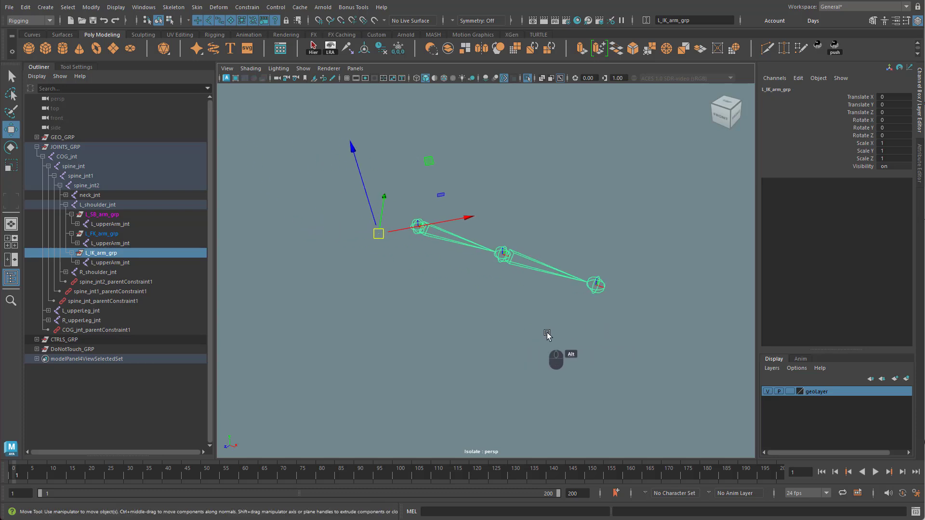
alt+right_drag(547, 334, 658, 321)
alt+drag(591, 325, 543, 320)
alt+right_drag(544, 320, 570, 313)
alt+drag(570, 314, 510, 212)
click(458, 309)
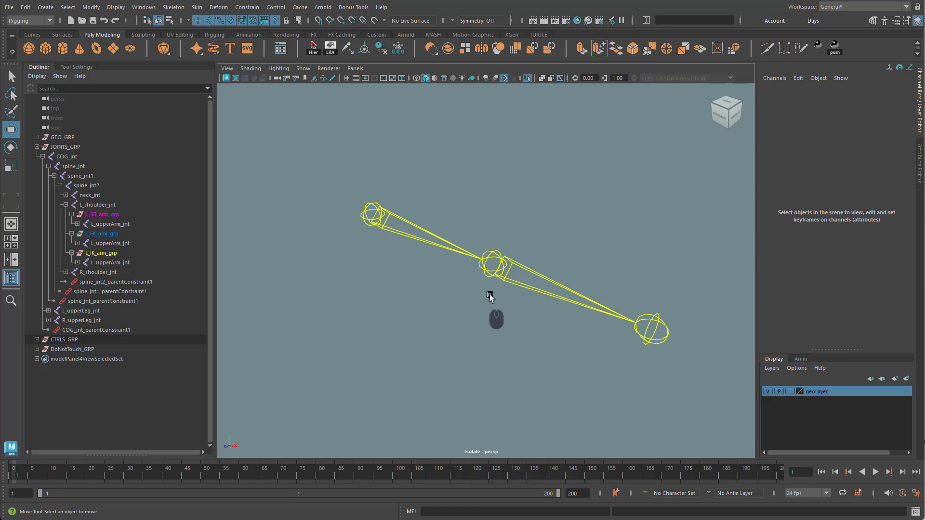
alt+drag(489, 297, 451, 301)
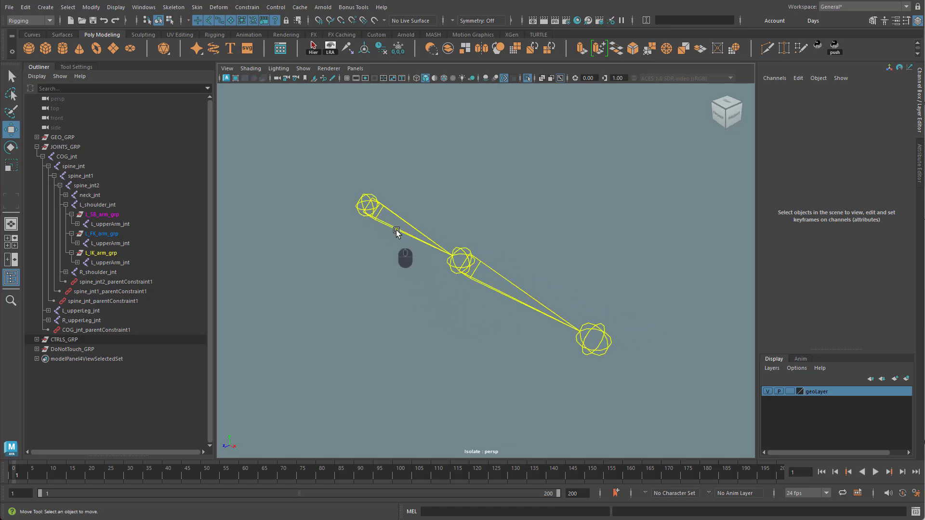
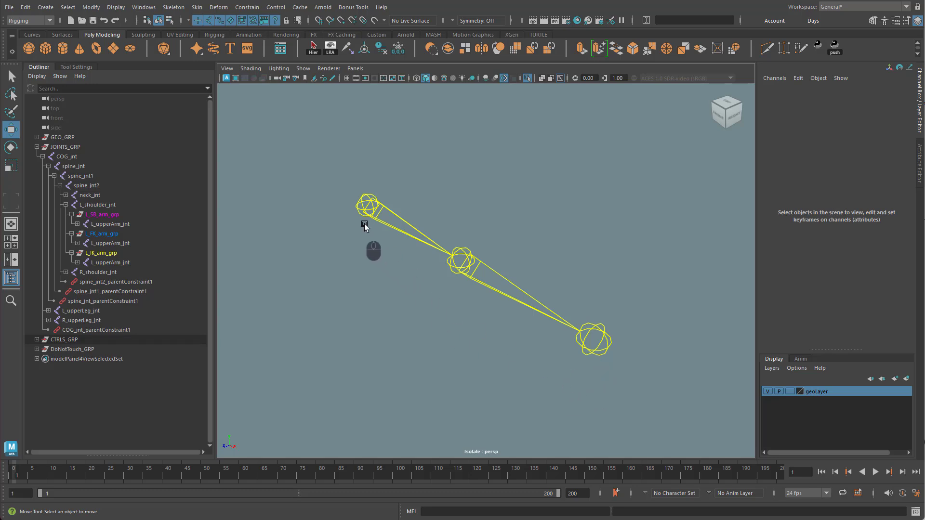
alt+right_drag(442, 292, 437, 289)
alt+drag(437, 289, 448, 306)
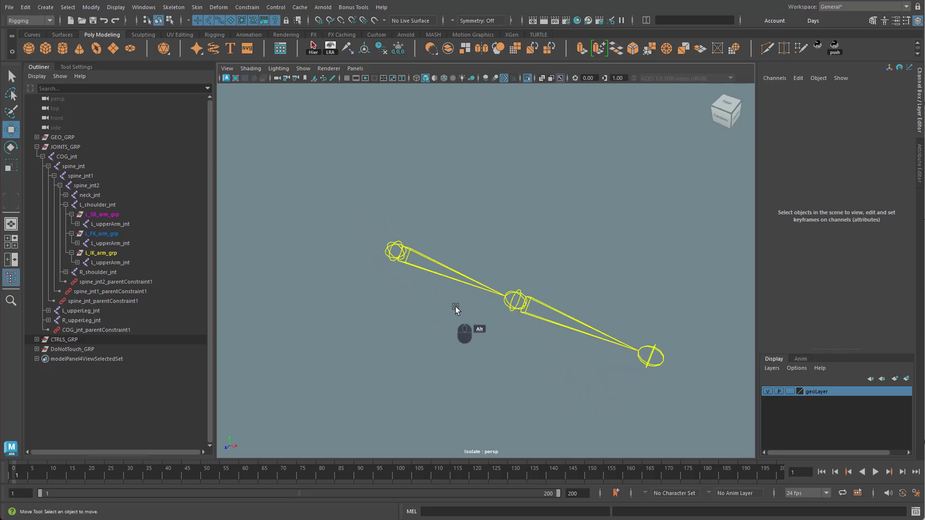
Try bending the IK arm by rotating L_upperArm_jnt about 17° and L_lowerArm_jnt about -41° in Z, and undo both rotations.
click(431, 274)
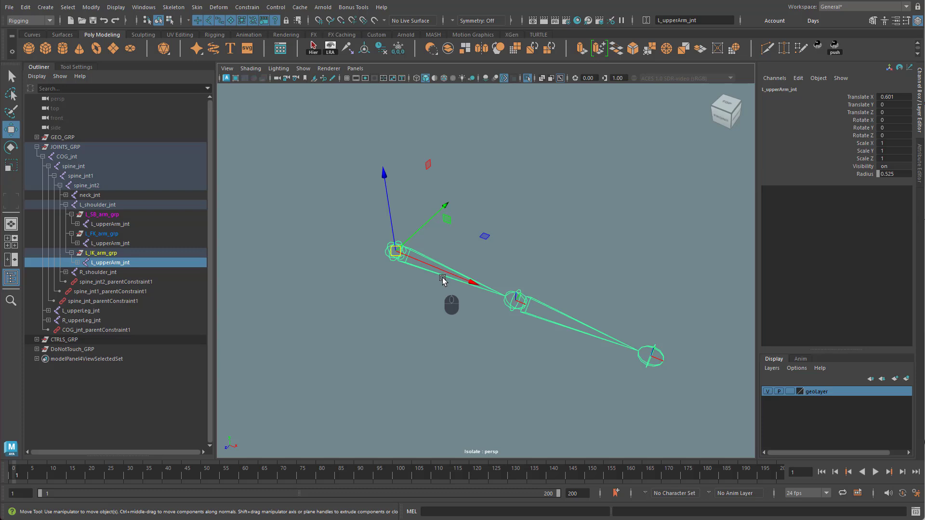
key(e)
drag(443, 296, 464, 291)
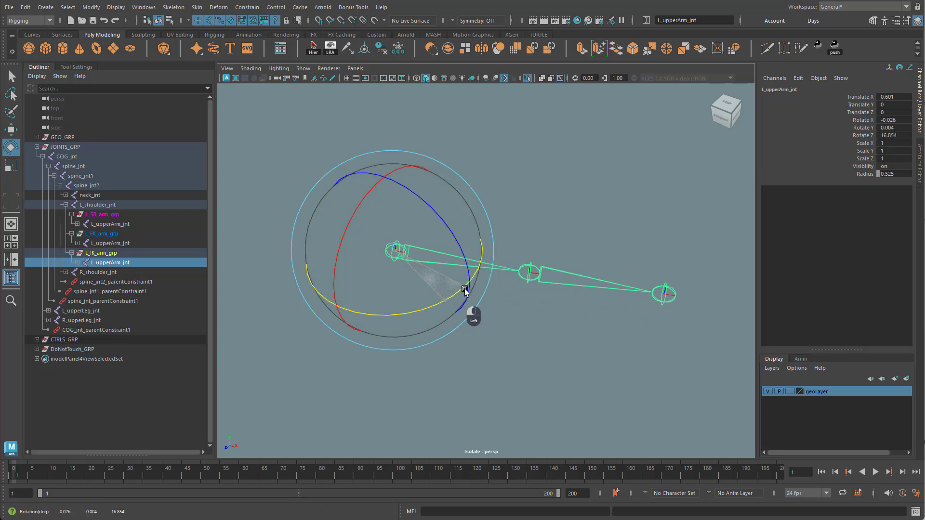
click(565, 286)
drag(564, 337, 505, 401)
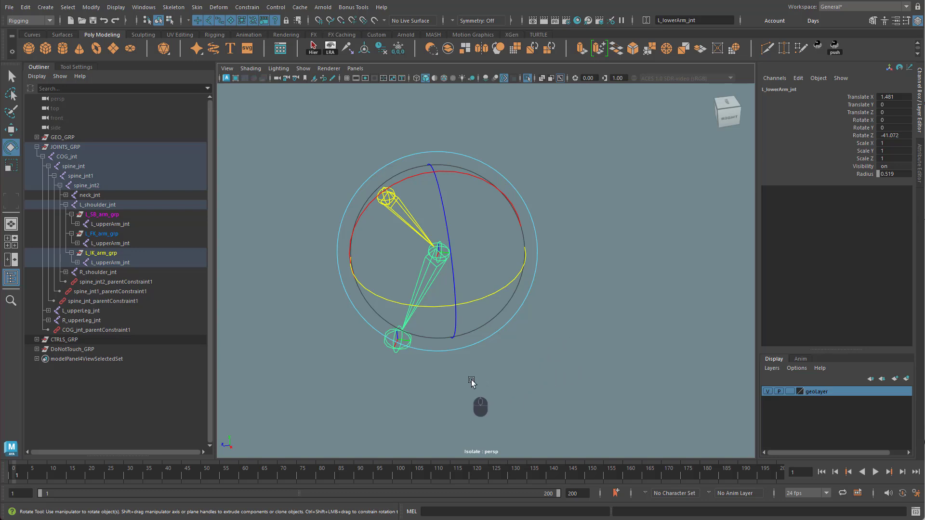
alt+drag(459, 379, 482, 377)
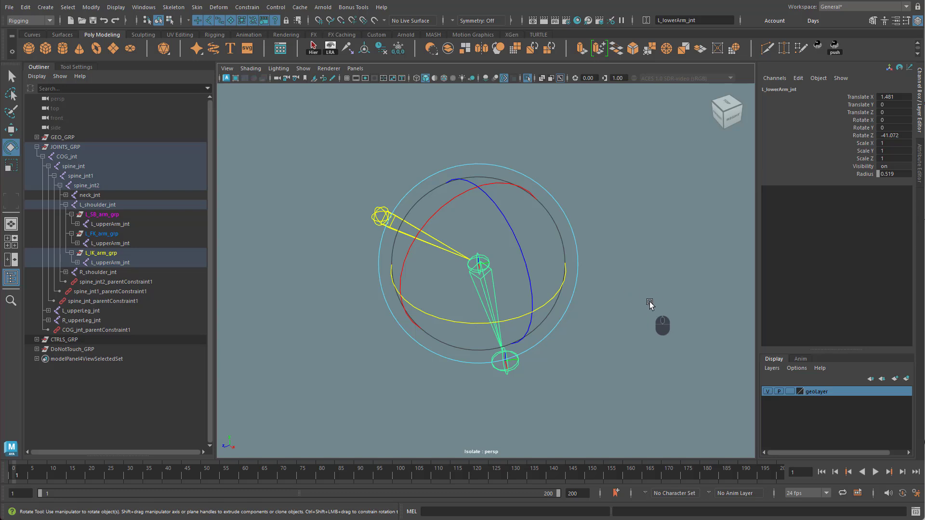
alt+drag(623, 338, 607, 342)
alt+middle_drag(623, 339, 636, 350)
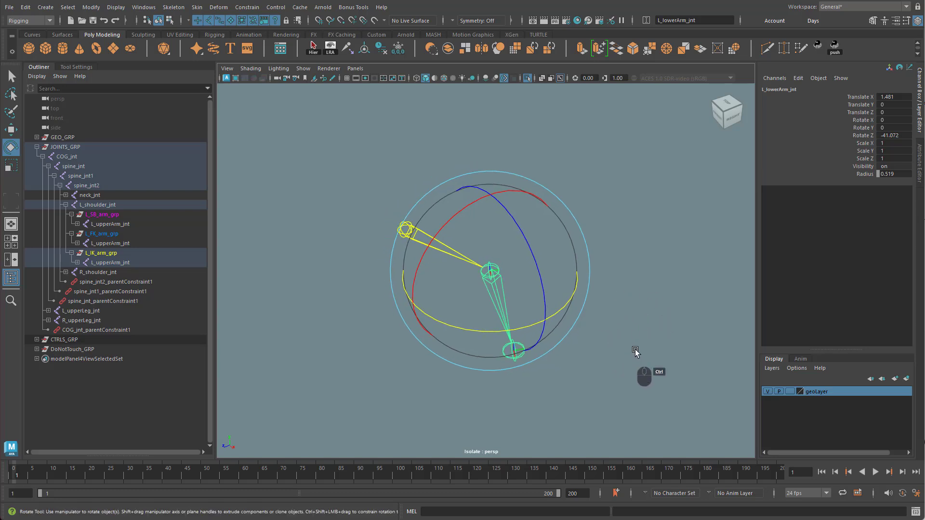
key(ctrl+z)
key(ctrl+z)
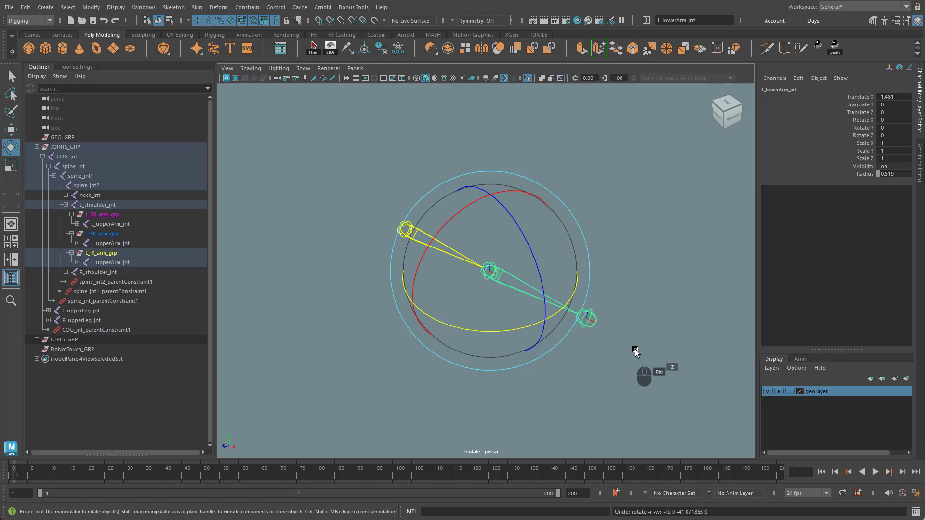
key(ctrl+z)
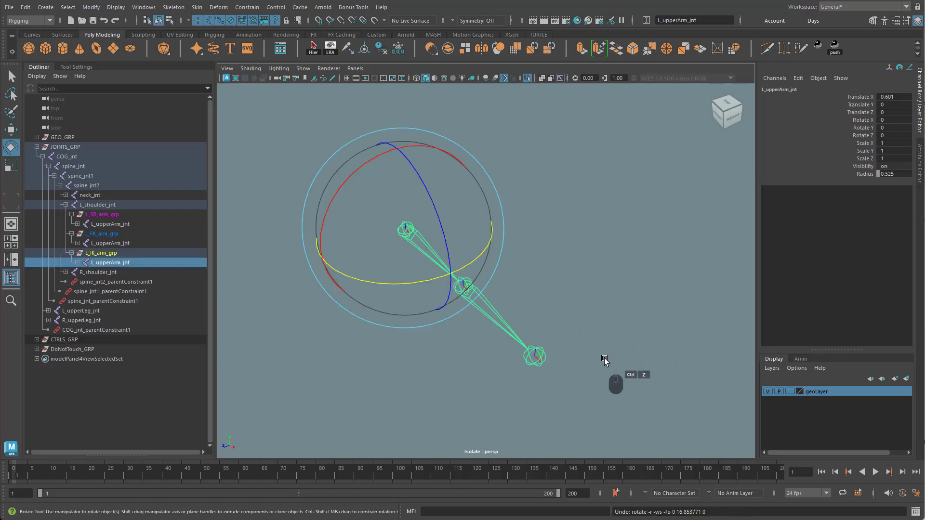
Create a Rotate-Plane Solver IK handle from L_upperArm_jnt to the wrist joint of the IK chain.
alt+drag(604, 357, 635, 328)
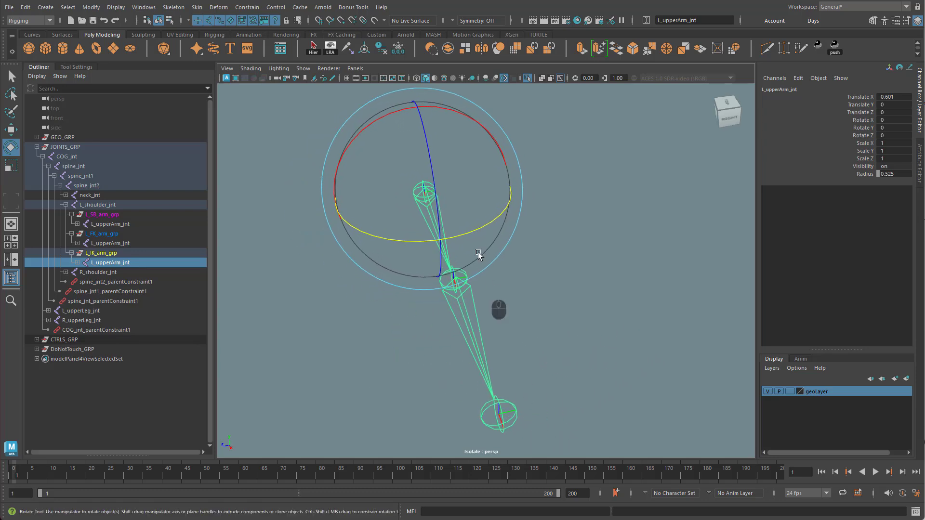
alt+drag(612, 376, 612, 341)
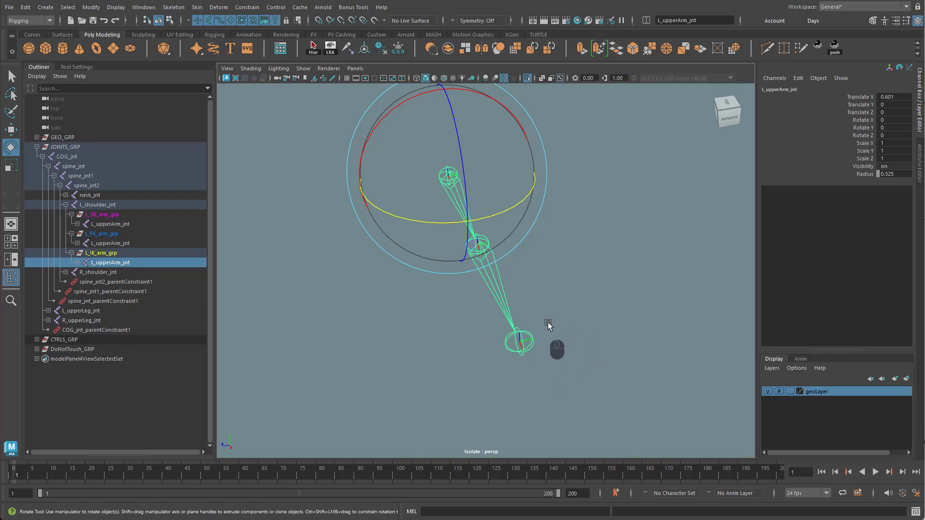
alt+drag(549, 324, 506, 355)
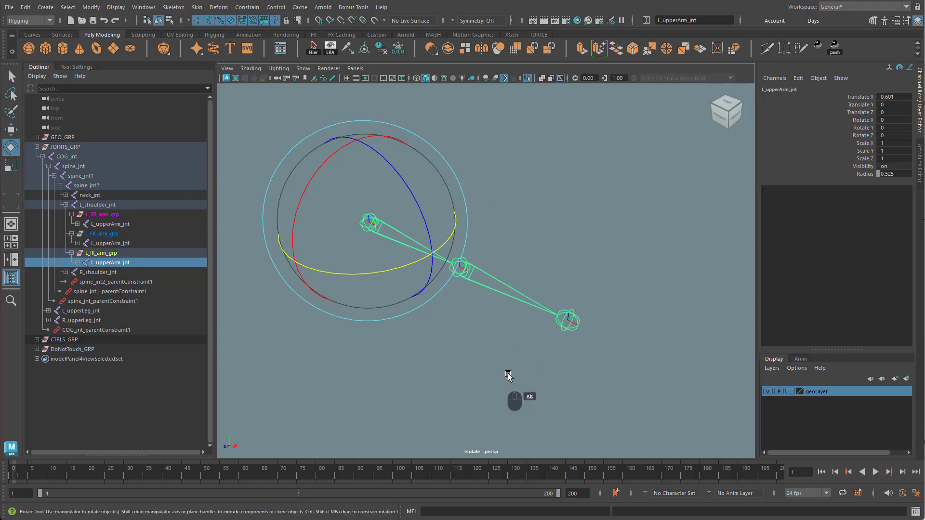
click(219, 7)
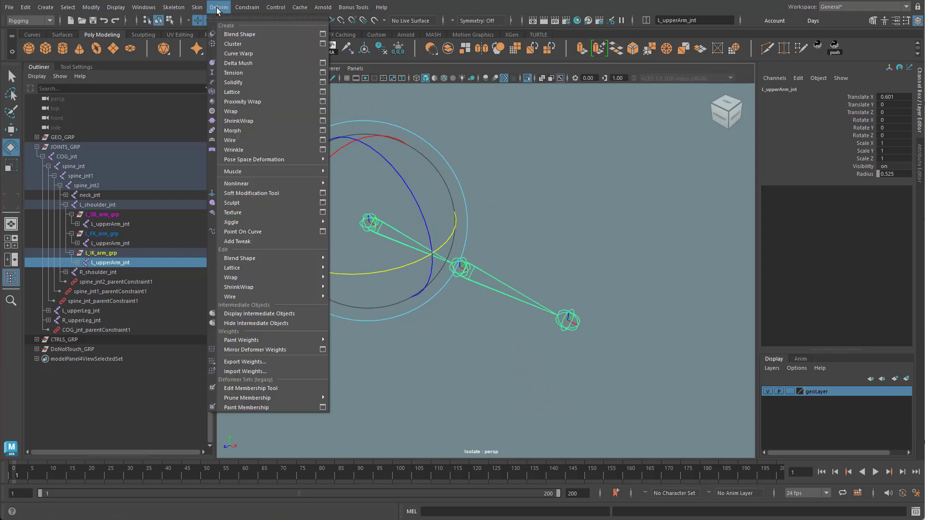
click(181, 8)
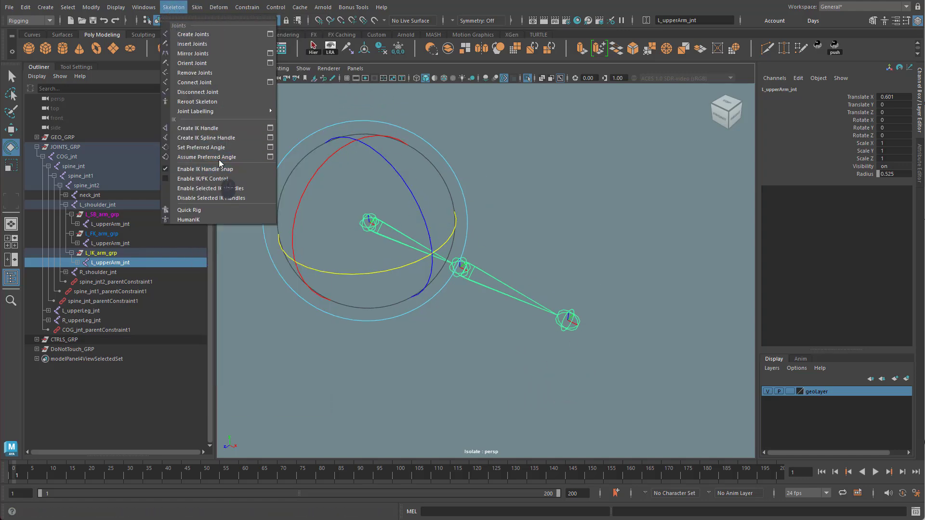
click(270, 130)
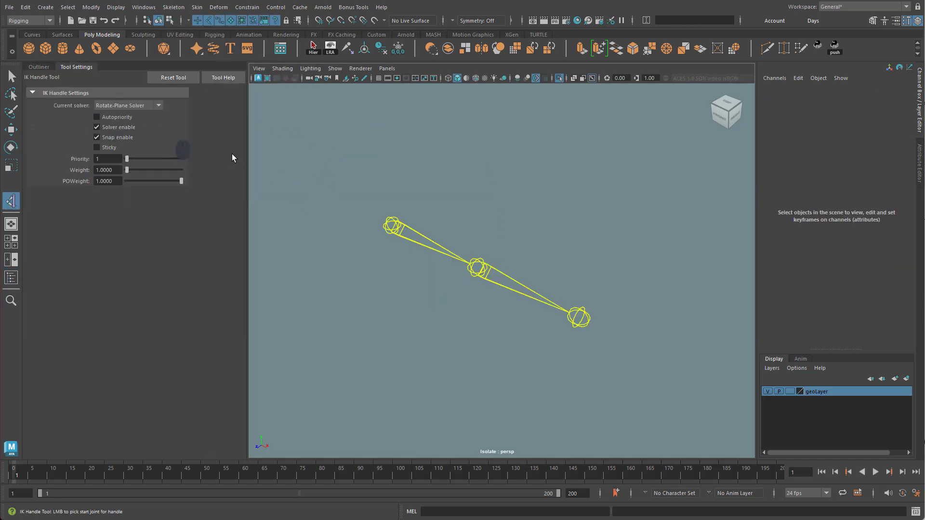
click(393, 225)
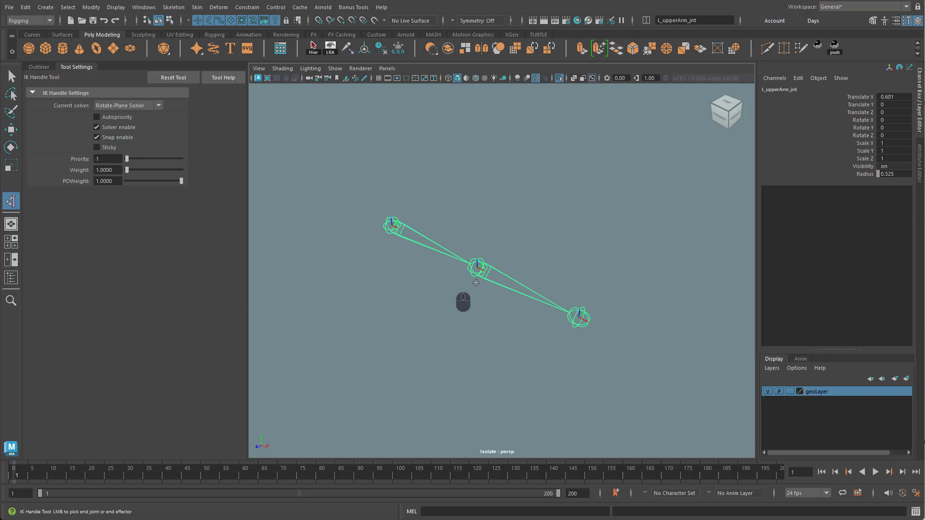
click(577, 314)
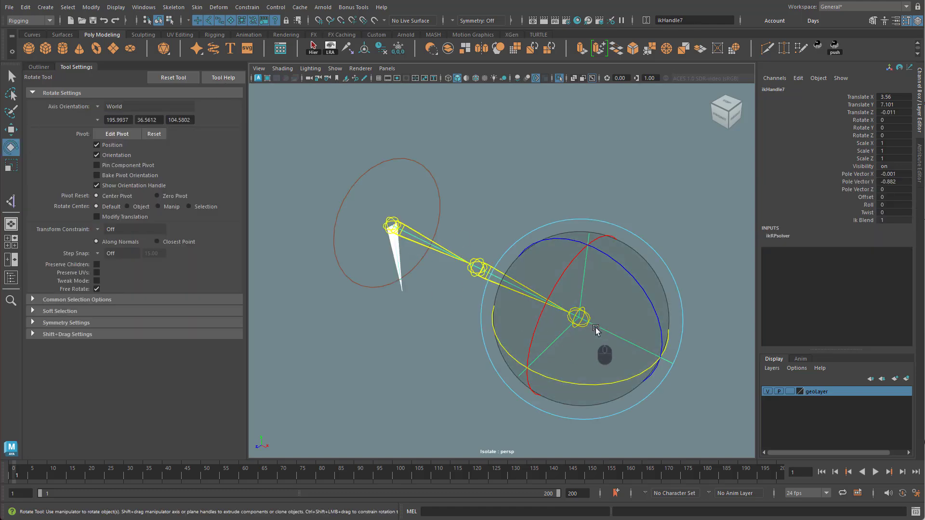
Try moving the IK handle along X to about 3.18 to test the elbow's bend direction, and undo the move.
key(w)
drag(614, 333, 578, 319)
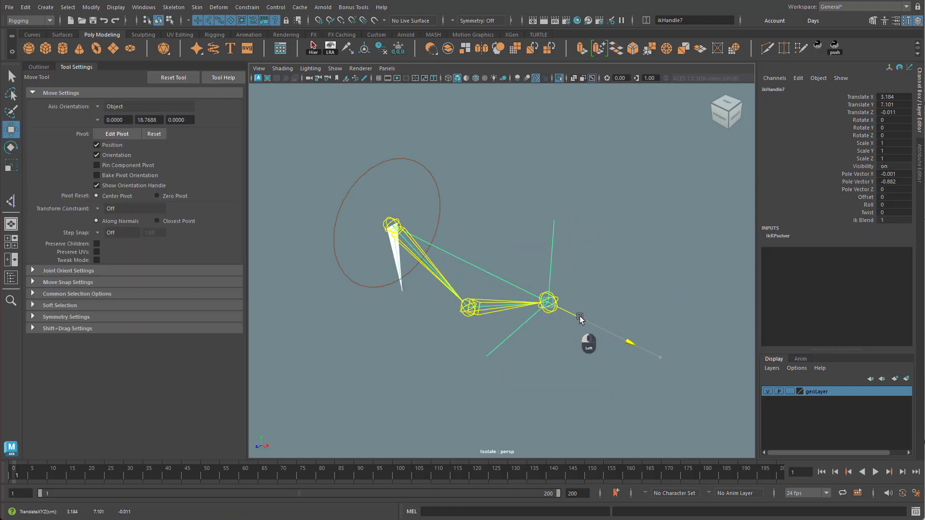
alt+drag(516, 322, 512, 282)
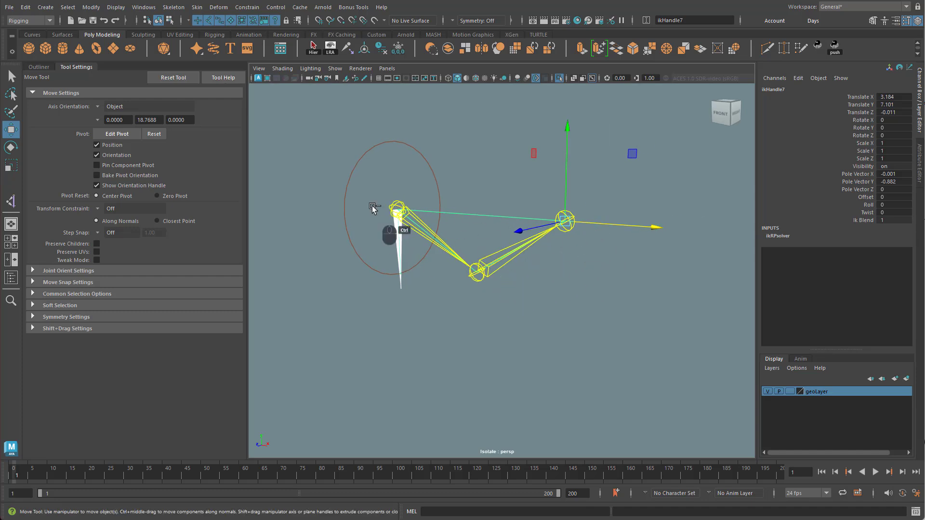
key(ctrl+z)
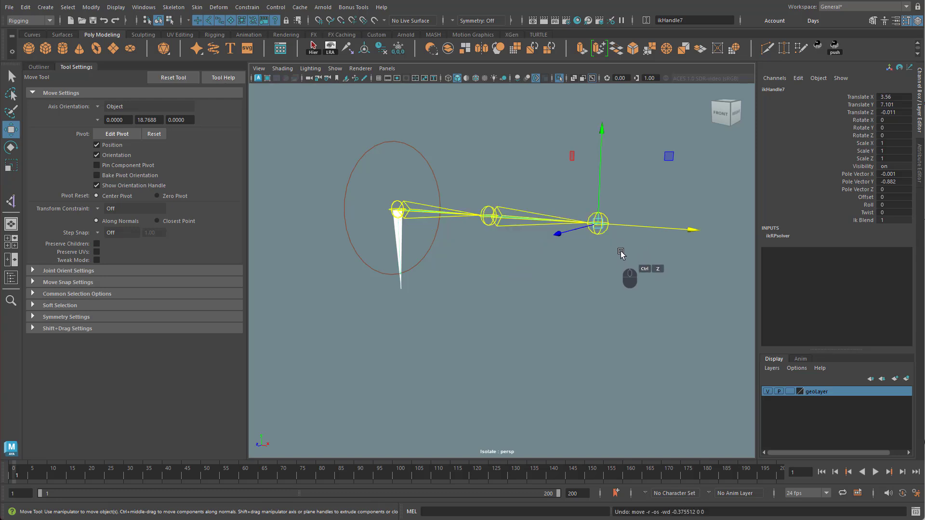
key(ctrl+z)
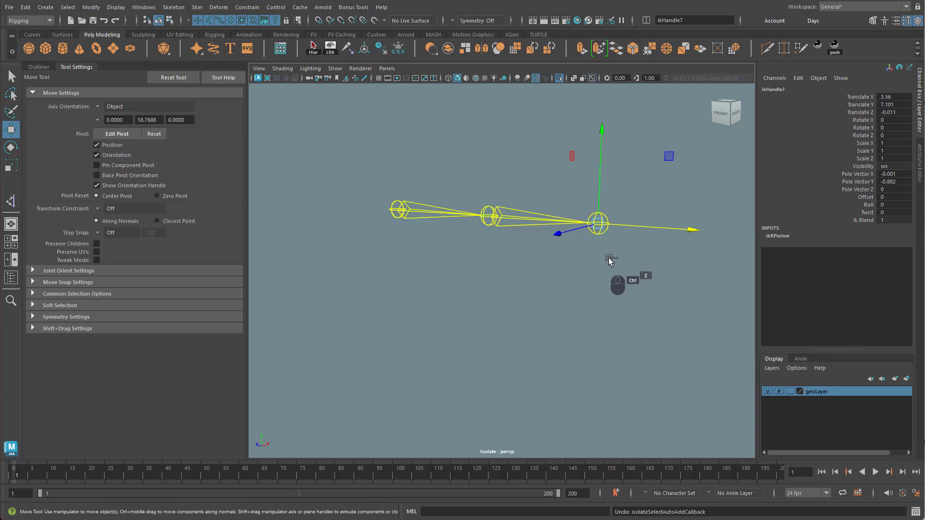
Try rotating L_upperArm_jnt about 26° and bending L_lowerArm_jnt to about -74° in Z, and undo both rotations.
alt+drag(609, 258, 484, 296)
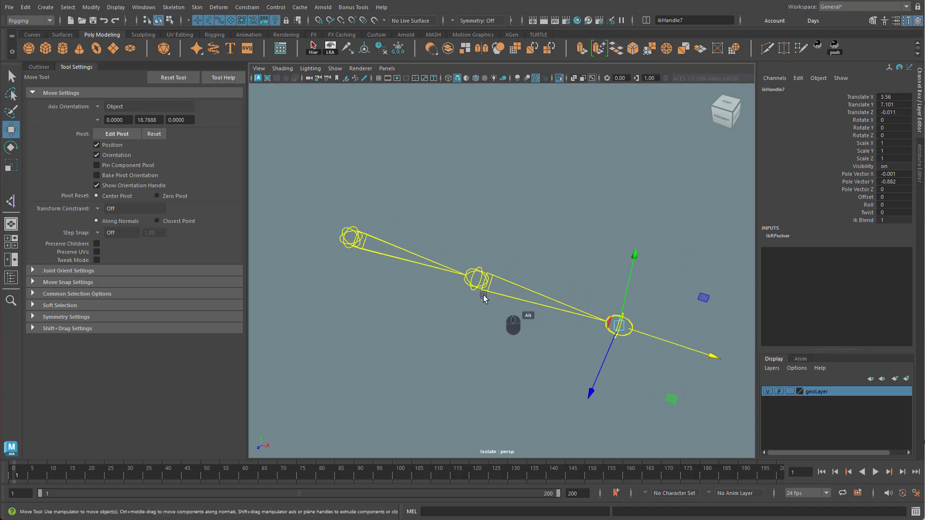
click(416, 264)
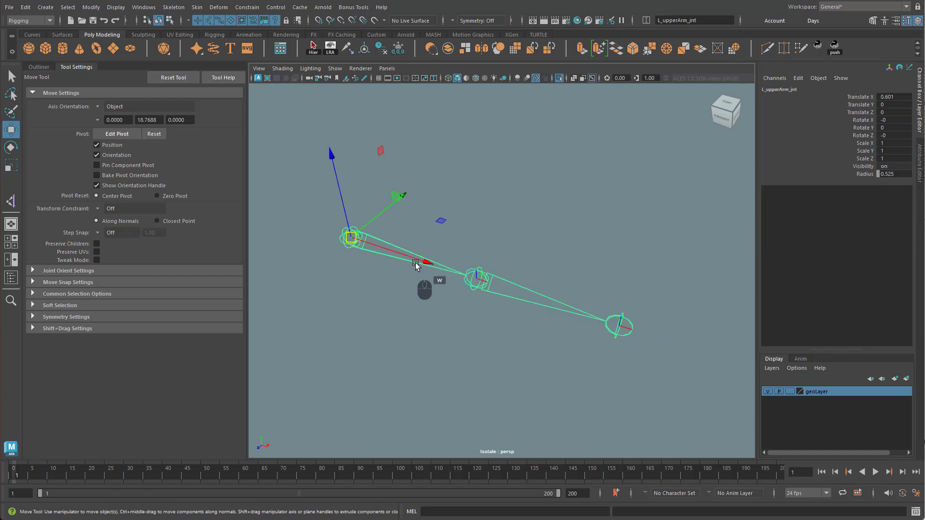
key(e)
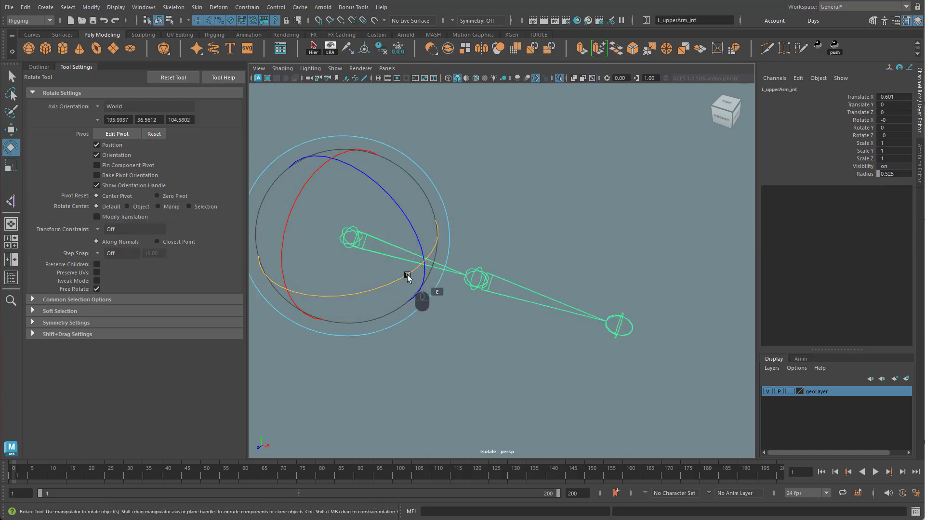
drag(393, 282, 429, 271)
click(533, 241)
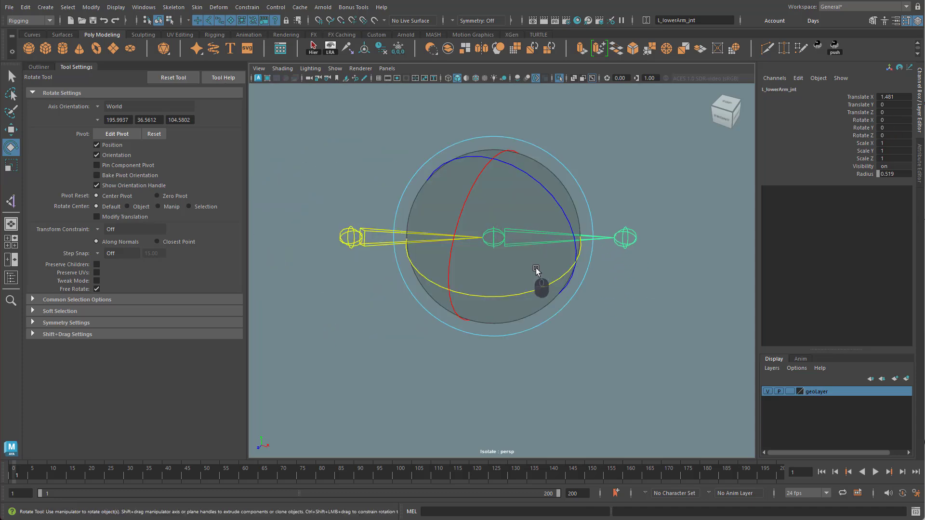
drag(543, 290, 431, 295)
alt+drag(492, 343, 523, 333)
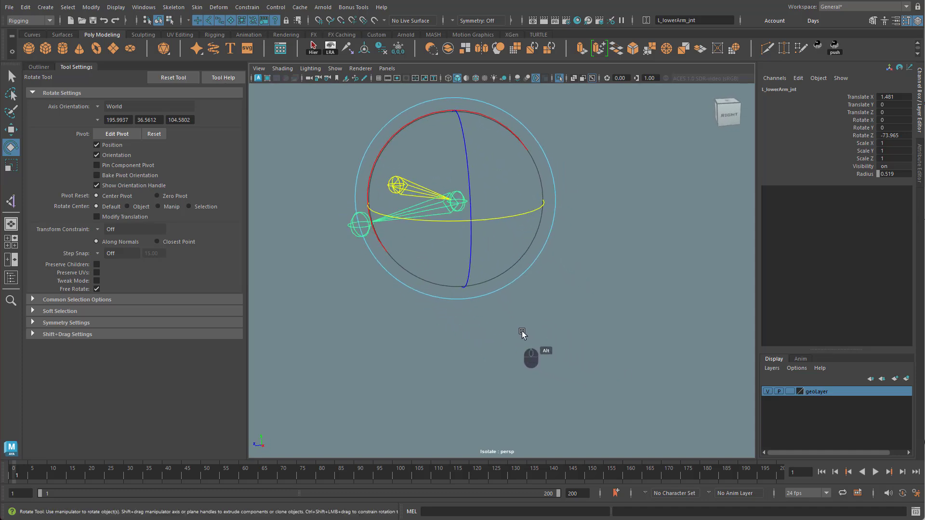
key(ctrl+z)
key(ctrl+z)
key(ctrl+z)
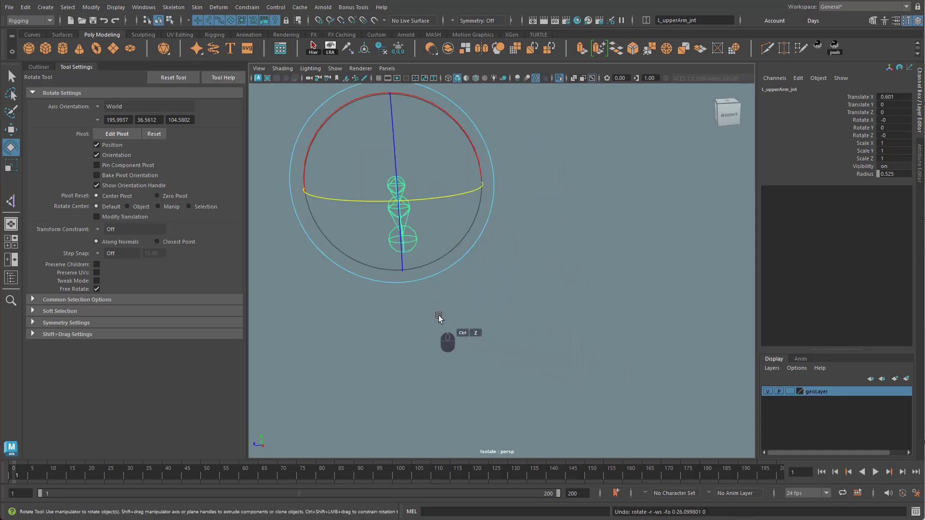
Using World axis orientation, swing L_upperArm_jnt horizontally and bend L_lowerArm_jnt to about -49° in Z.
alt+drag(438, 315, 495, 325)
key(e)
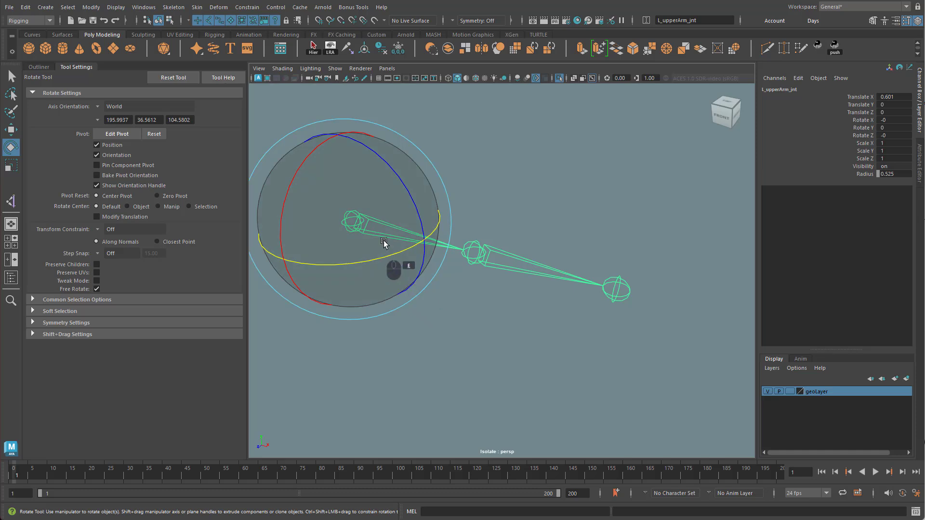
drag(382, 238, 339, 241)
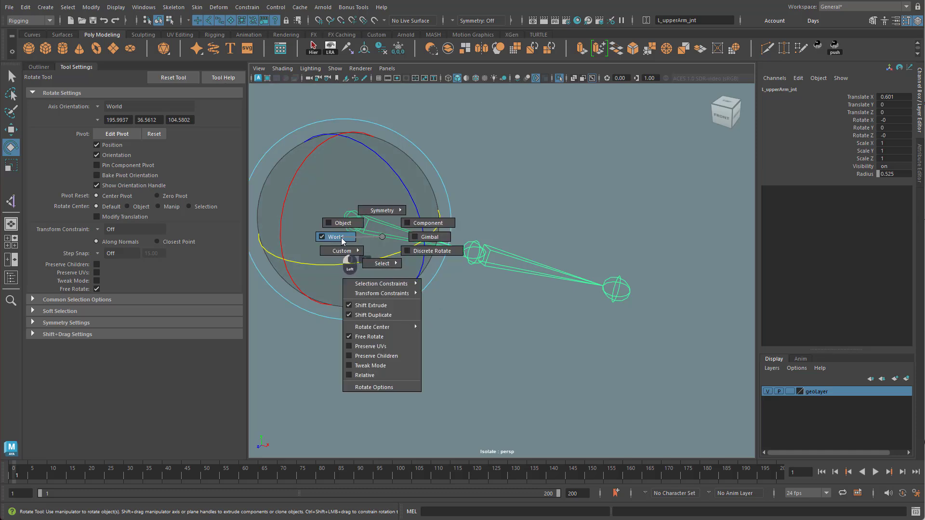
drag(341, 238, 425, 256)
click(528, 236)
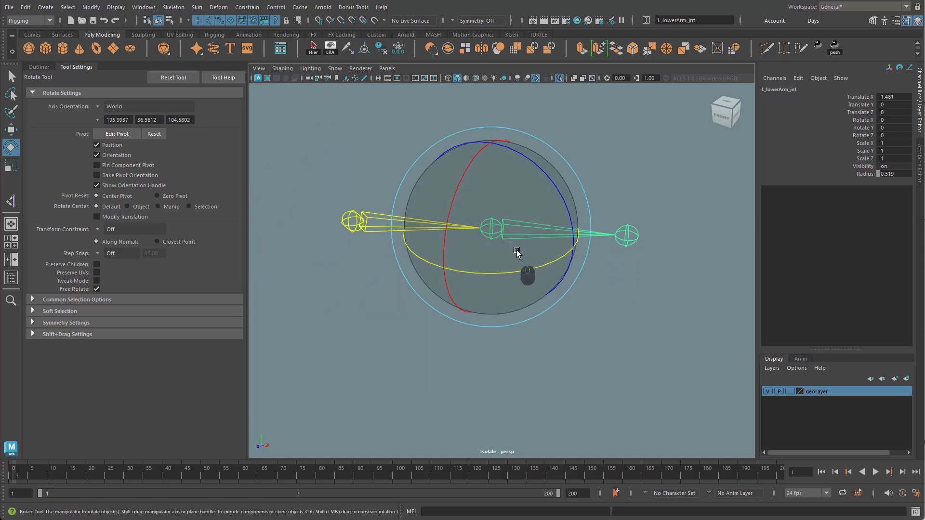
drag(521, 273, 497, 311)
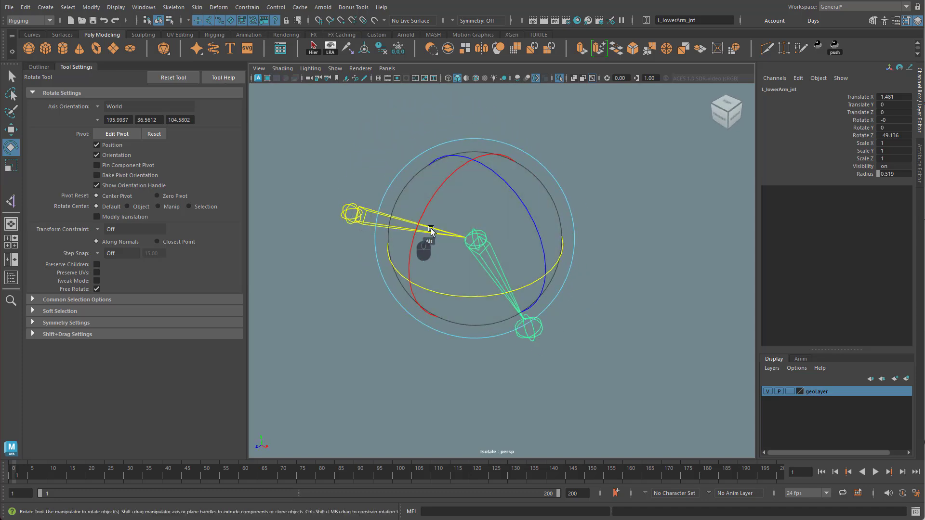
Select the bent IK chain from L_upperArm_jnt and set its current pose as the preferred angle.
alt+drag(437, 351, 326, 420)
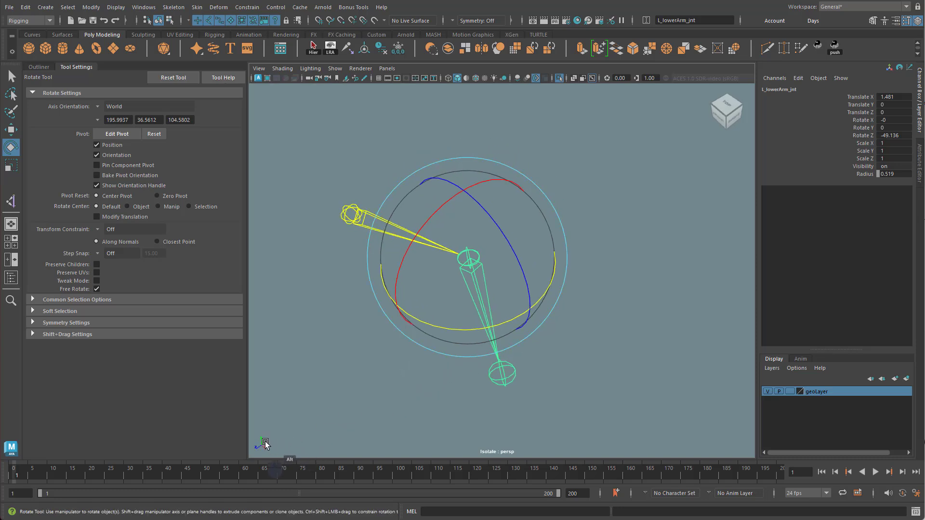
click(578, 311)
alt+drag(524, 262, 527, 264)
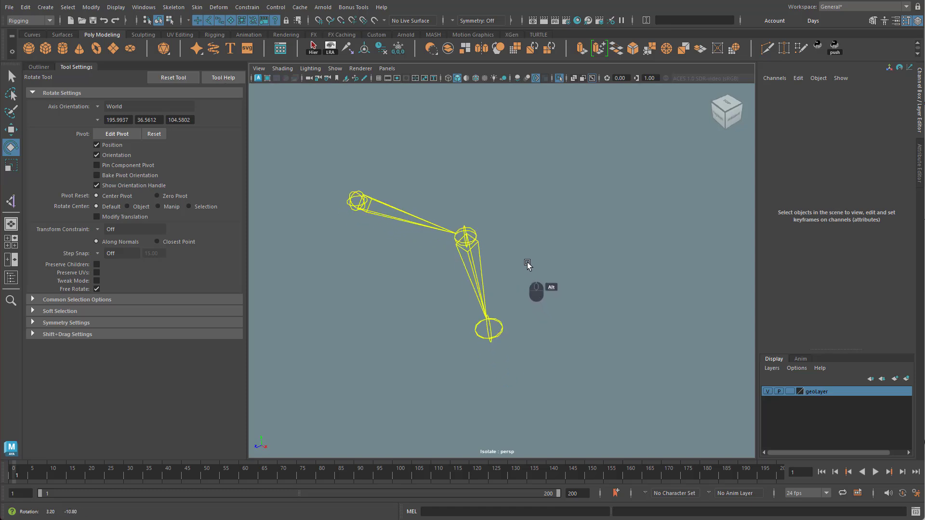
alt+middle_drag(628, 297, 634, 296)
drag(472, 183, 569, 269)
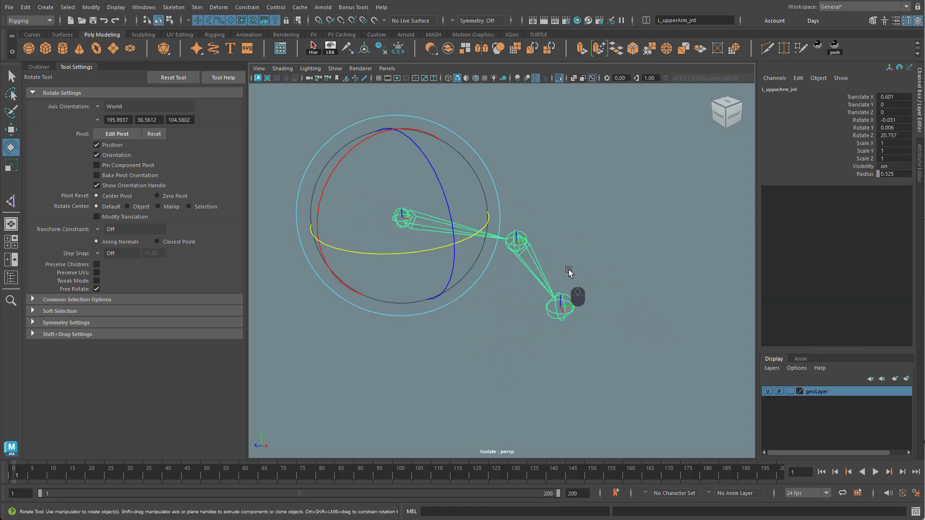
right_click(534, 261)
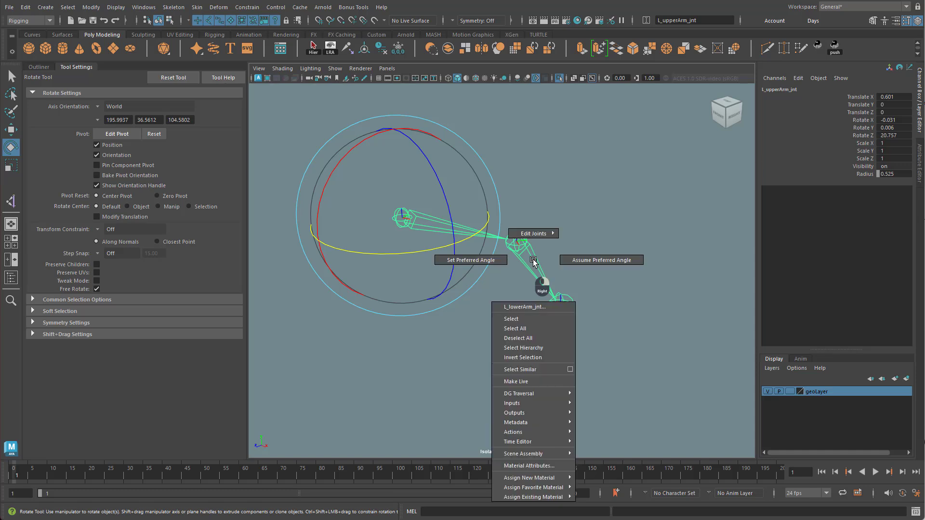
right_drag(534, 261, 461, 262)
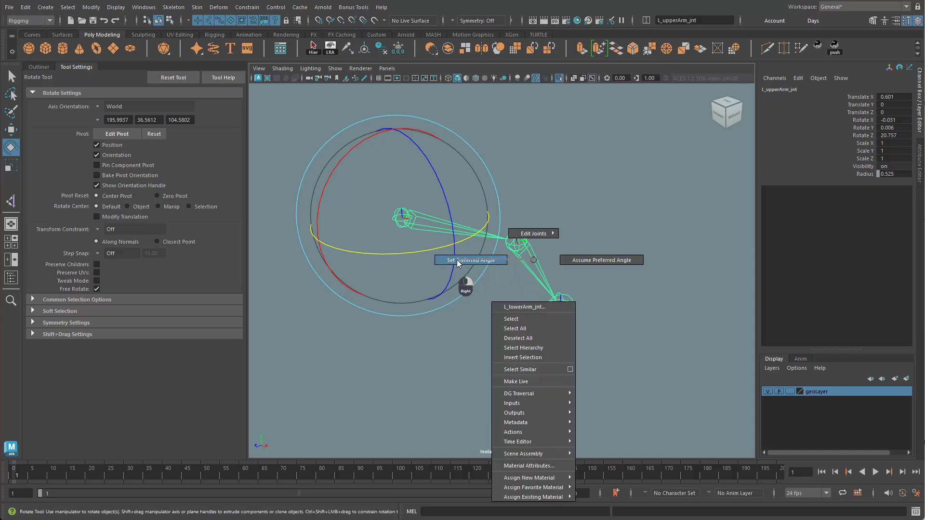
right_drag(458, 262, 458, 263)
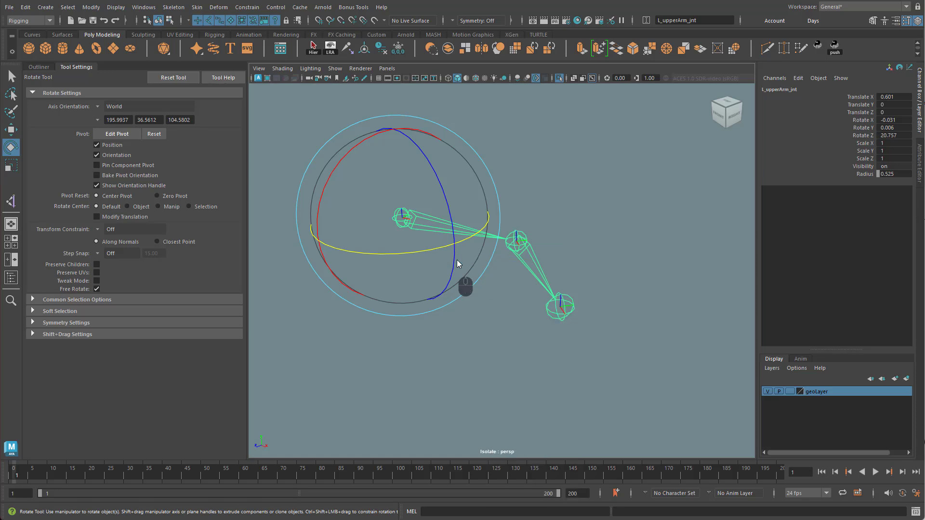
Set Rotate X, Y and Z of L_upperArm_jnt to 0.
click(492, 308)
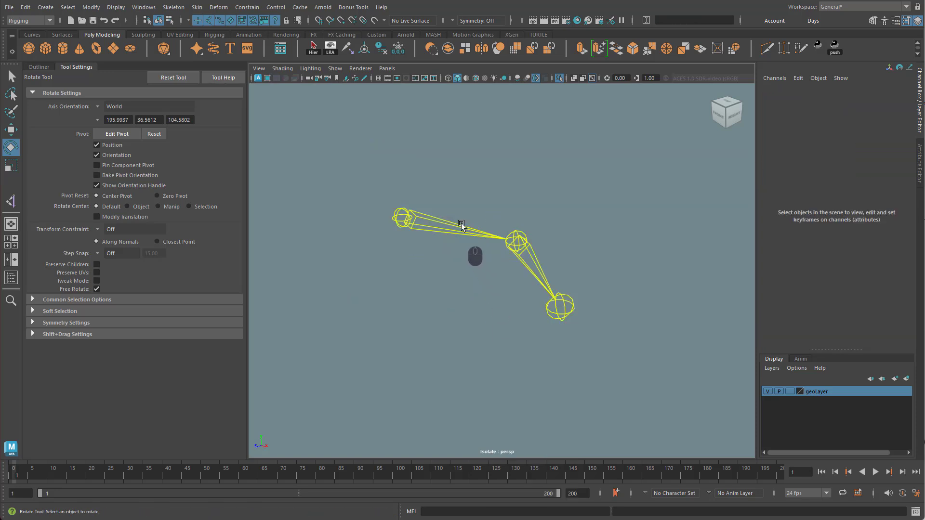
click(463, 230)
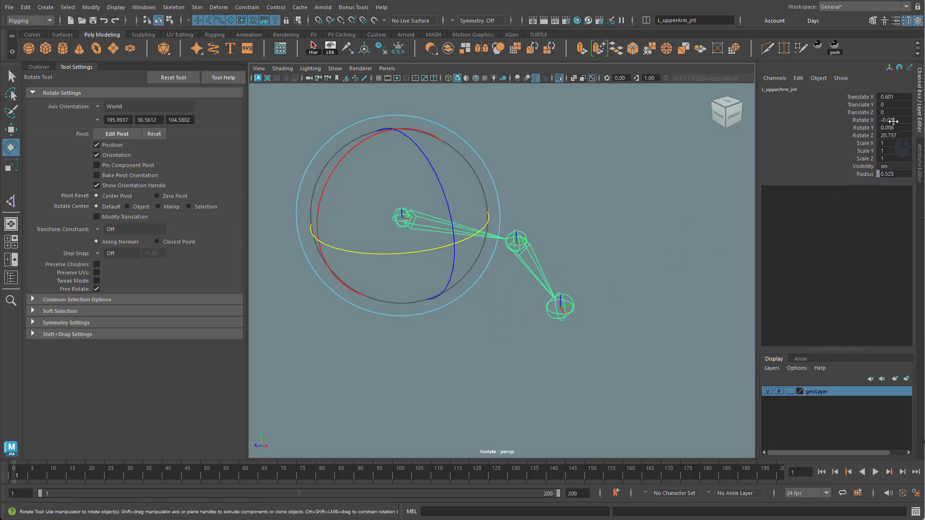
drag(897, 122, 897, 134)
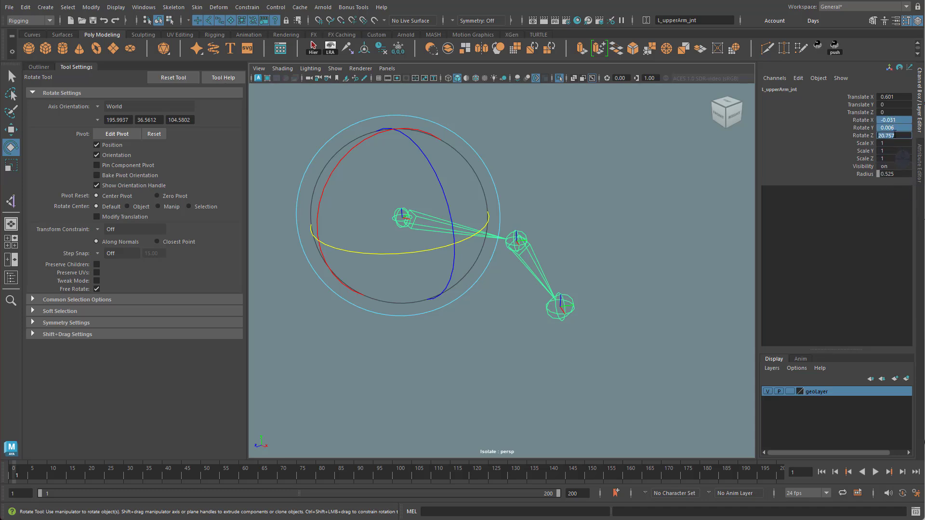
text(0)
key(Return)
Straighten the elbow by setting Rotate X, Y and Z of L_lowerArm_jnt to 0.
click(525, 309)
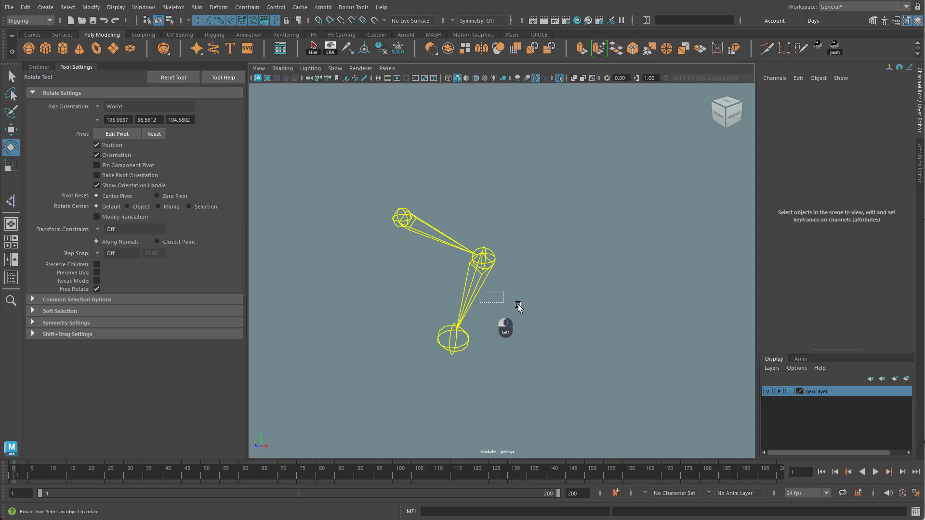
click(482, 270)
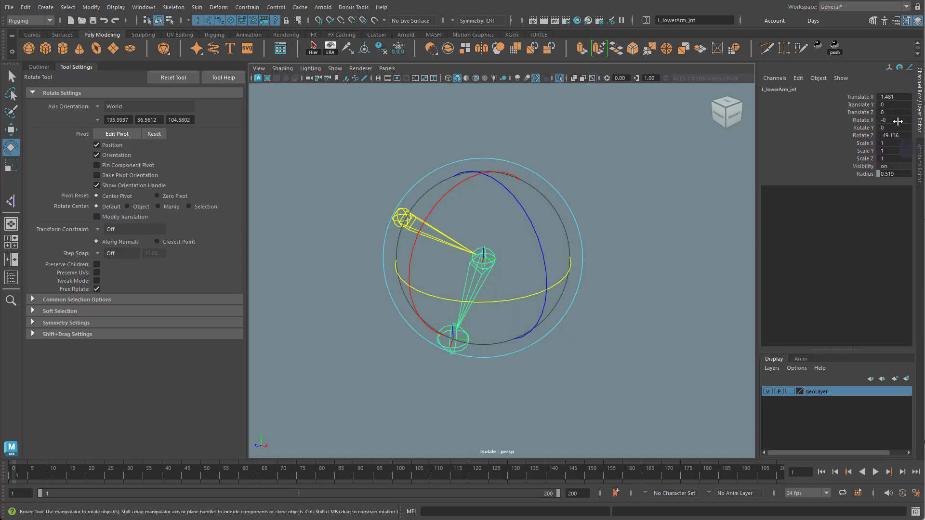
drag(898, 122, 897, 136)
text(0)
key(Return)
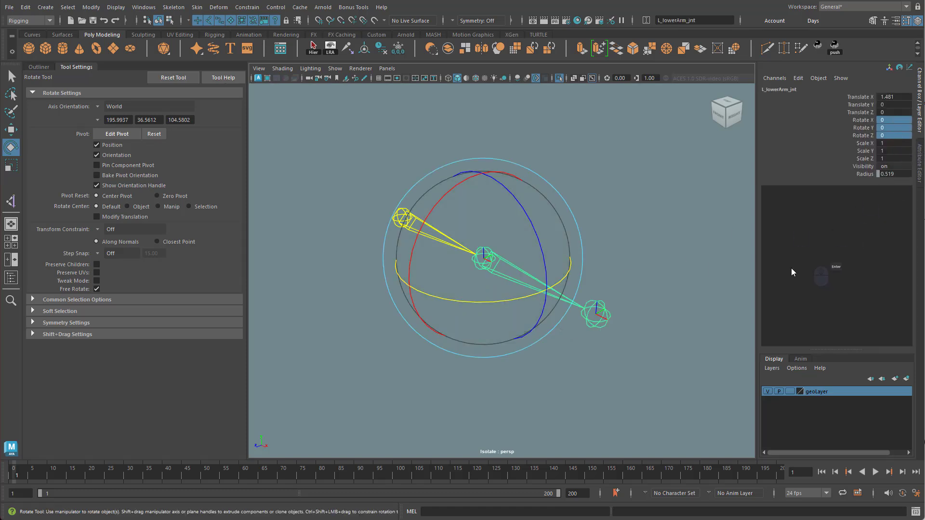
alt+drag(652, 281, 613, 291)
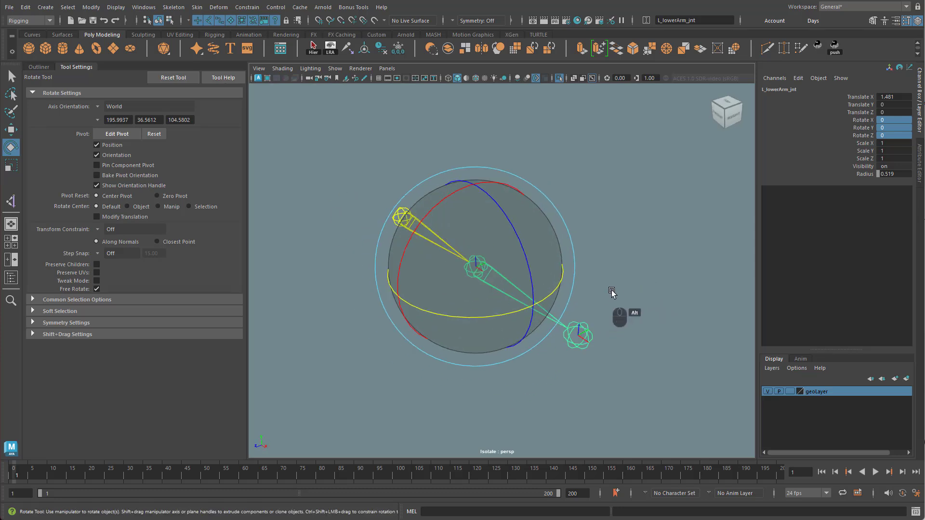
alt+right_drag(667, 290, 642, 290)
click(642, 291)
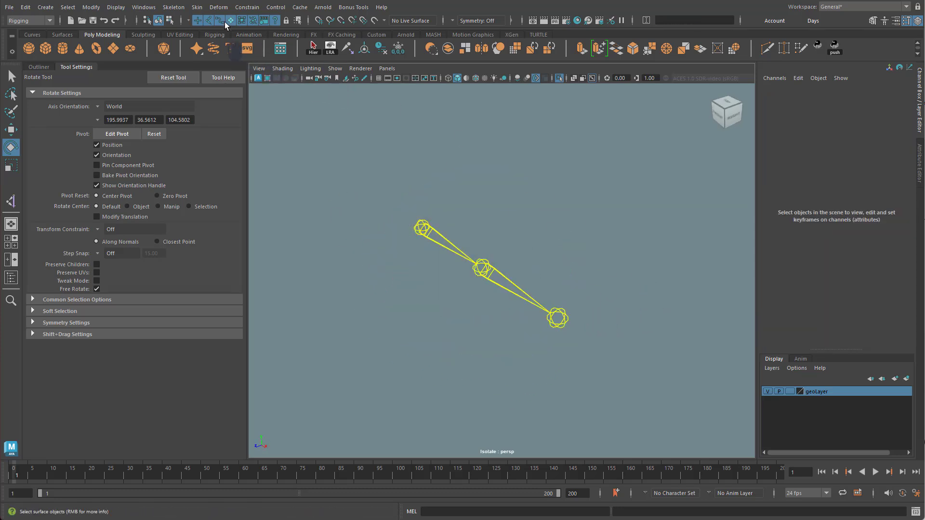
Create a new Rotate-Plane Solver IK handle from L_upperArm_jnt to the wrist joint of the straightened chain.
click(179, 7)
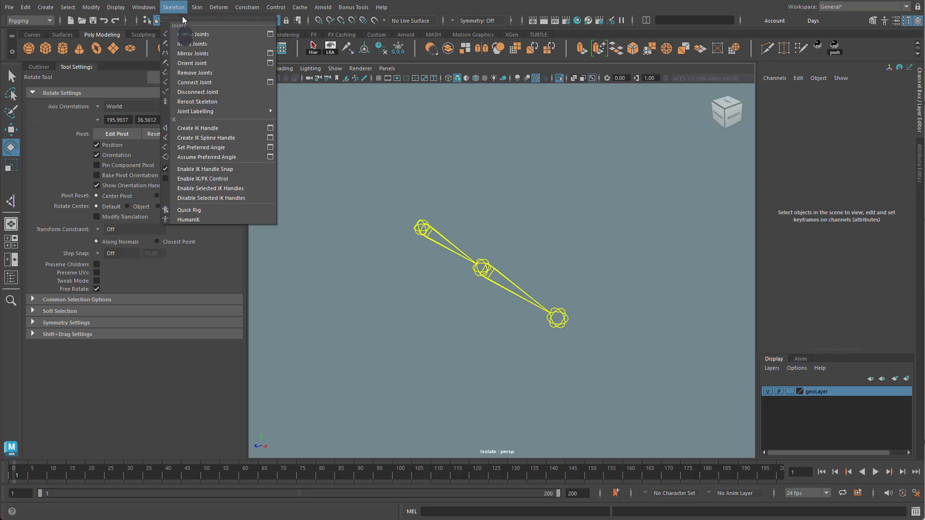
click(255, 128)
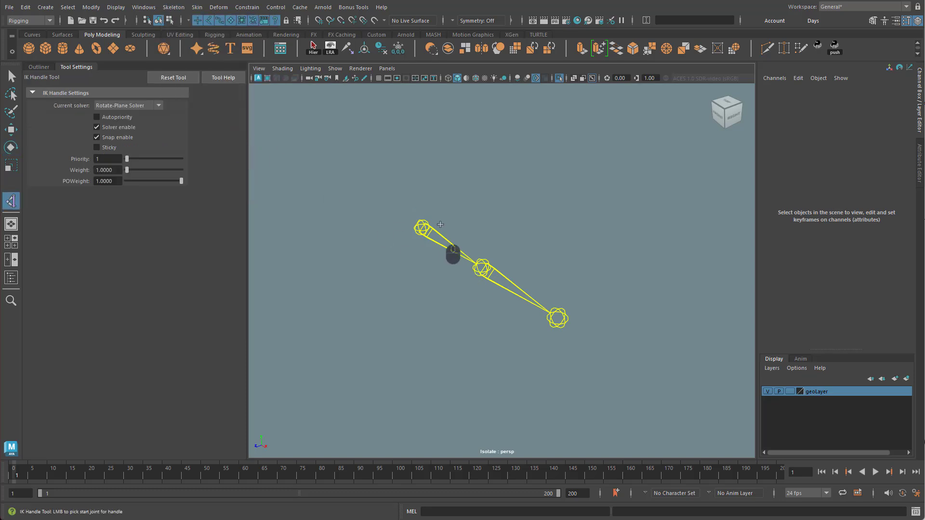
click(421, 226)
click(561, 316)
Try moving the new IK handle along X to about 3.05 to test the elbow bend, and undo the move.
key(e)
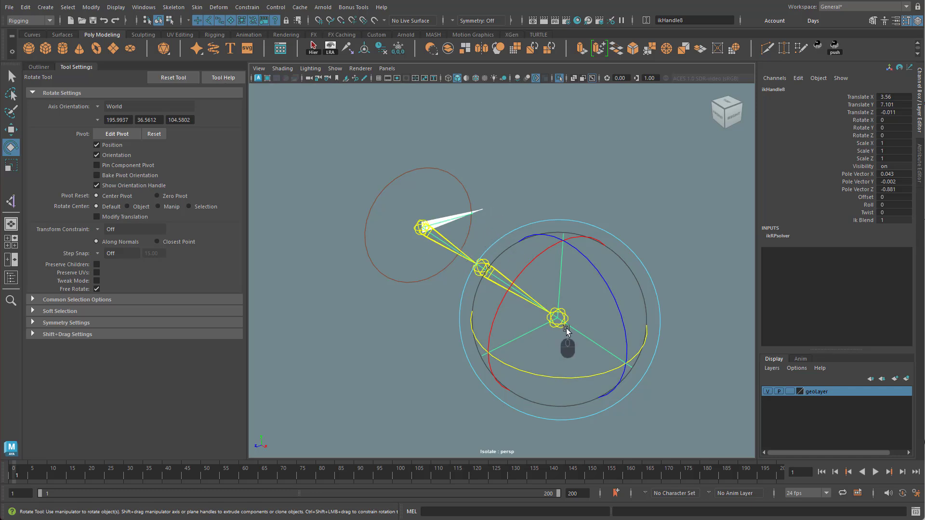
key(w)
drag(612, 359, 558, 318)
alt+drag(463, 254, 553, 295)
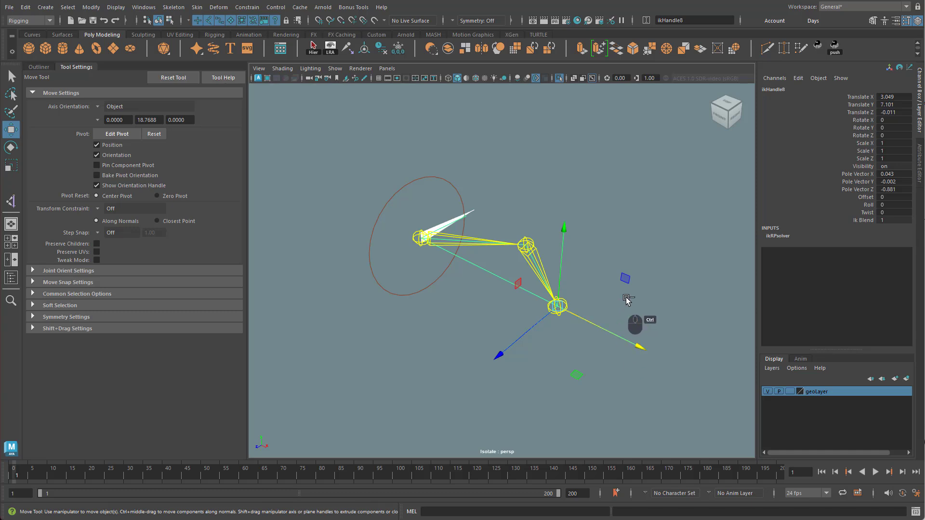
key(ctrl+z)
Deselect the IK handle and exit isolation of the IK chain to show the whole character.
alt+drag(505, 286, 586, 309)
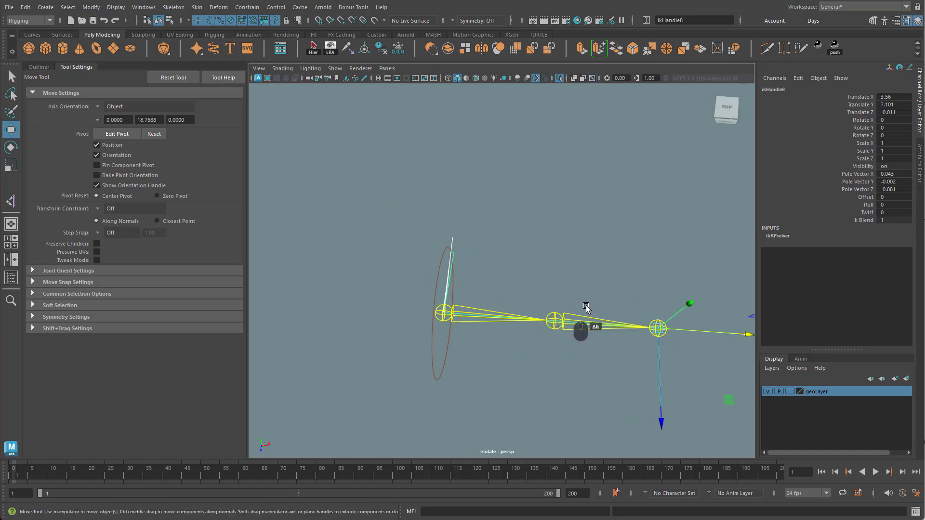
alt+middle_drag(613, 317, 521, 307)
alt+drag(521, 307, 540, 293)
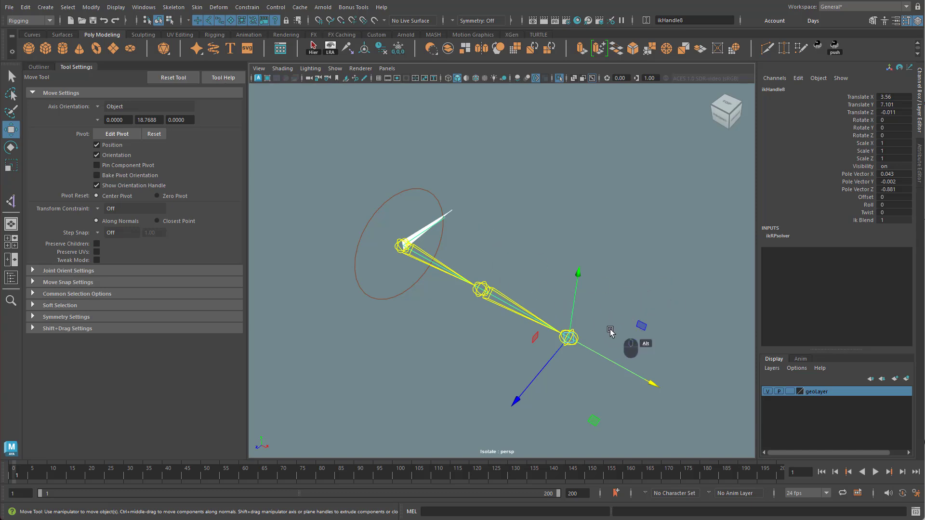
alt+middle_drag(624, 322, 539, 322)
alt+right_drag(539, 322, 627, 349)
click(633, 270)
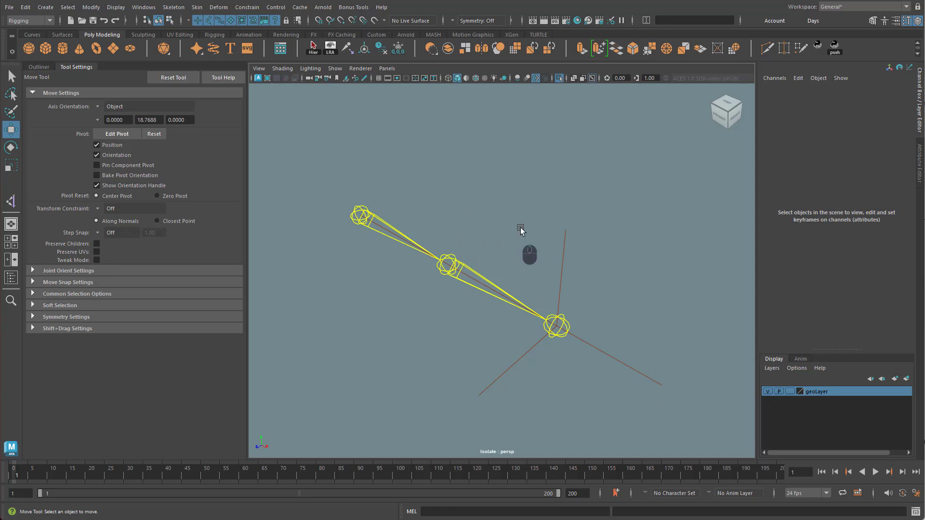
alt+right_drag(518, 334, 498, 302)
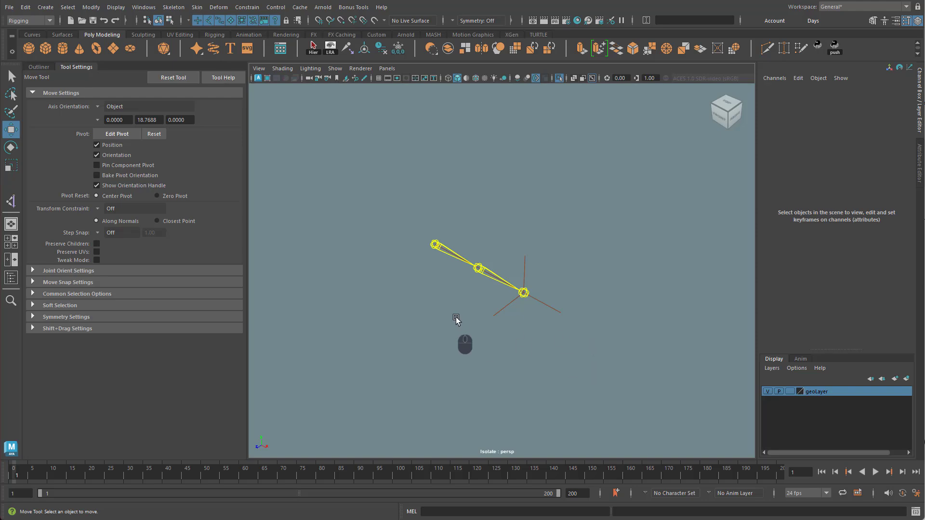
key(shift+i)
alt+drag(455, 319, 577, 330)
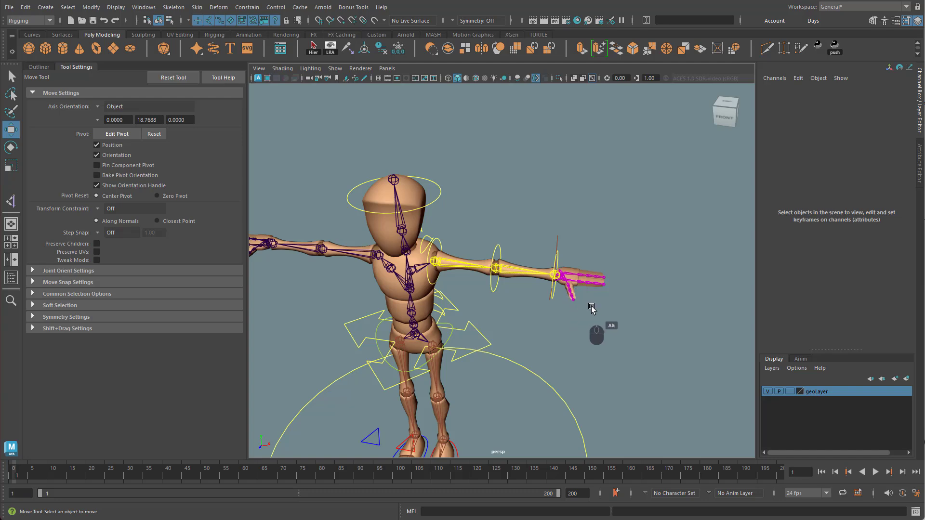
Switch to the top view and frame the character's left hand and wrist.
alt+drag(577, 260, 517, 354)
key(space)
alt+middle_drag(651, 315, 547, 367)
alt+right_drag(547, 367, 533, 320)
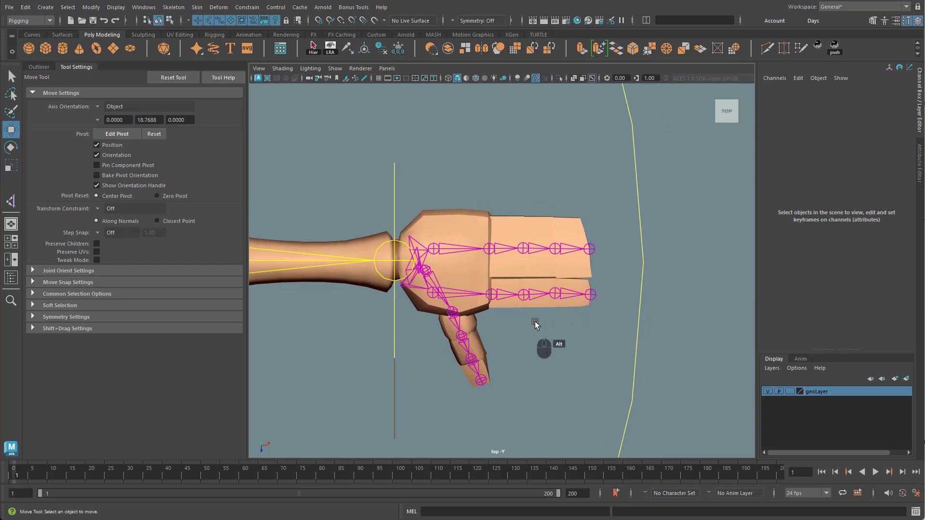
alt+middle_drag(657, 331, 596, 319)
alt+right_drag(595, 319, 665, 320)
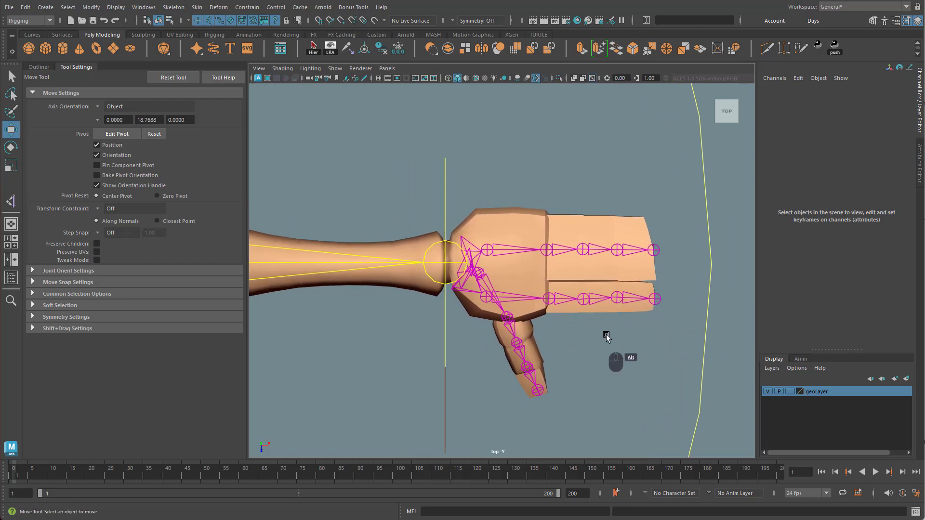
alt+middle_drag(607, 337, 547, 336)
alt+right_drag(548, 336, 633, 340)
alt+middle_drag(633, 341, 618, 332)
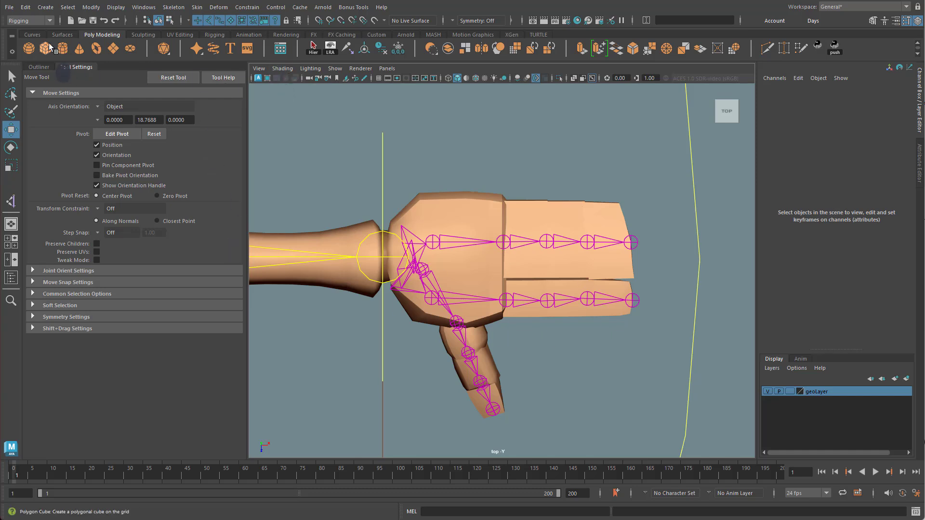
Draw a 3 Cubic EP curve from the wrist around the thumb and along the outside of the adjacent finger.
click(30, 35)
click(64, 50)
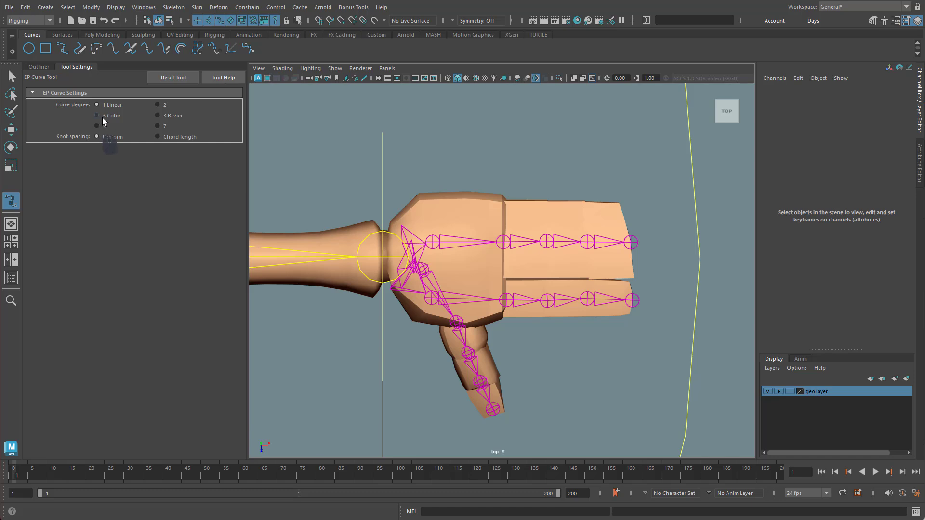
click(387, 290)
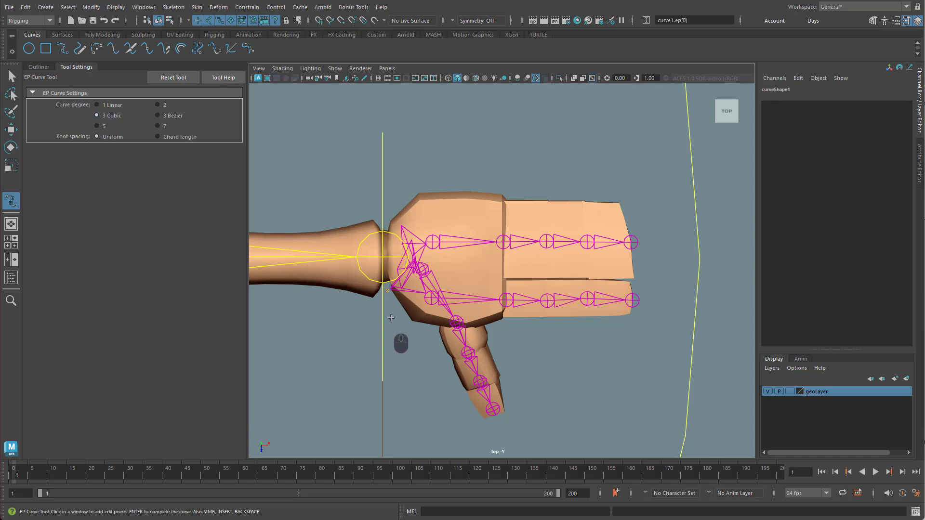
click(414, 343)
mouse_move(416, 348)
mouse_down()
mouse_move(428, 393)
mouse_move(434, 382)
mouse_move(416, 341)
mouse_move(420, 354)
mouse_move(406, 341)
mouse_up()
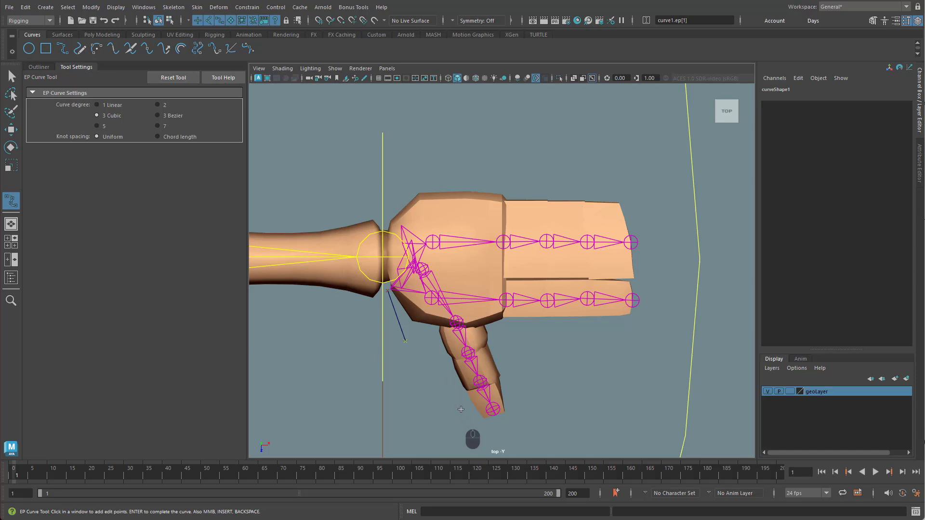
drag(461, 409, 520, 393)
drag(515, 344, 558, 337)
click(614, 339)
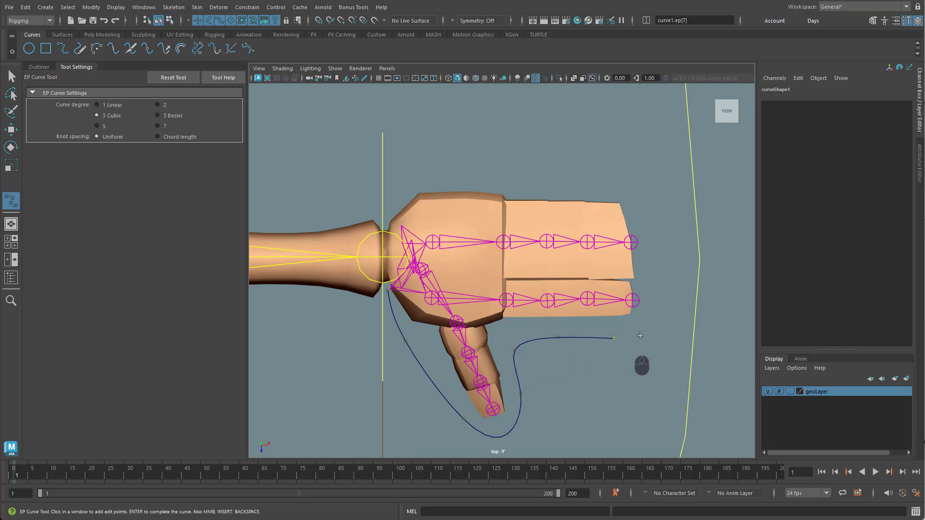
Finish the EP curve around the fingertips and the hand's upper side, ending it at its starting point by the wrist.
click(658, 310)
click(652, 215)
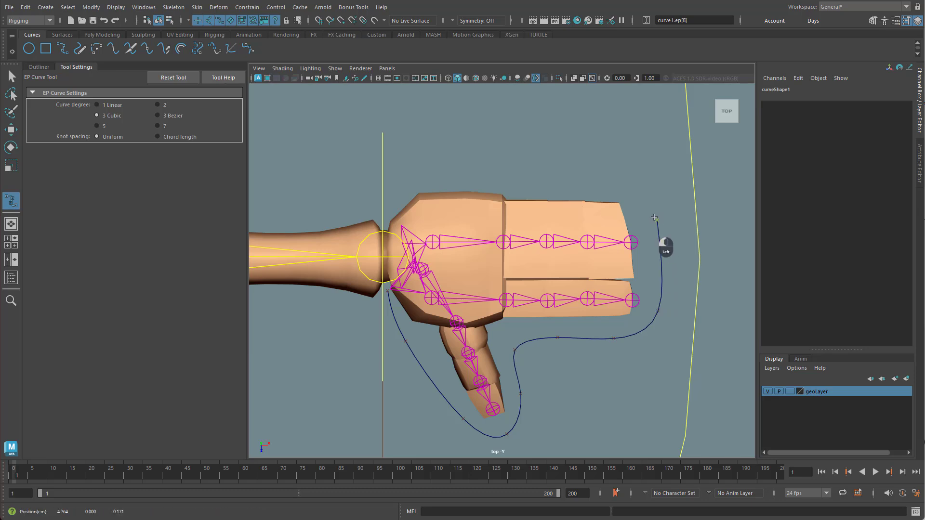
drag(598, 167, 597, 170)
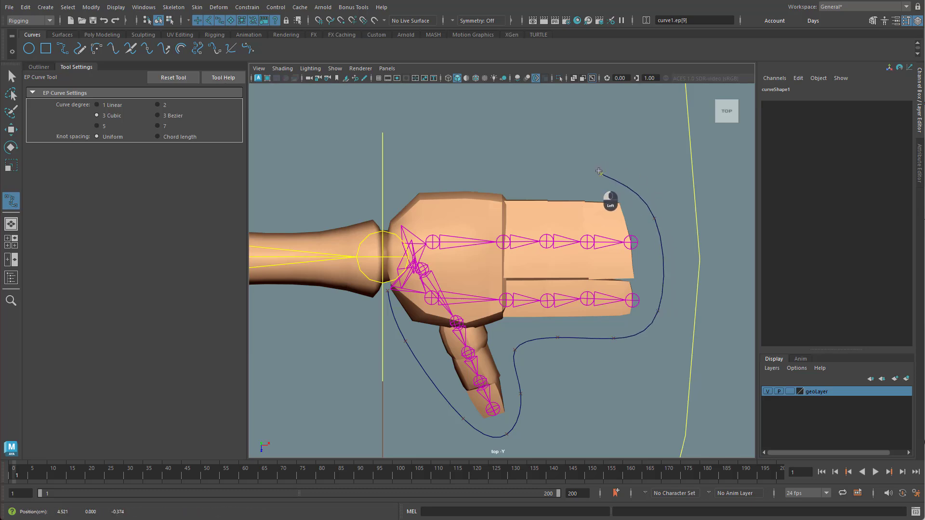
click(428, 174)
click(389, 187)
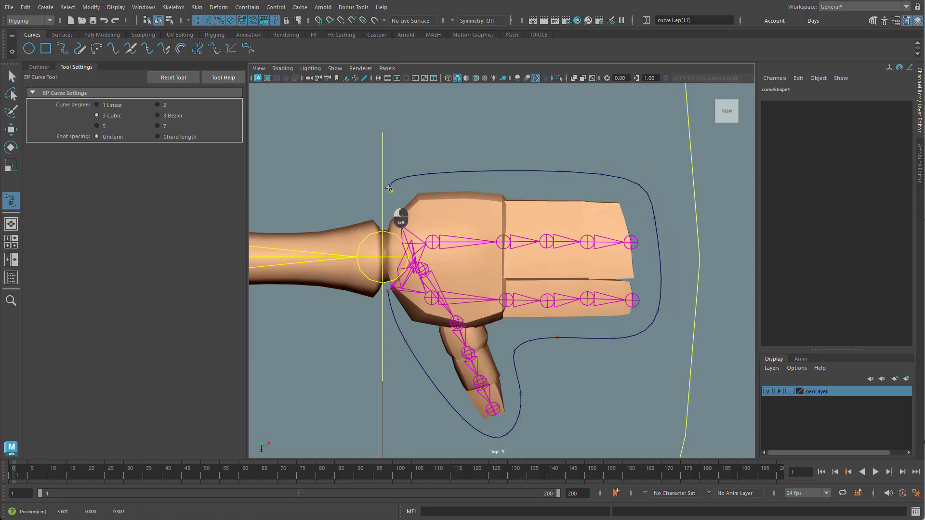
drag(386, 193, 391, 289)
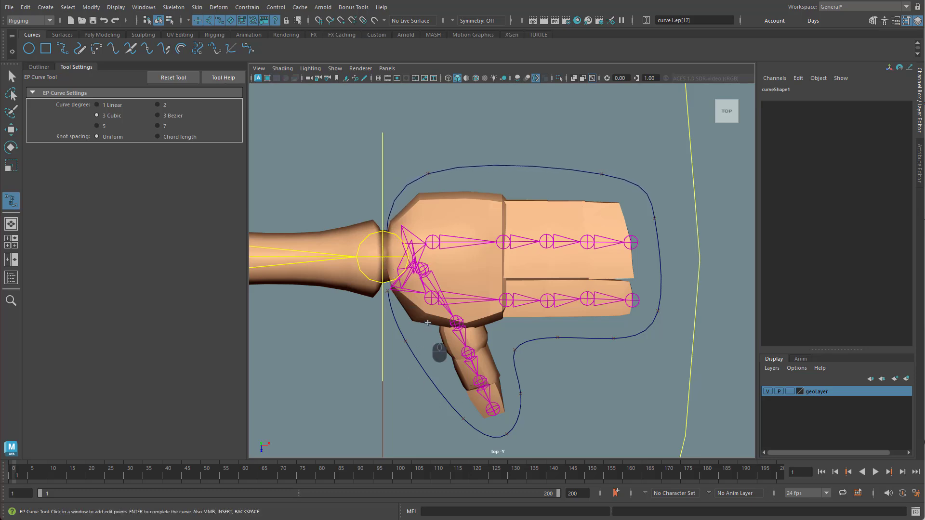
key(Return)
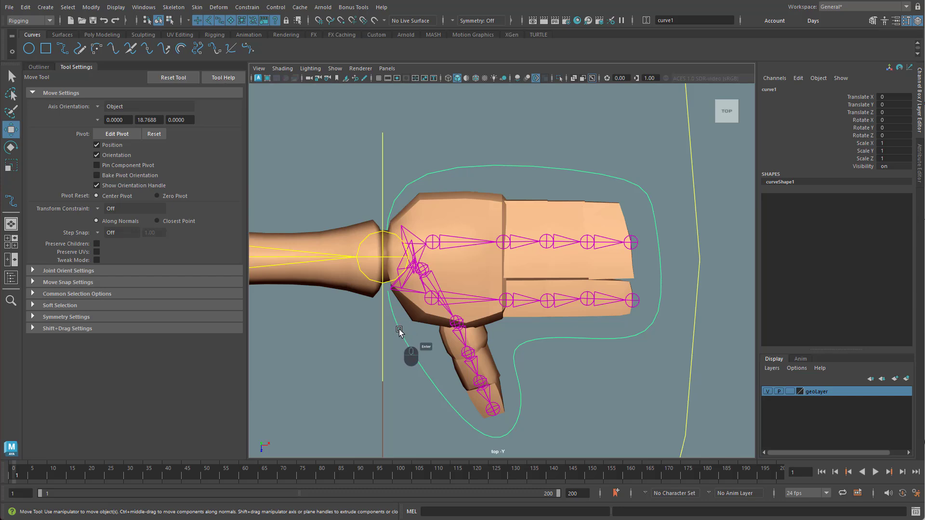
Show the hand curve's control vertices and move the ones around the fingertips to even out the rounded end.
alt+right_drag(400, 332, 456, 328)
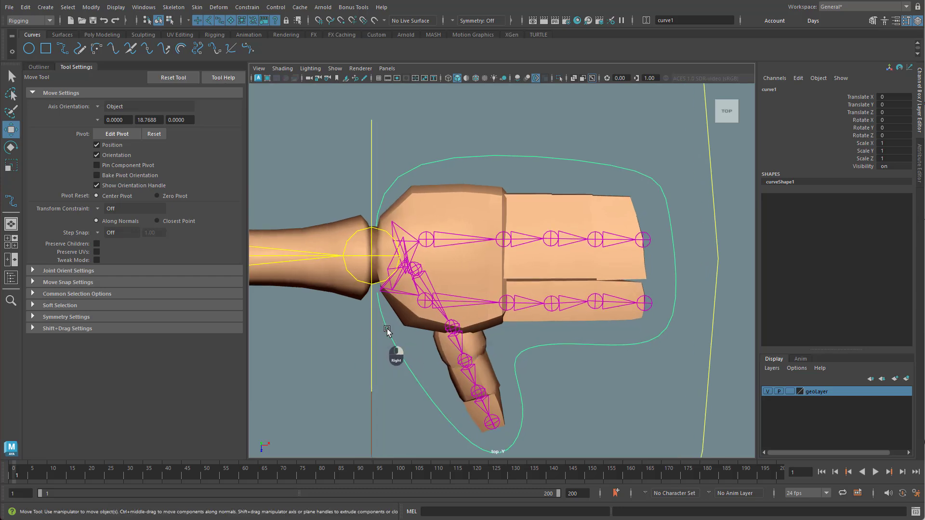
right_click(387, 331)
right_drag(387, 332, 341, 332)
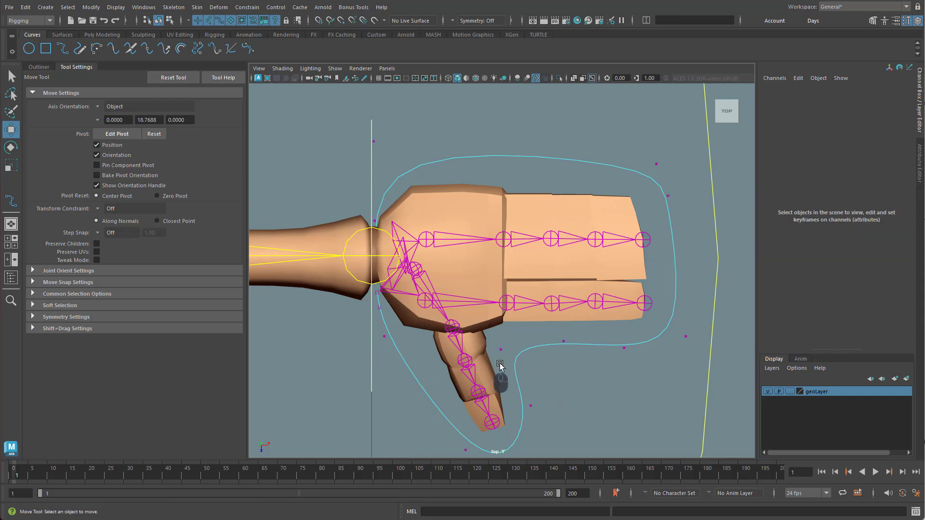
right_click(397, 349)
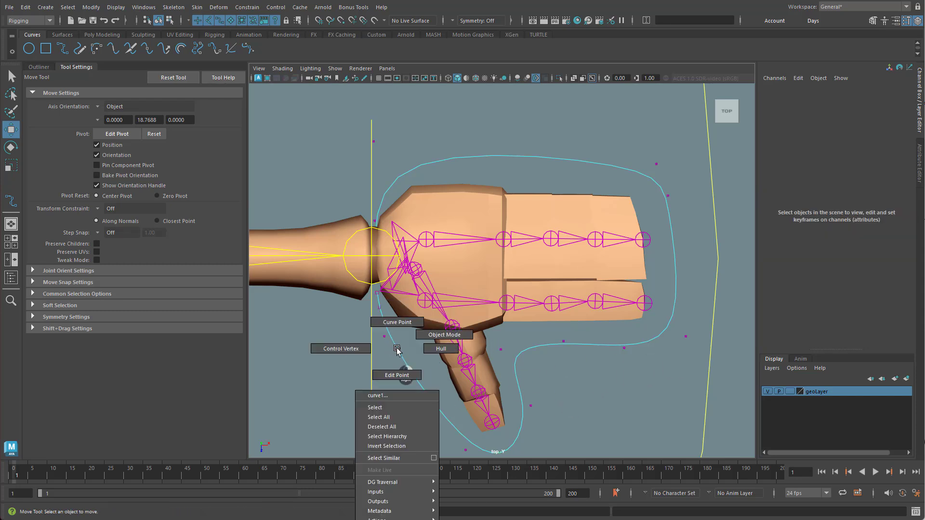
right_drag(402, 354, 352, 354)
click(685, 337)
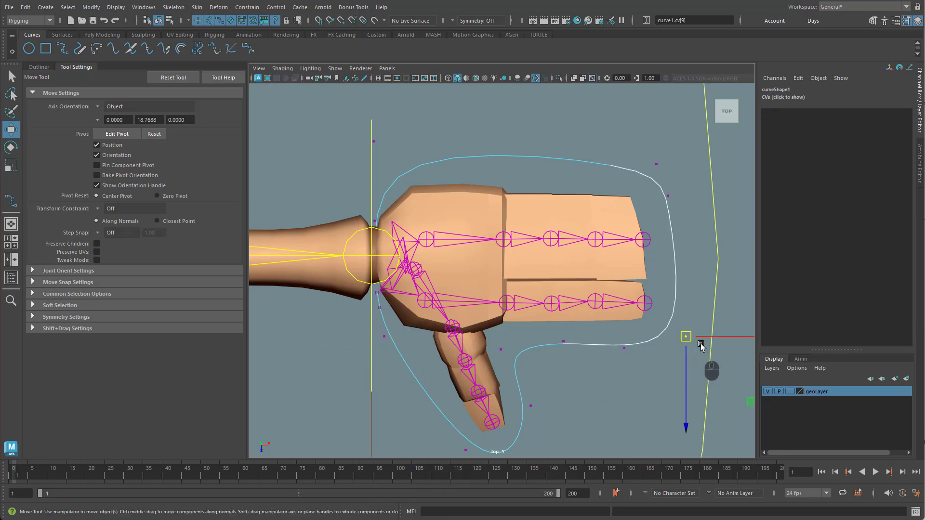
drag(689, 366, 690, 354)
drag(664, 188, 674, 204)
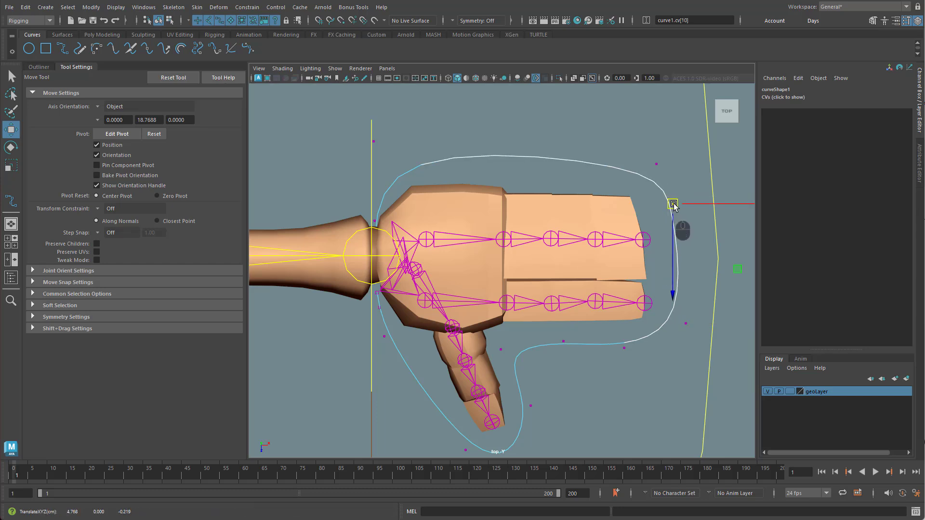
mouse_move(646, 151)
mouse_down()
mouse_move(664, 166)
mouse_move(624, 150)
mouse_move(658, 153)
mouse_up()
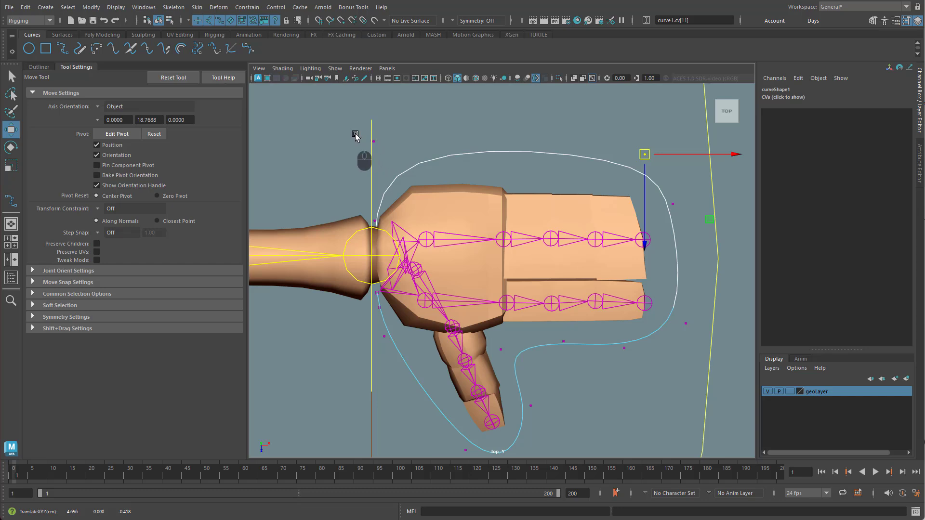
Adjust the control vertices near the wrist to smooth the hand curve's upper corner and its start on the thumb side.
click(373, 141)
mouse_move(372, 142)
mouse_down()
mouse_move(350, 147)
mouse_move(361, 154)
mouse_up()
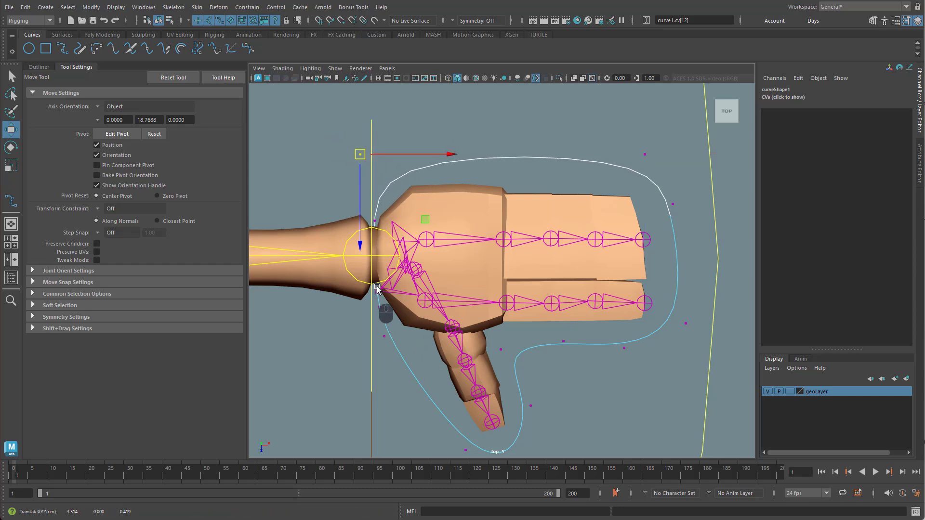
drag(378, 293, 378, 351)
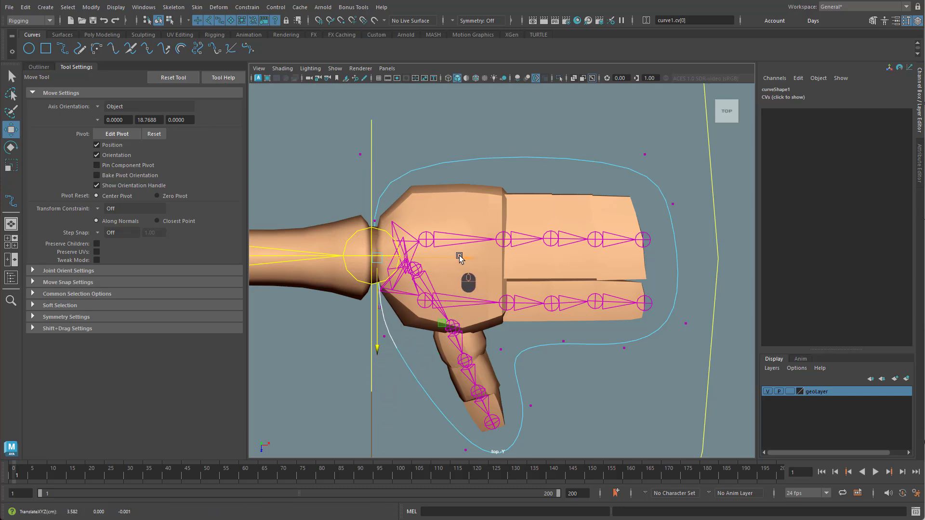
drag(459, 257, 459, 258)
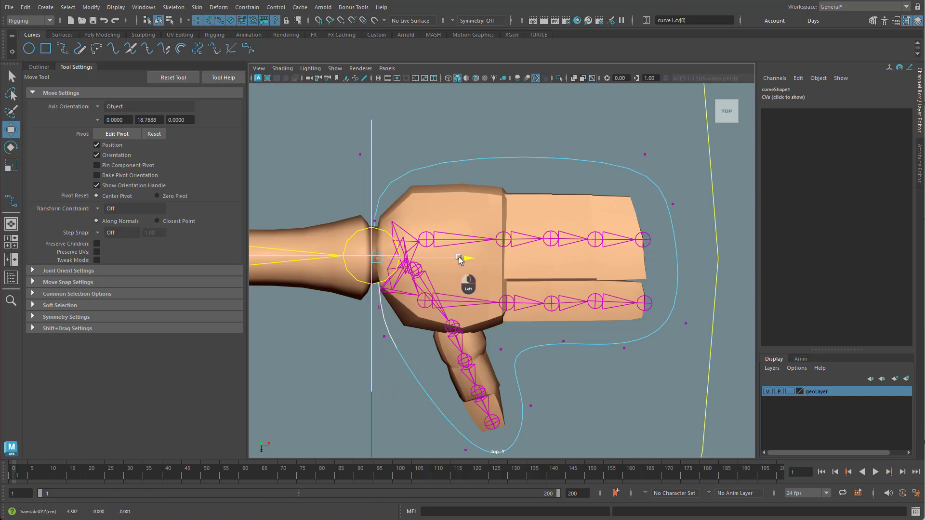
click(381, 308)
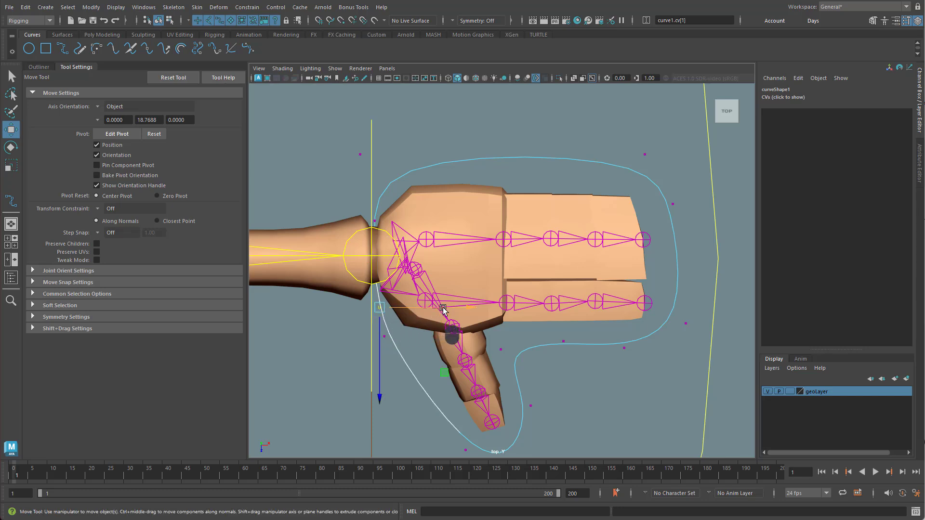
drag(443, 309, 435, 310)
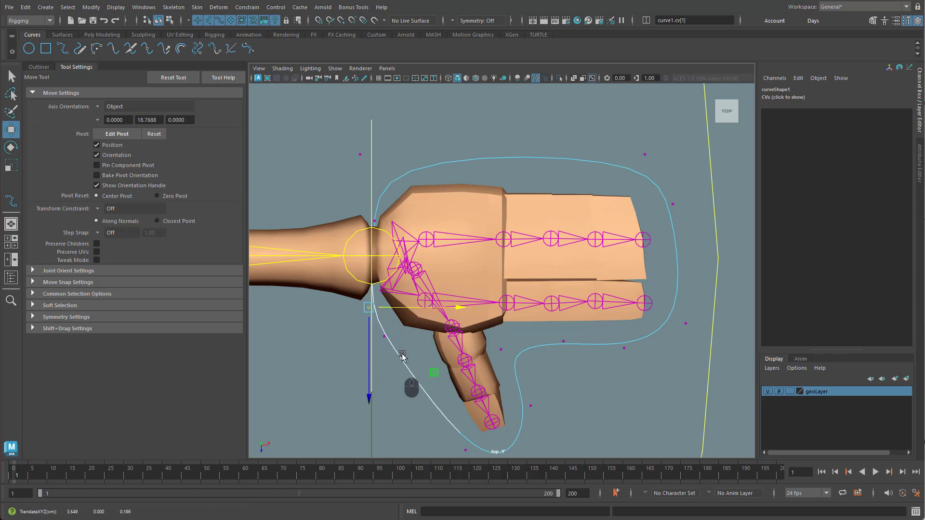
Reposition the control vertices below the lower finger and around the thumb so the curve follows the hand with even clearance.
alt+middle_drag(606, 410, 612, 380)
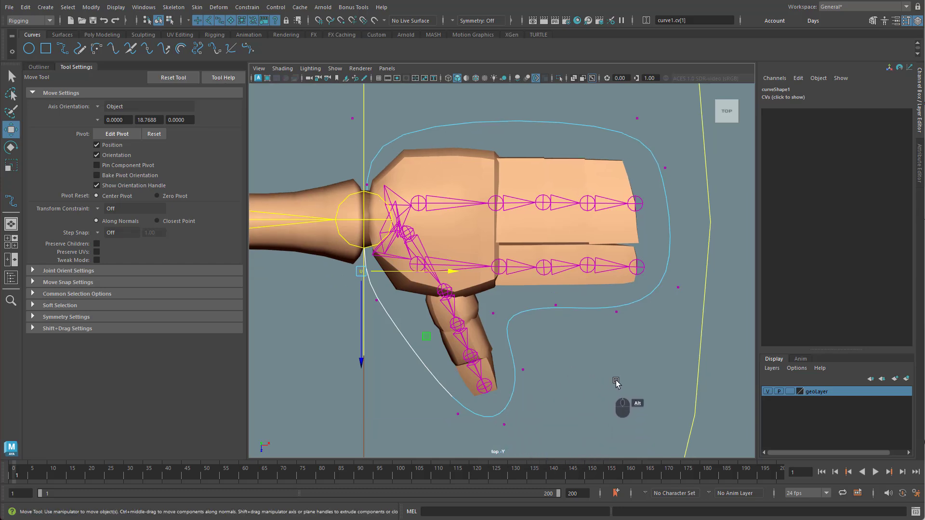
drag(605, 304, 635, 314)
click(555, 305)
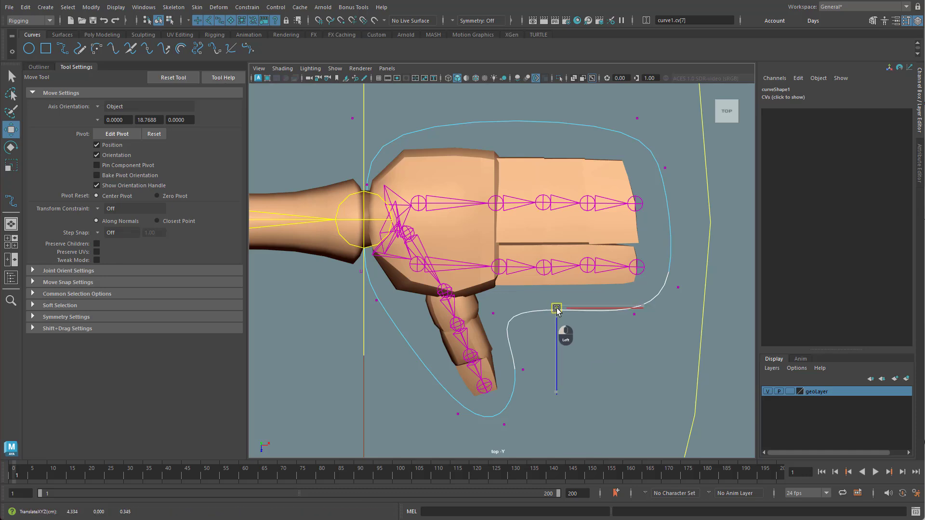
mouse_move(484, 305)
mouse_down()
mouse_move(510, 322)
mouse_move(498, 314)
mouse_up()
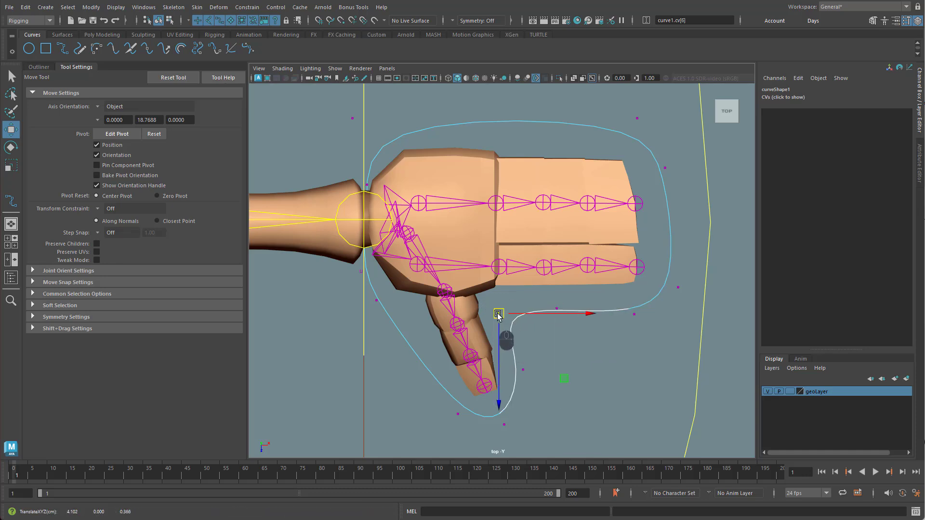
drag(523, 361, 522, 386)
drag(519, 353, 532, 383)
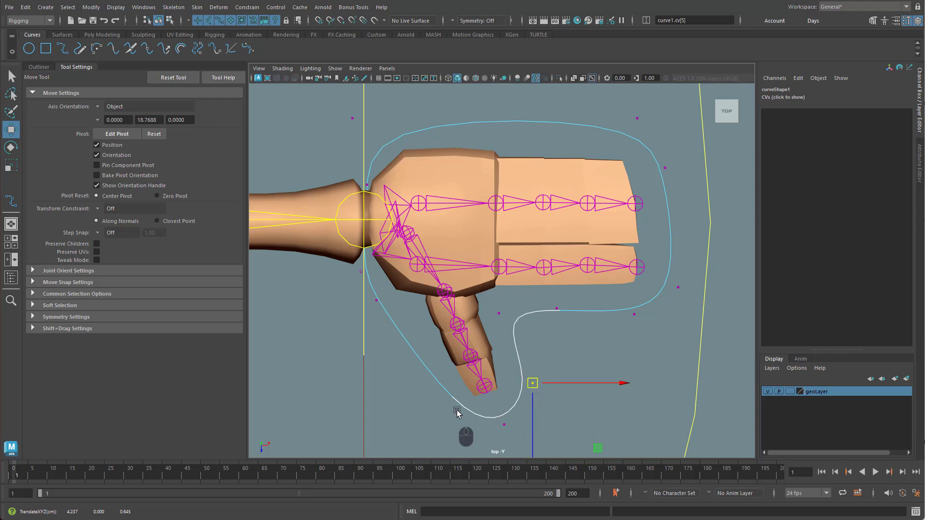
drag(440, 409, 476, 426)
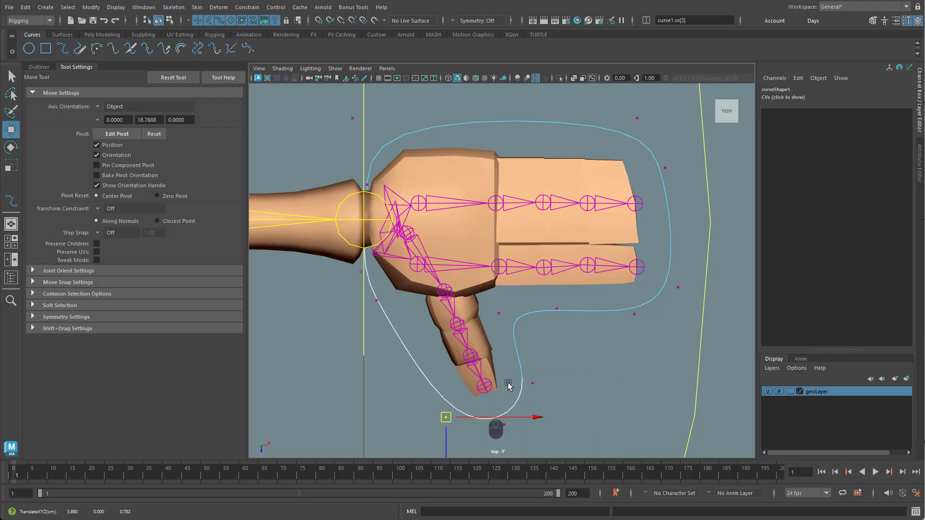
Leave component editing on the hand curve and switch from the top view to the perspective view.
alt+right_drag(496, 429, 464, 331)
alt+drag(457, 316, 455, 297)
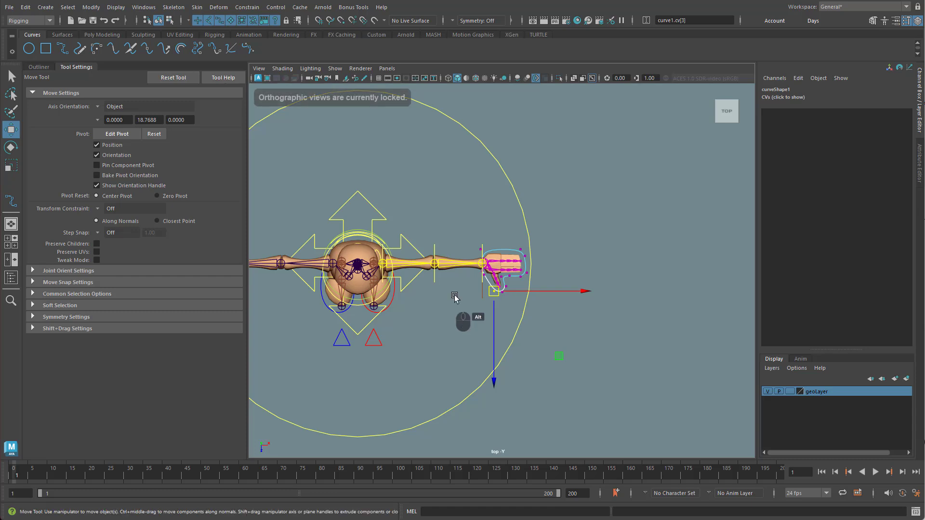
alt+right_drag(534, 273, 797, 275)
alt+right_drag(465, 318, 645, 314)
click(526, 383)
key(space)
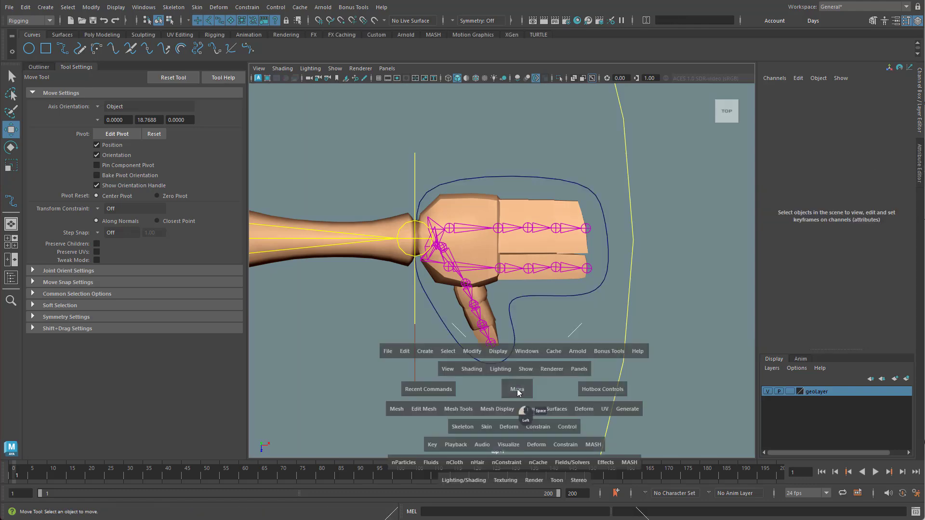
drag(517, 389, 524, 362)
alt+right_drag(589, 355, 561, 359)
alt+drag(561, 359, 555, 333)
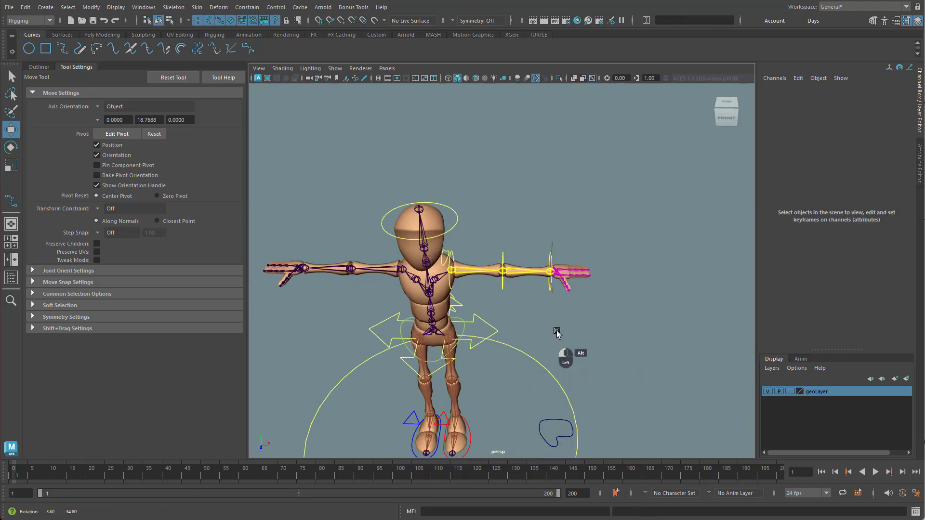
Center the hand curve's pivot and raise the curve toward the hand to a Translate Y of 4.825.
alt+right_drag(545, 413, 515, 401)
alt+middle_drag(514, 401, 503, 358)
alt+right_drag(502, 358, 607, 384)
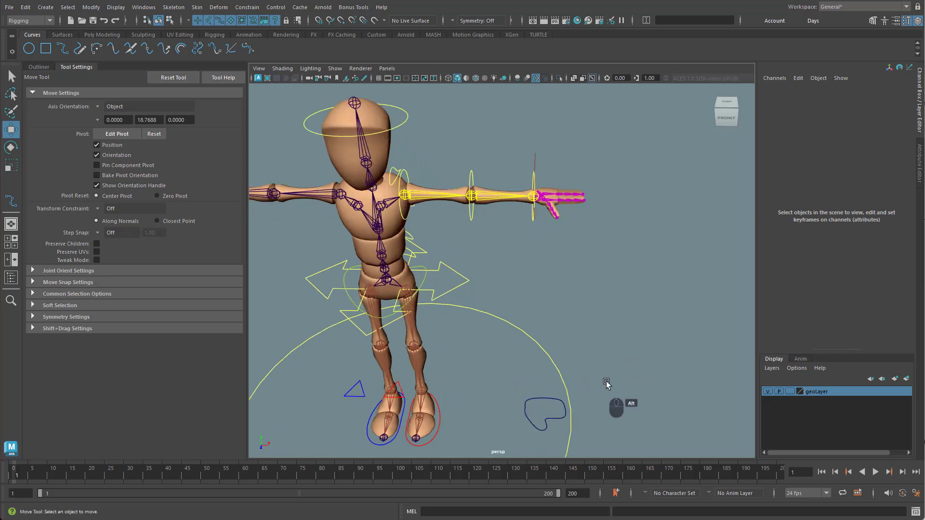
alt+middle_drag(607, 384, 583, 345)
click(533, 390)
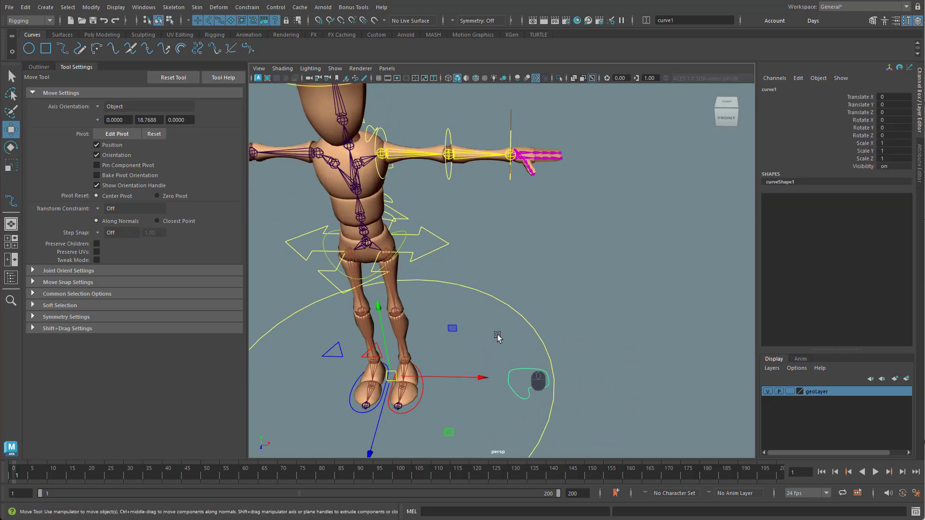
click(102, 35)
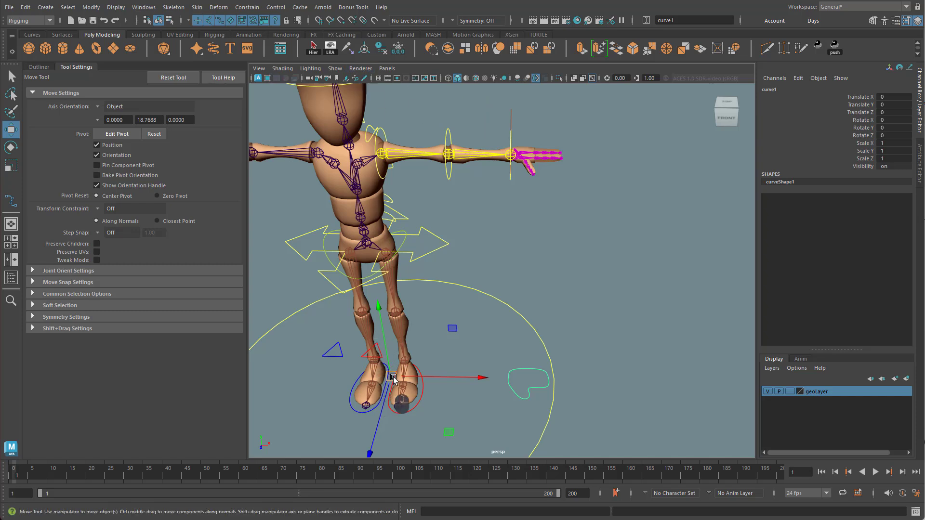
click(364, 50)
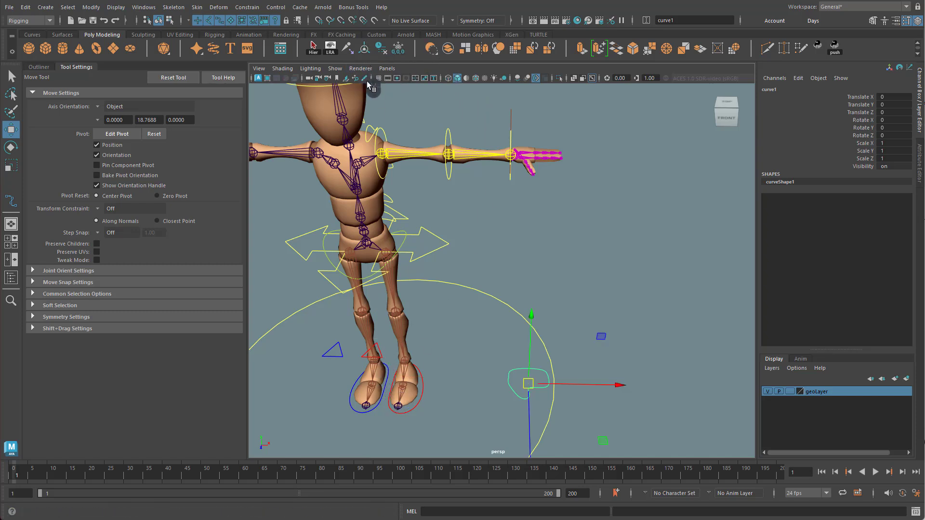
drag(528, 352, 553, 210)
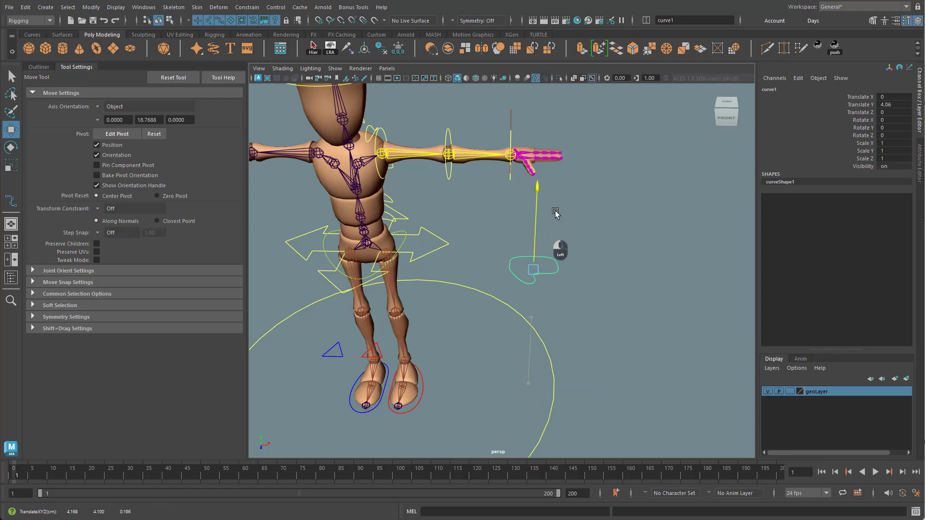
alt+right_drag(562, 204, 654, 206)
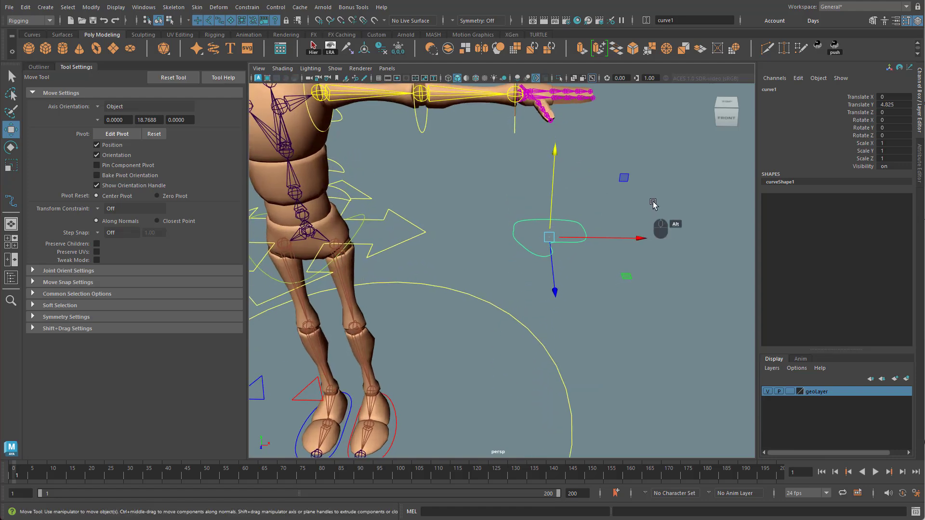
Hide geoLayer and snap the hand curve vertically to the wrist joint's height, at a Translate Y of 7.101.
click(768, 391)
alt+drag(615, 186, 613, 291)
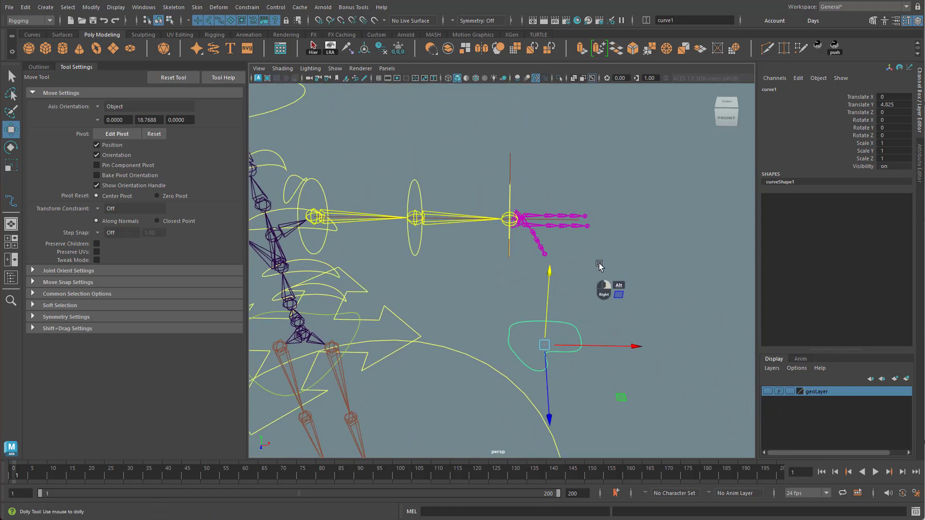
alt+right_drag(605, 285, 647, 265)
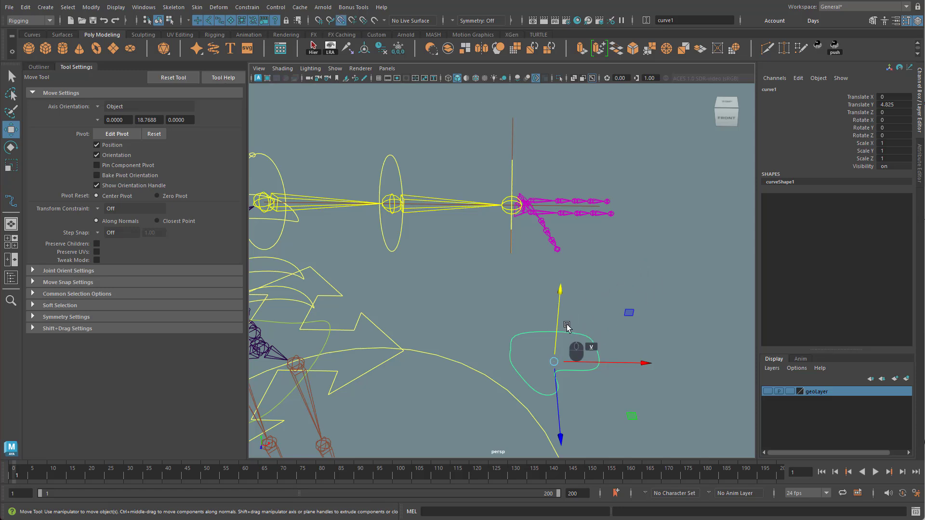
key(v)
drag(557, 326, 512, 209)
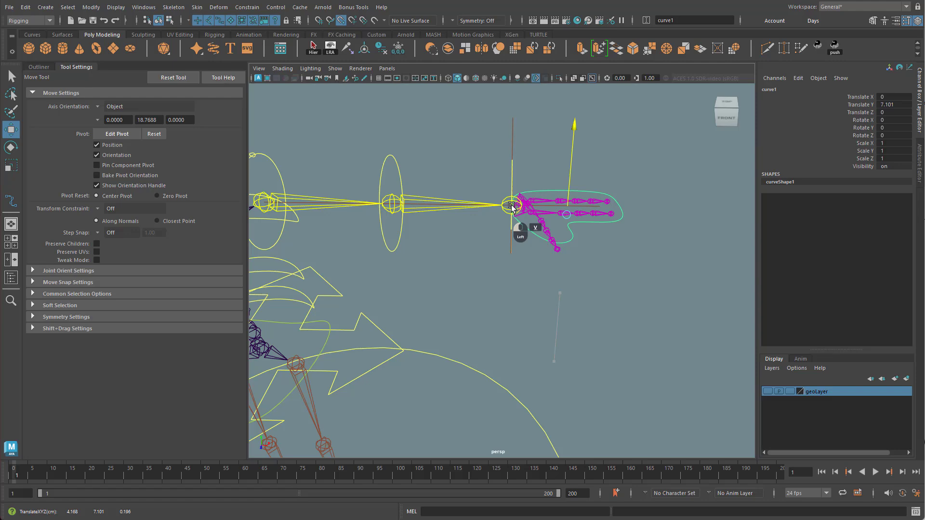
Snap the hand curve's pivot point onto the left wrist joint.
alt+drag(562, 337, 581, 303)
alt+right_drag(580, 304, 562, 316)
alt+drag(562, 316, 473, 283)
alt+middle_drag(473, 283, 549, 263)
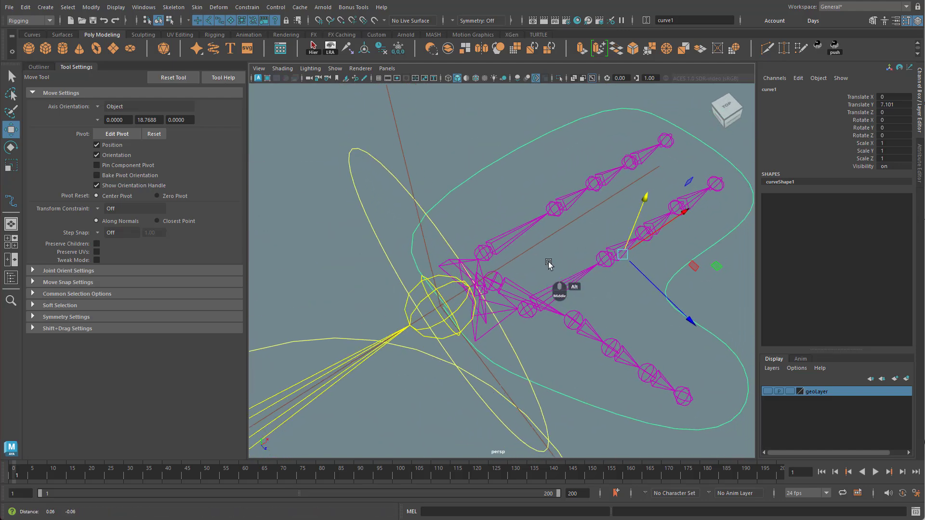
alt+drag(548, 263, 643, 182)
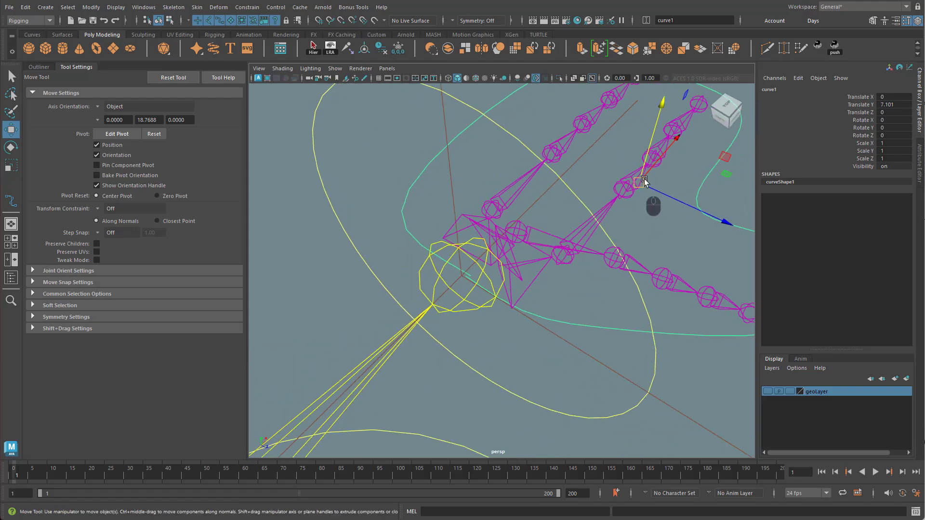
key(d)
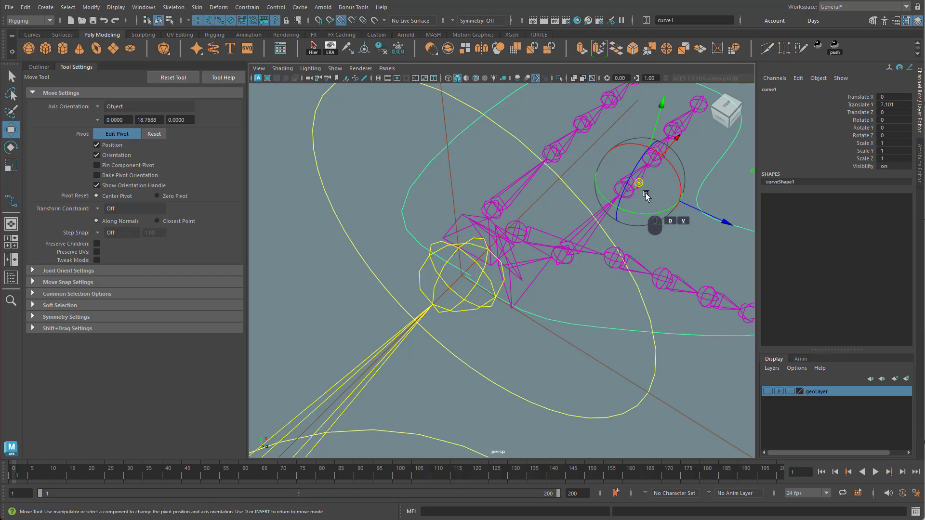
key(v)
drag(640, 183, 461, 287)
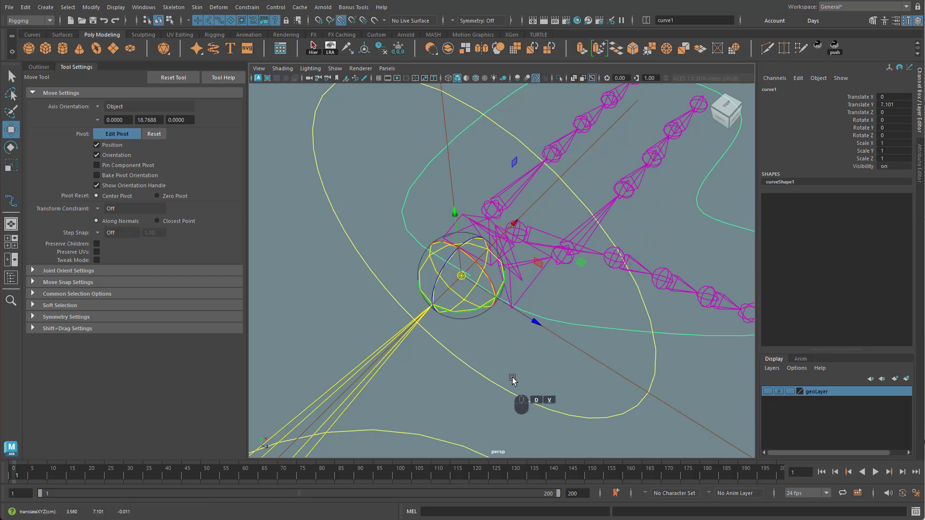
key(d)
key(v)
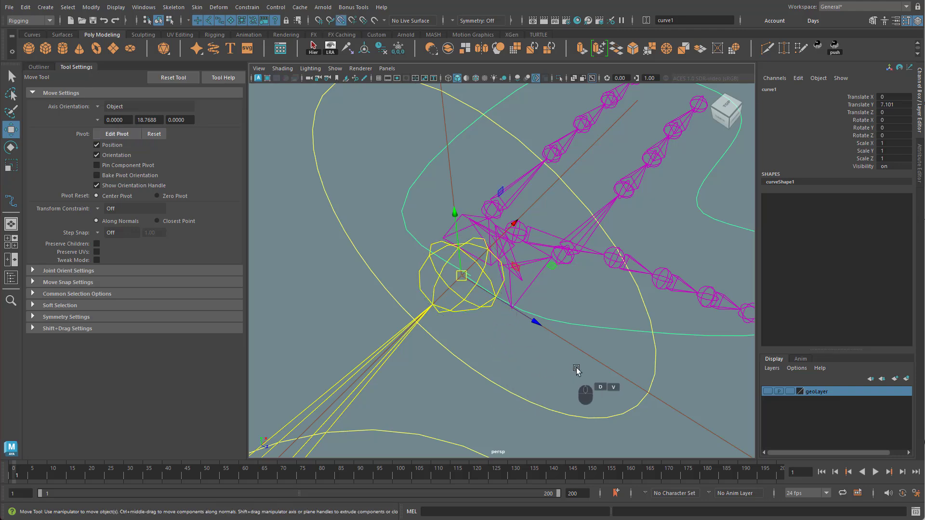
Freeze the hand curve's transformations.
alt+drag(550, 361, 463, 371)
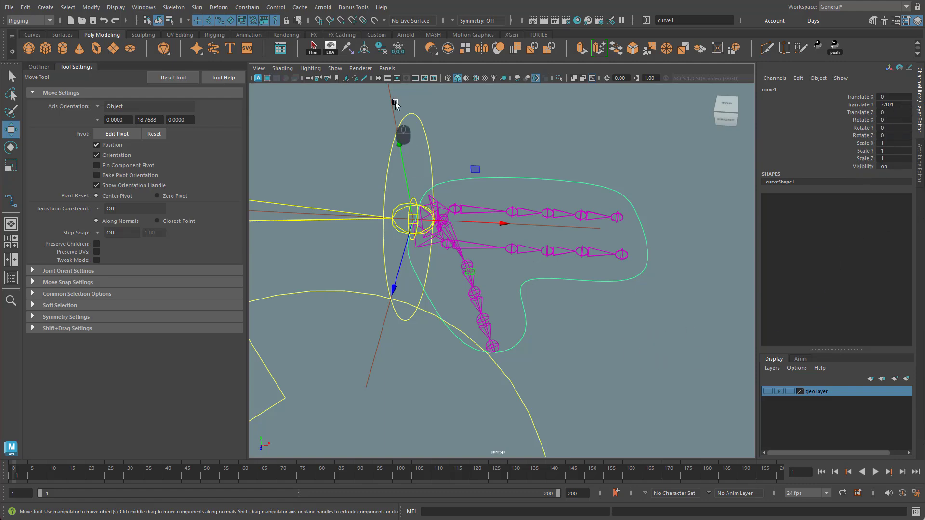
click(396, 46)
alt+right_drag(620, 328, 477, 318)
mouse_move(477, 317)
alt+mouse_down()
mouse_move(486, 306)
mouse_move(479, 303)
alt+mouse_up()
alt+middle_drag(479, 302, 545, 322)
alt+right_drag(540, 323, 498, 325)
alt+middle_drag(497, 325, 532, 338)
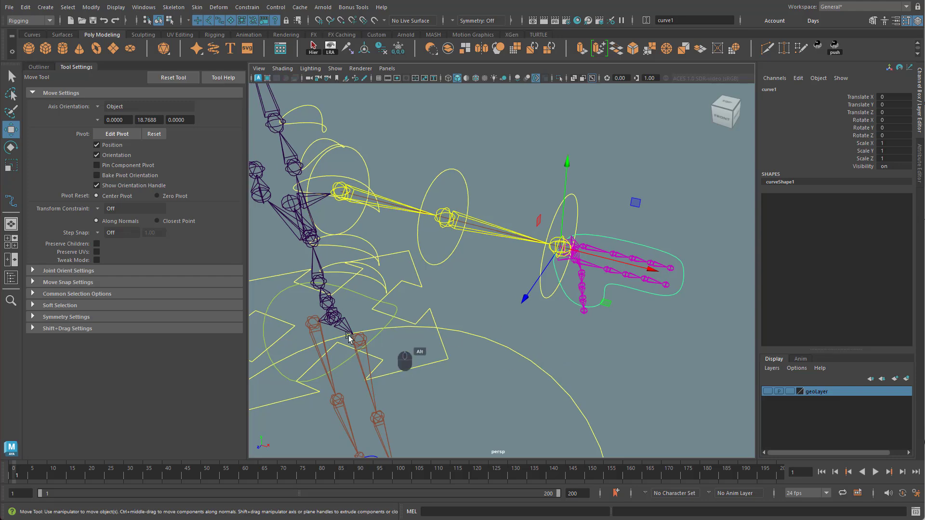
Rename the hand curve as L_ik_wrist_ctrl.
click(38, 67)
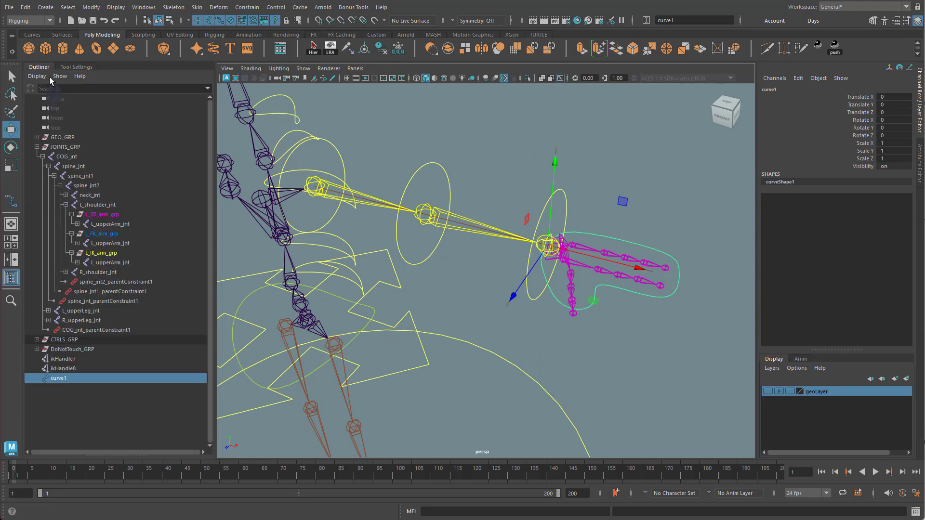
double_click(62, 380)
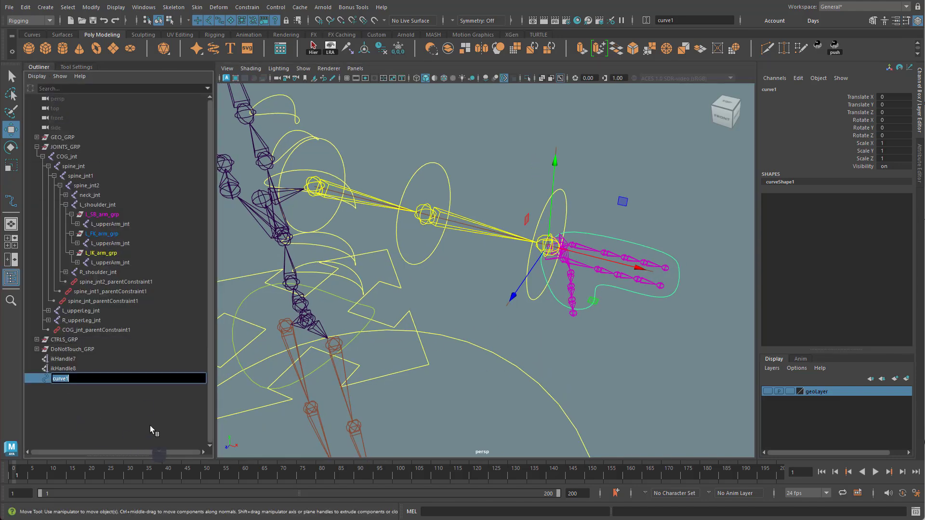
text(L_ik_wrist_ctrl)
key(Return)
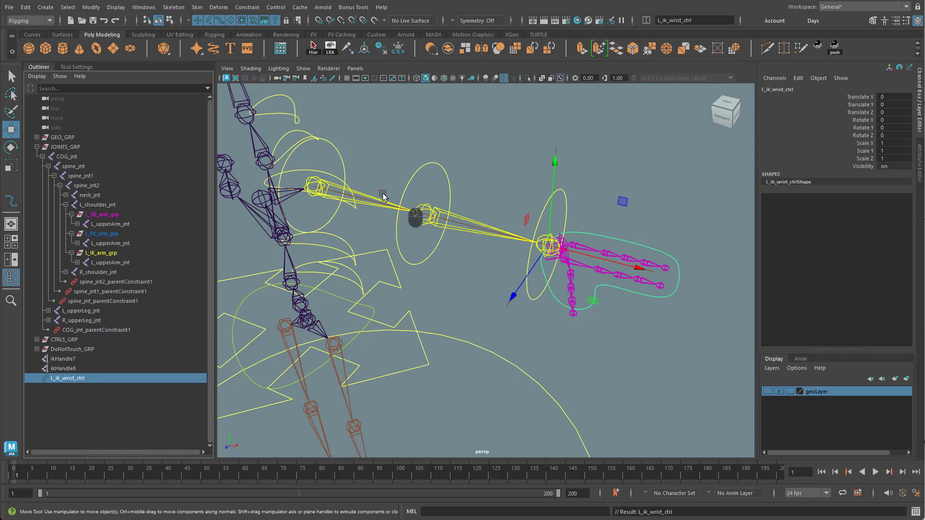
Duplicate the left knee pole control and snap the copy to the left elbow joint, at Translate 1.738, 3.944, -1.871.
alt+right_drag(519, 328, 482, 308)
alt+drag(482, 309, 469, 314)
alt+middle_drag(469, 314, 479, 320)
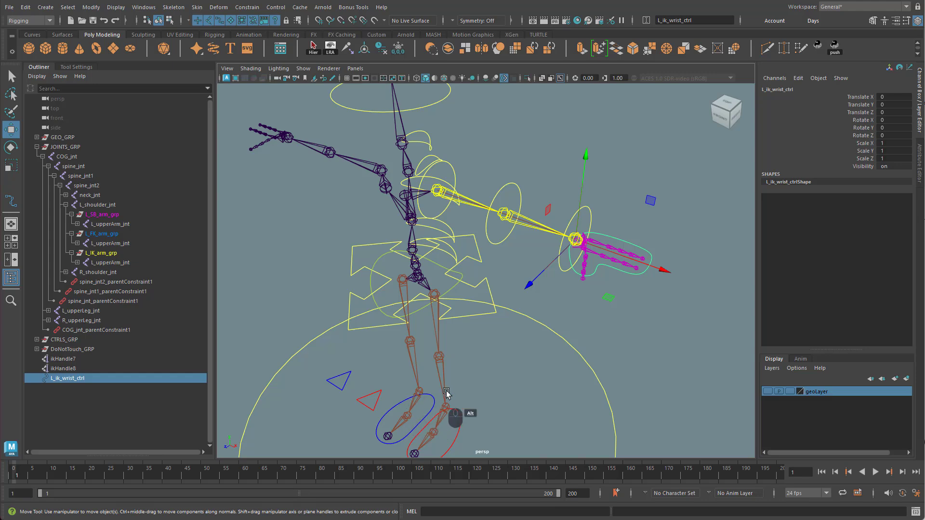
alt+drag(451, 398, 459, 391)
alt+middle_drag(510, 401, 528, 354)
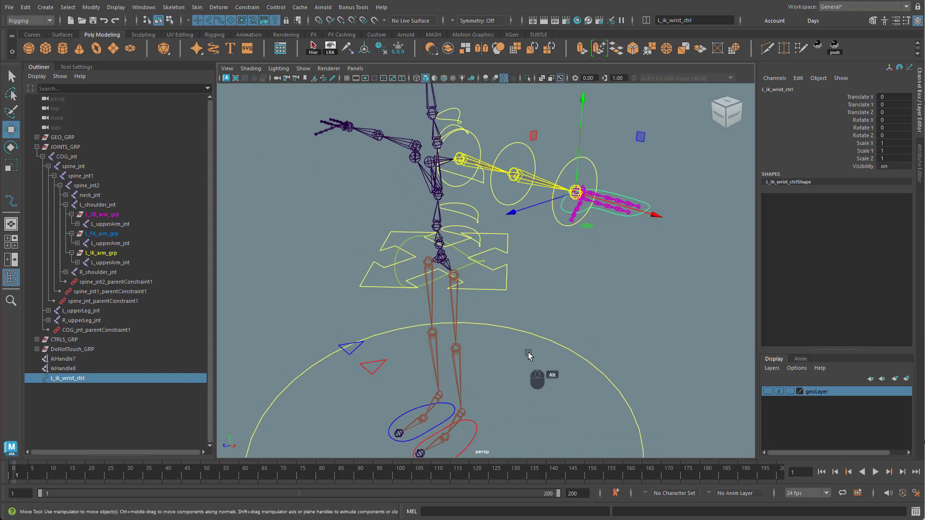
click(382, 360)
alt+right_drag(525, 347, 446, 358)
alt+drag(446, 359, 396, 366)
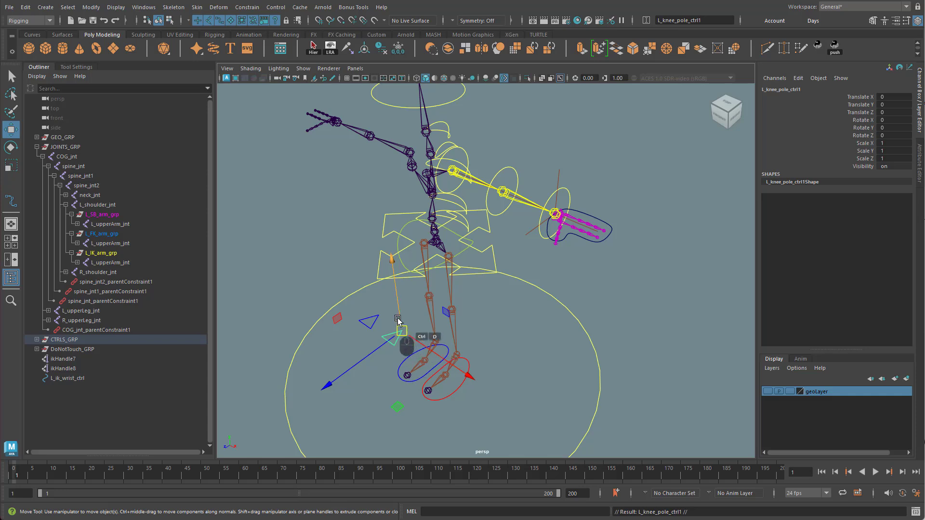
drag(399, 314, 398, 295)
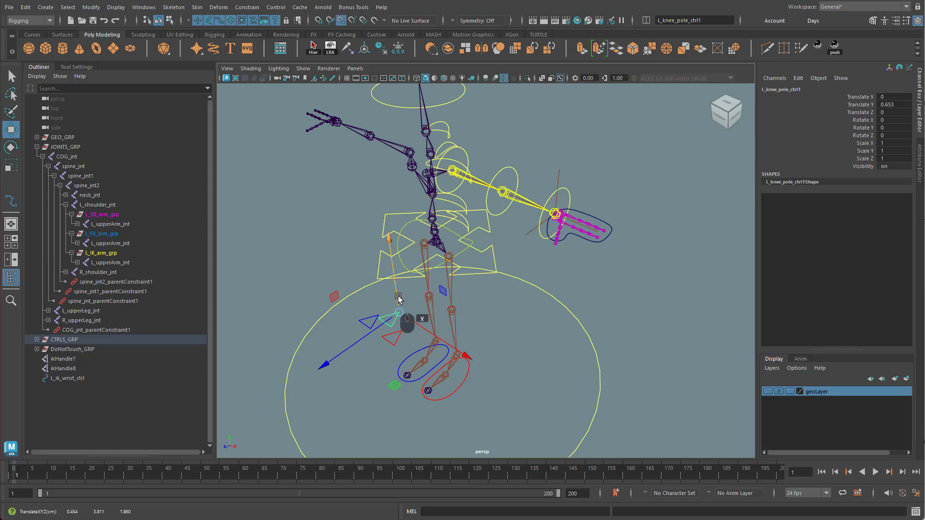
drag(398, 299, 519, 192)
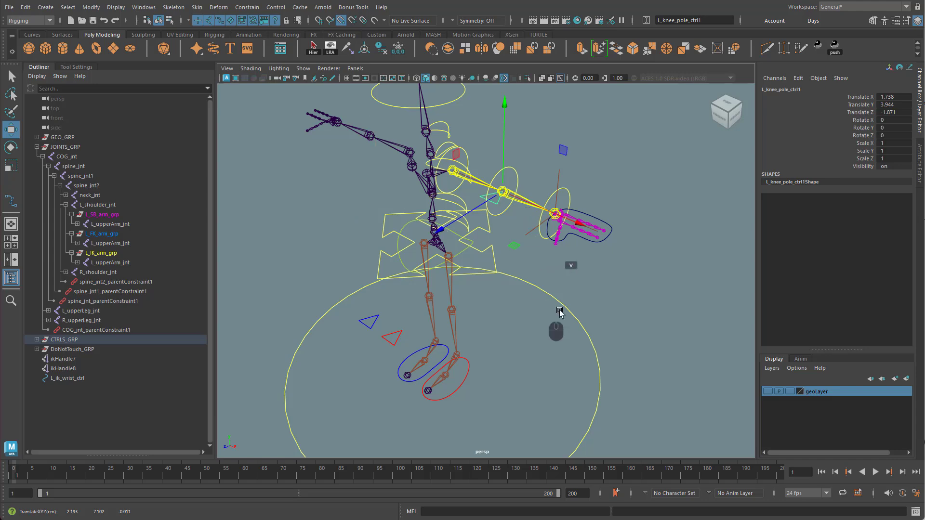
Move the duplicated pole control behind the elbow to Translate Z -3.617 and rotate it -180 degrees in X.
alt+drag(543, 310, 586, 318)
alt+middle_drag(586, 318, 520, 384)
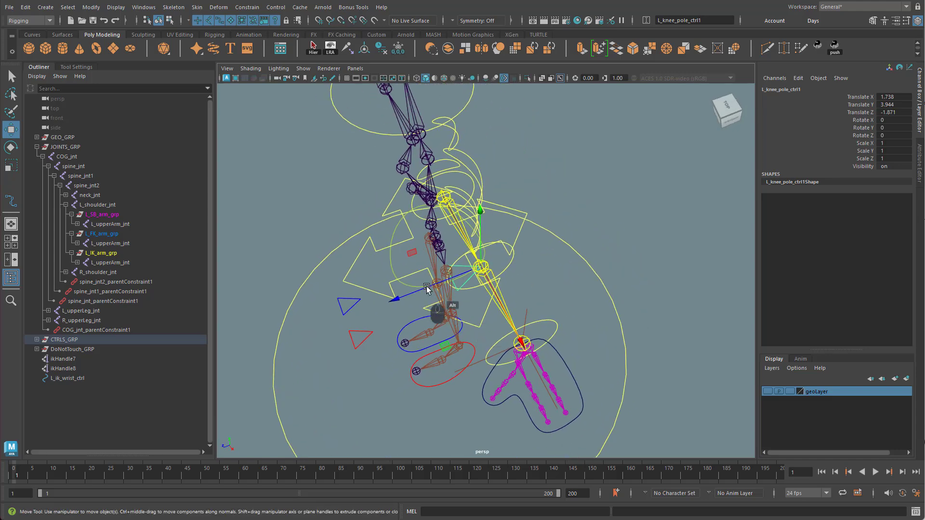
drag(421, 289, 539, 263)
alt+drag(539, 262, 547, 331)
key(e)
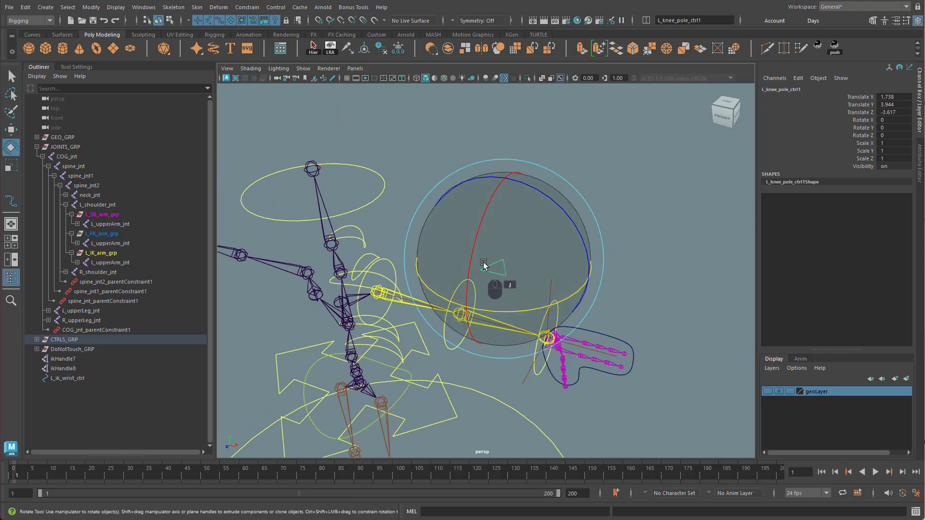
drag(471, 292, 542, 174)
alt+drag(542, 272, 531, 296)
key(w)
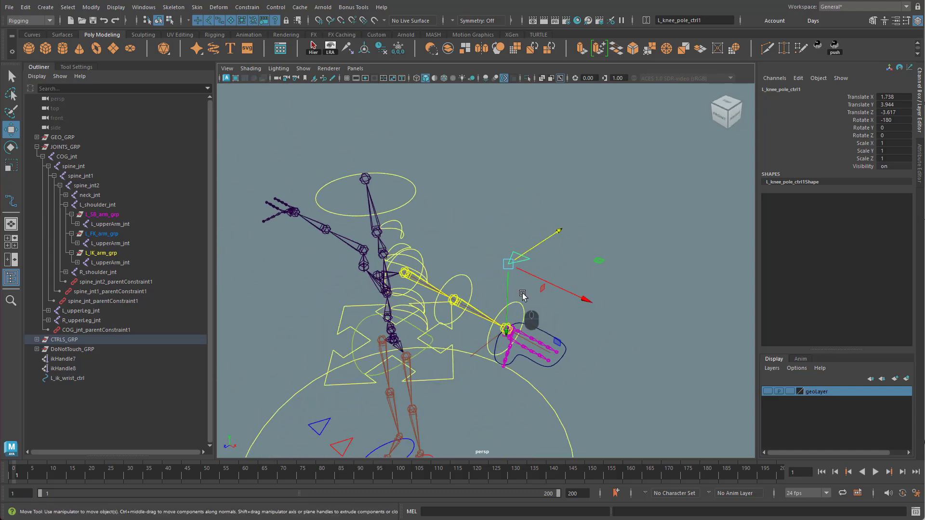
Unparent the duplicated pole control from its group and rename it L_elbow_pole_ctrl.
key(shift+p)
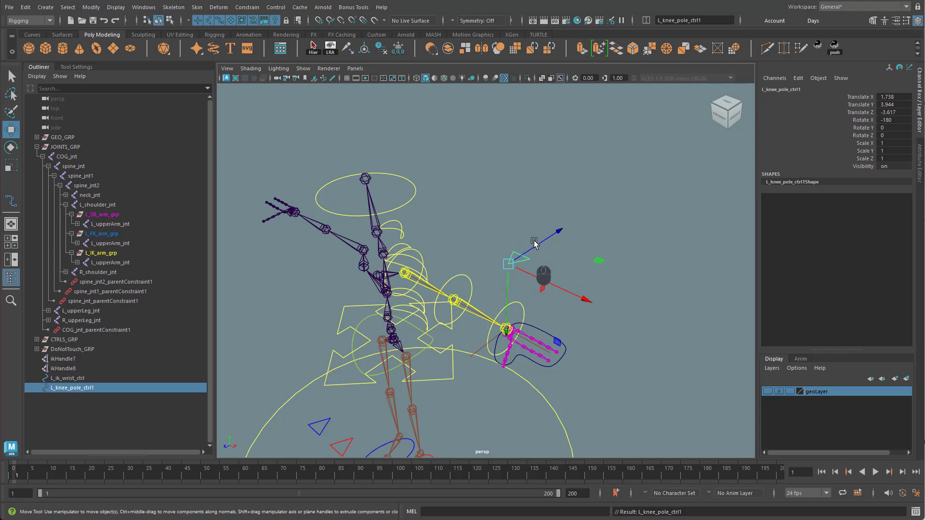
alt+drag(438, 444, 359, 393)
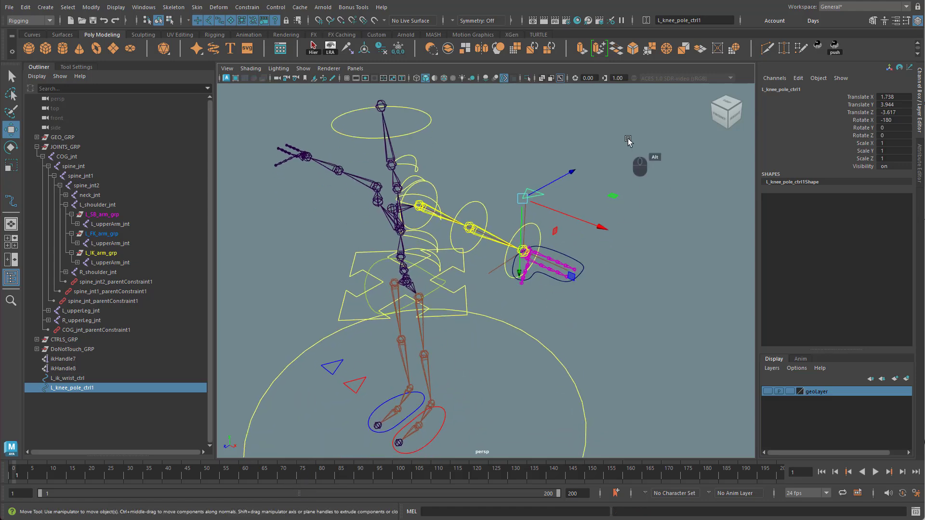
double_click(59, 389)
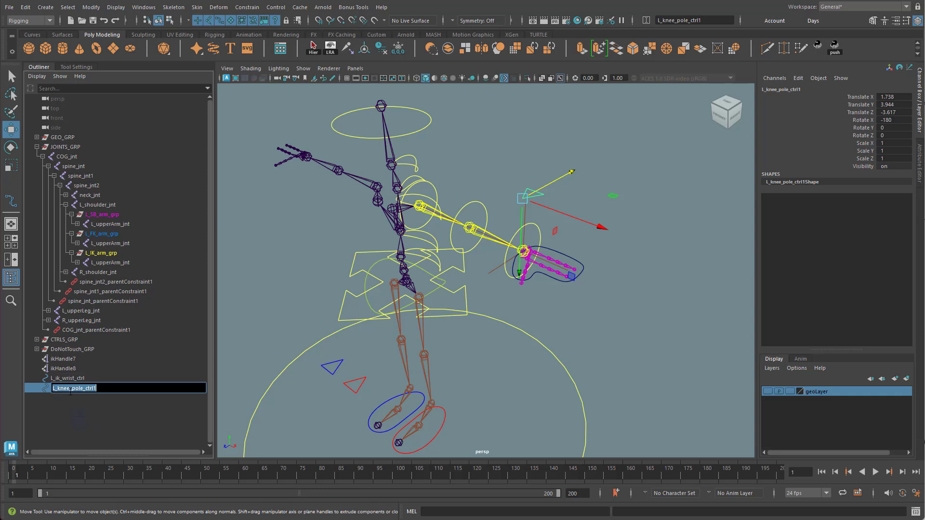
key(BackSpace)
key(BackSpace)
key(BackSpace)
key(BackSpace)
text(elbow)
key(BackSpace)
key(Return)
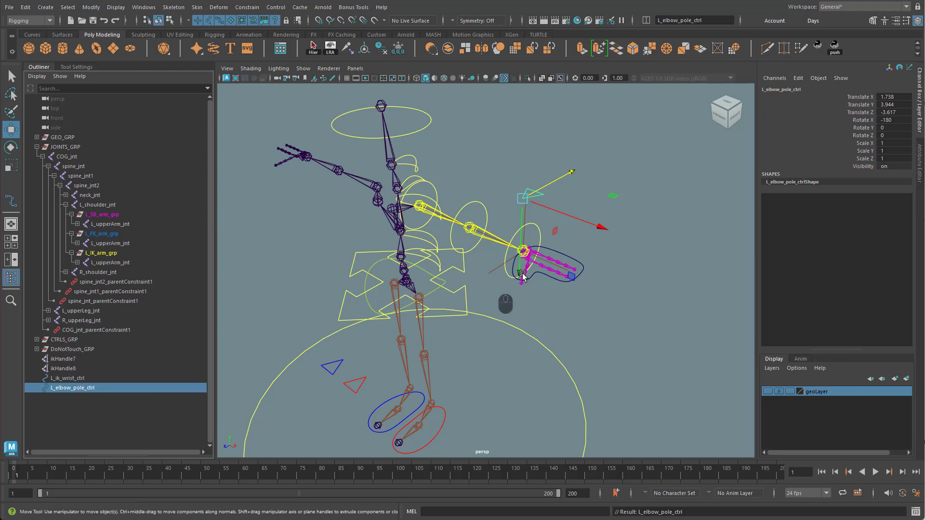
Freeze the transformations of L_elbow_pole_ctrl.
alt+drag(506, 270, 621, 289)
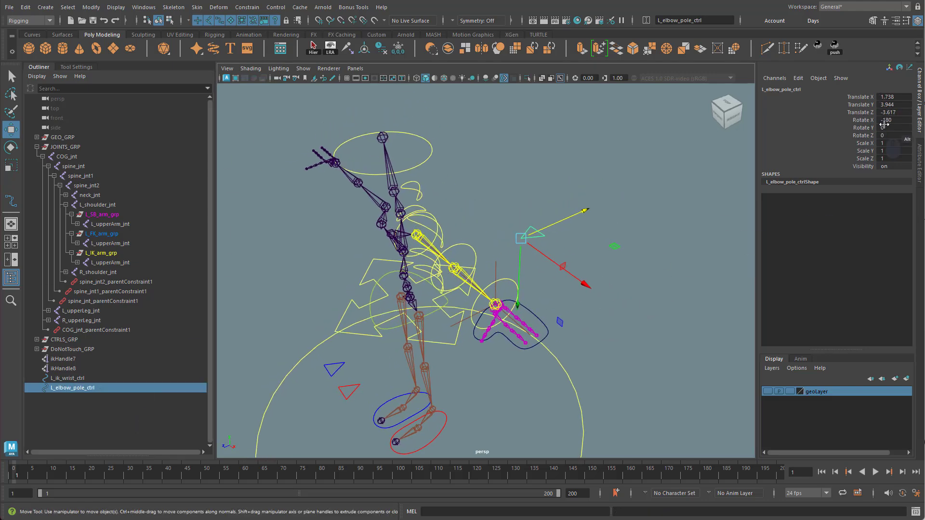
click(398, 48)
mouse_move(601, 354)
alt+mouse_down()
mouse_move(556, 331)
mouse_move(654, 334)
mouse_move(594, 359)
alt+mouse_up()
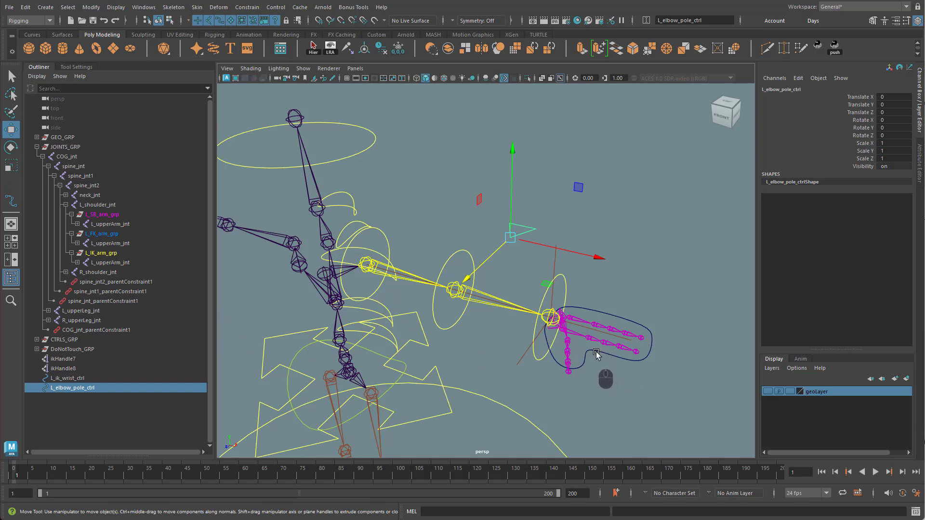
Point-constrain ikHandle8 to L_ik_wrist_ctrl on all axes with Maintain offset off and a weight of 1.
click(595, 354)
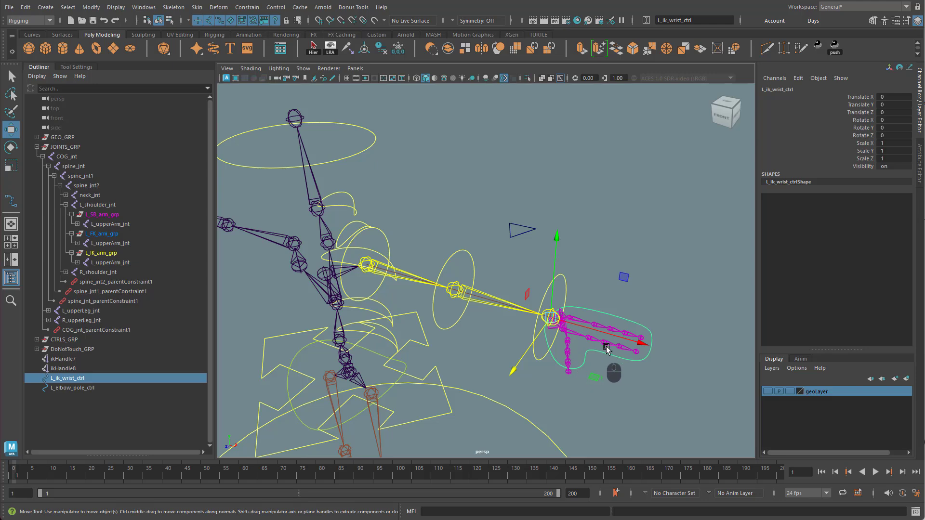
mouse_move(585, 371)
alt+mouse_down()
mouse_move(612, 369)
mouse_move(585, 371)
alt+mouse_up()
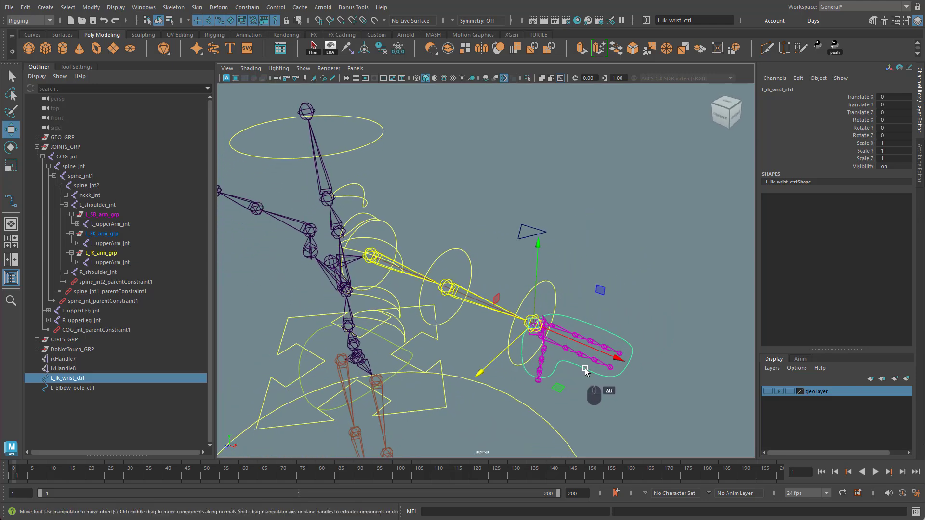
click(628, 283)
click(538, 271)
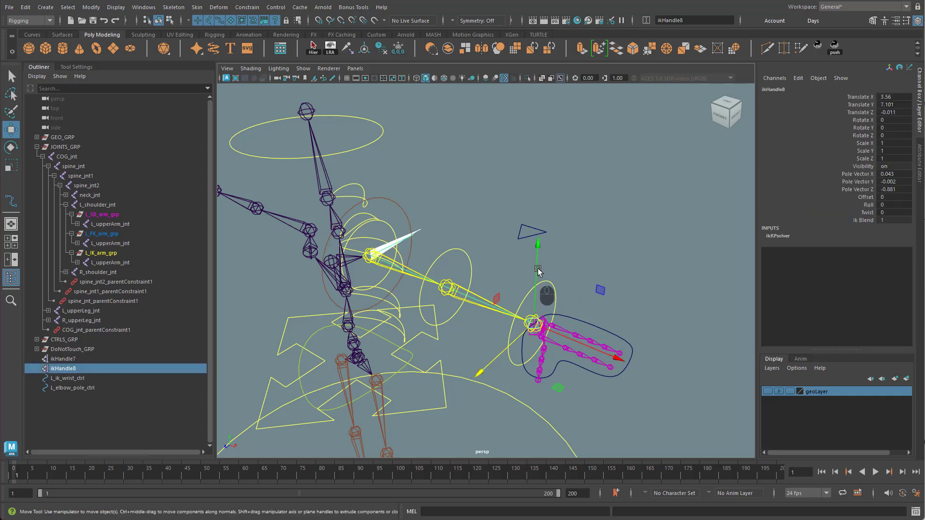
click(565, 361)
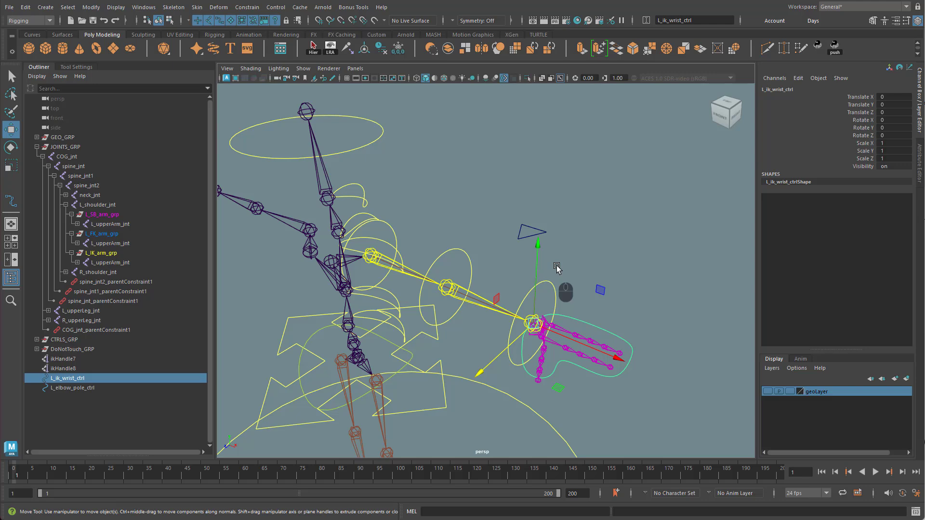
key(q)
shift+click(535, 268)
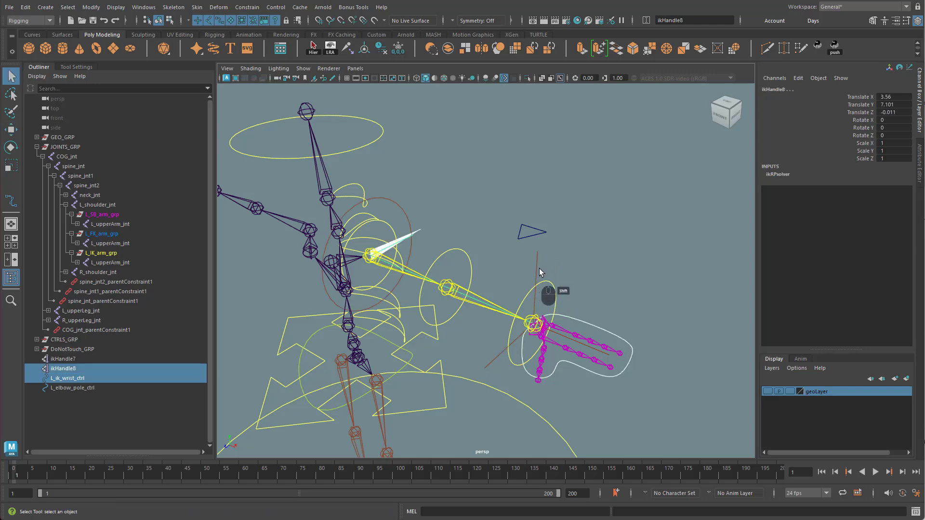
alt+drag(672, 301, 635, 293)
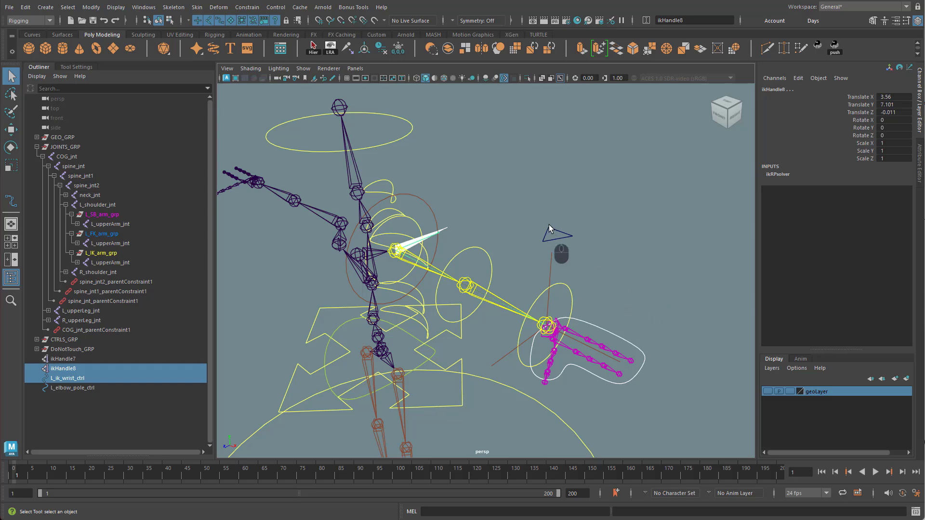
click(247, 6)
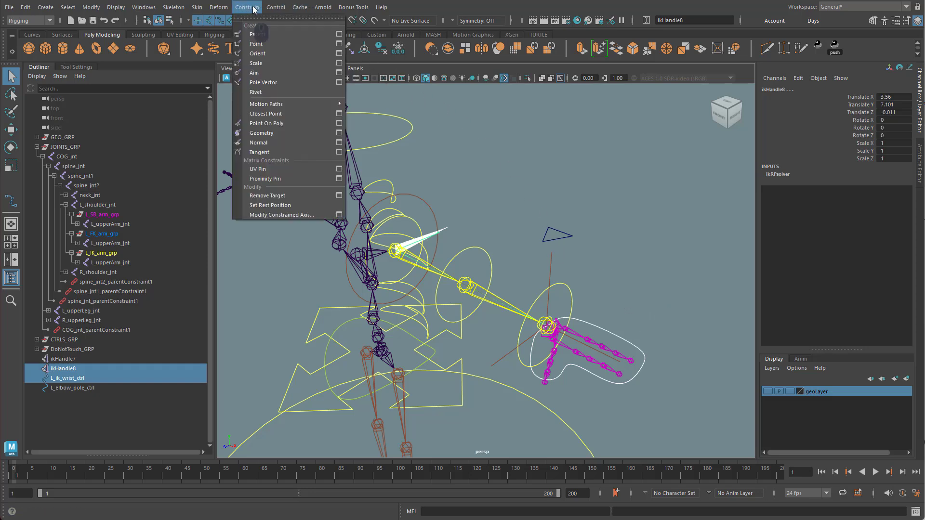
click(339, 45)
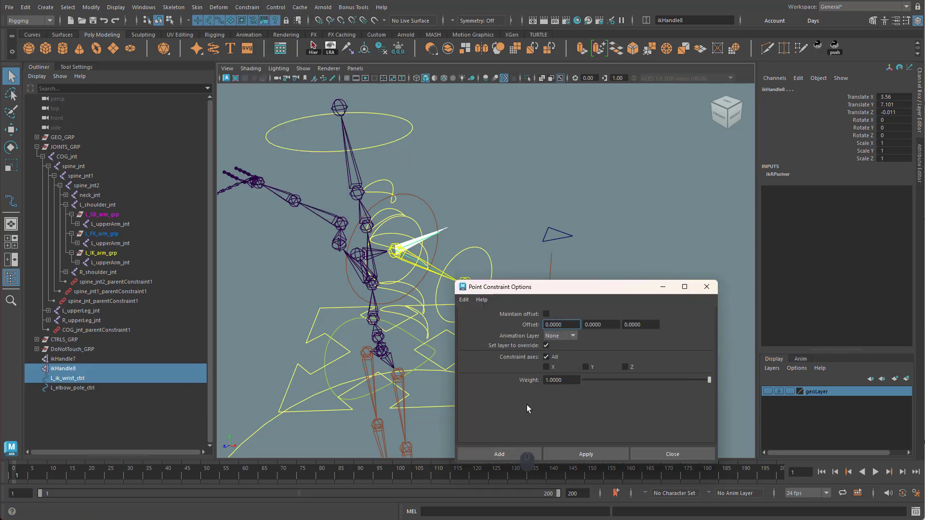
drag(576, 288, 736, 240)
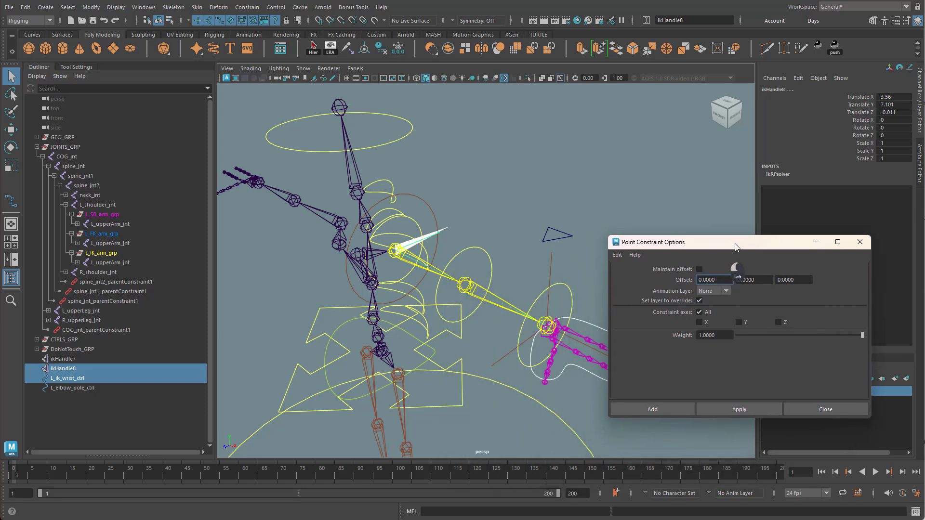
click(681, 404)
click(626, 285)
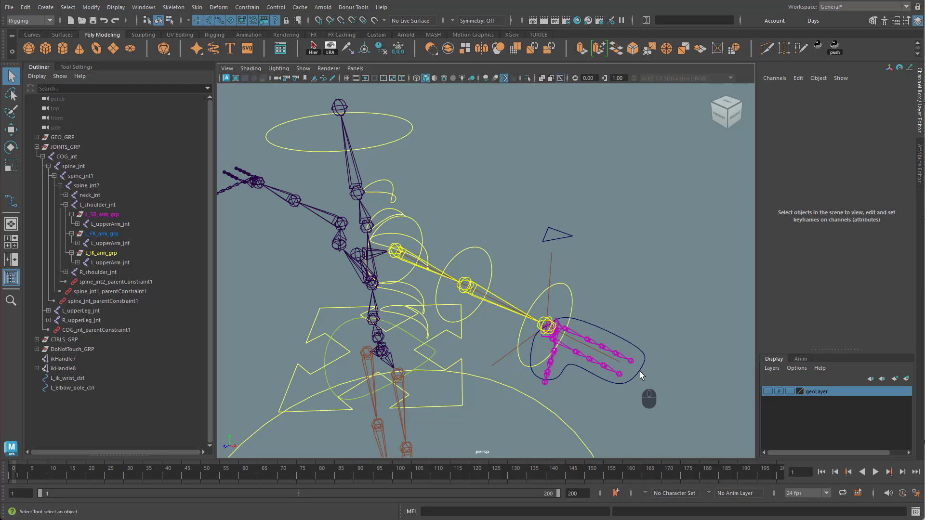
click(577, 239)
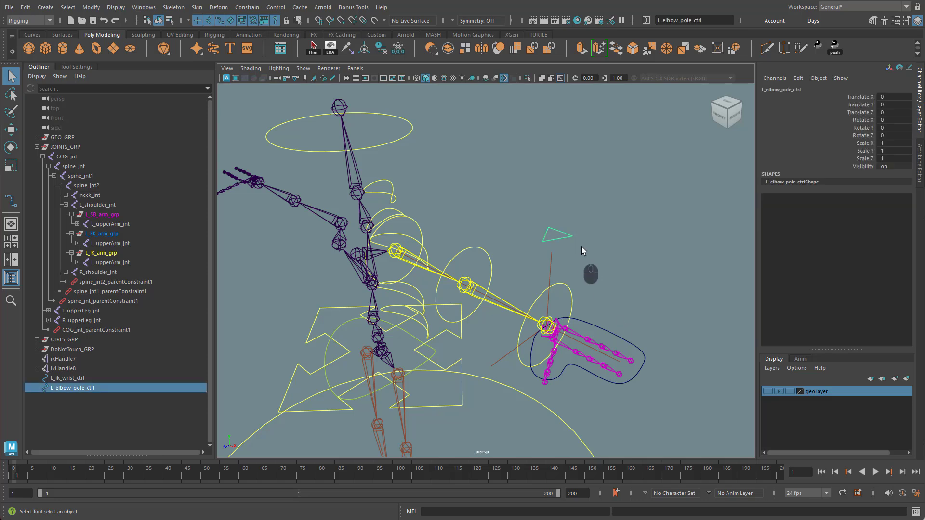
shift+drag(549, 265, 599, 286)
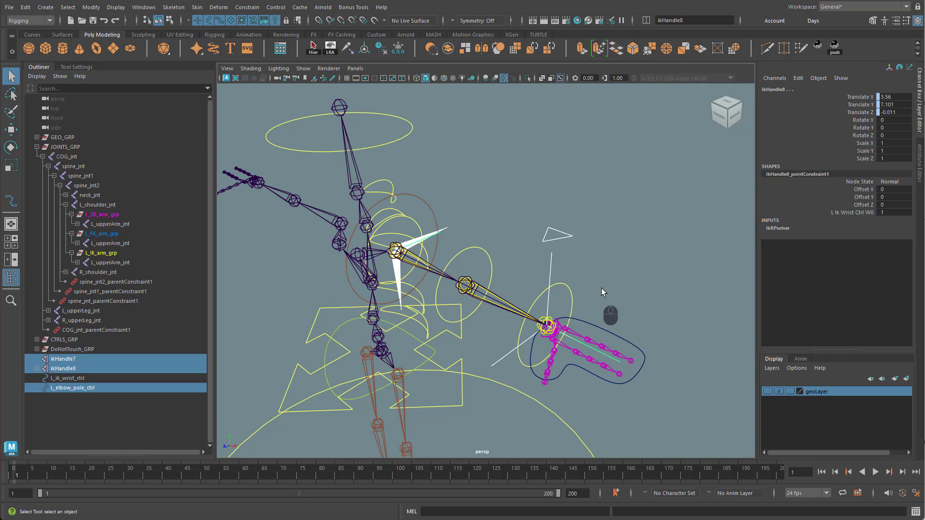
click(76, 414)
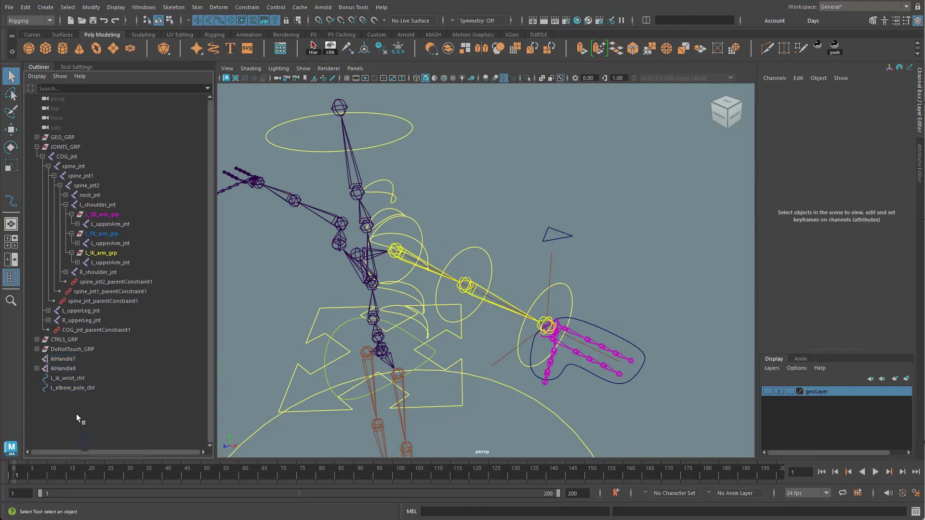
Delete the extra IK handle ikHandle7 from the scene.
click(63, 368)
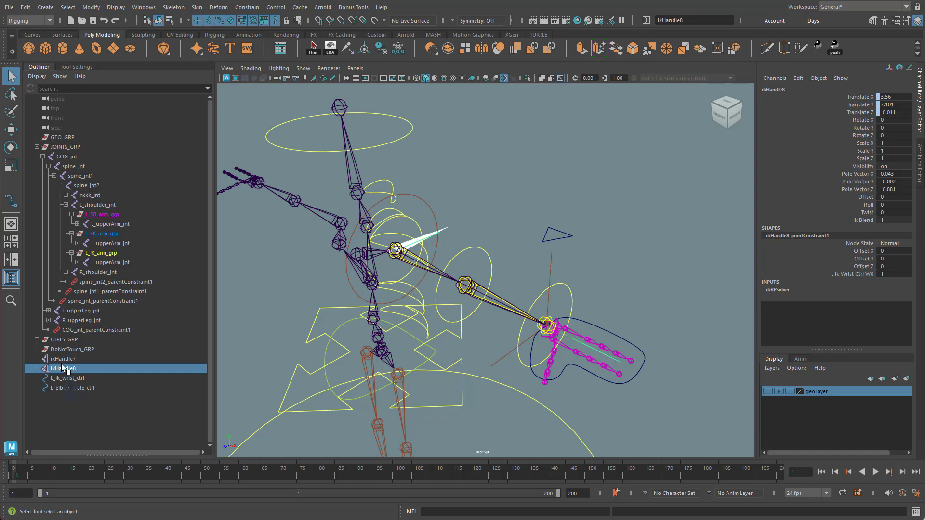
click(63, 359)
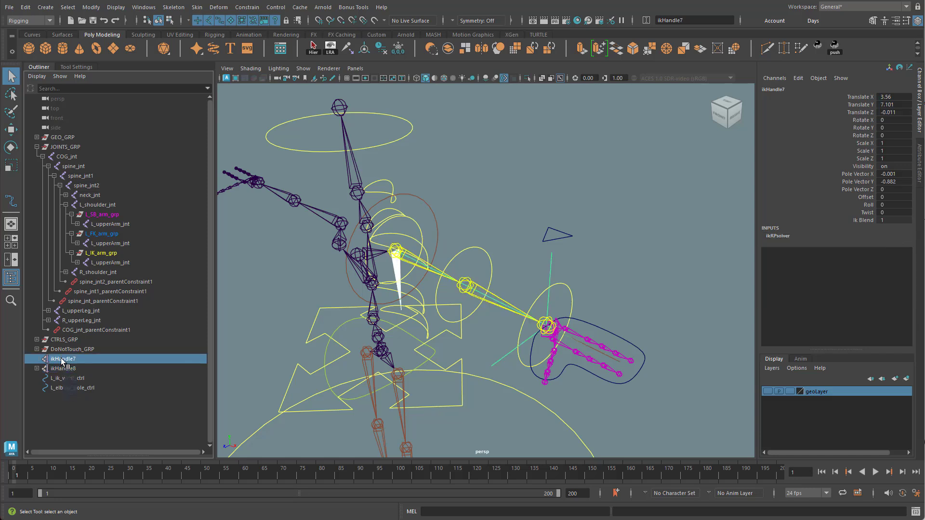
key(Delete)
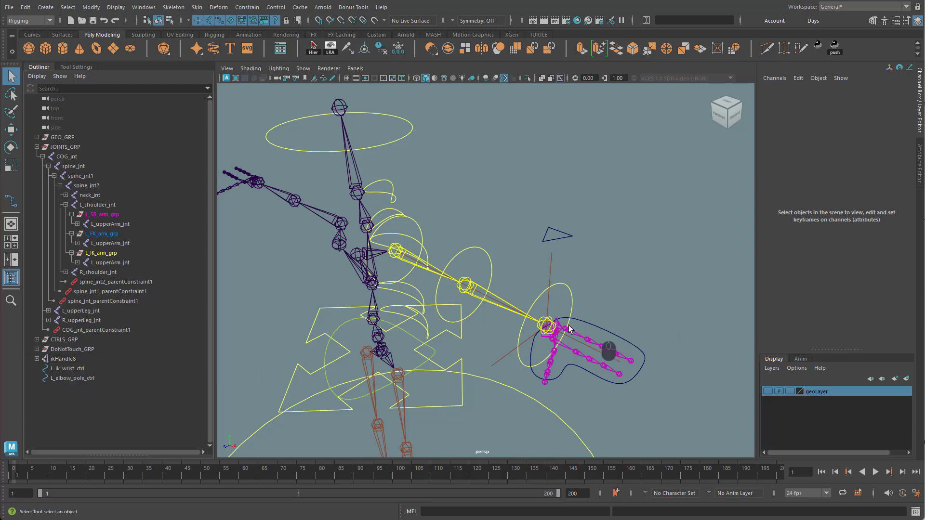
Apply a Pole Vector constraint from L_elbow_pole_ctrl to ikHandle8.
click(73, 365)
click(63, 359)
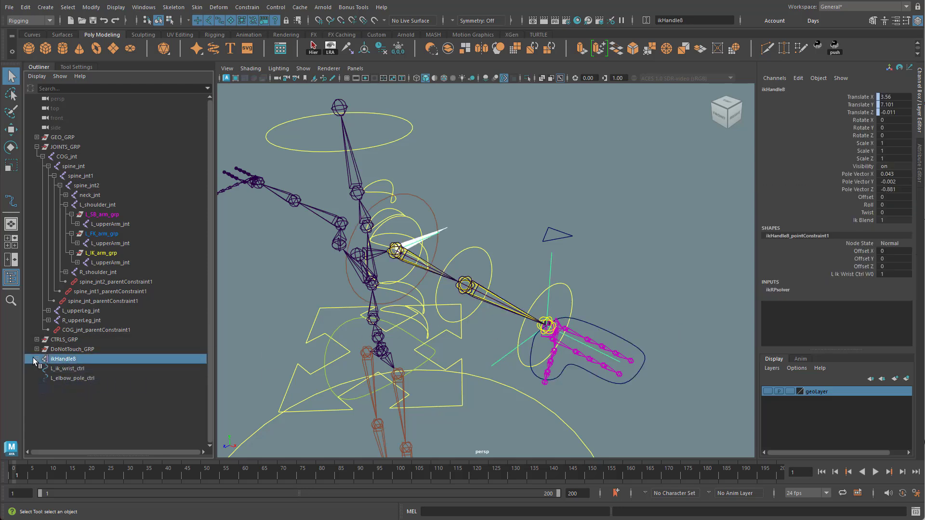
click(607, 219)
click(562, 233)
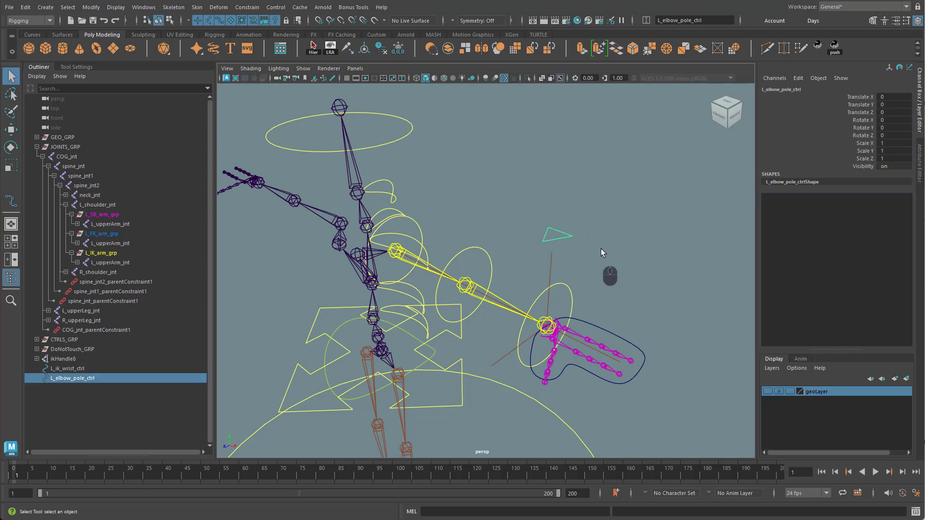
shift+click(550, 272)
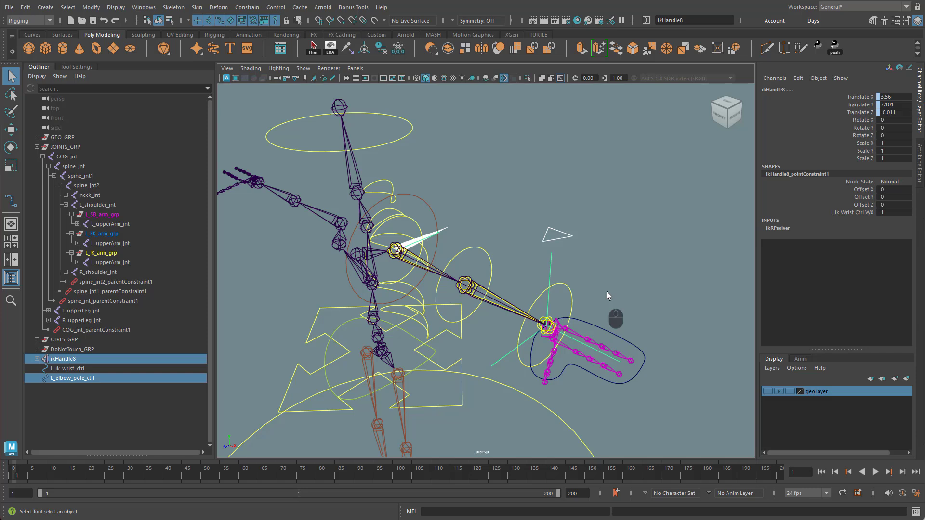
click(247, 9)
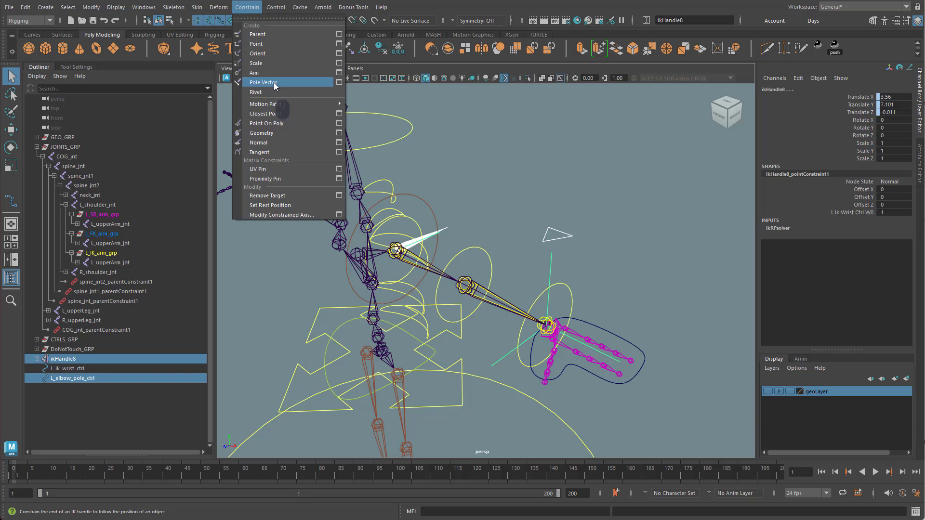
click(273, 83)
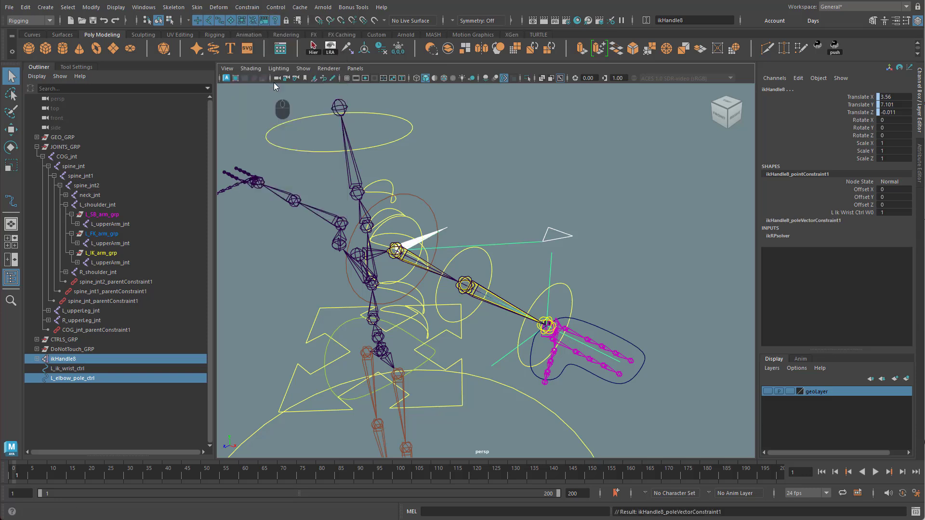
click(637, 263)
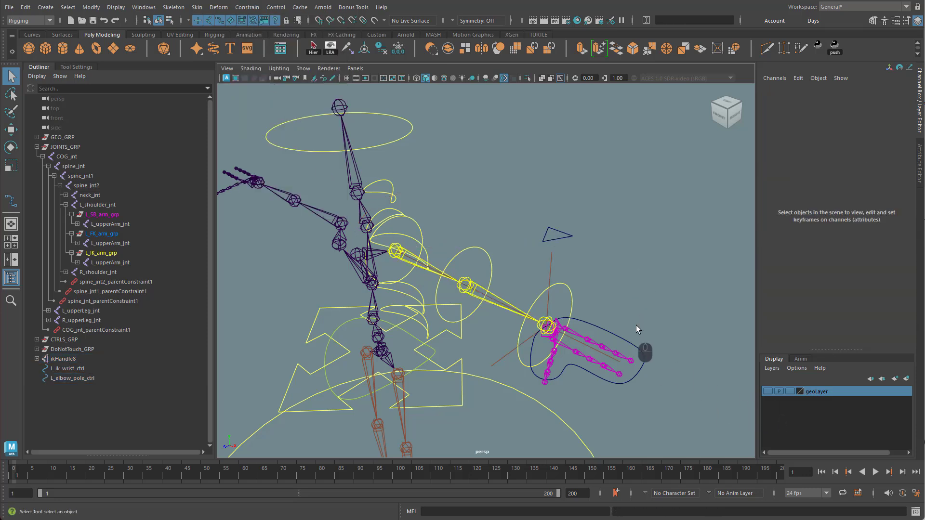
Test the IK arm by moving L_ik_wrist_ctrl toward the body to about -0.594 in Translate X.
click(645, 353)
key(w)
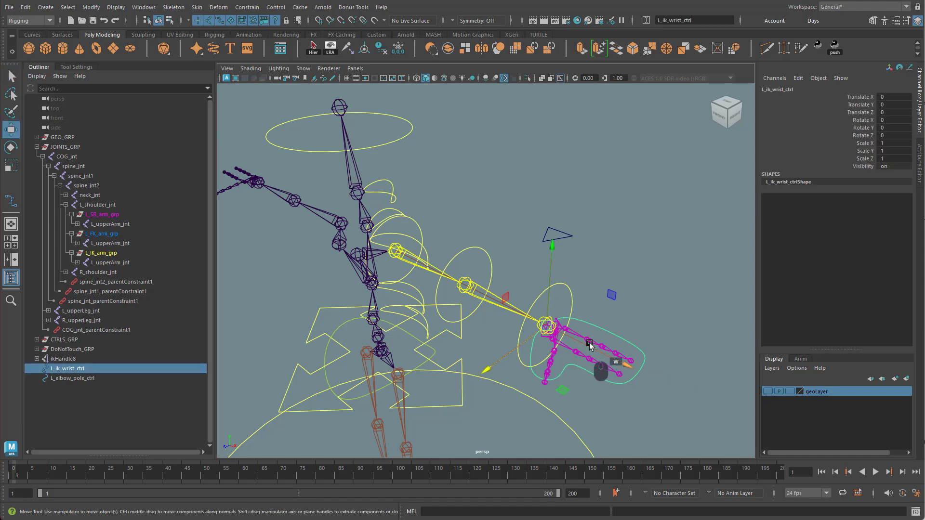
drag(587, 344, 545, 332)
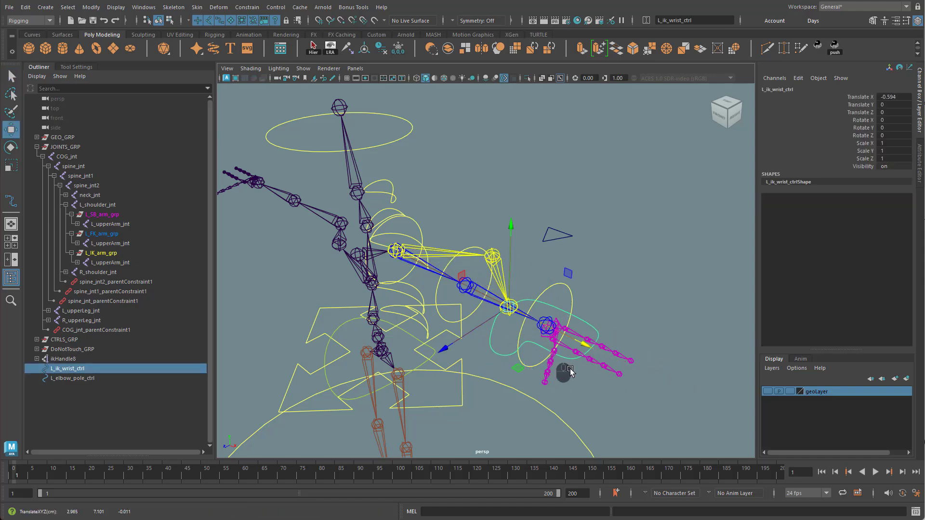
Test the elbow by raising L_elbow_pole_ctrl about 0.763 in Translate Y, and undo the move.
alt+drag(617, 314, 564, 162)
click(564, 235)
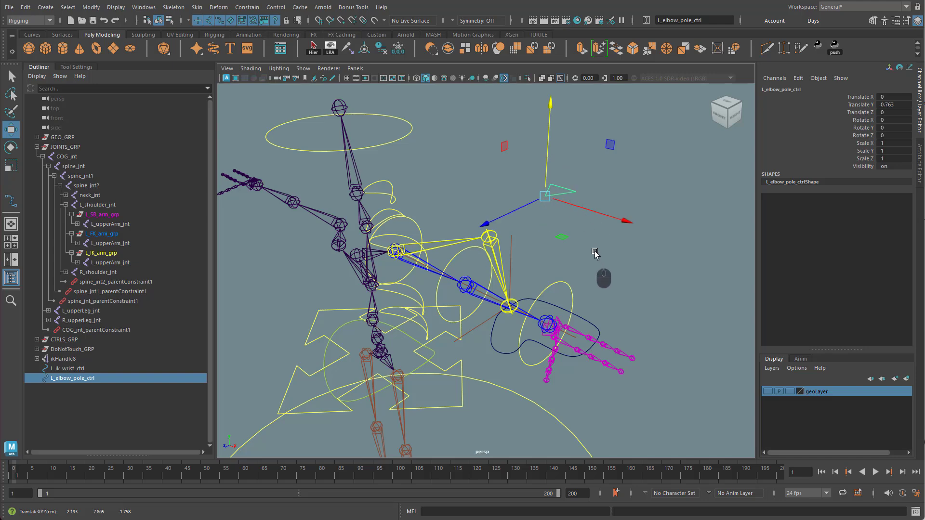
key(ctrl+z)
Examine the wrist joint of the bent IK arm up close and undo the wrist control's test move.
alt+drag(567, 314, 546, 339)
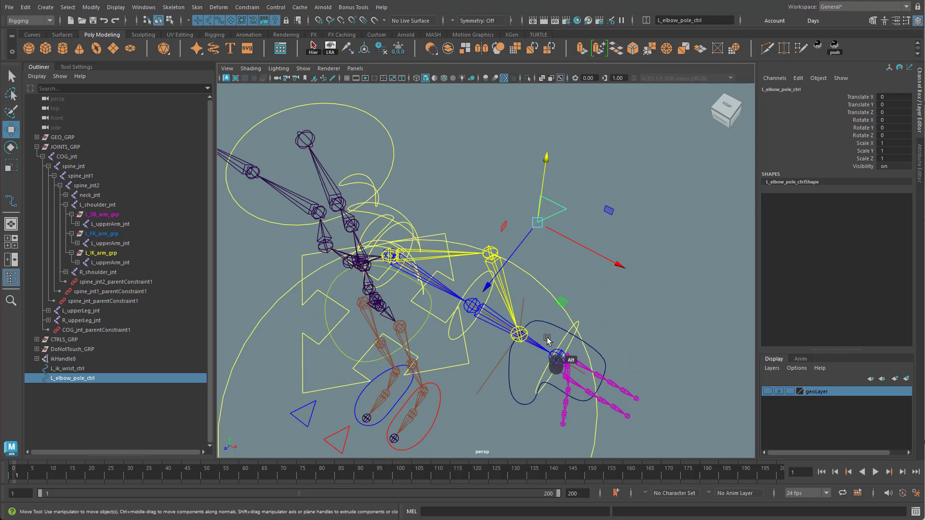
alt+right_drag(546, 339, 602, 378)
alt+drag(603, 378, 613, 376)
alt+middle_drag(603, 359, 575, 259)
alt+right_drag(576, 258, 675, 301)
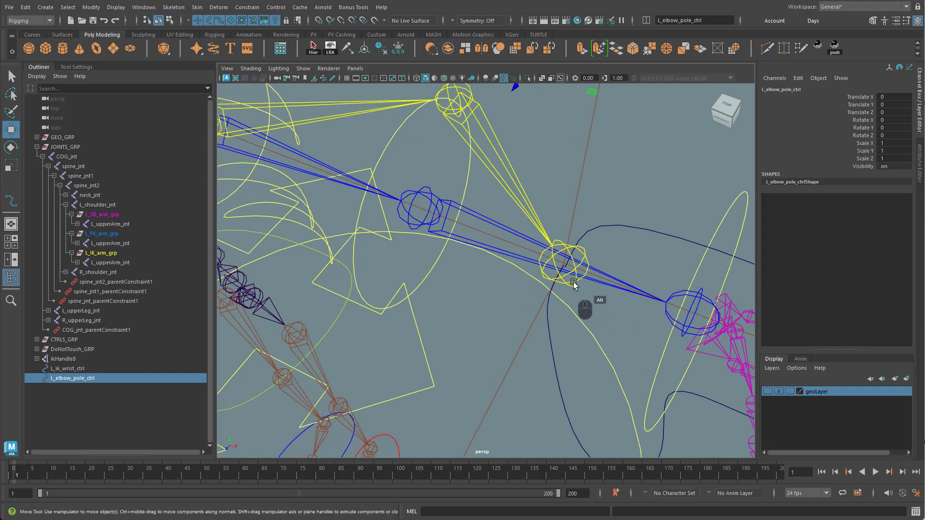
alt+drag(569, 285, 545, 342)
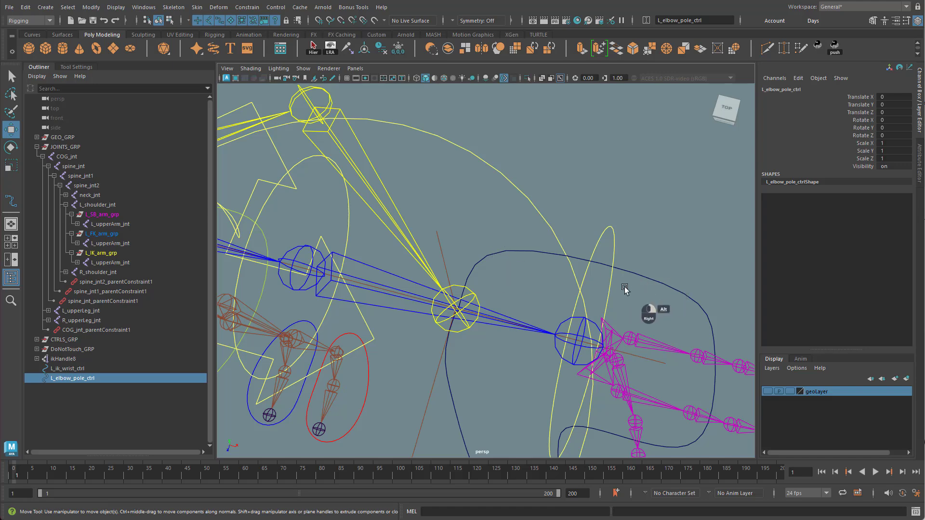
alt+right_drag(631, 299, 529, 295)
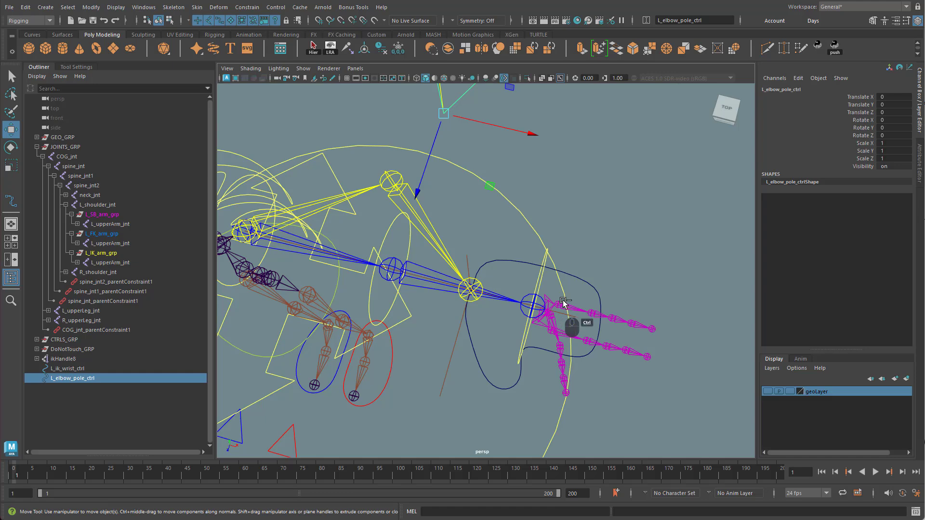
key(ctrl+z)
key(ctrl+z)
Add the IK chain's L_wrist_jnt to the L_ik_wrist_ctrl selection and expand the L_IK_arm_grp hierarchy down to the wrist.
alt+drag(600, 299, 660, 264)
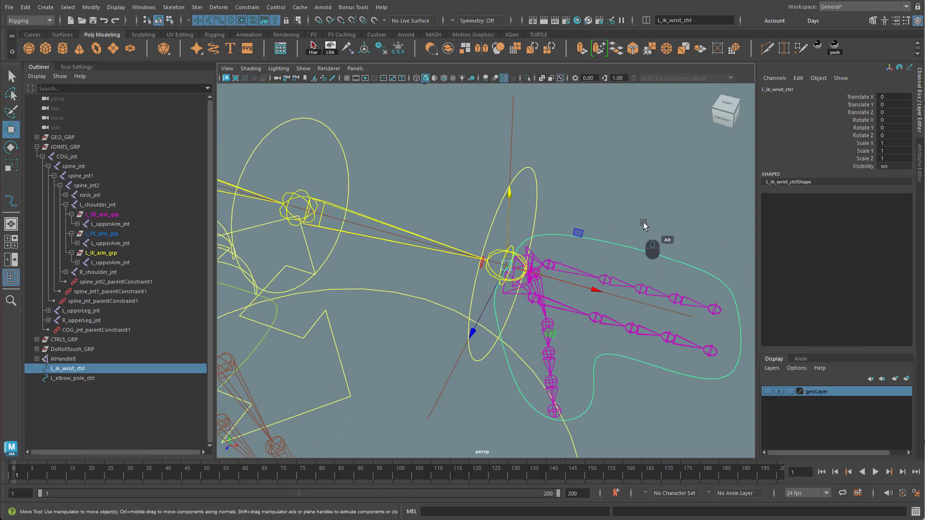
drag(645, 224, 674, 267)
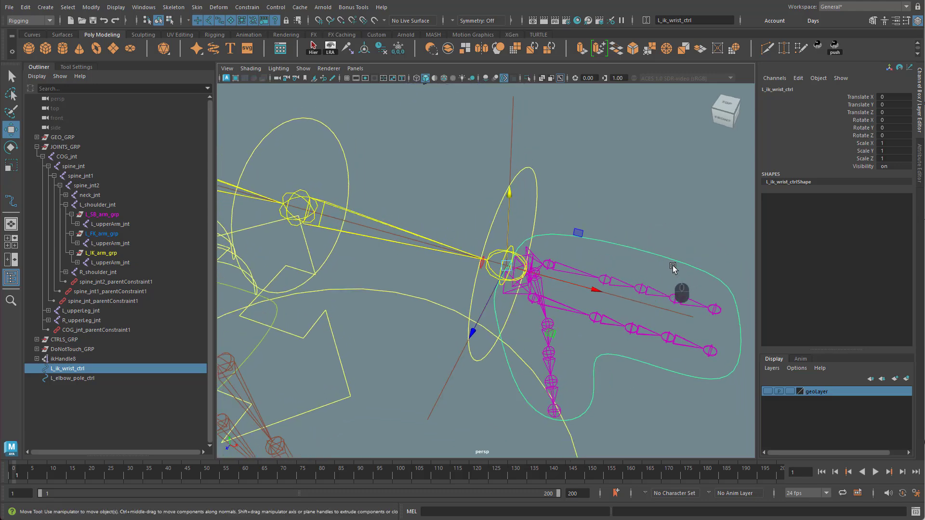
shift+click(491, 253)
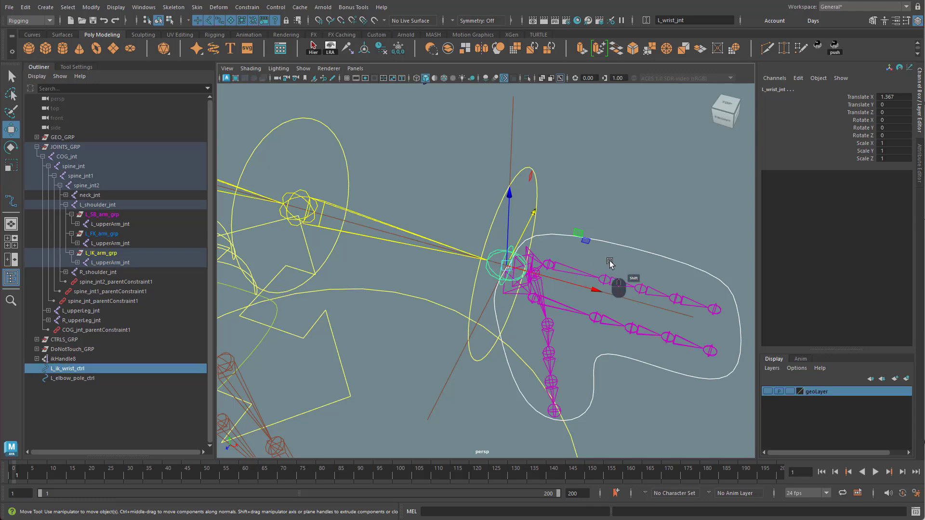
alt+drag(597, 262, 557, 247)
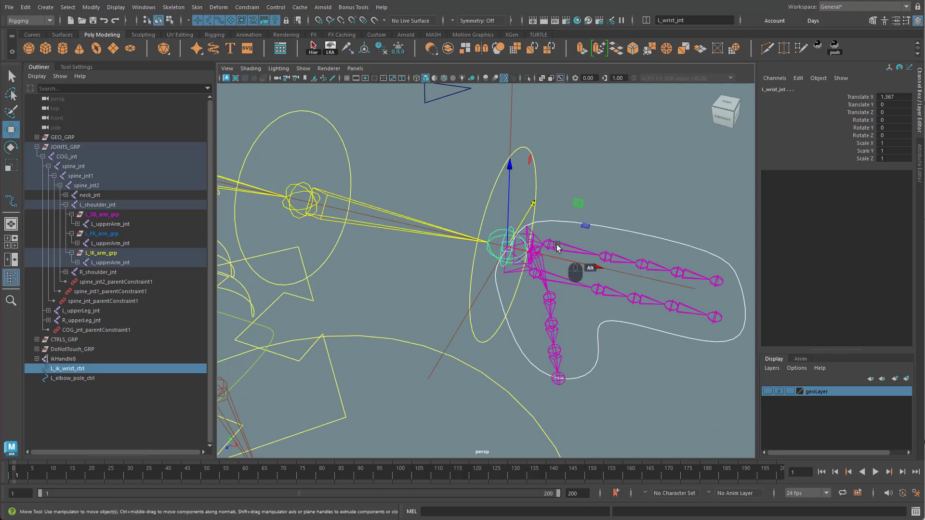
click(78, 263)
click(83, 272)
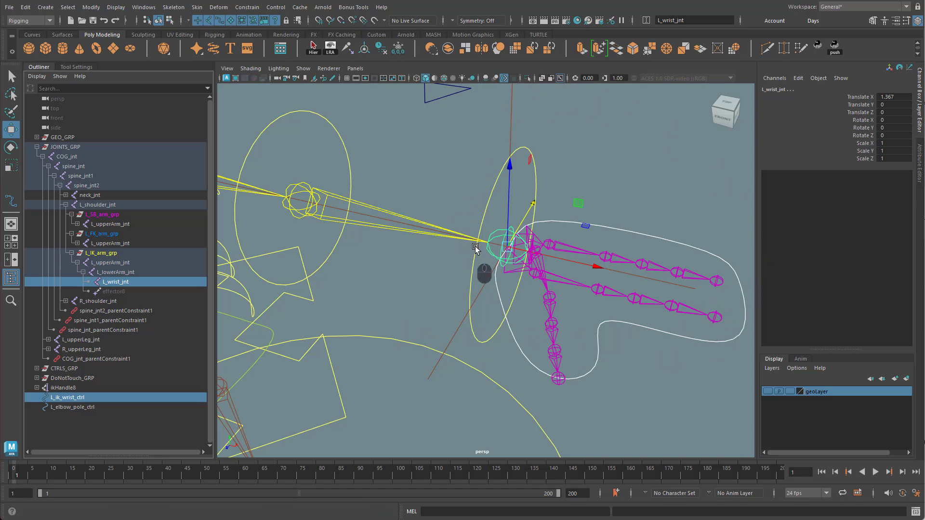
Orient-constrain the IK L_wrist_jnt to L_ik_wrist_ctrl on all axes with Maintain offset on and a weight of 1.
click(300, 7)
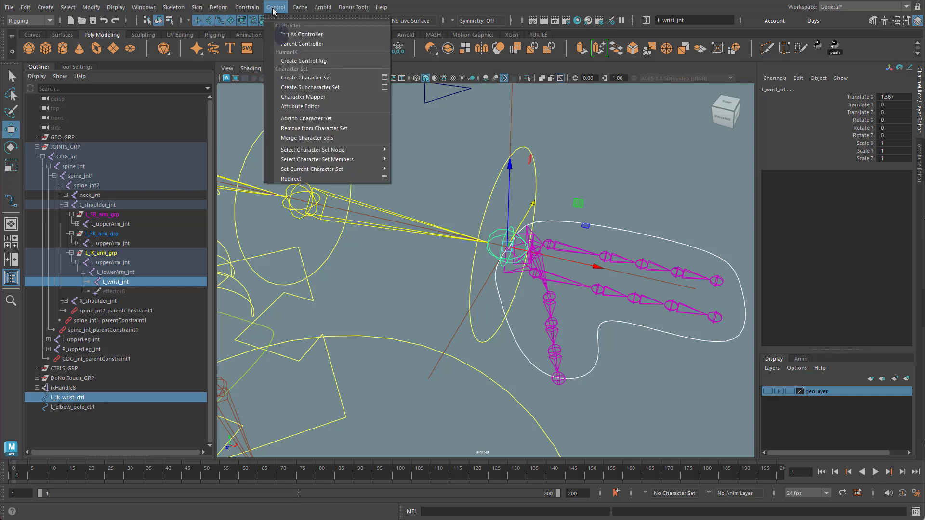
click(300, 7)
click(246, 7)
click(339, 54)
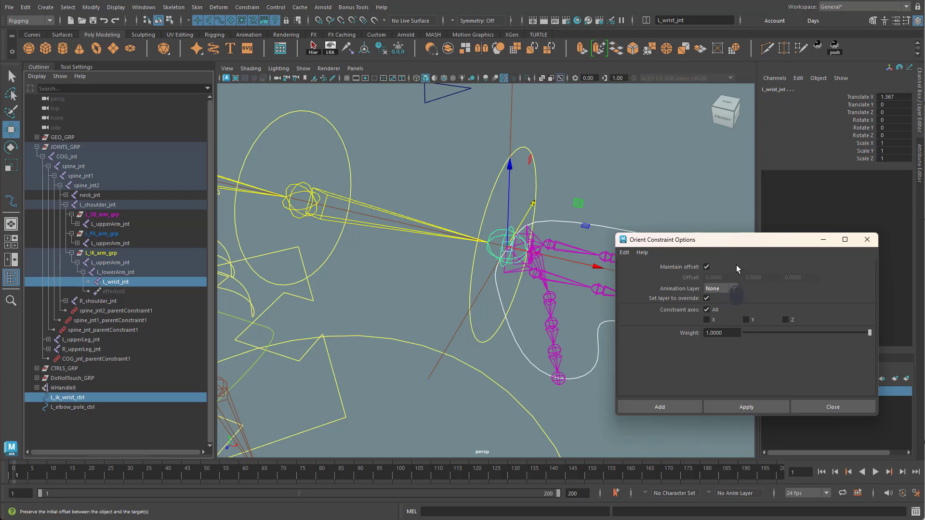
drag(742, 239, 788, 242)
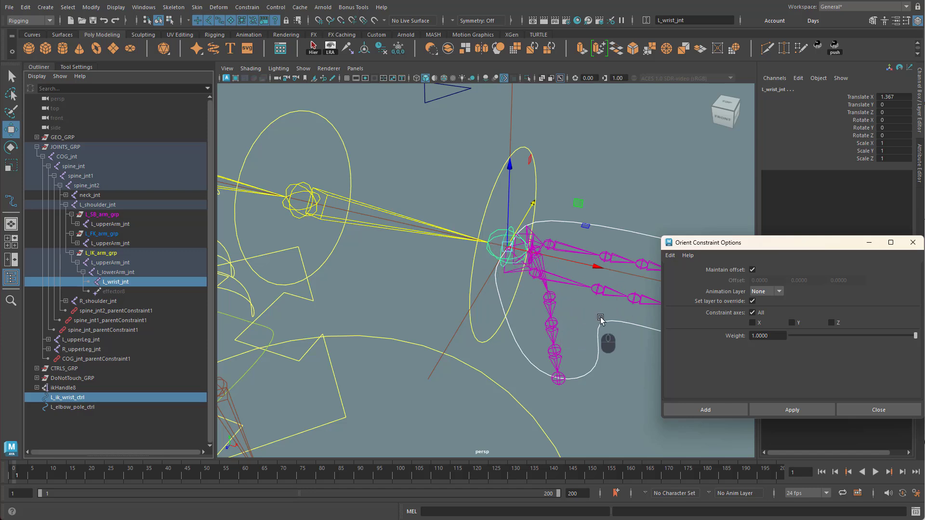
drag(786, 243, 766, 278)
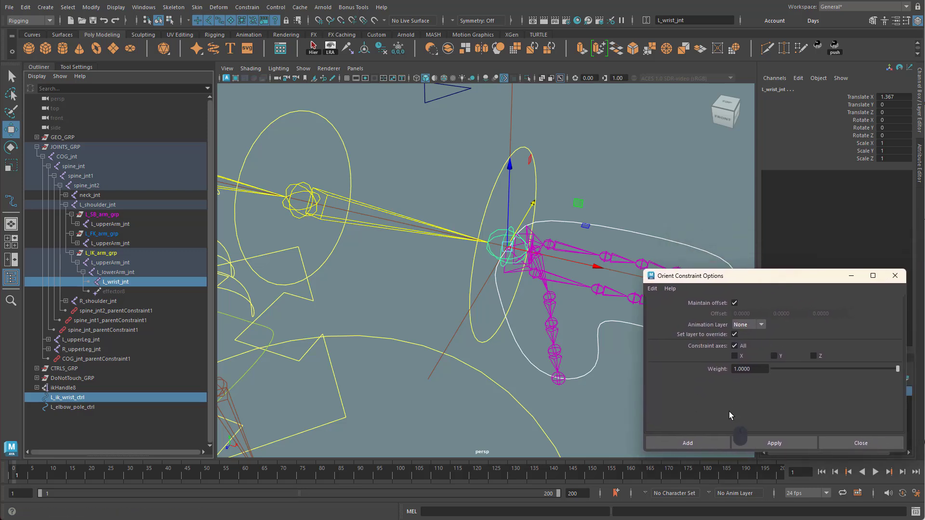
click(708, 442)
Test the wrist by rotating L_ik_wrist_ctrl about 35 degrees in Y, and undo the rotation.
alt+drag(633, 334, 596, 348)
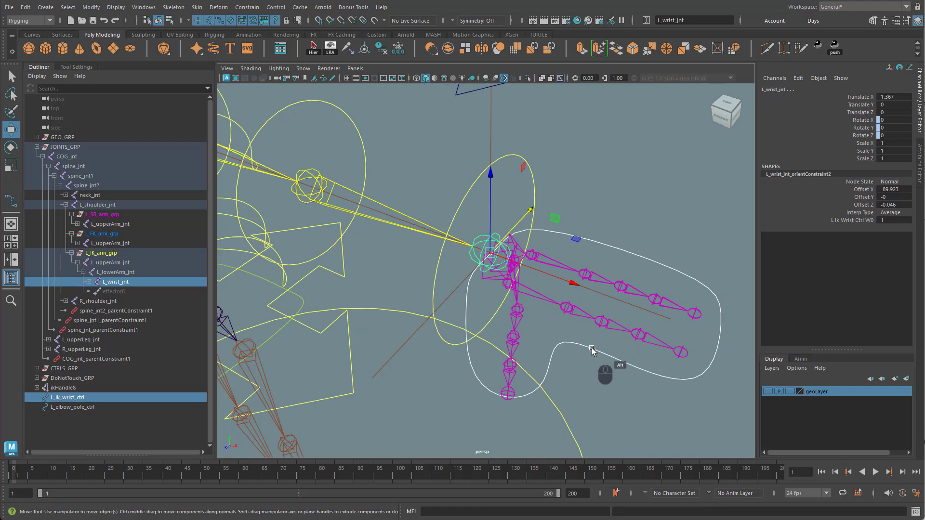
key(e)
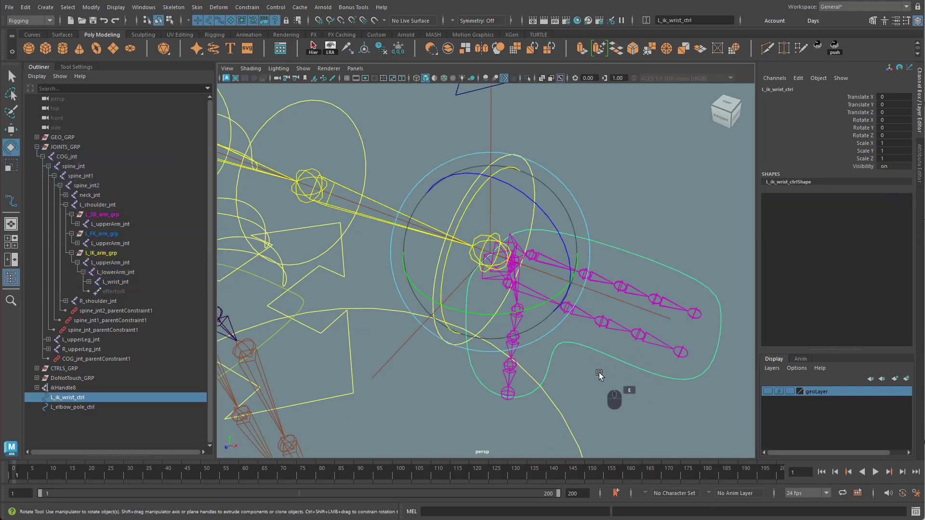
click(525, 312)
drag(526, 312, 568, 266)
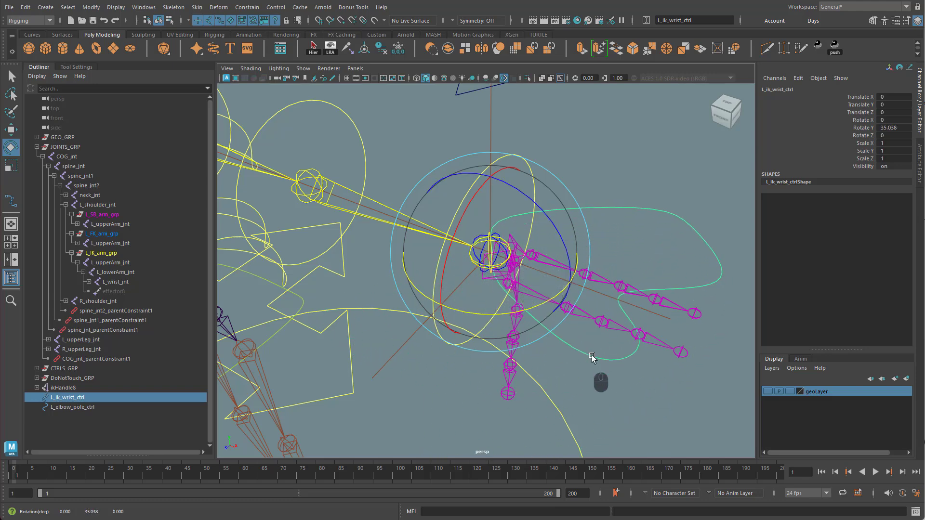
key(ctrl+z)
alt+drag(592, 355, 516, 335)
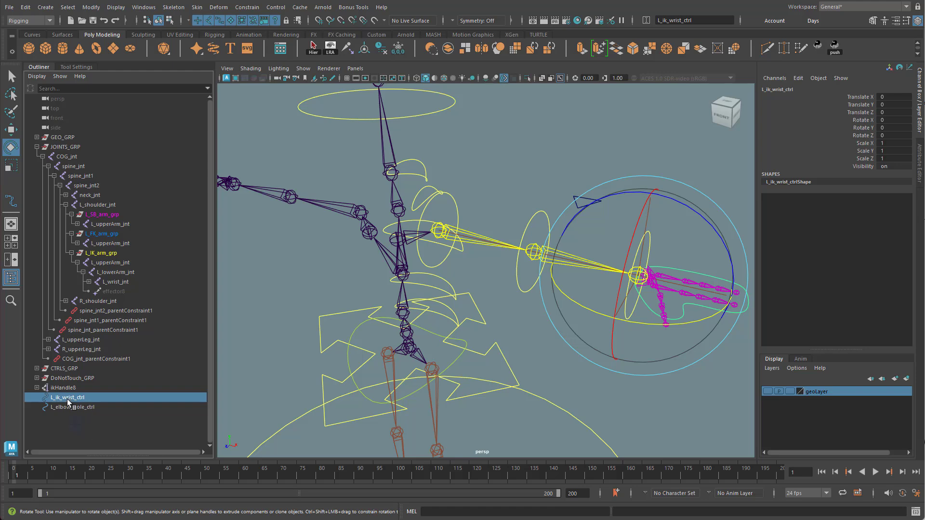
alt+drag(574, 337, 547, 333)
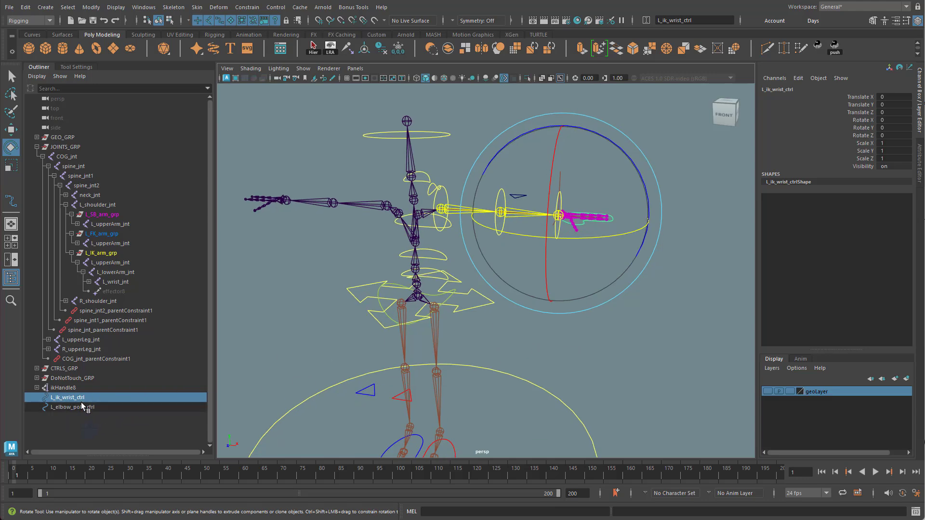
middle_drag(65, 399, 61, 399)
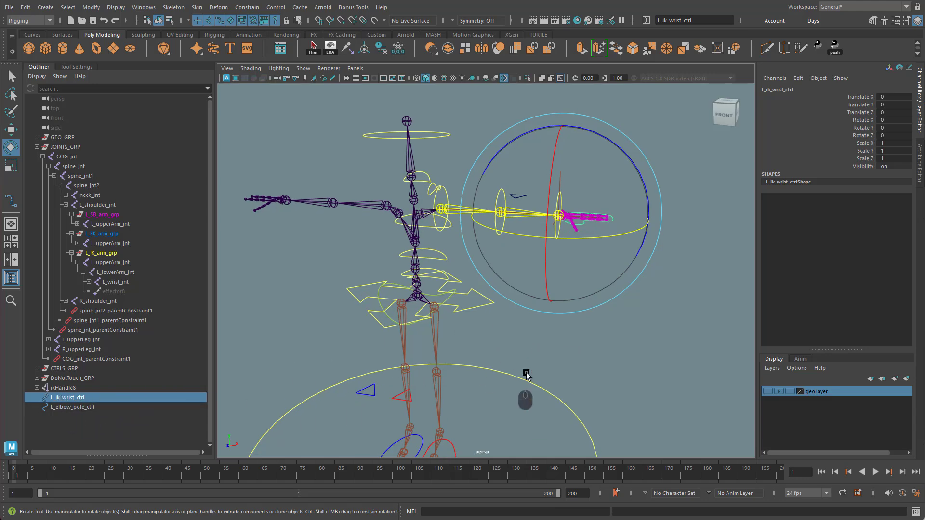
Parent L_ik_wrist_ctrl under root_ctrl, the large circle control on the ground.
mouse_move(526, 377)
alt+mouse_down()
mouse_move(542, 315)
mouse_move(421, 341)
mouse_move(486, 347)
mouse_move(511, 369)
alt+mouse_up()
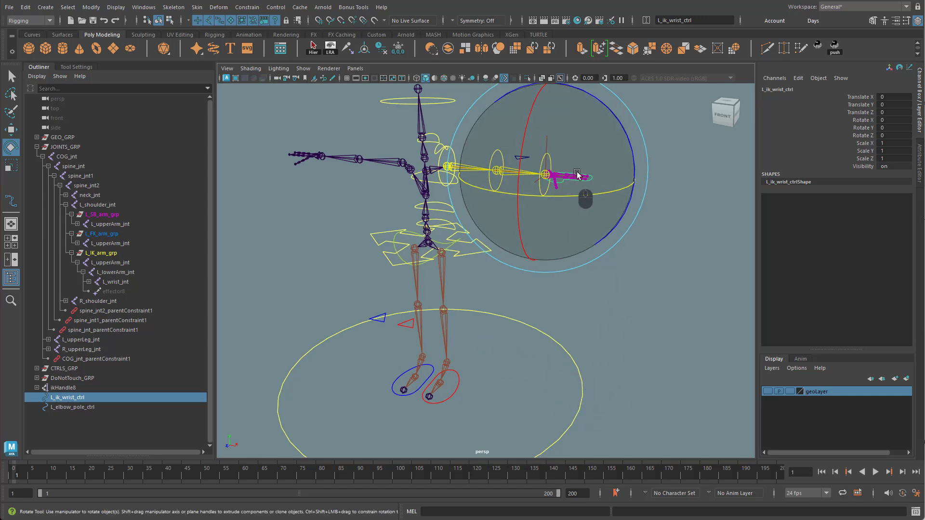
shift+drag(571, 388, 626, 414)
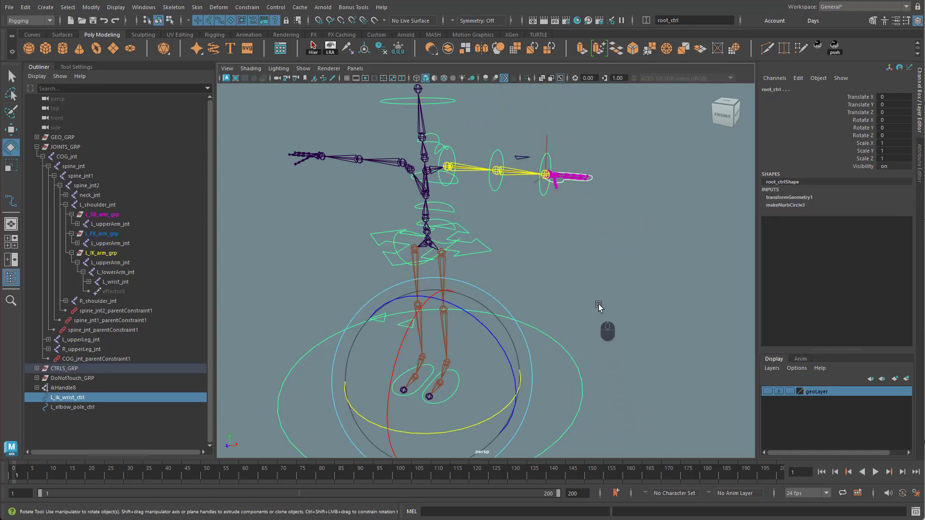
key(p)
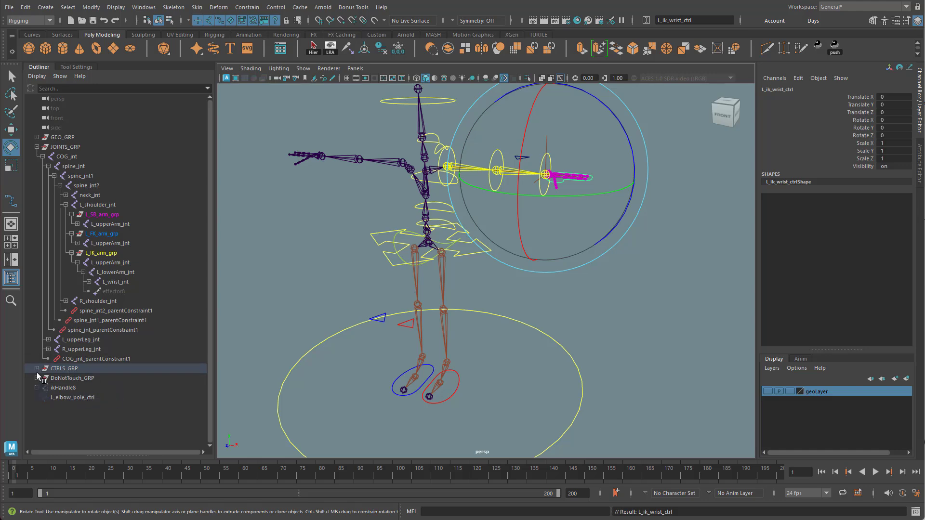
Parent the triangular L_elbow_pole_ctrl under L_shoulder_ctrl.
alt+drag(588, 311, 567, 390)
alt+drag(636, 317, 586, 321)
alt+right_drag(586, 321, 629, 208)
click(629, 209)
click(537, 291)
alt+drag(592, 304, 561, 317)
alt+right_drag(562, 317, 591, 327)
alt+drag(591, 327, 616, 327)
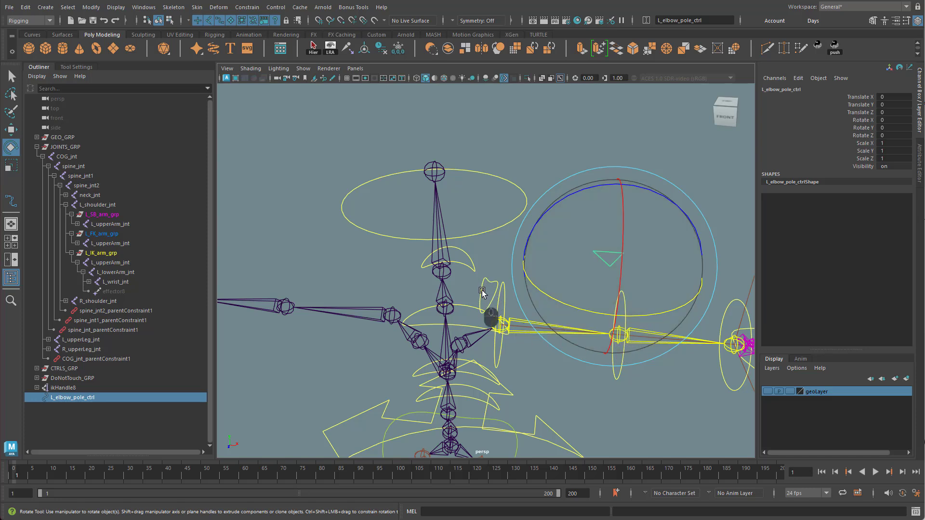
key(q)
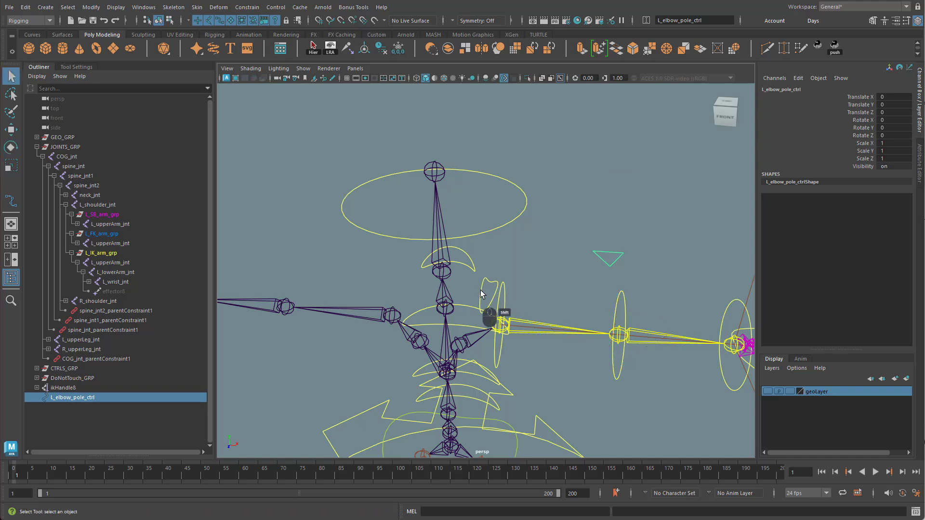
shift+click(482, 295)
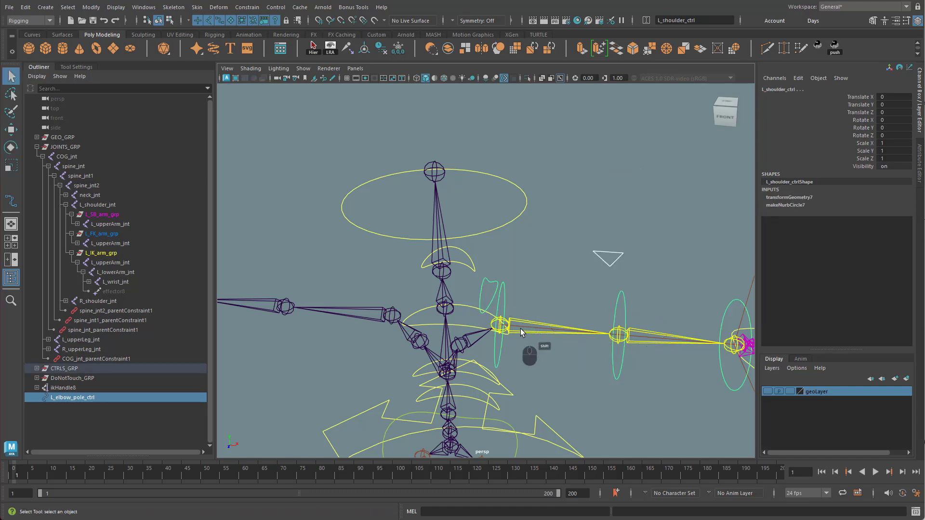
alt+drag(538, 311, 547, 297)
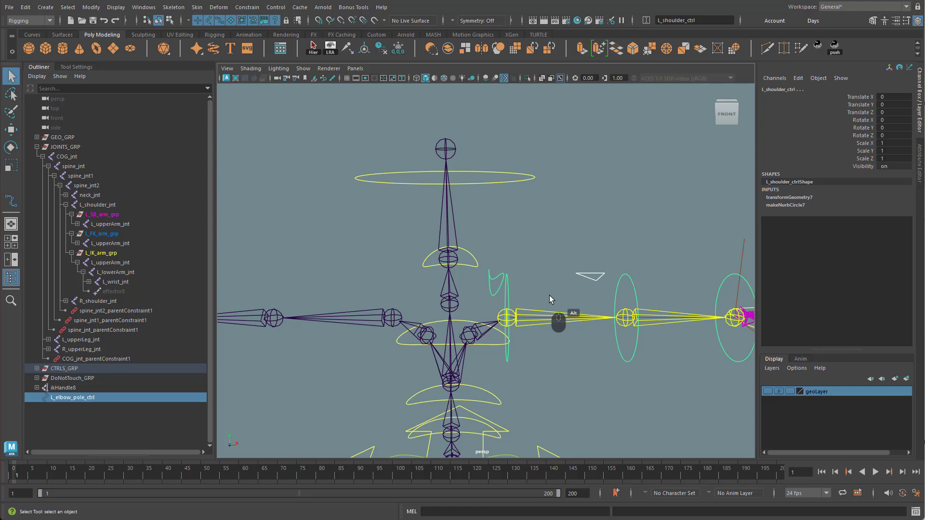
key(p)
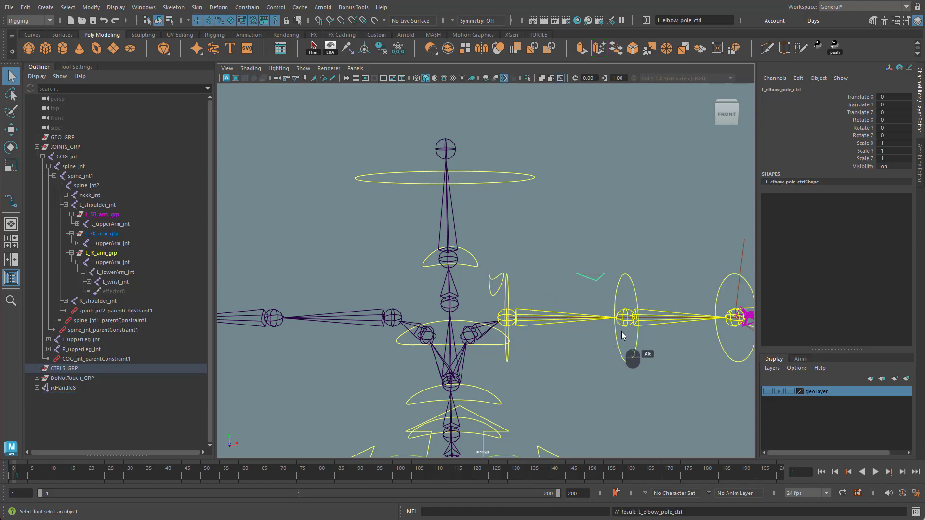
Rename the left arm's ikHandle8 as L_arm_ik_handle.
alt+drag(621, 331, 481, 357)
click(681, 268)
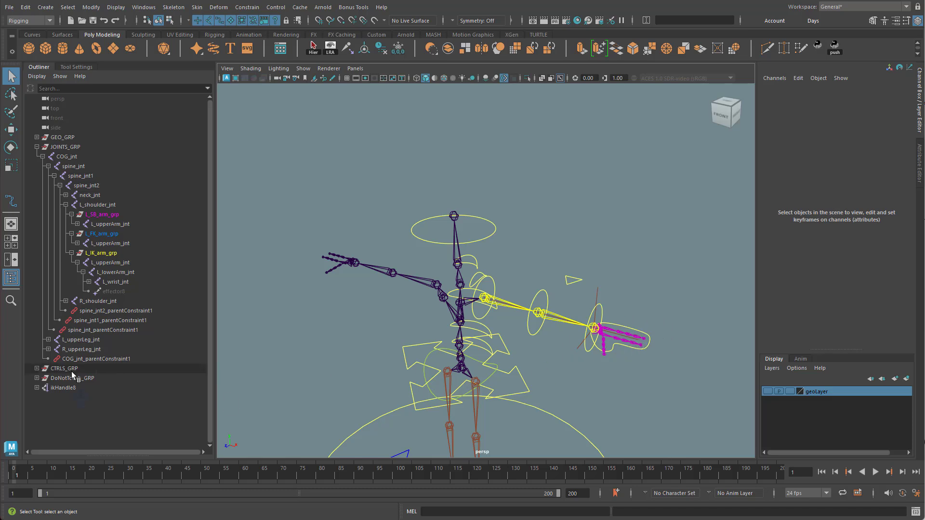
click(62, 389)
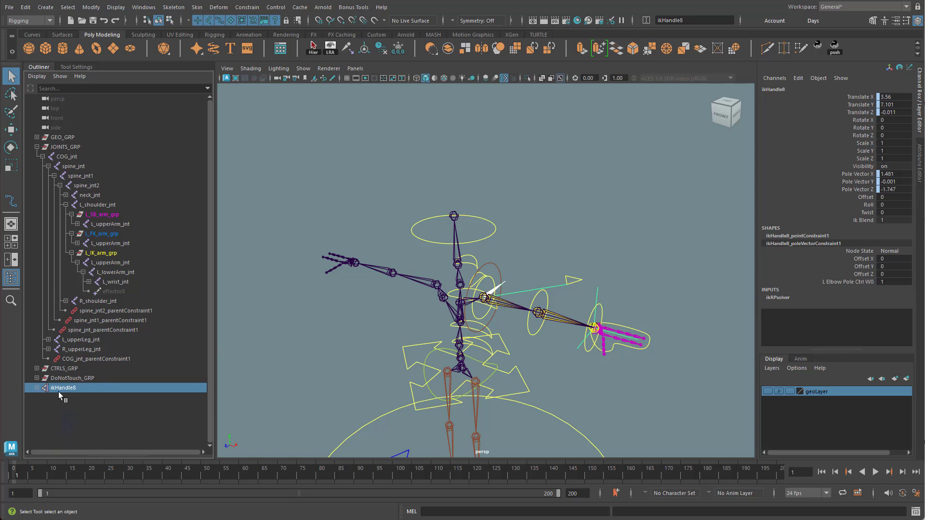
double_click(61, 390)
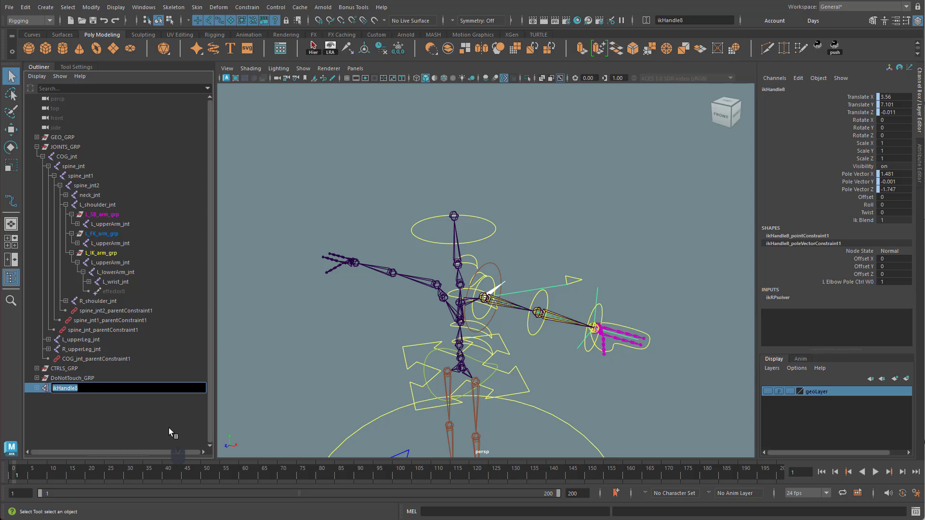
text(L_arm_ik_handle)
key(Return)
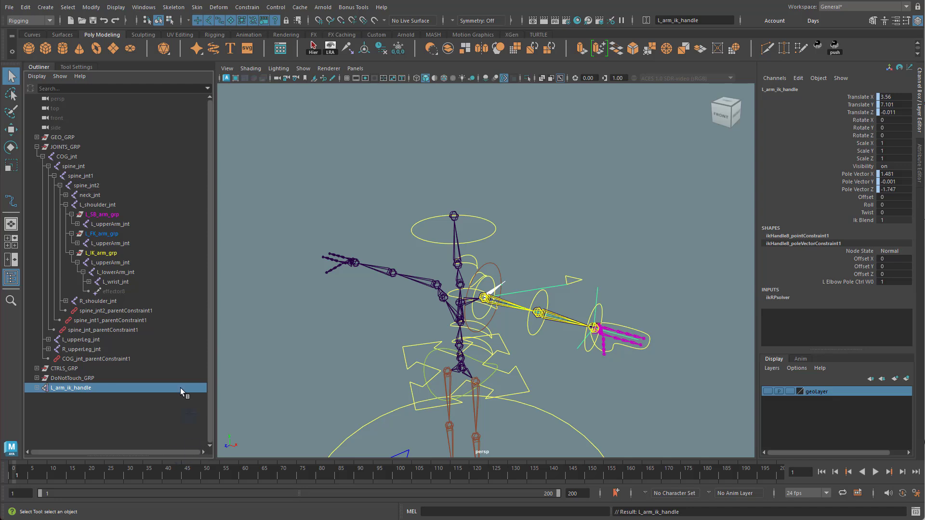
Collapse the joint hierarchy and move L_arm_ik_handle into MISC_GRP inside DoNotTouch_GRP.
click(37, 147)
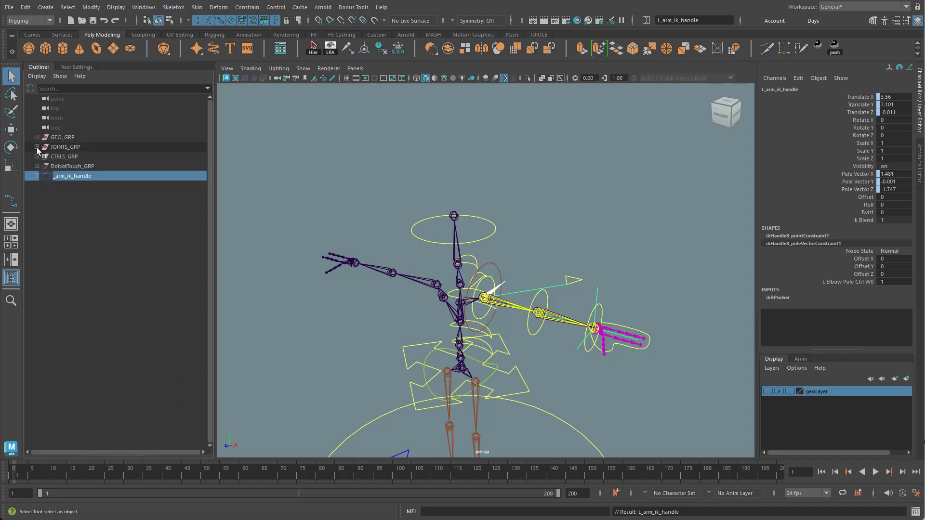
click(37, 166)
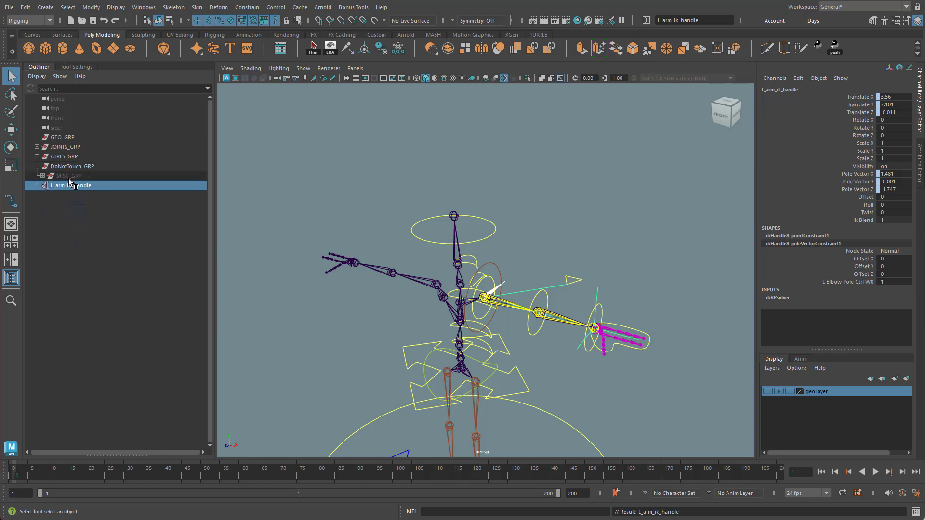
middle_drag(69, 178, 41, 178)
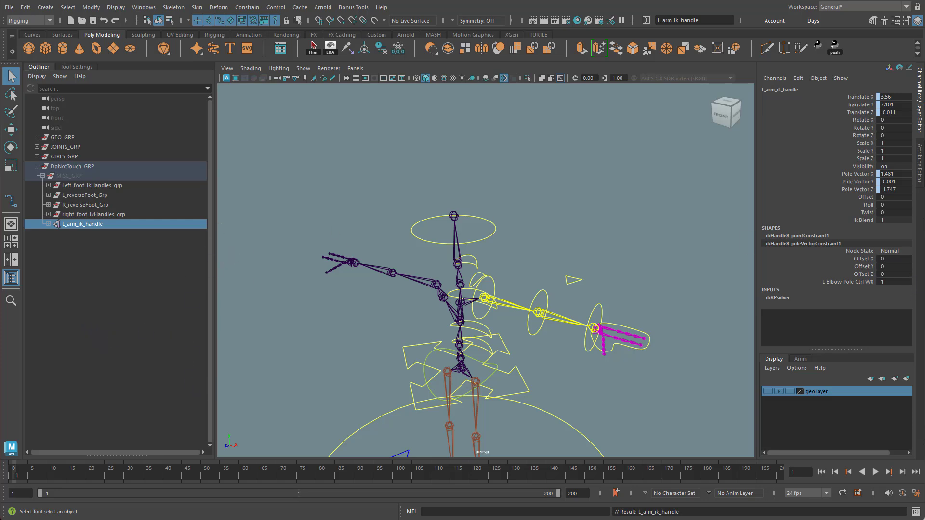
Examine the rig's control curves around the left arm, torso and hips from the front and at an angle.
alt+drag(502, 355, 548, 320)
alt+middle_drag(548, 320, 550, 388)
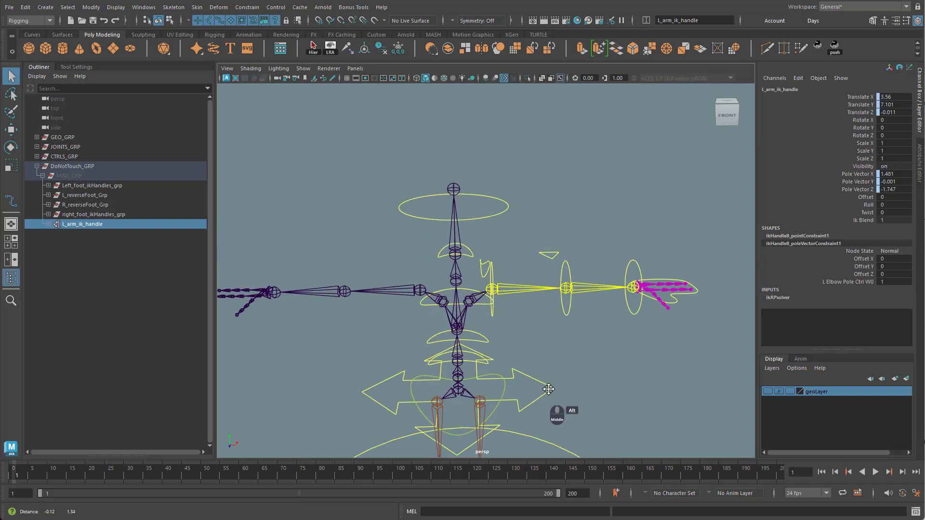
alt+right_drag(518, 323, 623, 311)
alt+drag(624, 315, 599, 314)
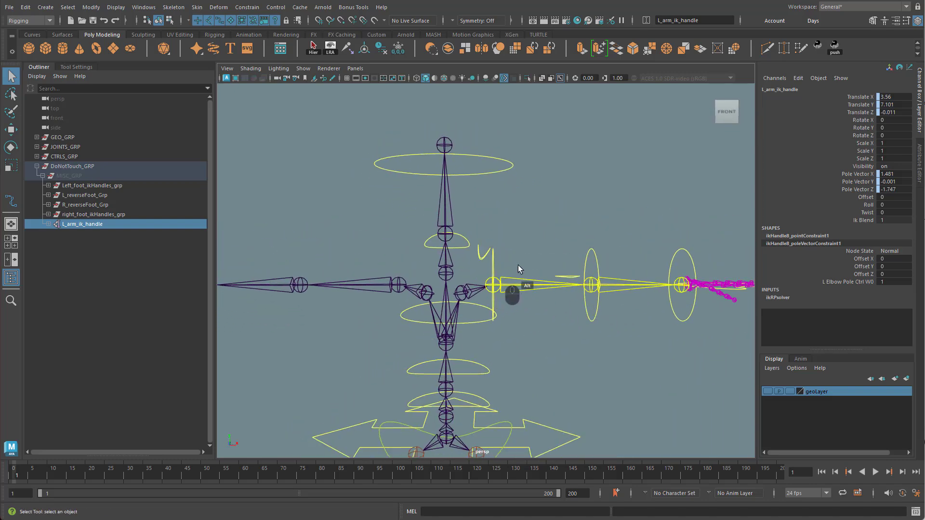
alt+right_drag(615, 337, 519, 360)
alt+middle_drag(519, 359, 518, 231)
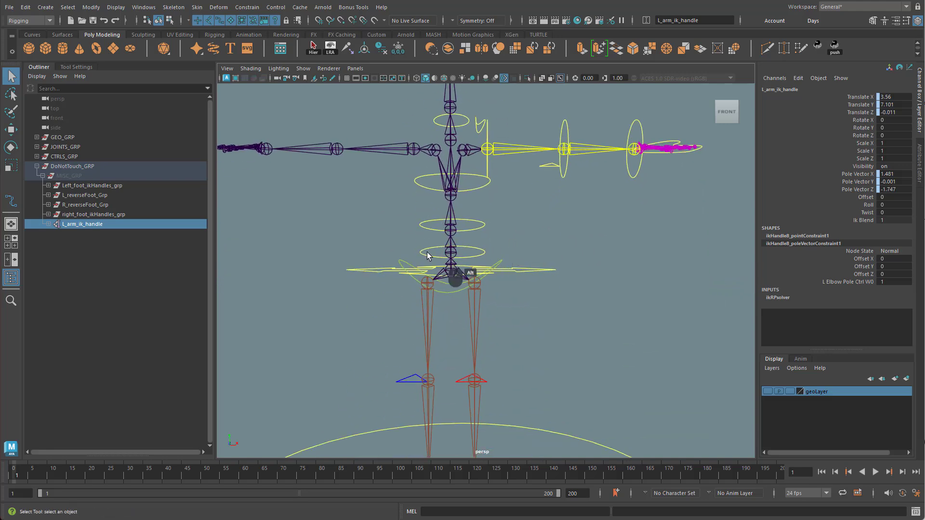
alt+drag(495, 319, 483, 335)
alt+middle_drag(500, 270, 475, 382)
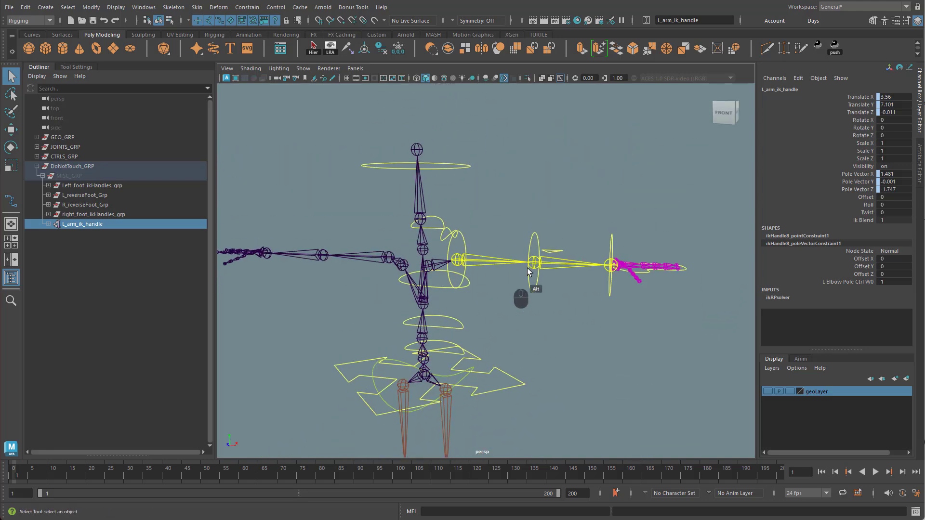
alt+drag(464, 366, 513, 337)
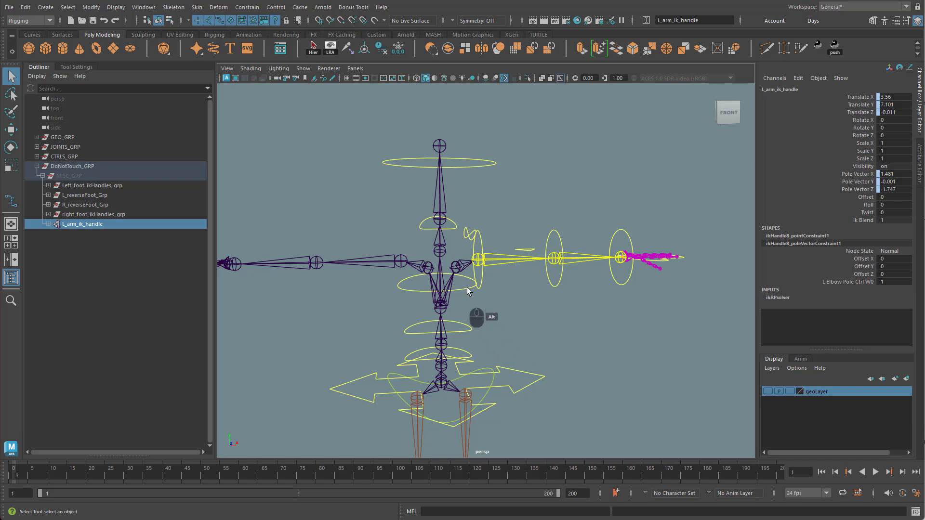
alt+right_drag(519, 284, 611, 300)
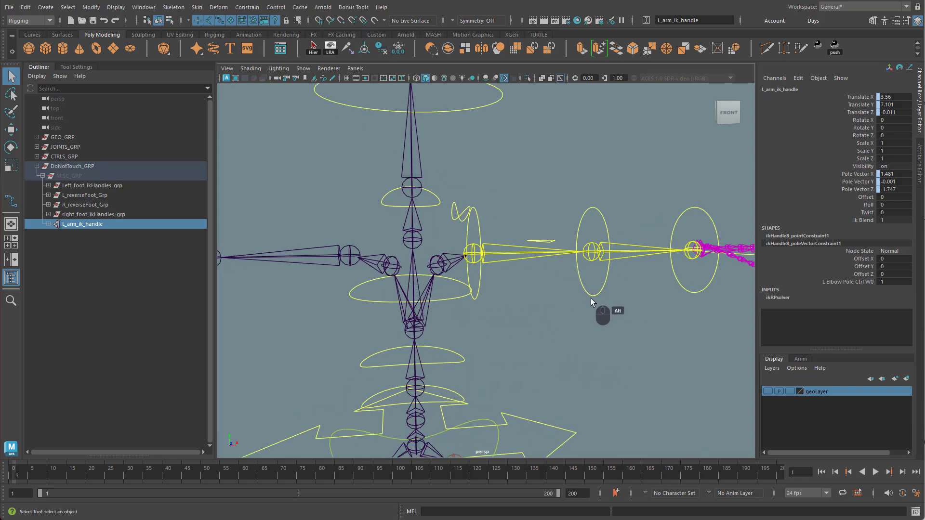
alt+middle_drag(592, 300, 551, 350)
alt+drag(414, 333, 441, 319)
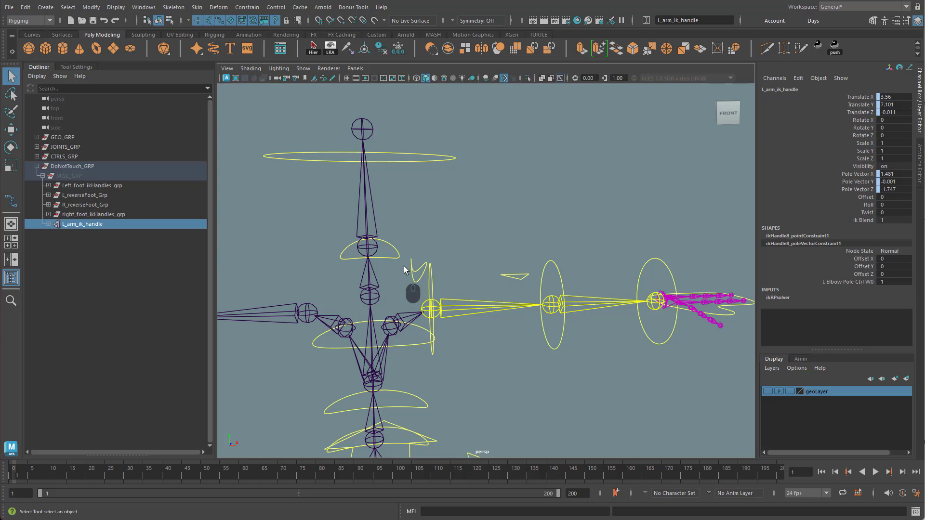
Enable drawing overrides on L_shoulder_ctrl and set its index color to red.
drag(415, 279, 414, 283)
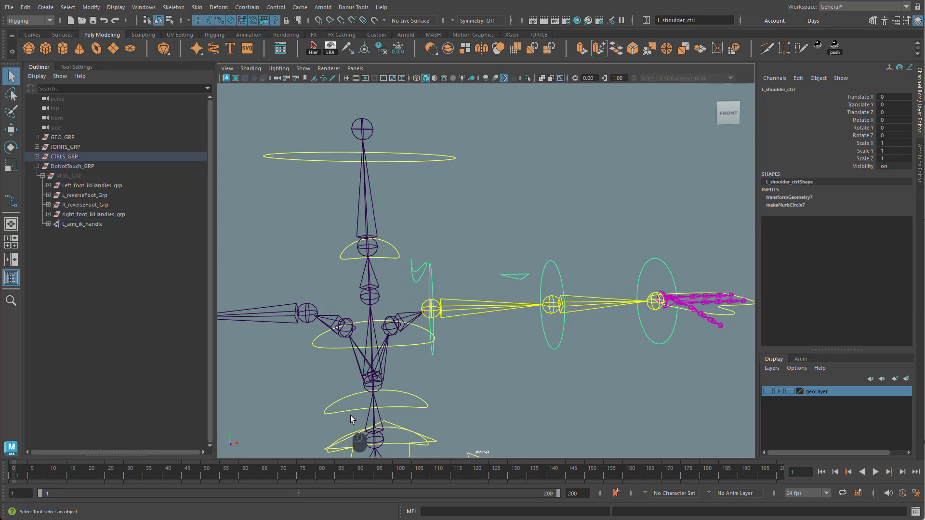
click(920, 167)
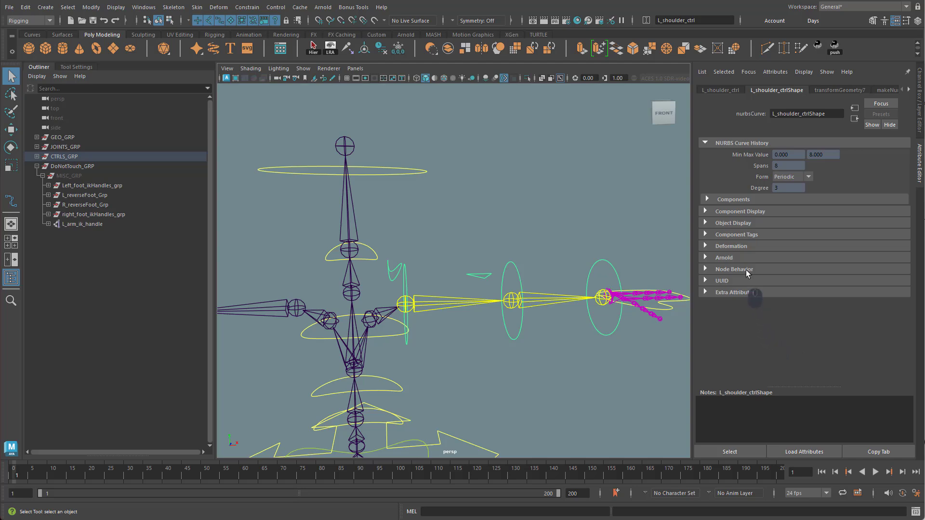
click(720, 91)
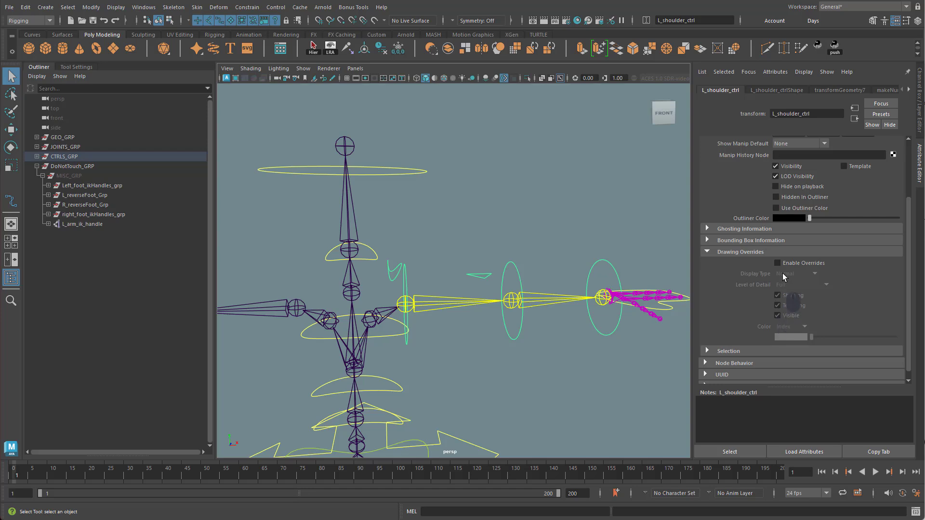
click(725, 251)
click(722, 177)
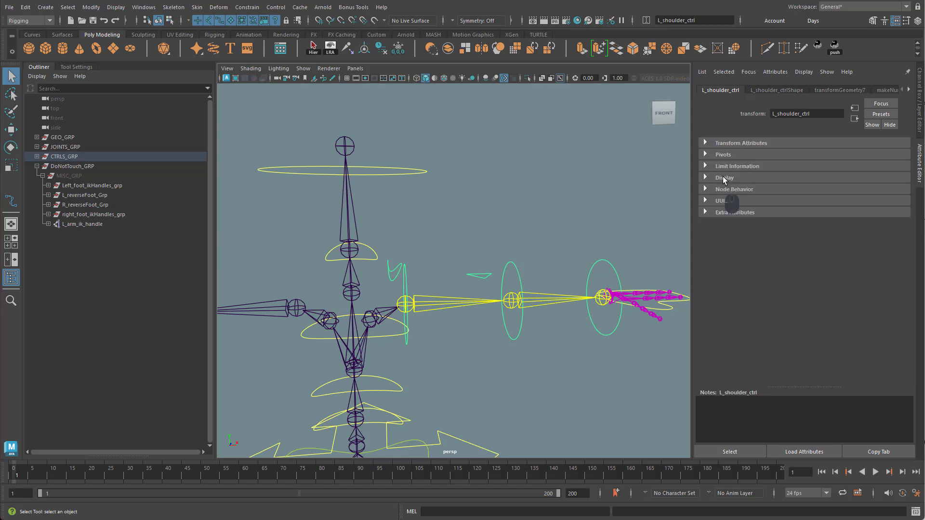
click(723, 178)
click(736, 329)
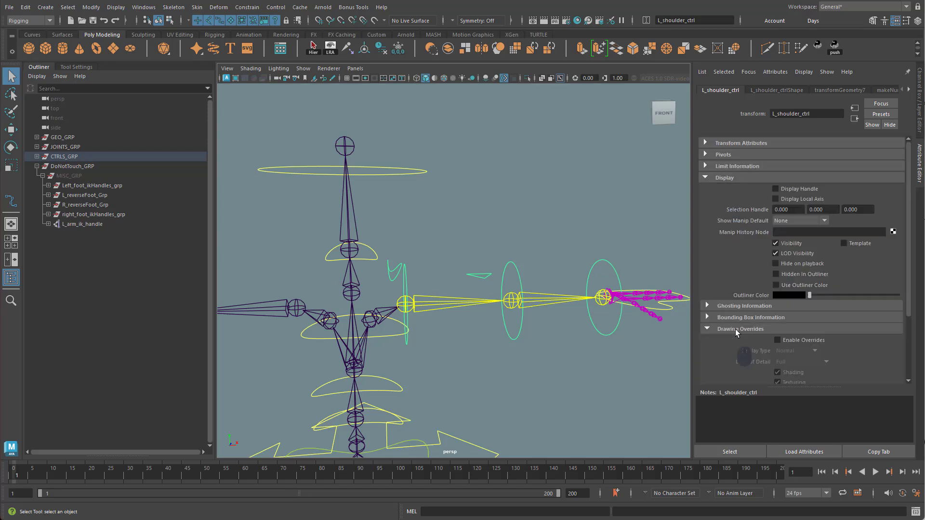
click(787, 339)
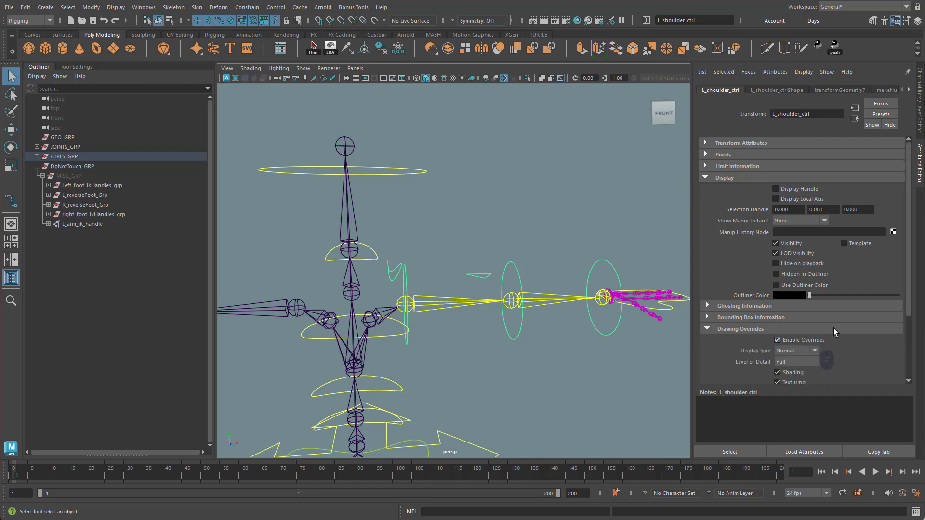
drag(905, 284, 909, 363)
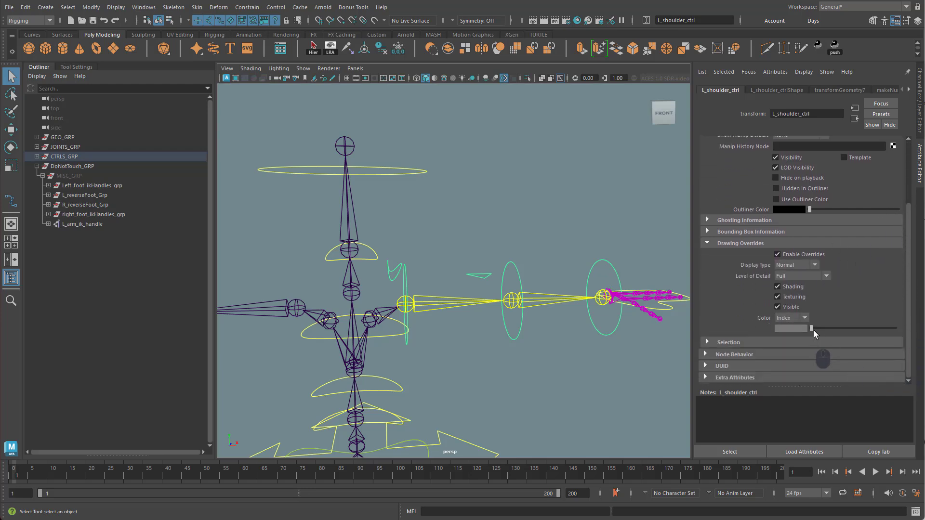
drag(813, 329, 847, 328)
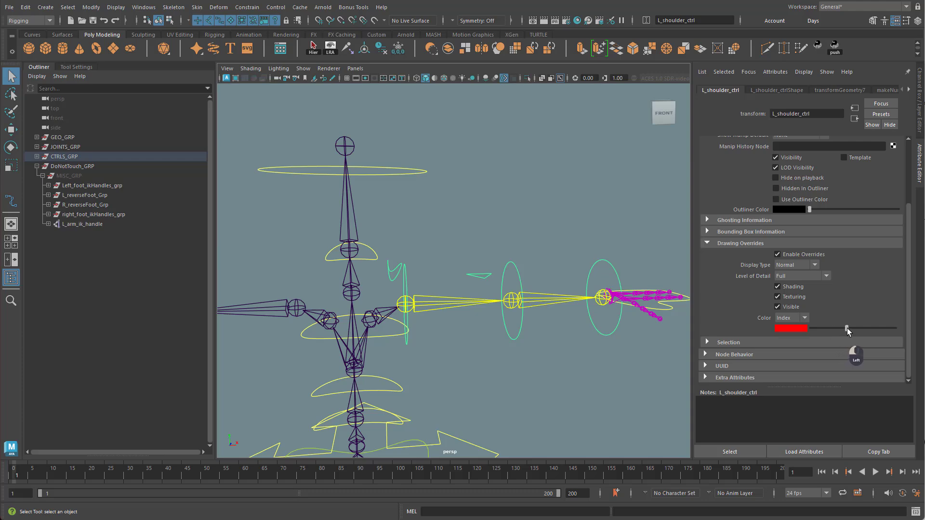
click(578, 388)
Enable drawing overrides on L_ik_wrist_ctrl and set its index color to red.
alt+drag(534, 345, 489, 316)
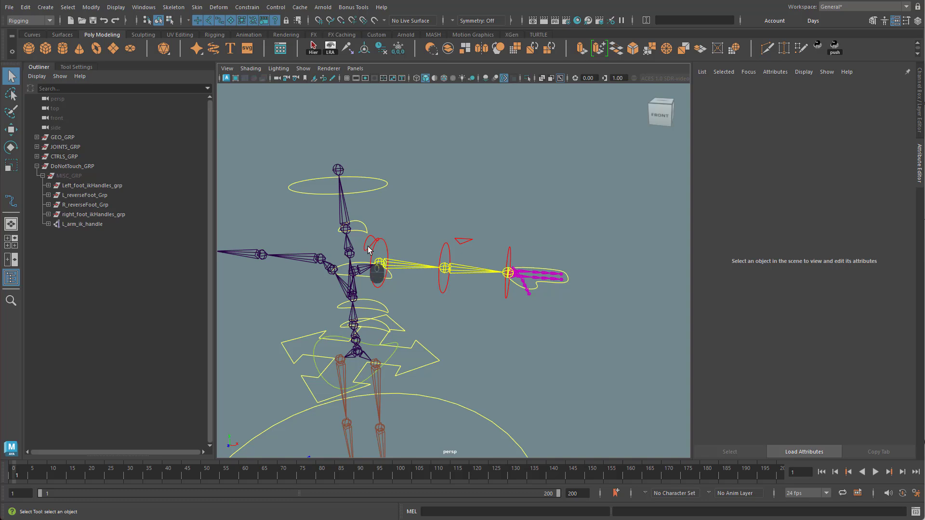
alt+drag(518, 288, 531, 307)
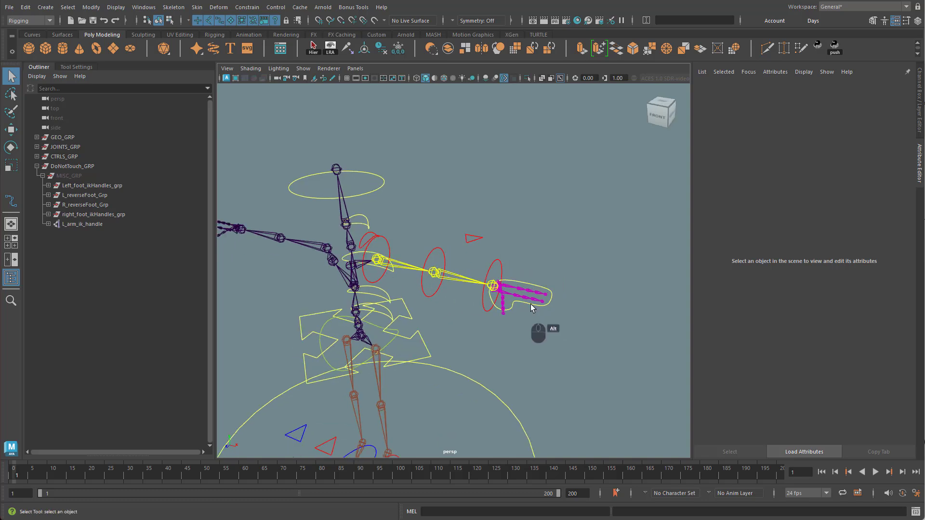
click(548, 302)
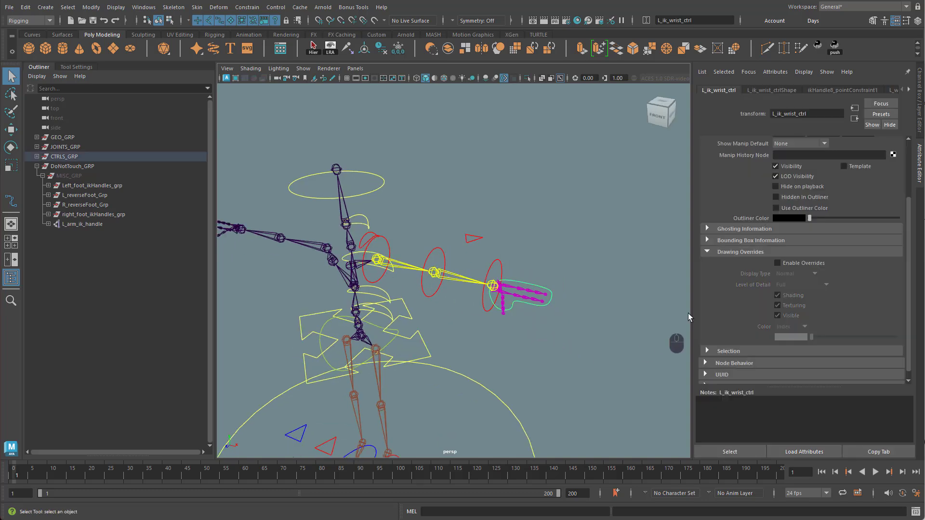
click(790, 263)
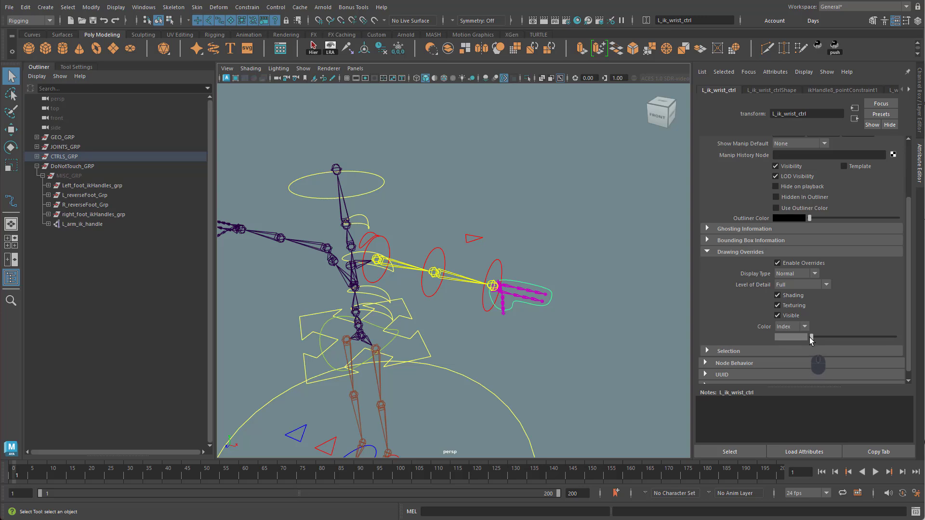
drag(812, 338, 844, 340)
click(549, 392)
scroll(520, 367, down, 3)
alt+middle_drag(487, 345, 552, 313)
alt+drag(552, 313, 565, 294)
alt+middle_drag(537, 286, 539, 329)
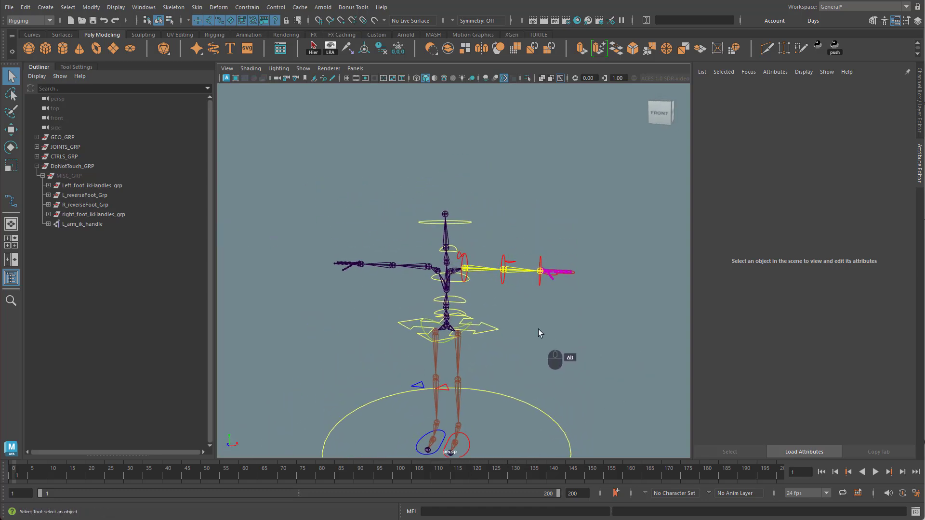
Move L_ik_wrist_ctrl down from the hand so the left IK arm chain separates from the bind chain.
alt+right_drag(539, 329, 600, 327)
alt+drag(595, 332, 571, 337)
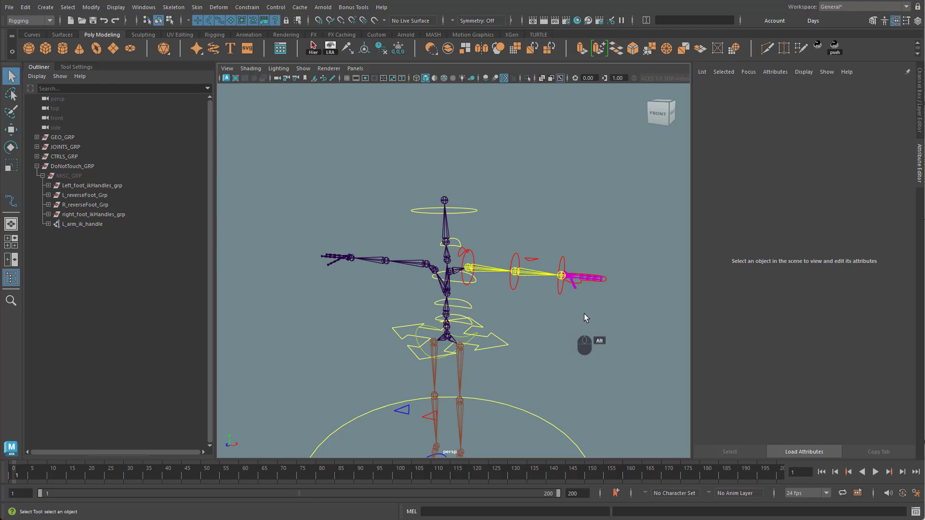
mouse_move(584, 314)
alt+mouse_down()
mouse_move(609, 321)
mouse_move(584, 327)
alt+mouse_up()
alt+middle_drag(584, 328, 554, 289)
alt+right_drag(554, 289, 595, 299)
alt+drag(595, 299, 599, 300)
alt+middle_drag(599, 301, 597, 327)
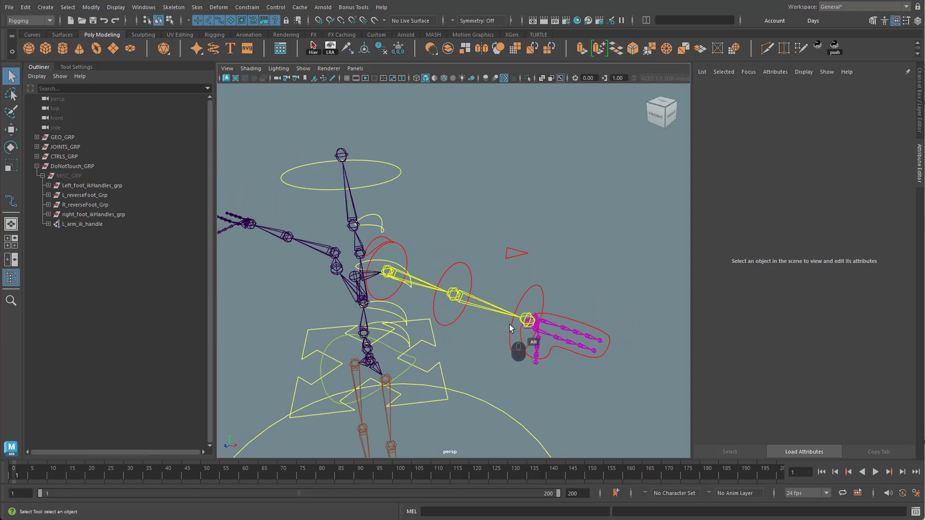
click(593, 358)
key(w)
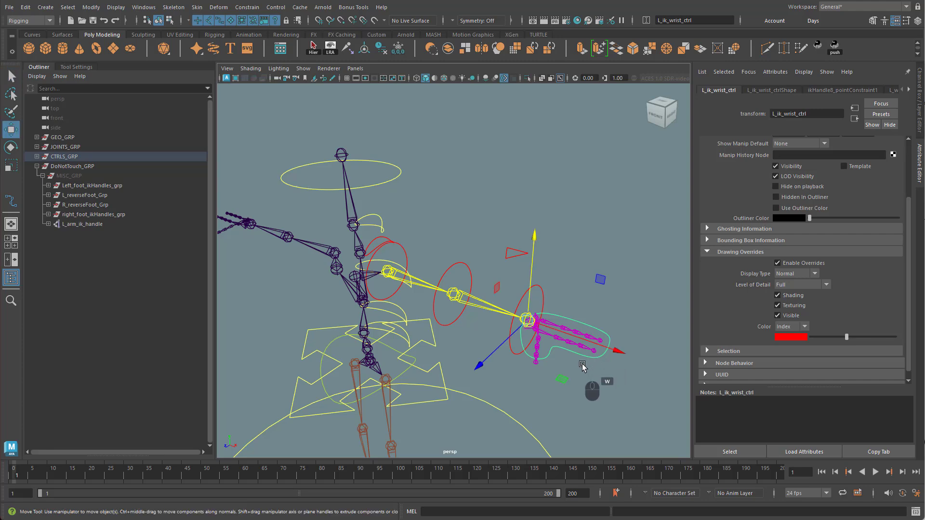
alt+drag(583, 366, 541, 422)
Rotate L_FK_upperArm_ctrl upward by about 29 degrees to raise the left FK arm chain above the bind chain.
click(413, 261)
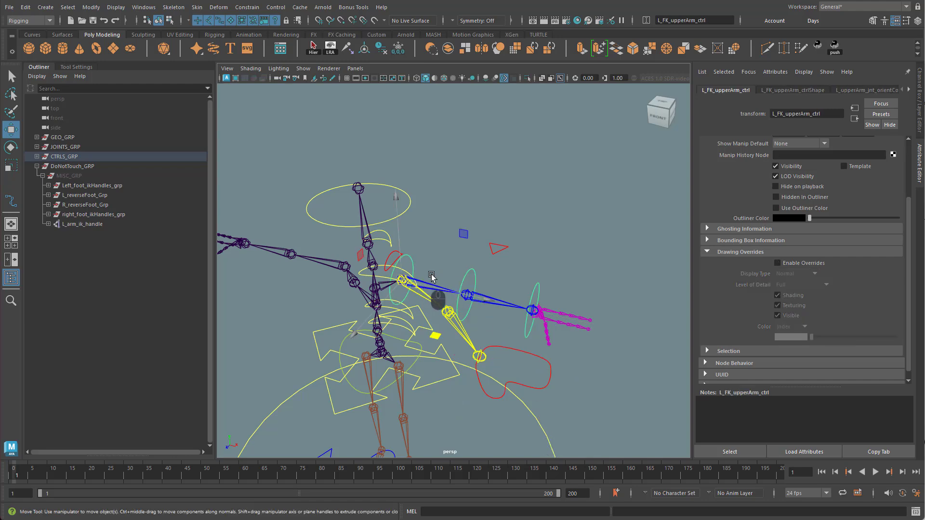
key(e)
drag(428, 336, 453, 314)
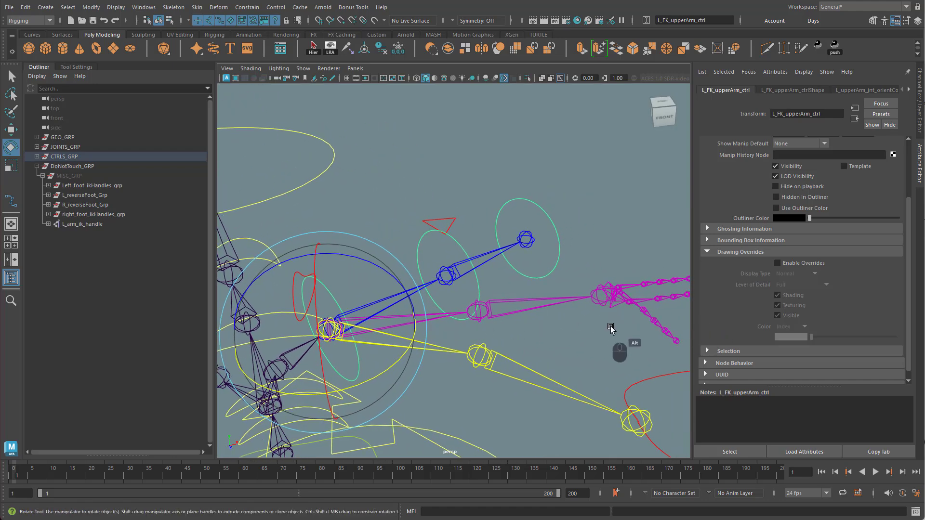
alt+drag(611, 324, 548, 328)
click(548, 323)
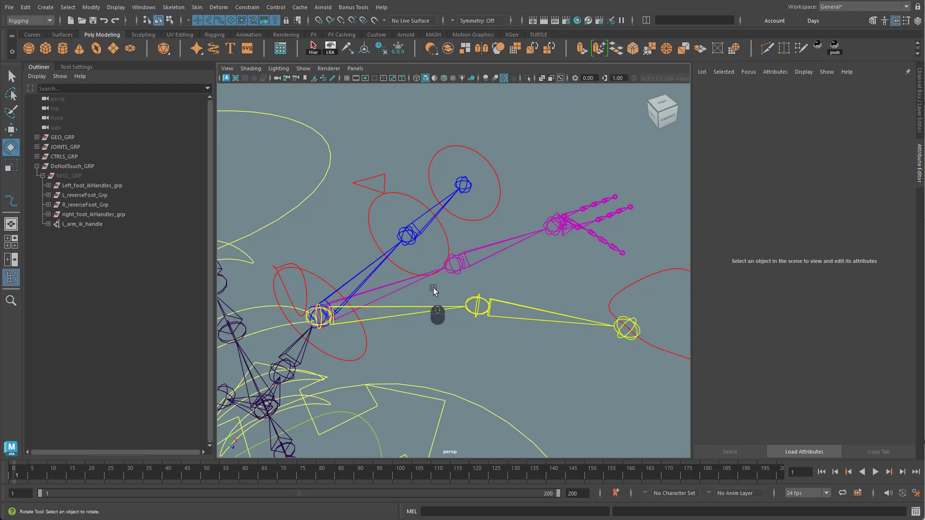
alt+drag(463, 290, 530, 289)
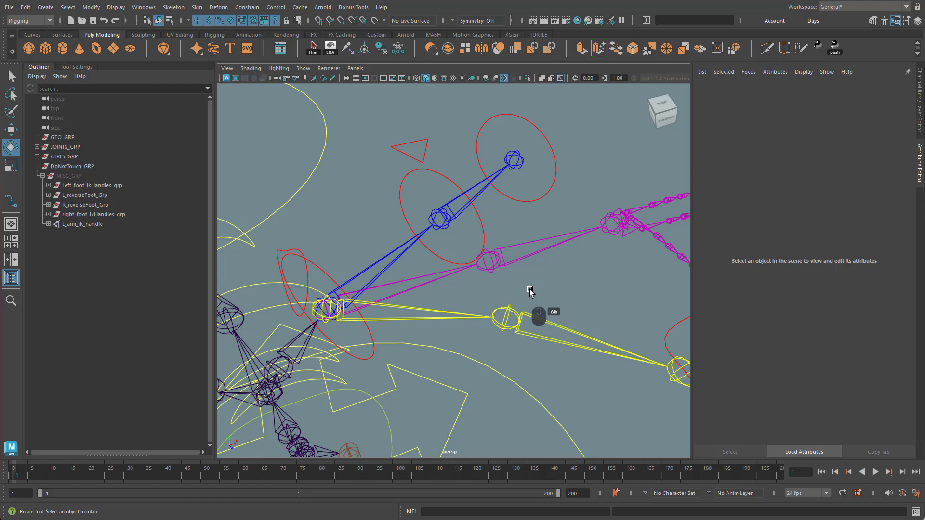
Orient-constrain the bind L_upperArm_jnt to the FK and IK upper arm joints with Maintain offset turned off.
click(389, 265)
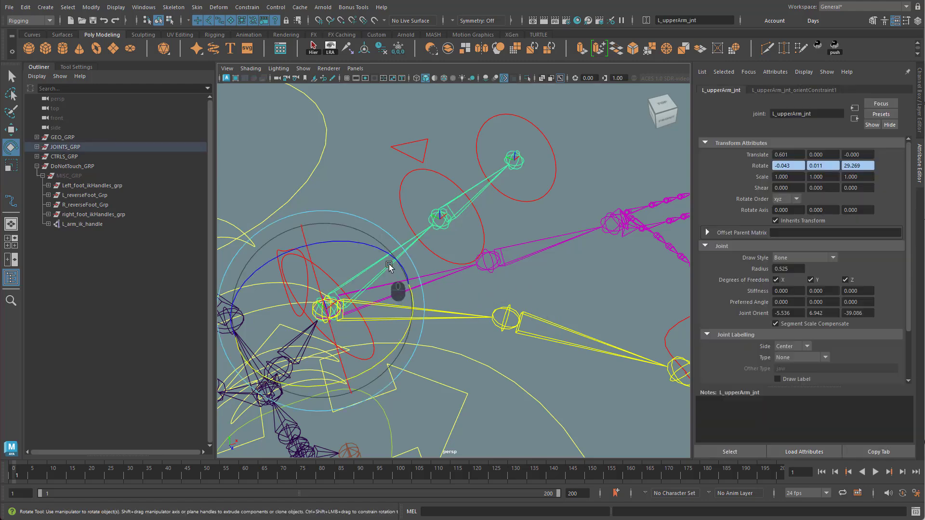
key(q)
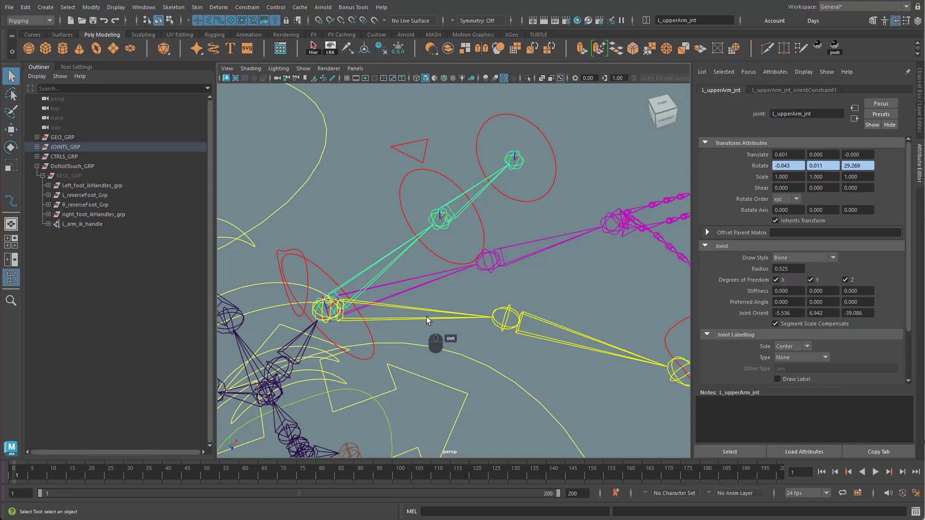
shift+click(426, 318)
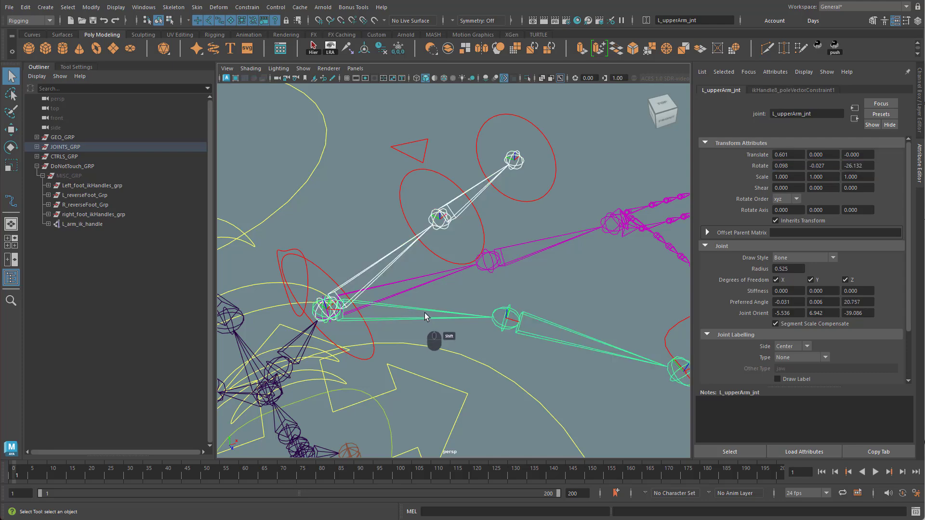
shift+click(413, 287)
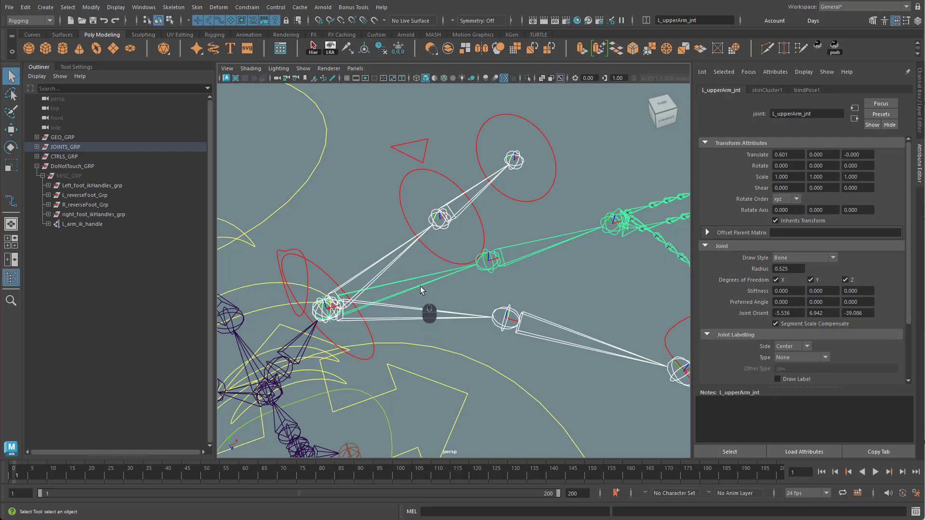
alt+drag(580, 329, 542, 328)
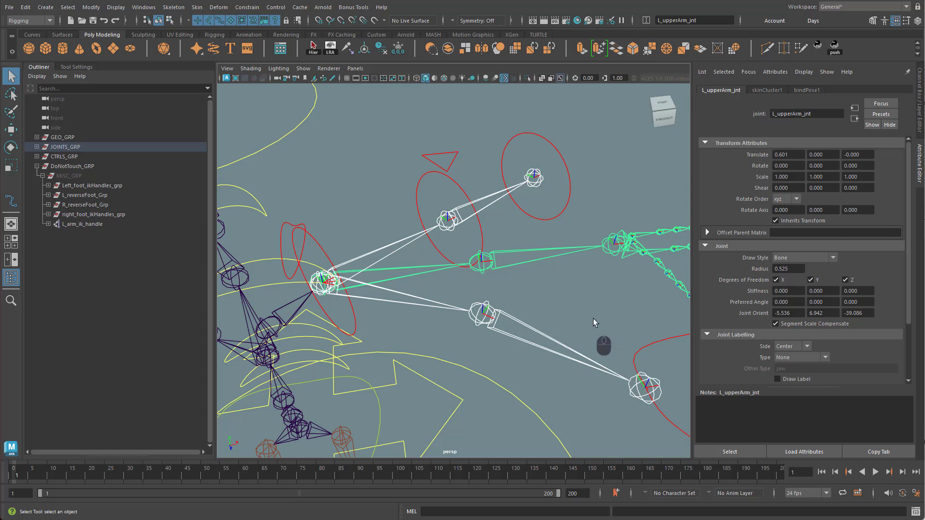
click(277, 7)
mouse_move(247, 7)
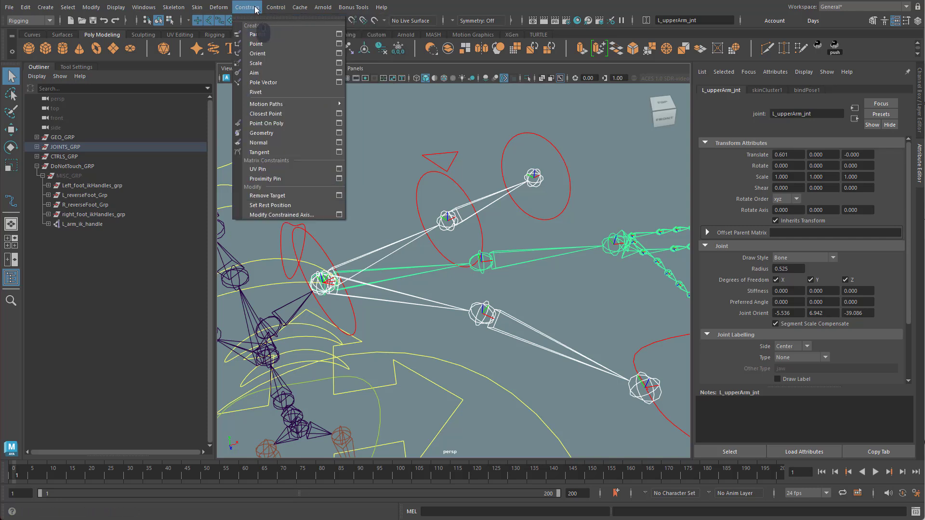
click(339, 53)
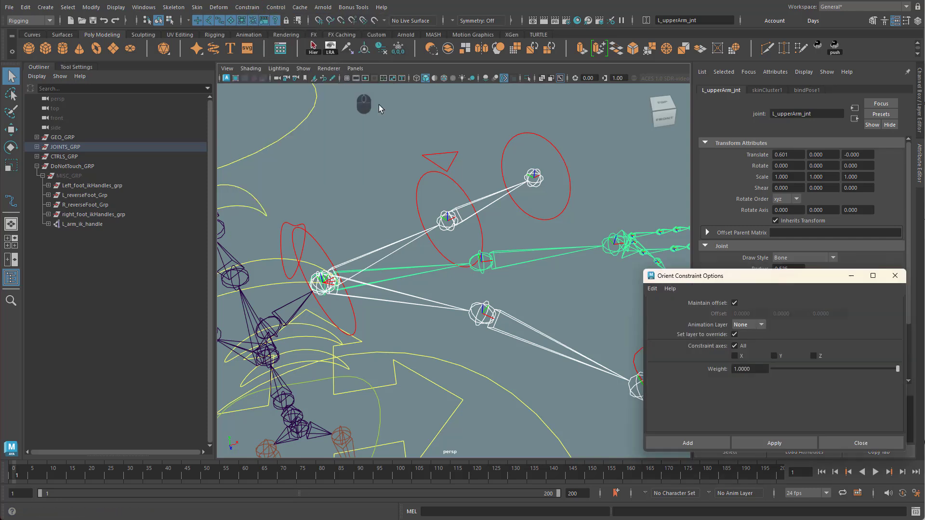
click(736, 303)
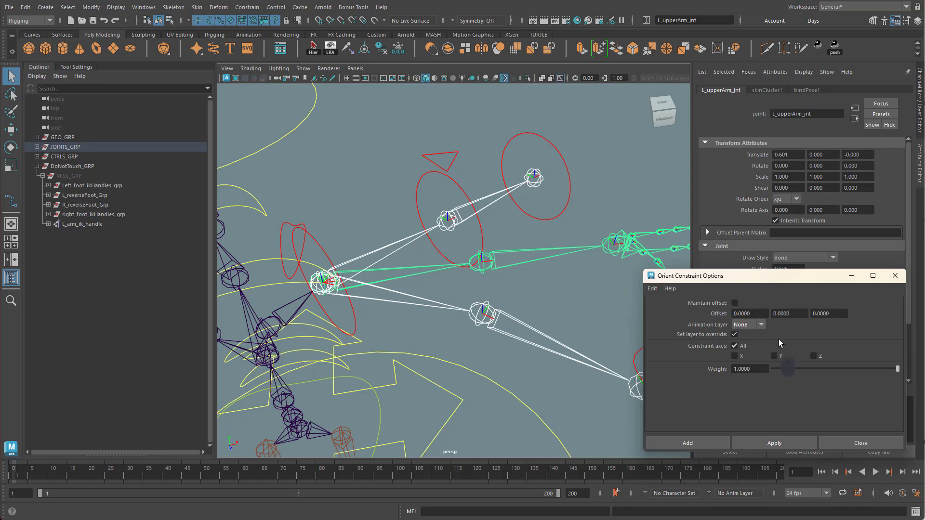
click(706, 443)
alt+drag(547, 345, 351, 302)
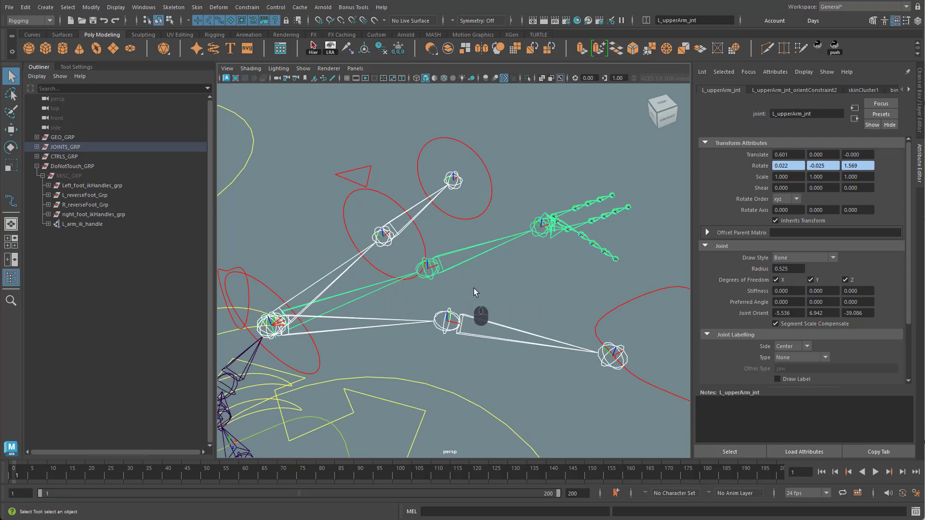
click(504, 272)
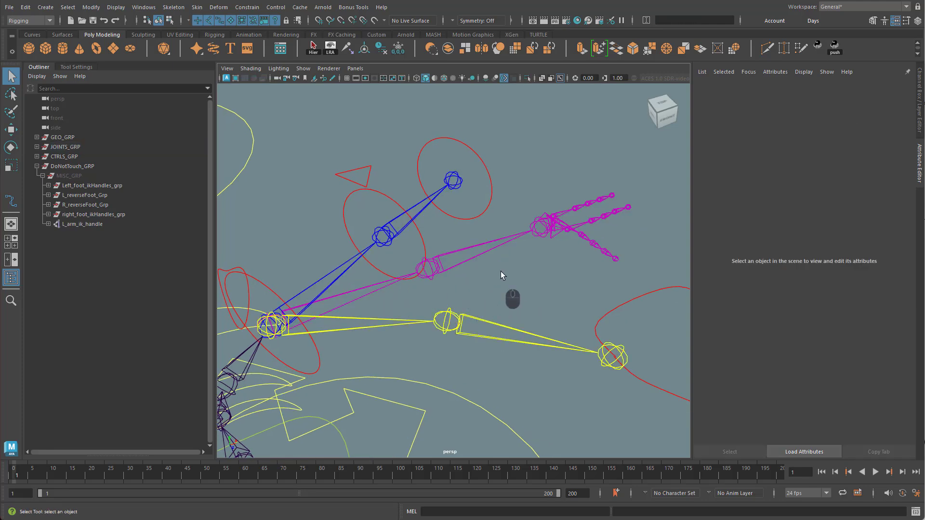
Orient-constrain the bind L_lowerArm_jnt to the FK and IK lower arm joints using the same constraint options.
click(422, 214)
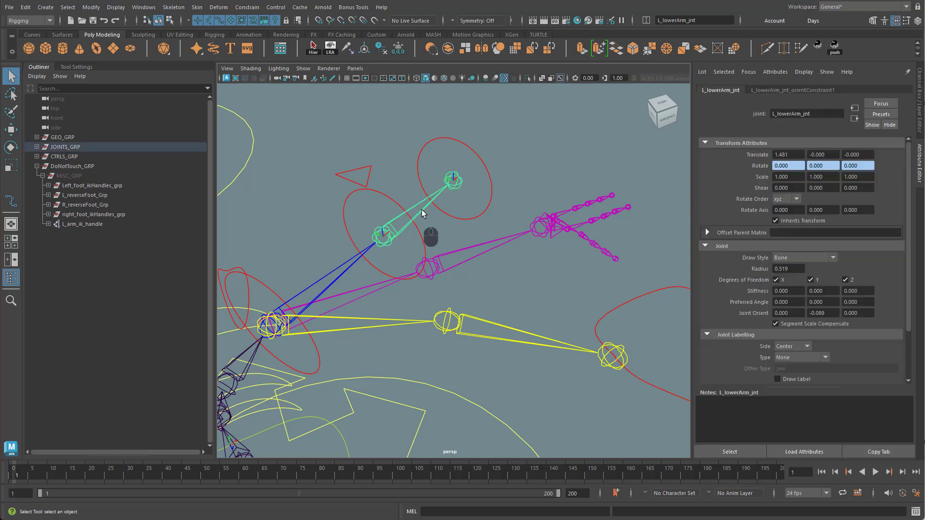
shift+click(512, 329)
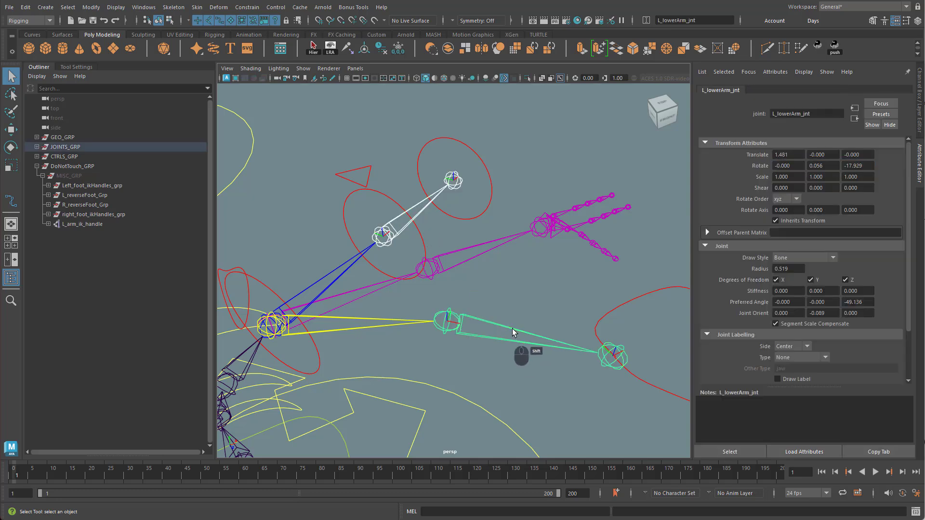
shift+click(482, 251)
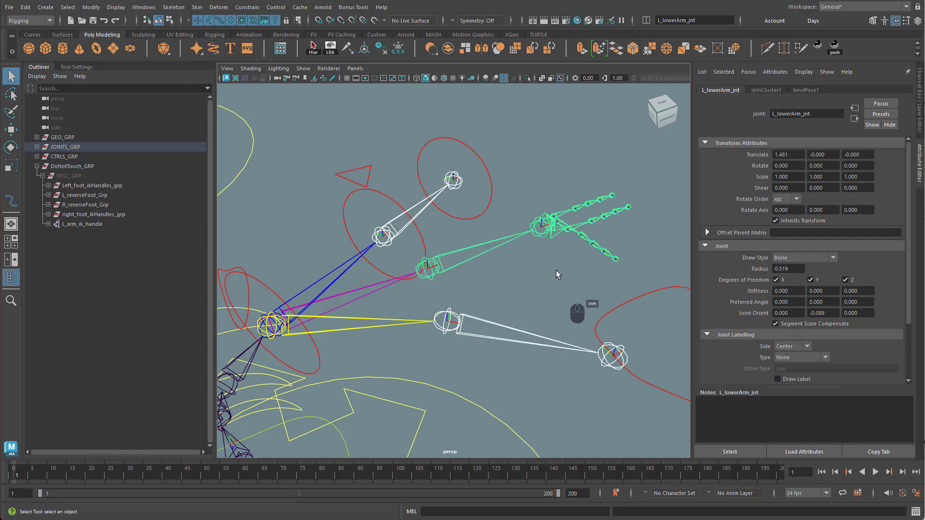
click(248, 7)
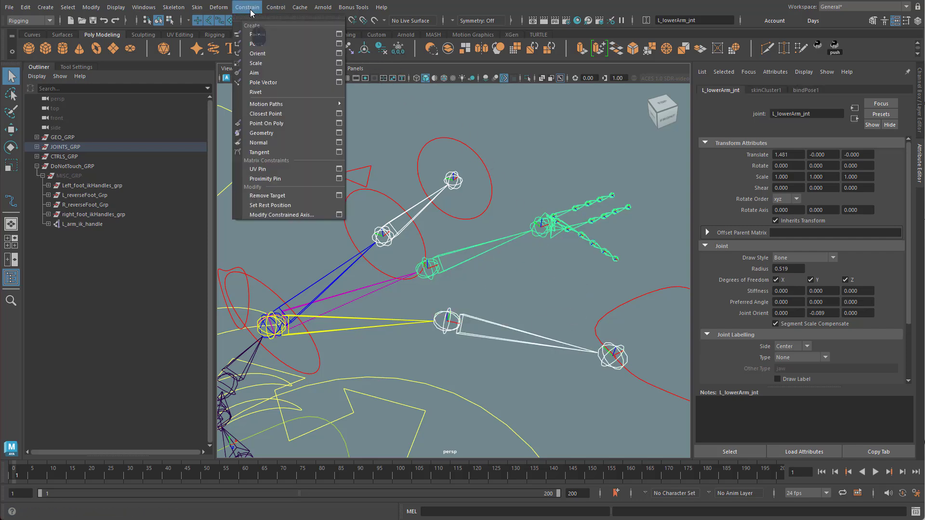
click(268, 52)
click(532, 259)
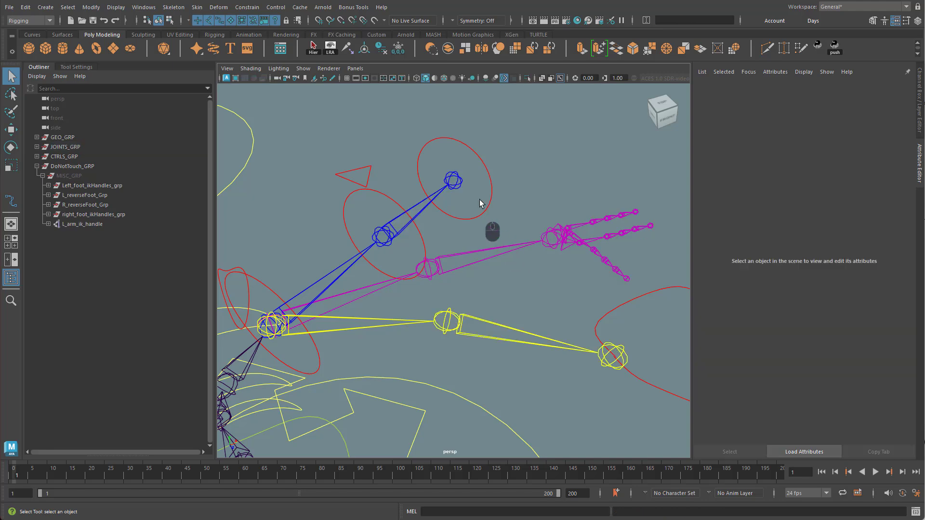
Orient-constrain the bind L_wrist_jnt to the FK and IK wrist joints using the same constraint options.
click(455, 182)
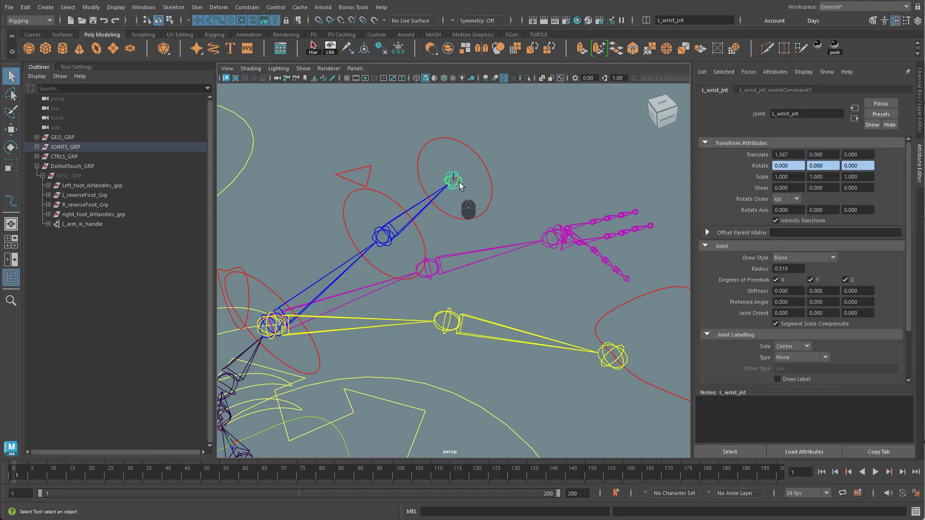
shift+click(607, 351)
shift+click(545, 248)
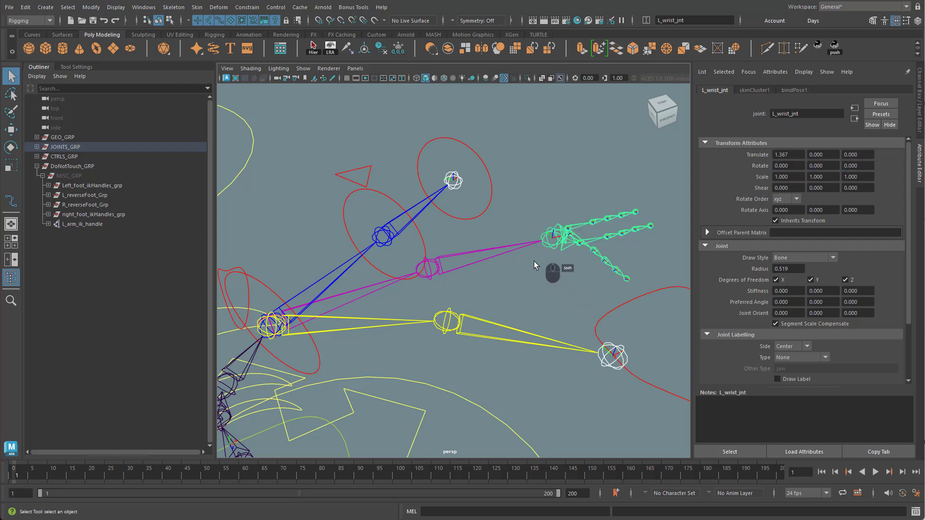
click(247, 7)
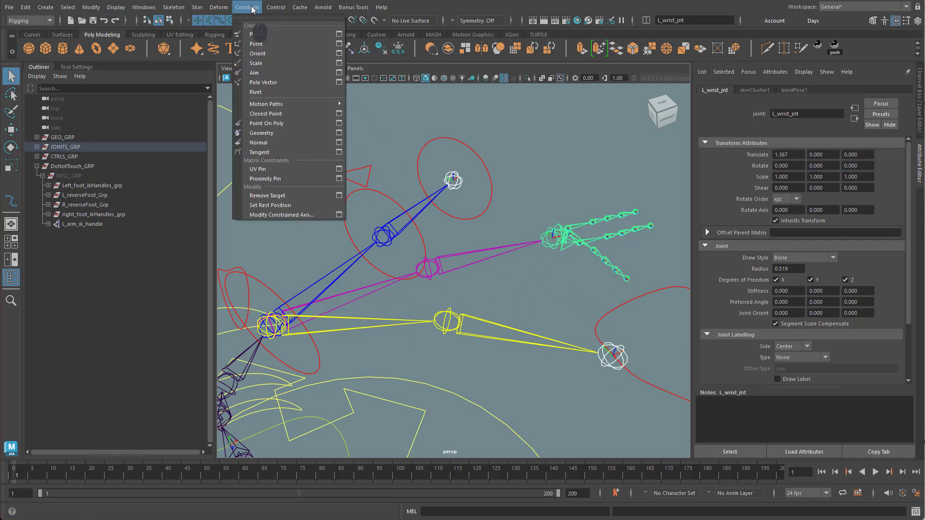
click(257, 54)
Rotate L_ik_wrist_ctrl to test how the bind hand follows the IK wrist.
alt+drag(543, 284, 509, 301)
click(619, 333)
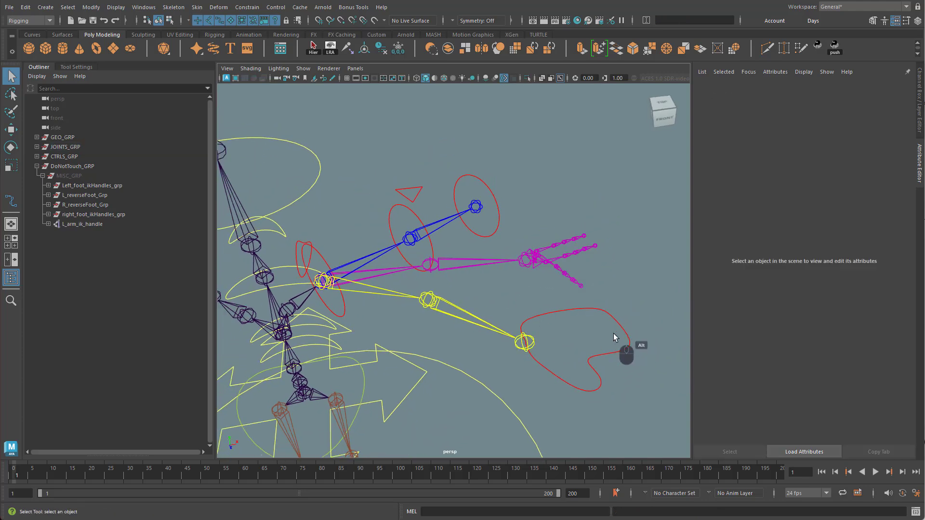
drag(616, 337, 629, 374)
key(e)
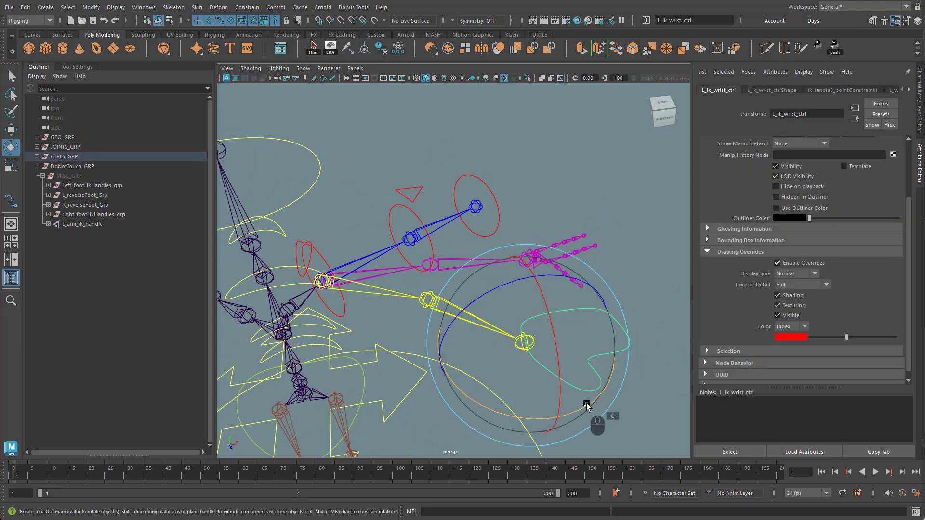
drag(585, 408, 591, 334)
drag(570, 354, 455, 218)
Rotate L_FK_wrist_ctrl about -50 degrees in Y and check how the bind hand blends between both chains.
click(498, 209)
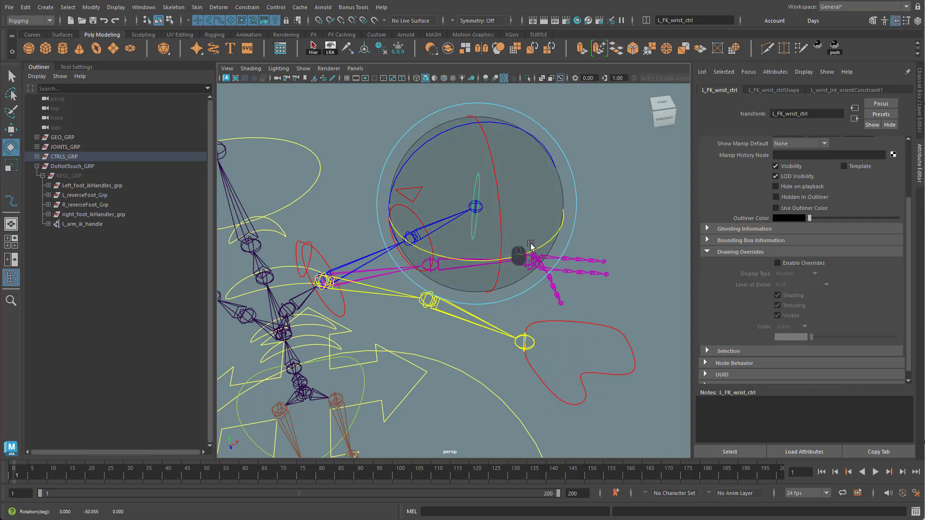
alt+drag(581, 328, 530, 314)
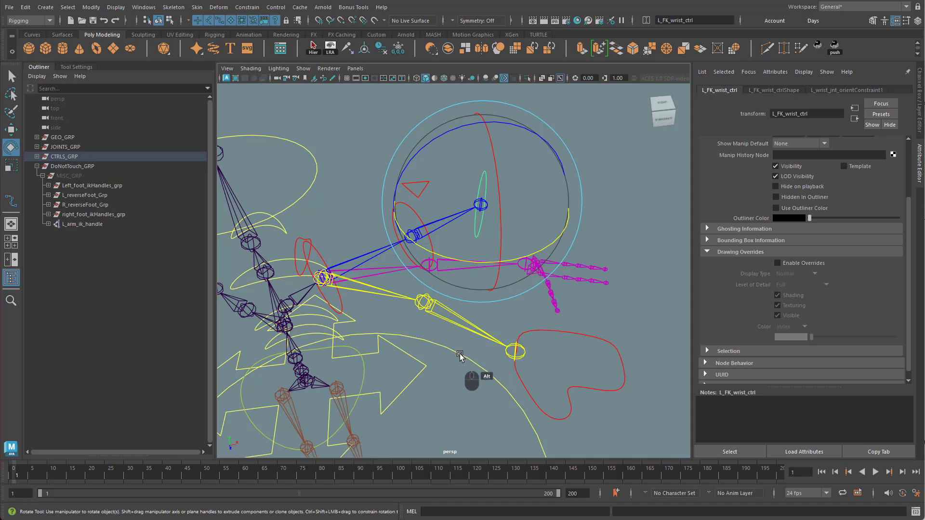
alt+drag(464, 355, 481, 347)
alt+middle_drag(485, 353, 513, 347)
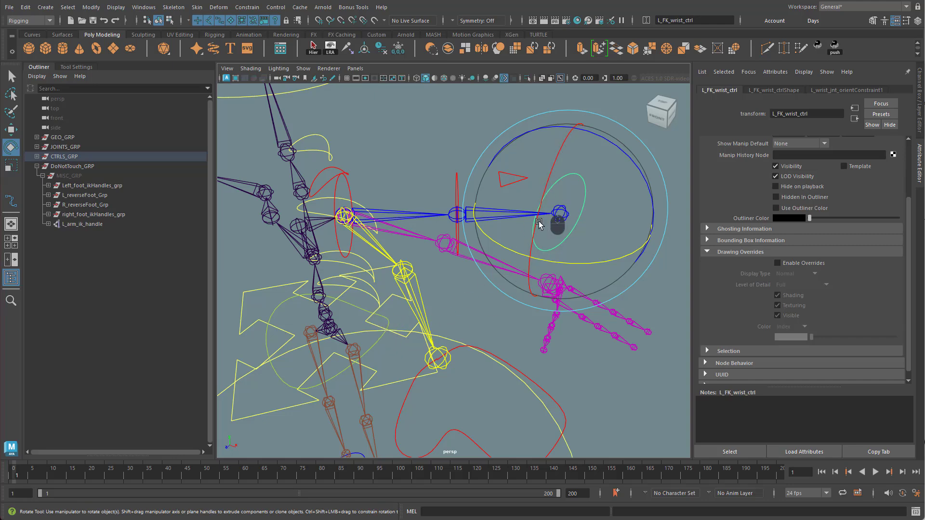
alt+drag(492, 321, 525, 312)
alt+middle_drag(526, 312, 602, 312)
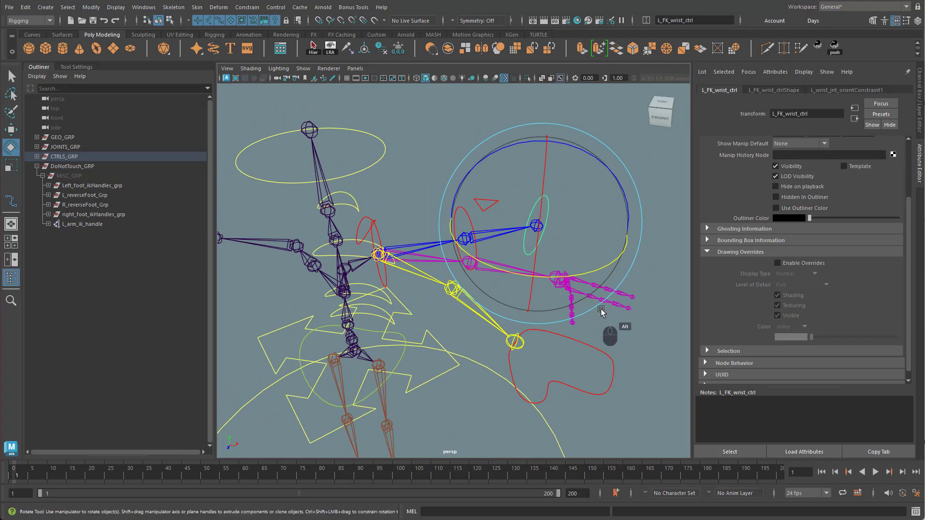
click(566, 326)
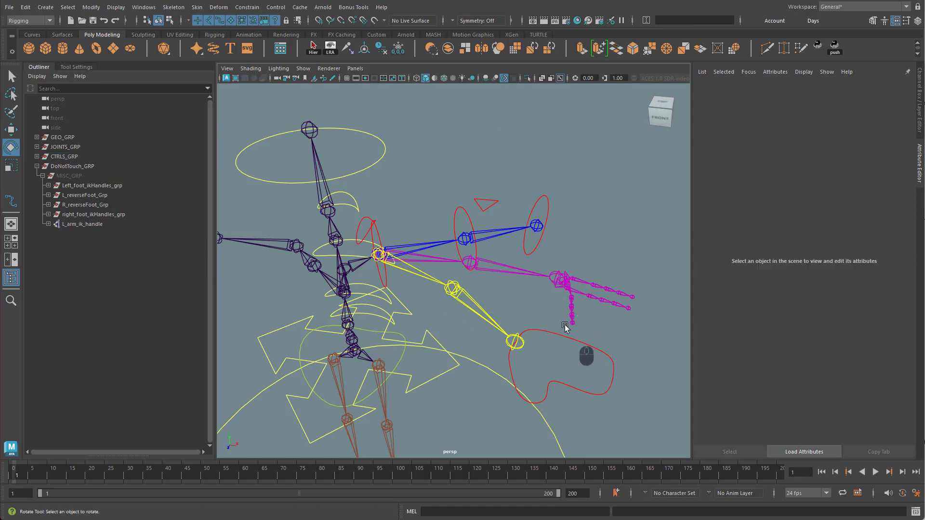
Select the bind L_wrist_jnt and reveal it in the expanded joint hierarchy.
click(433, 260)
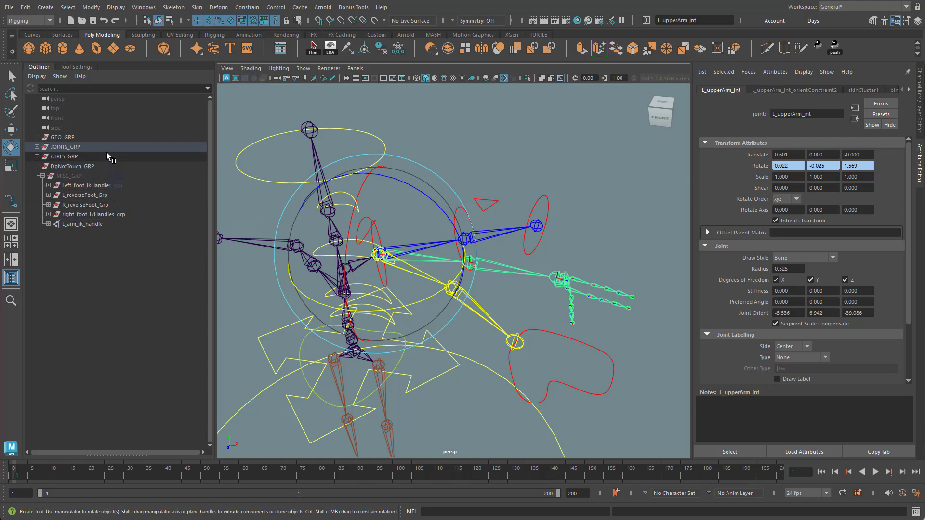
click(552, 280)
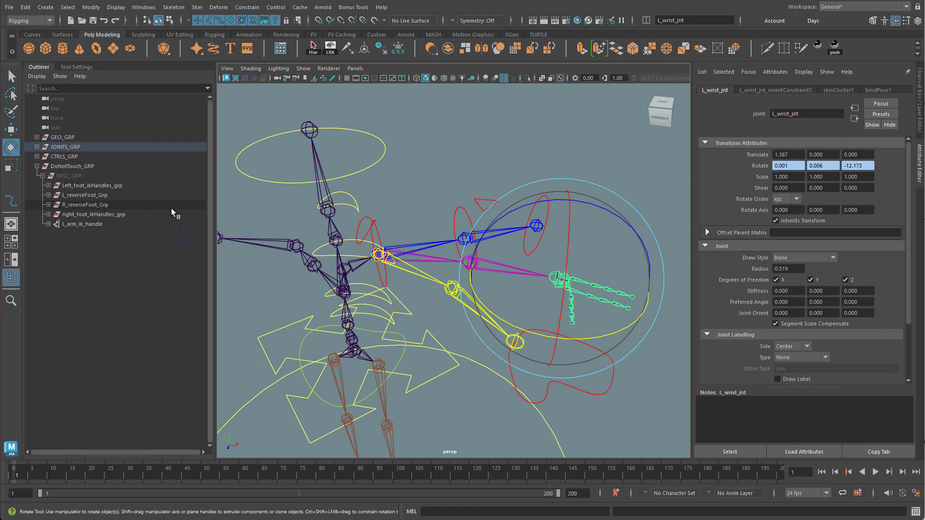
key(f)
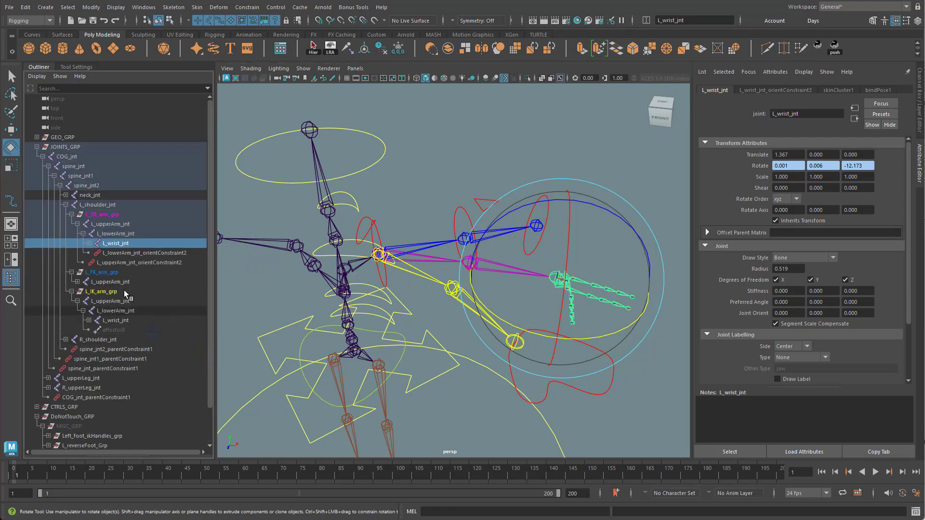
Expand the bind L_wrist_jnt and select the wrist, lower arm and upper arm orient constraints together.
click(90, 244)
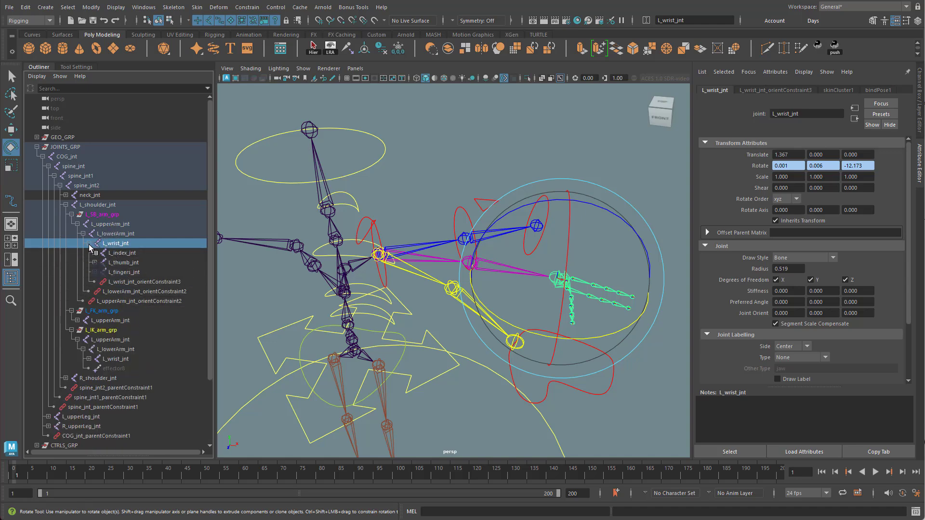
click(146, 283)
ctrl+click(147, 291)
ctrl+click(147, 300)
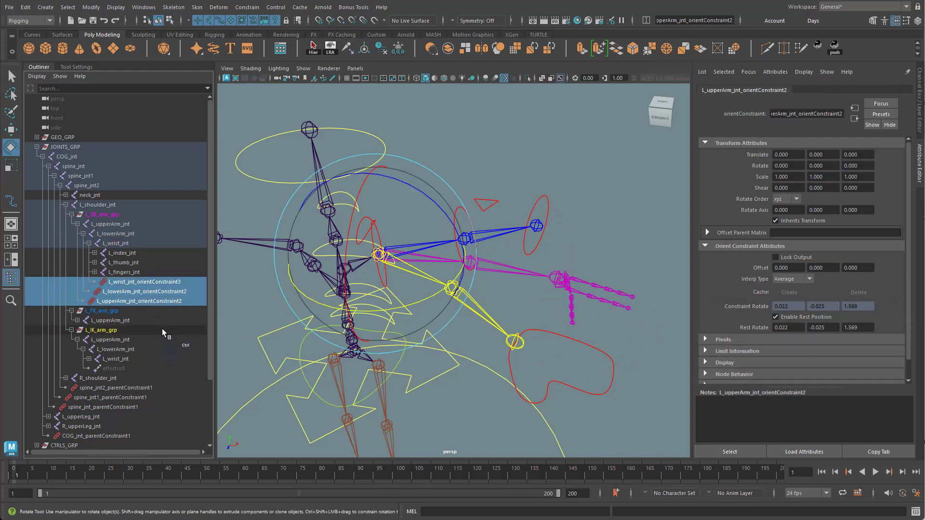
Set the L Wrist Jnt W0 weight of L_wrist_jnt_orientConstraint3 to 0.
click(158, 282)
click(920, 110)
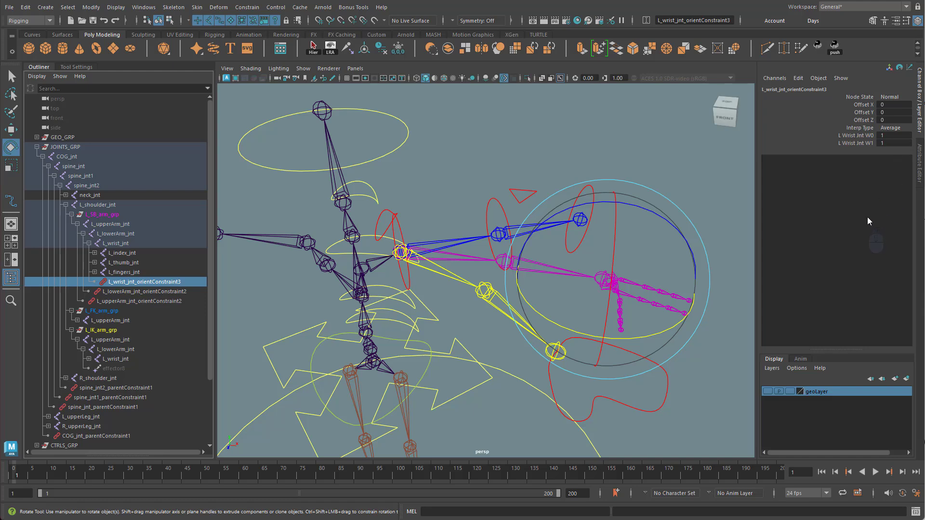
double_click(894, 137)
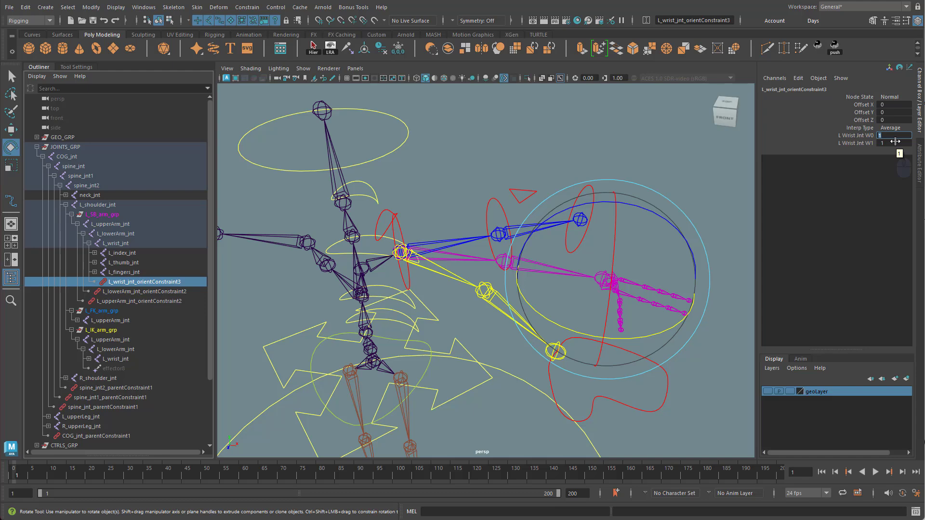
key(Return)
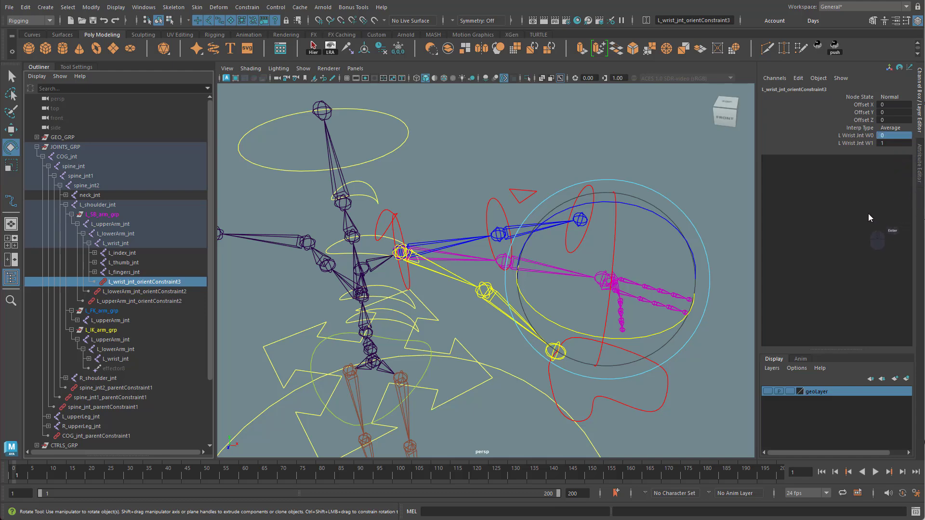
On L_upperArm_jnt_orientConstraint2, set L Upper Arm Jnt W0 to 0, and scrub the weight up to 1.17 to test the blend.
click(129, 301)
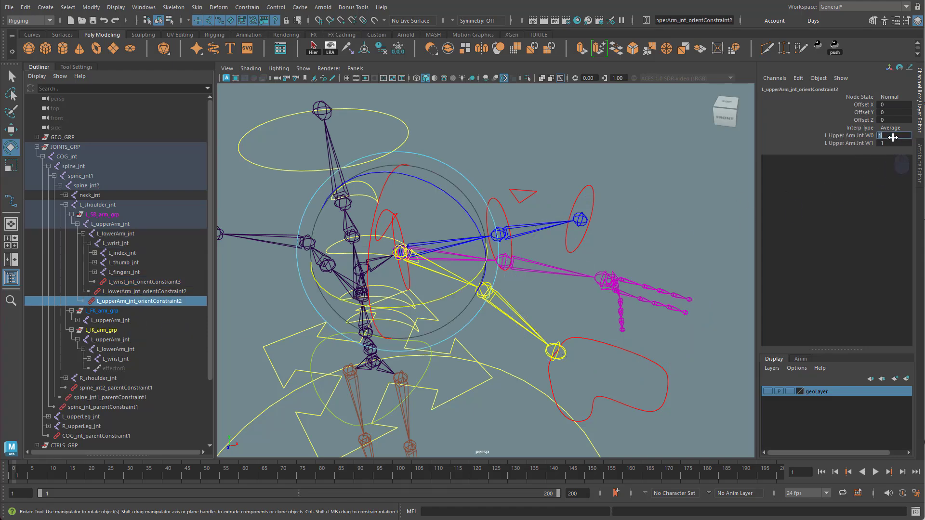
key(Return)
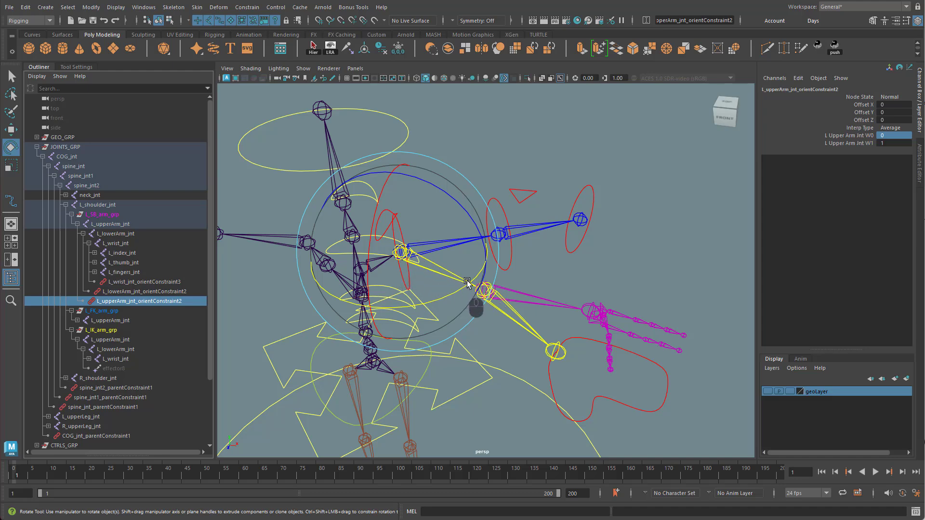
click(862, 138)
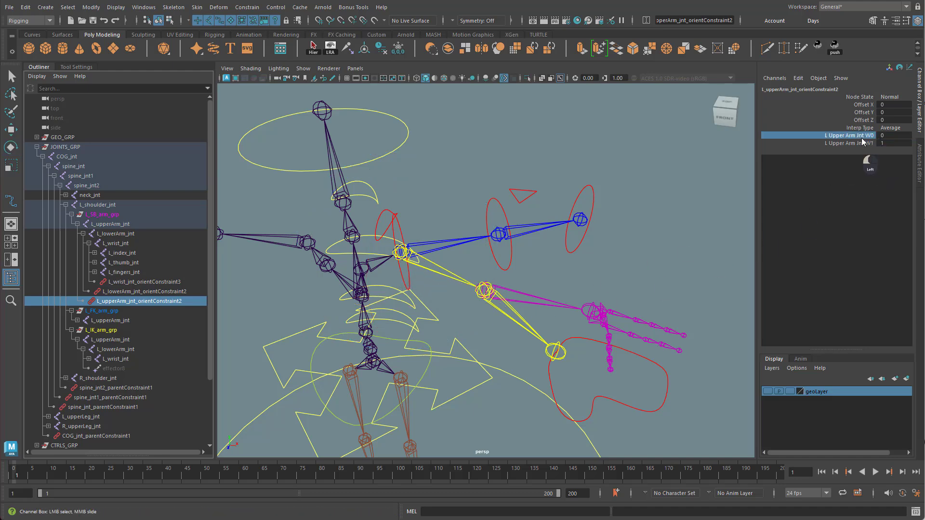
ctrl+middle_drag(646, 235, 700, 196)
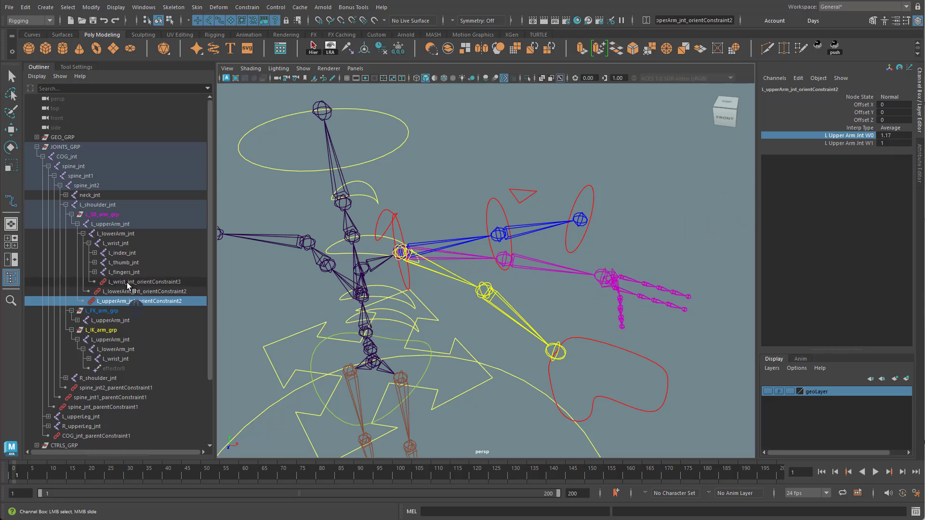
alt+drag(629, 332, 577, 336)
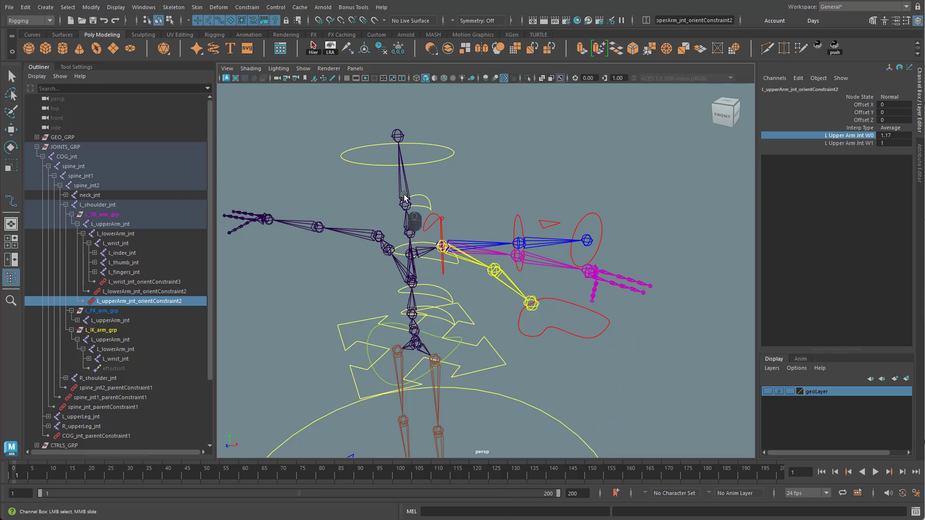
alt+drag(559, 338, 521, 299)
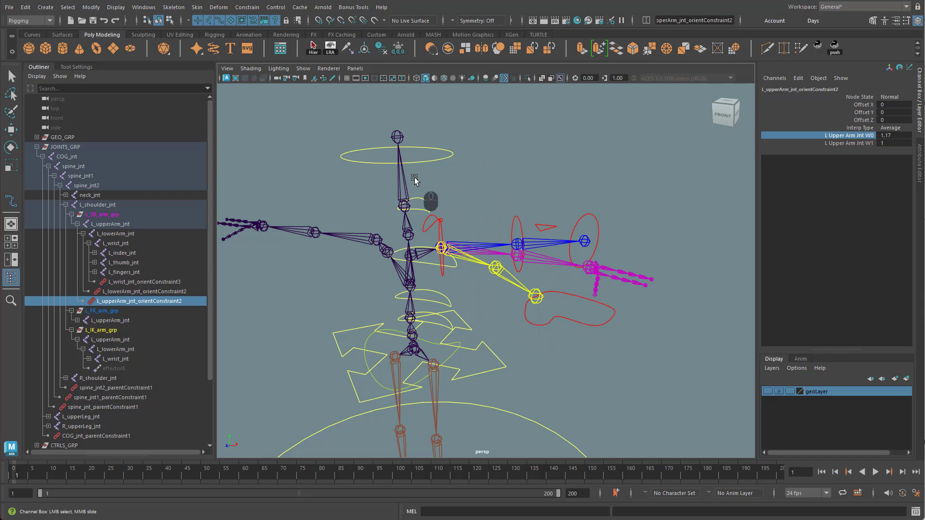
alt+drag(576, 322, 591, 320)
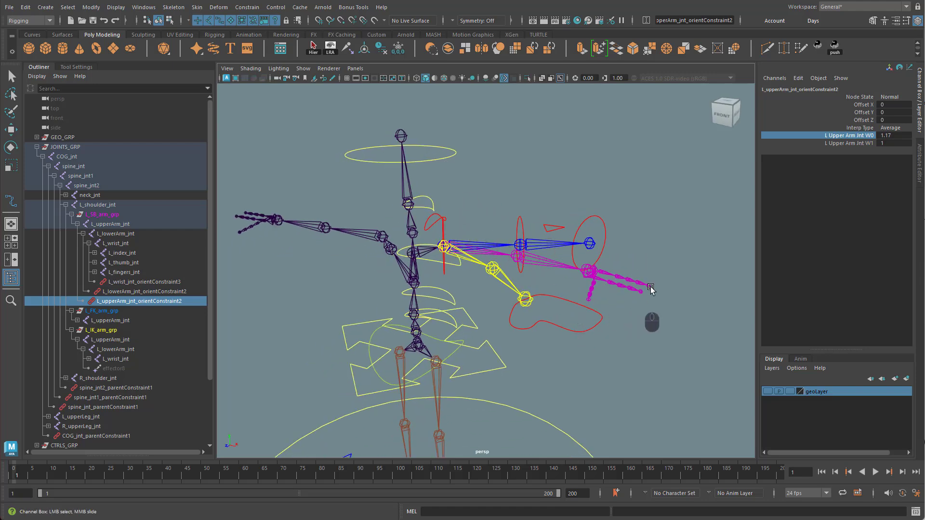
alt+drag(475, 281, 487, 285)
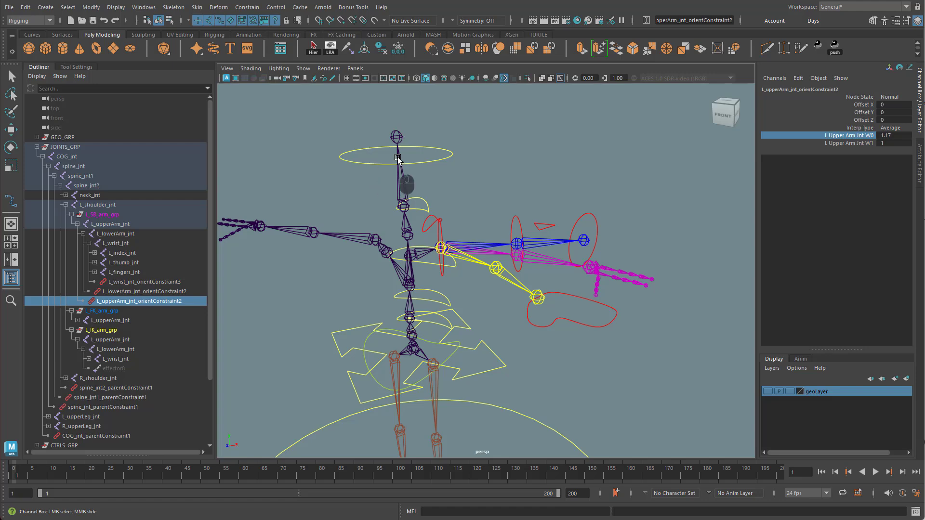
Show the viewport grid and activate the EP Curve Tool with its tool settings open.
alt+right_drag(595, 317, 506, 265)
alt+drag(506, 265, 544, 282)
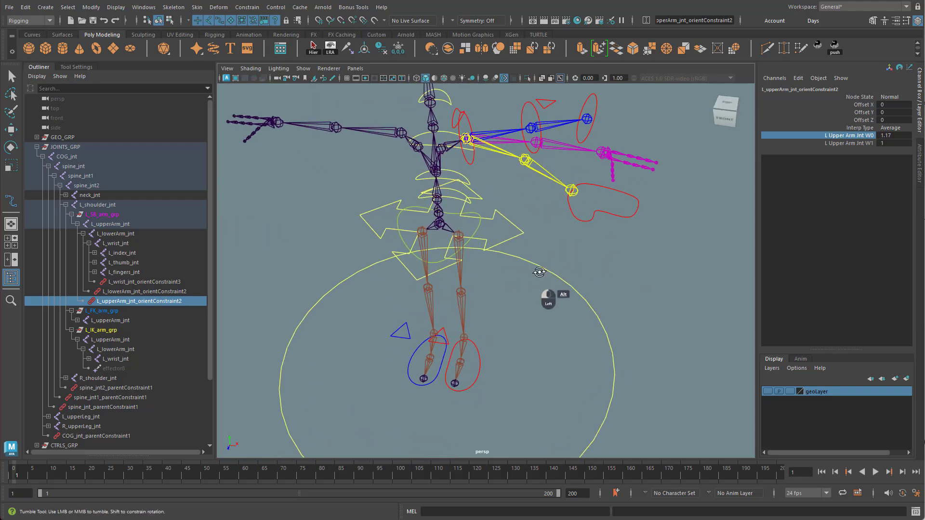
click(346, 78)
alt+middle_drag(578, 333, 569, 267)
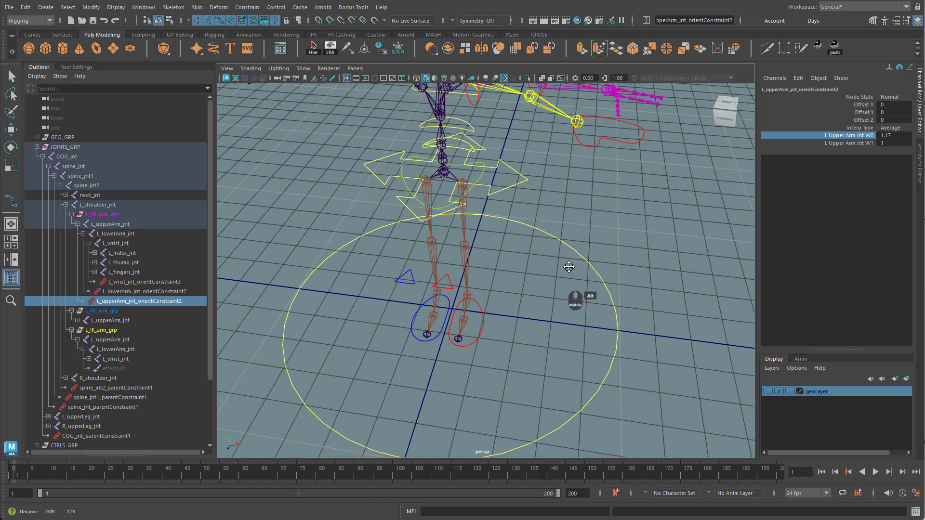
alt+drag(569, 267, 504, 303)
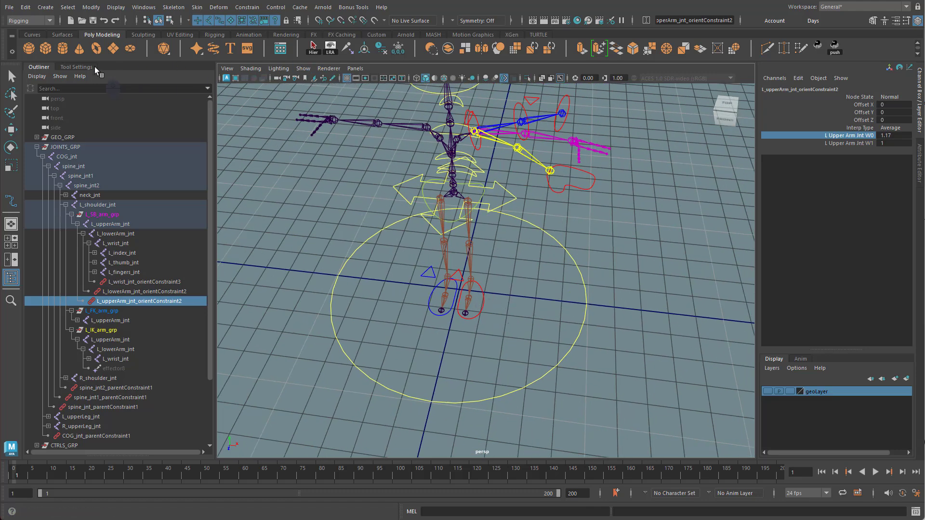
click(34, 34)
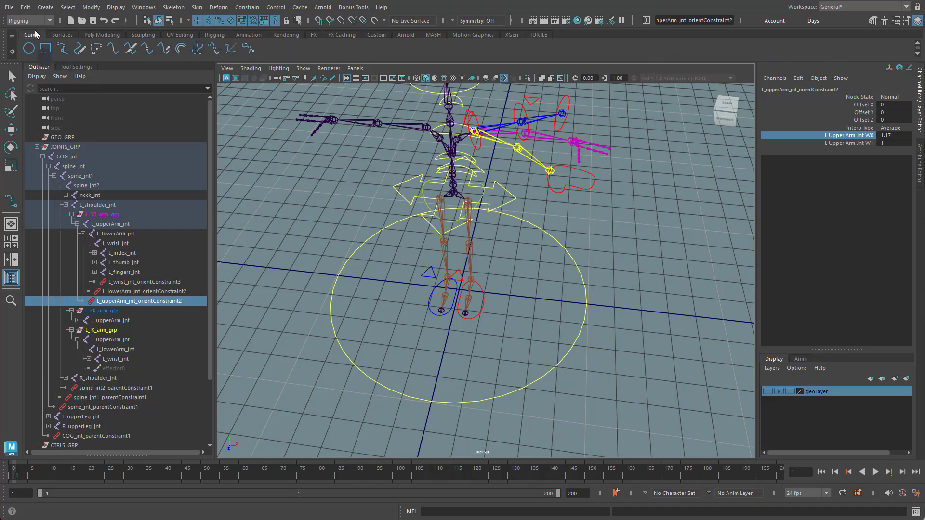
click(65, 51)
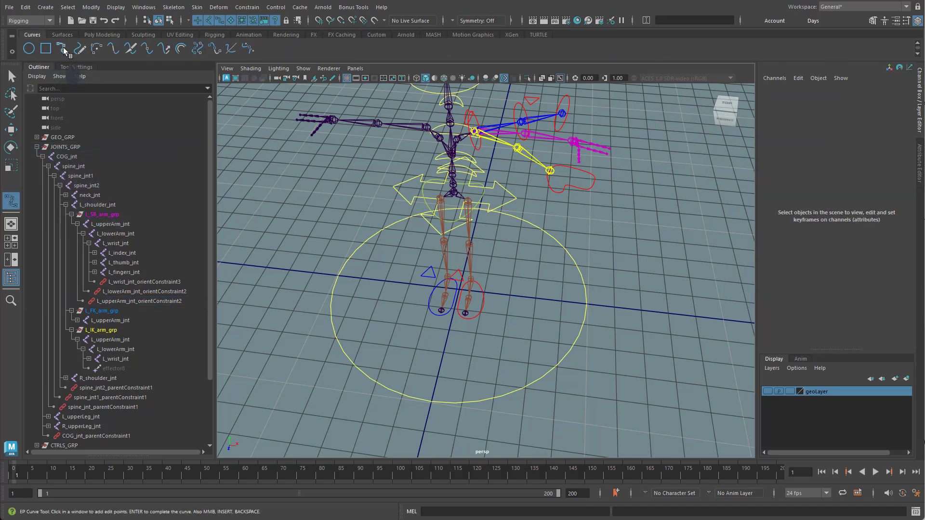
double_click(66, 51)
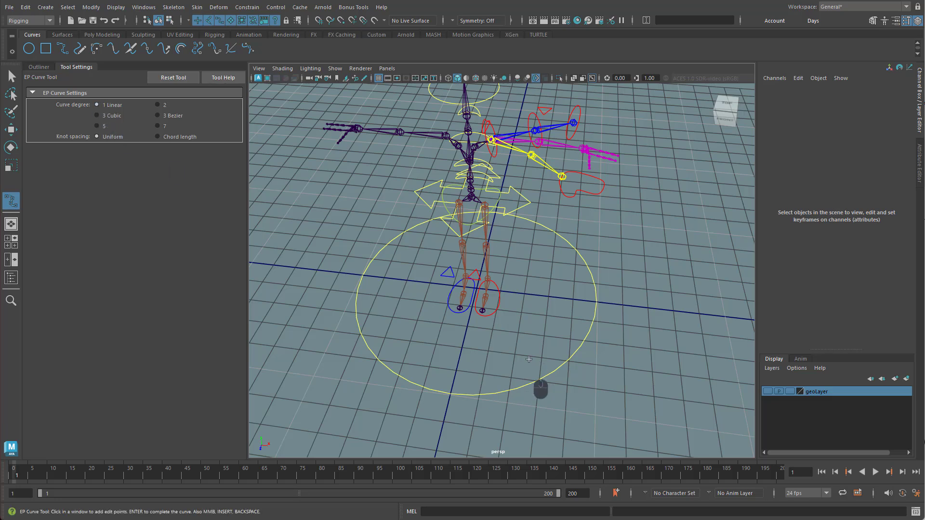
Draw a closed linear plus-shaped curve, three grid squares wide, snapped to the grid on the floor beside the character's left foot.
key(x)
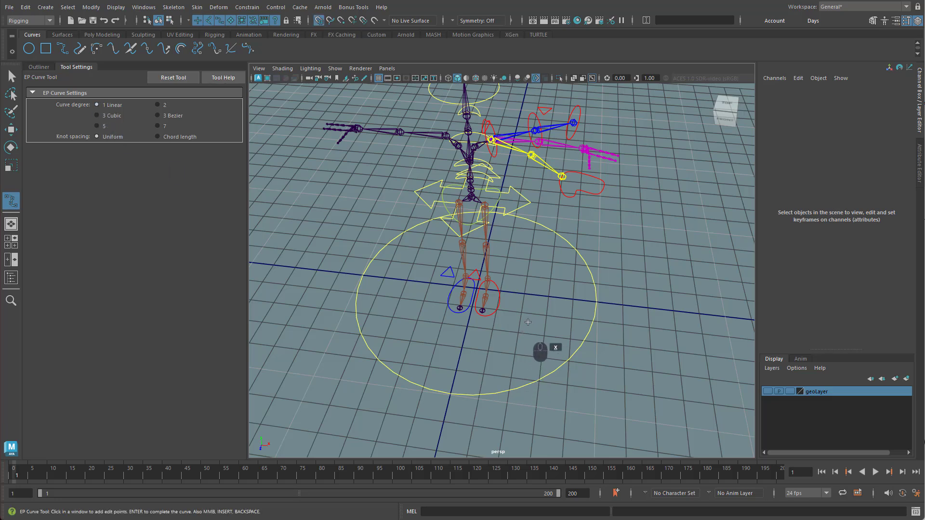
click(519, 332)
click(515, 355)
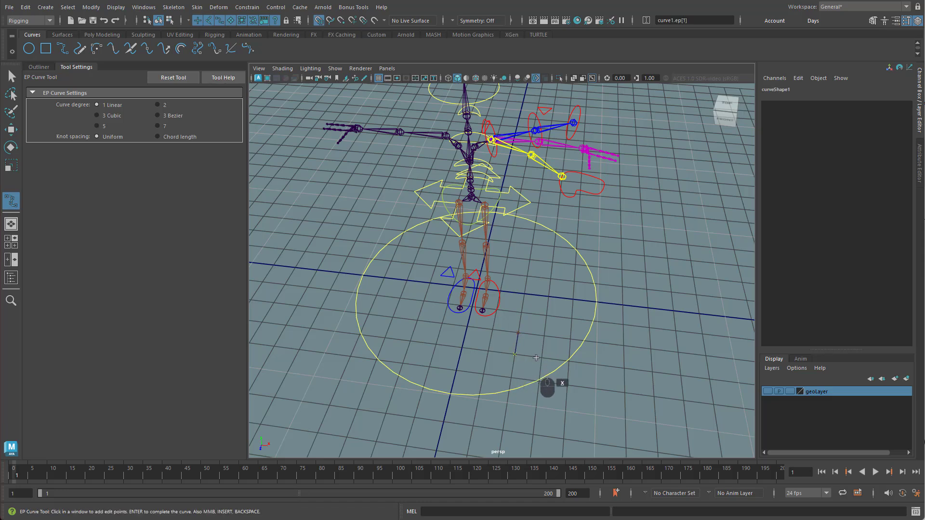
click(539, 381)
click(569, 385)
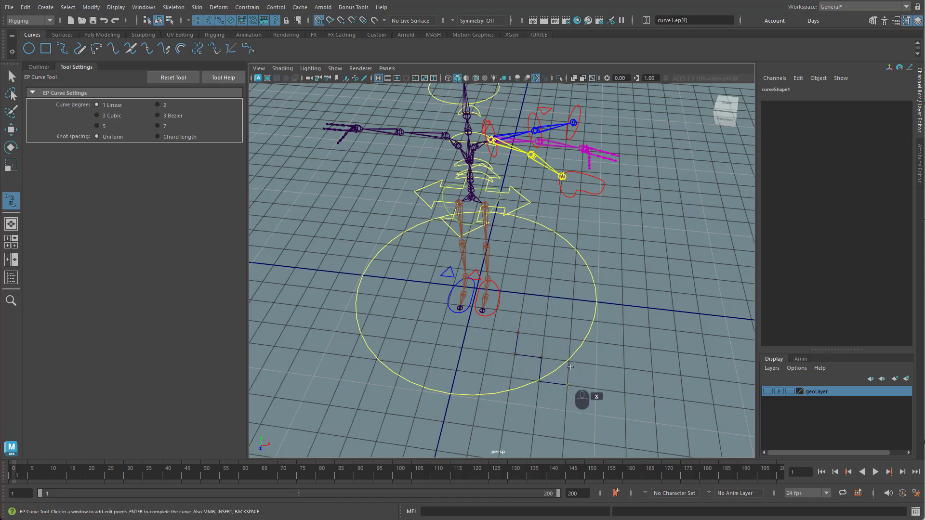
click(571, 359)
click(596, 365)
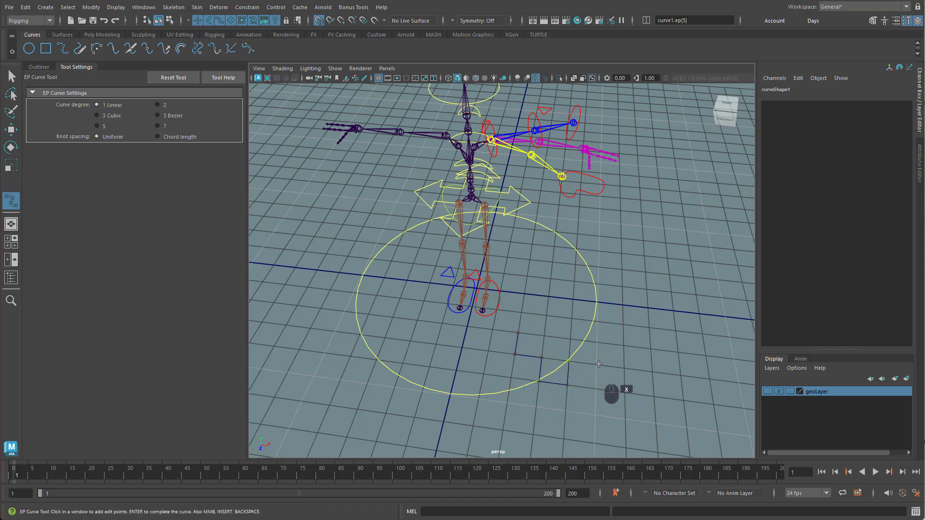
click(572, 342)
click(572, 318)
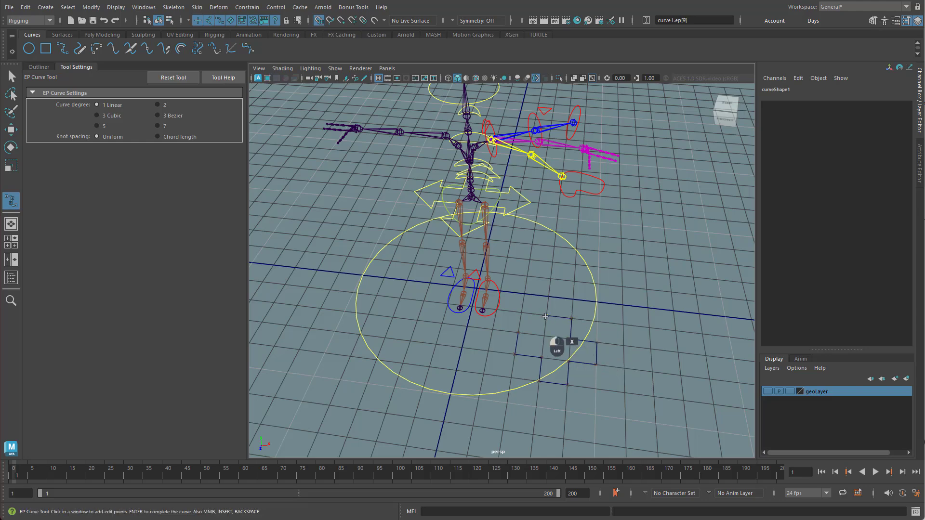
key(Return)
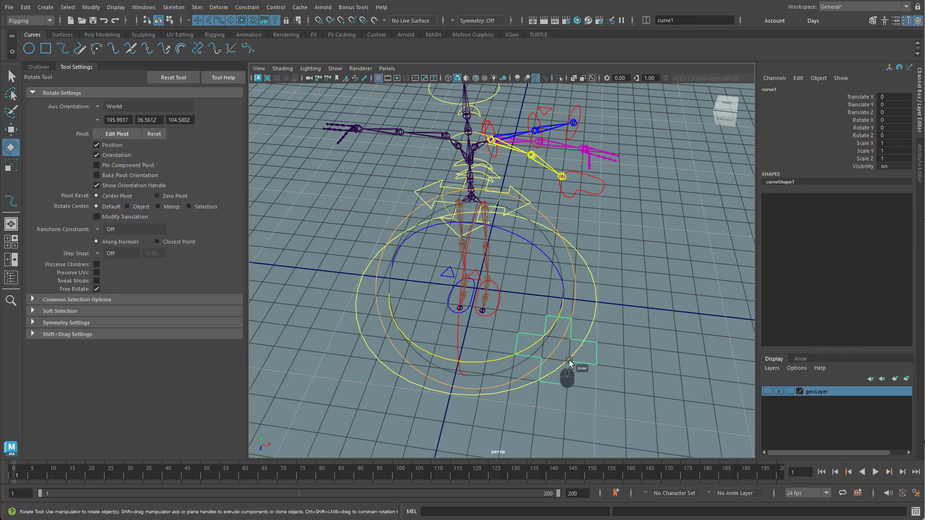
Center the plus curve's pivot and scale the curve uniformly to 0.14.
key(w)
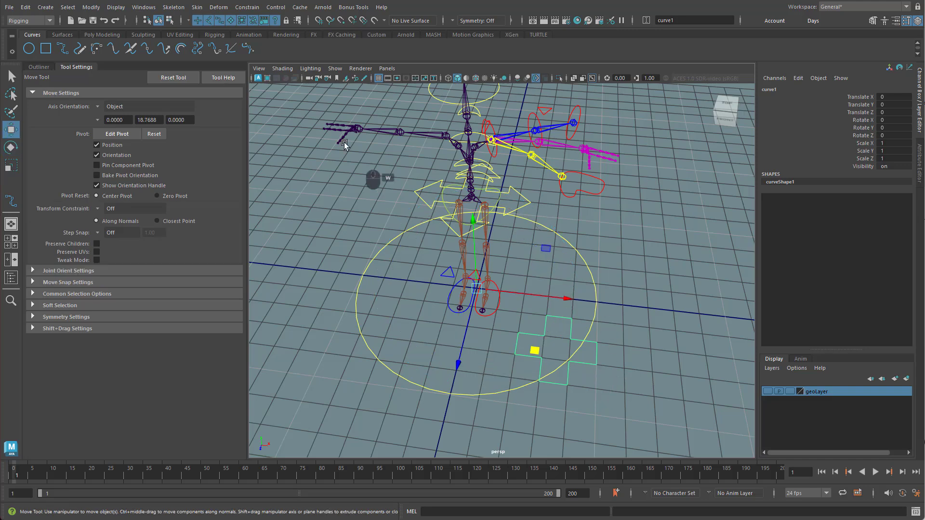
click(99, 35)
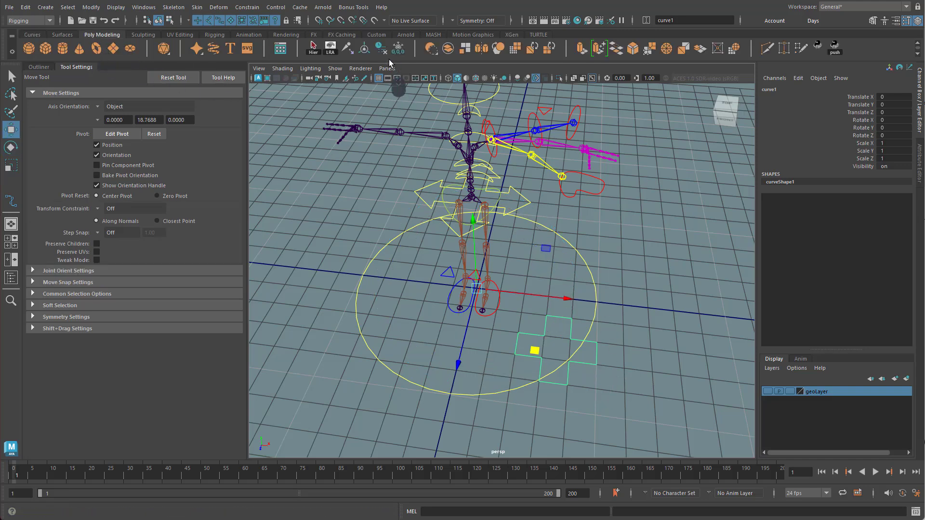
click(364, 50)
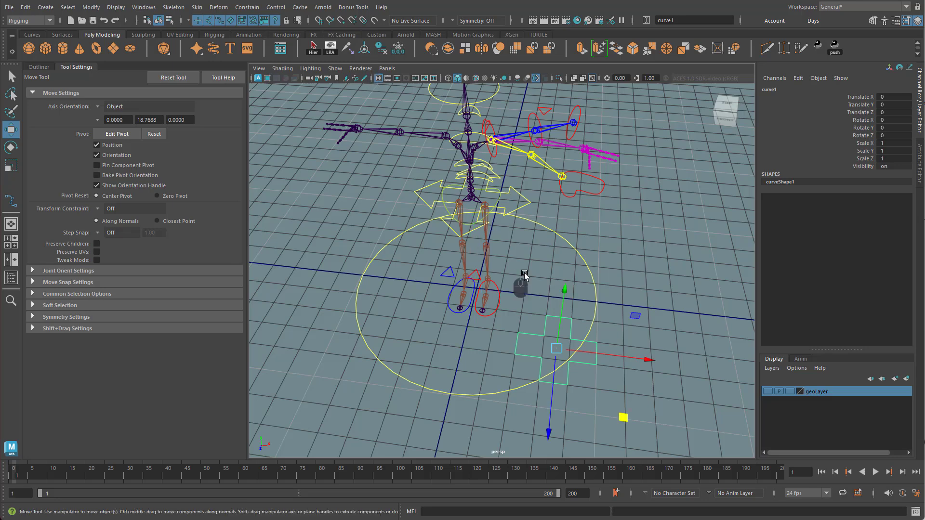
key(r)
drag(571, 347, 516, 376)
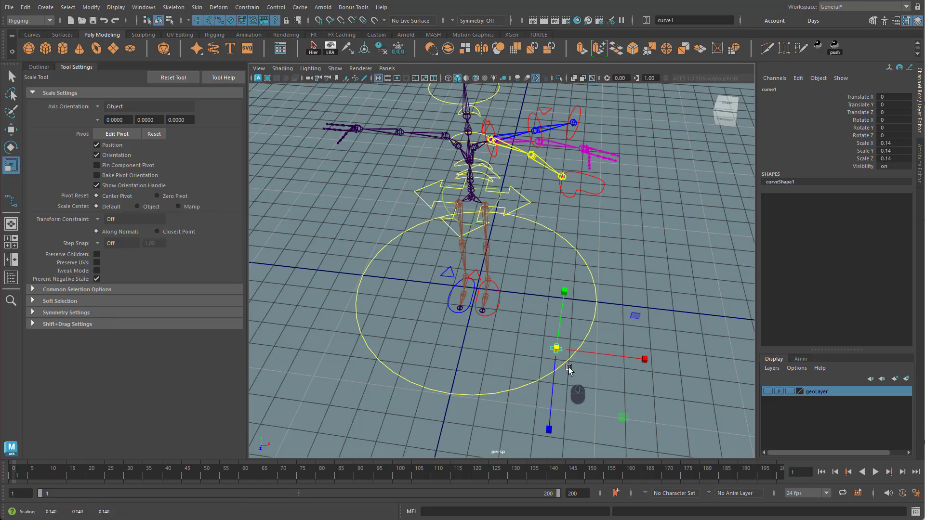
Rotate the plus curve -90 degrees in X so it stands upright.
key(e)
key(j)
mouse_move(571, 367)
mouse_down()
mouse_move(554, 373)
mouse_move(550, 427)
mouse_move(554, 397)
mouse_move(575, 384)
mouse_up()
Move the plus curve with point snapping to the left shoulder area and raise it to Translate Y 7.746.
alt+drag(575, 343, 559, 337)
alt+middle_drag(559, 337, 584, 338)
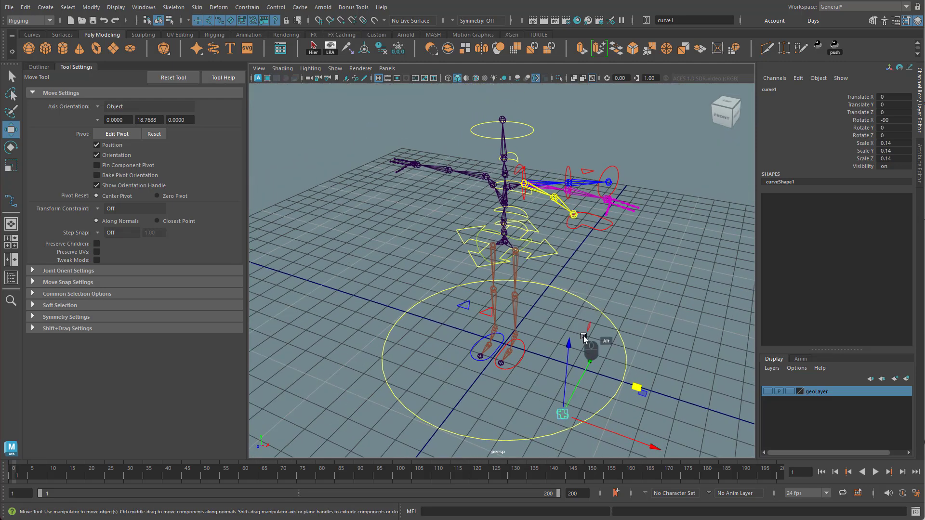
key(v)
drag(562, 414, 560, 147)
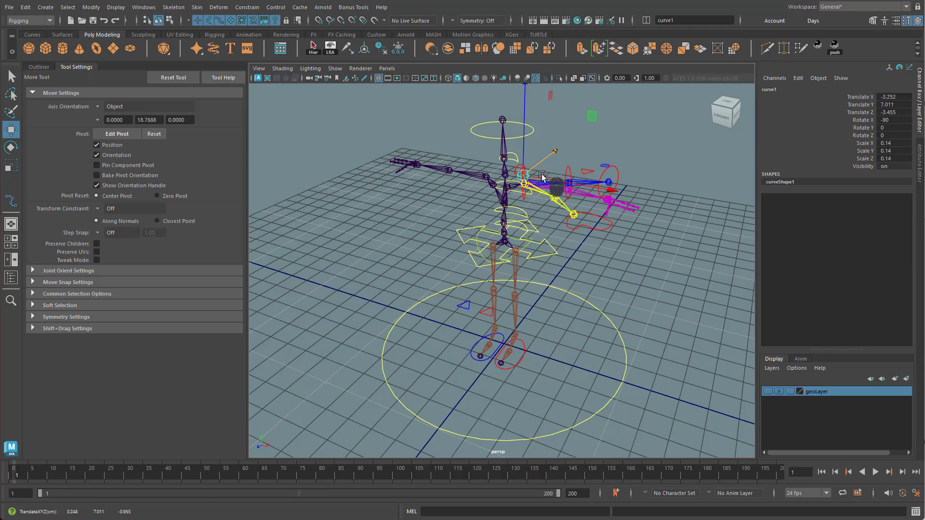
alt+drag(552, 180, 698, 162)
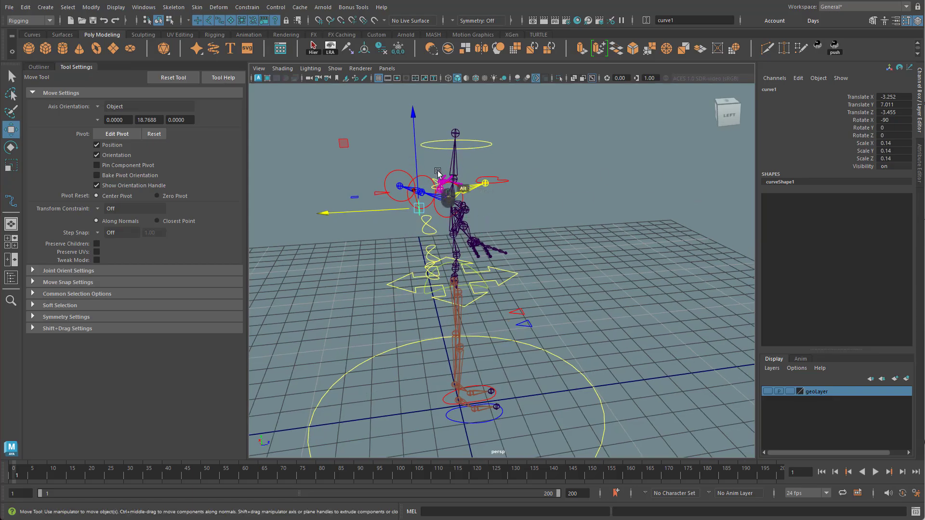
drag(416, 168, 426, 140)
Hide the viewport grid and make the geoLayer visible to show the character mesh.
alt+drag(430, 192, 639, 193)
alt+right_drag(596, 201, 641, 200)
alt+drag(545, 284, 510, 310)
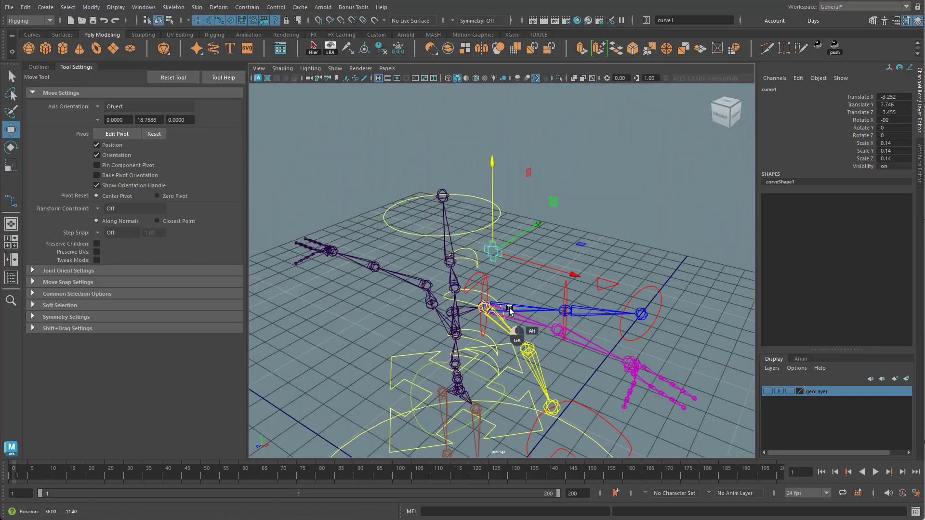
alt+right_drag(510, 310, 520, 308)
click(379, 79)
alt+drag(527, 289, 453, 312)
click(768, 392)
Reposition the plus curve above the left shoulder at Translate X -2.767 and Z -3.105, and check its placement around the mesh.
drag(508, 214, 496, 216)
alt+drag(477, 248, 478, 294)
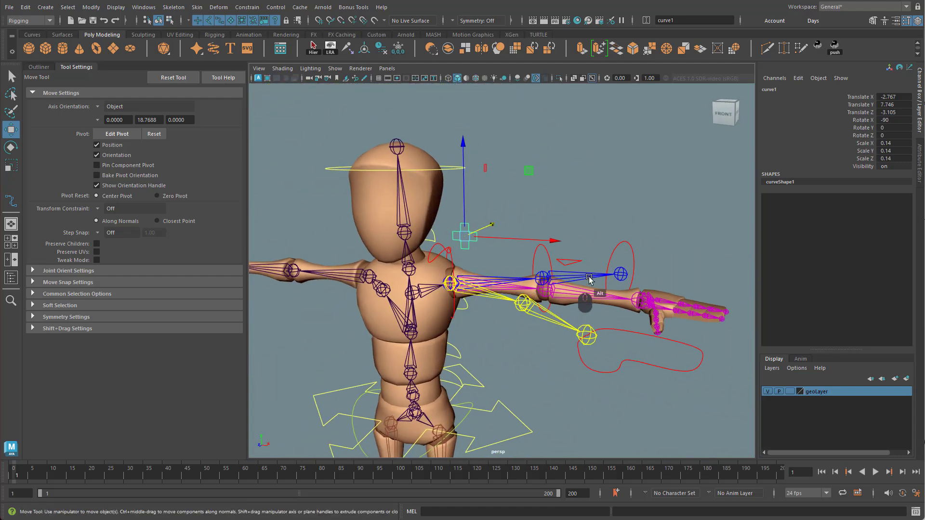
alt+drag(607, 287, 496, 231)
alt+drag(555, 308, 501, 263)
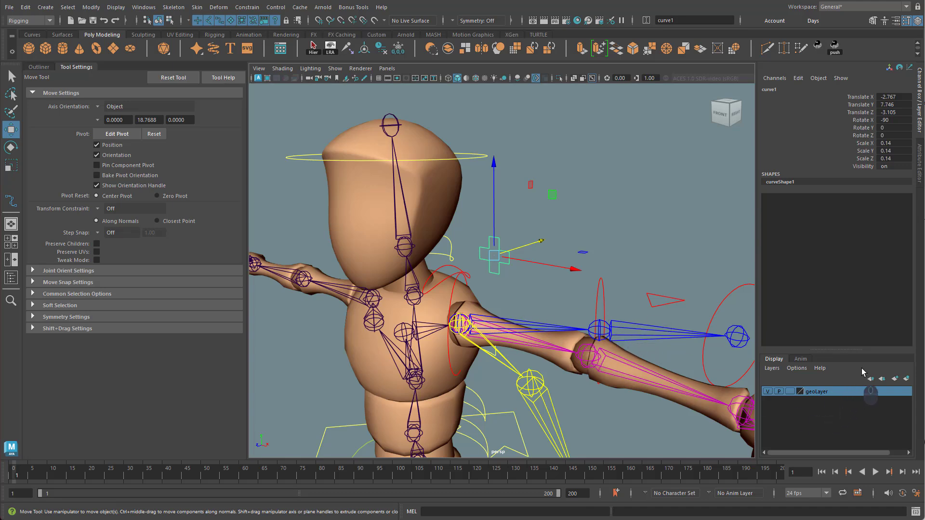
Freeze the plus curve's transformations and parent it under the left shoulder control, L_shoulder_ctrl.
alt+drag(484, 311, 510, 309)
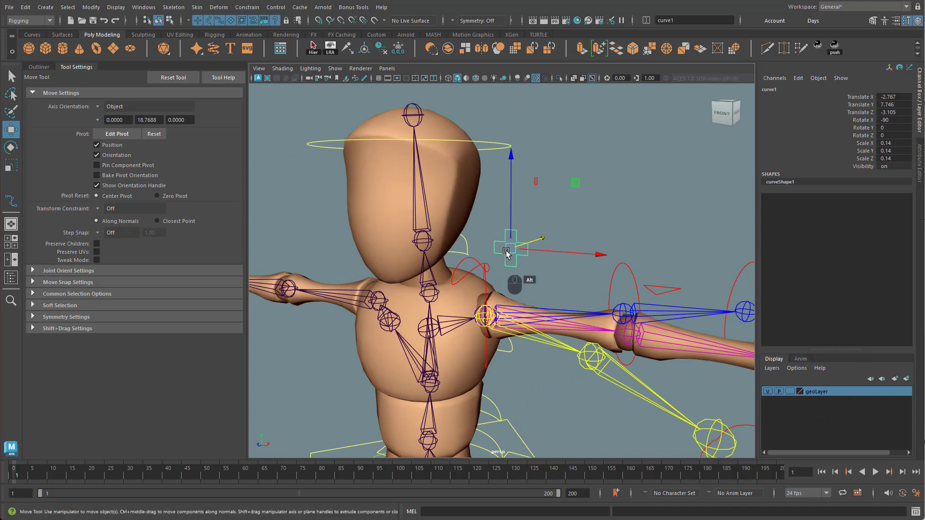
click(399, 50)
alt+drag(575, 268, 547, 293)
alt+middle_drag(547, 293, 483, 260)
alt+right_drag(424, 265, 472, 264)
alt+drag(472, 264, 499, 265)
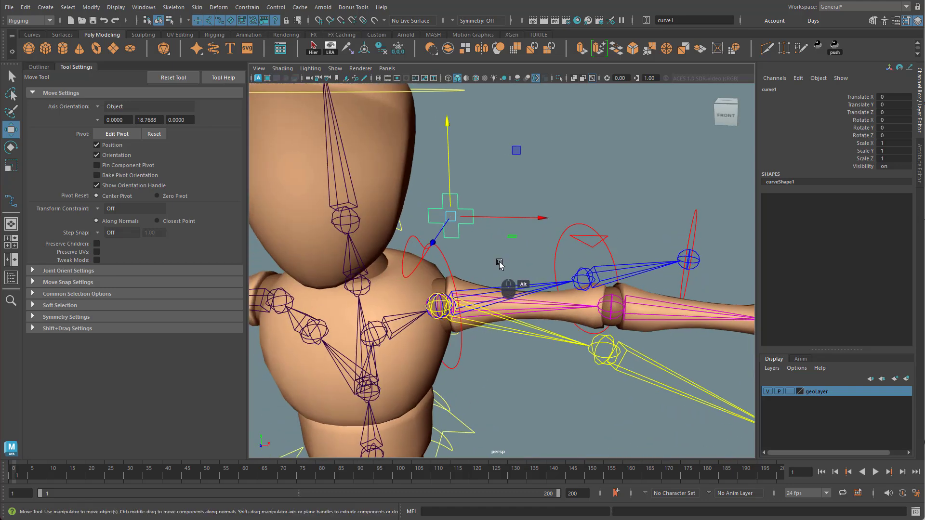
alt+right_drag(457, 255, 491, 250)
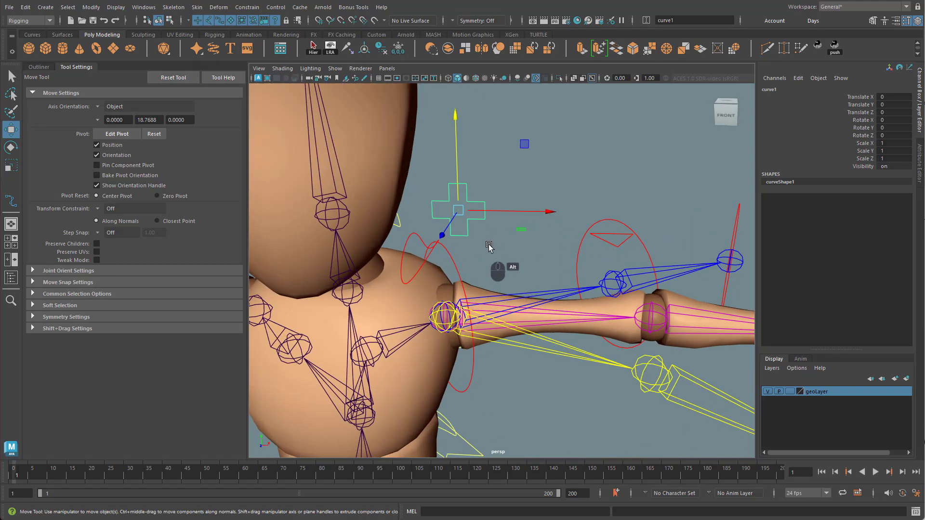
shift+click(414, 236)
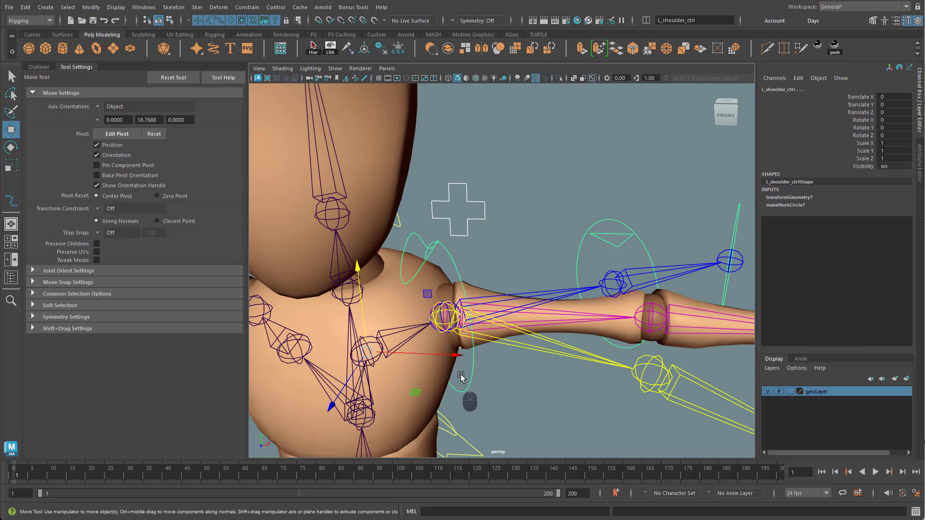
key(p)
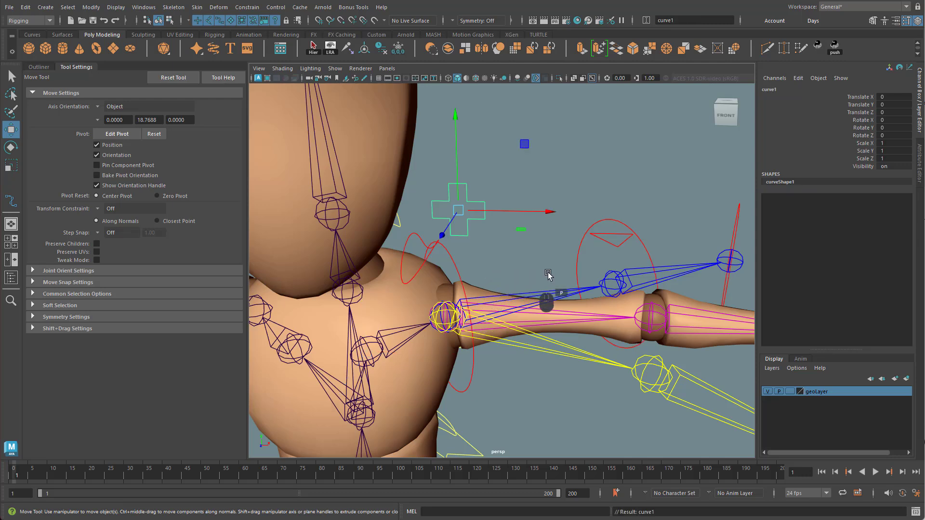
Lock and hide all translate, rotate, scale and visibility channels of the plus curve.
alt+right_drag(539, 259, 507, 273)
alt+drag(507, 273, 499, 272)
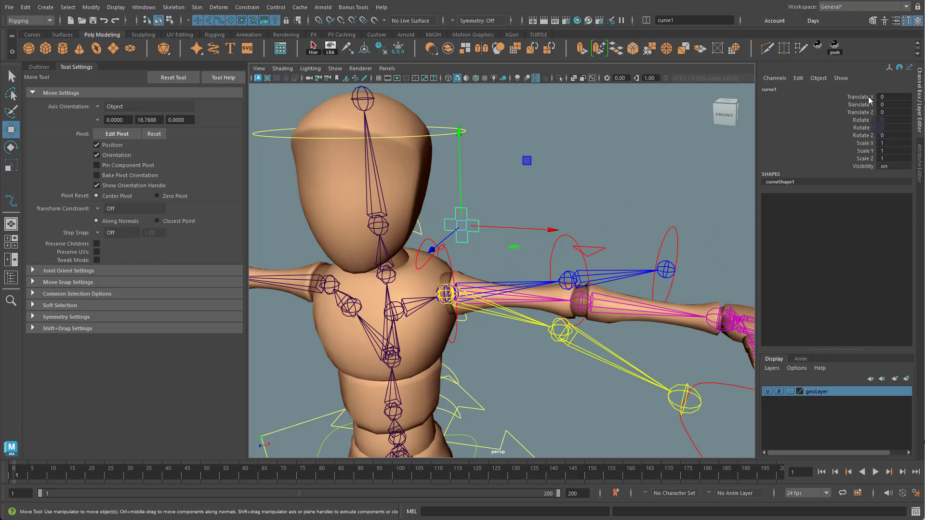
drag(870, 100, 870, 170)
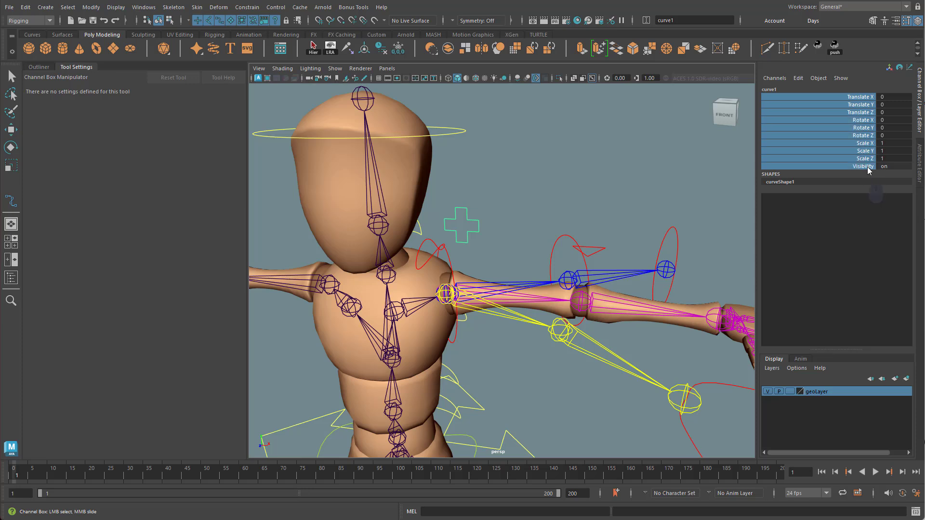
right_drag(867, 167, 899, 427)
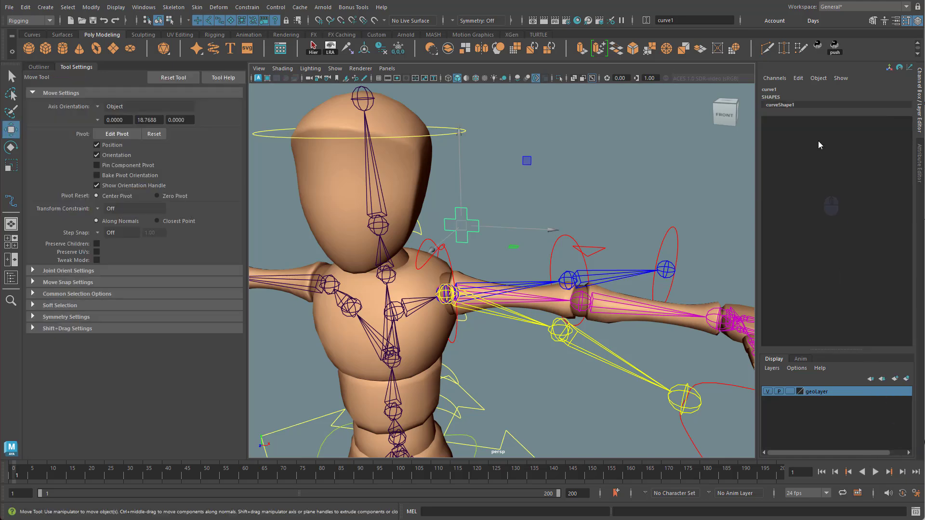
Begin a new keyable float attribute named FkIkBlend on the plus curve.
click(800, 79)
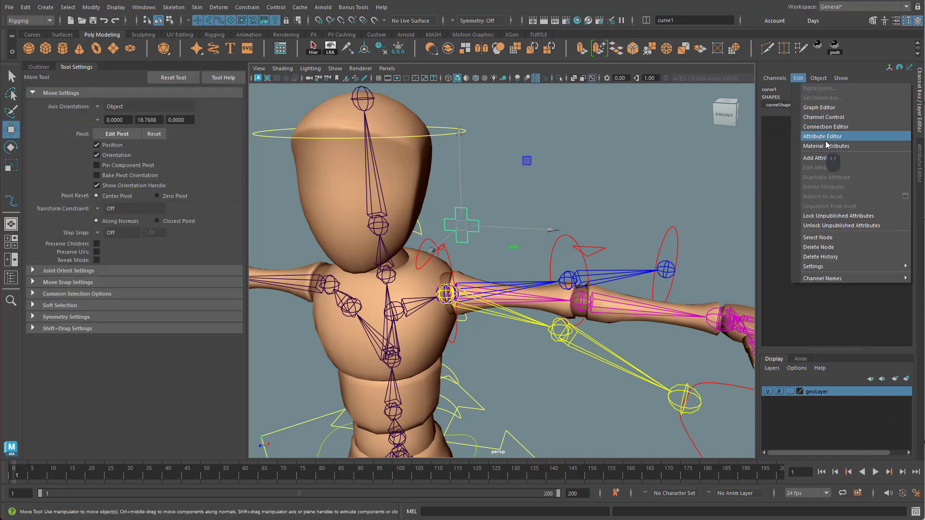
click(805, 159)
drag(808, 247, 680, 164)
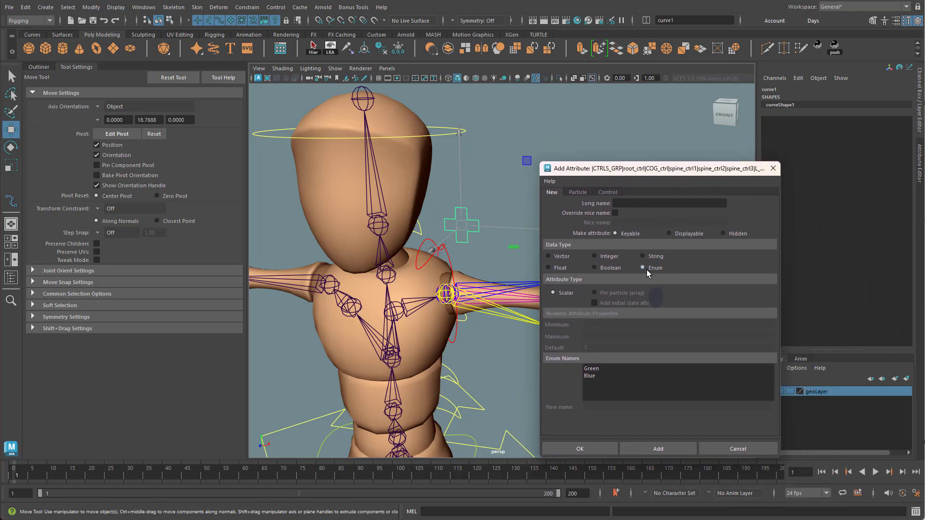
click(646, 203)
click(555, 268)
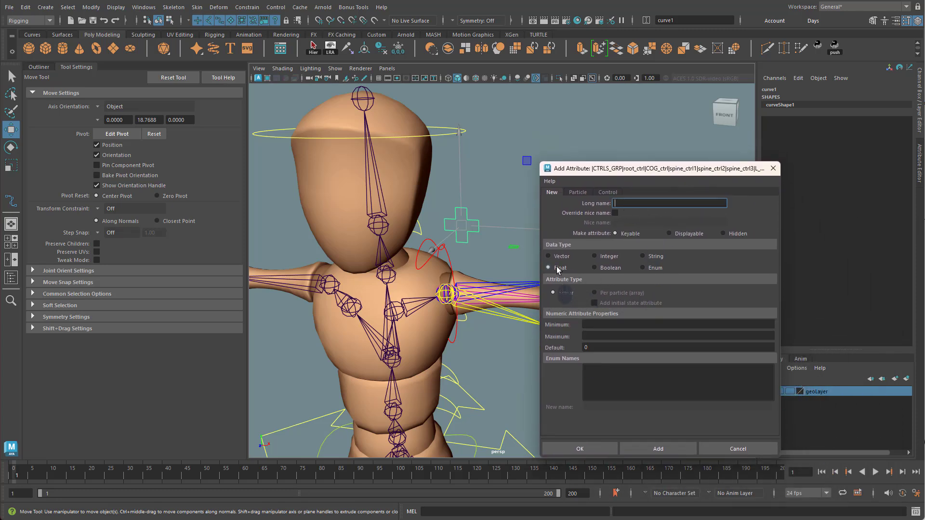
click(630, 204)
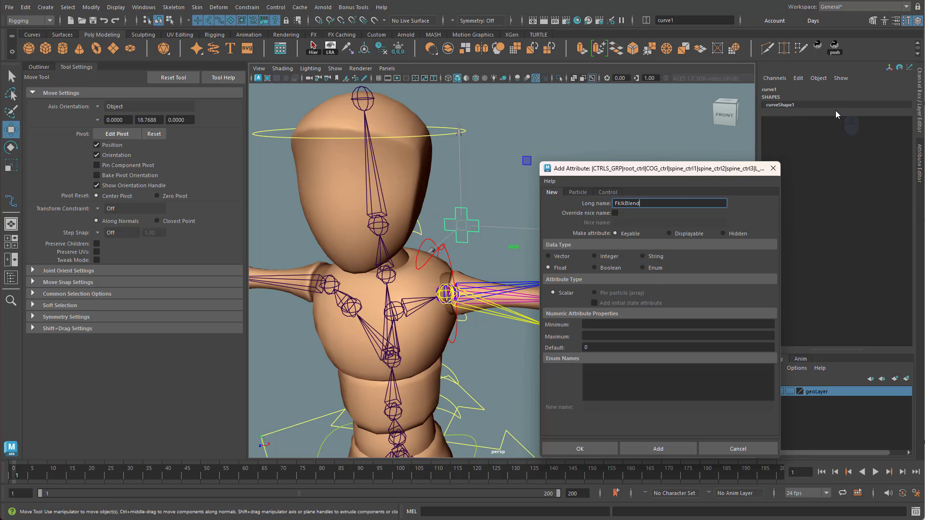
Give FkIkBlend a minimum of 0, maximum of 1 and default of 0, create it and try sliding its value.
click(600, 324)
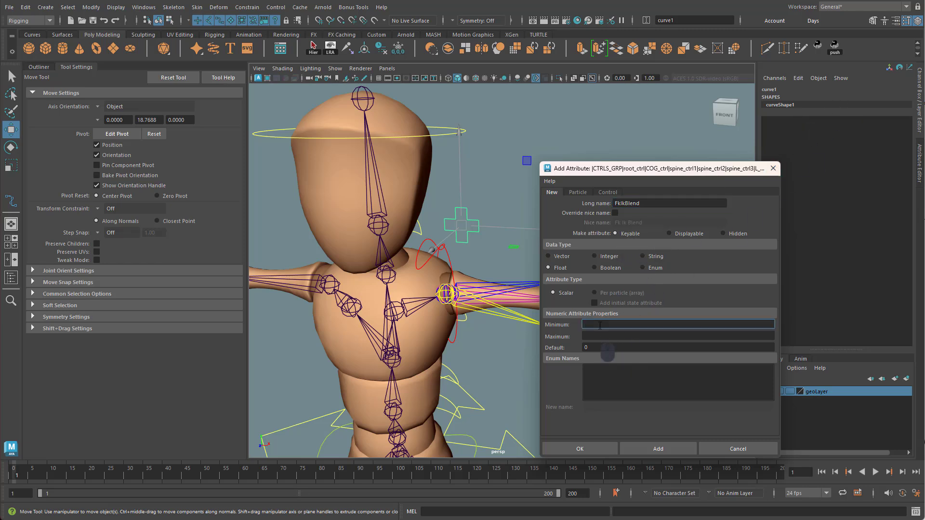
text(0)
click(598, 333)
click(617, 347)
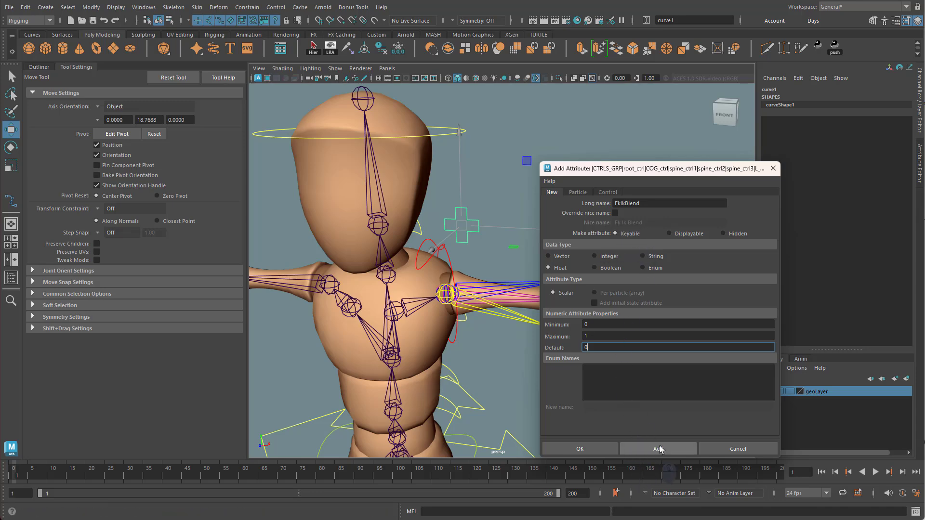
click(586, 451)
click(856, 97)
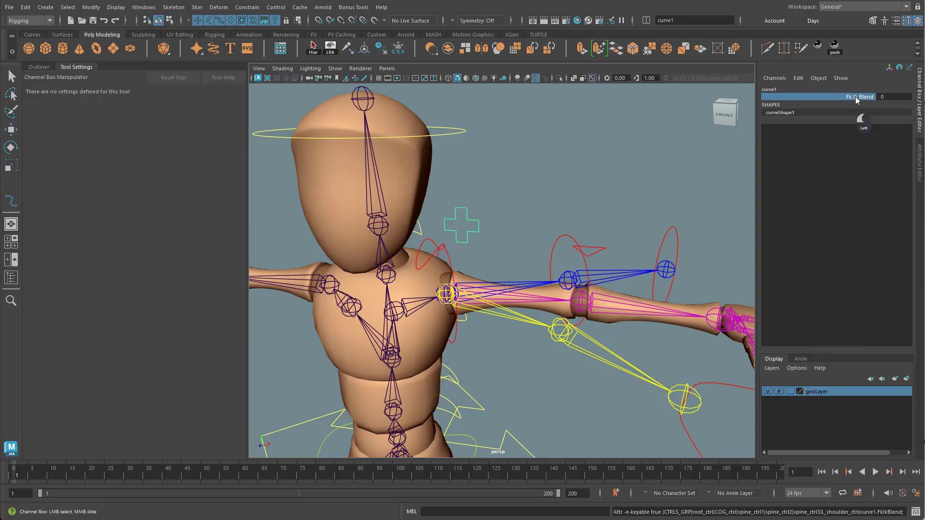
middle_drag(713, 159, 584, 176)
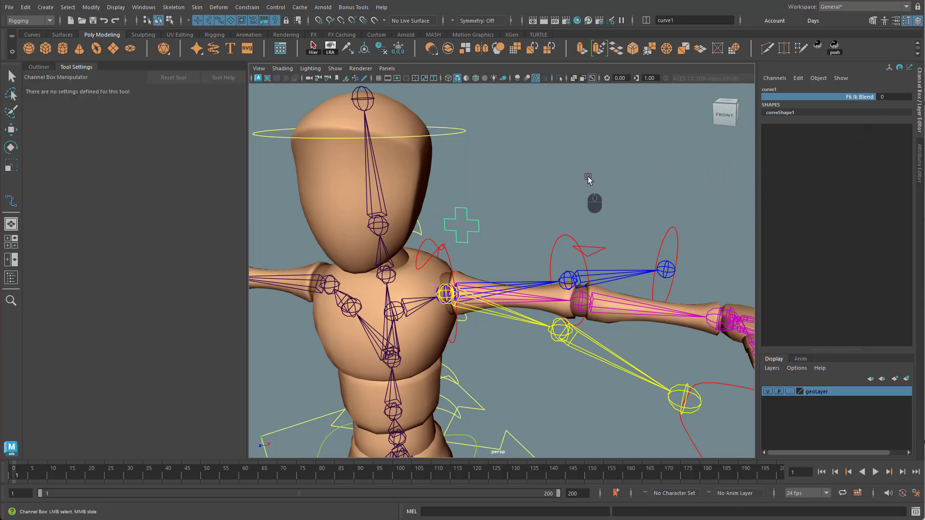
Open the Node Editor, resize its window and move it clear of the character view.
alt+drag(536, 227, 604, 278)
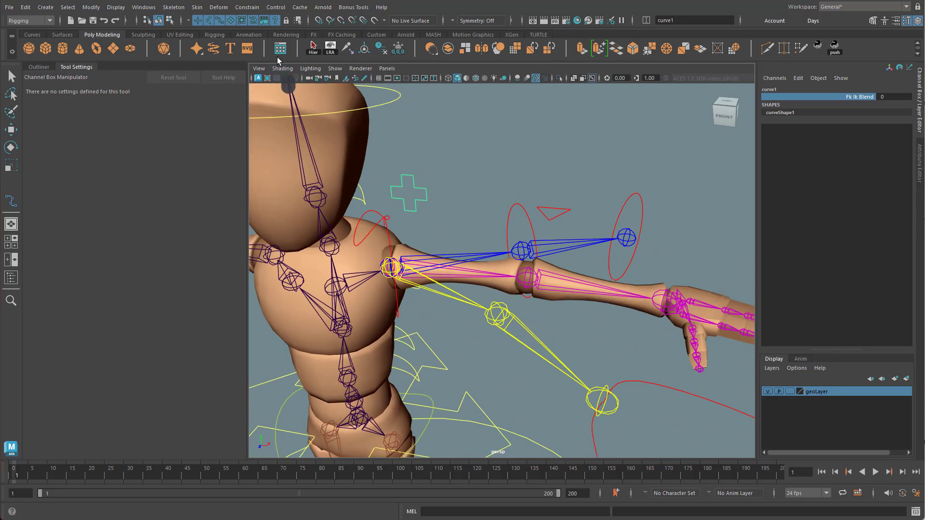
click(174, 7)
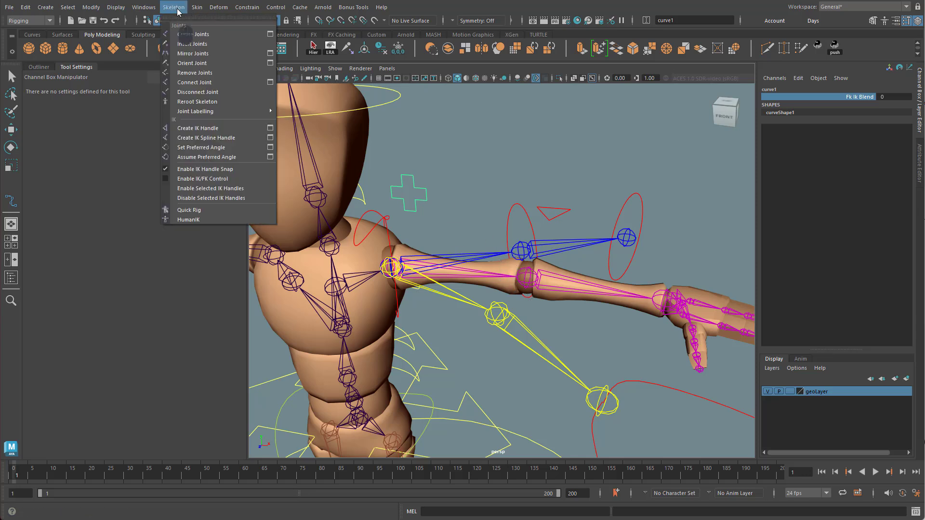
mouse_move(144, 8)
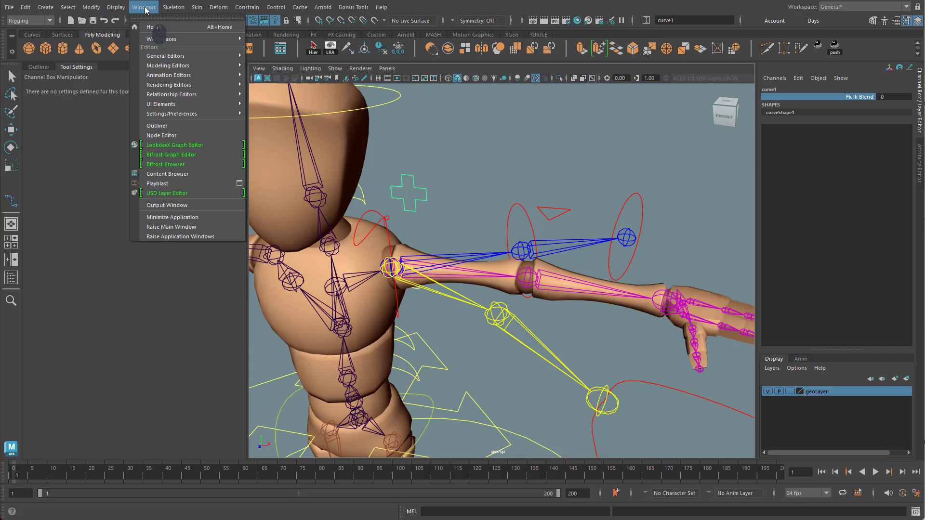
click(155, 138)
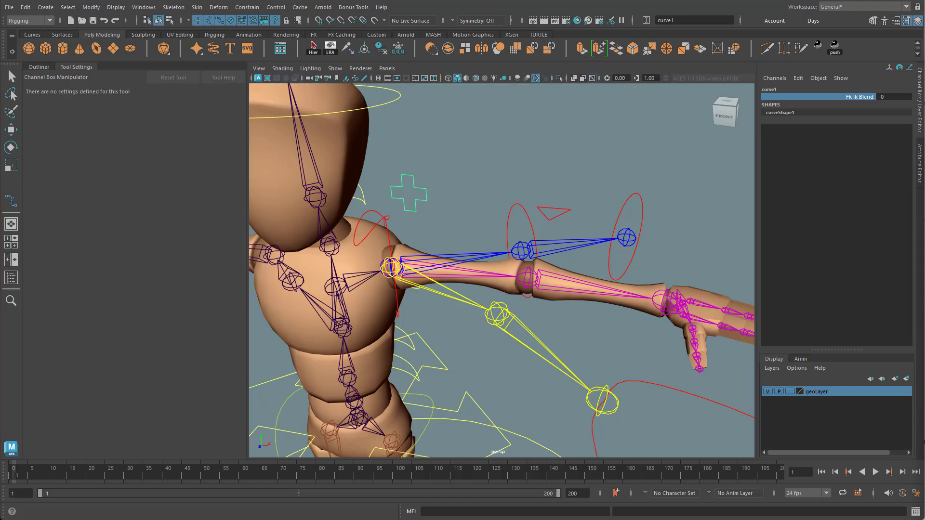
drag(664, 80, 481, 239)
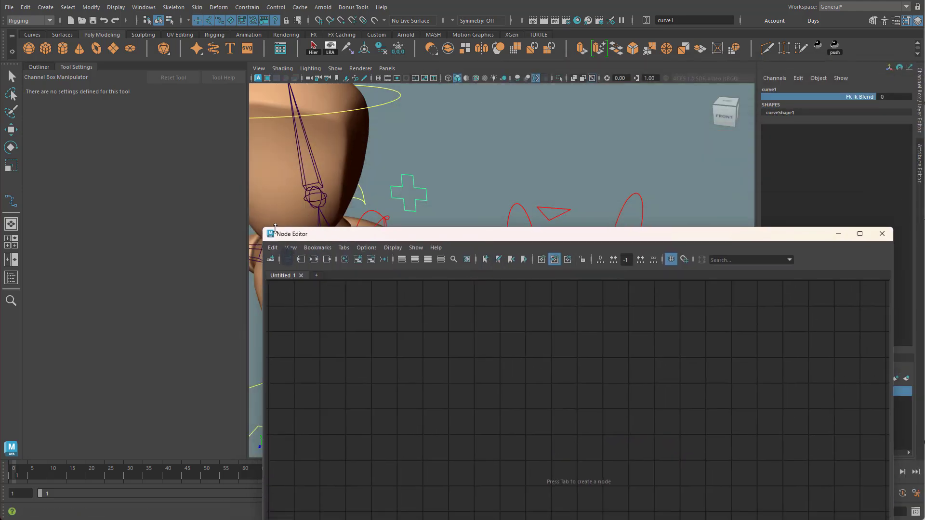
drag(263, 227, 420, 382)
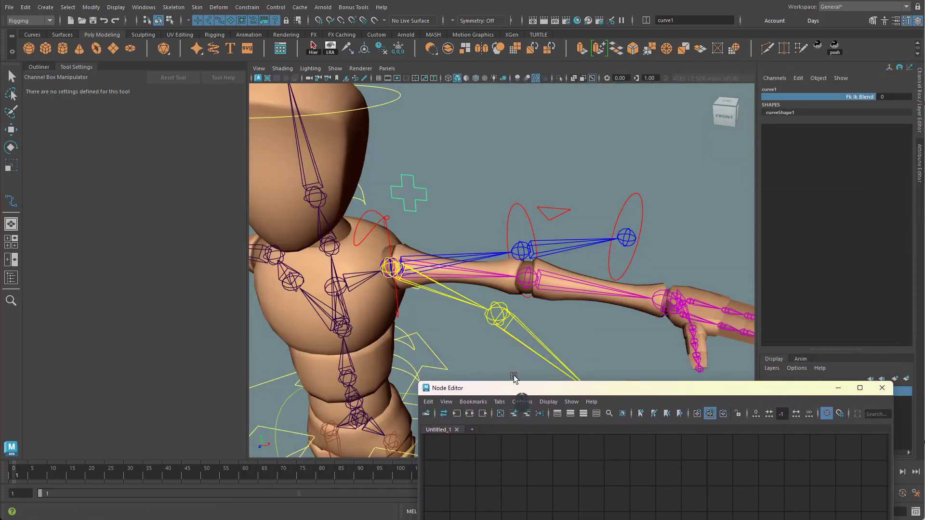
drag(533, 395, 153, 119)
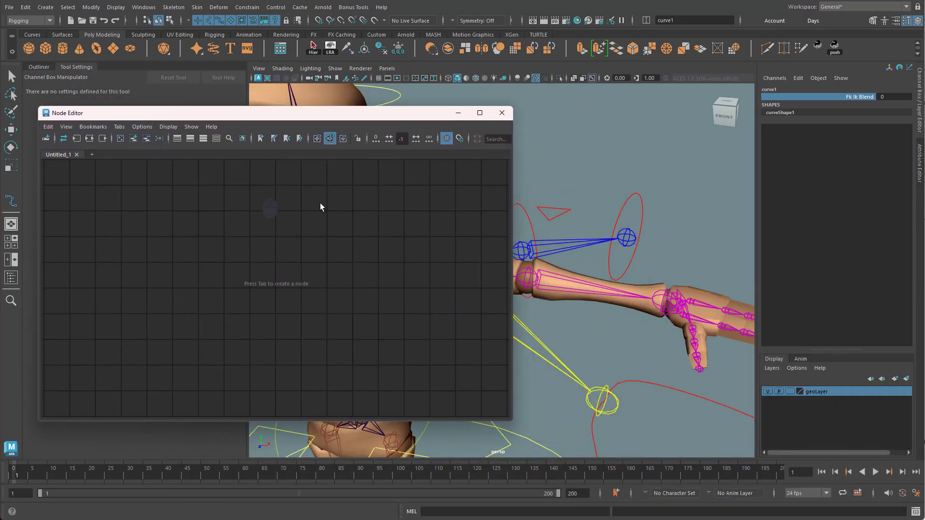
drag(512, 420, 575, 492)
drag(384, 118, 369, 111)
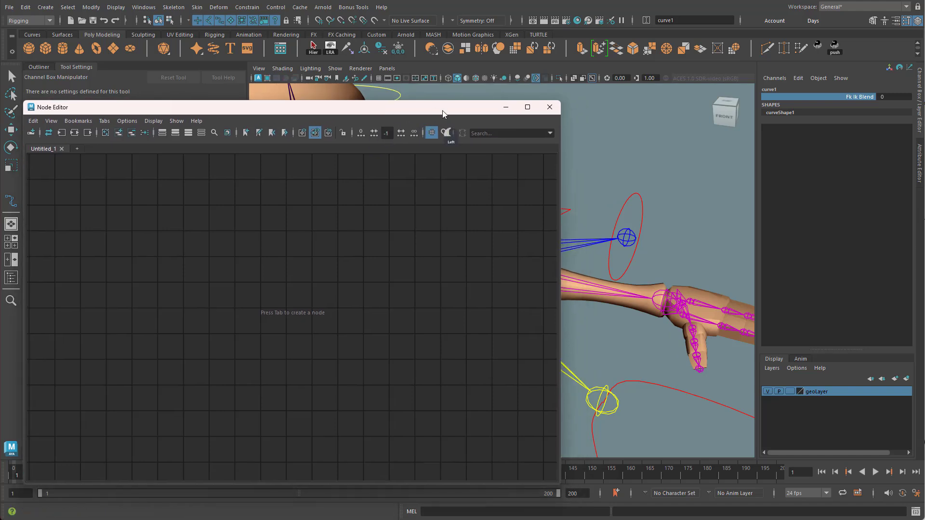
drag(466, 114, 568, 486)
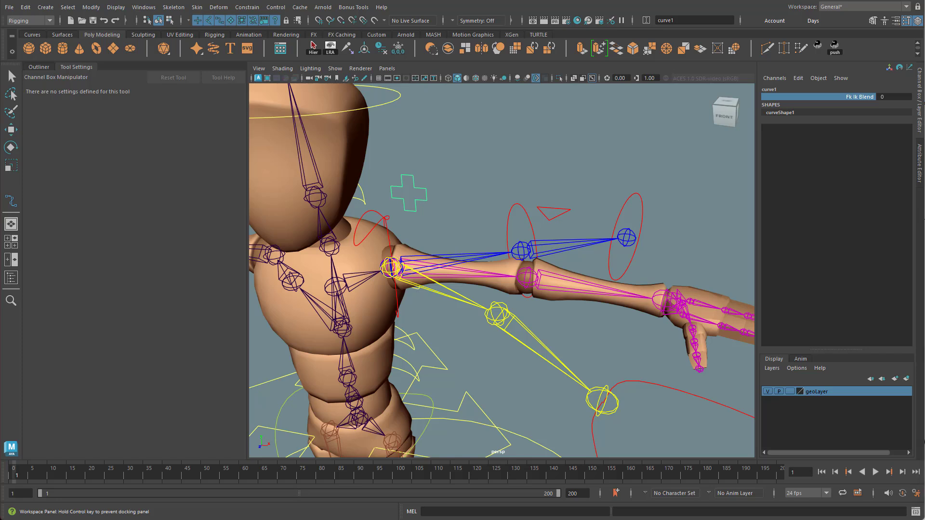
Load the plus curve and the orient constraints of the left upper arm, lower arm and wrist bind joints into the Node Editor graph.
click(421, 180)
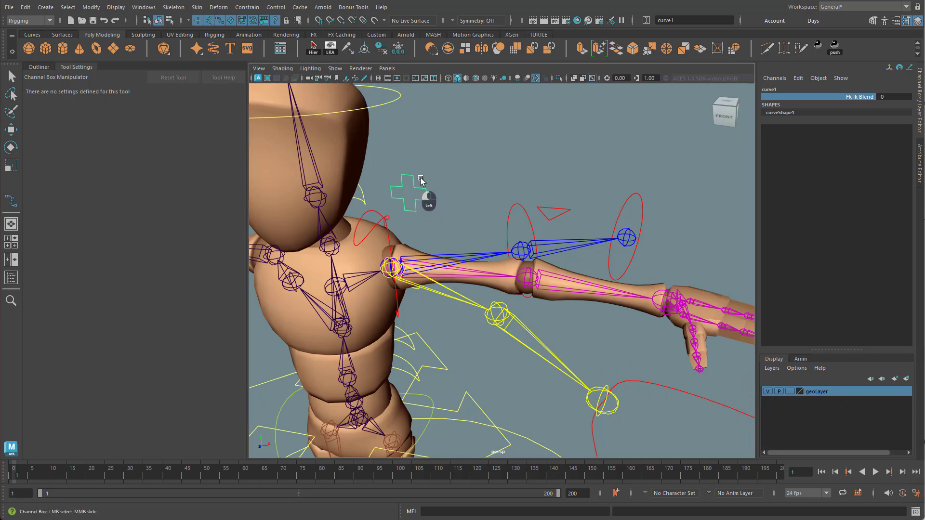
click(38, 67)
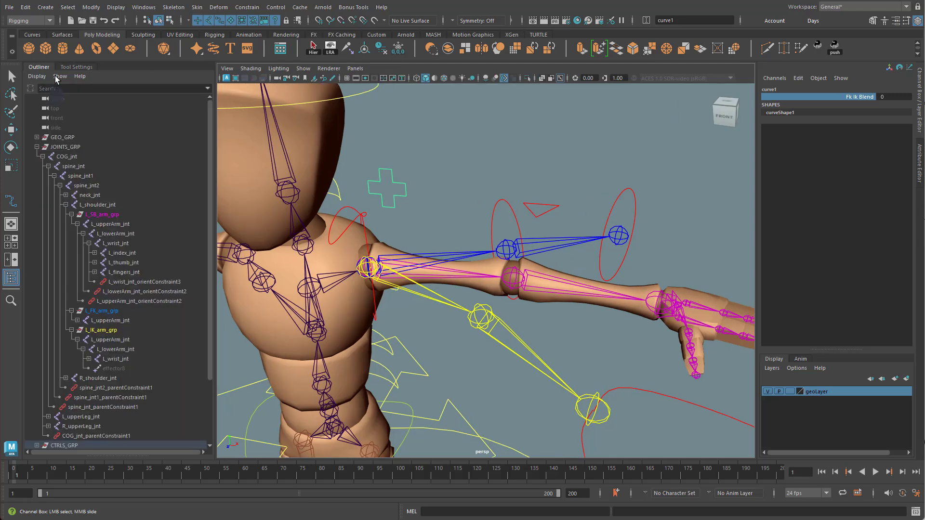
click(138, 284)
key(w)
ctrl+click(138, 291)
ctrl+click(138, 301)
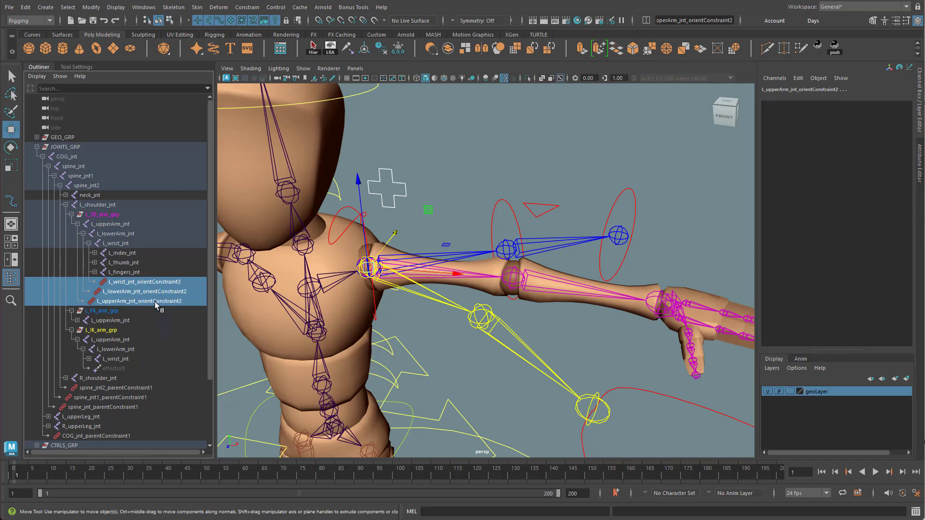
drag(924, 356, 222, 80)
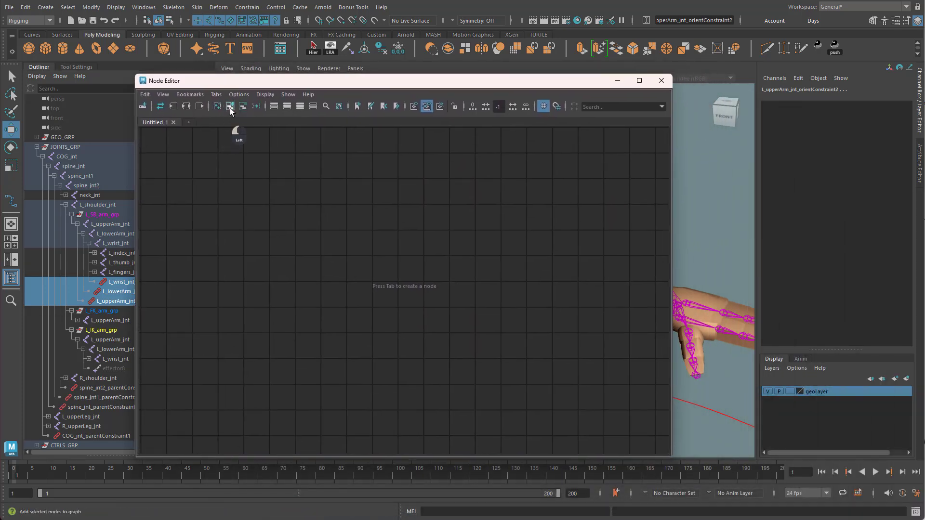
click(230, 107)
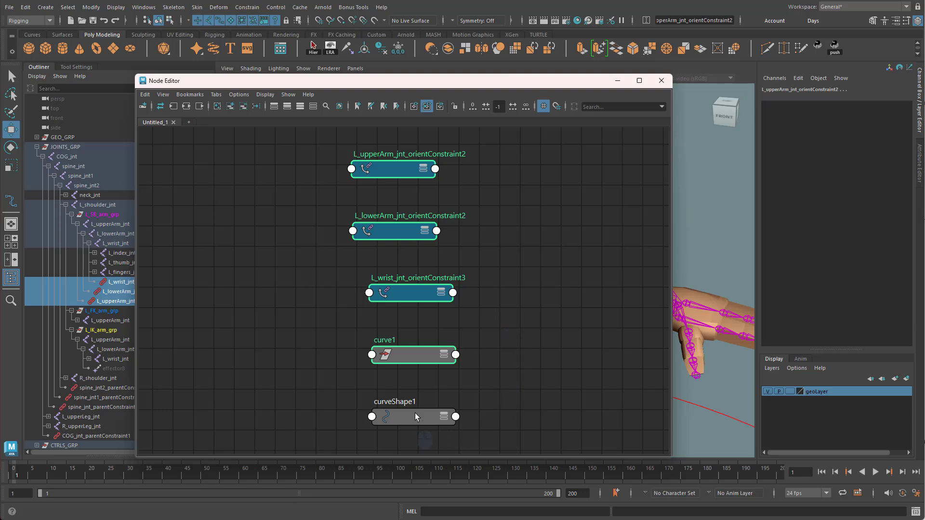
Remove the curveShape1 node from the graph and arrange curve1 to the left of the three orient constraint nodes.
drag(416, 413, 587, 346)
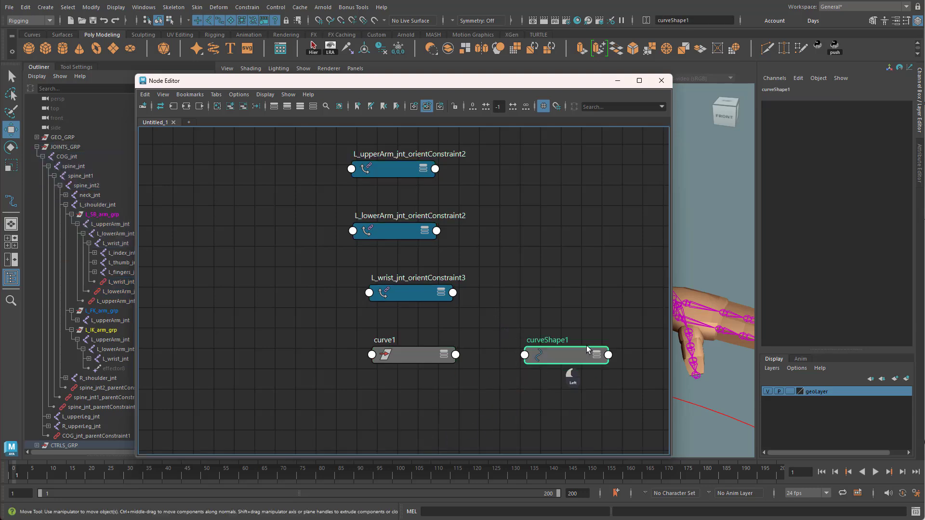
click(244, 107)
drag(405, 354, 211, 211)
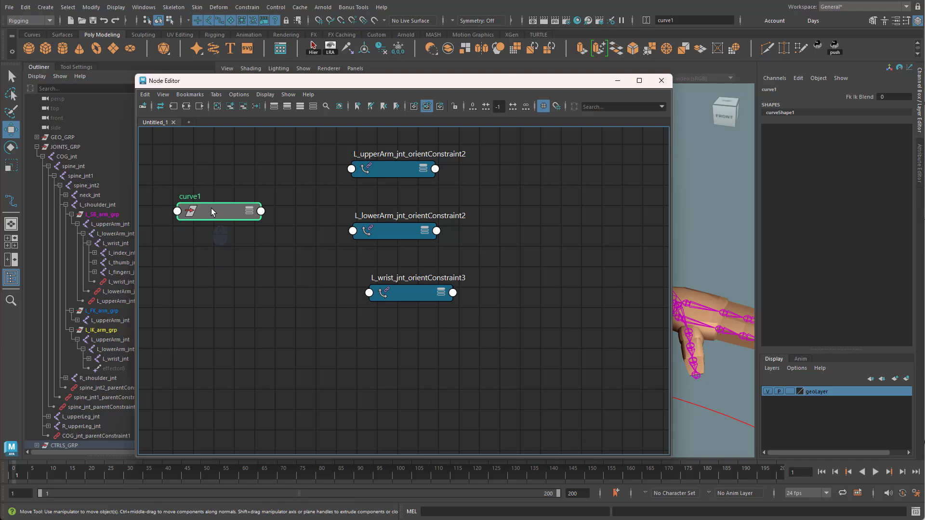
drag(325, 149, 509, 320)
drag(421, 294, 522, 320)
drag(225, 219, 244, 264)
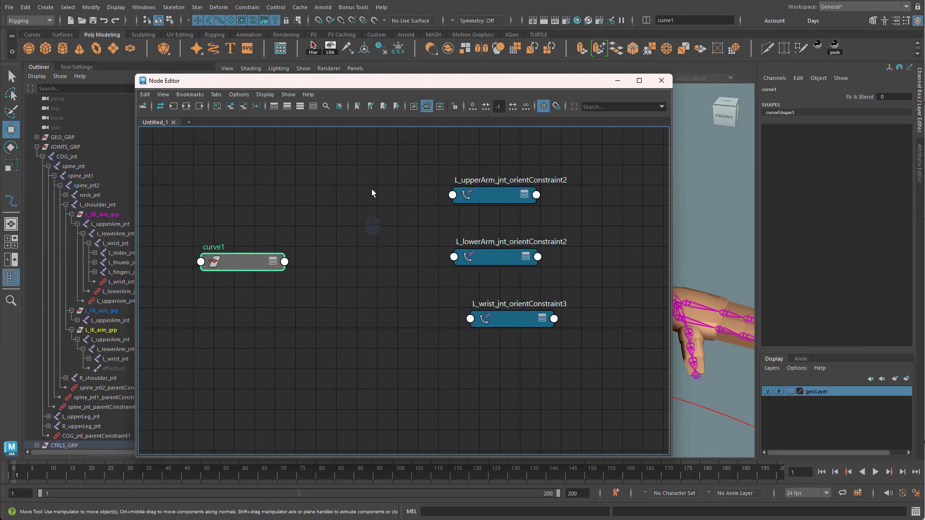
Move the Node Editor aside and rename the plus-shaped curve1 control under L_shoulder_ctrl to L_FK_IK_Switch_ctrl.
drag(410, 82, 924, 202)
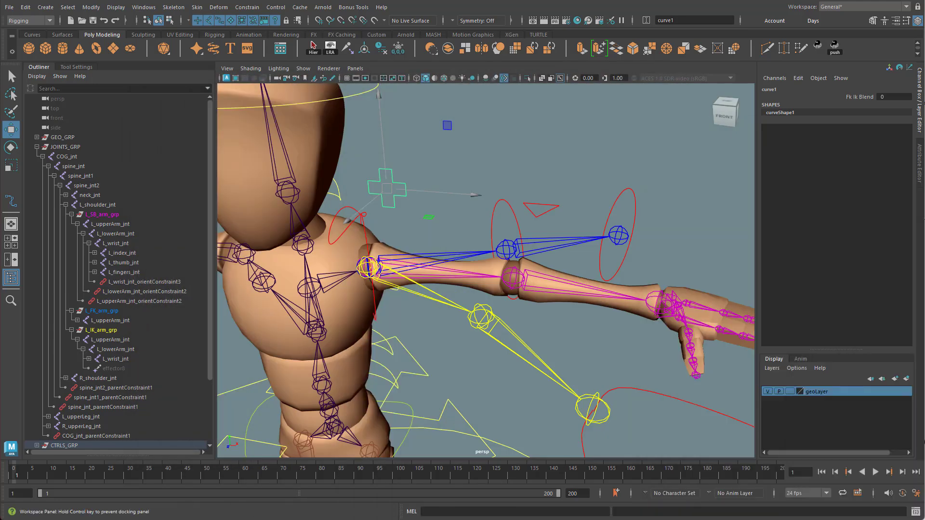
scroll(145, 382, down, 3)
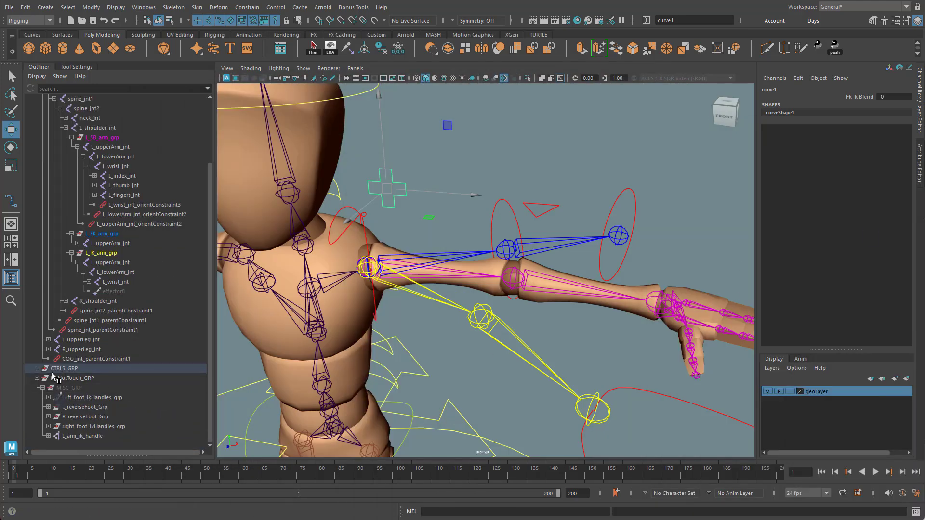
scroll(96, 338, up, 3)
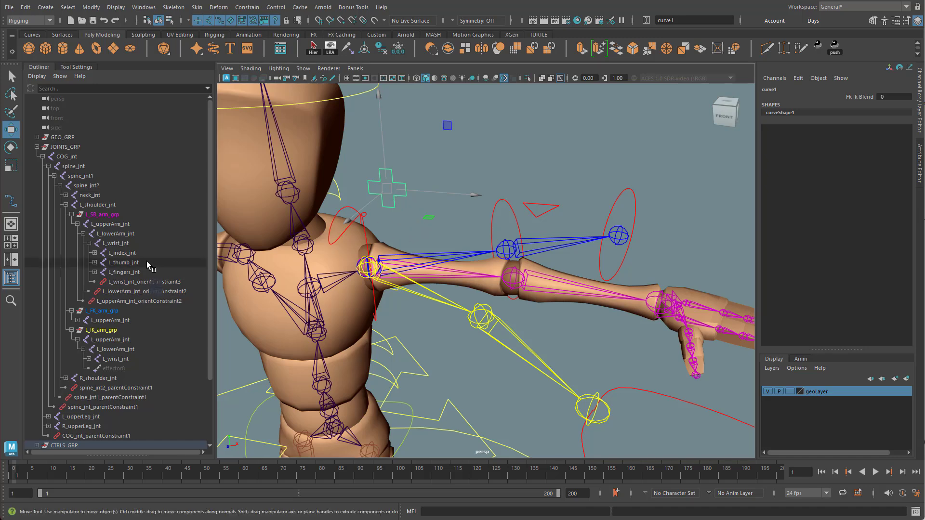
key(f)
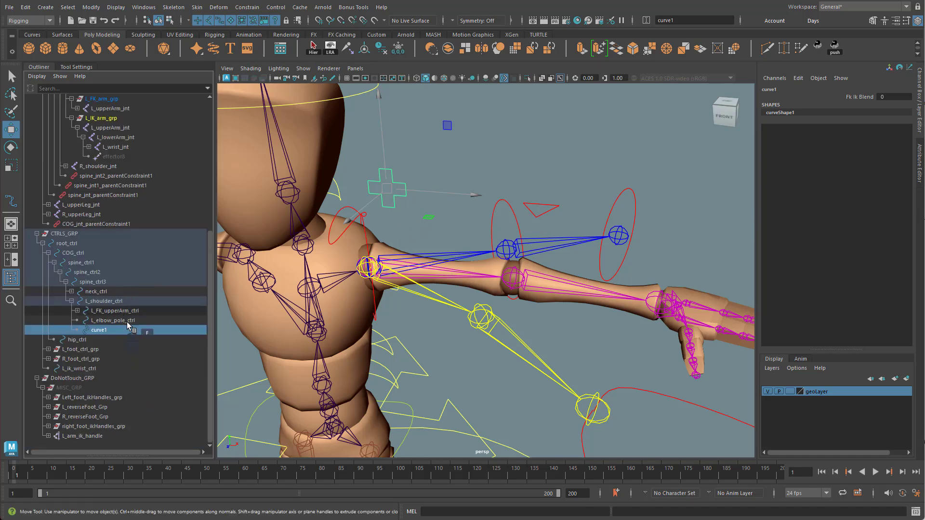
double_click(104, 332)
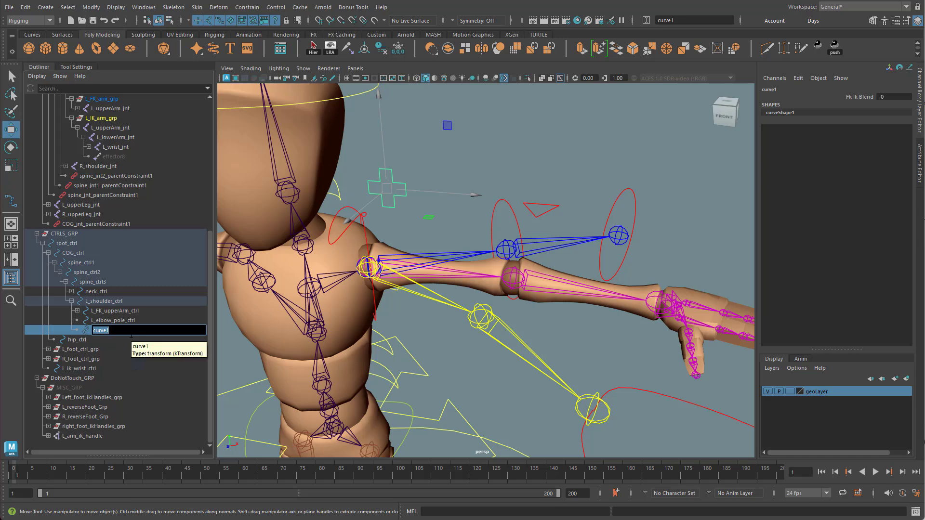
text(L_FK_IK_Sw)
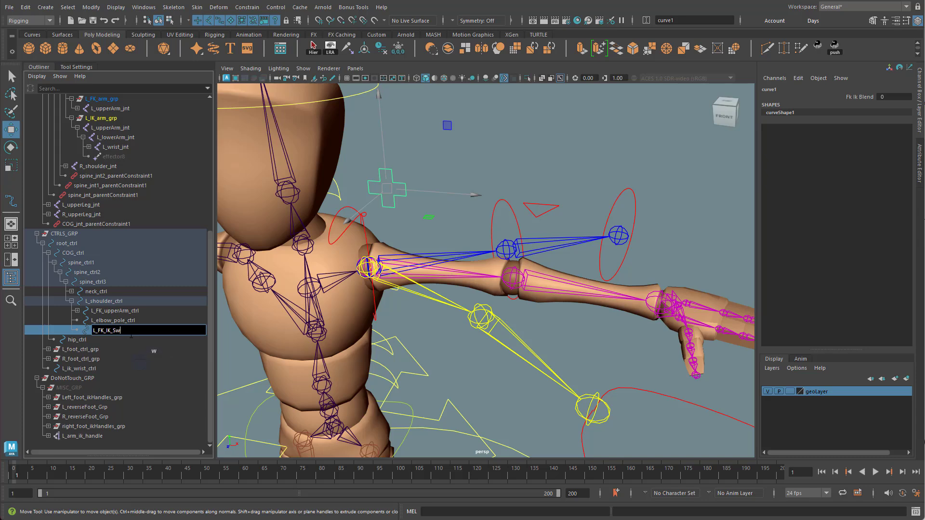
text(itch_ctrl)
key(Return)
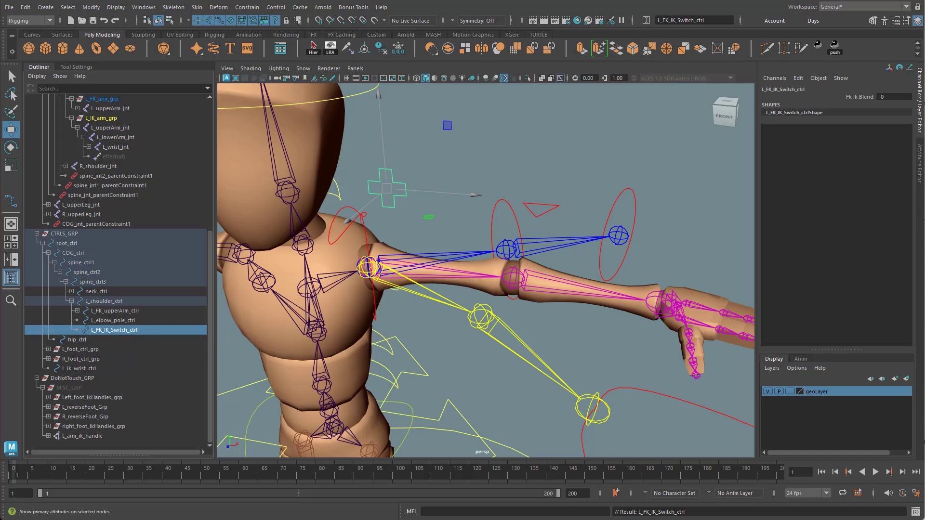
Bring the Node Editor back and arrange the switch control node opposite a neat column of the three orient constraint nodes.
drag(924, 97, 820, 97)
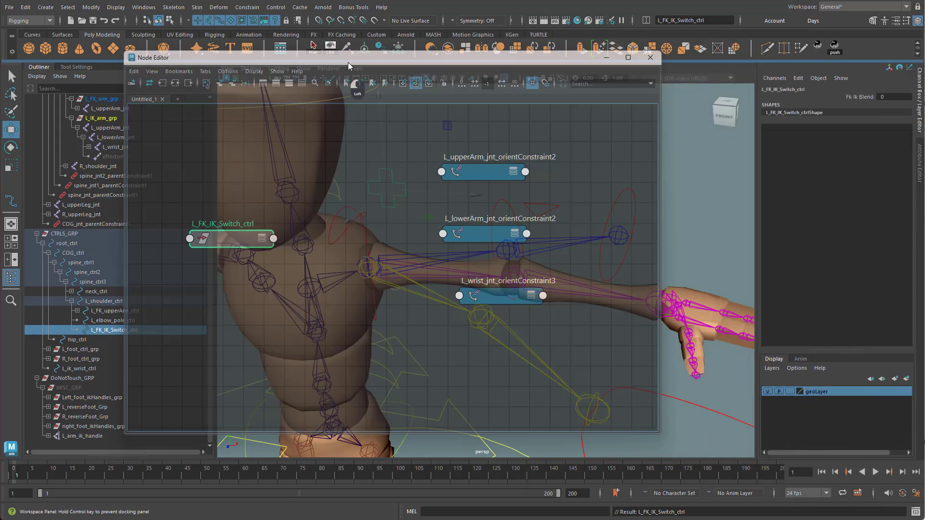
drag(348, 61, 350, 85)
drag(234, 264, 212, 208)
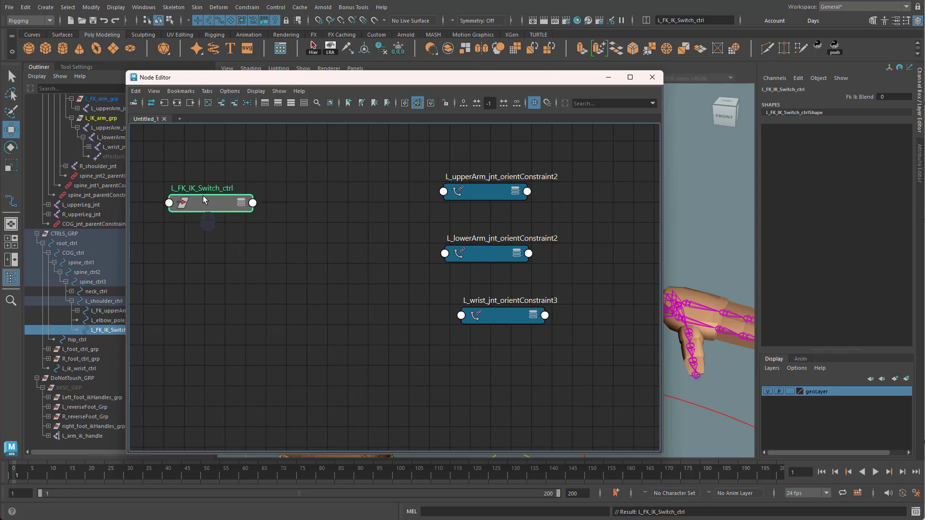
drag(490, 193, 505, 178)
drag(480, 254, 490, 241)
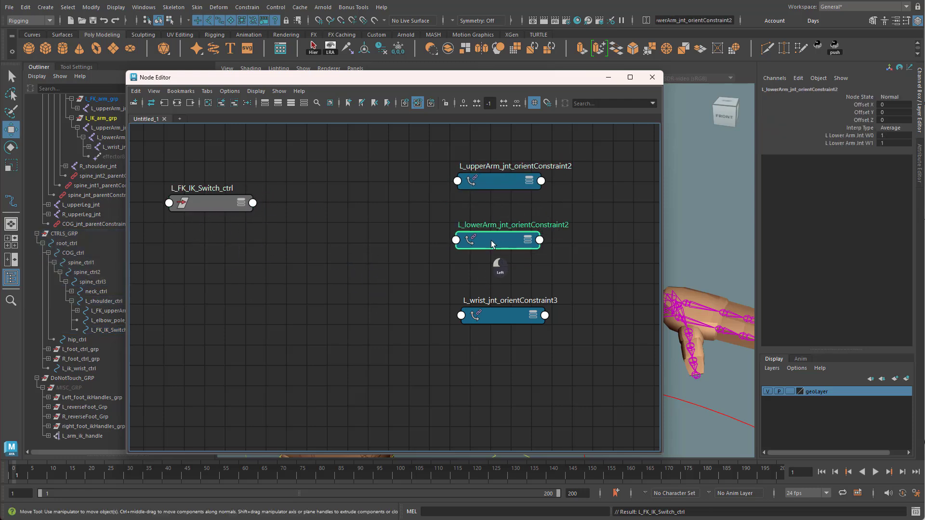
drag(497, 311, 489, 292)
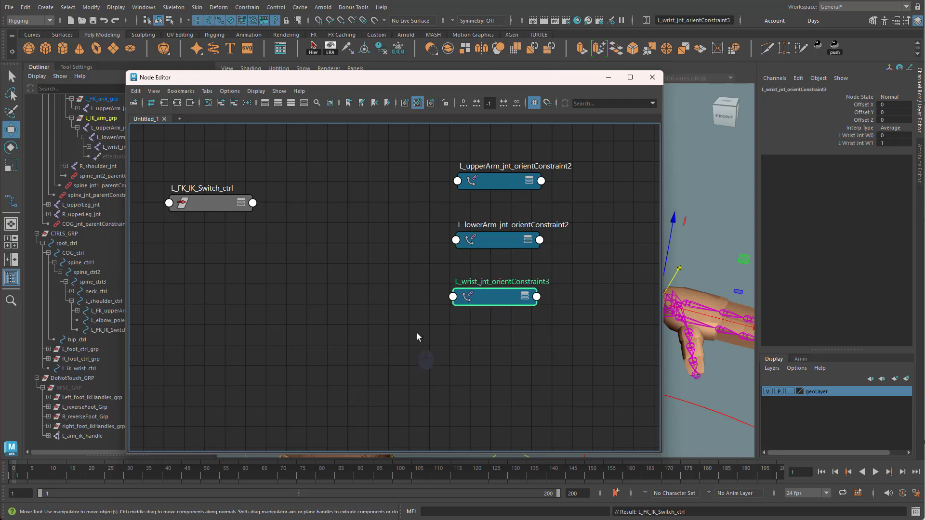
drag(216, 206, 198, 203)
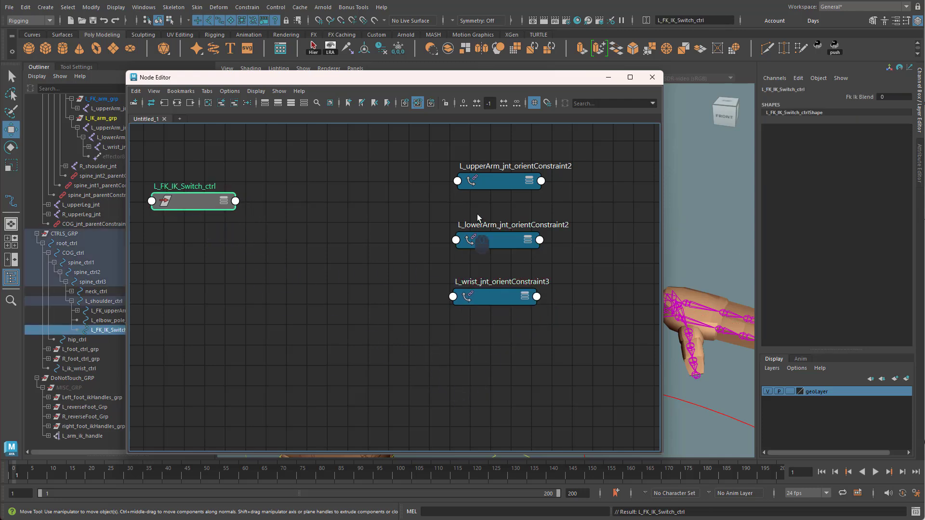
Examine the W0 and W1 weight attributes of the left upper arm orient constraint against the switch control.
click(497, 183)
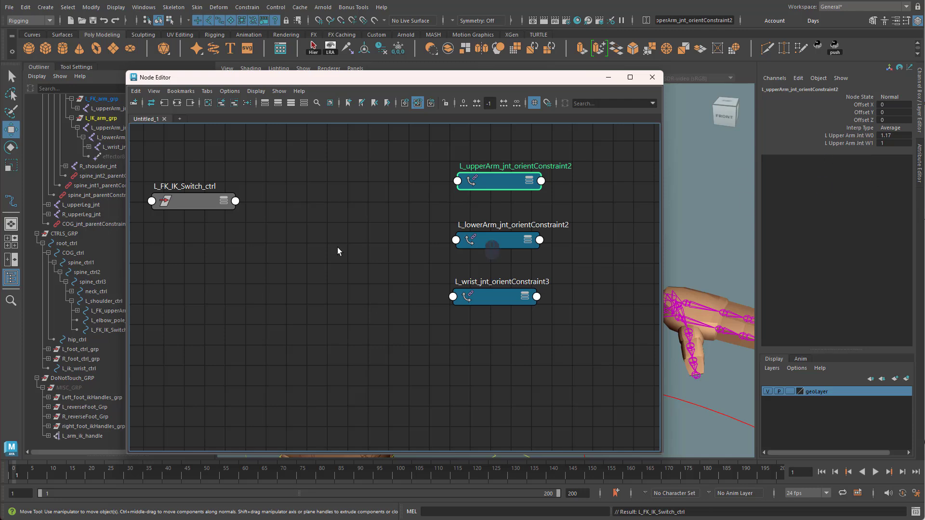
click(197, 206)
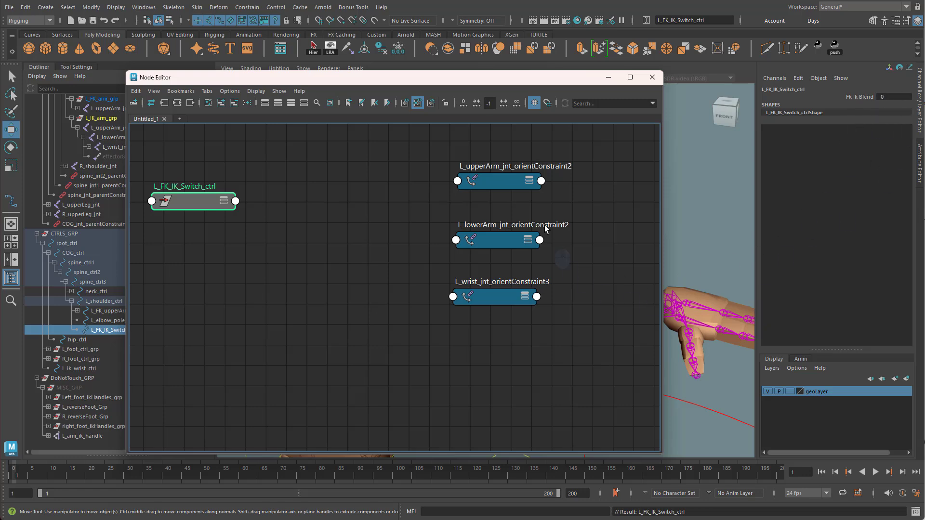
click(508, 180)
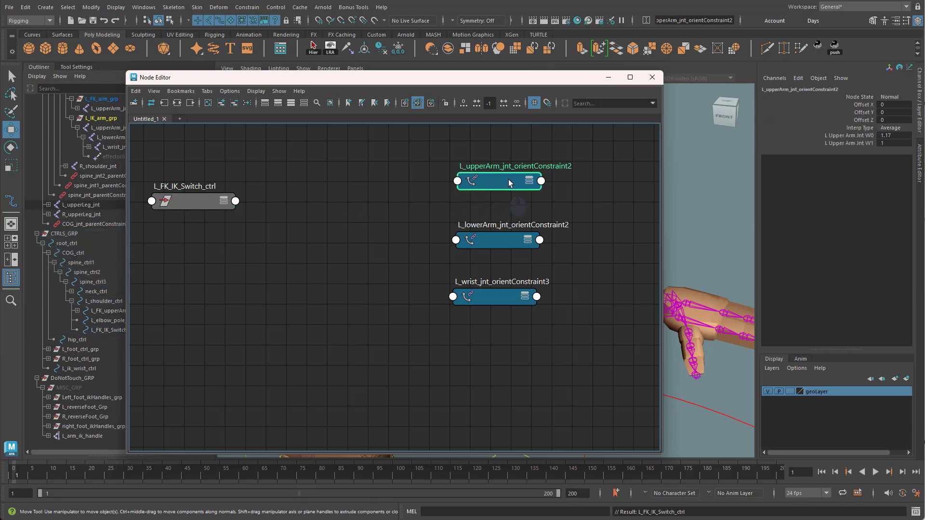
click(864, 135)
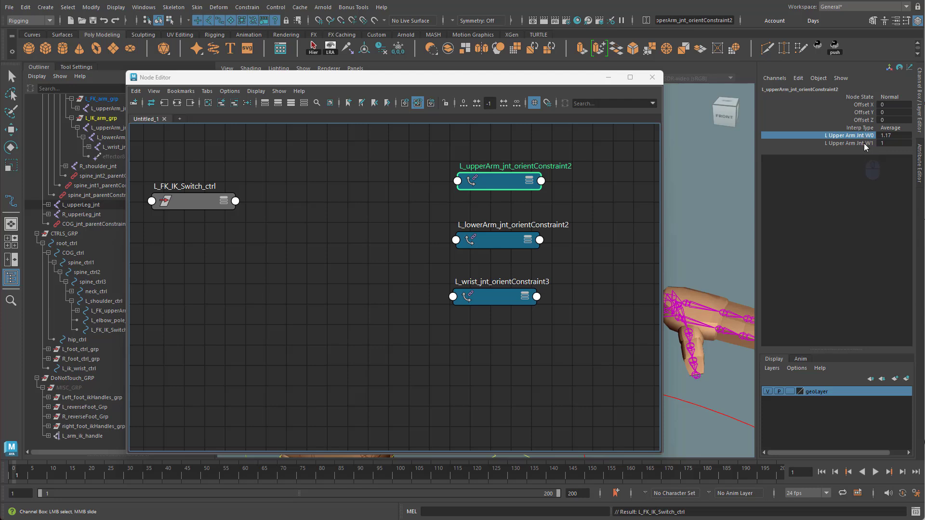
click(864, 144)
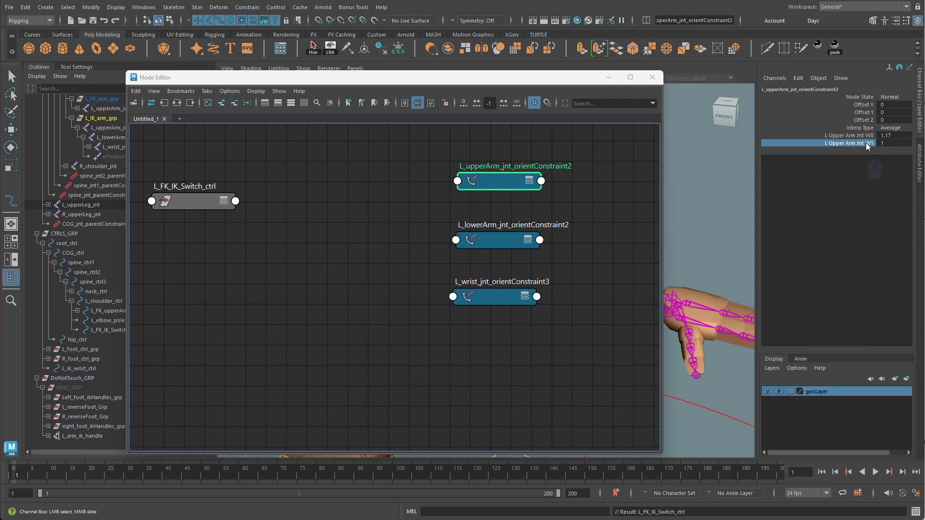
click(862, 137)
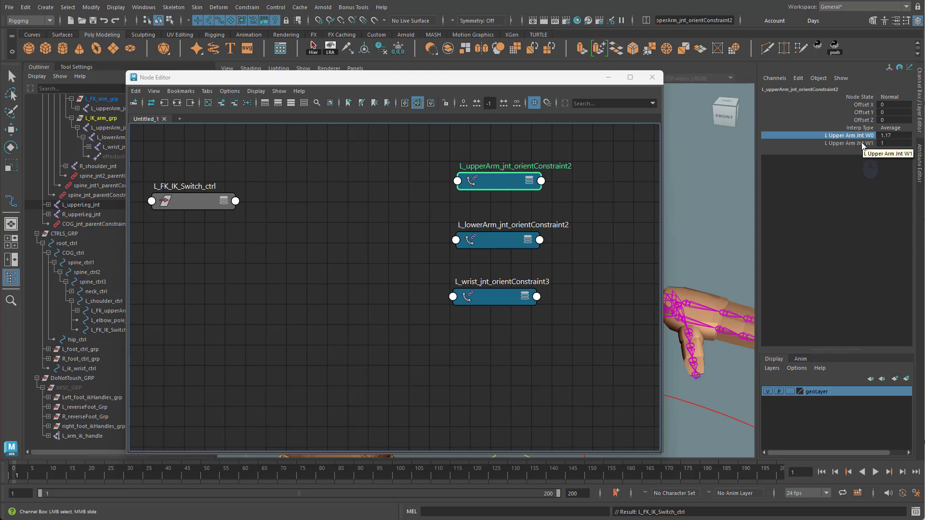
click(865, 144)
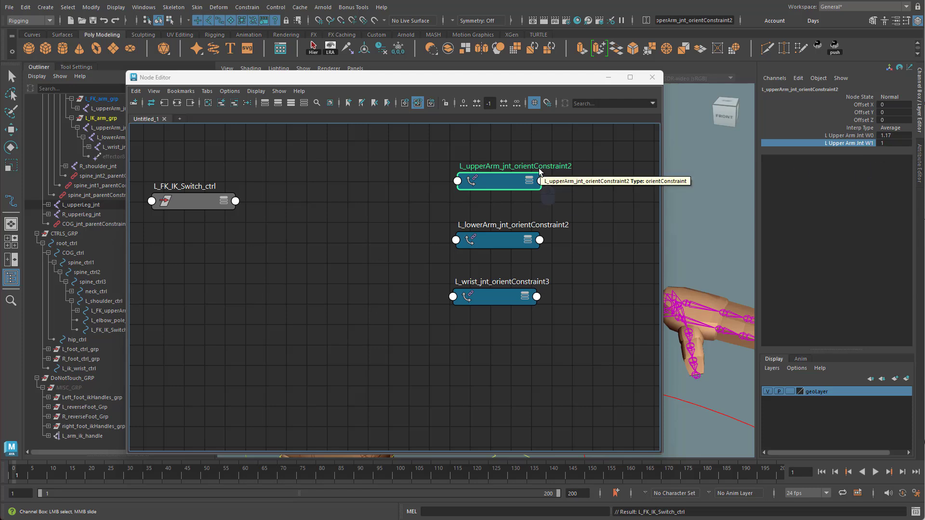
Connect the switch control's Fk Ik Blend output to the L Upper Arm Jnt W1 weight of the upper arm orient constraint.
click(193, 202)
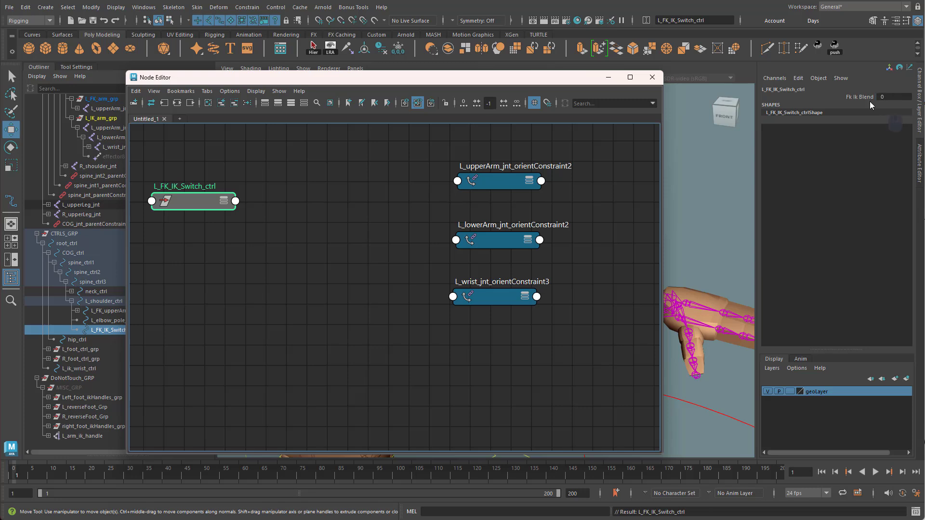
click(235, 201)
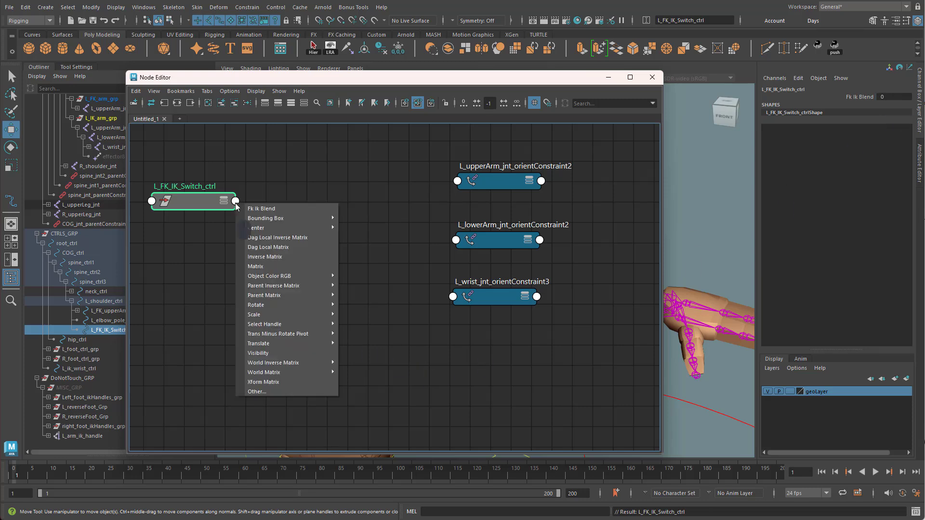
click(279, 210)
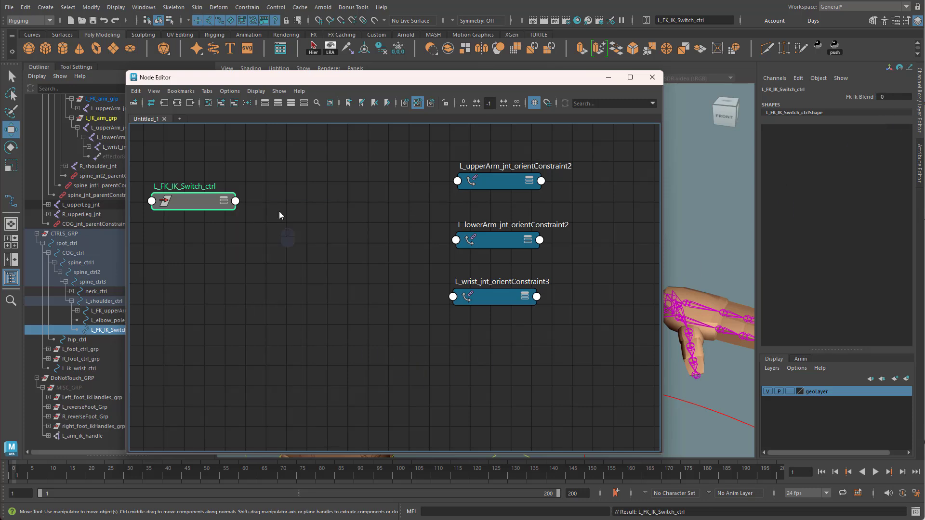
click(458, 181)
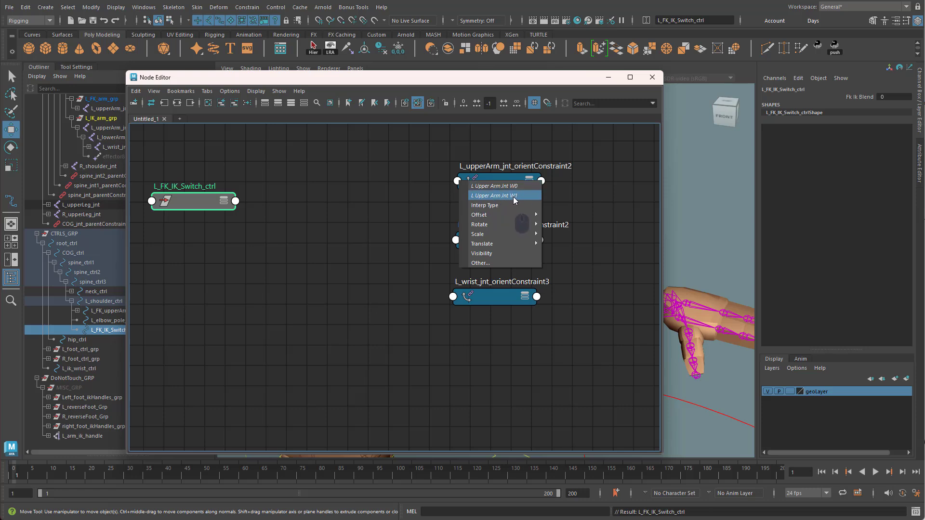
click(514, 196)
Connect Fk Ik Blend to L Lower Arm Jnt W1 and L Wrist Jnt W1 on their orient constraints.
click(224, 202)
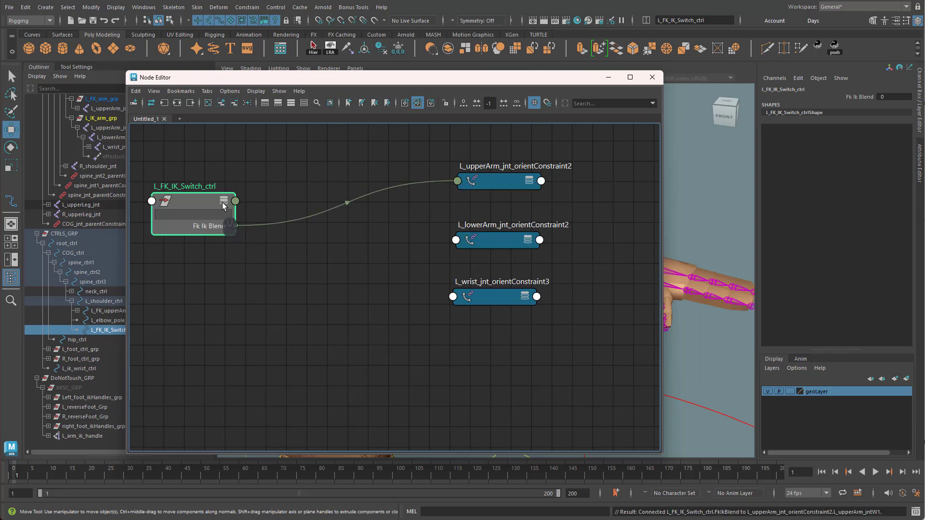
click(235, 225)
click(456, 240)
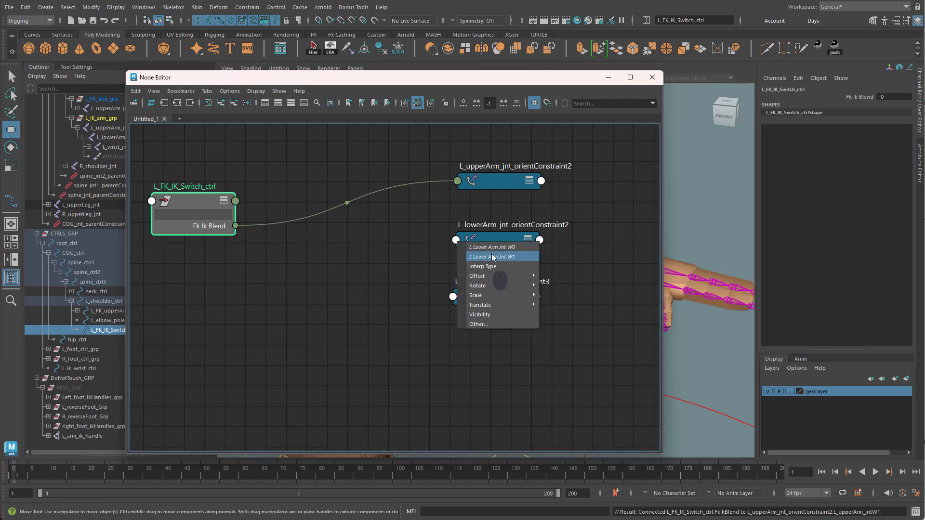
click(494, 257)
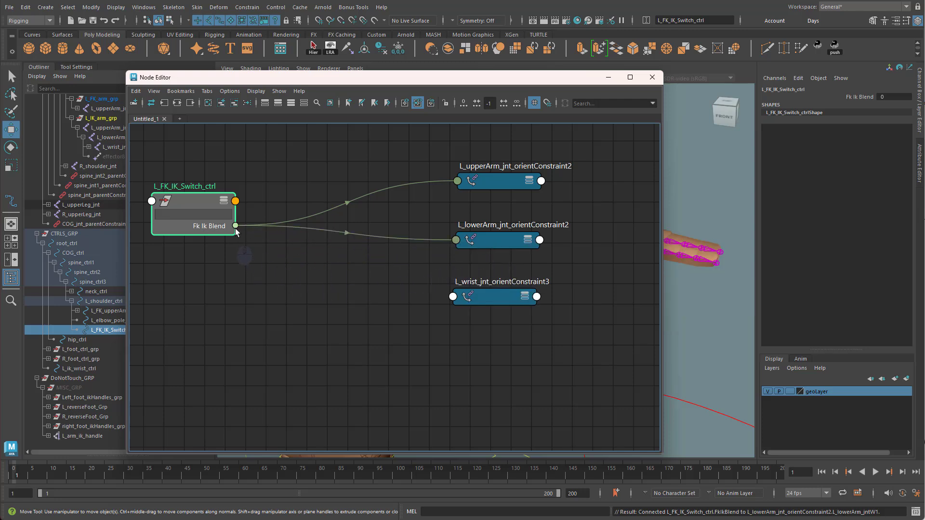
click(453, 296)
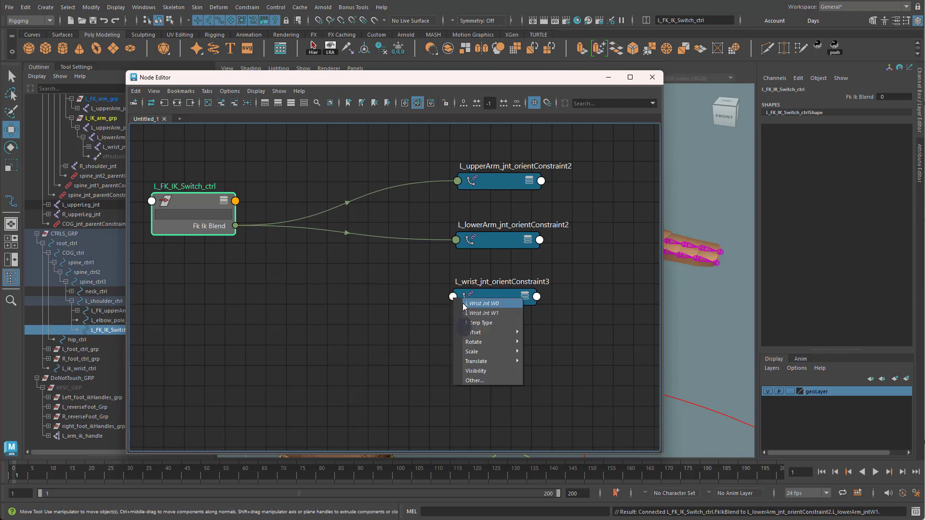
click(486, 314)
Check the weights of the wrist and upper arm orient constraints and the switch control's Fk Ik Blend value.
click(495, 297)
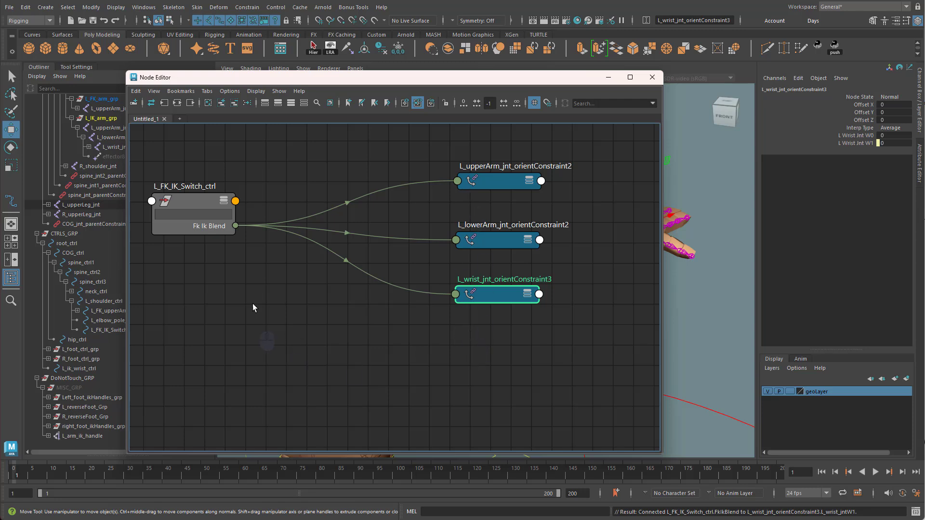
click(504, 182)
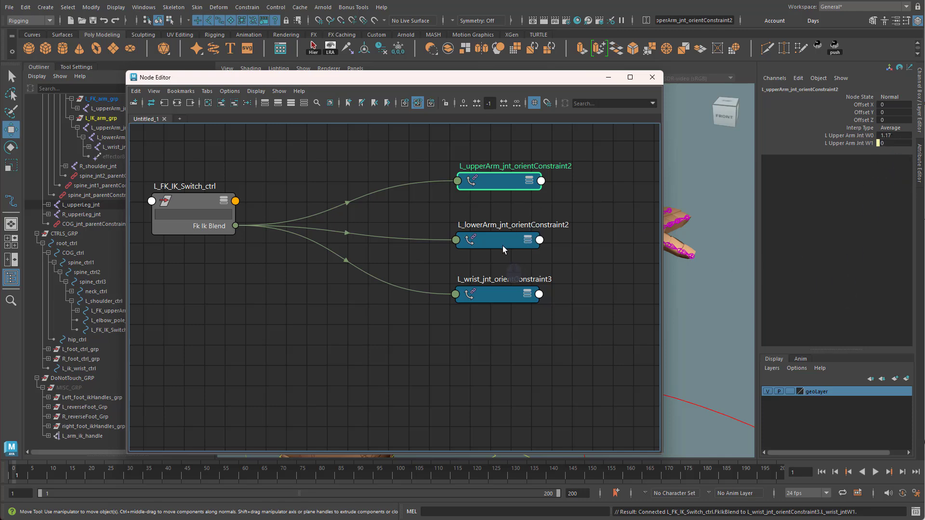
click(266, 301)
click(192, 200)
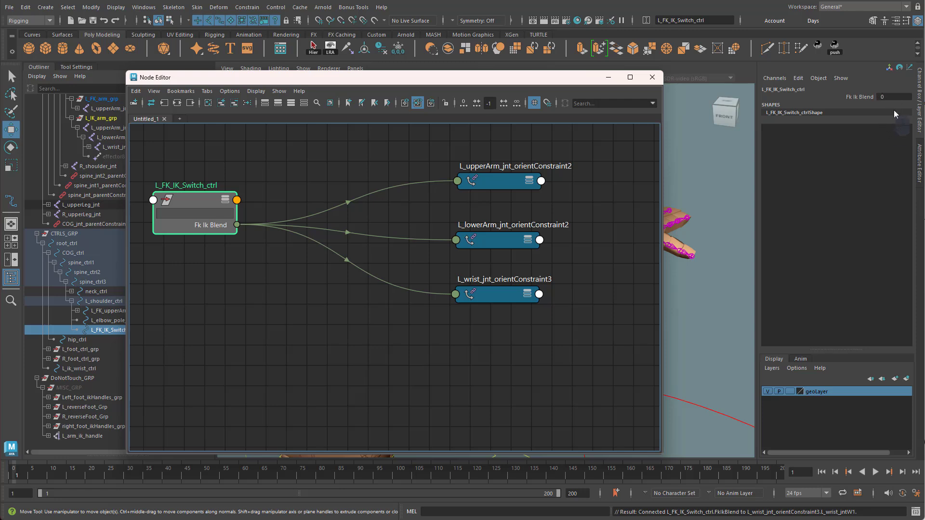
Add a floatMath node to the graph below the switch control's connections.
click(276, 297)
key(Tab)
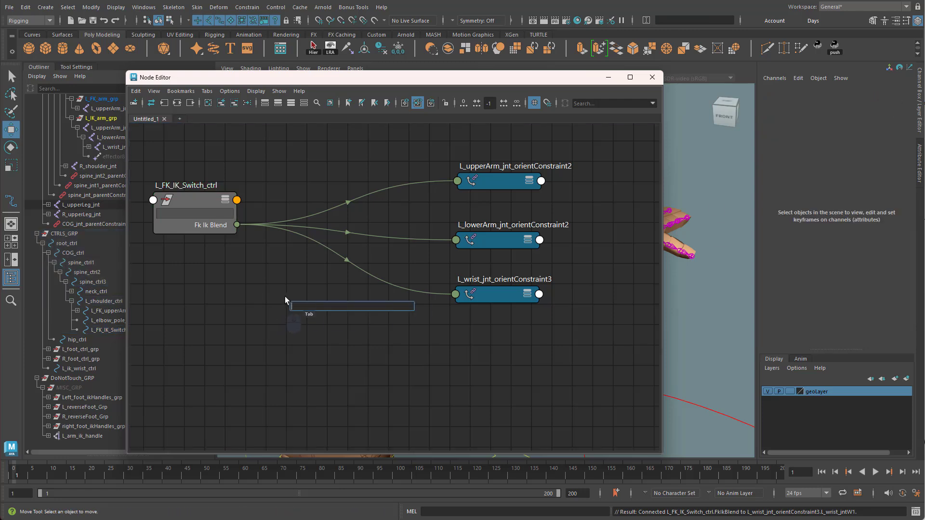
text(float)
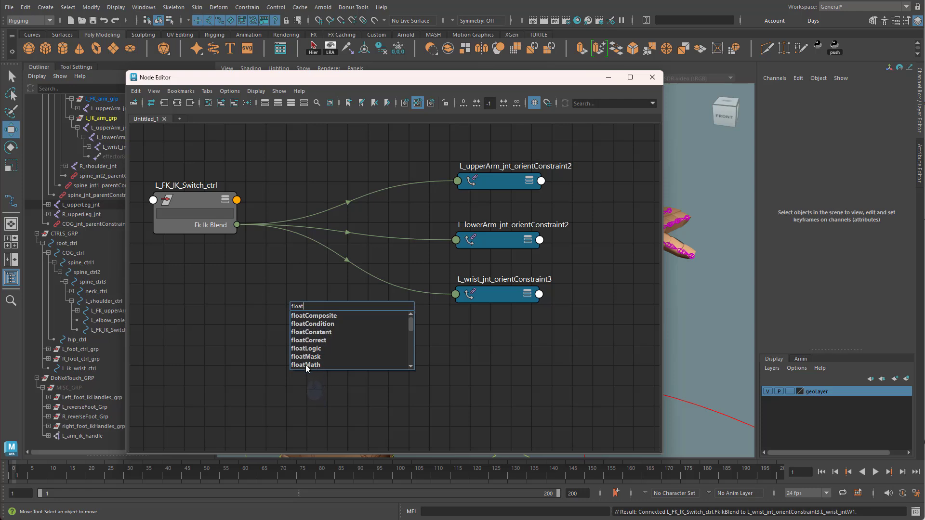
click(309, 366)
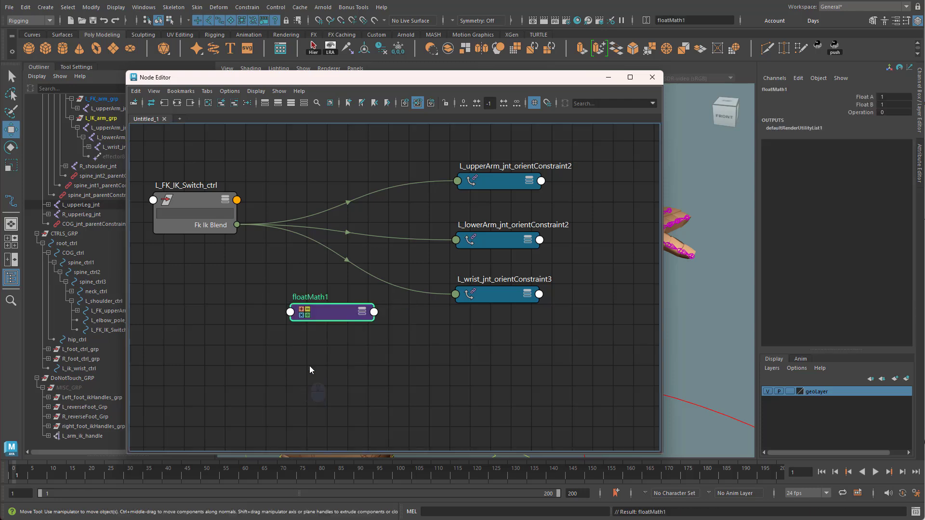
Reposition the floatMath1 node below the switch control's connections and expand it to show its full attribute list.
drag(328, 311, 316, 295)
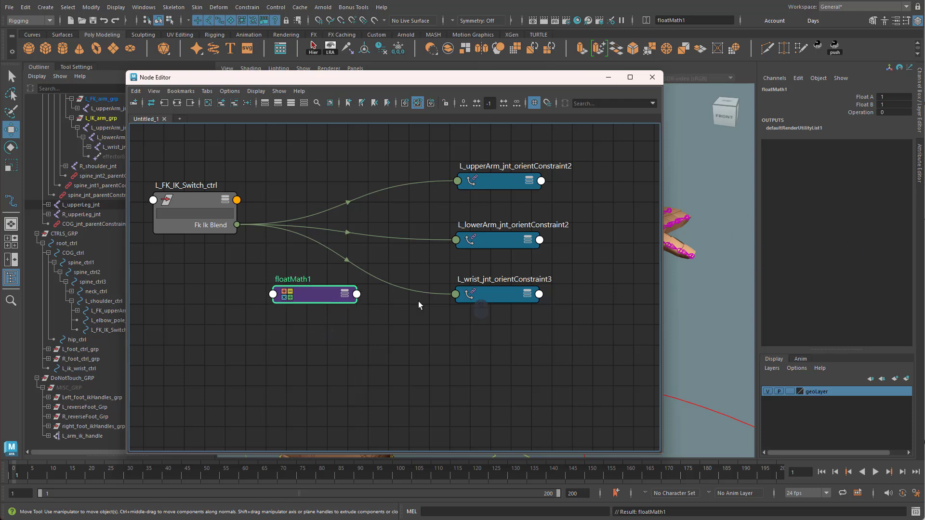
drag(345, 299, 345, 301)
click(345, 300)
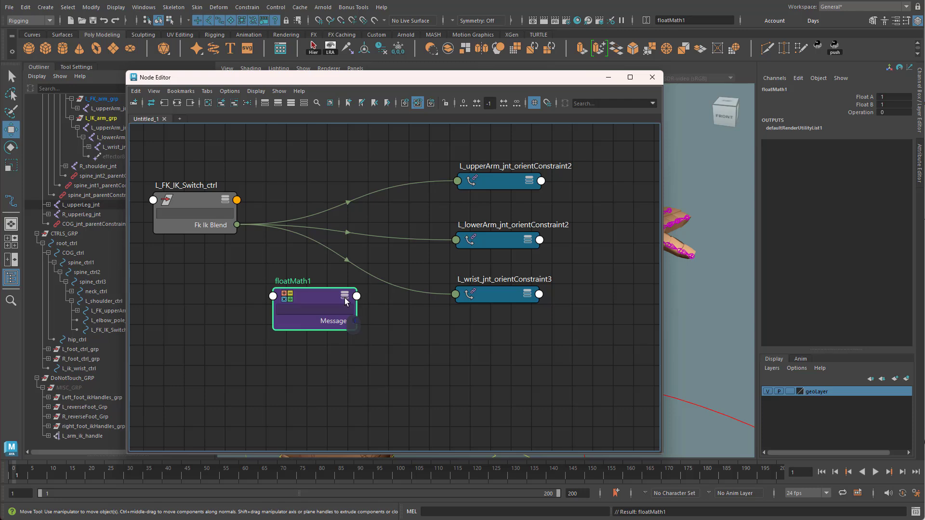
click(345, 300)
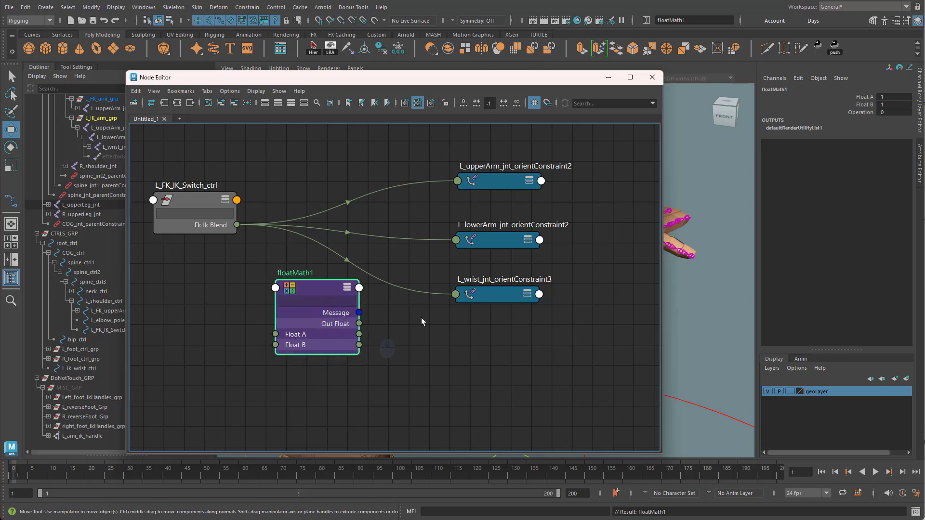
Set the floatMath1 node's math operation to Subtract in its attributes.
click(920, 164)
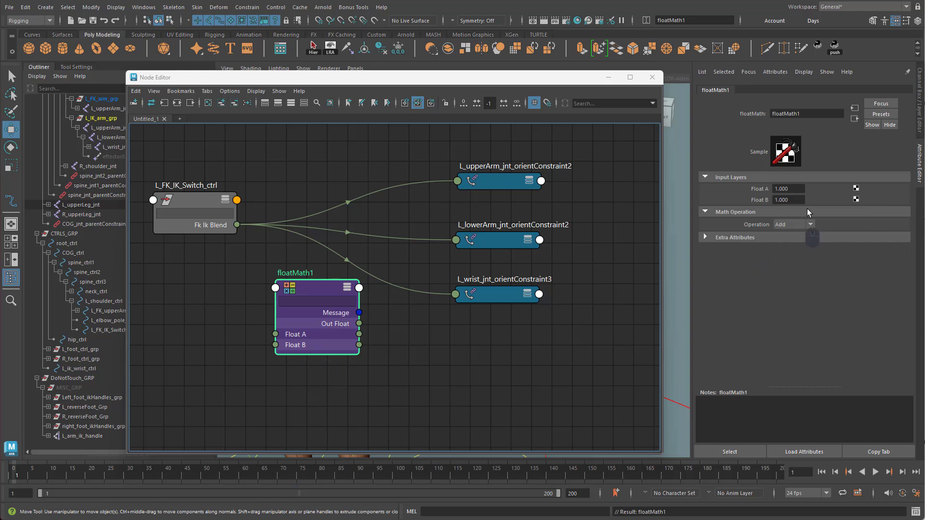
click(790, 189)
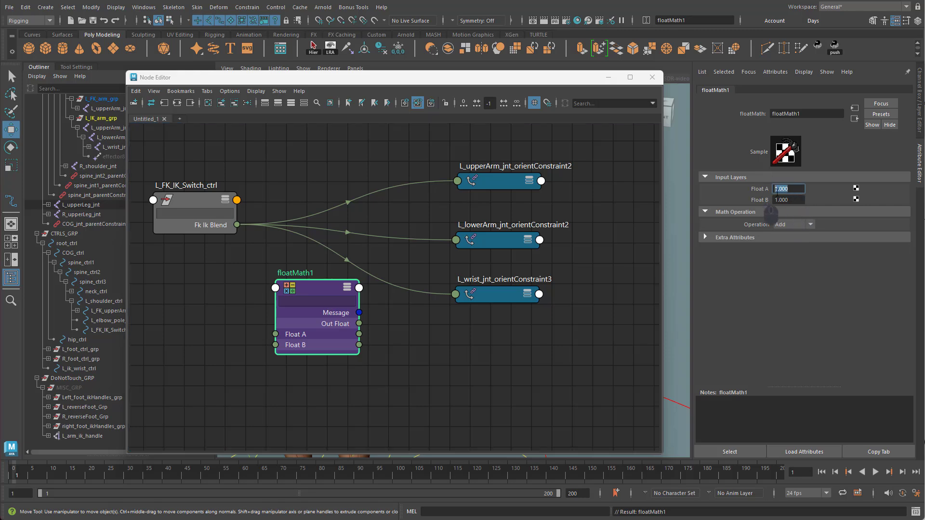
click(803, 226)
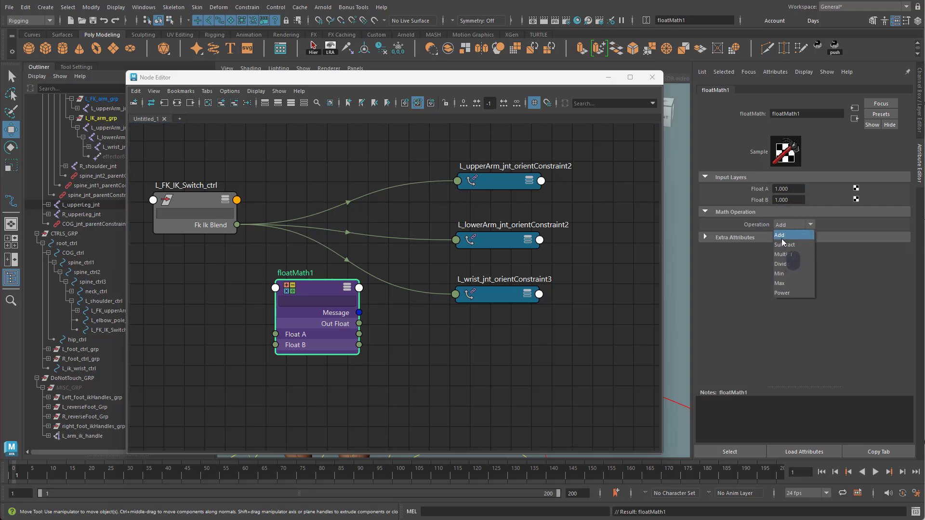
click(798, 244)
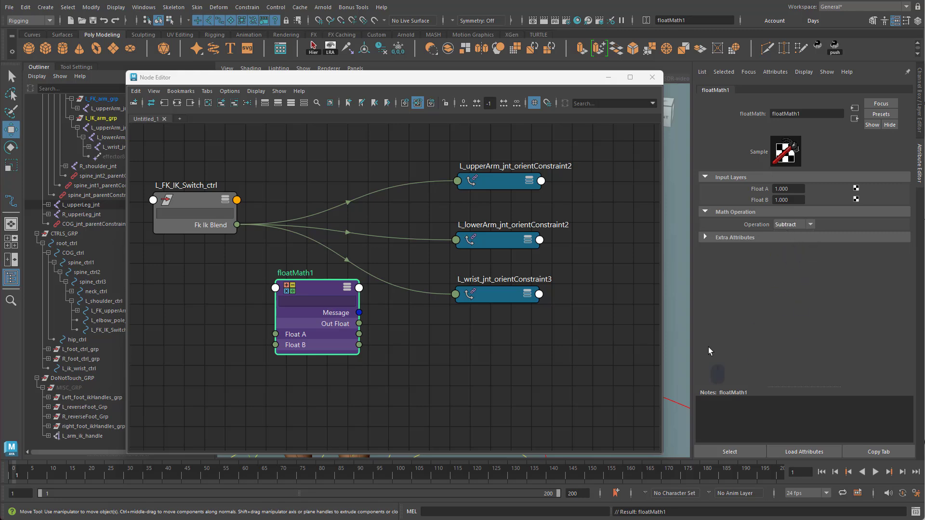
Connect the Fk Ik Blend output of L_FK_IK_Switch_ctrl to the Float B input of floatMath1.
click(316, 318)
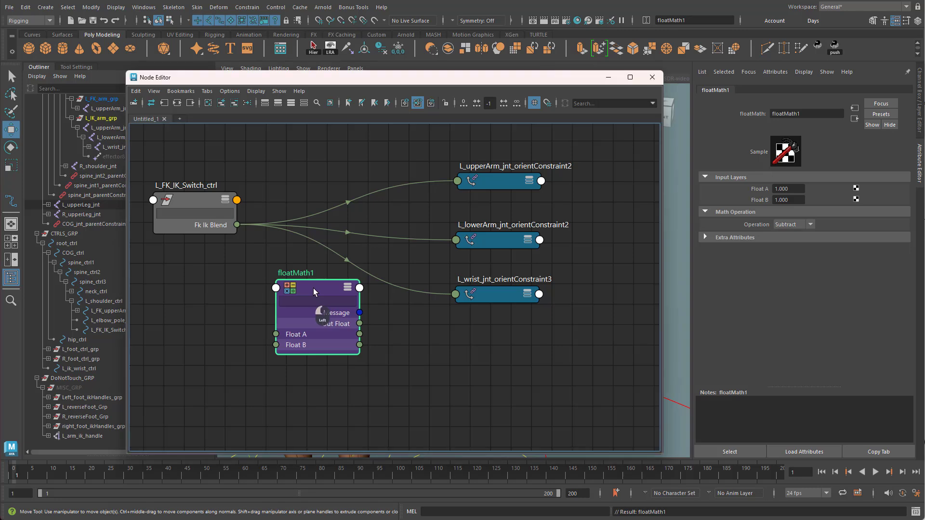
click(237, 225)
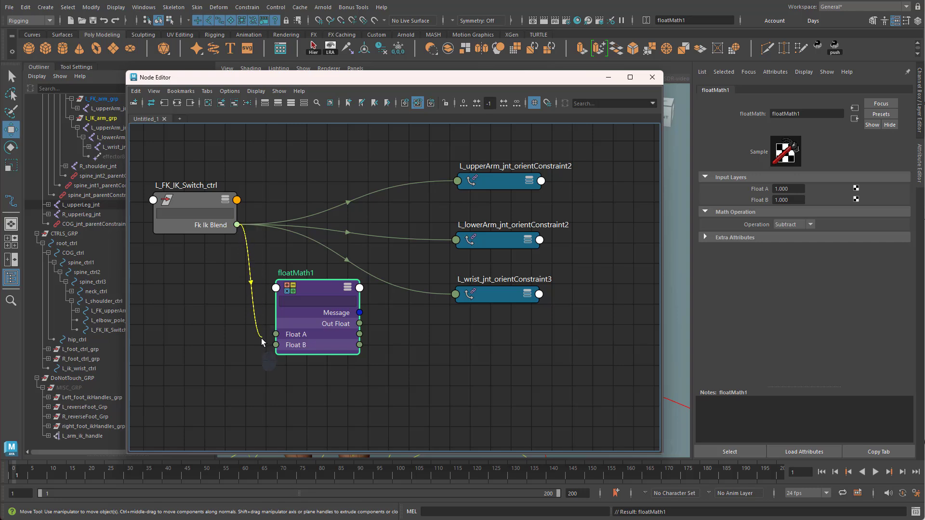
click(275, 345)
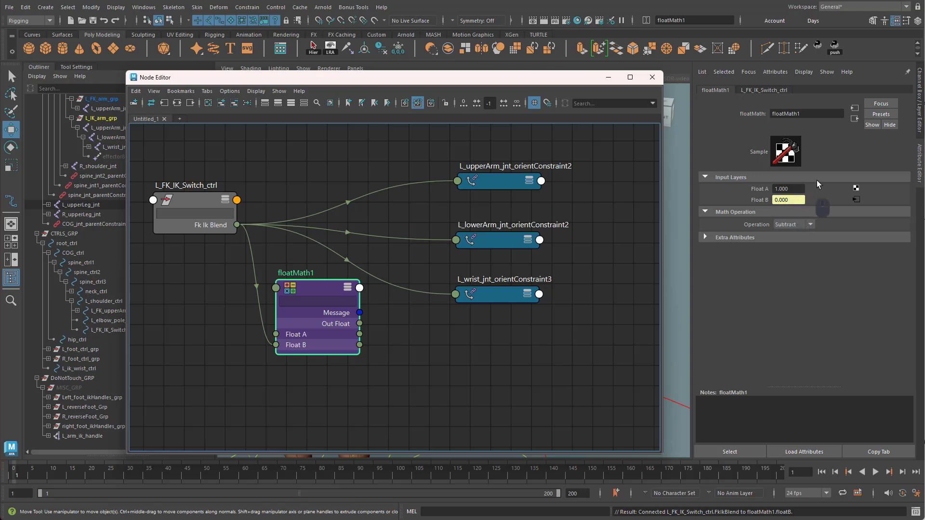
click(187, 197)
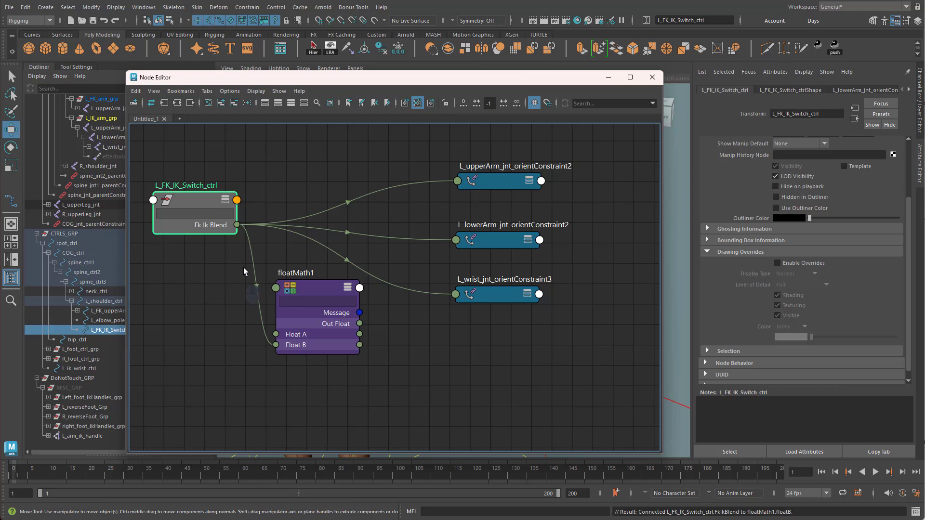
Connect floatMath1's Out Float to the W0 weights of the L_upperArm, L_lowerArm and L_wrist orient constraints.
click(340, 296)
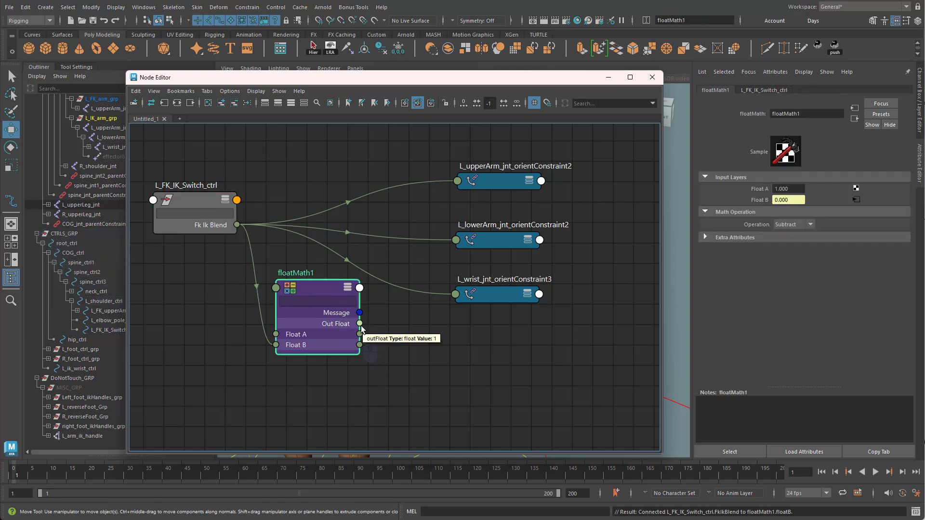
drag(382, 328, 457, 181)
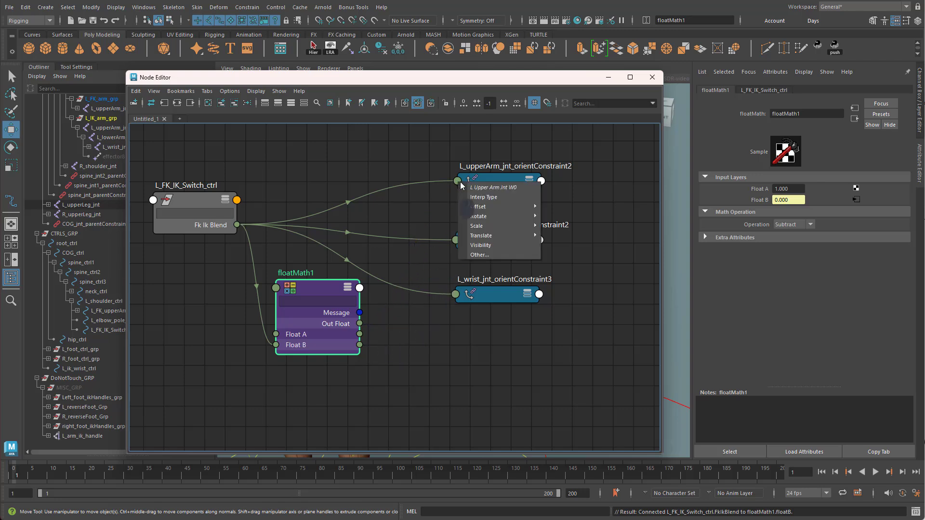
click(517, 188)
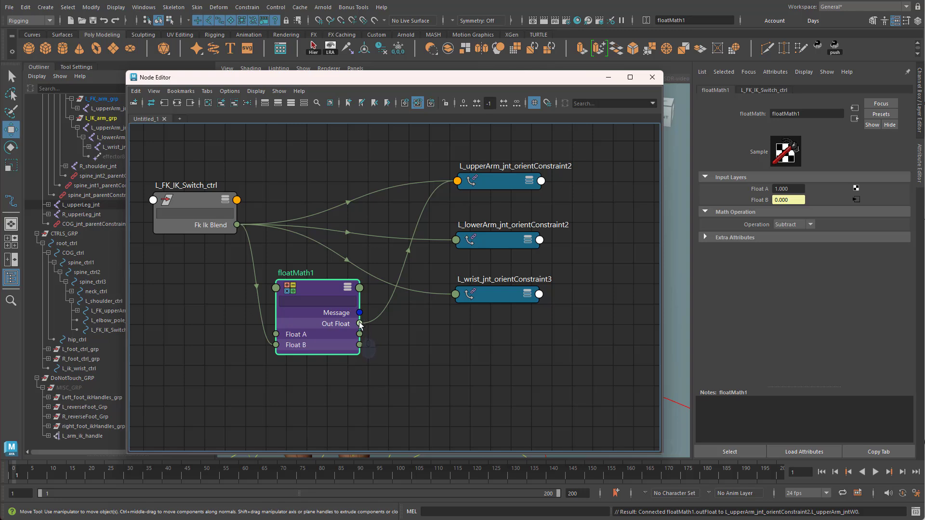
drag(449, 265, 456, 240)
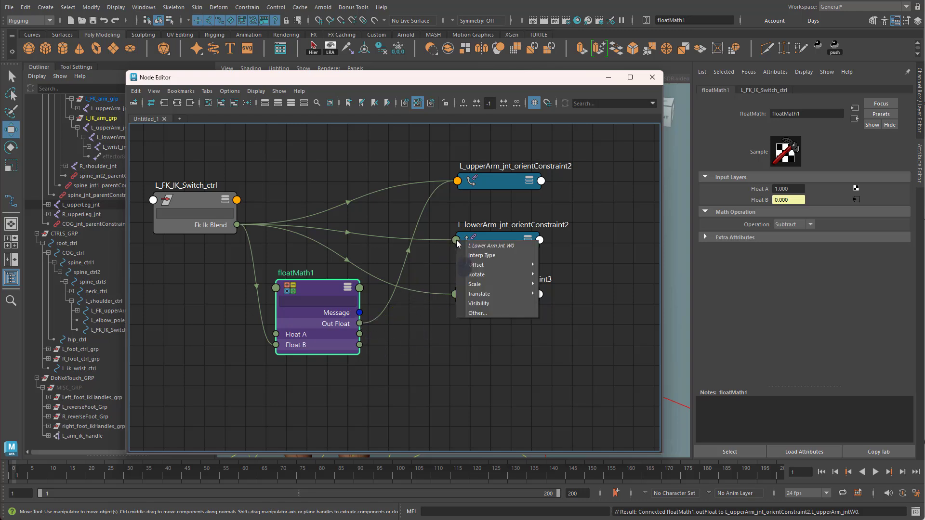
click(493, 248)
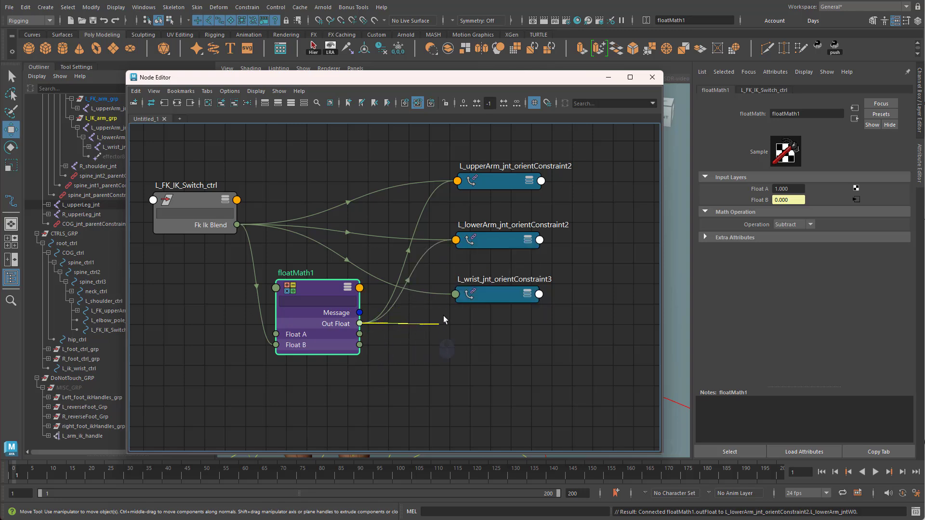
drag(444, 320, 456, 294)
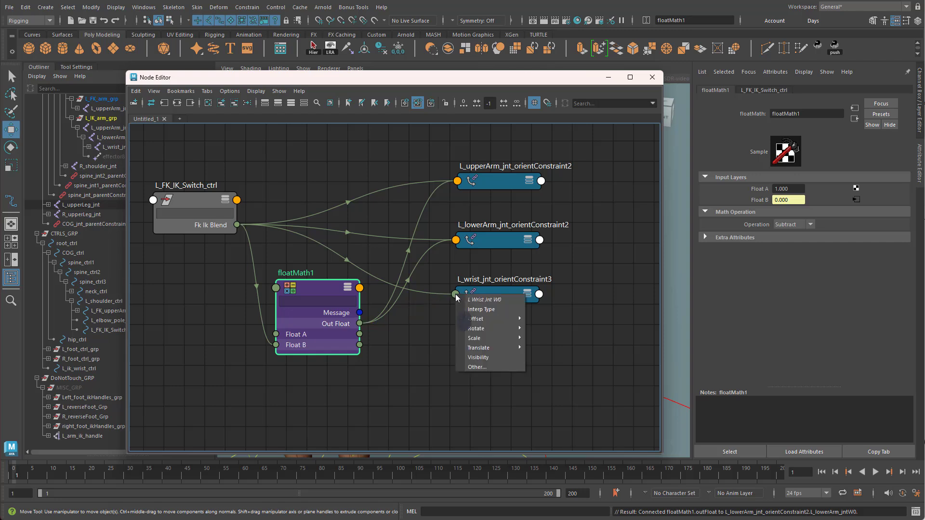
click(492, 301)
click(435, 371)
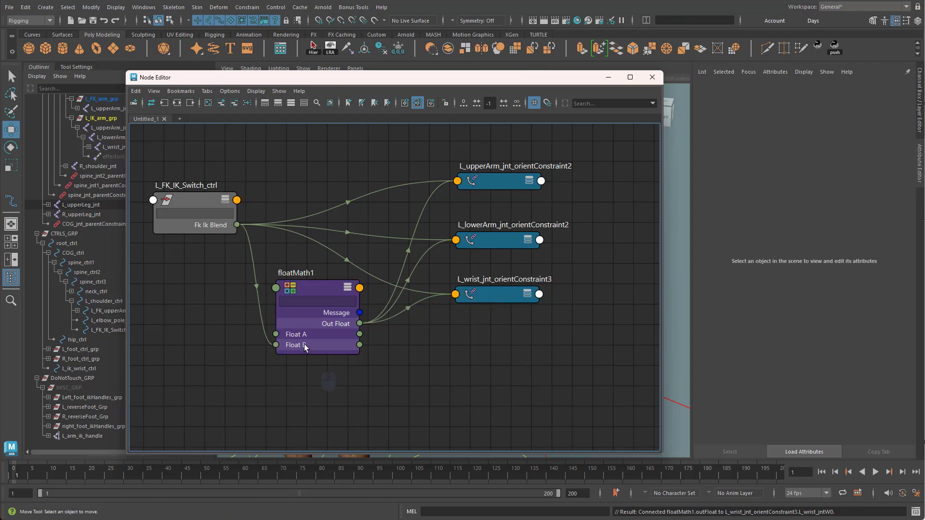
Rename the floatMath1 node to one_minus_B.
click(315, 289)
double_click(308, 273)
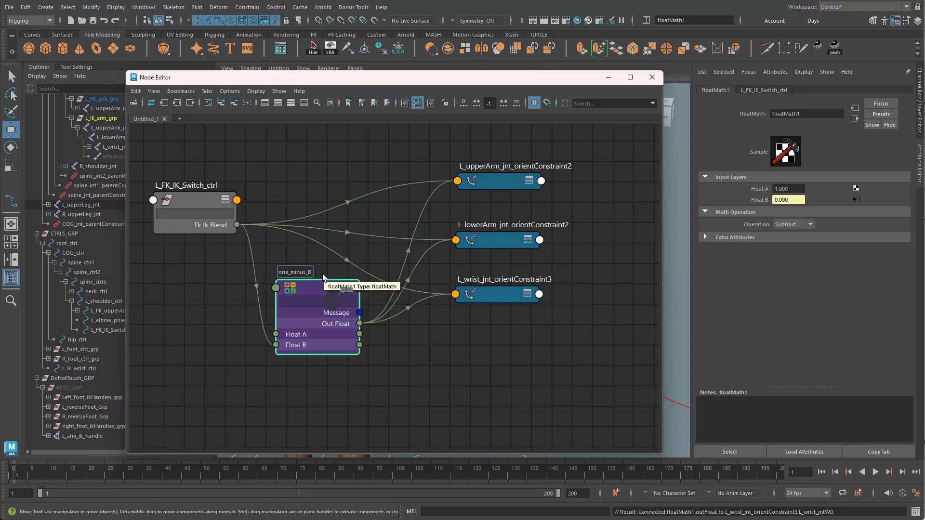
key(Return)
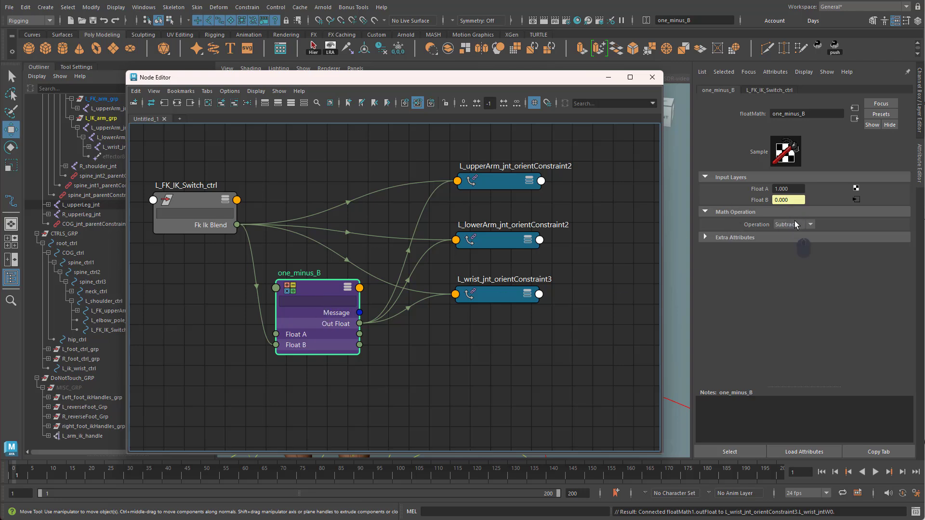
click(572, 354)
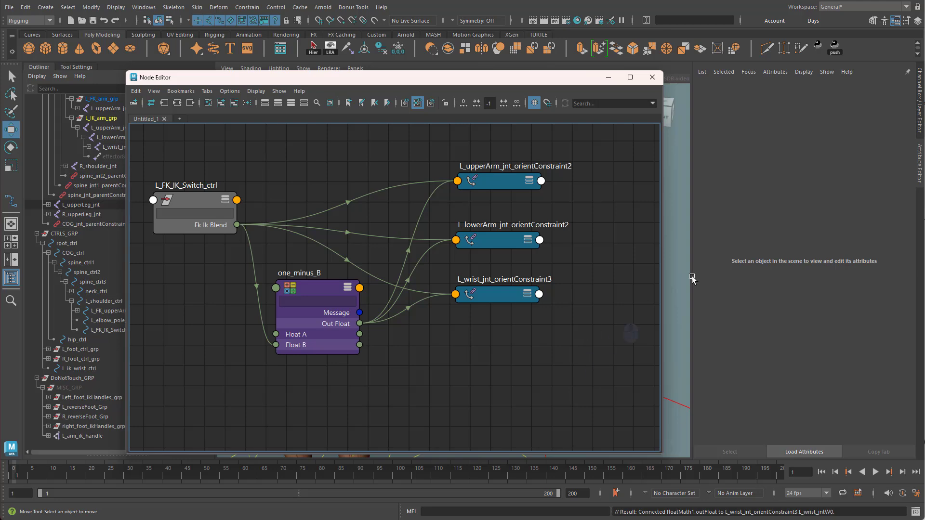
Minimize the Node Editor and test the arm switch by sliding L_FK_IK_Switch_ctrl's Fk Ik Blend to 0.63.
click(609, 81)
alt+right_drag(562, 337, 473, 310)
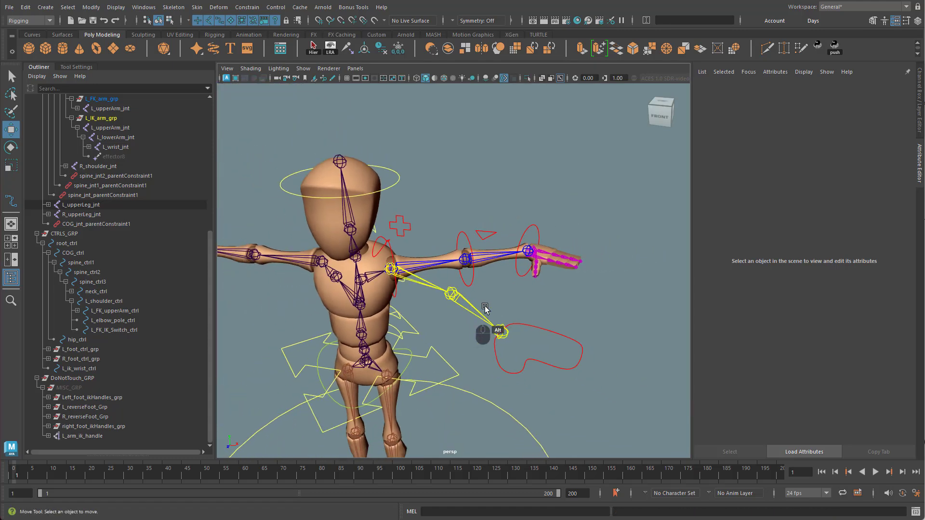
mouse_move(532, 291)
alt+mouse_down()
mouse_move(540, 291)
mouse_move(527, 289)
alt+mouse_up()
click(405, 224)
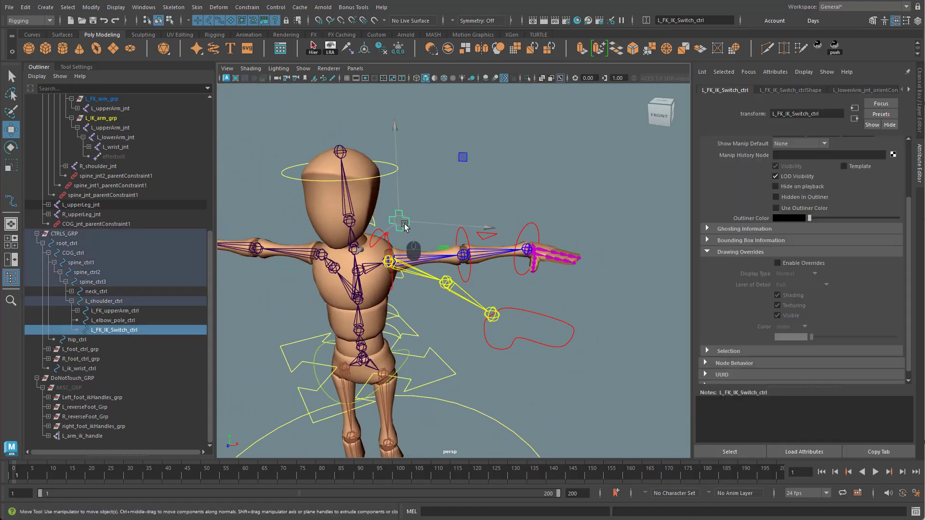
click(918, 116)
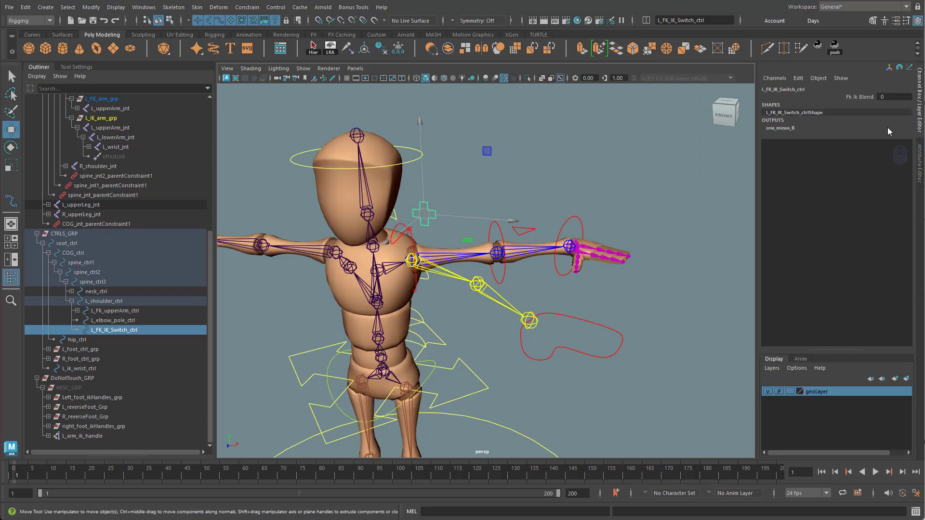
click(859, 97)
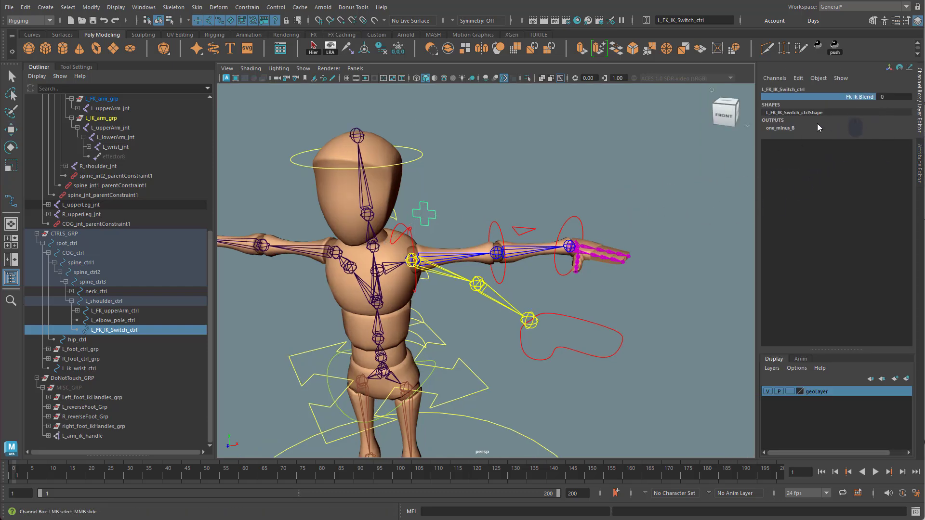
ctrl+middle_drag(681, 182, 648, 196)
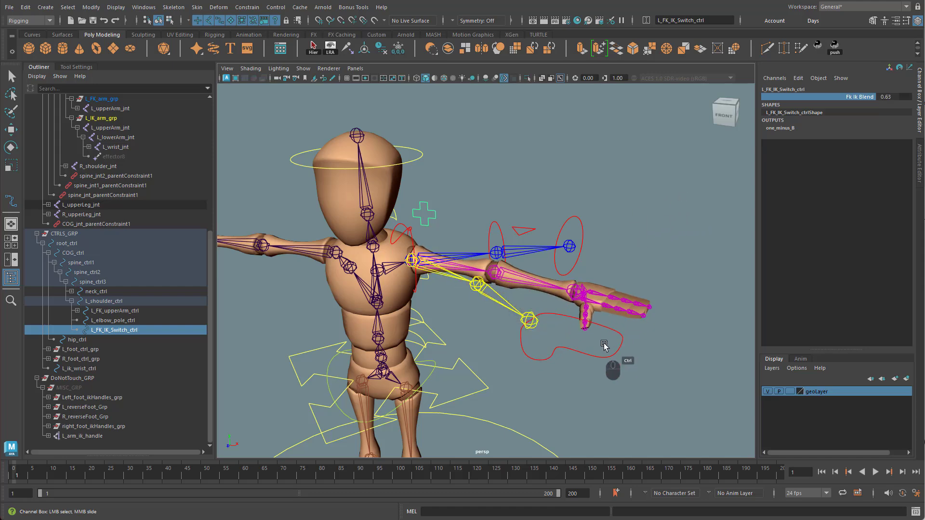
alt+drag(614, 334, 652, 326)
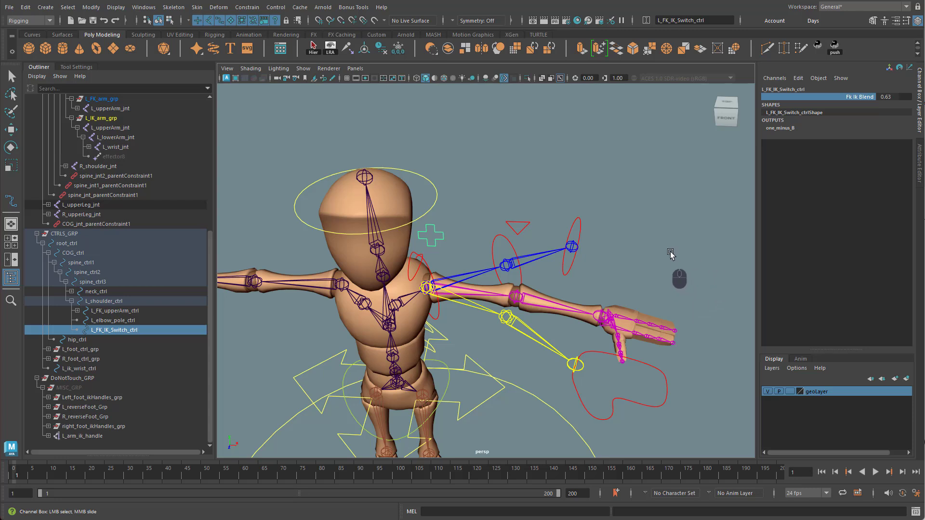
alt+drag(661, 268, 590, 346)
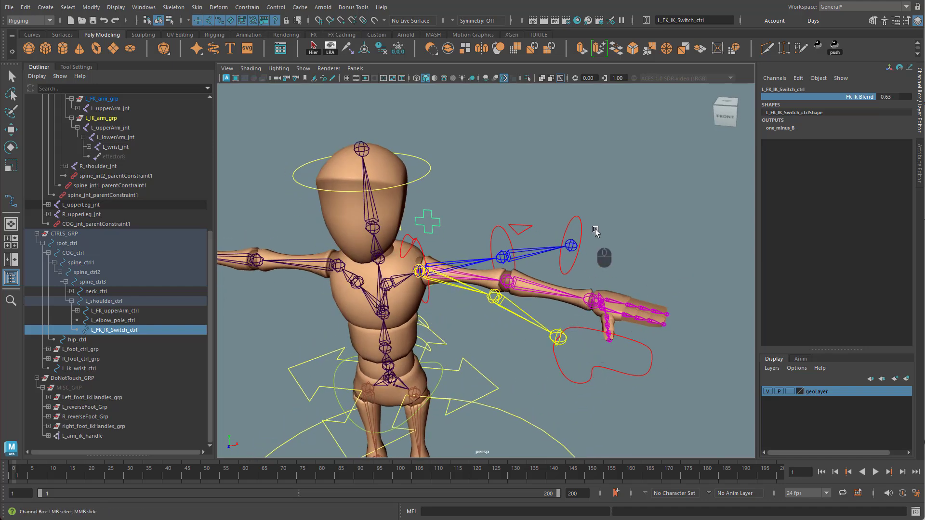
alt+drag(631, 241, 668, 245)
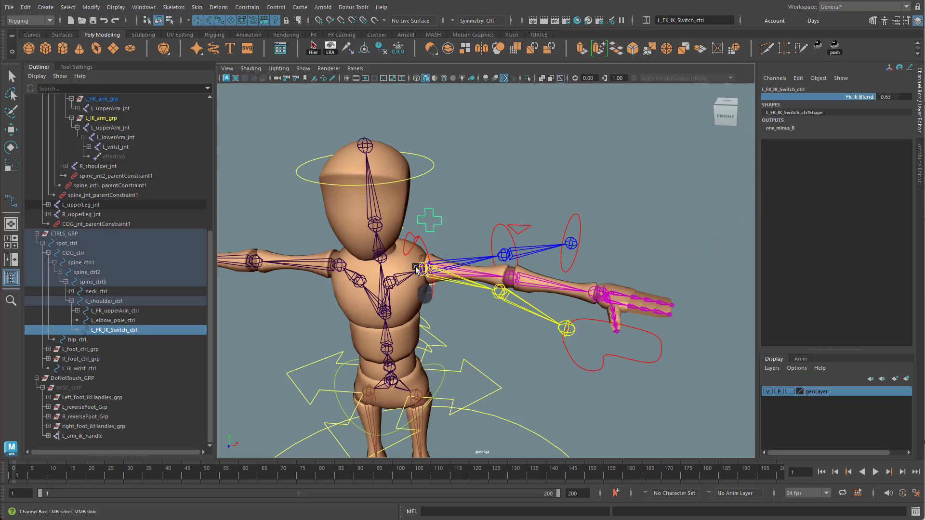
Select L_ik_wrist_ctrl, L_elbow_pole_ctrl and L_FK_upperArm_ctrl together in the viewport.
click(602, 359)
key(w)
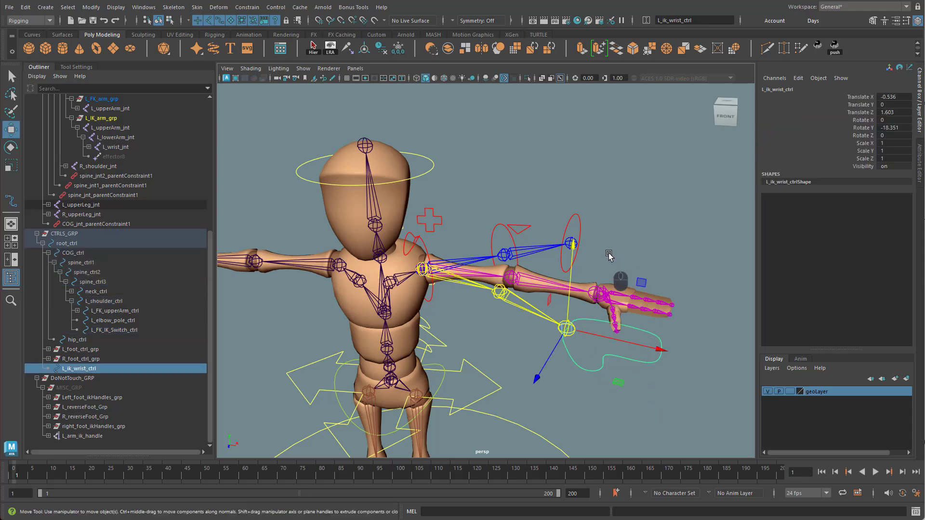
alt+right_drag(492, 283, 559, 299)
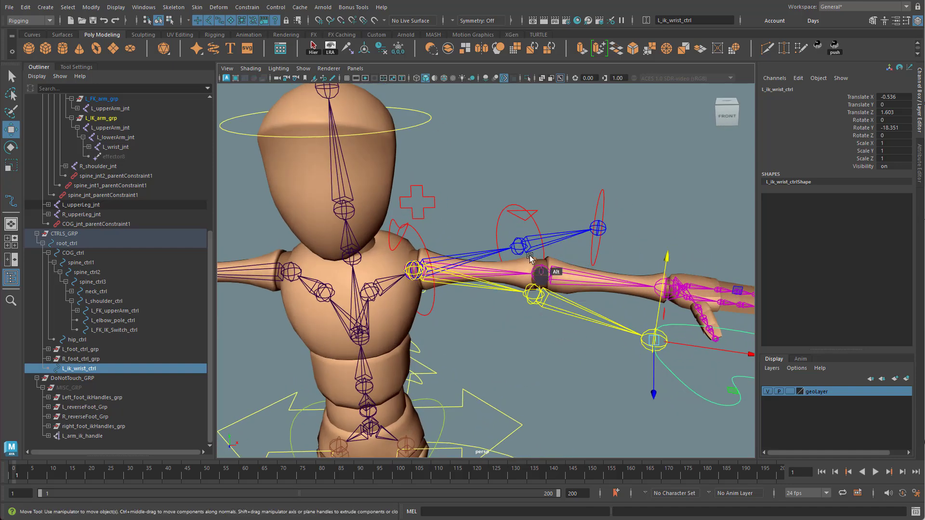
alt+drag(533, 252, 528, 276)
shift+click(536, 209)
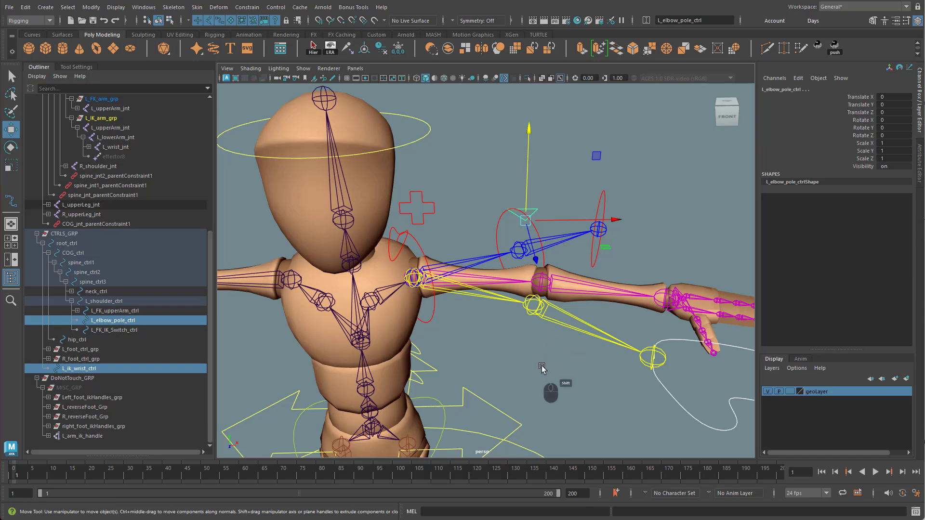
shift+click(436, 319)
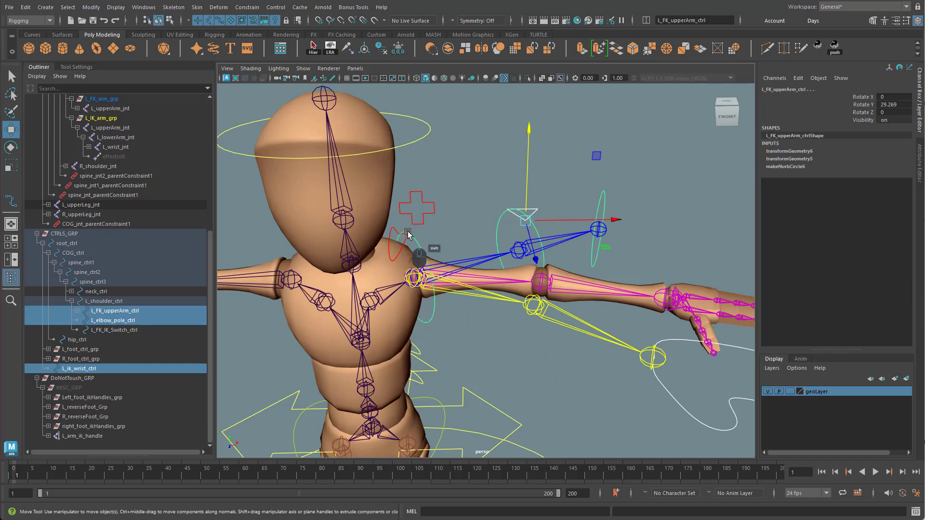
alt+right_drag(526, 331, 460, 332)
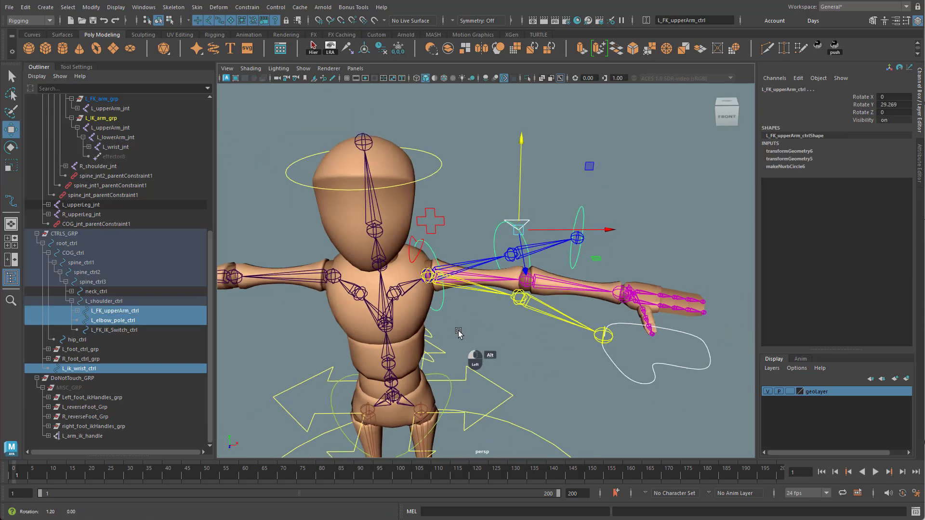
alt+drag(460, 332, 464, 322)
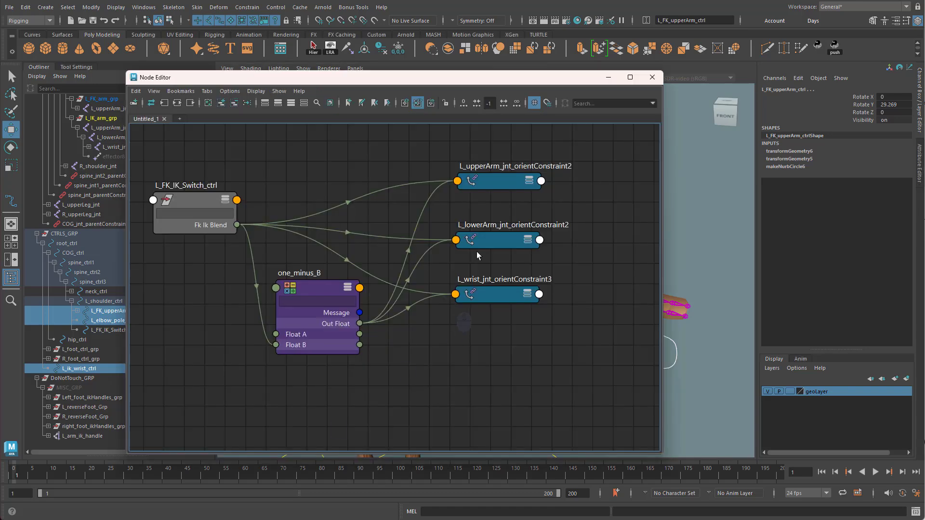
Enlarge the Node Editor window and add the three selected arm controls to the existing node graph.
drag(504, 77, 458, 16)
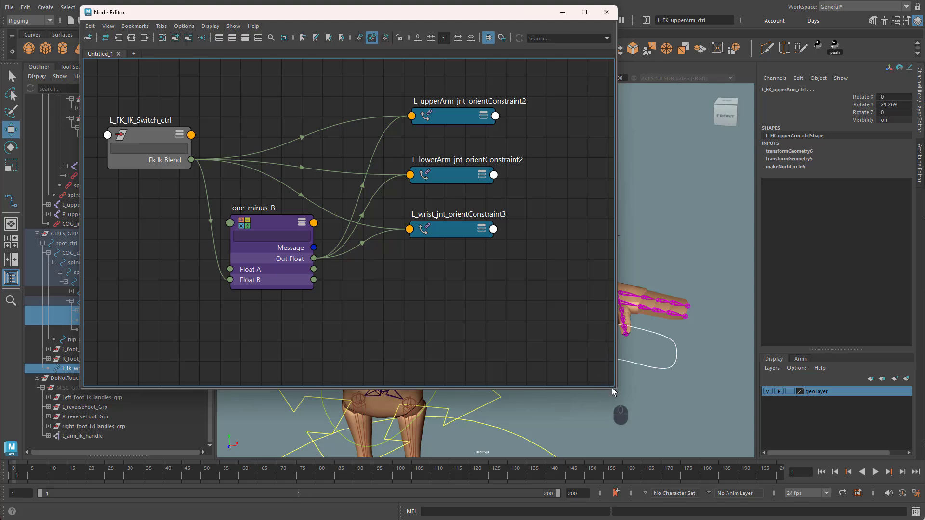
drag(613, 389, 750, 459)
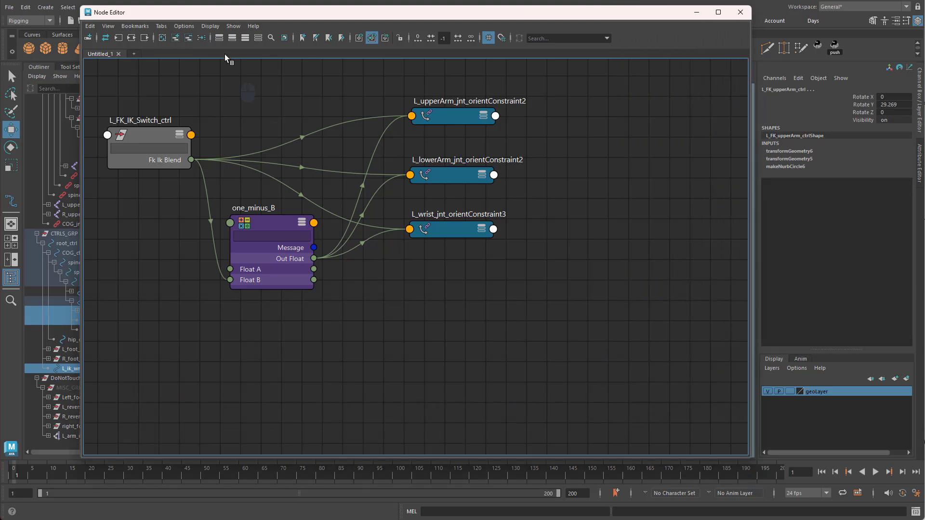
click(176, 39)
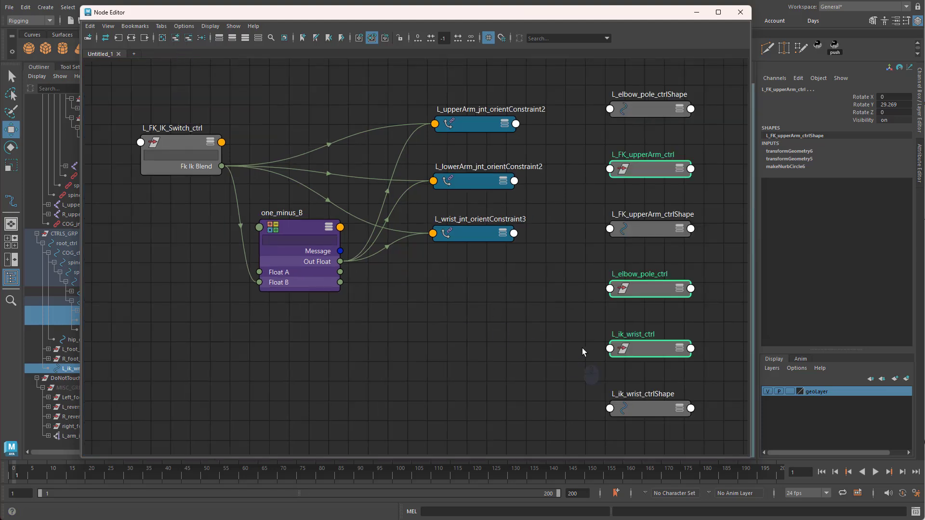
Move the three control nodes below the orient constraints and remove their shape nodes from the graph.
drag(655, 287, 484, 380)
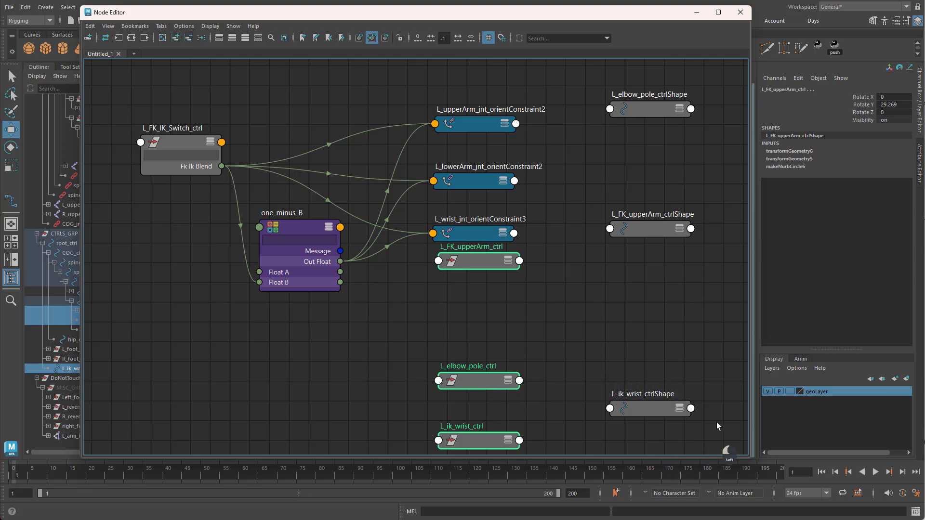
drag(716, 422, 606, 78)
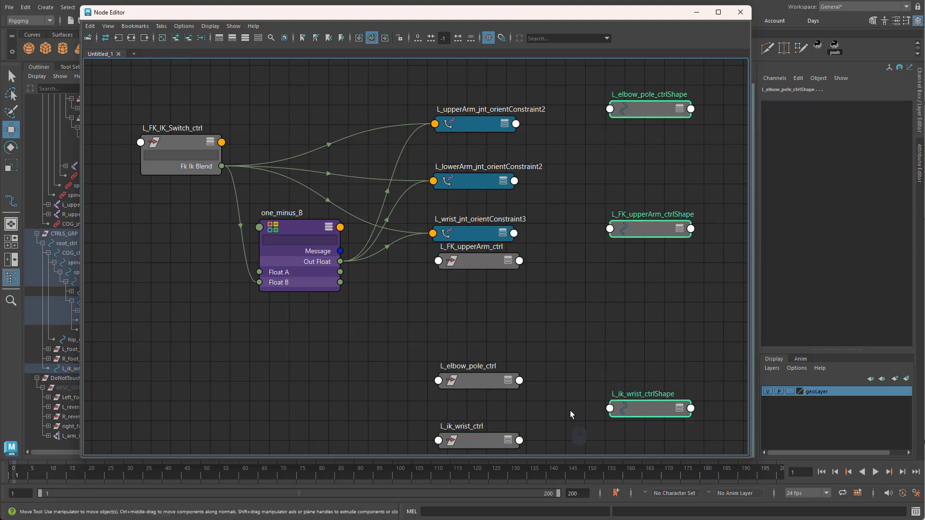
click(189, 42)
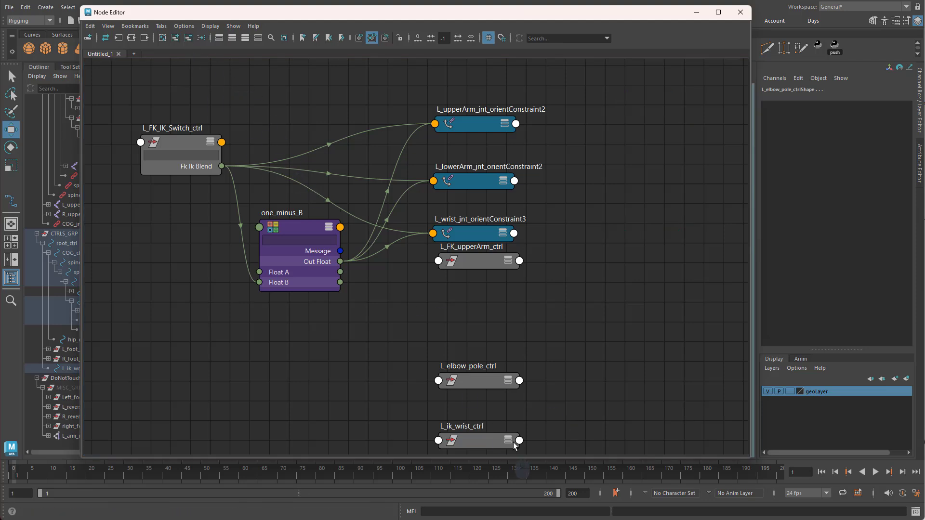
Arrange the L_FK_upperArm_ctrl, L_elbow_pole_ctrl and L_ik_wrist_ctrl nodes in a column beneath the orient constraints, with the two IK controls close together.
drag(477, 259, 477, 305)
drag(479, 380, 478, 403)
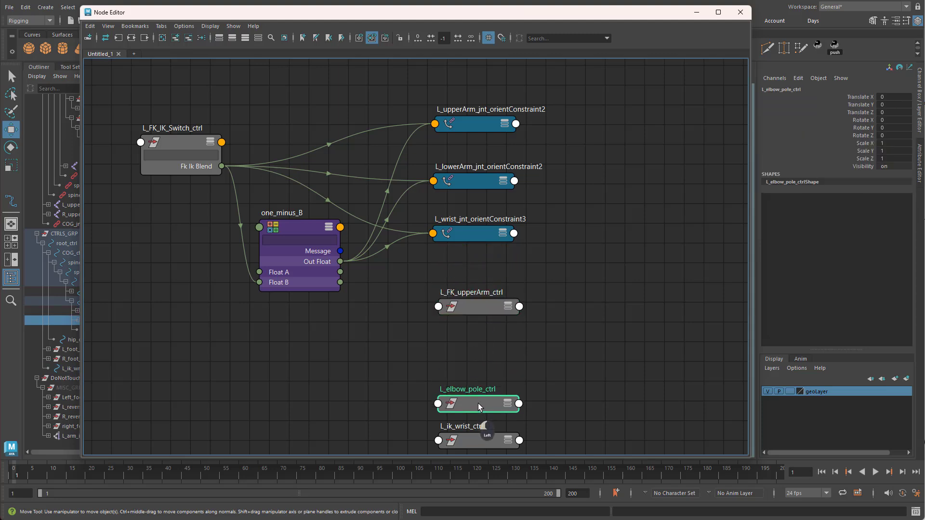
shift+click(499, 441)
drag(482, 438, 482, 406)
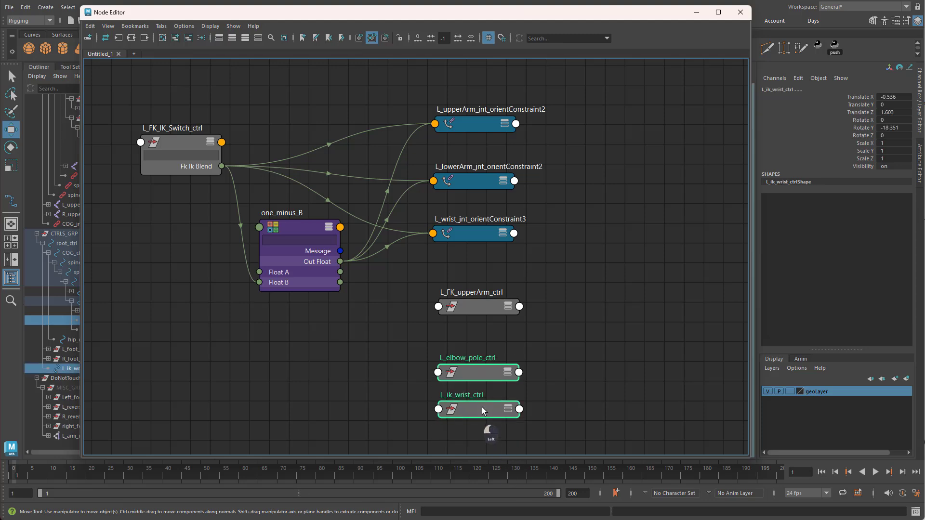
click(568, 377)
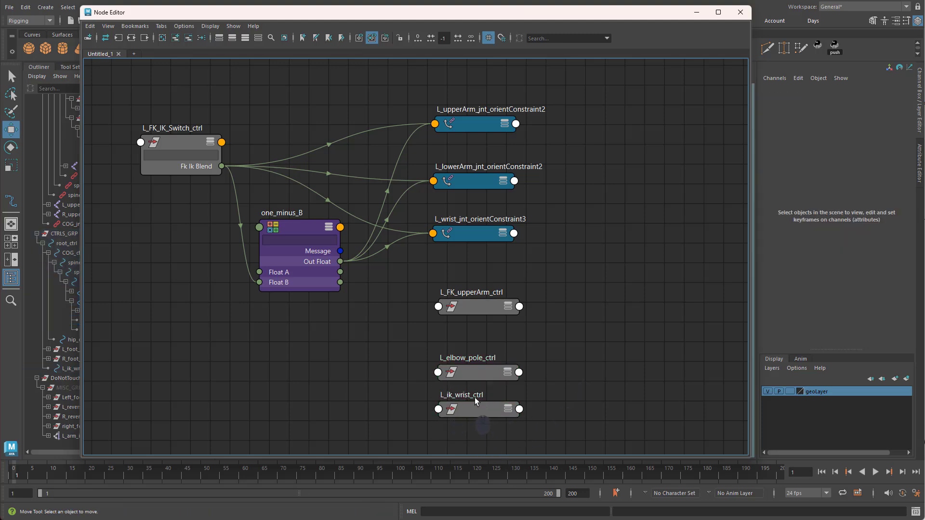
drag(460, 374, 461, 372)
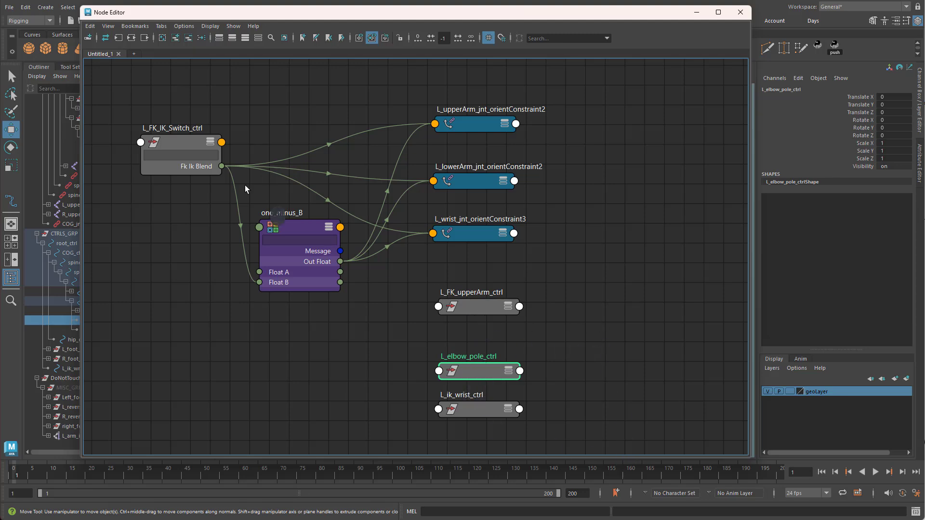
Connect one_minus_B's Out Float to the Visibility of L_FK_upperArm_ctrl.
click(177, 149)
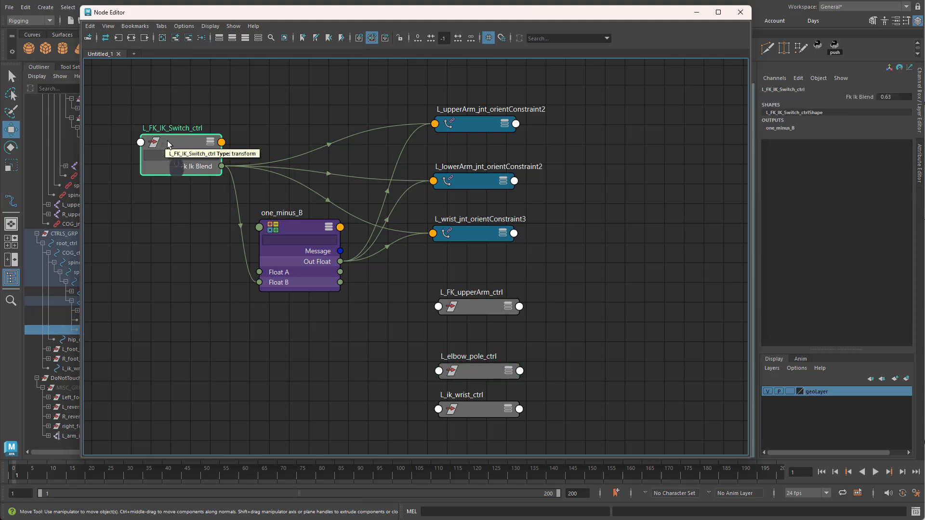
click(485, 310)
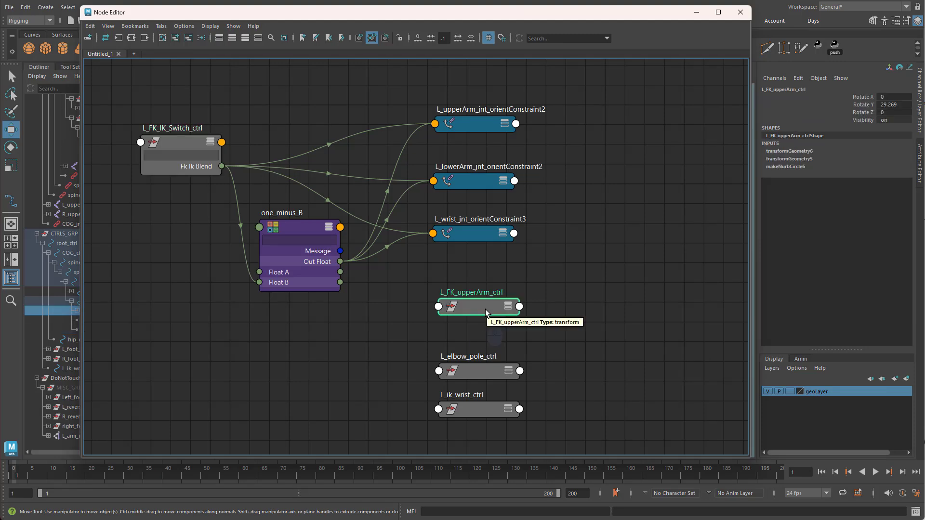
mouse_move(303, 235)
mouse_down()
mouse_move(288, 234)
mouse_move(303, 239)
mouse_up()
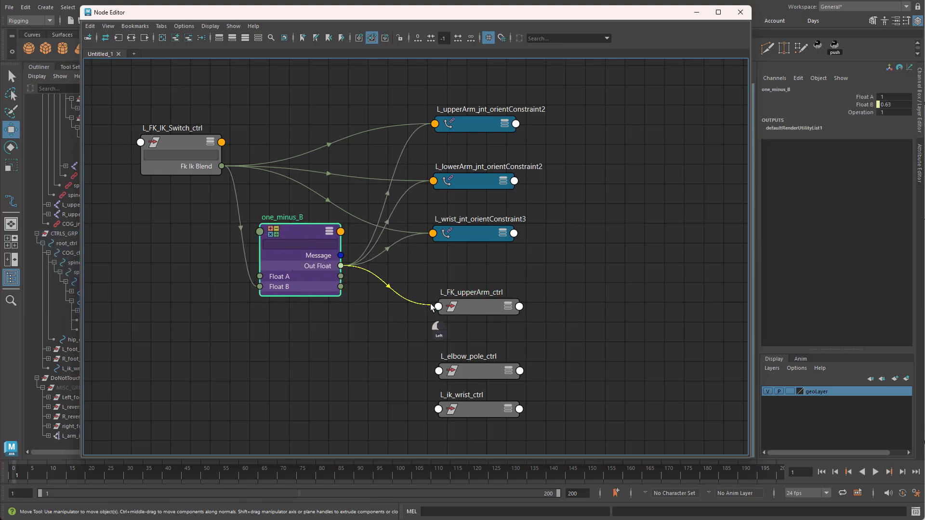
drag(439, 308, 439, 309)
click(477, 344)
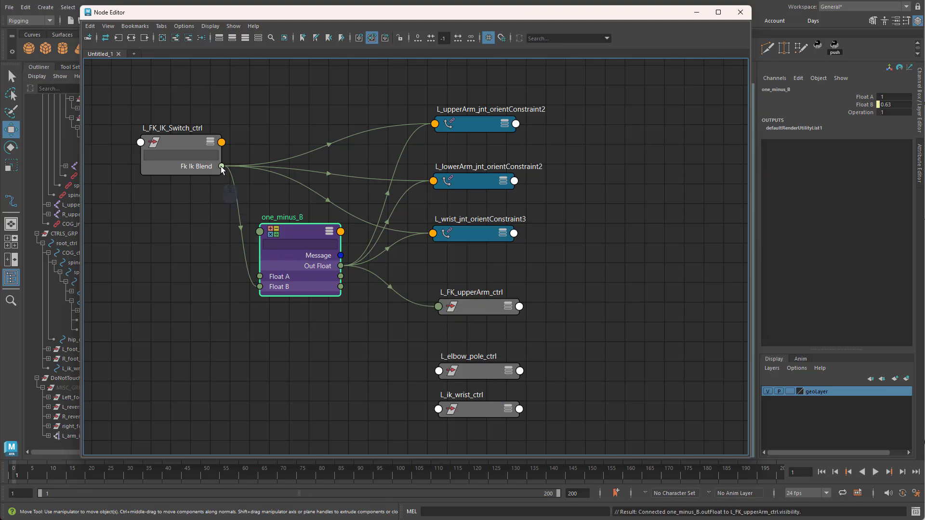
Connect L_FK_IK_Switch_ctrl's Fk Ik Blend to the Visibility of L_elbow_pole_ctrl and L_ik_wrist_ctrl.
drag(221, 167, 439, 371)
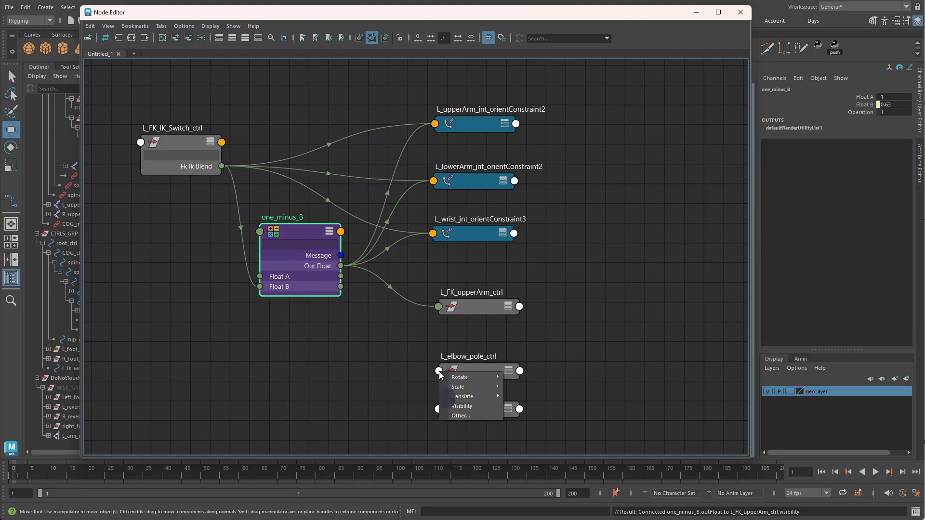
click(476, 407)
drag(223, 166, 440, 409)
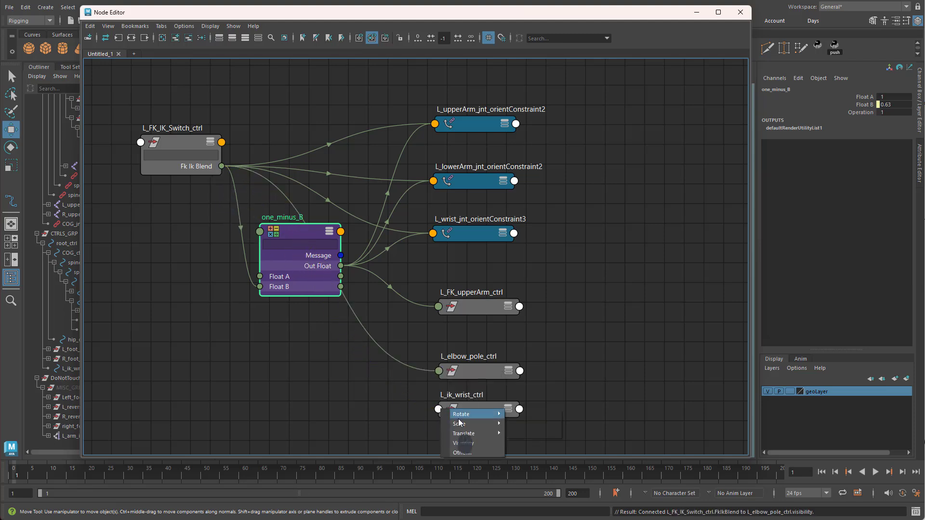
click(475, 443)
Tidy the graph by repositioning the L_FK_upperArm_ctrl, one_minus_B and L_FK_IK_Switch_ctrl nodes so the connection lines are readable.
click(537, 343)
drag(473, 308, 479, 301)
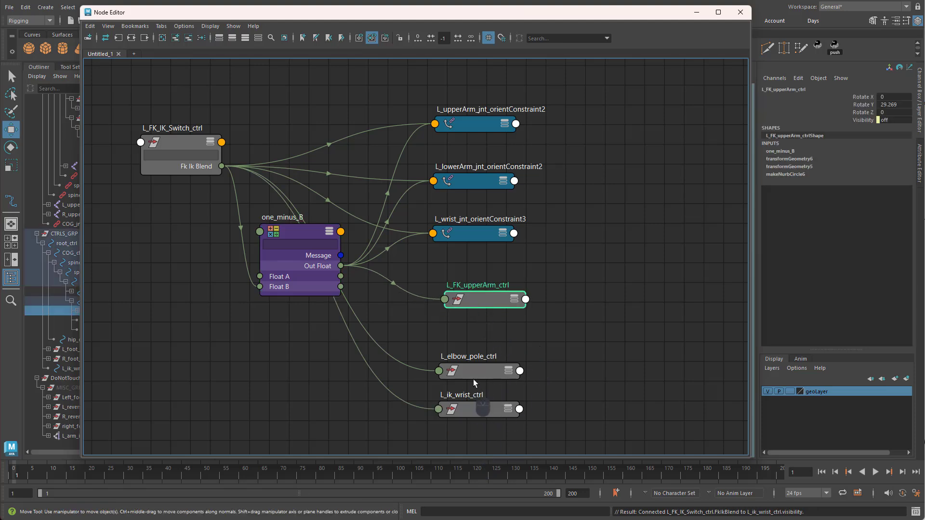
drag(477, 296, 478, 297)
click(513, 321)
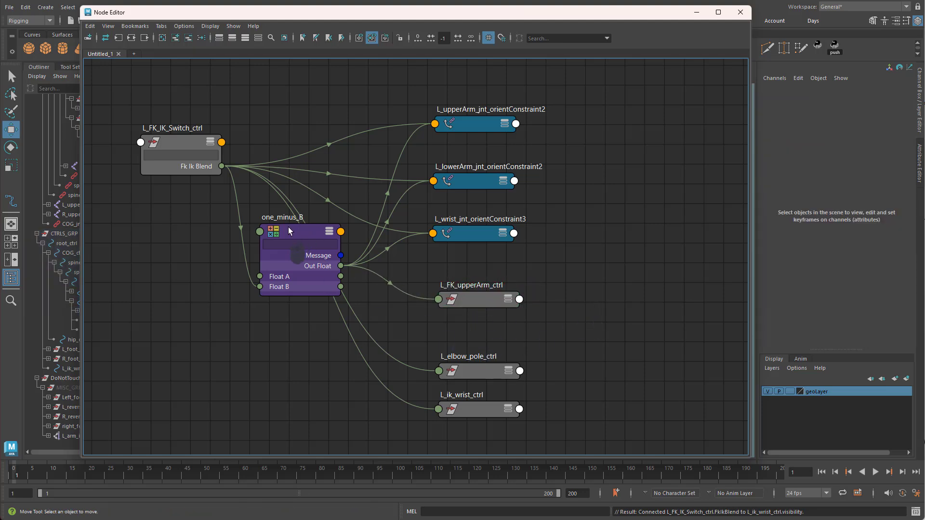
drag(288, 227, 256, 274)
mouse_move(174, 143)
mouse_down()
mouse_move(147, 144)
mouse_move(166, 144)
mouse_move(169, 134)
mouse_up()
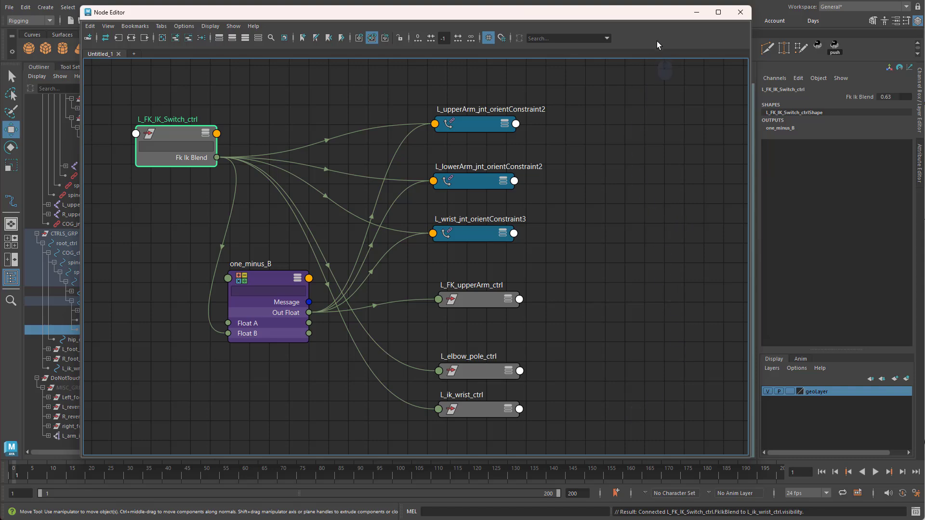
Minimize the Node Editor and test control visibility by sliding the switch's Fk Ik Blend to 1 and back to 0.
click(696, 13)
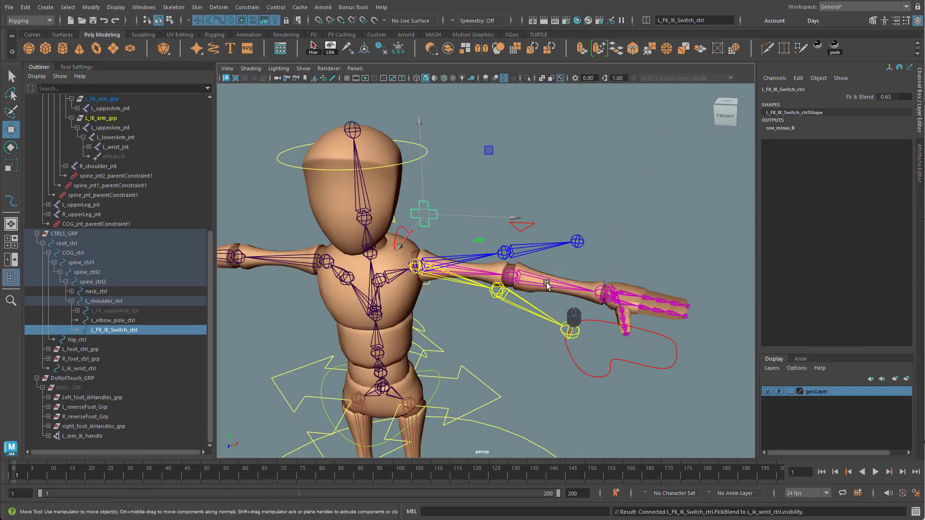
click(862, 97)
middle_drag(521, 183, 530, 183)
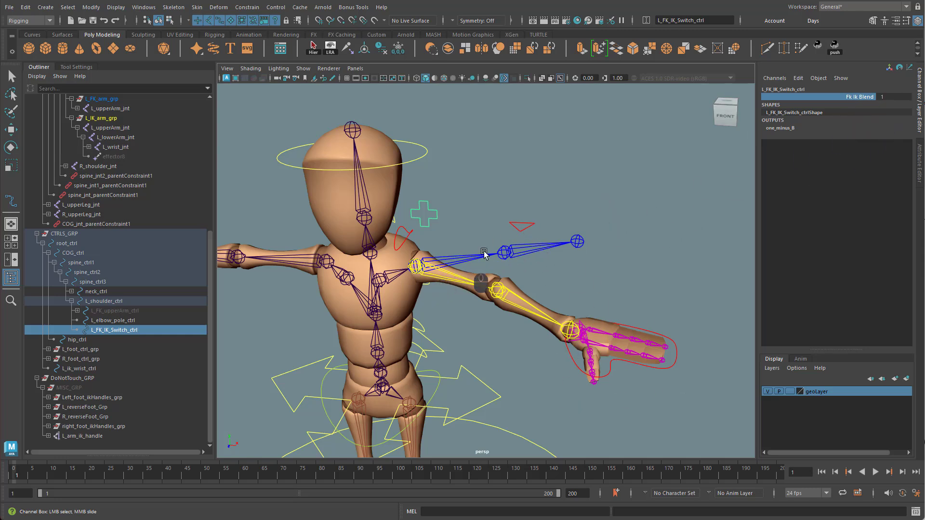
middle_drag(695, 246, 685, 246)
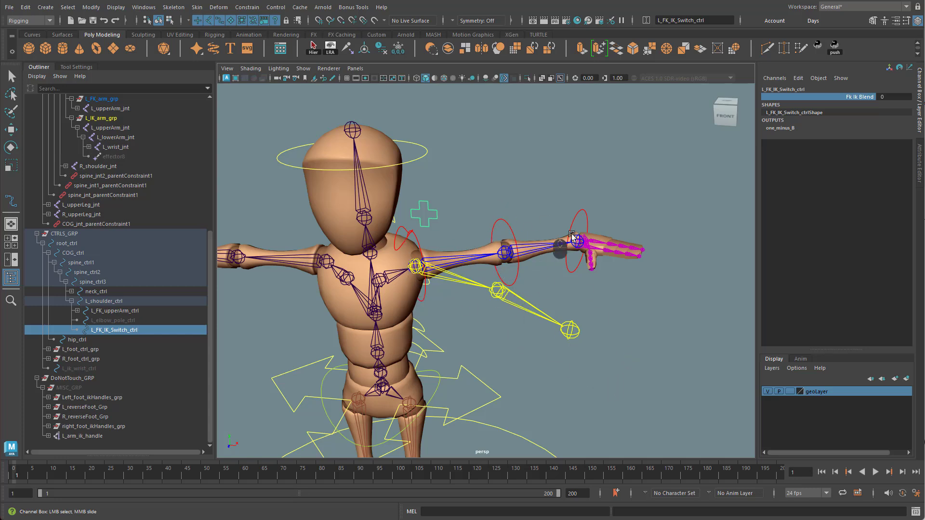
middle_drag(639, 317, 654, 252)
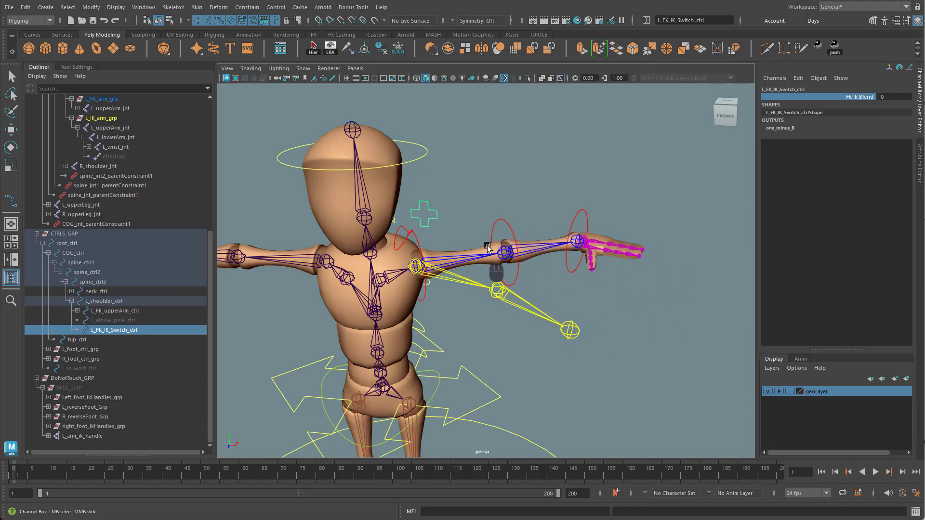
Hide geoLayer and set Rotate X, Y and Z to 0 on the left FK upper arm, lower arm and wrist controls.
alt+drag(551, 334, 555, 353)
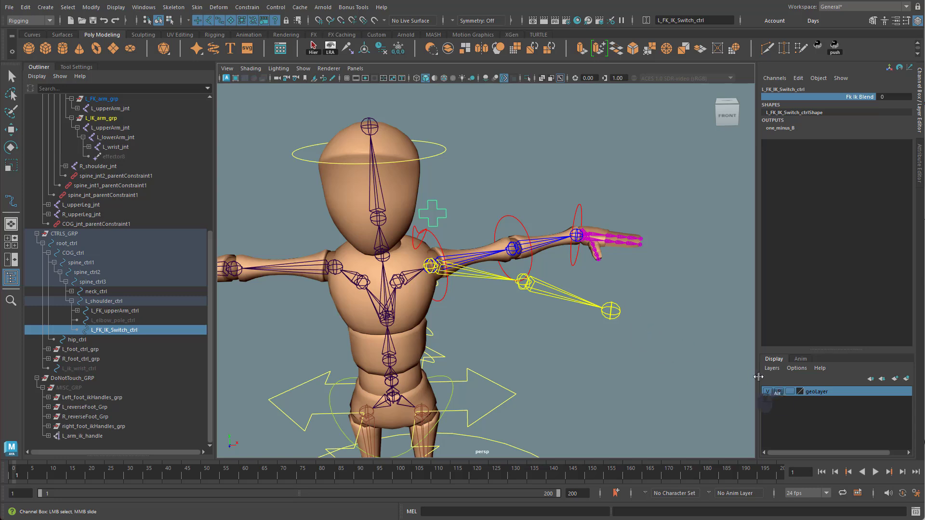
click(768, 392)
click(446, 298)
key(w)
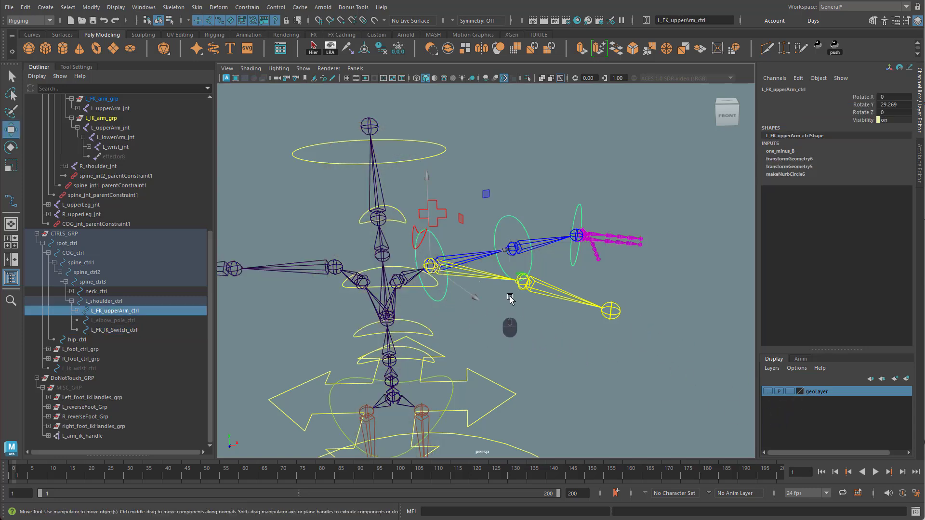
shift+drag(509, 201, 587, 221)
drag(901, 95, 901, 111)
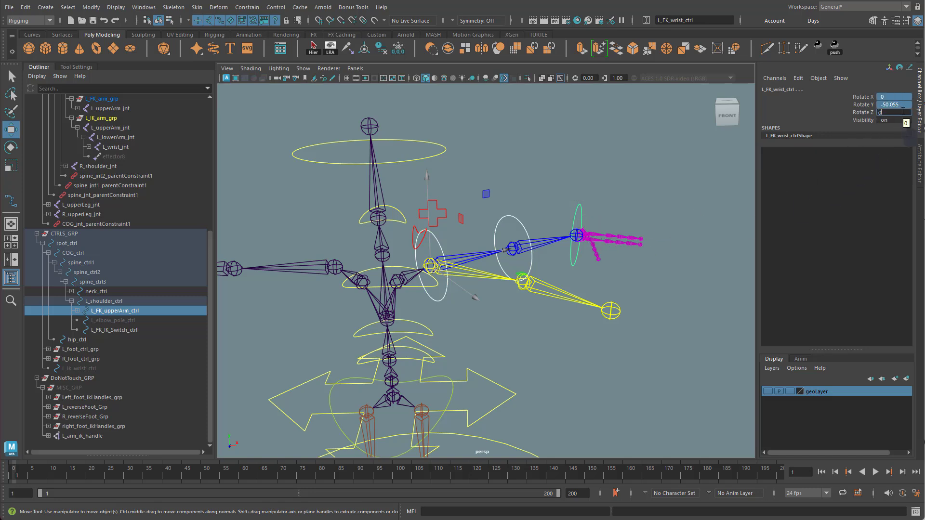
key(Return)
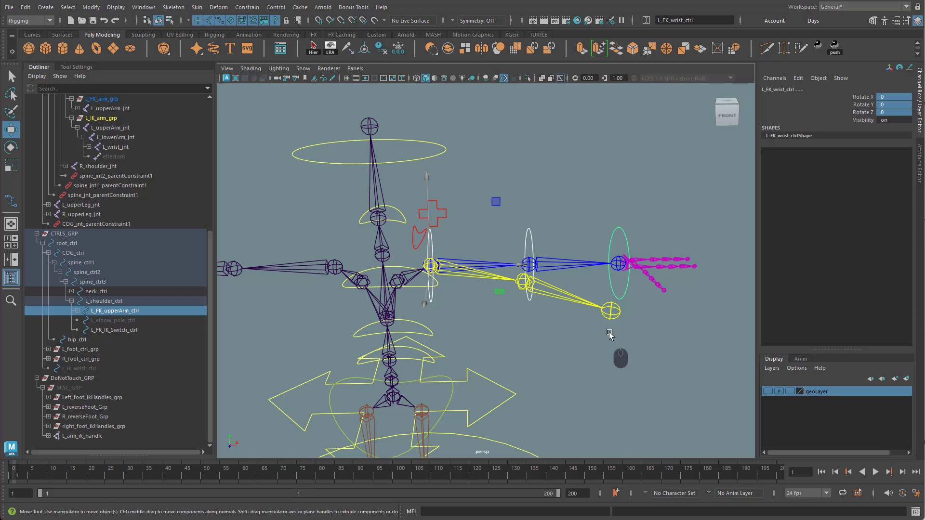
Set L_FK_IK_Switch_ctrl's Fk Ik Blend to 1.
click(447, 213)
click(860, 96)
middle_drag(619, 127, 698, 126)
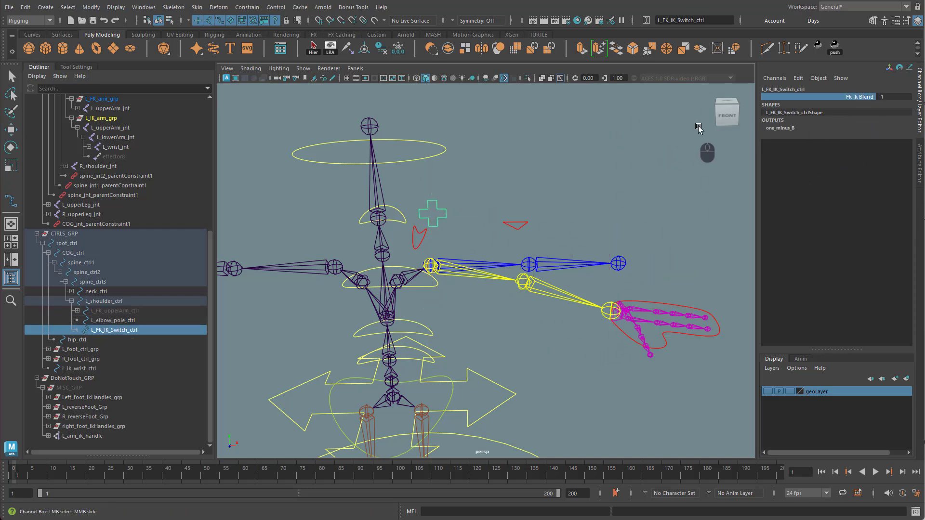
Reset L_ik_wrist_ctrl by setting all its Translate and Rotate channels to 0.
click(665, 344)
key(w)
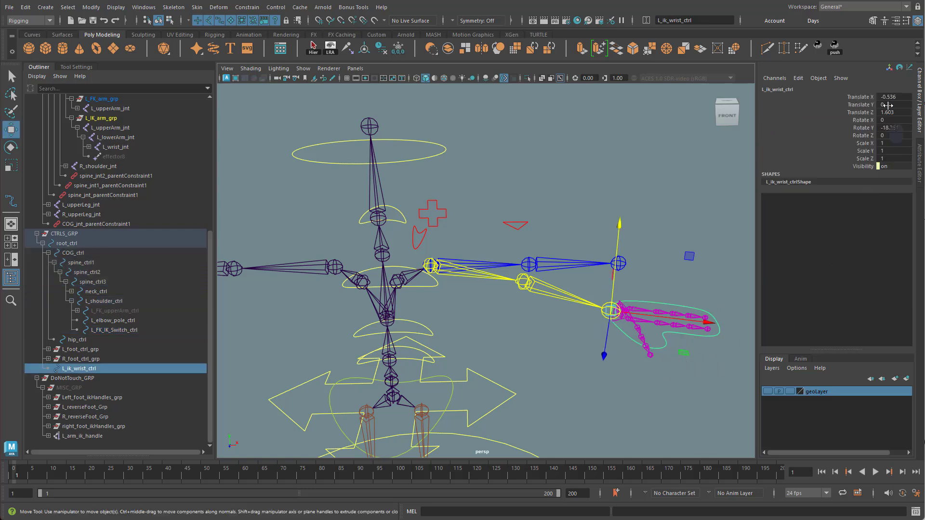
drag(899, 96, 900, 128)
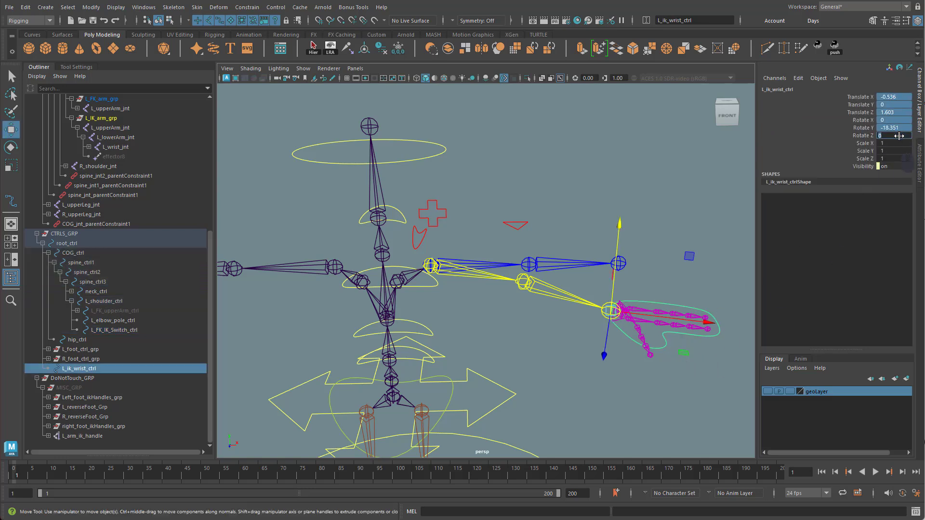
key(Return)
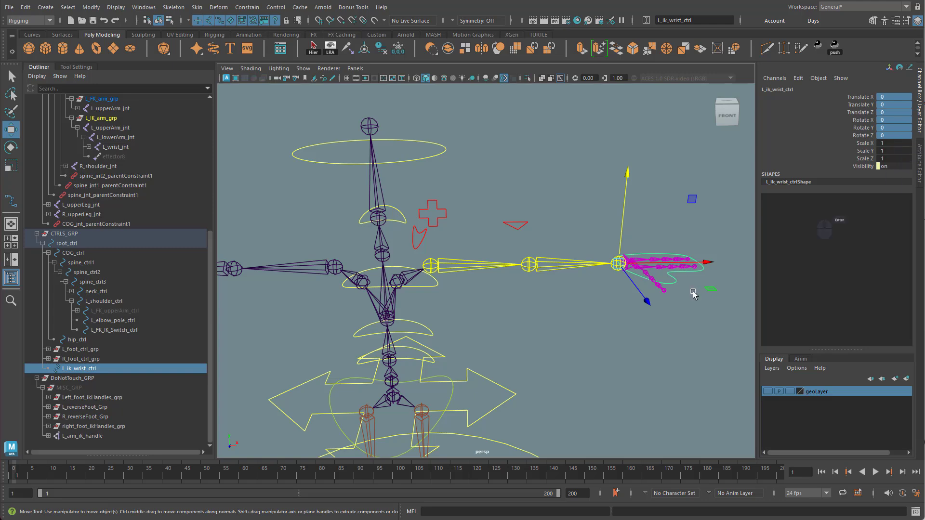
click(579, 331)
Check L_elbow_pole_ctrl's channel values and inspect the whole rig from an angled view with nothing selected.
click(518, 227)
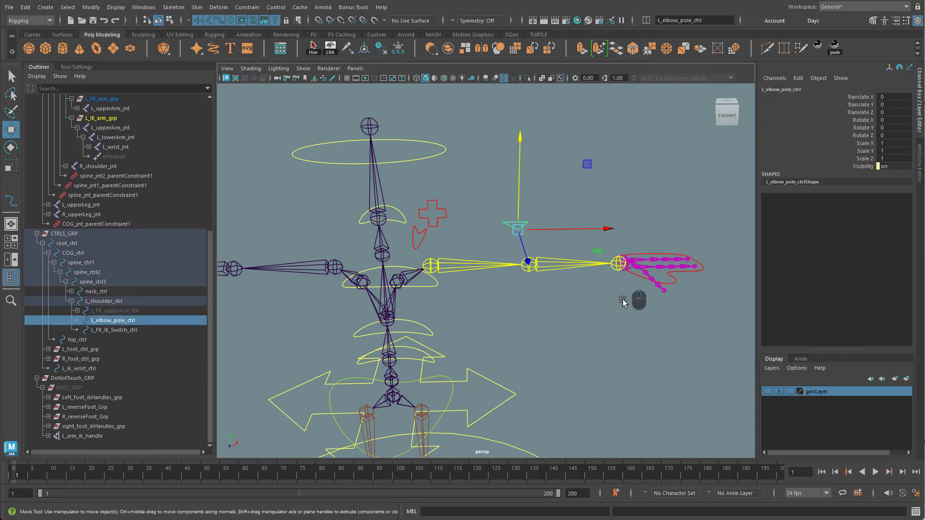
click(623, 343)
alt+right_drag(623, 342, 535, 354)
alt+drag(535, 353, 516, 357)
alt+right_drag(516, 357, 575, 347)
alt+middle_drag(575, 347, 584, 300)
alt+right_drag(583, 299, 547, 313)
alt+middle_drag(604, 325, 611, 301)
alt+drag(611, 301, 610, 307)
alt+middle_drag(610, 307, 611, 342)
alt+drag(611, 342, 610, 343)
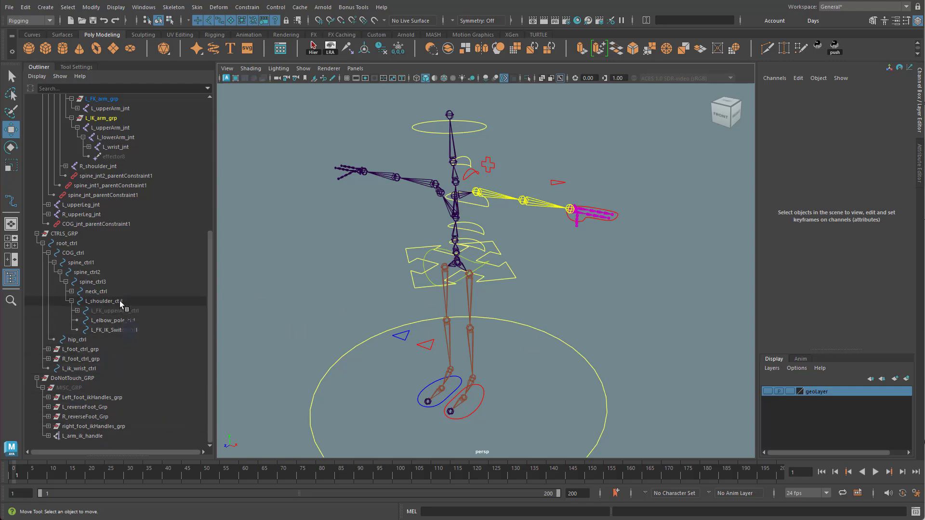
Collapse COG_jnt and JOINTS_GRP in the Outliner.
scroll(118, 298, up, 7)
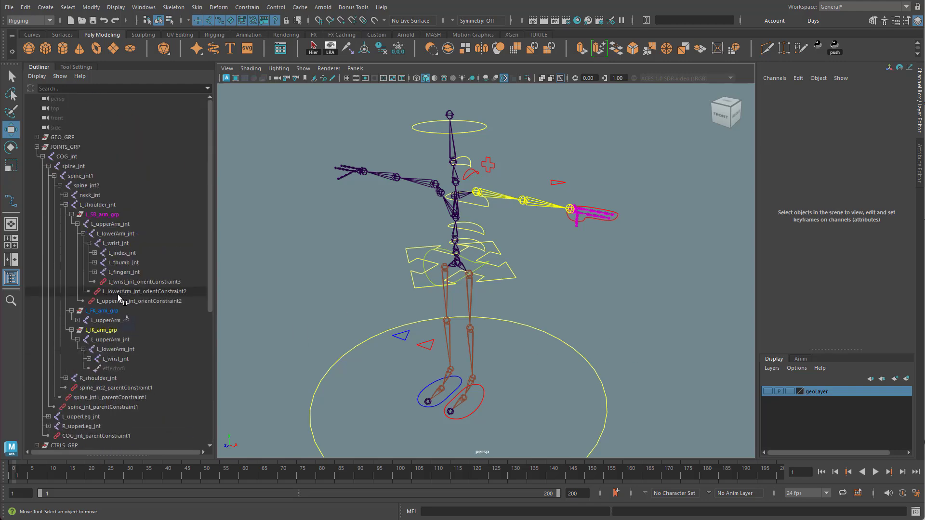
click(42, 156)
click(36, 147)
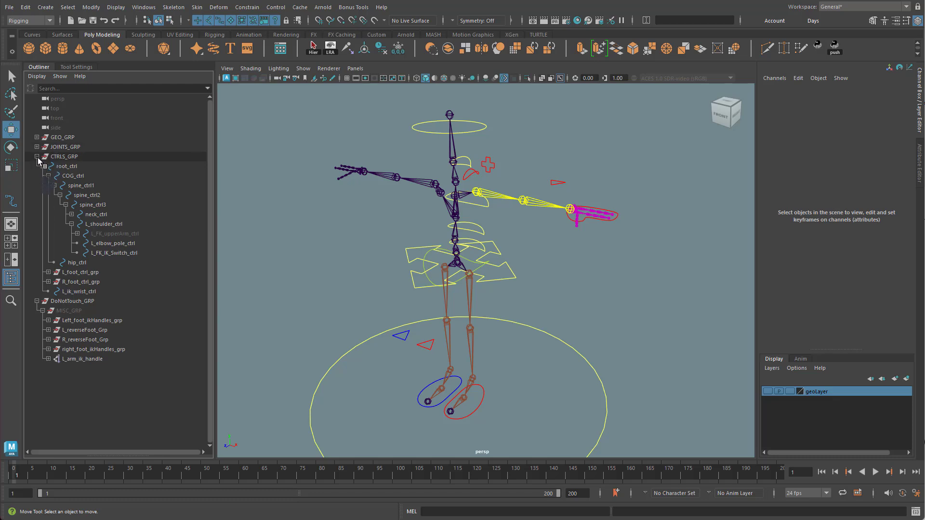
Collapse CTRLS_GRP and MISC_GRP in the Outliner.
click(36, 157)
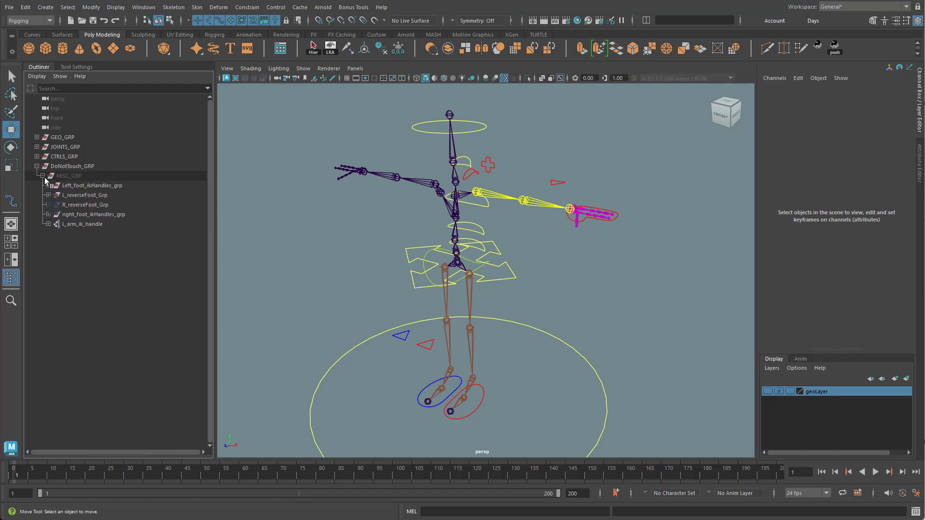
click(43, 176)
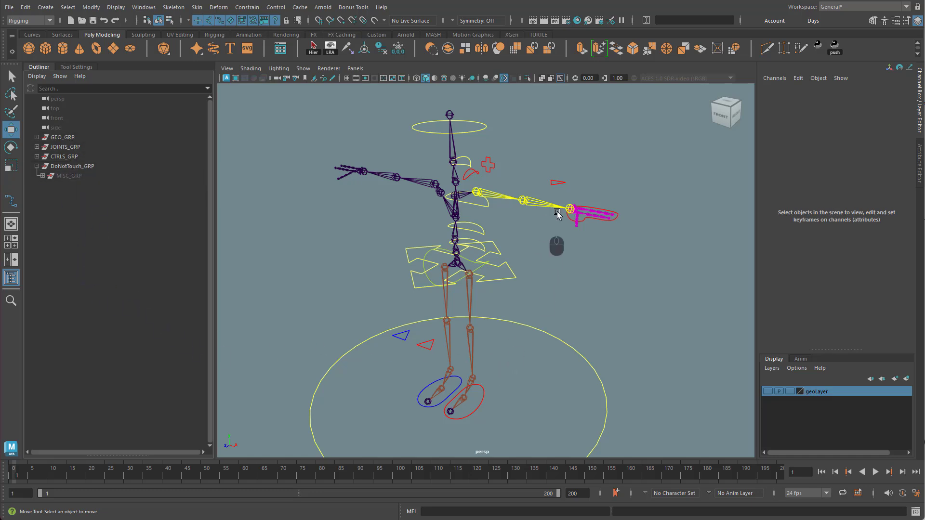
Select L_ik_wrist_ctrl and examine its channels and its placement on the left arm from several angles.
alt+drag(587, 268, 657, 294)
click(637, 228)
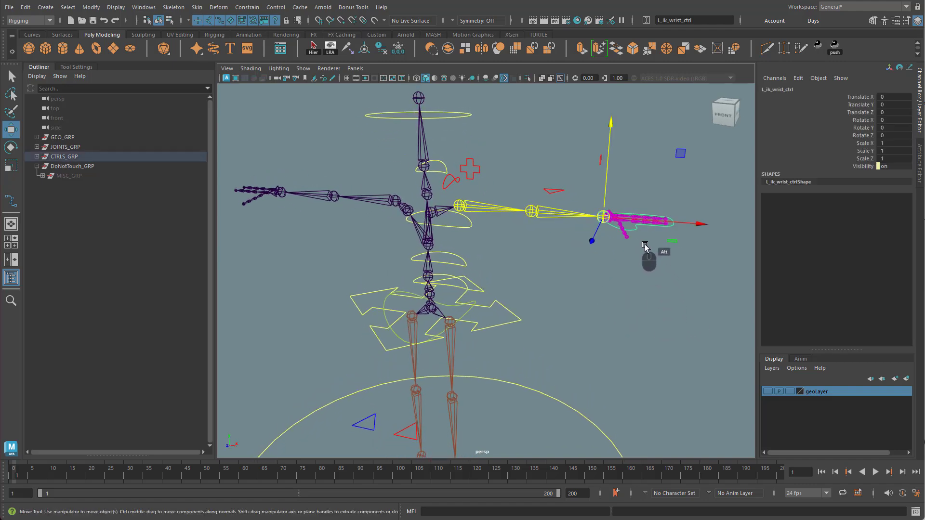
alt+drag(645, 246, 629, 285)
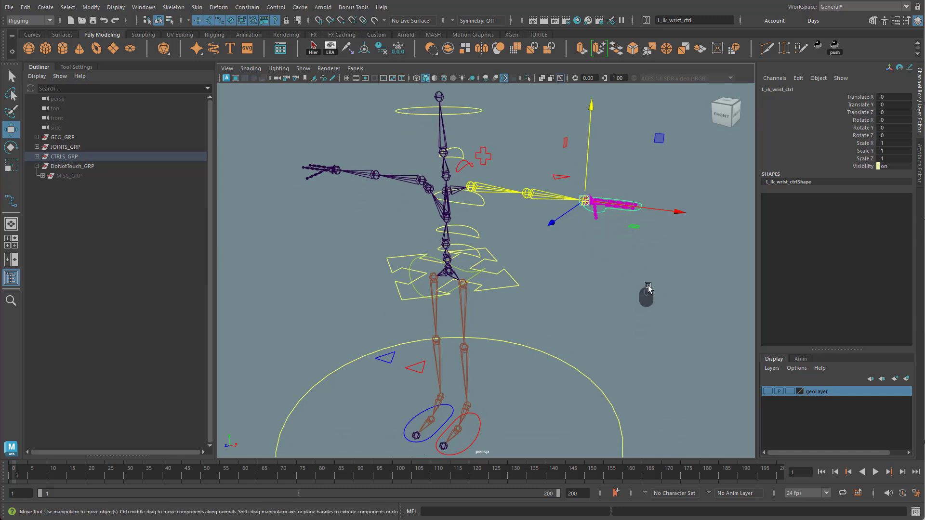
alt+right_drag(678, 283, 519, 284)
alt+right_drag(575, 293, 630, 292)
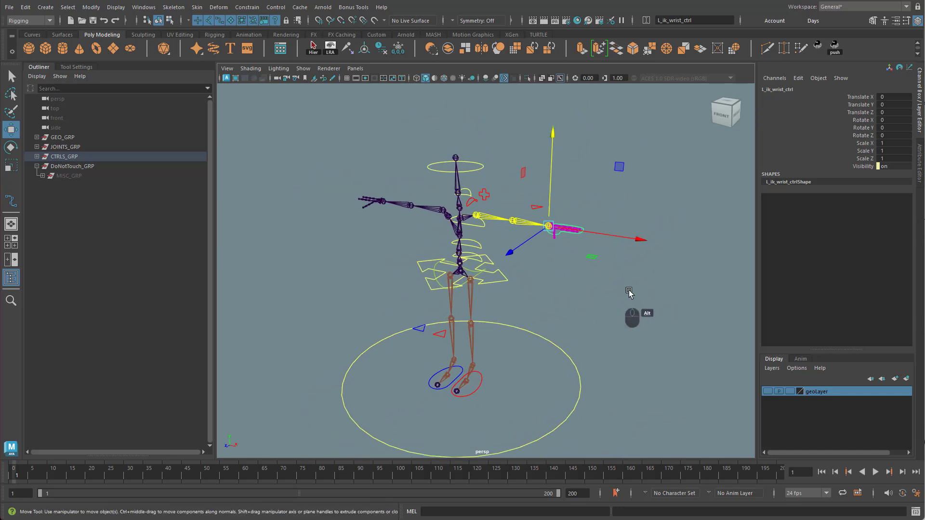
alt+drag(614, 296, 612, 272)
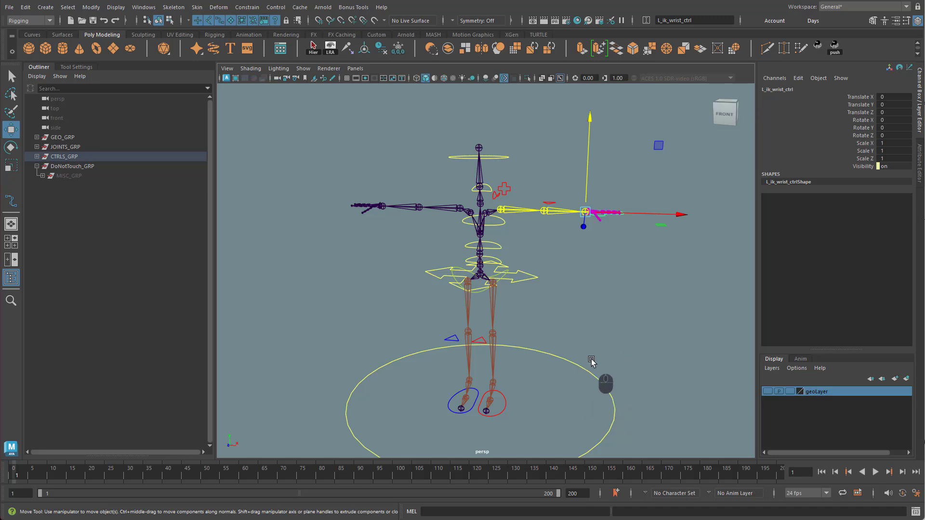
scroll(596, 300, up, 2)
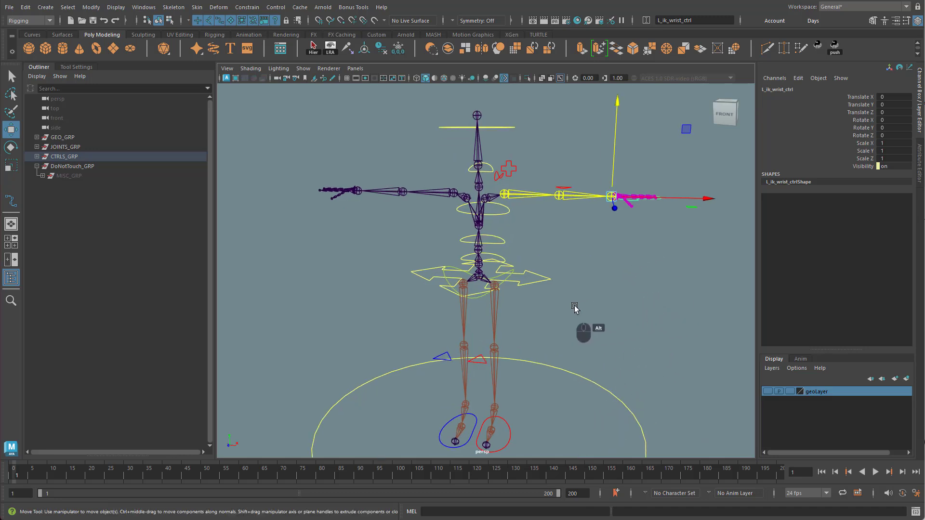
Raise COG_ctrl about 1.3 units in Y to test how the left IK arm follows, and undo the move.
click(526, 288)
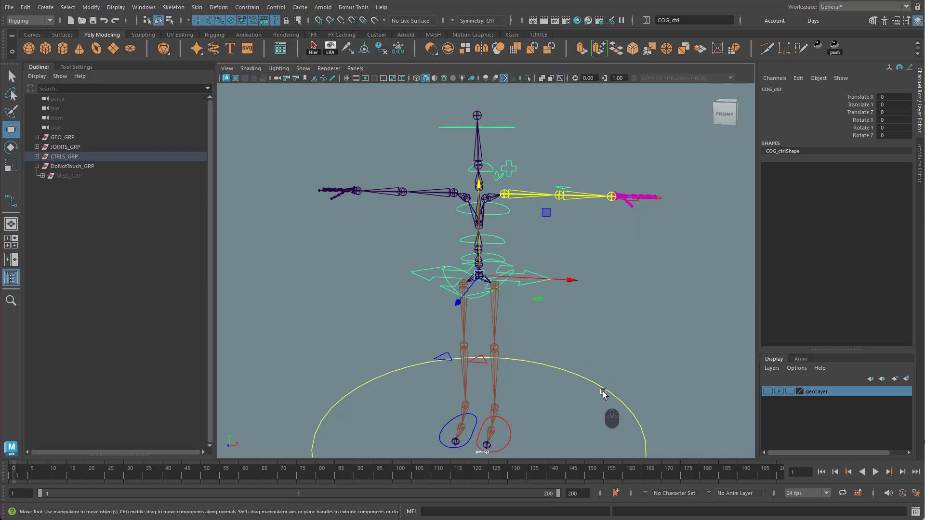
alt+drag(607, 334, 605, 295)
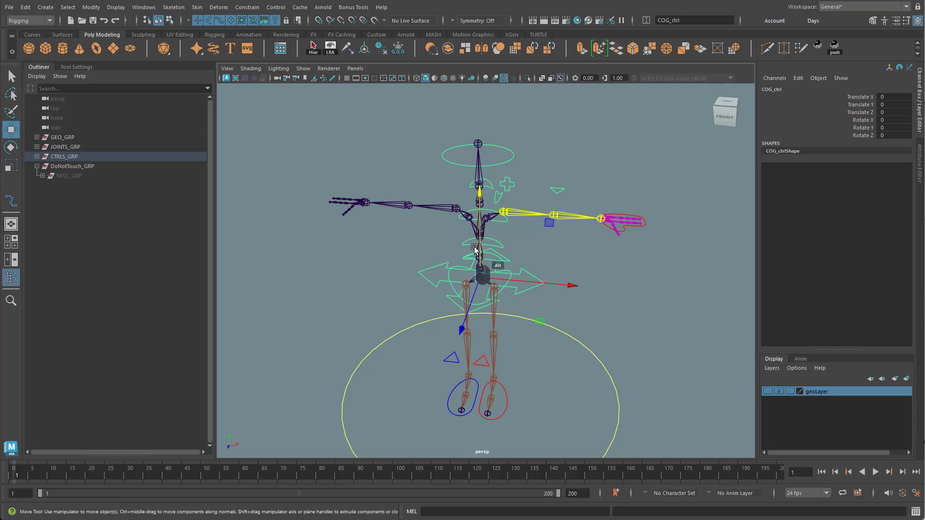
drag(483, 248, 544, 208)
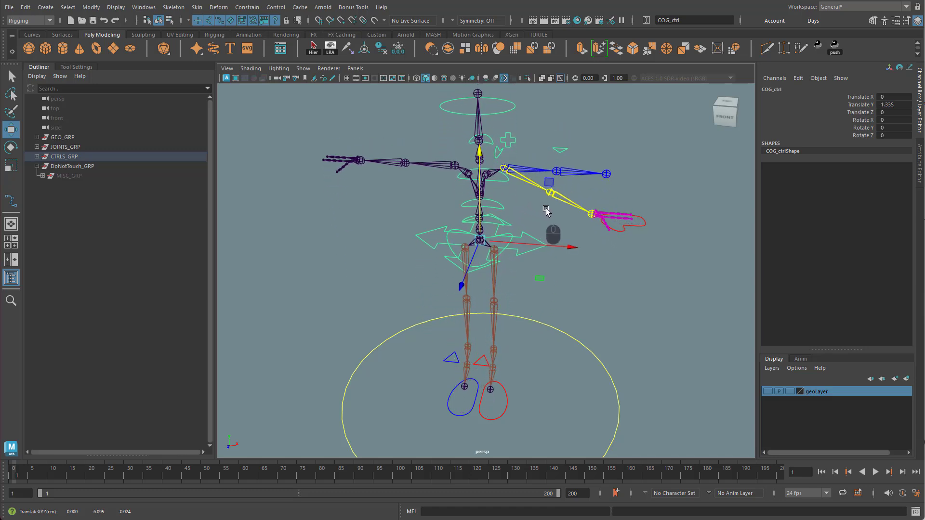
key(ctrl+z)
Shift root_ctrl about -0.85 units in X to test how the whole rig follows, and undo the move.
click(617, 394)
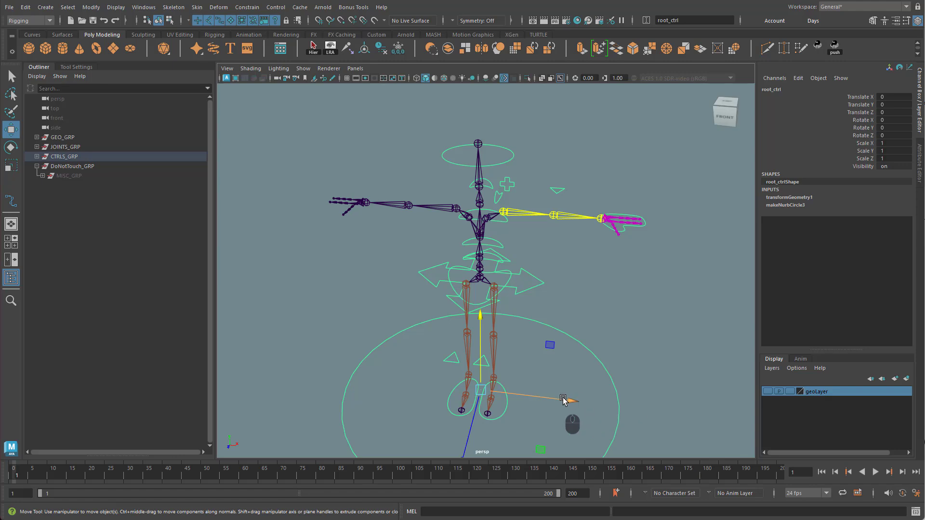
drag(563, 399, 541, 386)
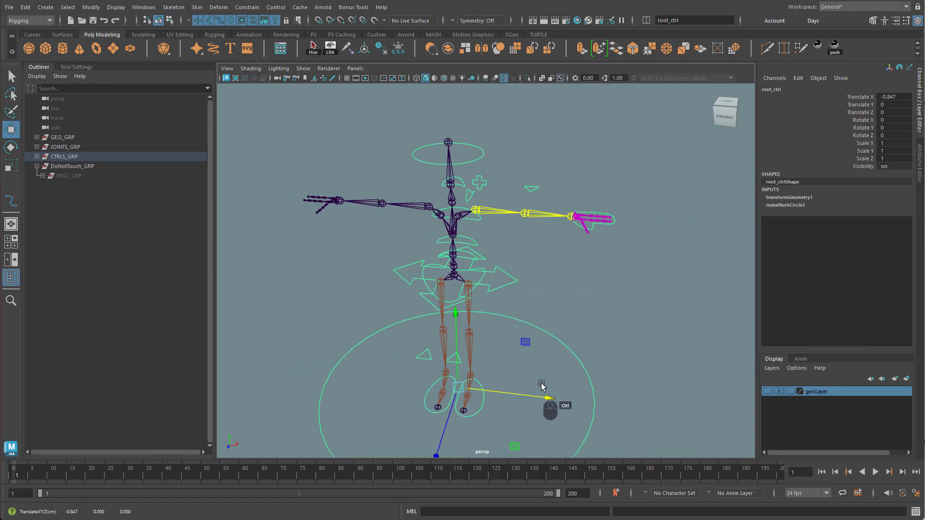
key(ctrl+z)
Examine the whole rig and the left arm controls from several angles with root_ctrl selected.
alt+drag(615, 365, 629, 307)
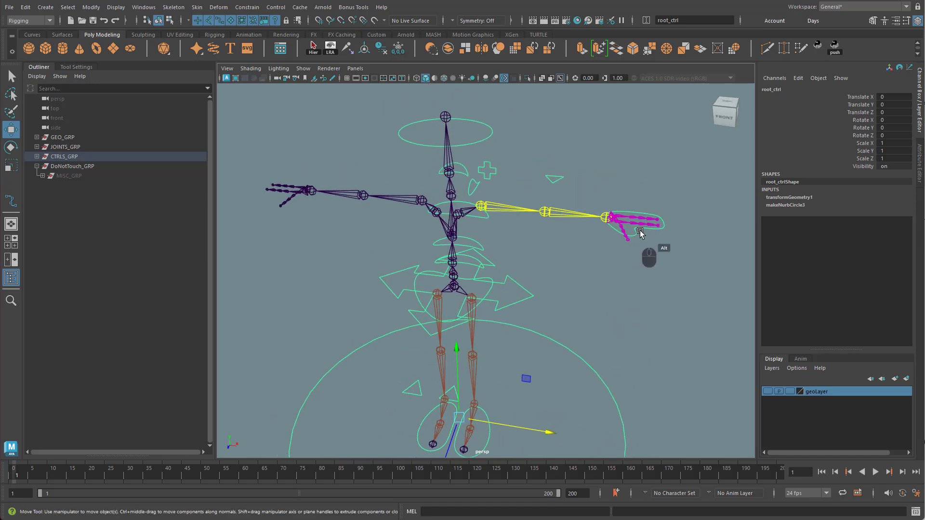
alt+drag(587, 361, 653, 346)
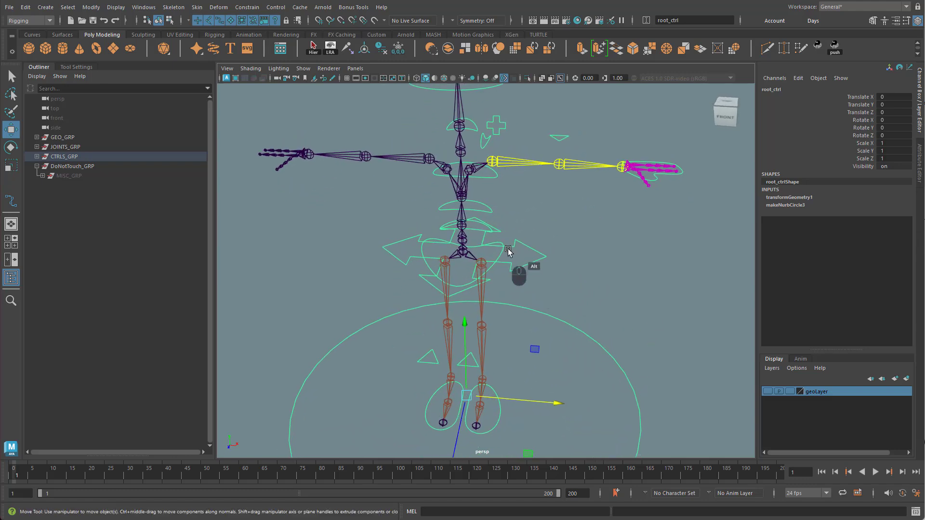
alt+drag(541, 304, 523, 260)
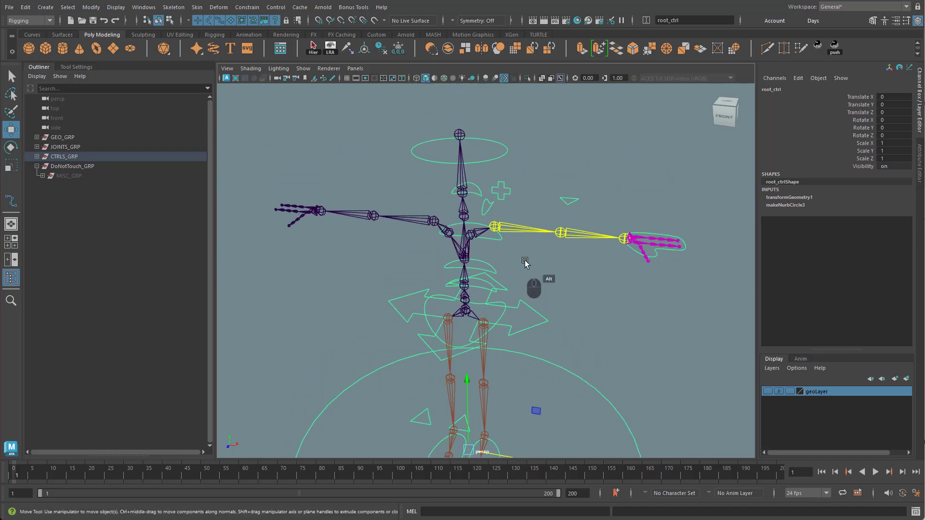
alt+drag(572, 324, 558, 314)
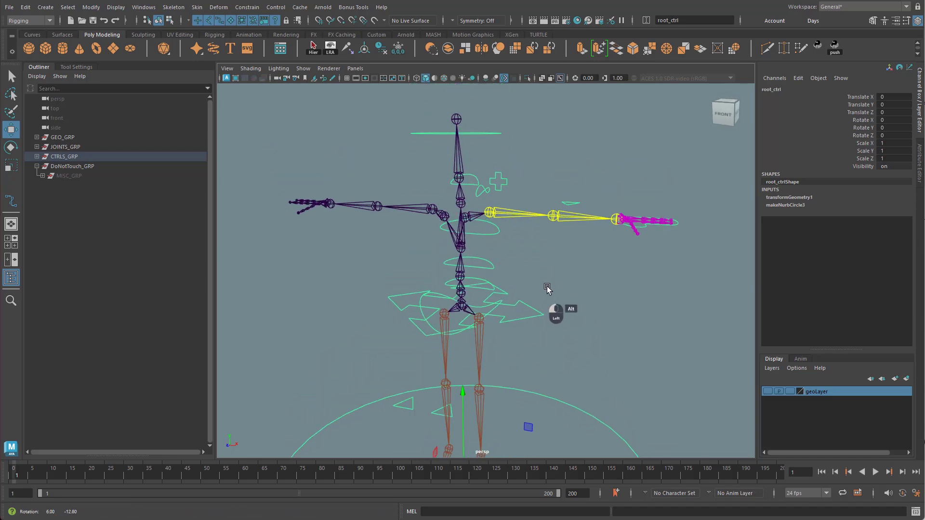
alt+drag(665, 324, 571, 311)
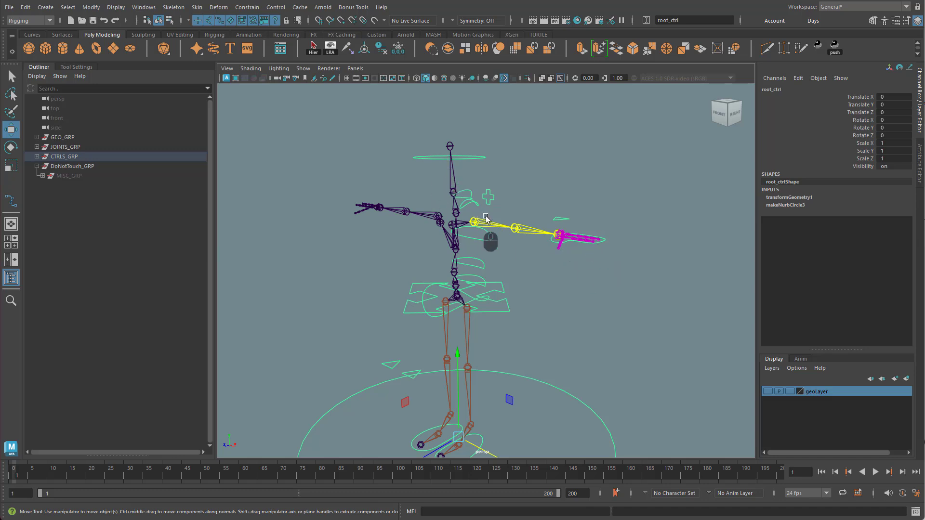
alt+drag(568, 315, 623, 305)
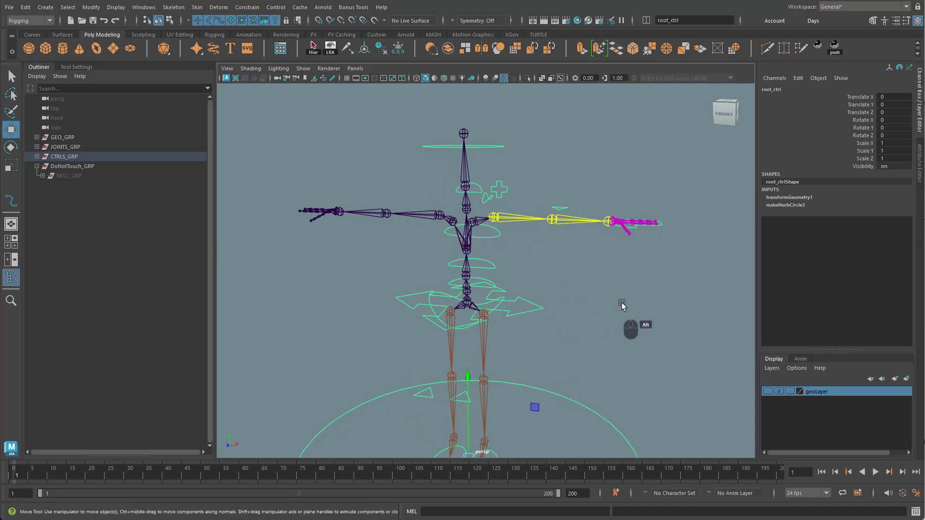
scroll(588, 317, down, 2)
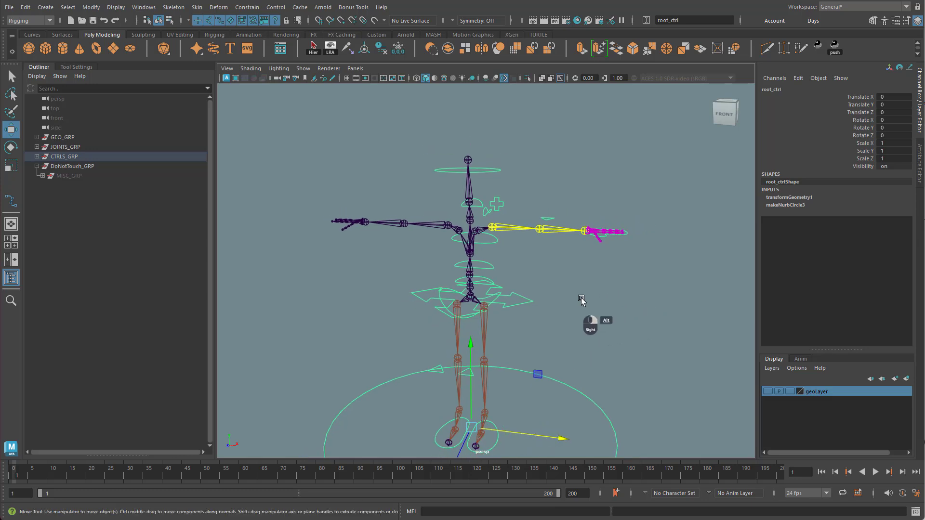
alt+middle_drag(588, 316, 575, 292)
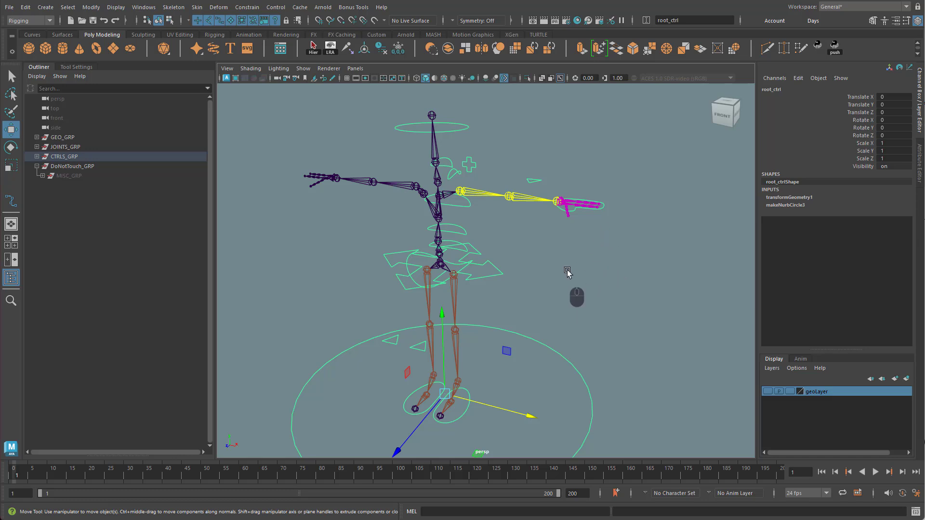
Reveal L_ik_wrist_ctrl in the Outliner and unparent it from root_ctrl to the world level.
click(567, 273)
click(577, 215)
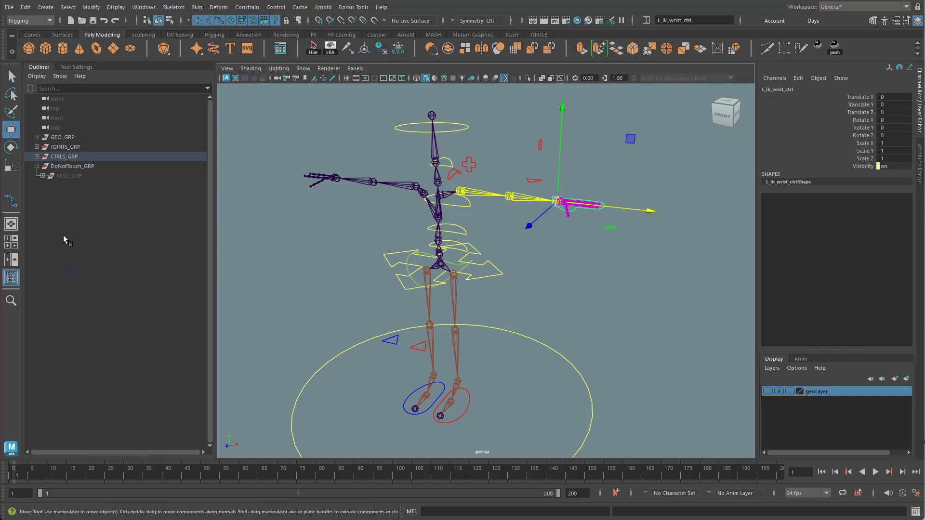
key(f)
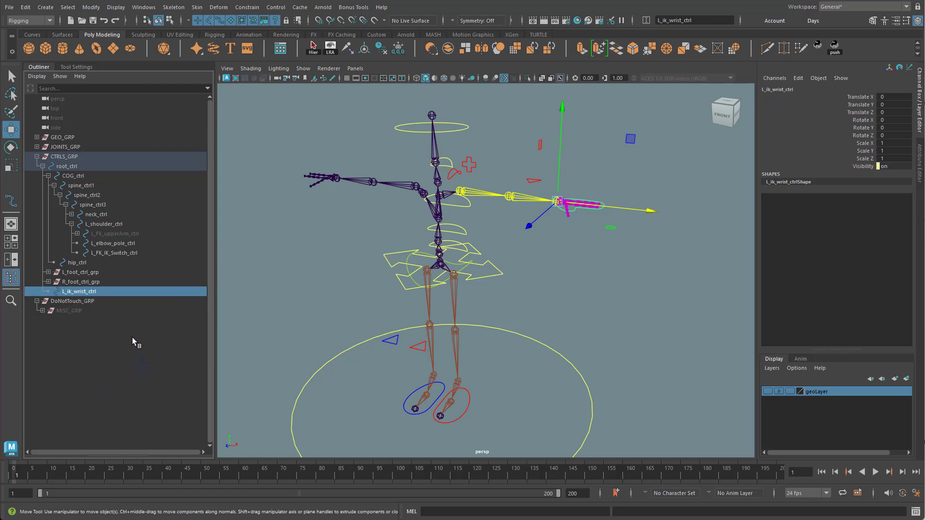
key(shift+p)
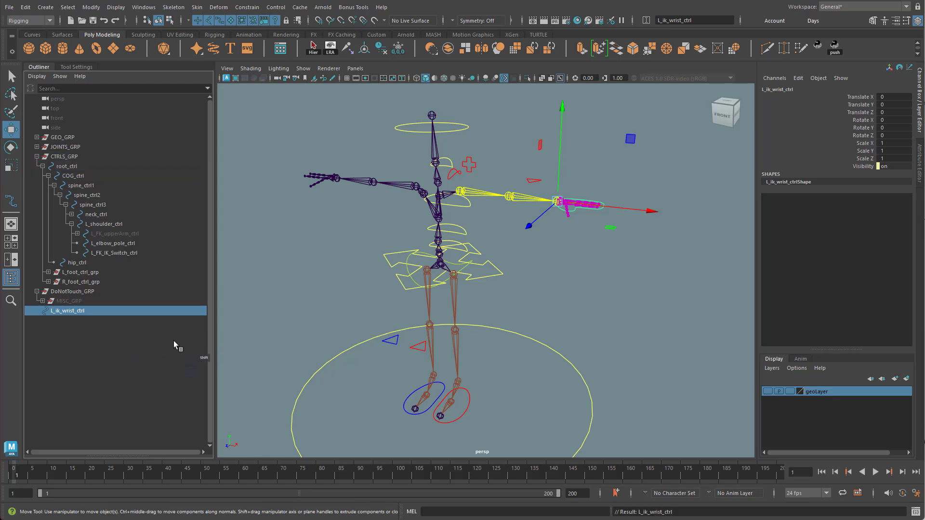
Group the unparented L_ik_wrist_ctrl on its own to give it a parent group.
click(109, 369)
click(70, 311)
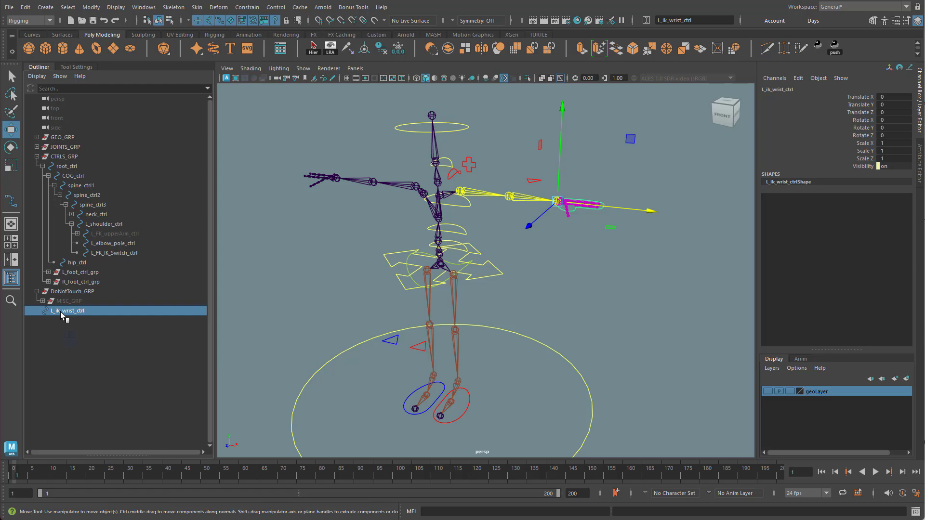
key(ctrl+g)
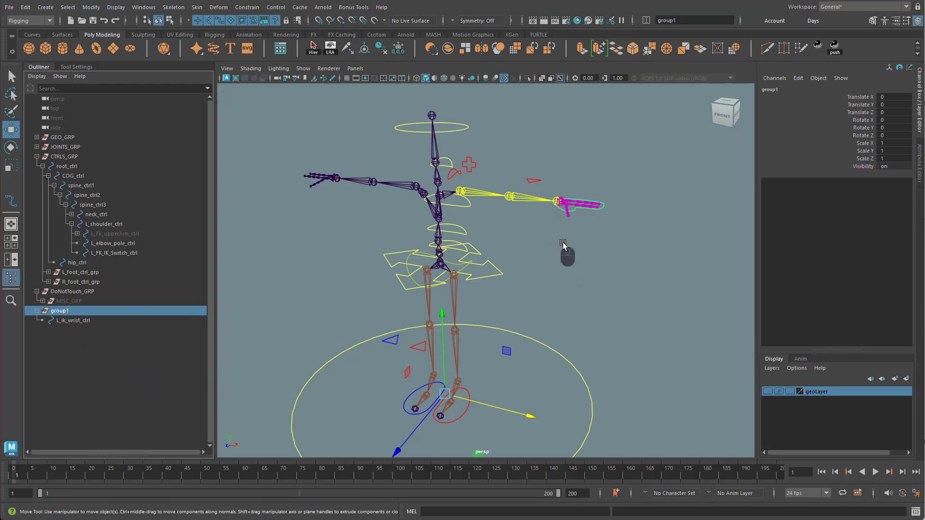
Compare the pivot locations and channel values of the new group and L_ik_wrist_ctrl.
scroll(563, 243, down, 5)
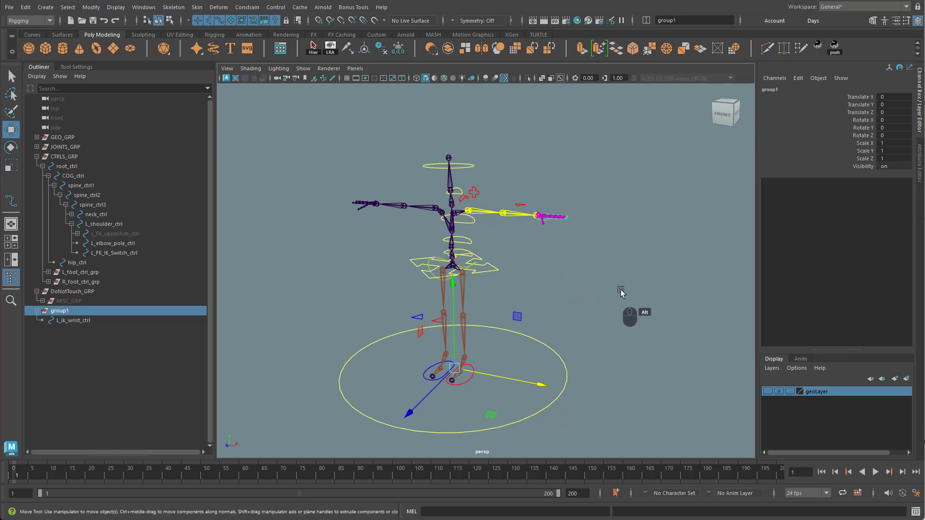
alt+middle_drag(588, 303, 601, 296)
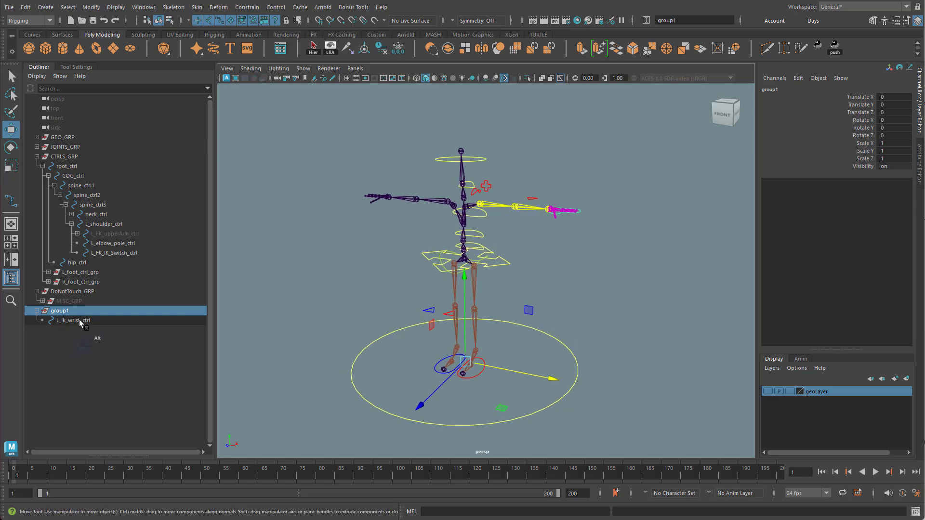
click(61, 312)
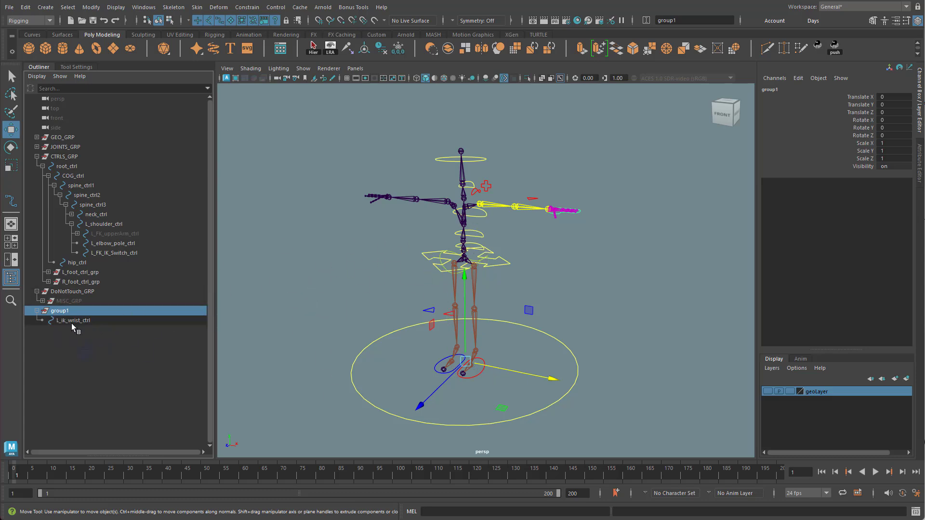
click(74, 321)
click(51, 312)
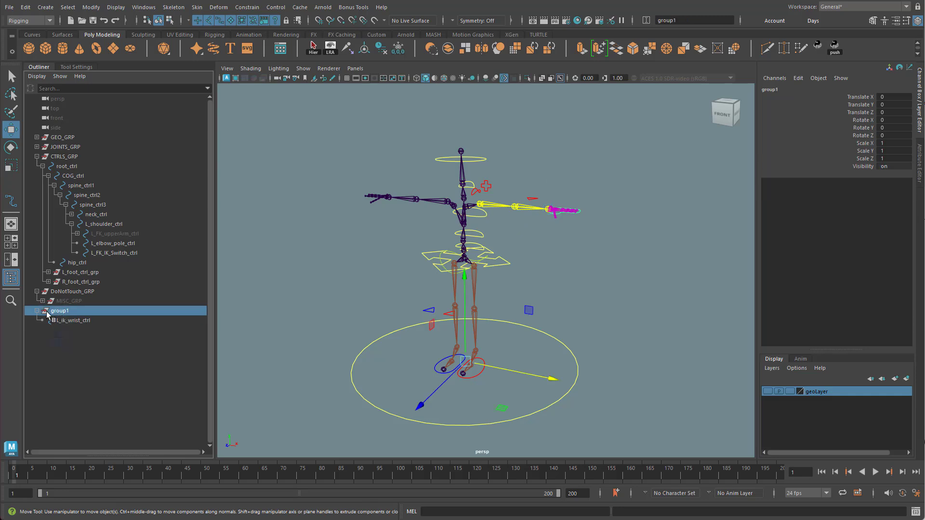
click(68, 321)
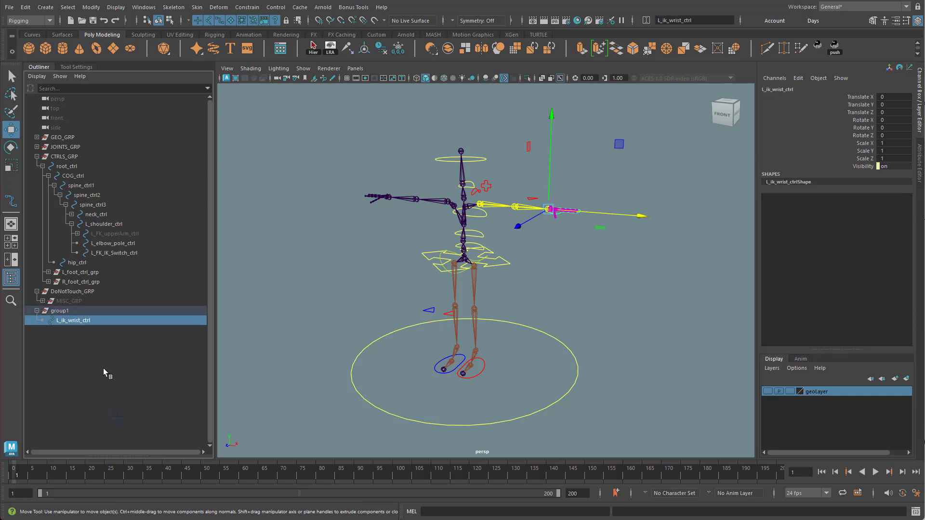
alt+drag(492, 292, 595, 289)
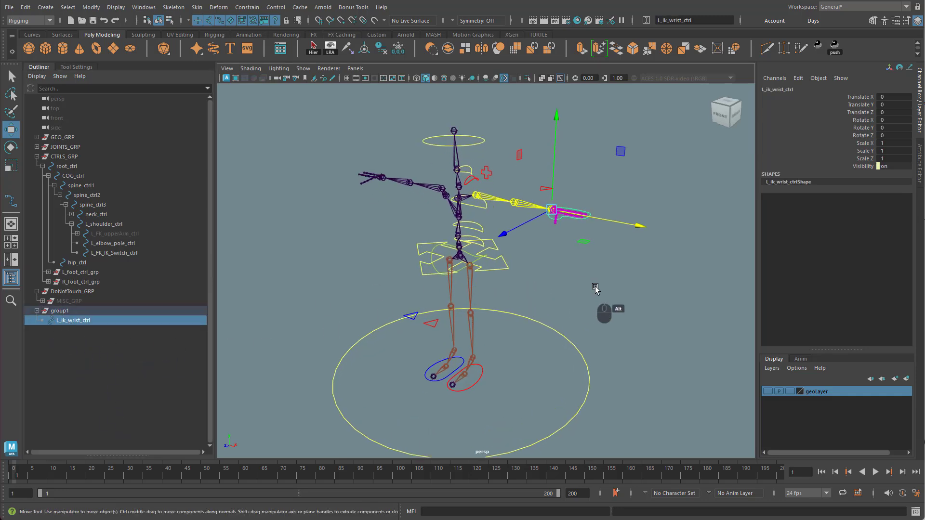
click(62, 312)
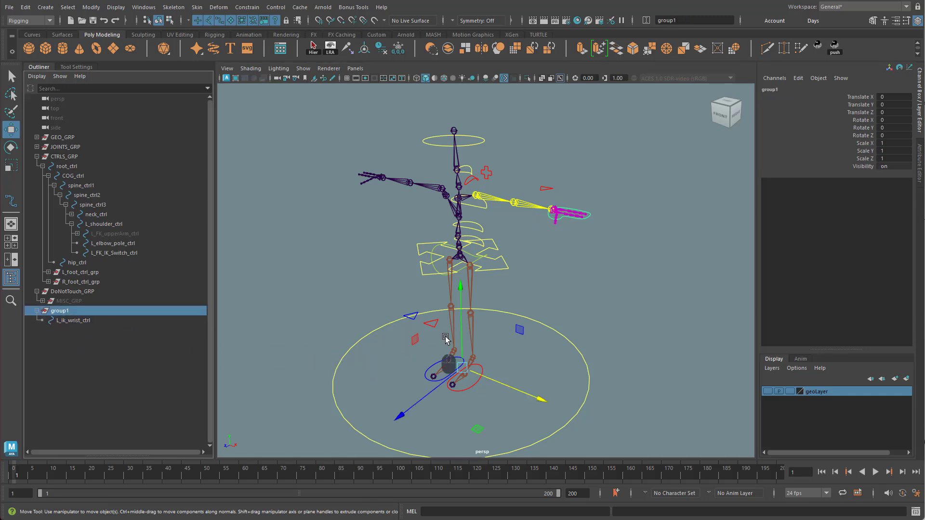
Rename the new group above L_ik_wrist_ctrl as L_ik_wrist_ctrl_CON_grp.
alt+drag(519, 313, 533, 320)
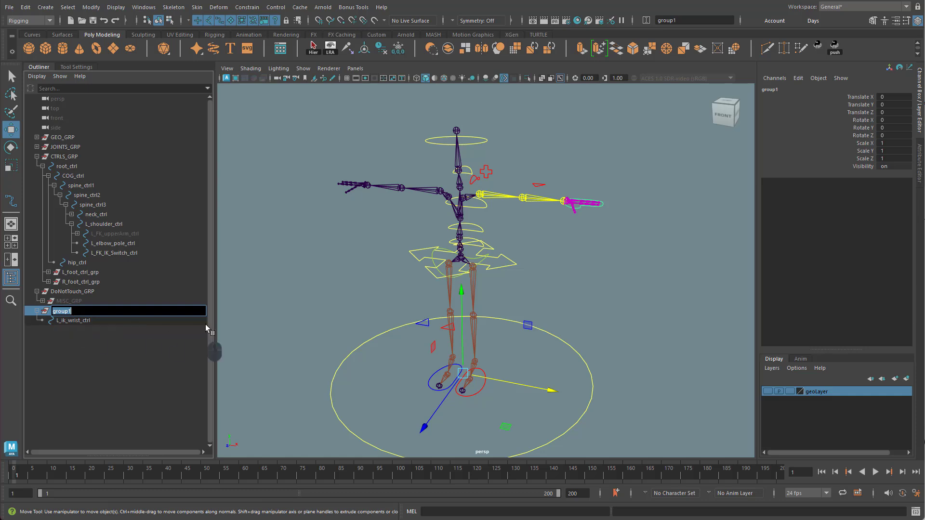
text(L)
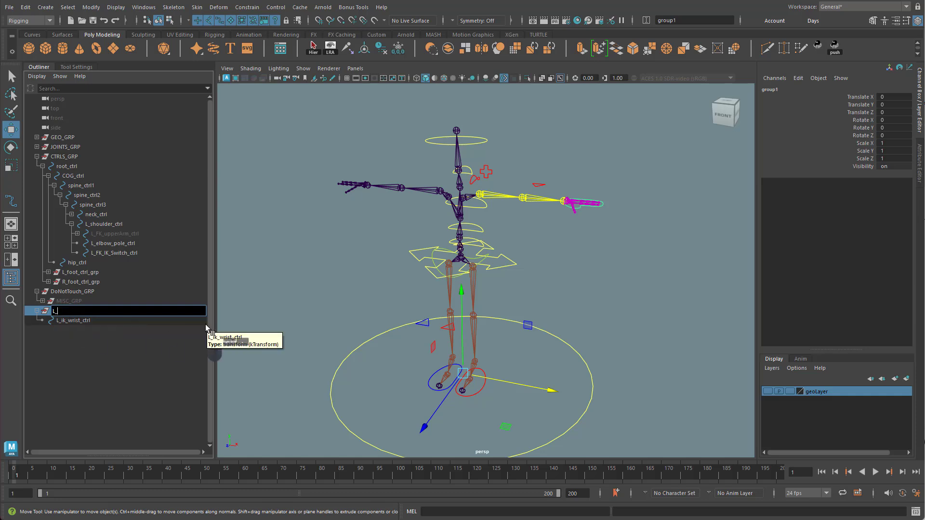
text(_ik_wrist_ctrl)
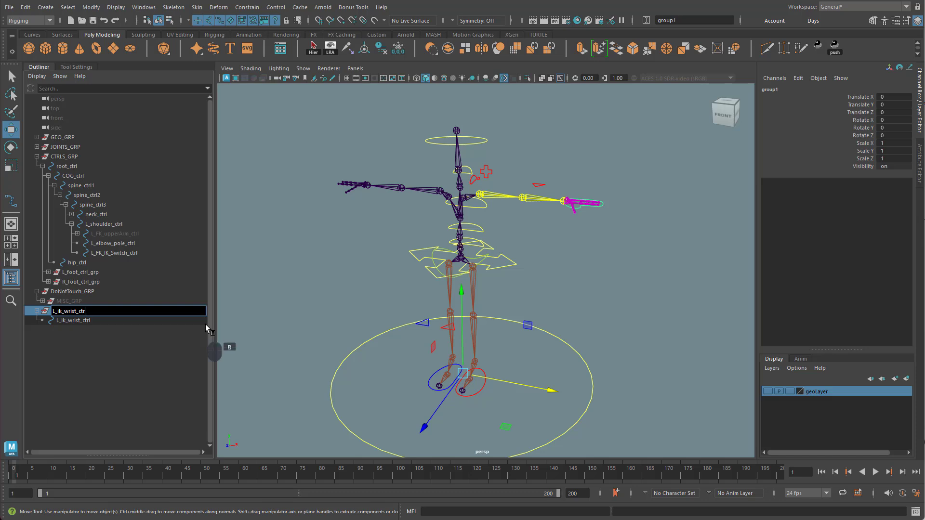
text(_CON_grp)
key(Return)
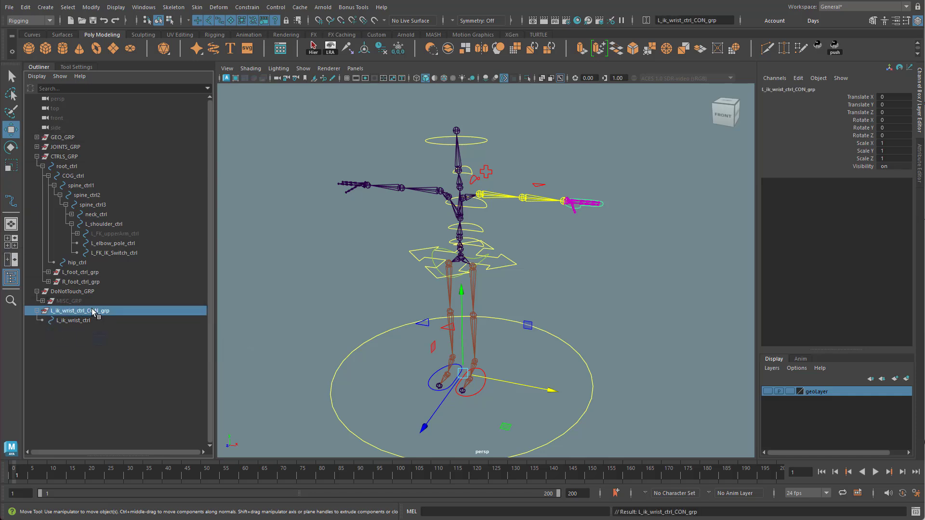
Parent-constrain L_ik_wrist_ctrl_CON_grp to root_ctrl, hip_ctrl, spine_ctrl3 and head_ctrl with Maintain offset enabled and all translate and rotate axes.
alt+drag(522, 295, 476, 322)
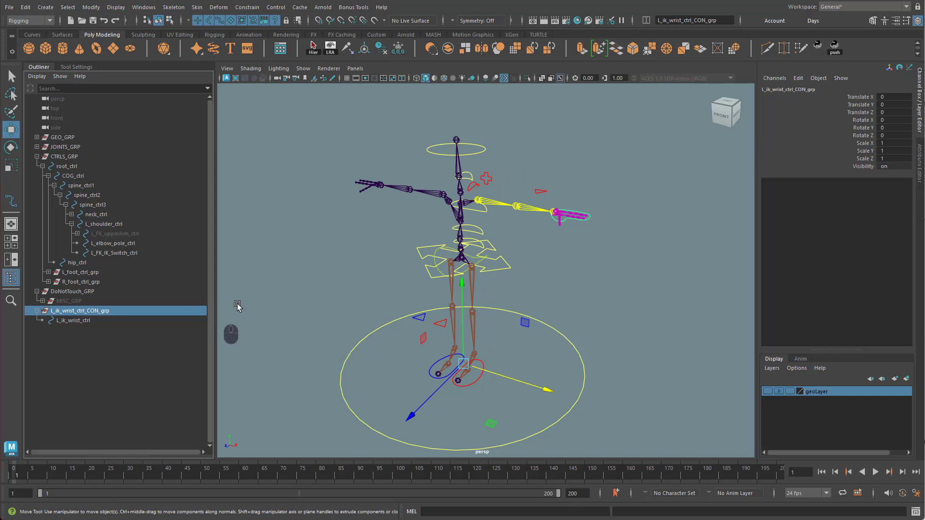
alt+drag(578, 355, 649, 357)
click(649, 357)
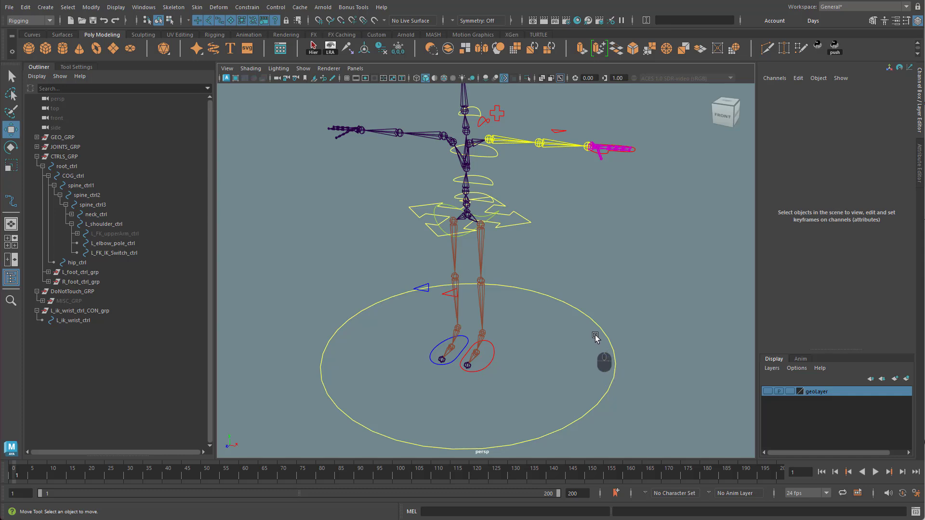
drag(598, 339, 681, 439)
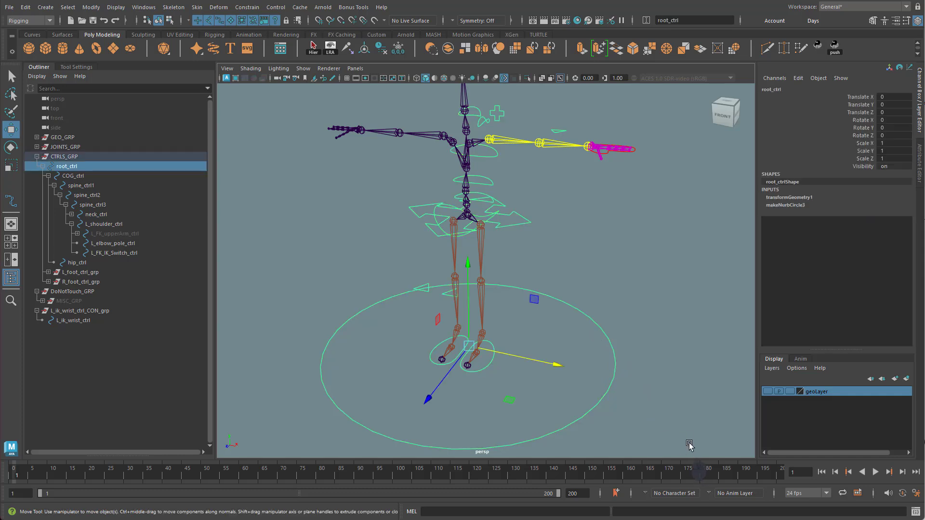
mouse_move(626, 327)
alt+right_down()
mouse_move(592, 224)
mouse_move(612, 291)
mouse_move(580, 250)
mouse_move(627, 314)
alt+right_up()
shift+click(510, 245)
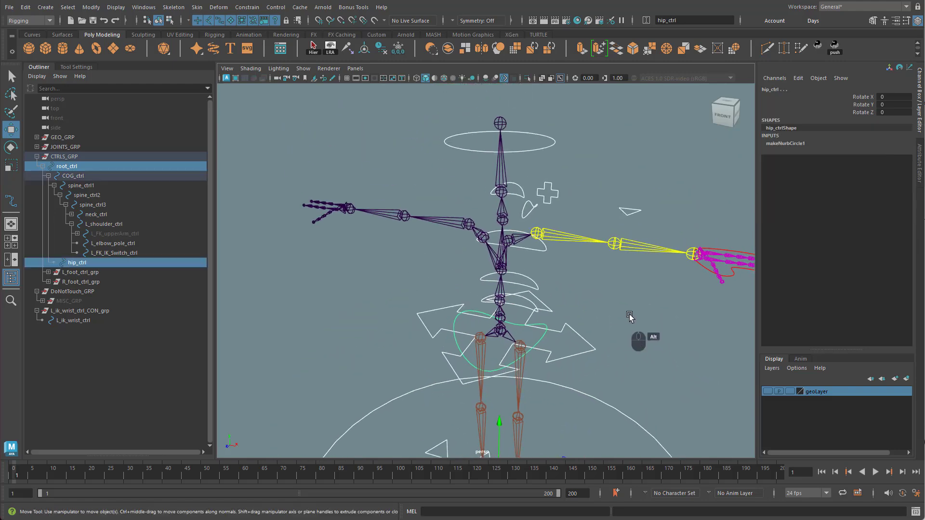
shift+click(544, 248)
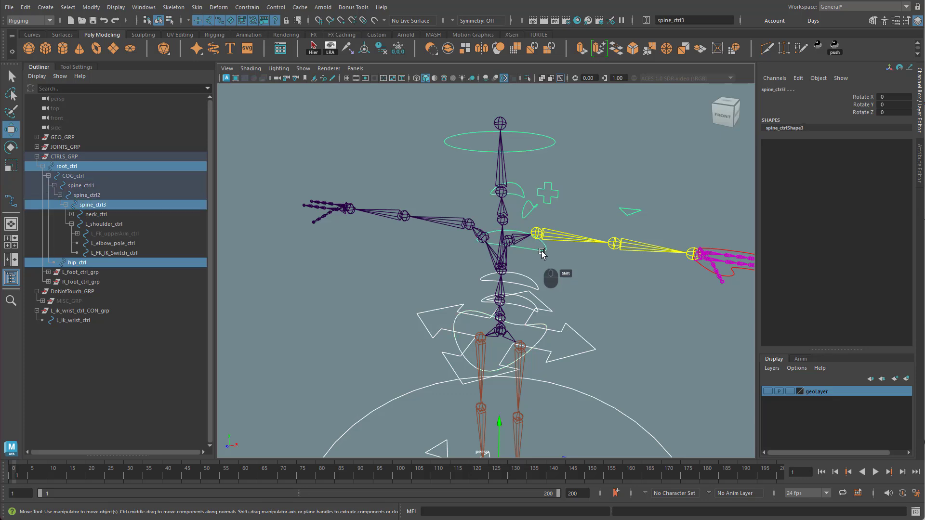
shift+click(543, 151)
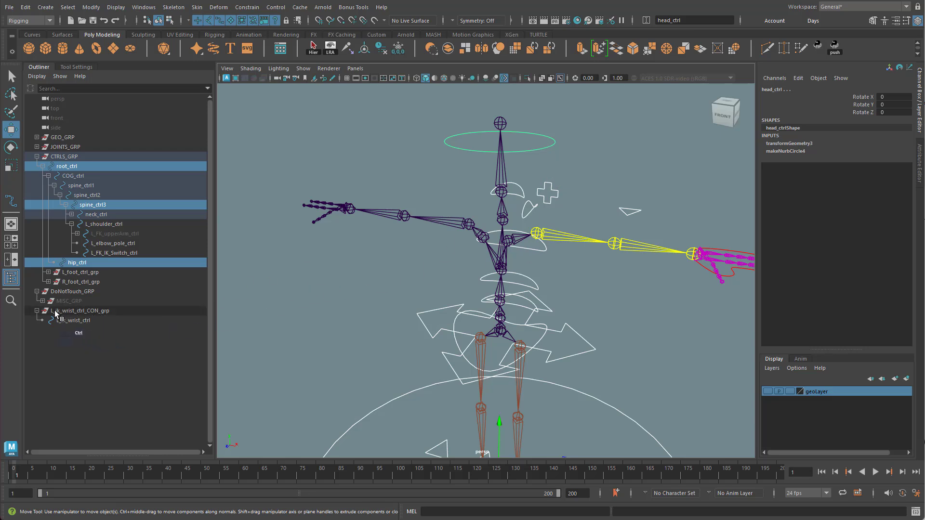
ctrl+click(78, 312)
middle_drag(65, 314, 59, 313)
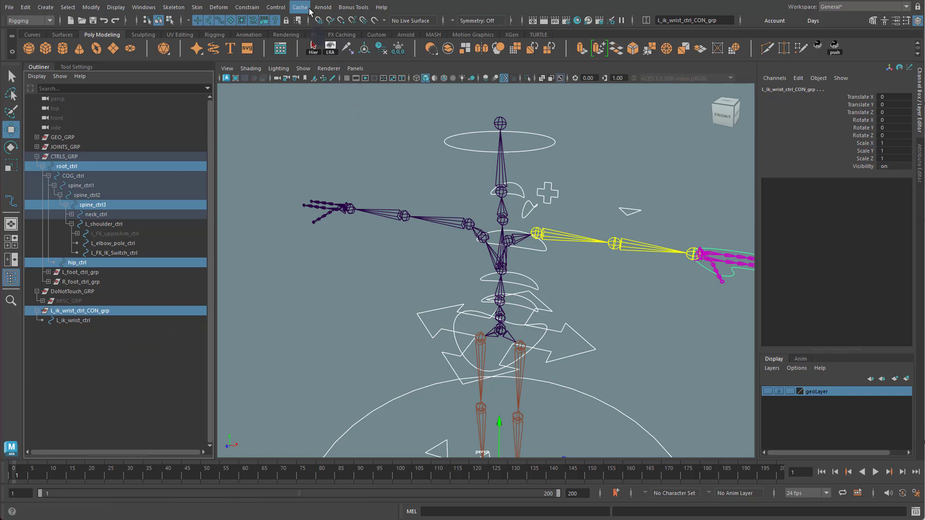
click(253, 9)
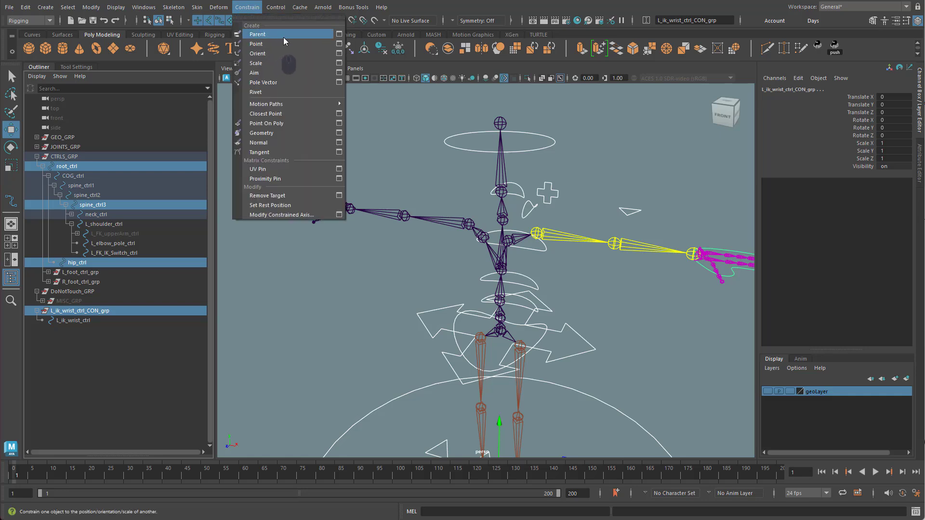
click(339, 35)
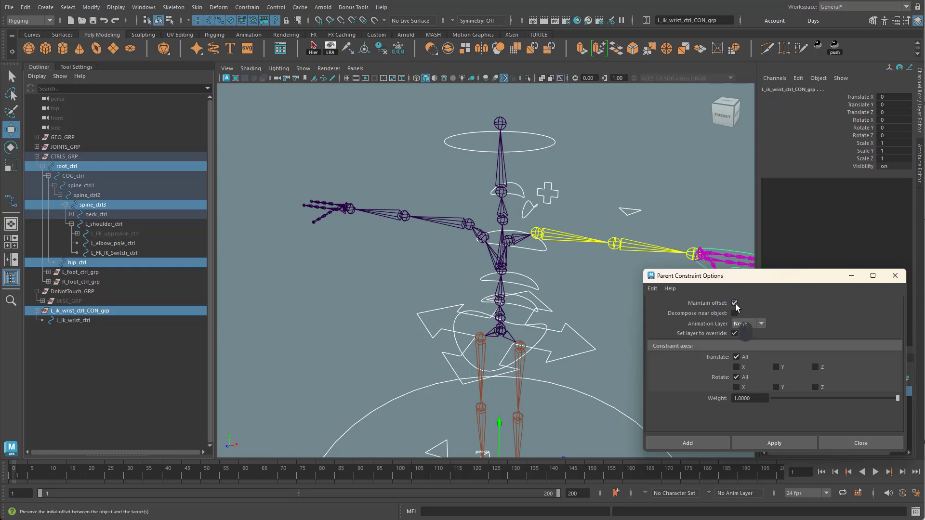
click(711, 444)
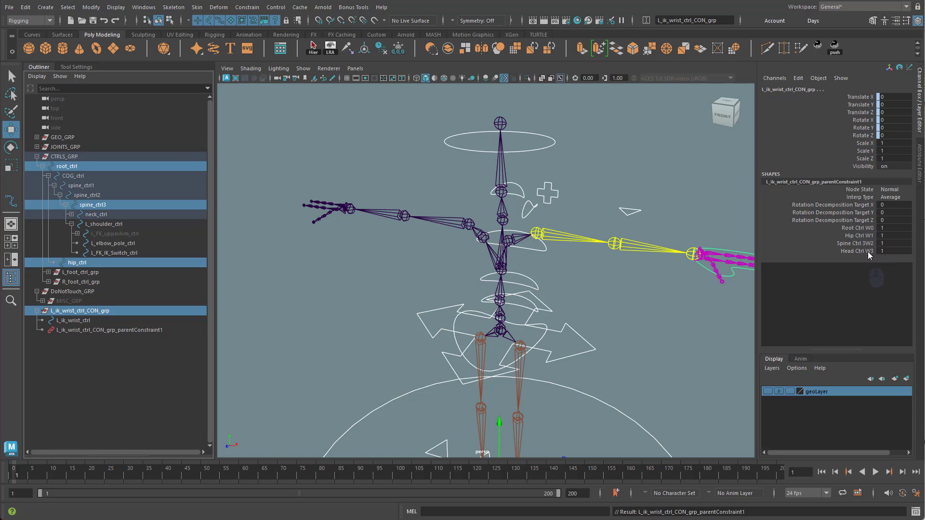
Examine the parent constraint's root, hip, spine and head weight channels against the rig in the viewport.
click(865, 228)
click(866, 236)
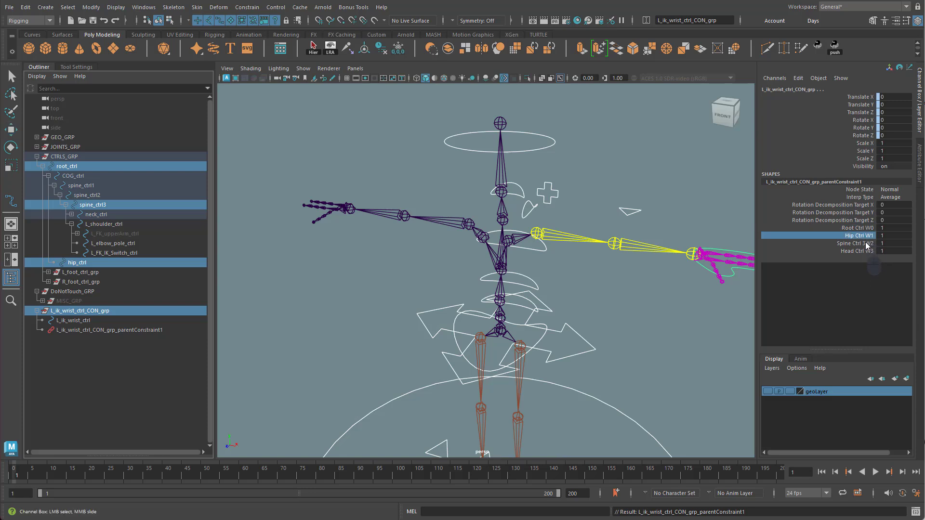
click(866, 243)
click(866, 250)
click(870, 229)
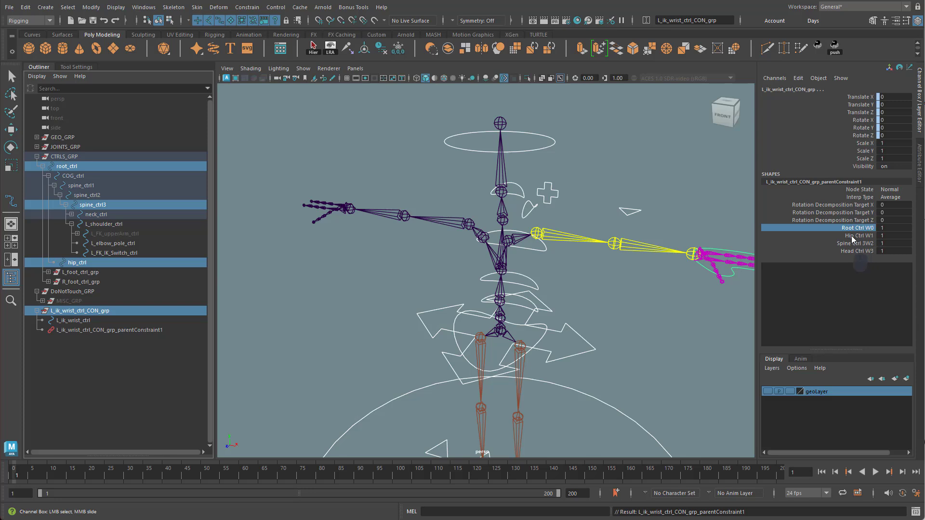
click(854, 236)
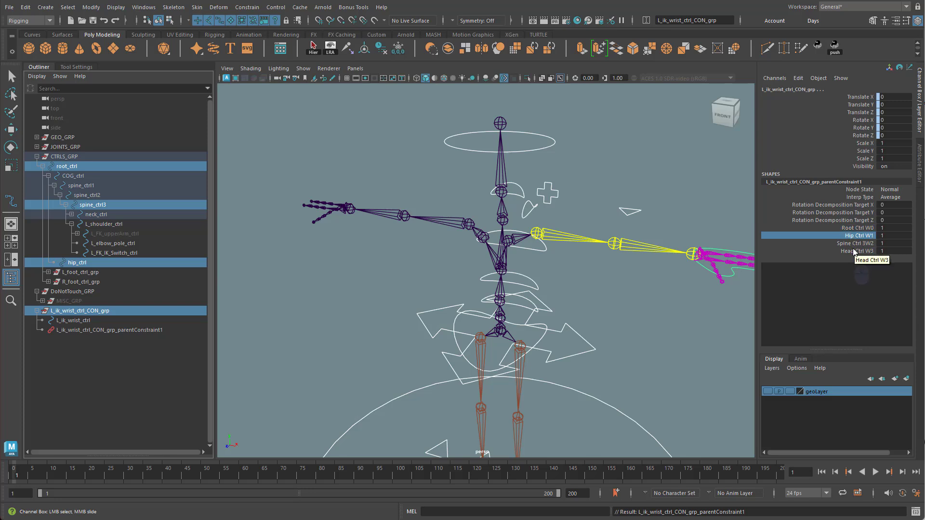
click(854, 244)
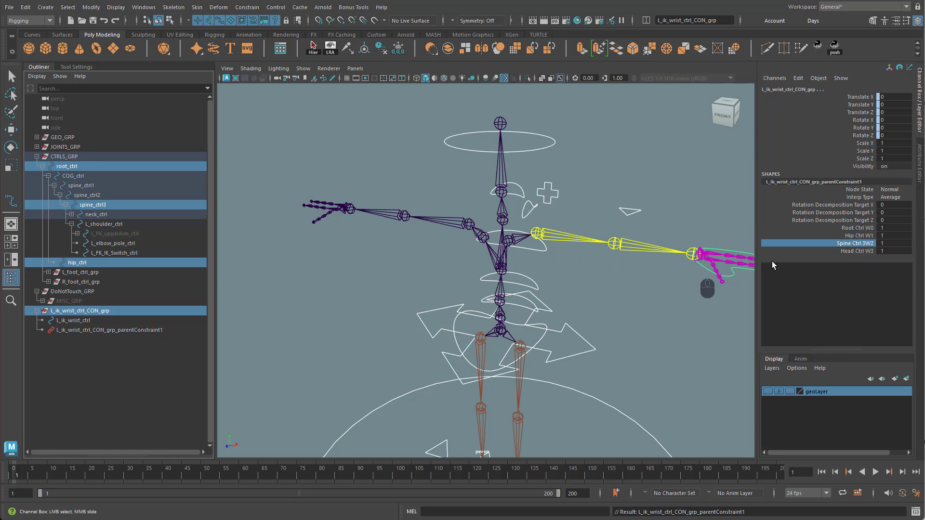
click(854, 251)
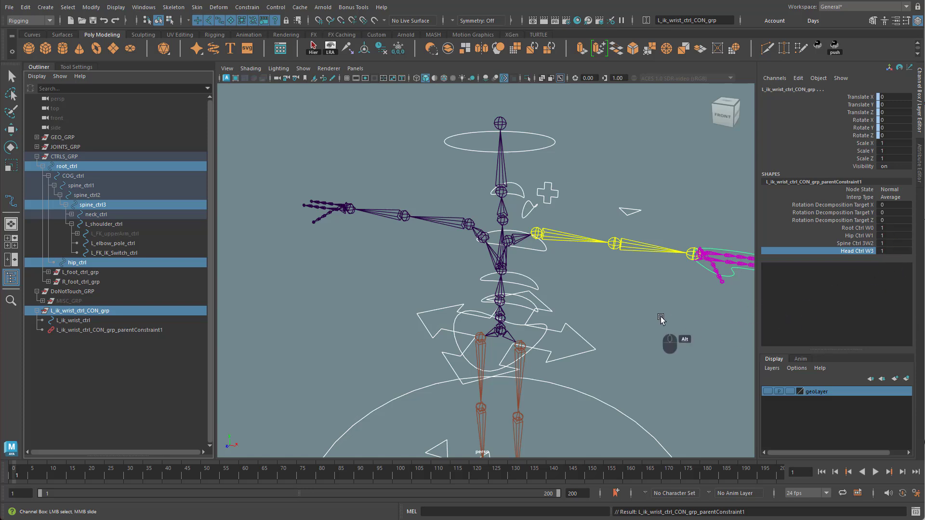
alt+drag(661, 319, 580, 295)
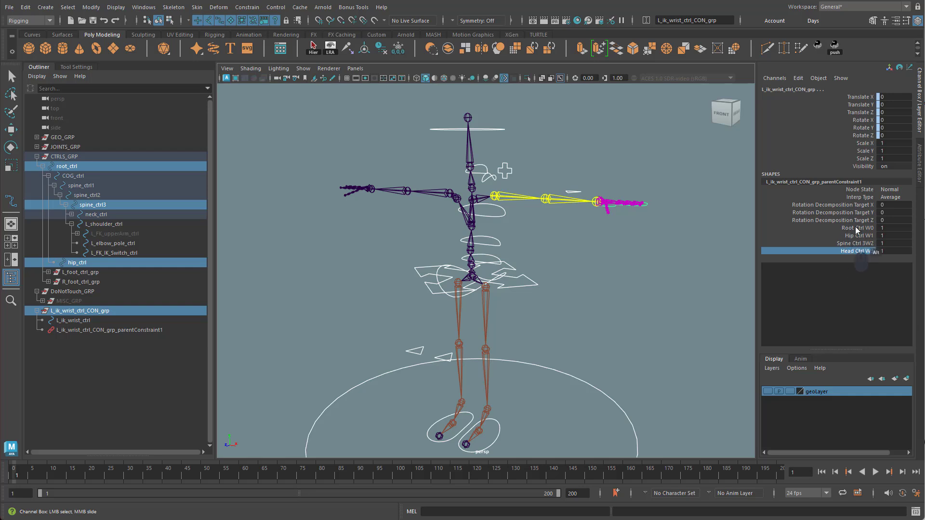
alt+drag(643, 334, 632, 291)
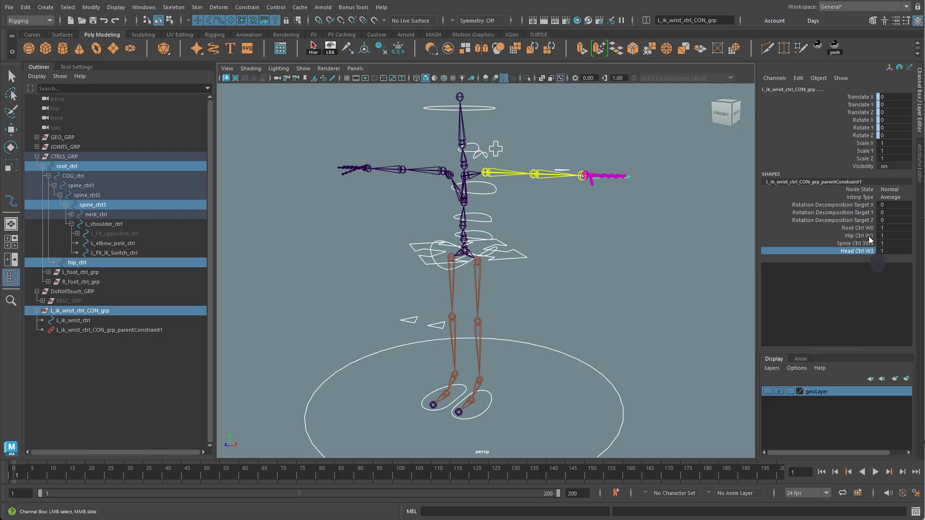
Set the parent constraint weights Hip Ctrl W1, Spine Ctrl 3W2 and Head Ctrl W3 to 0, leaving nothing selected.
drag(869, 236, 894, 251)
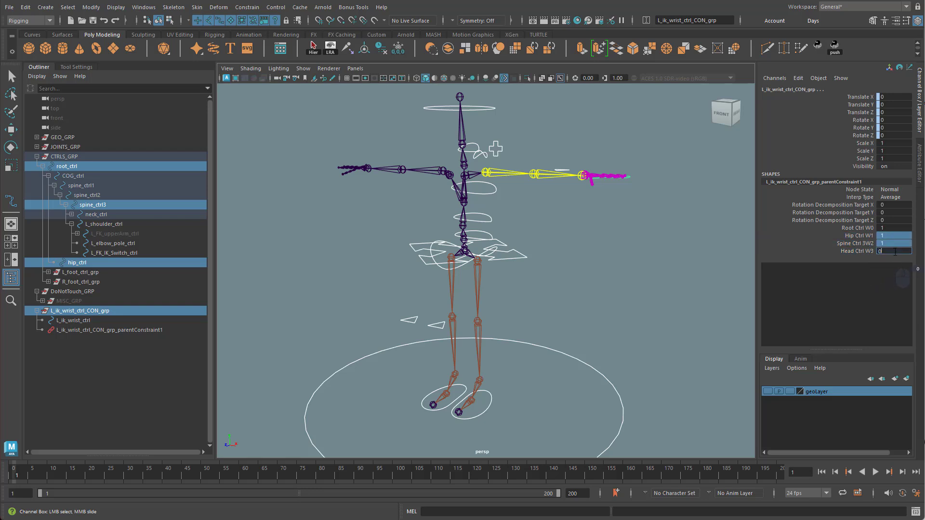
key(Return)
click(617, 274)
key(w)
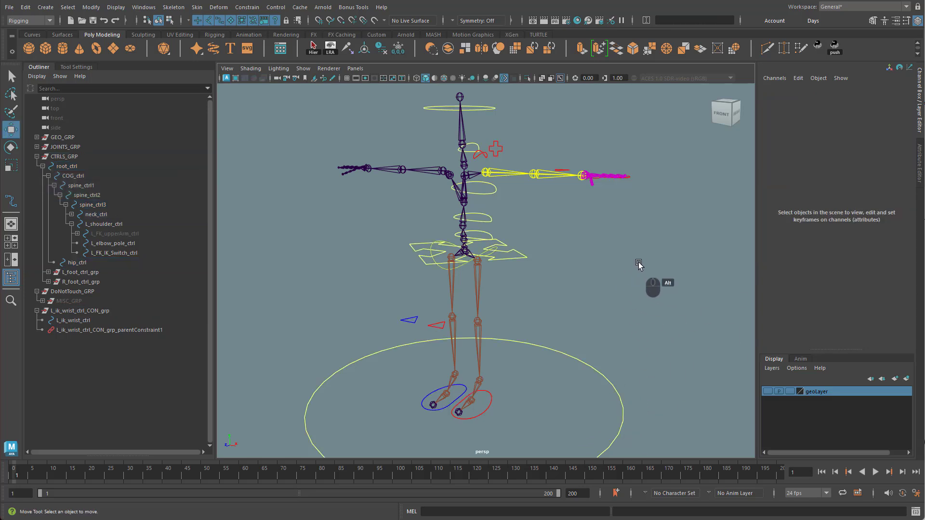
Define a new keyable Enum attribute named ParentSpace for L_ik_wrist_ctrl.
alt+drag(641, 260, 667, 264)
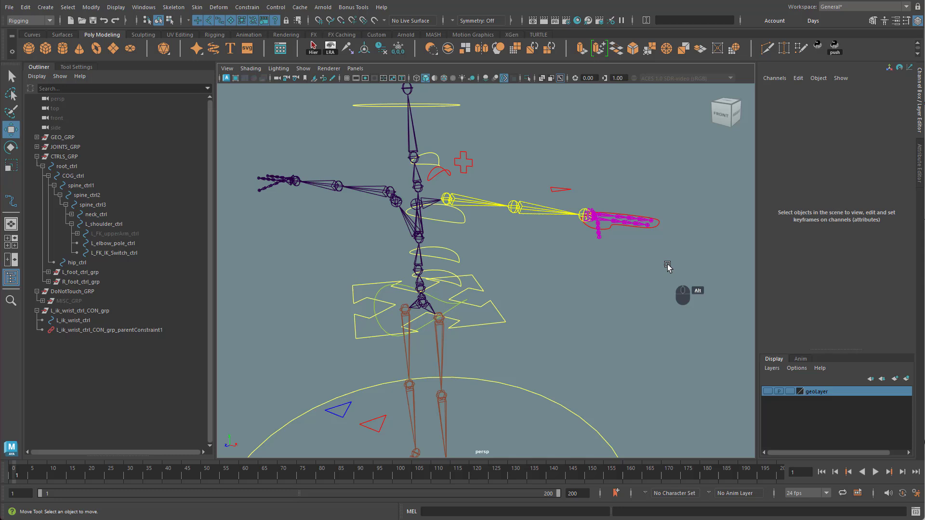
click(658, 224)
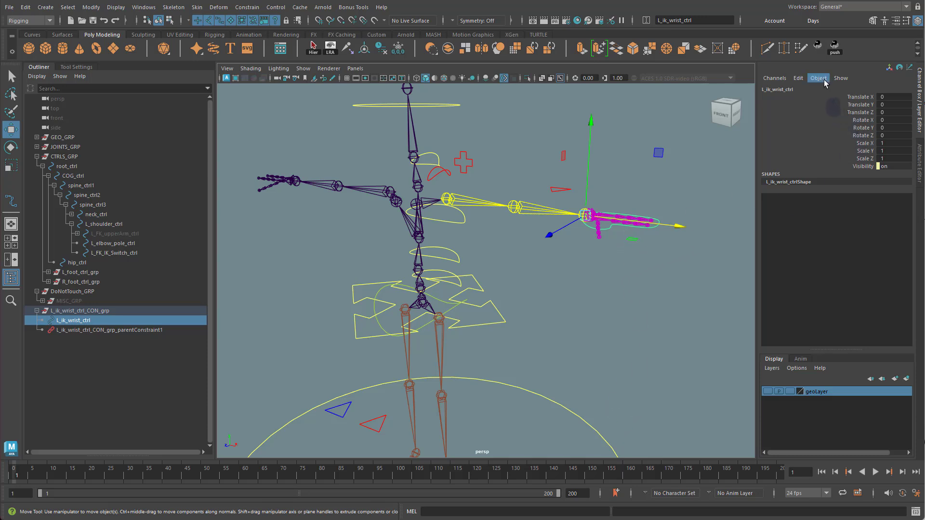
click(802, 80)
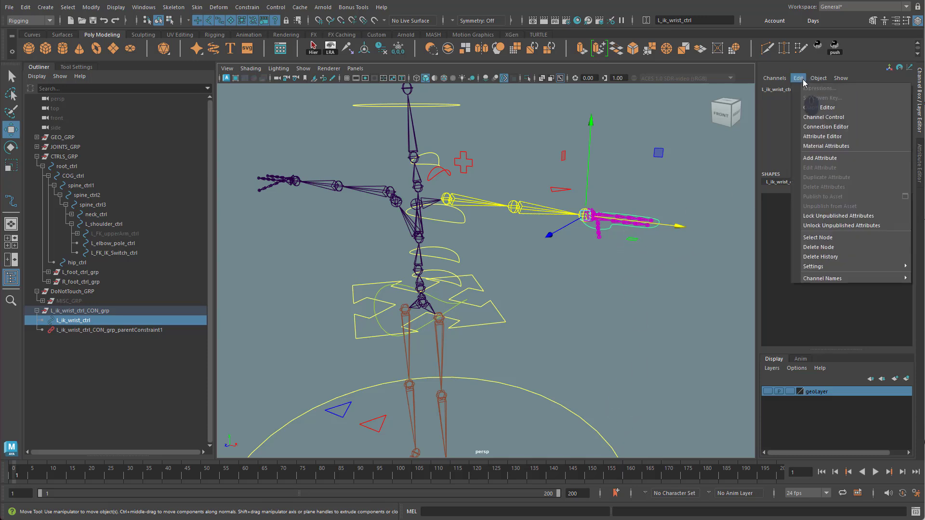
click(818, 159)
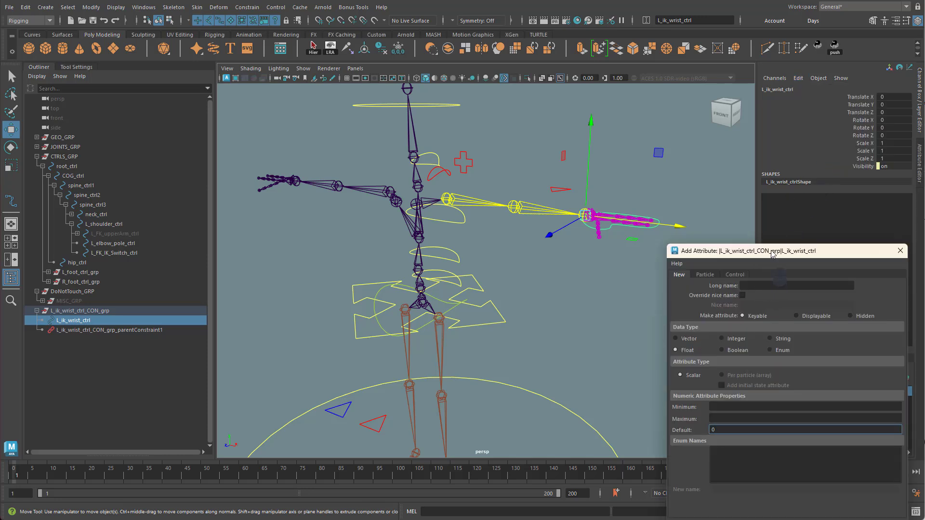
drag(773, 254, 726, 187)
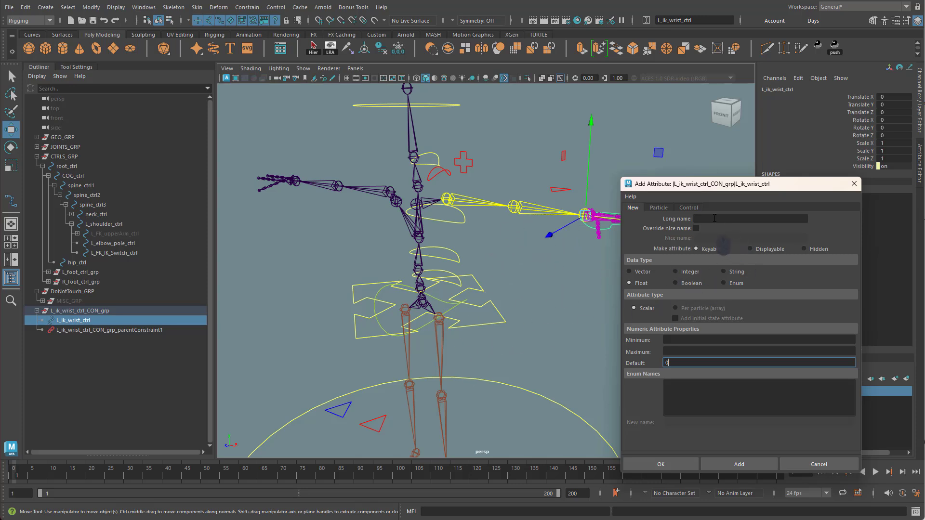
click(733, 220)
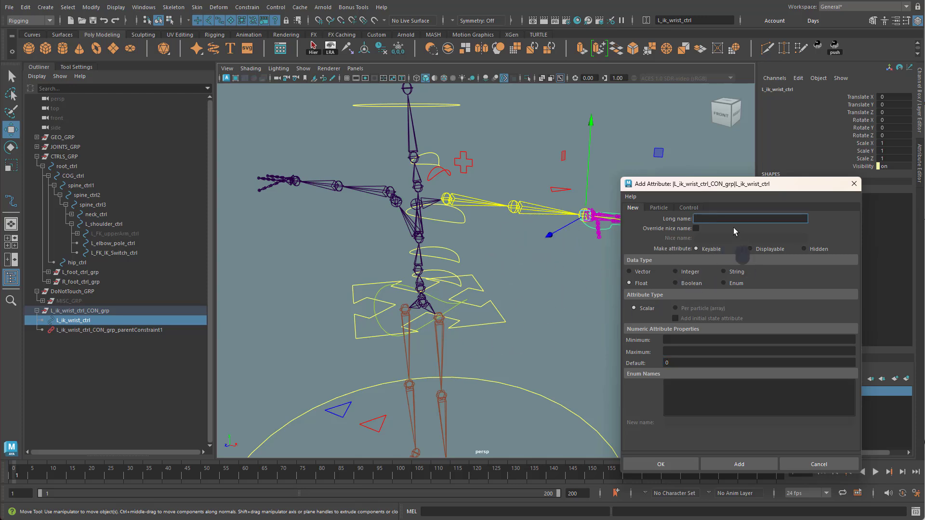
text(ParentSpace)
click(725, 283)
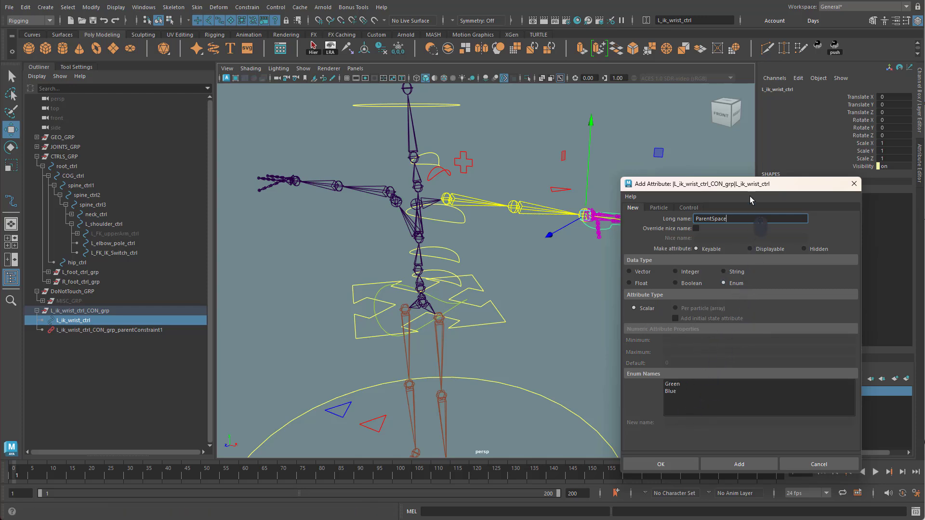
drag(750, 186, 734, 125)
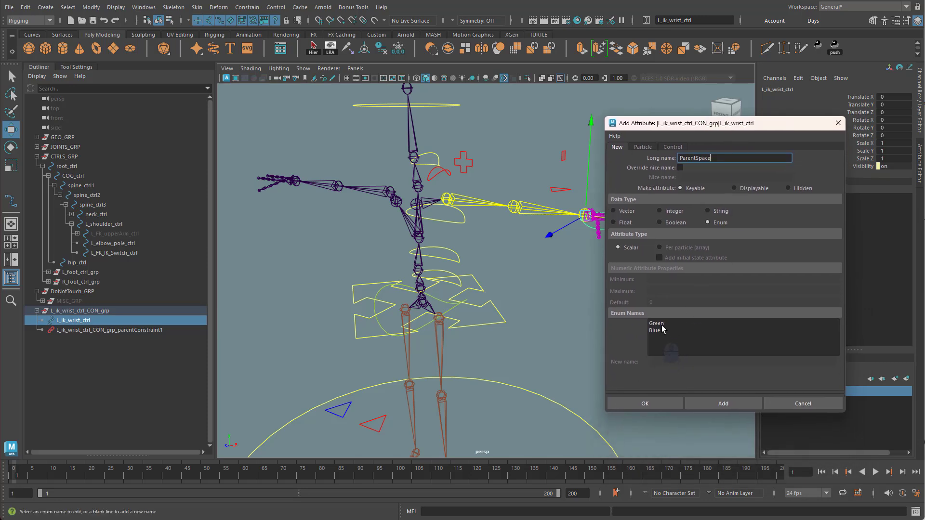
Rename the ParentSpace enum entries Green and Blue as Root and Hip.
click(661, 325)
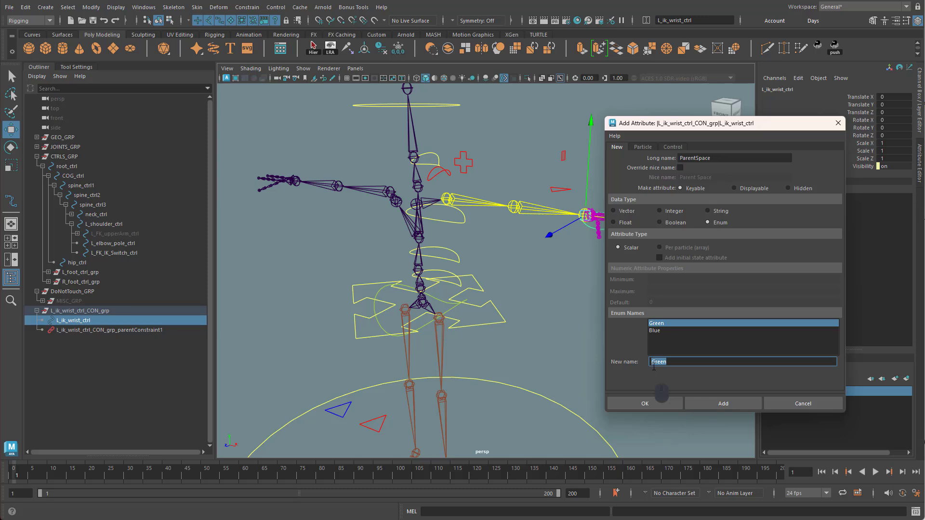
text(Root)
key(Return)
click(666, 330)
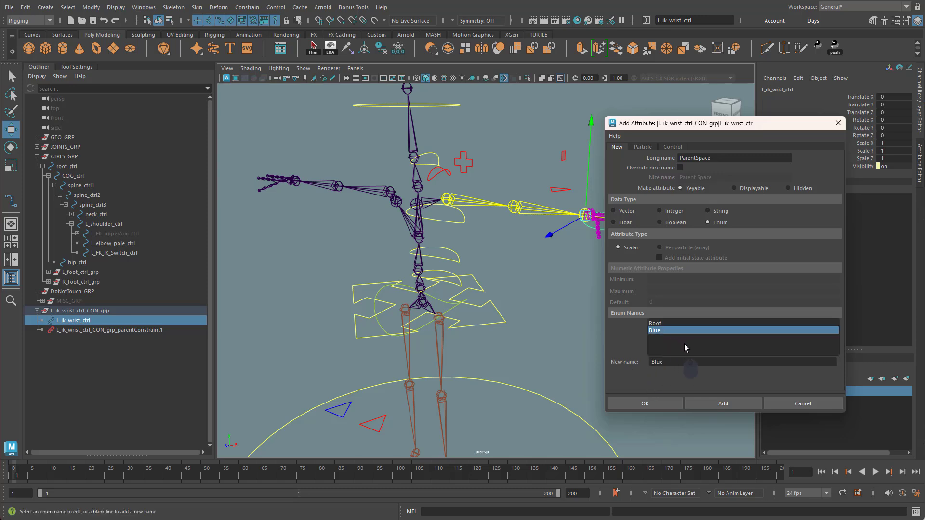
double_click(677, 365)
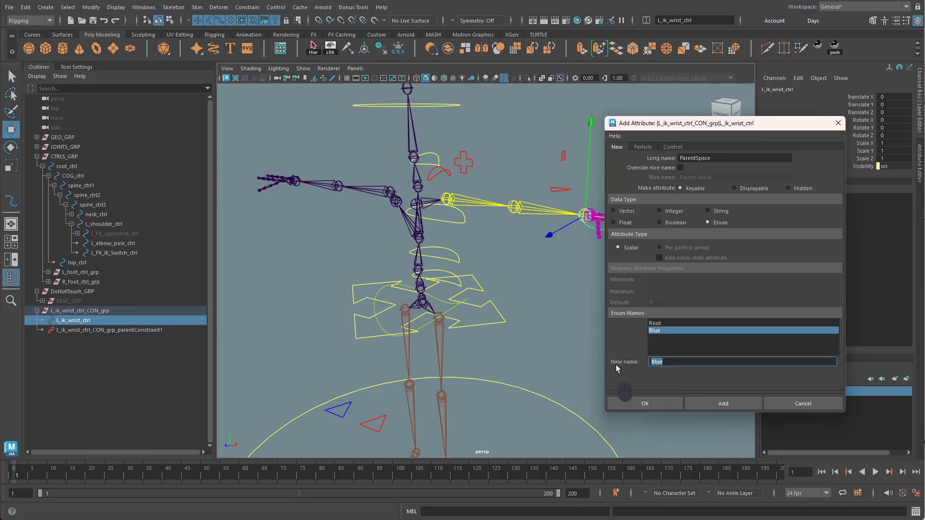
text(Hip)
key(Return)
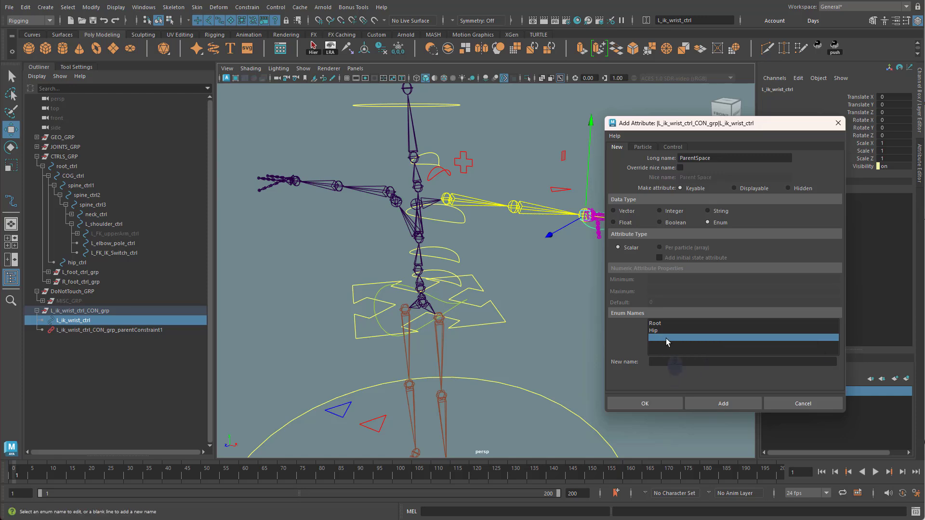
Add Chest and Head as enum names after Root and Hip, and create the ParentSpace attribute on L_ik_wrist_ctrl.
click(677, 362)
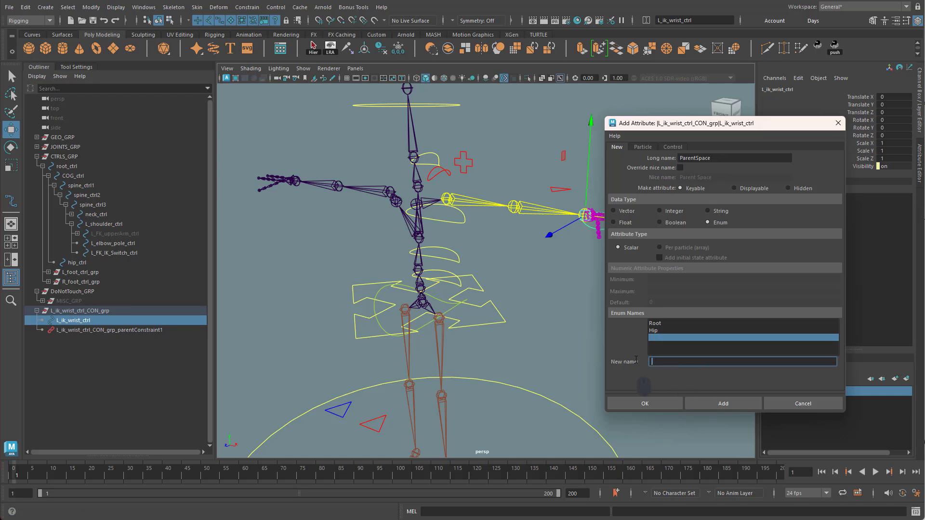
text(Chest)
key(Return)
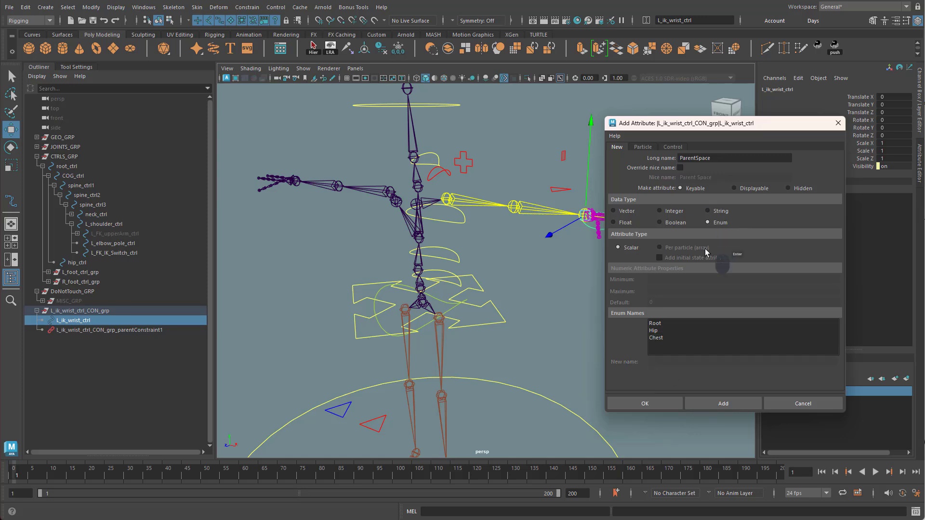
click(679, 362)
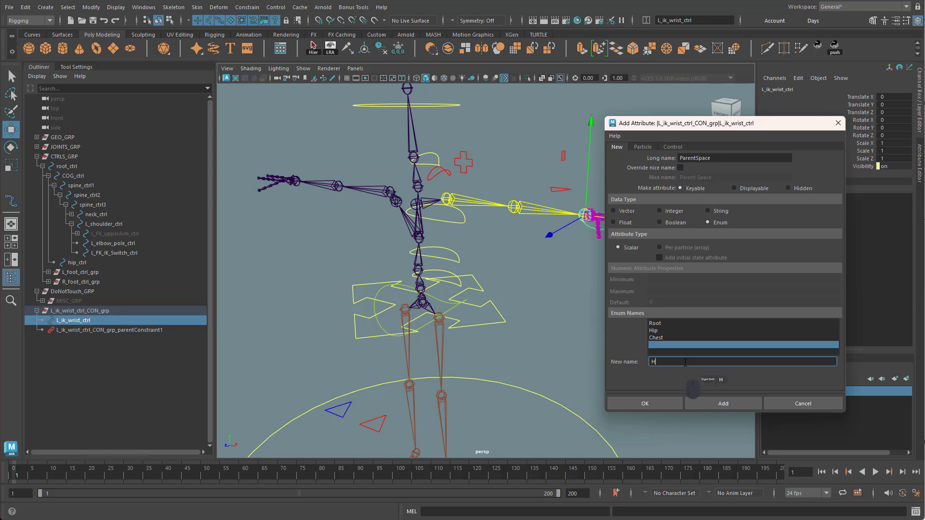
text(Head)
key(Return)
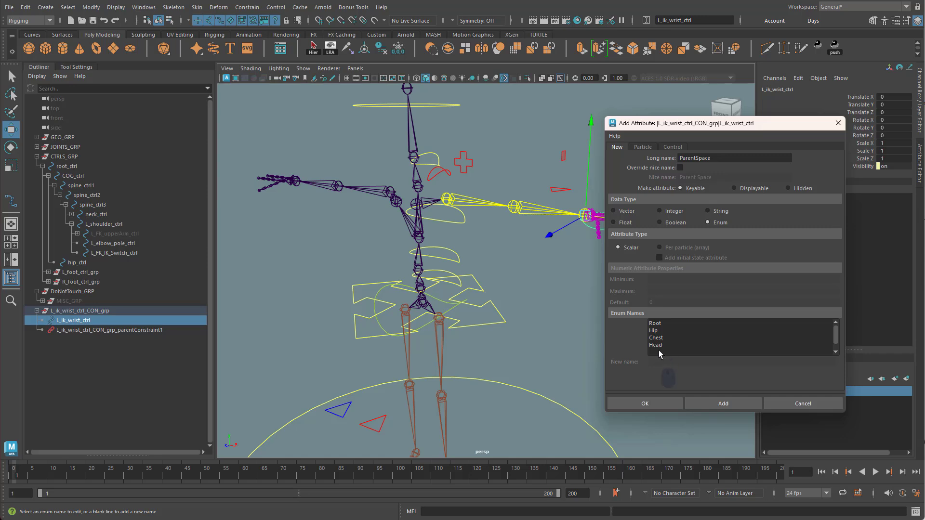
click(653, 403)
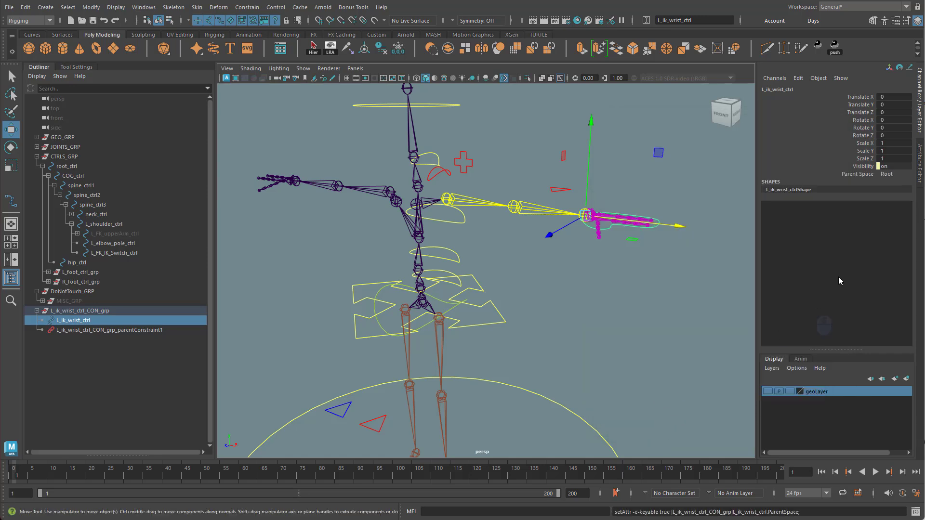
Test the Parent Space attribute of L_ik_wrist_ctrl with Hip and Head, and return it to Root.
click(889, 174)
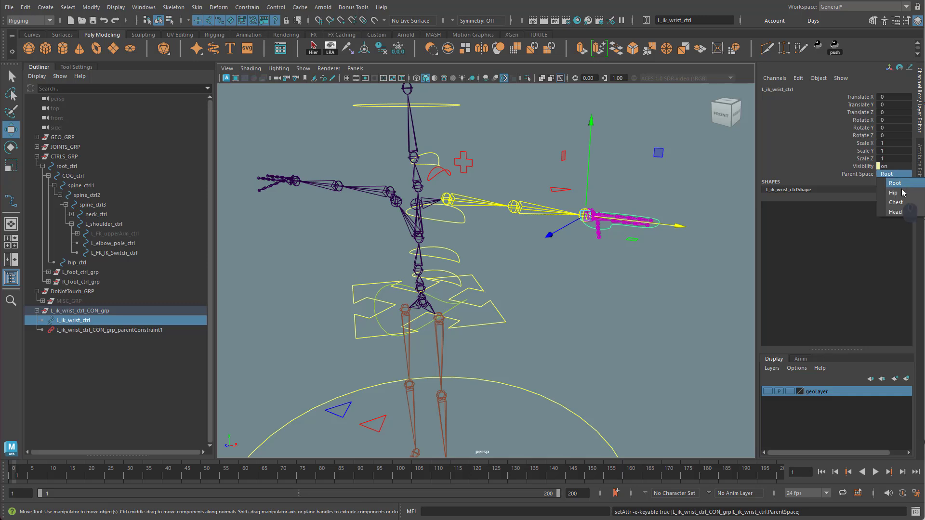
click(904, 192)
click(891, 174)
click(904, 212)
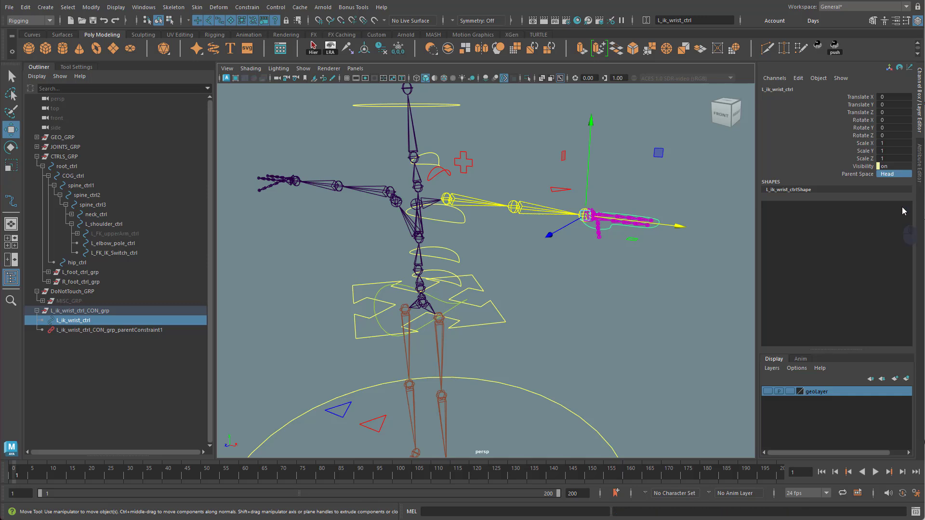
click(900, 174)
Add L_ik_wrist_ctrl and L_ik_wrist_ctrl_CON_grp_parentConstraint1 to the existing Node Editor graph.
ctrl+click(92, 332)
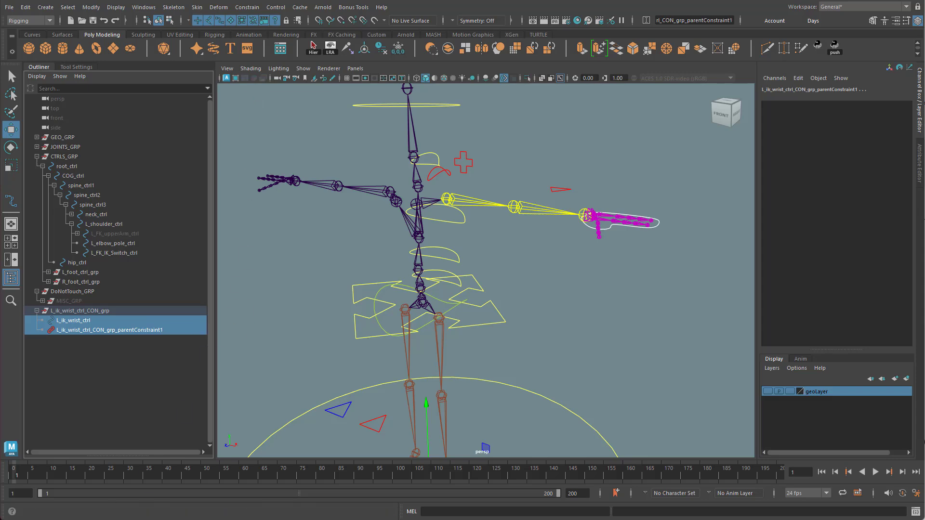
key(alt+Tab)
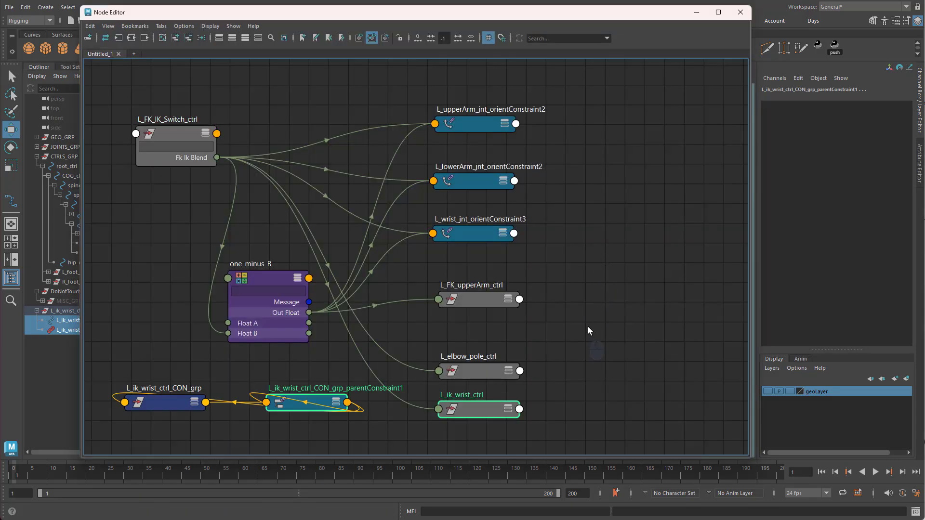
alt+middle_drag(599, 363, 562, 294)
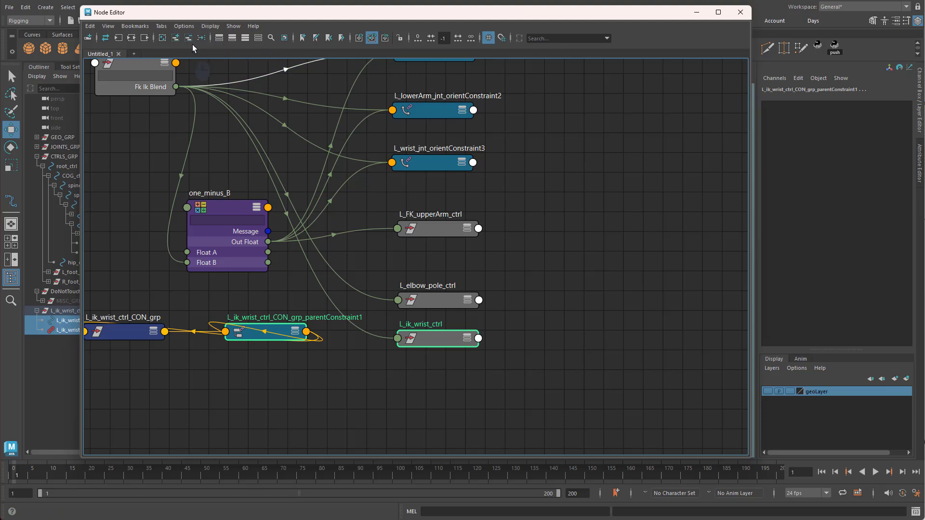
click(179, 40)
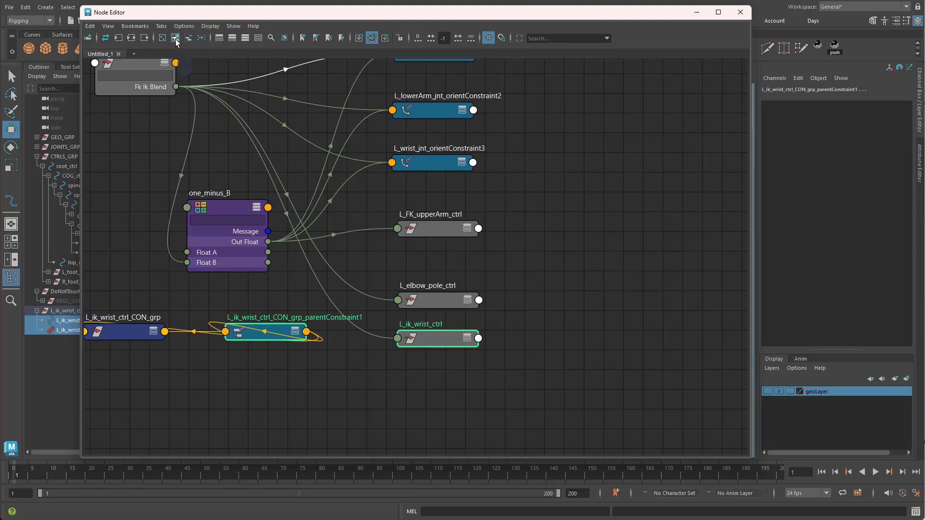
alt+middle_drag(623, 366, 601, 291)
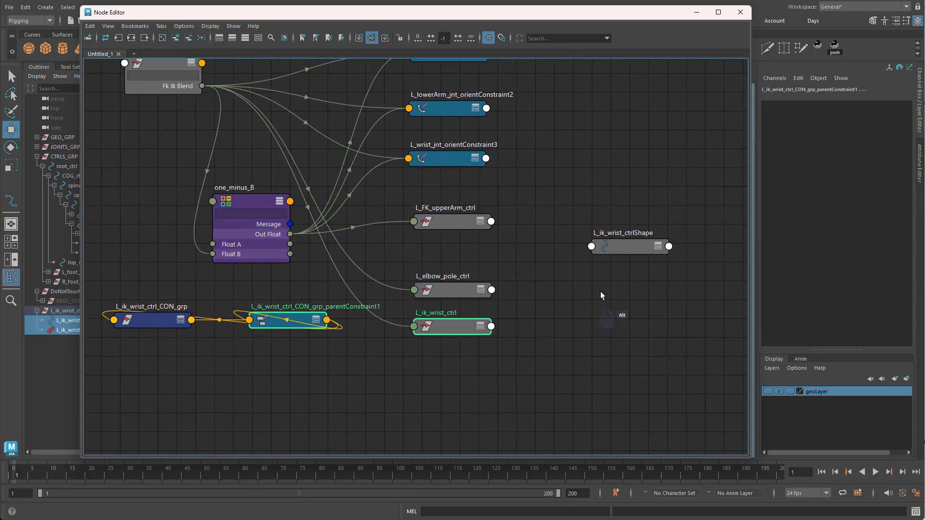
Remove the L_ik_wrist_ctrlShape and L_ik_wrist_ctrl_CON_grp nodes from the graph.
click(603, 297)
click(646, 261)
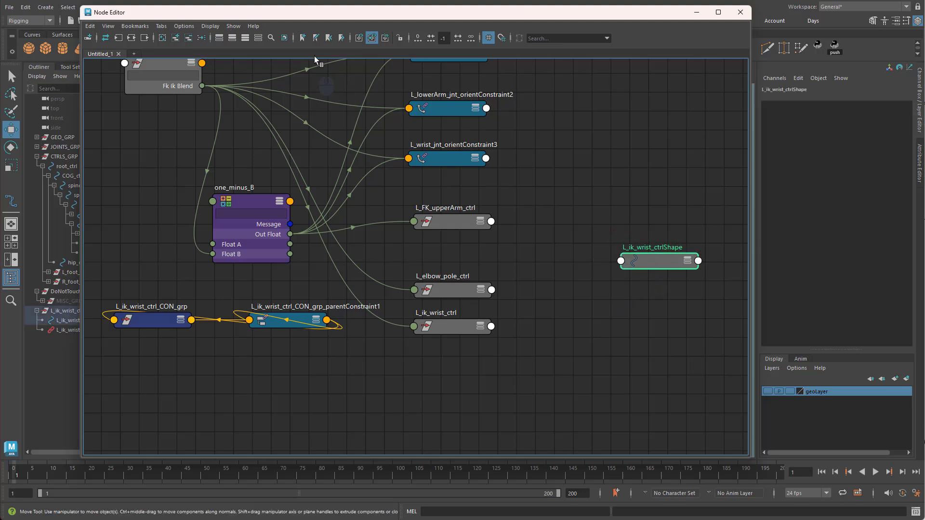
click(189, 39)
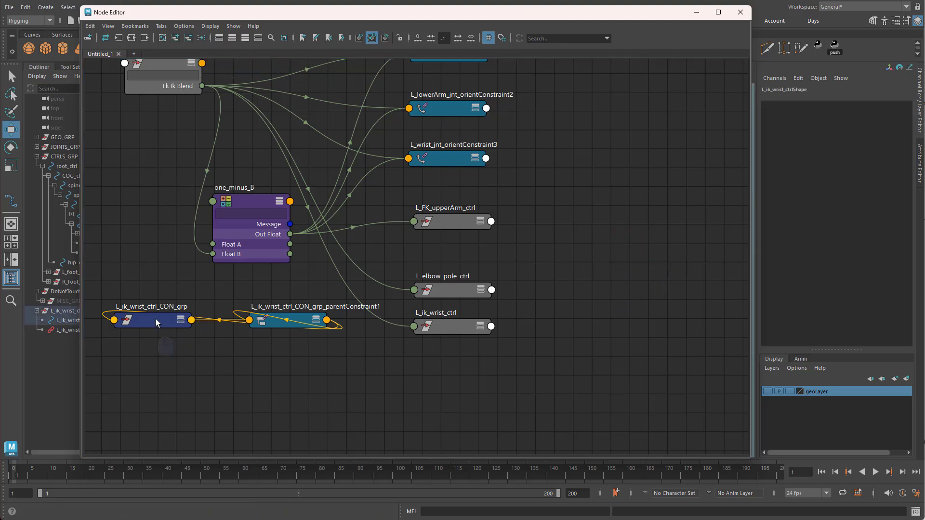
drag(155, 319, 163, 349)
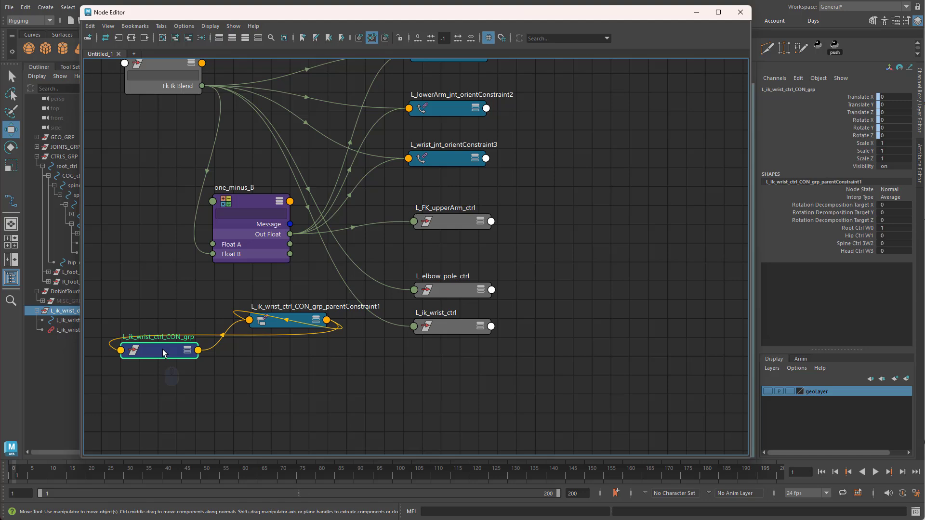
click(190, 39)
Arrange the L_ik_wrist_ctrl node on the left and the parent constraint node on the right, with a wide gap between them.
drag(280, 327, 518, 380)
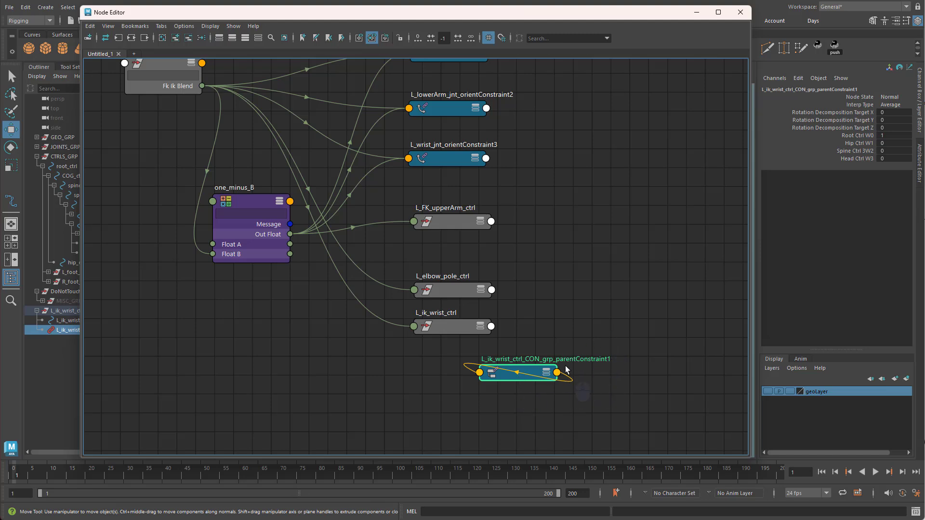
drag(528, 373, 689, 324)
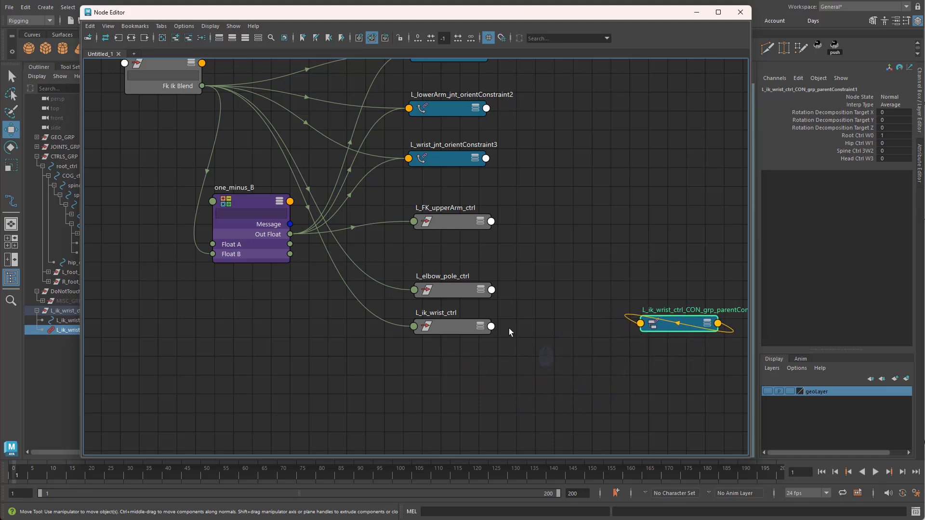
click(445, 329)
drag(449, 328, 553, 354)
alt+middle_drag(575, 403, 391, 383)
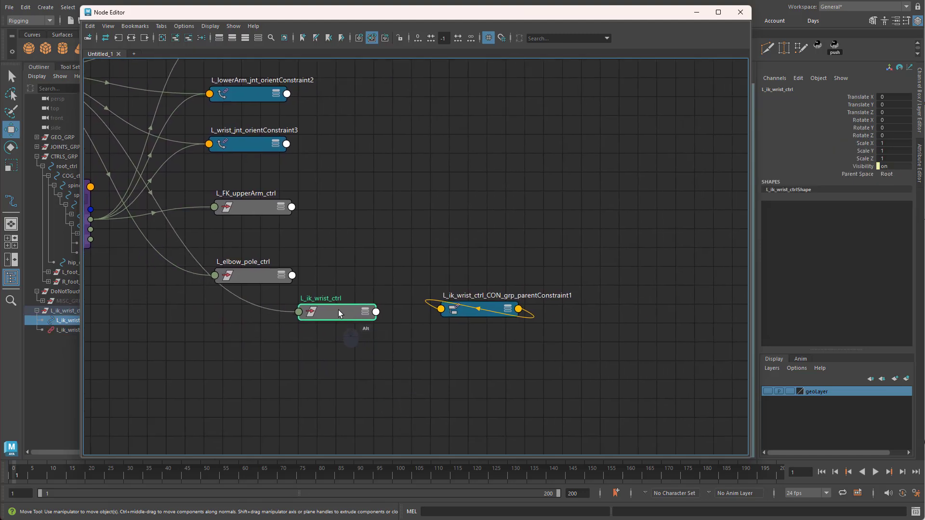
drag(340, 314, 361, 325)
drag(463, 315, 630, 329)
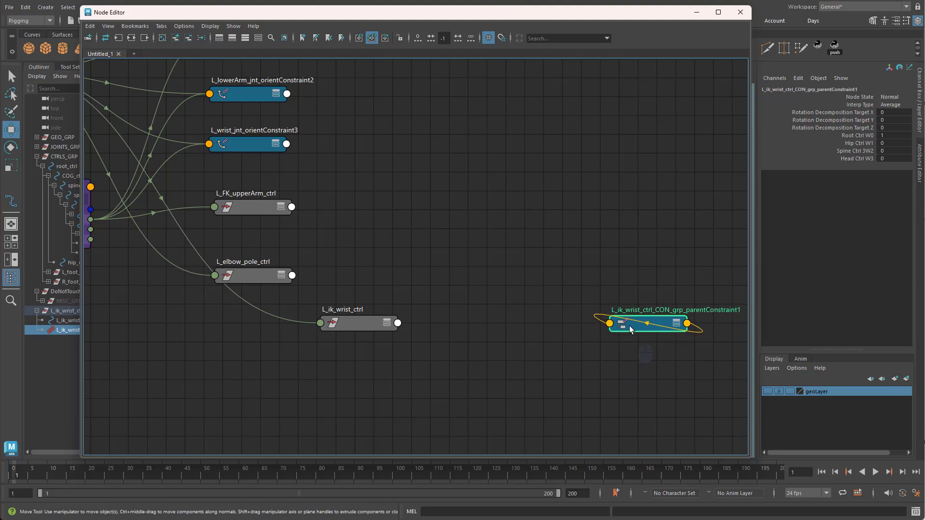
drag(348, 322, 380, 317)
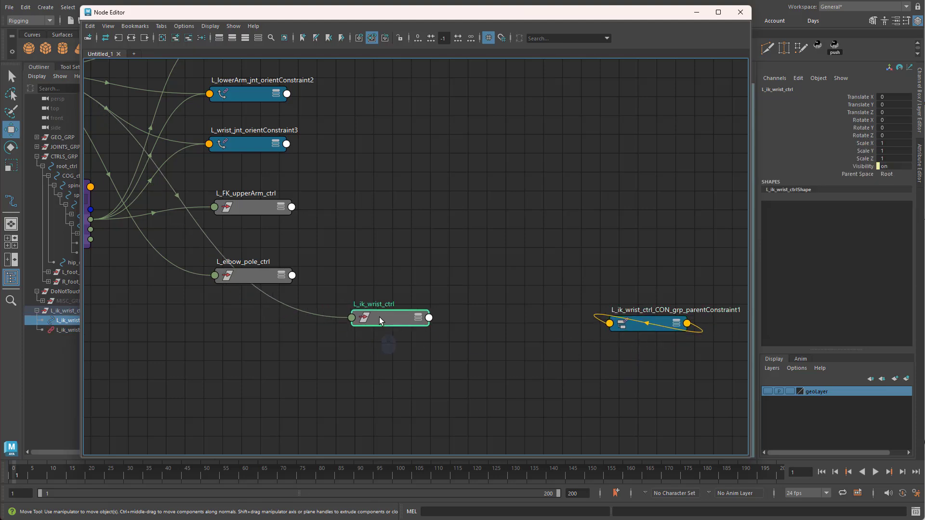
Examine the Parent Space output of L_ik_wrist_ctrl and the weight attributes on the parent constraint node, leaving the node collapsed.
click(429, 318)
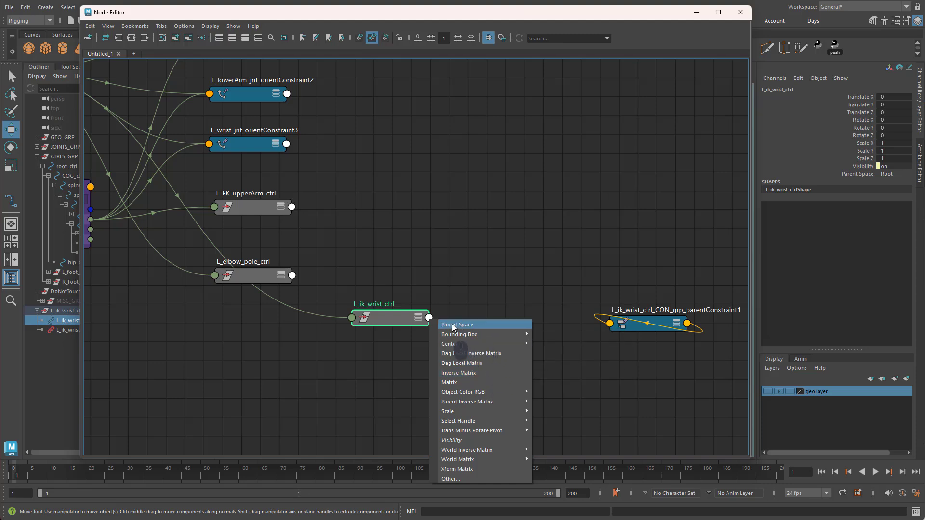
click(485, 280)
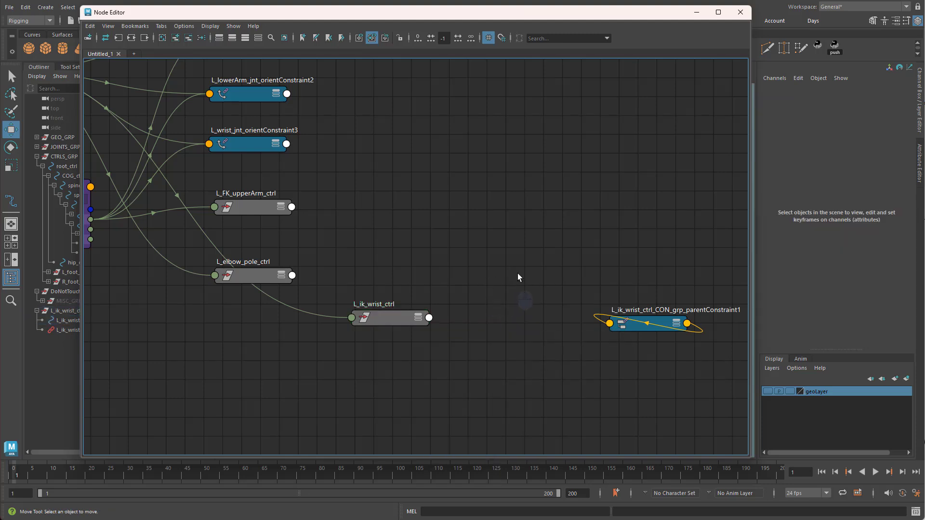
drag(638, 330, 649, 213)
click(681, 318)
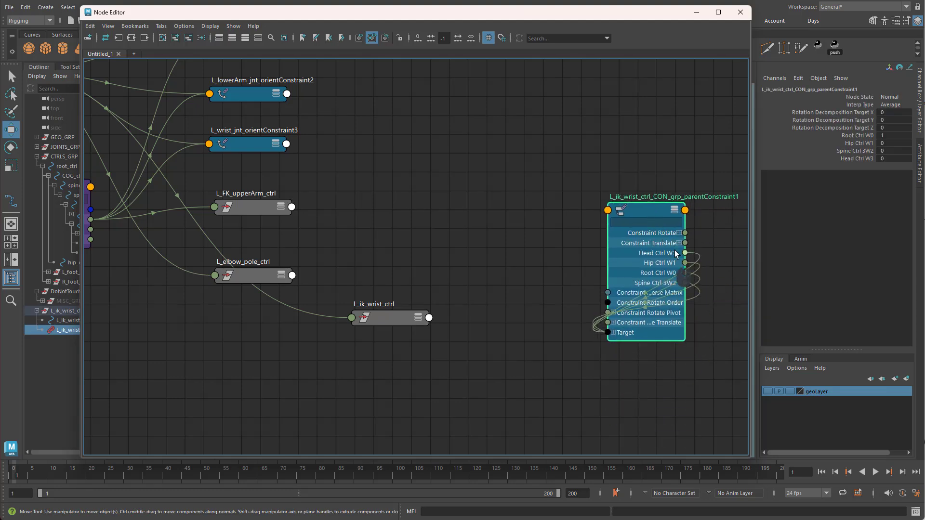
click(675, 210)
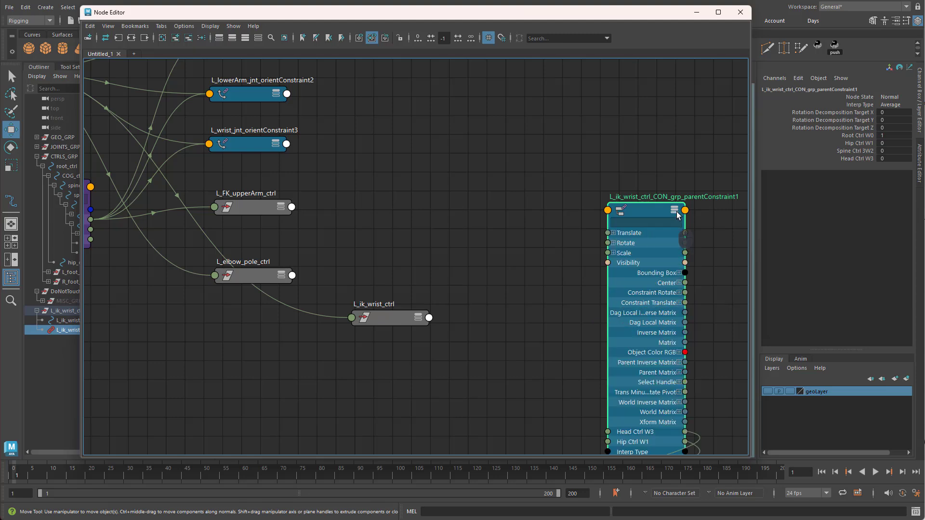
drag(645, 210, 651, 138)
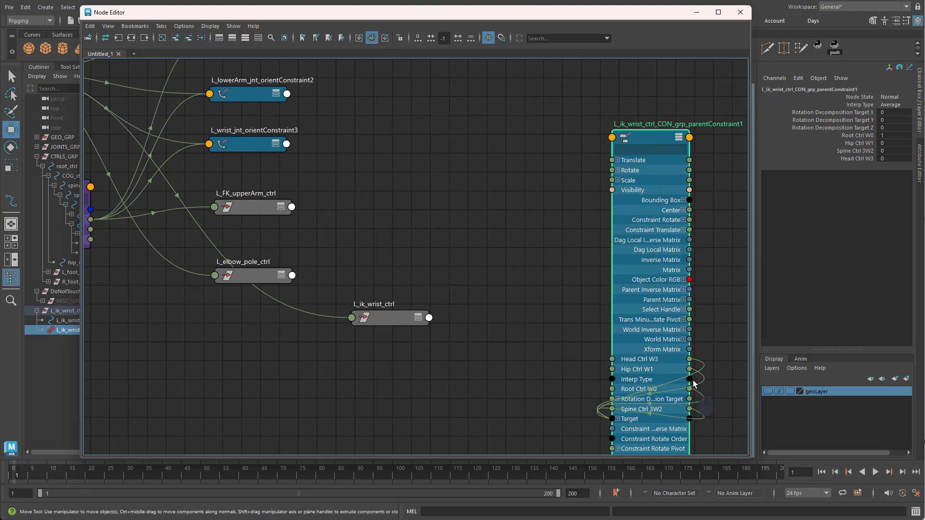
drag(653, 159, 656, 104)
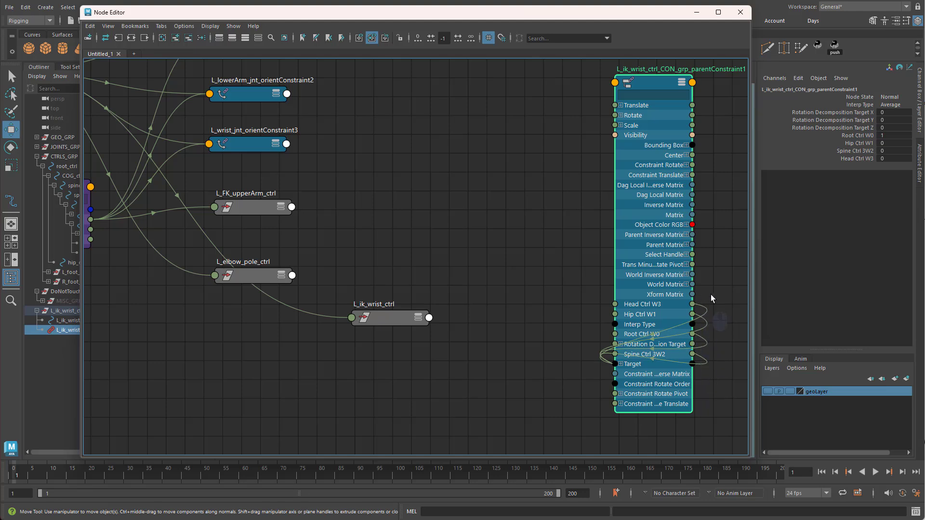
click(684, 84)
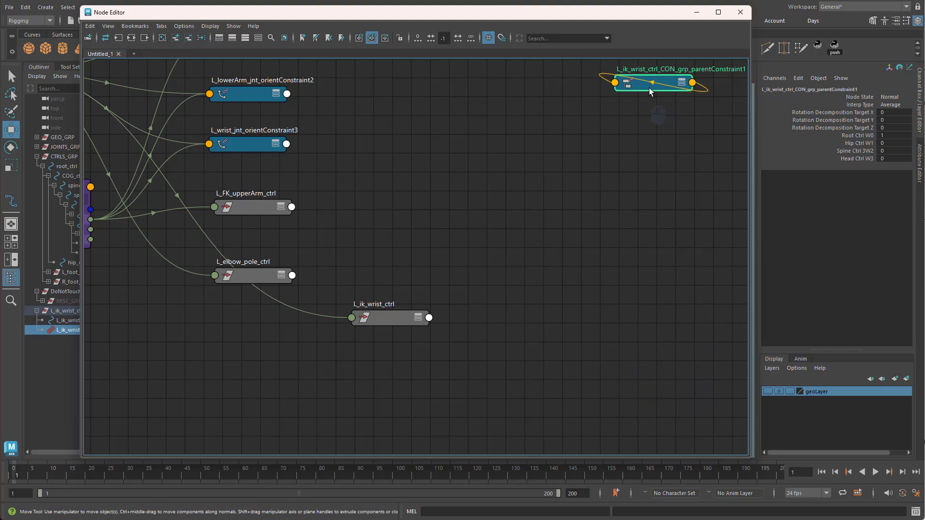
drag(649, 88, 640, 319)
click(577, 314)
click(483, 380)
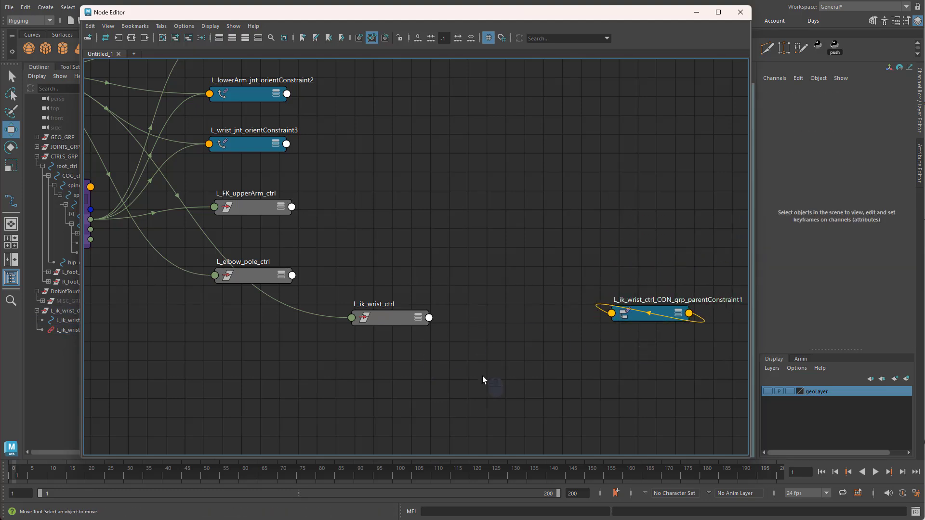
Switch L_ik_wrist_ctrl's Parent Space to Hip and back to Root, and inspect the parent constraint's weight channels for comparison.
click(381, 322)
drag(380, 322, 376, 328)
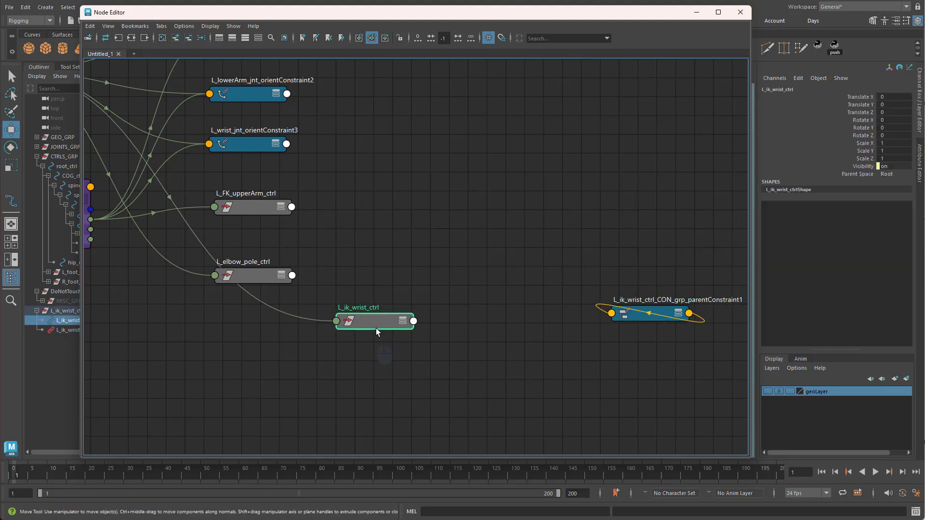
click(453, 360)
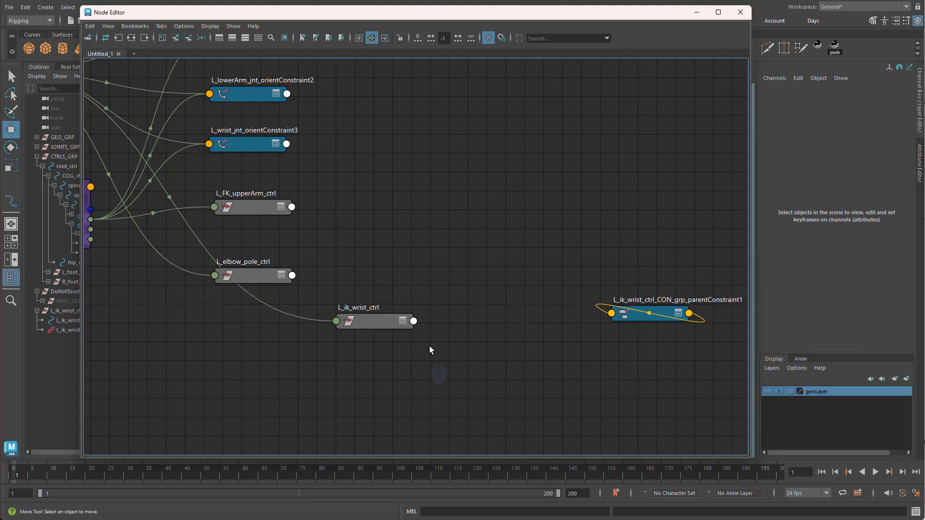
click(385, 320)
click(906, 174)
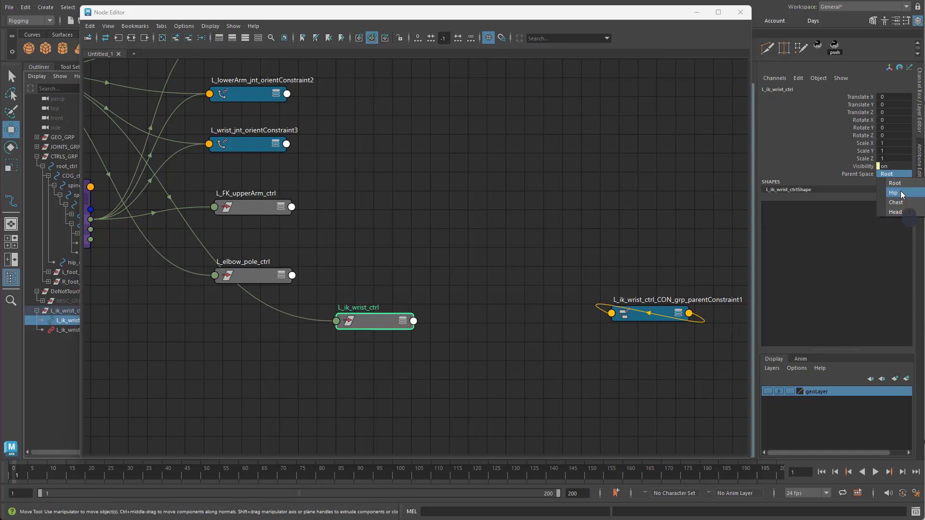
click(900, 193)
click(892, 174)
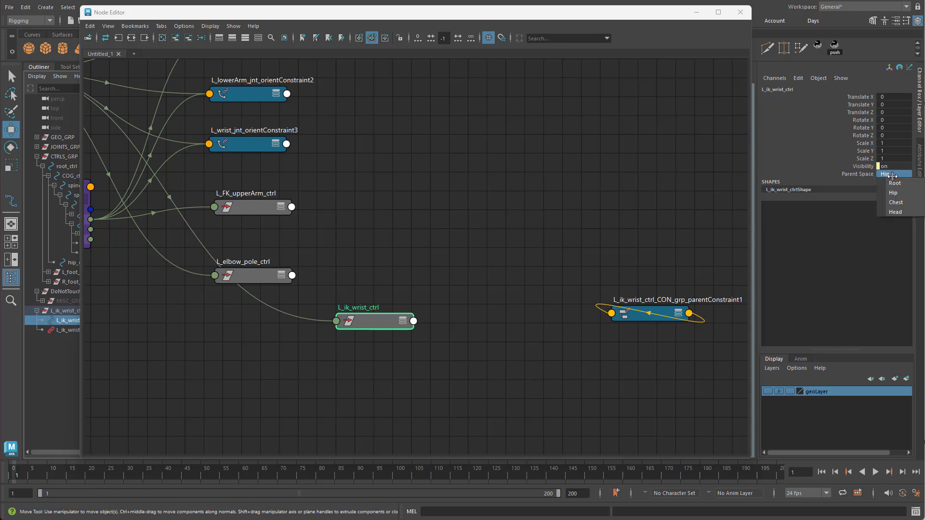
click(897, 184)
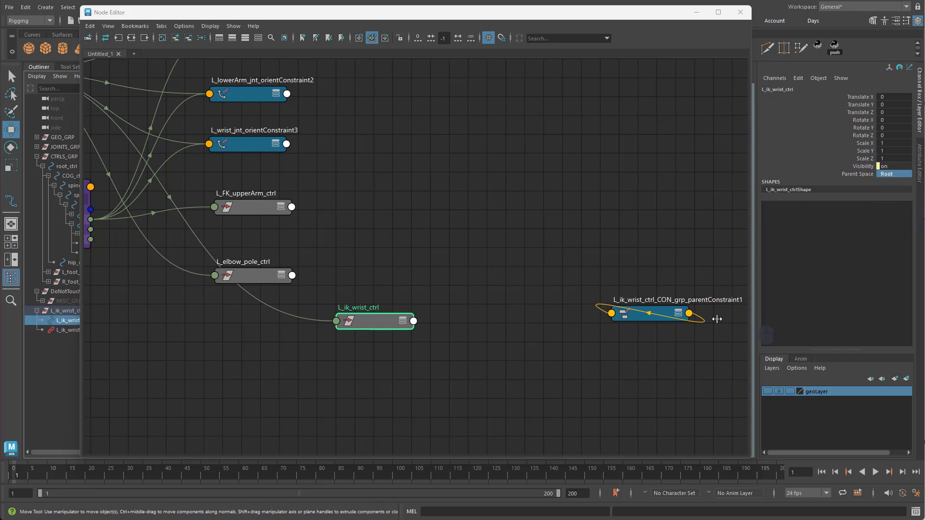
click(479, 328)
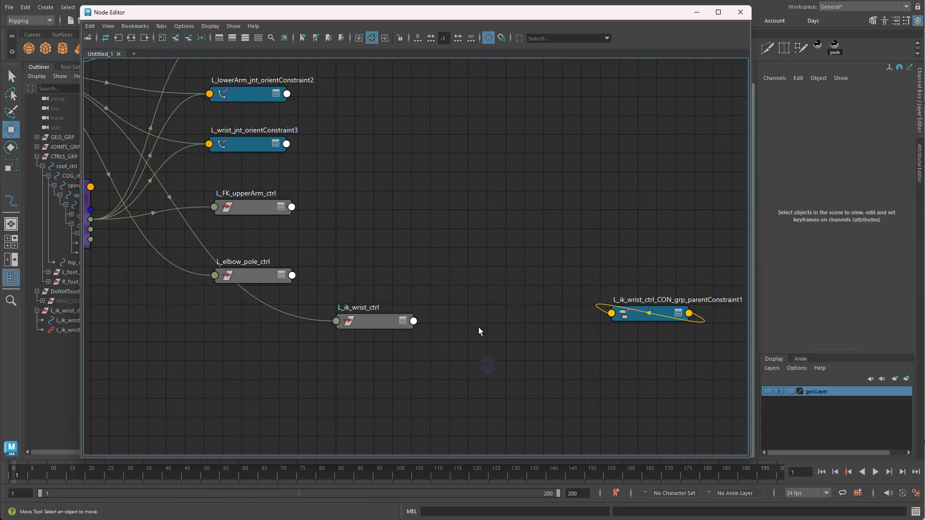
click(644, 319)
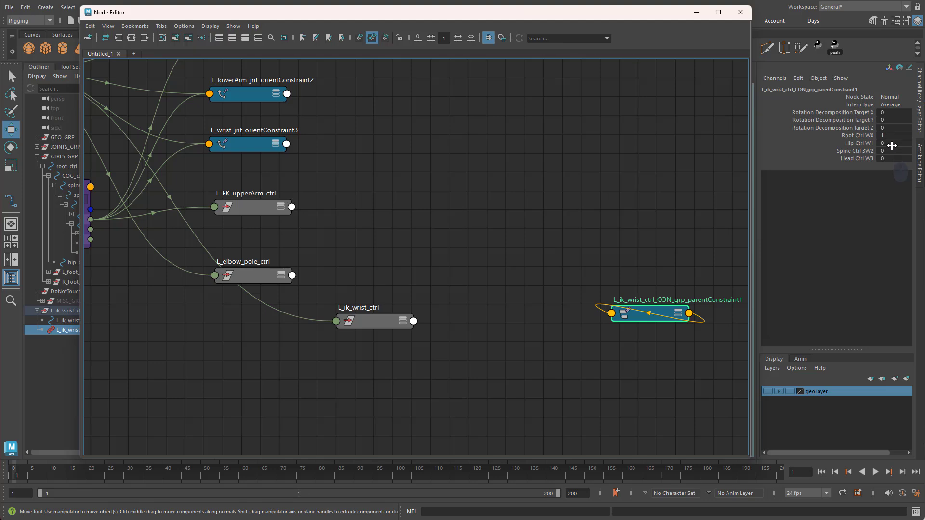
click(507, 371)
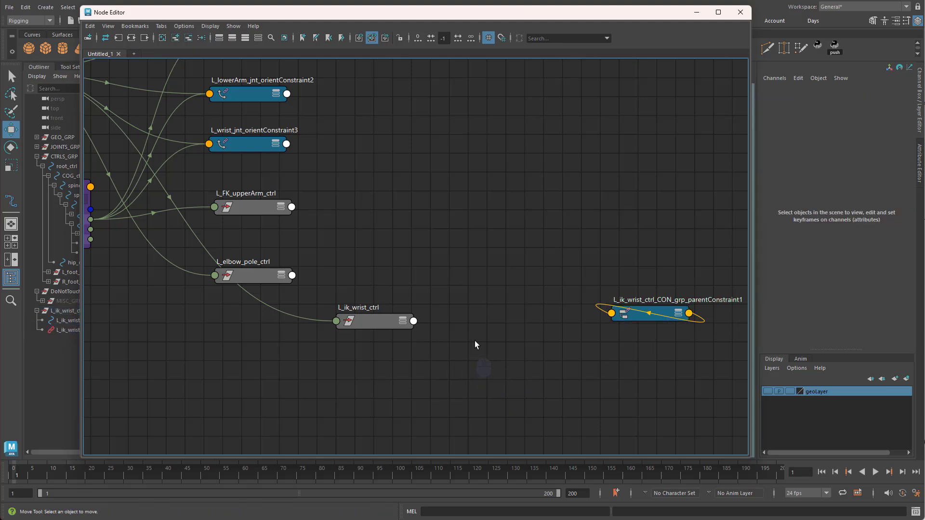
key(Tab)
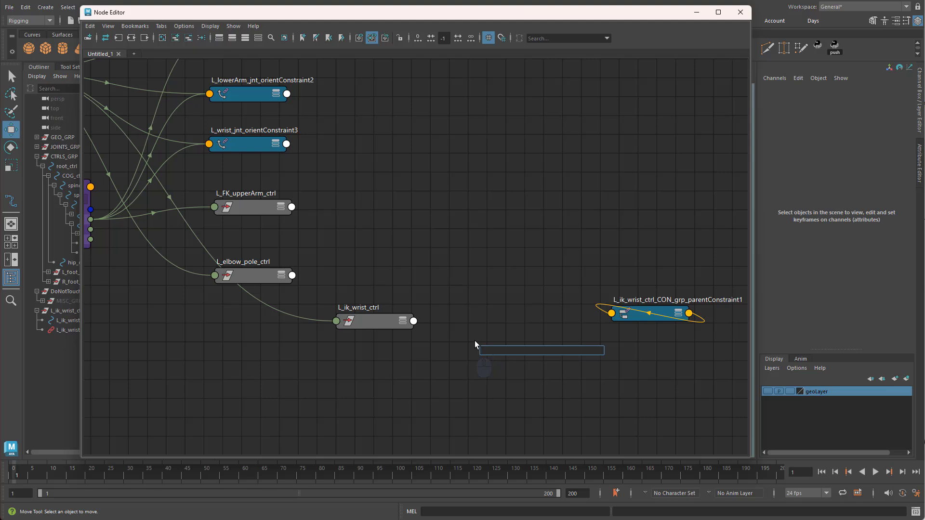
text(floa)
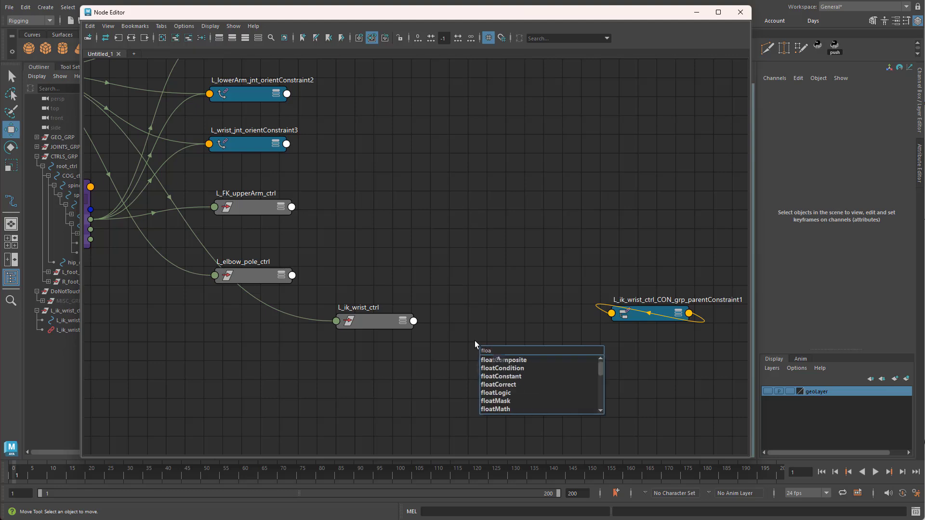
key(Down)
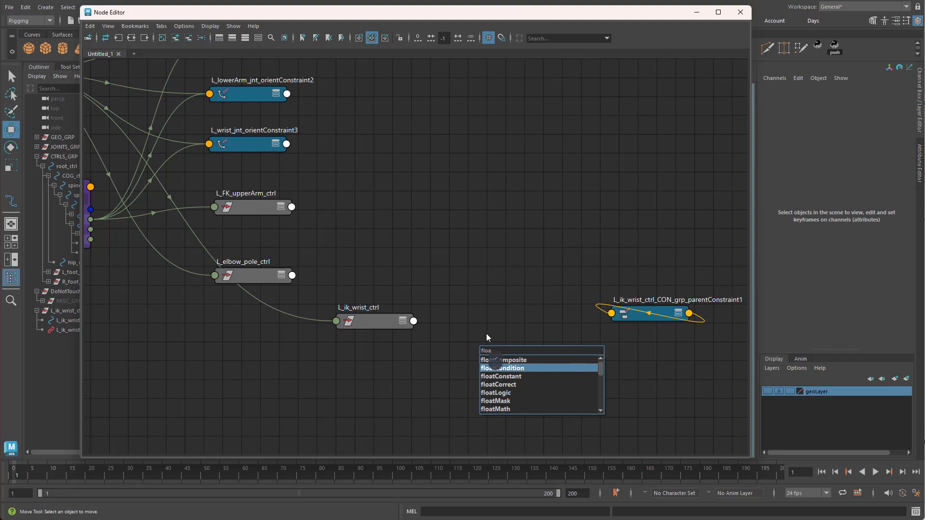
click(509, 371)
drag(509, 359, 505, 310)
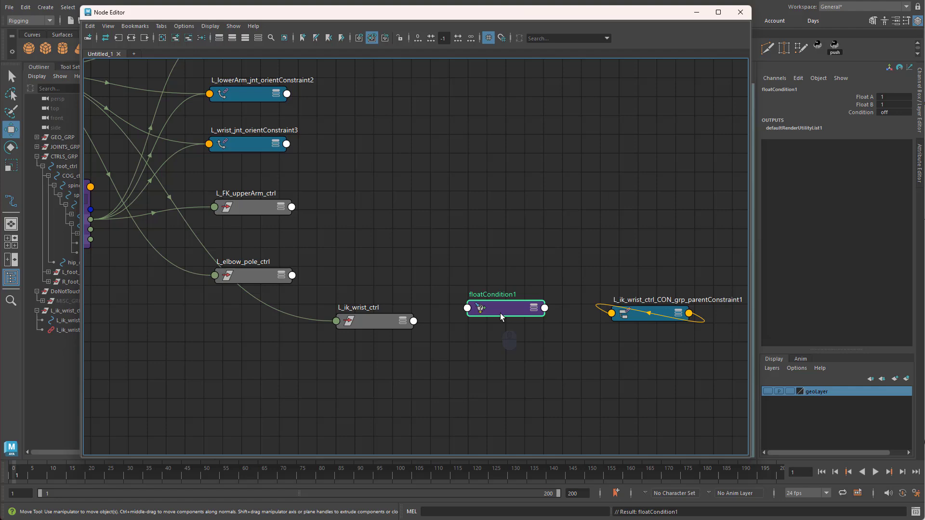
Show the Attribute Editor beside the Node Editor window and delete the floatCondition1 node from the graph.
click(919, 162)
drag(647, 18, 582, 24)
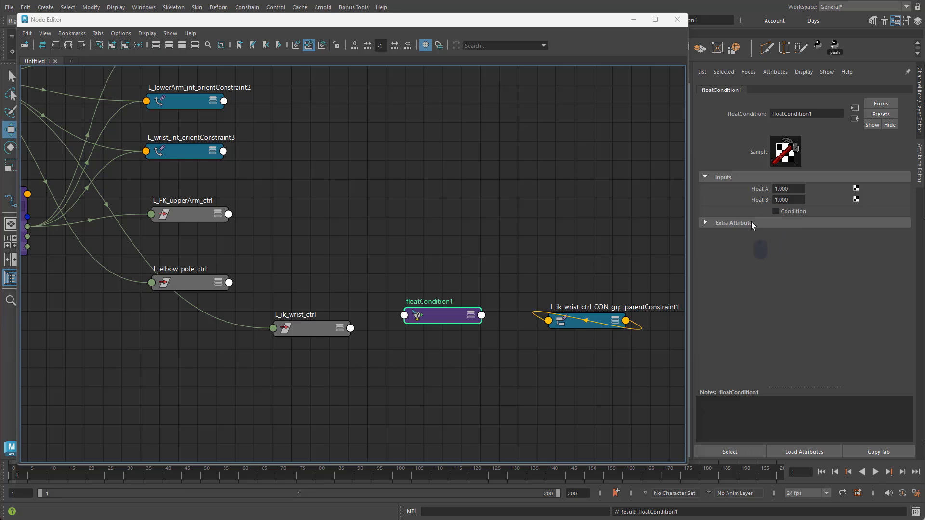
drag(412, 282, 464, 355)
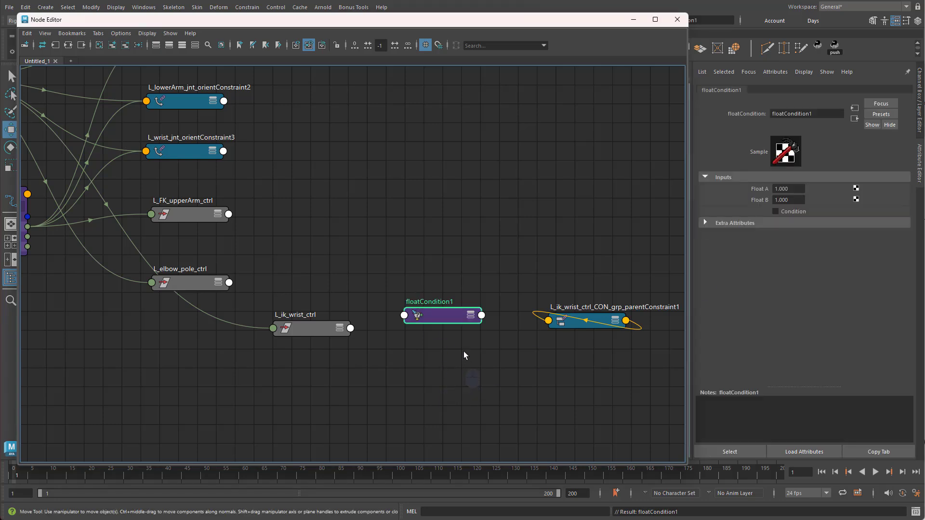
key(Delete)
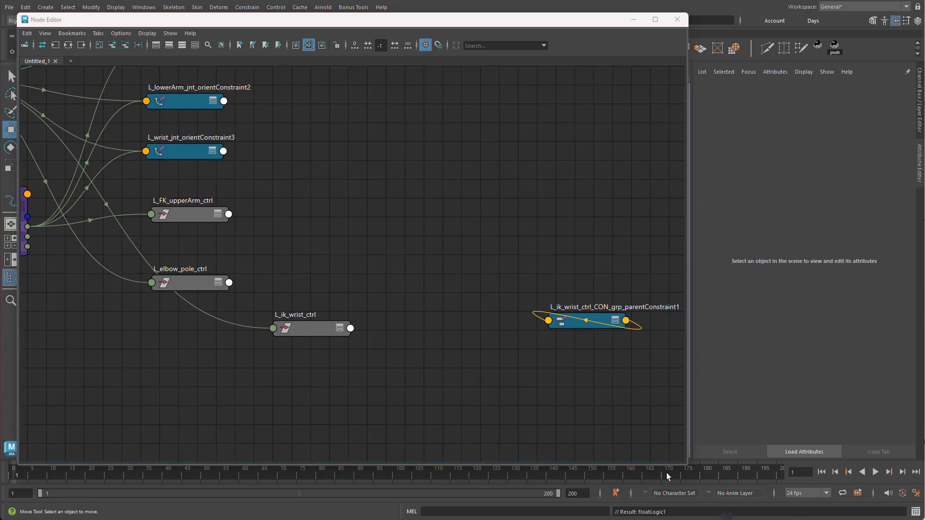
Add a floatLogic node and place it between L_ik_wrist_ctrl and the parent constraint node.
key(Tab)
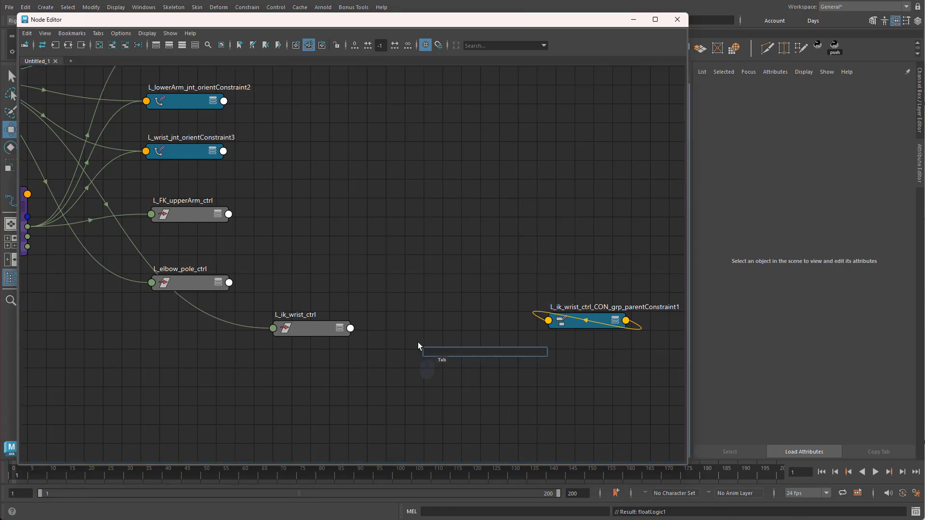
text(floa)
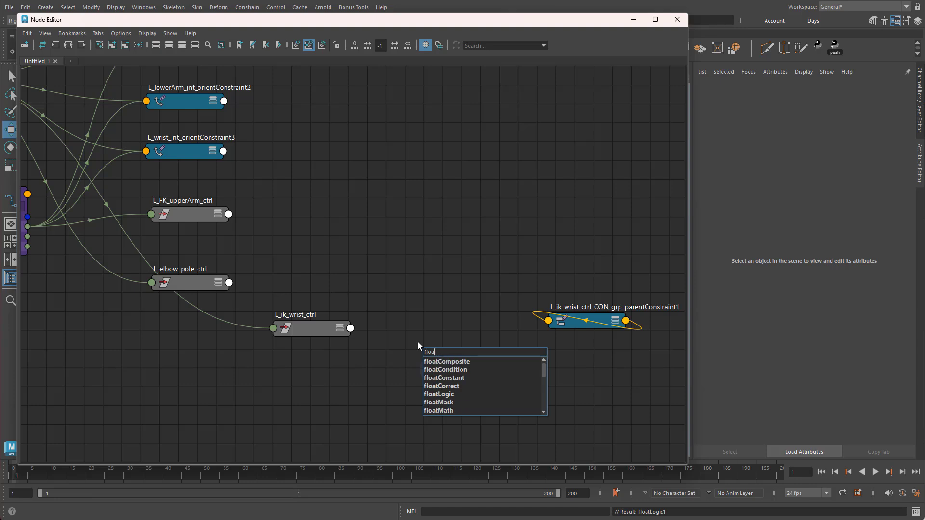
key(Down)
key(Down)
key(Down)
key(Down)
key(Down)
key(Return)
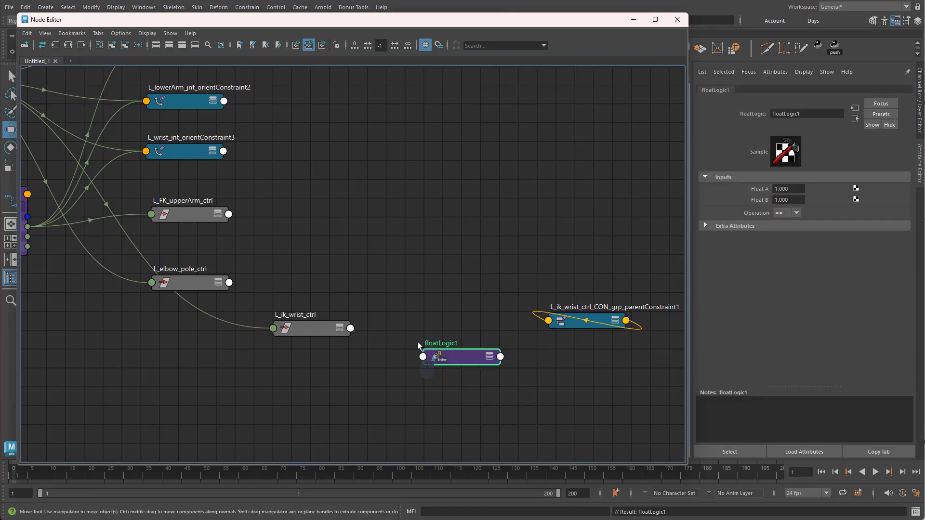
drag(460, 354, 443, 315)
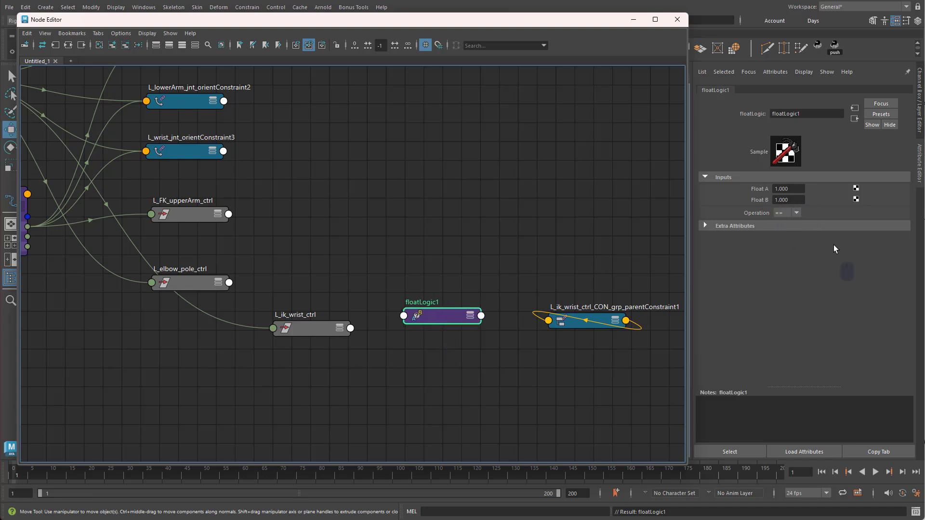
Examine the float logic node's Float B value and its available Operation options, leaving the operation at ==.
click(800, 201)
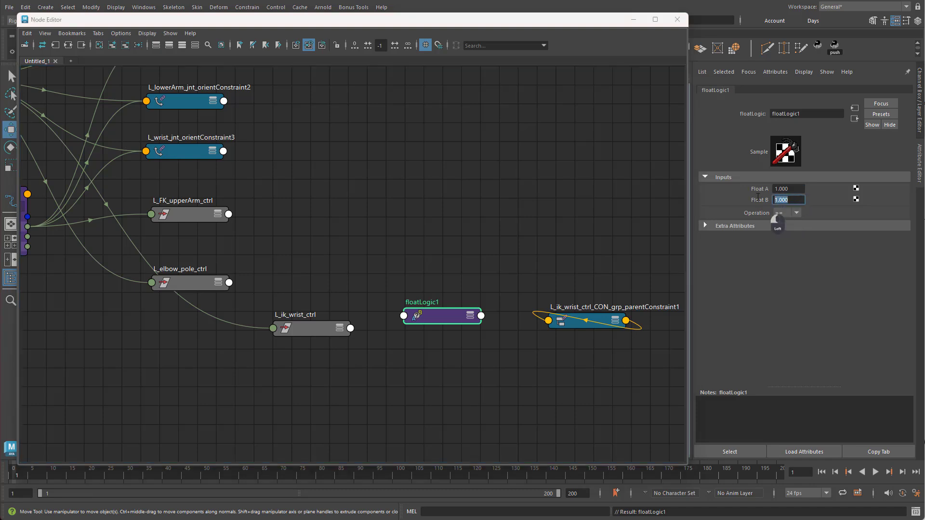
click(798, 215)
click(780, 223)
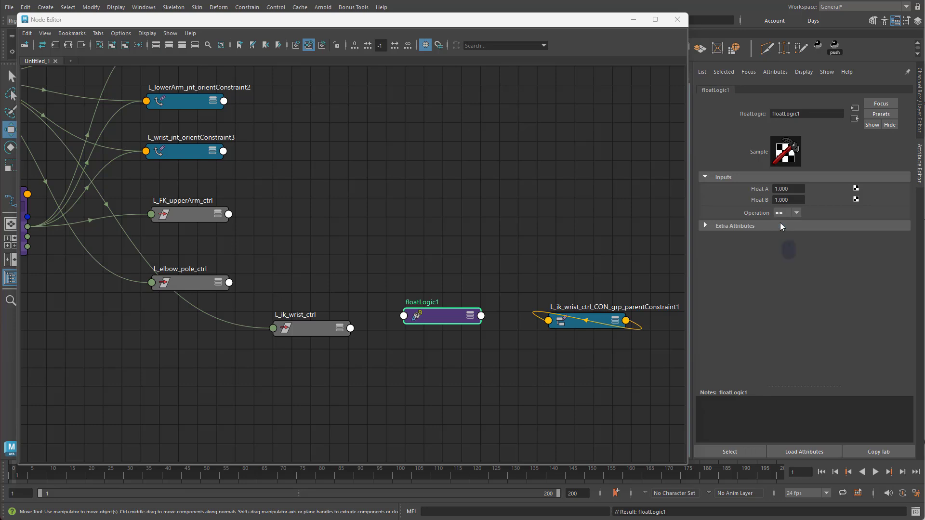
click(798, 214)
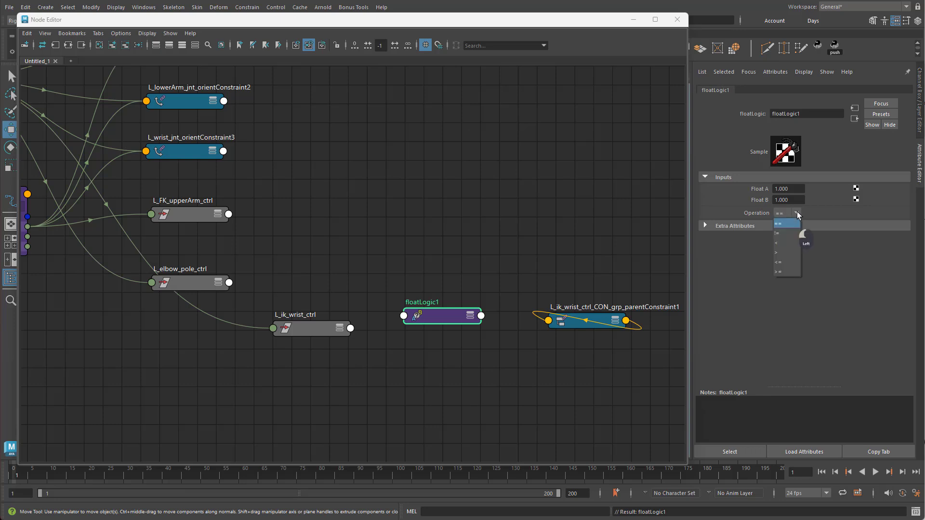
click(797, 212)
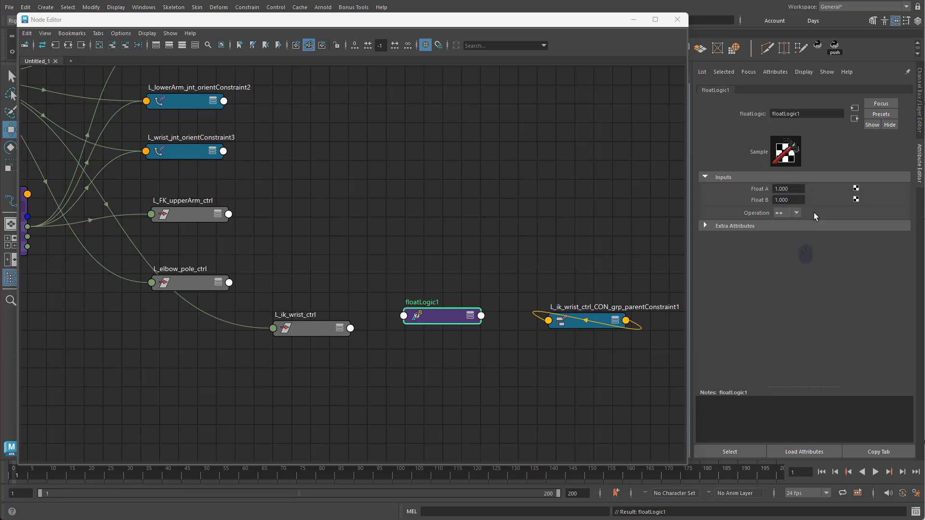
click(797, 213)
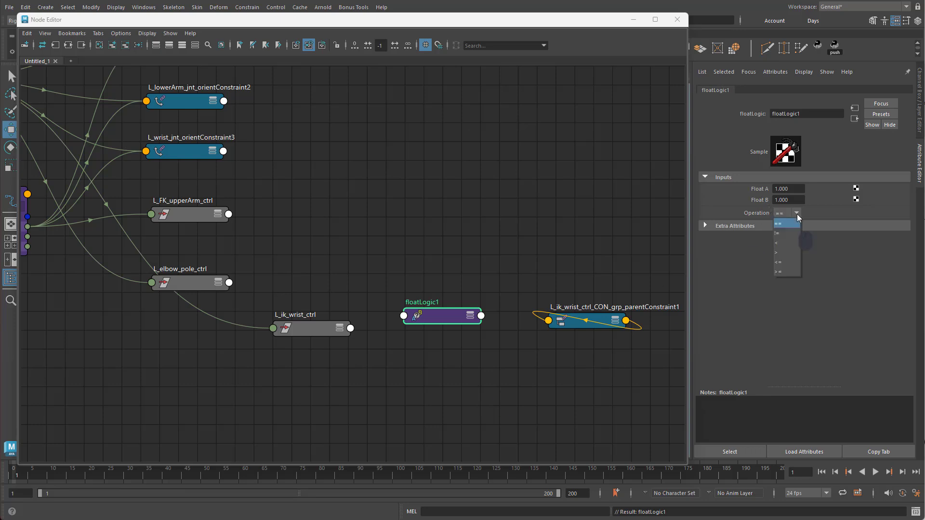
click(798, 214)
Line up the float logic node with L_ik_wrist_ctrl and connect the control's Parent Space output to Float A.
drag(445, 325, 442, 335)
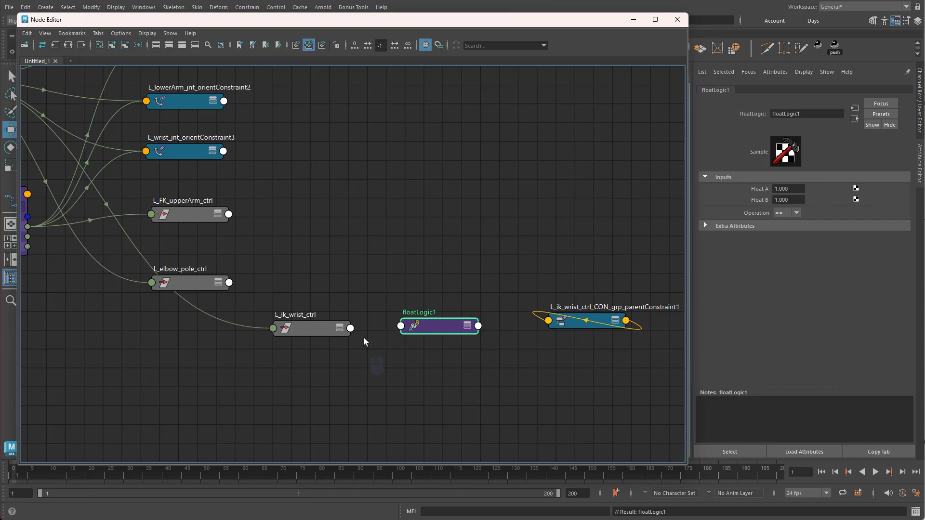
click(351, 329)
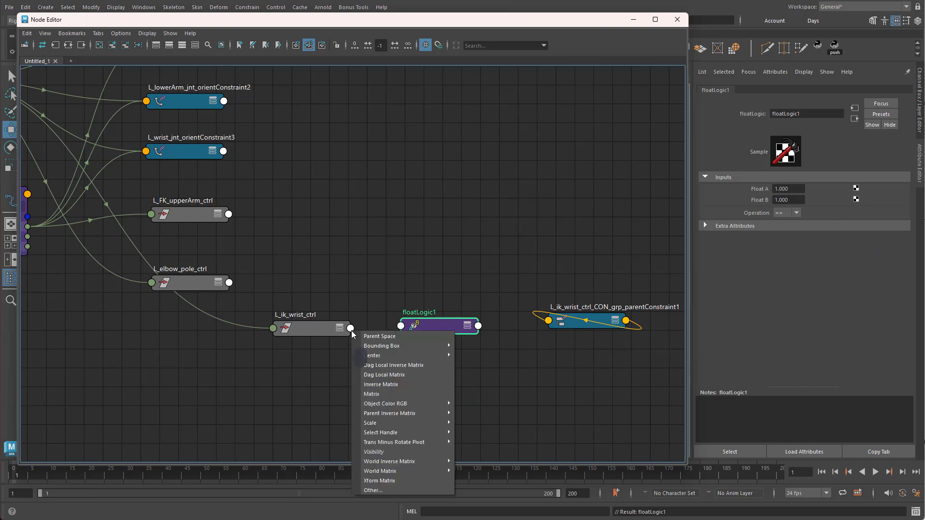
click(380, 337)
click(401, 326)
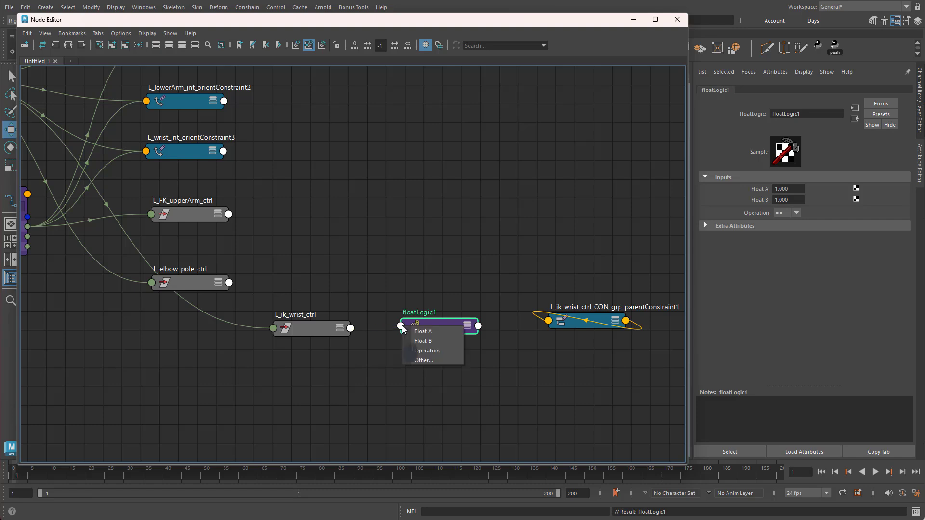
click(435, 333)
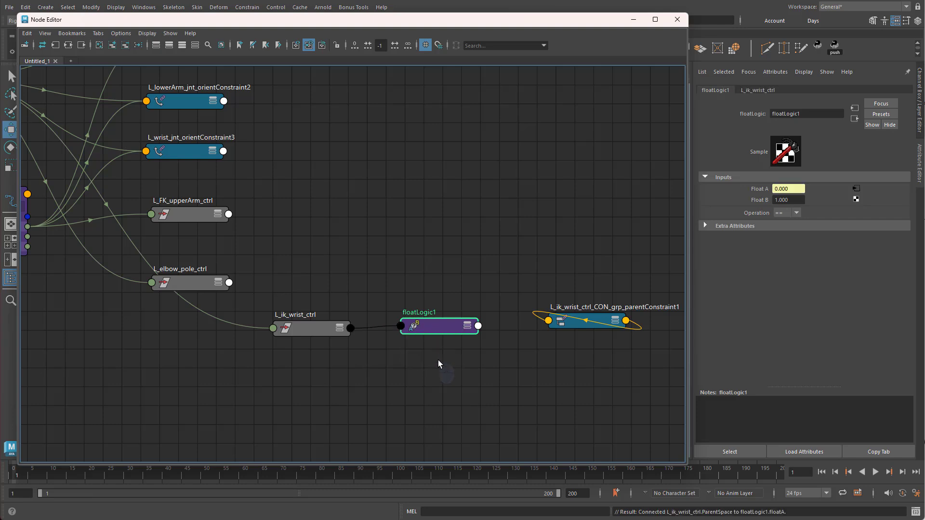
Connect the float logic node's Out Bool output to Root Ctrl W0 on the wrist's parent constraint.
click(790, 199)
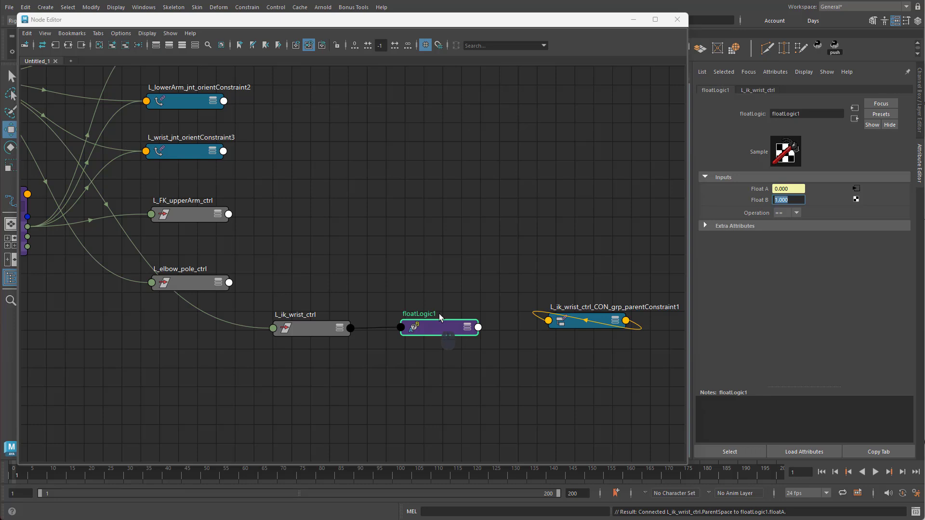
click(479, 328)
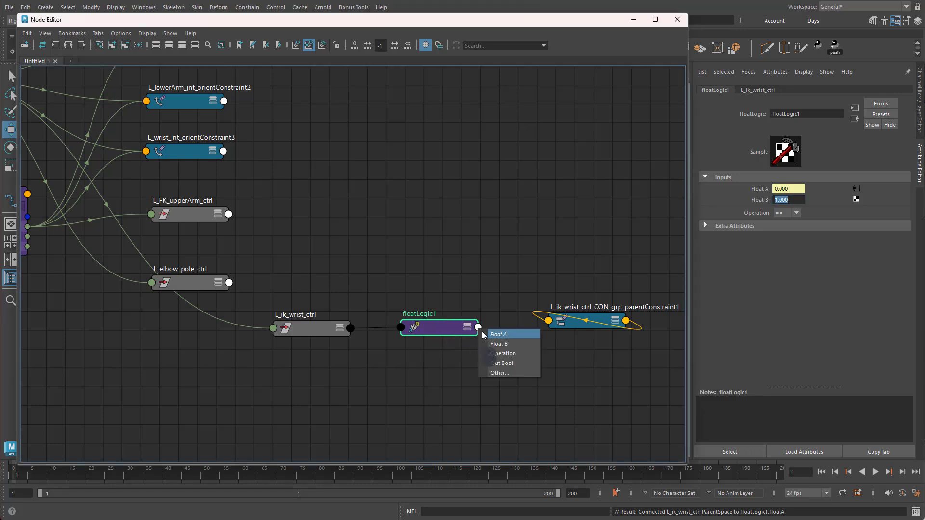
click(513, 364)
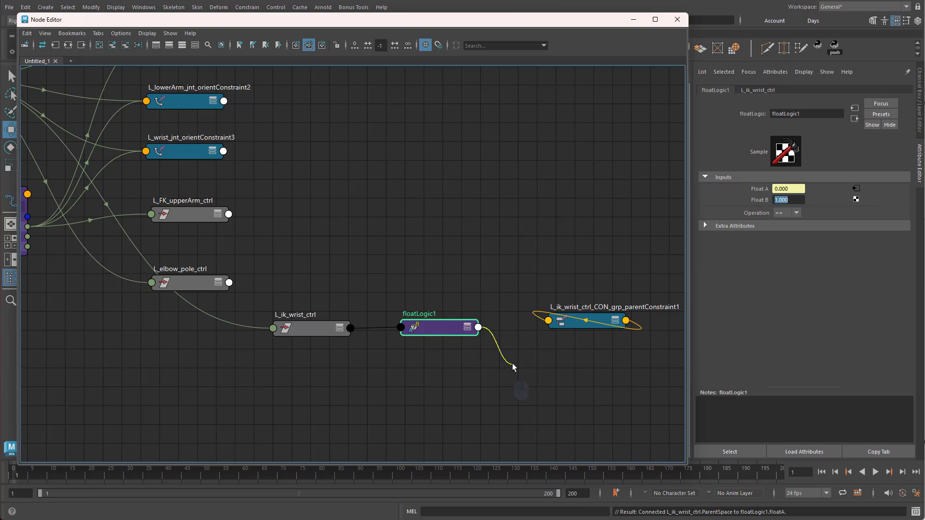
click(548, 321)
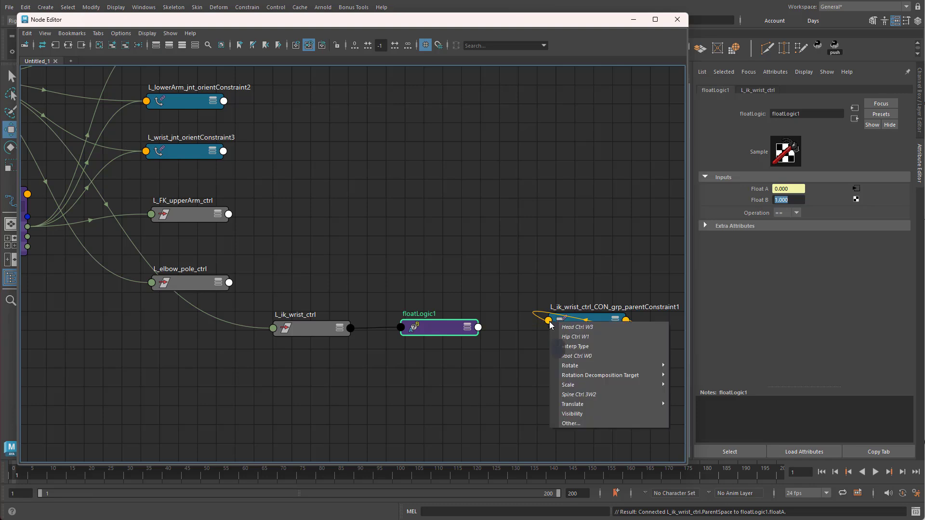
click(577, 357)
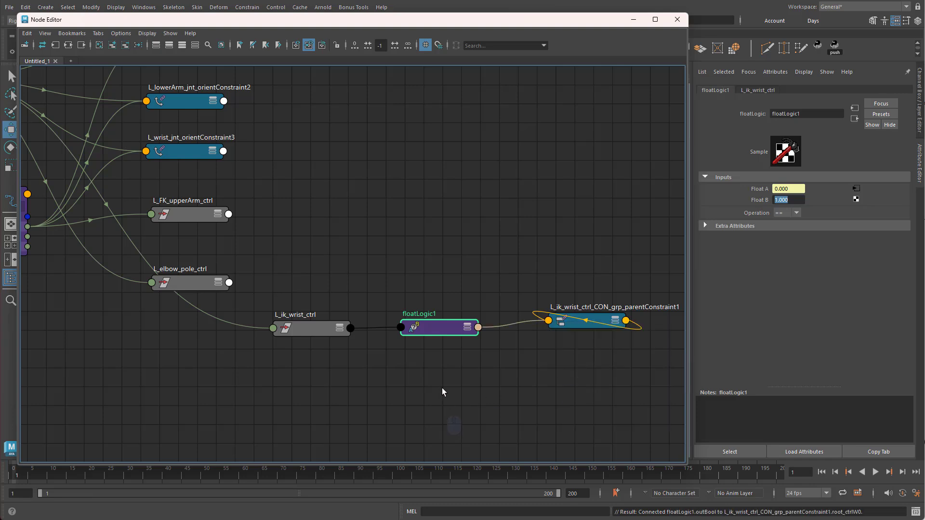
Rename the float logic node as equal_1.
double_click(428, 315)
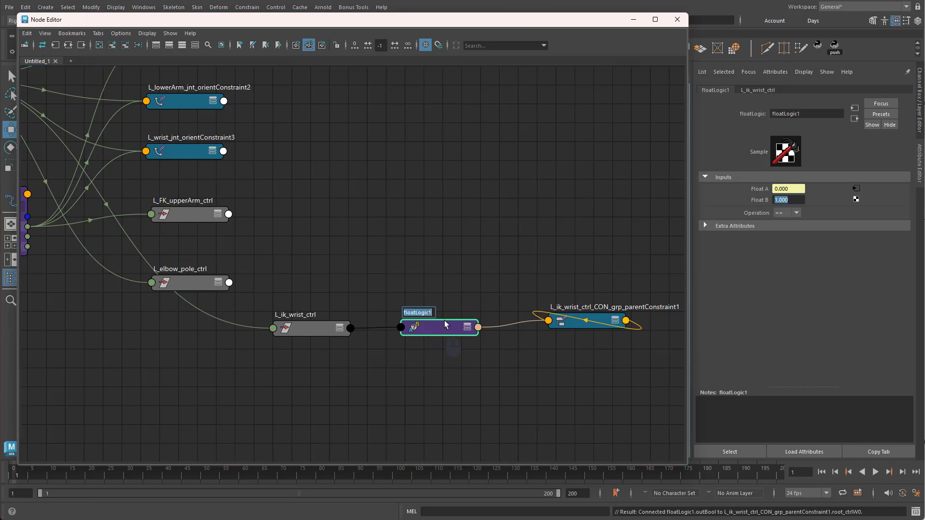
text(equal 1)
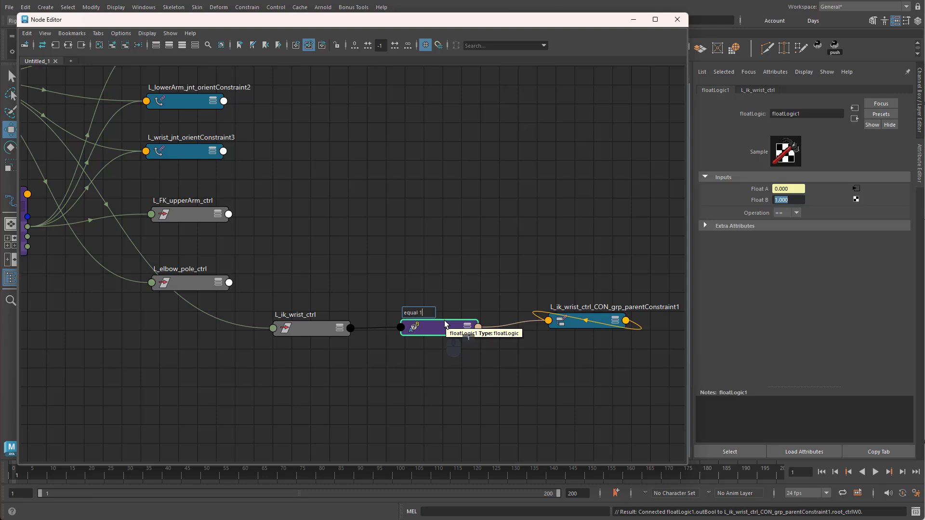
key(Return)
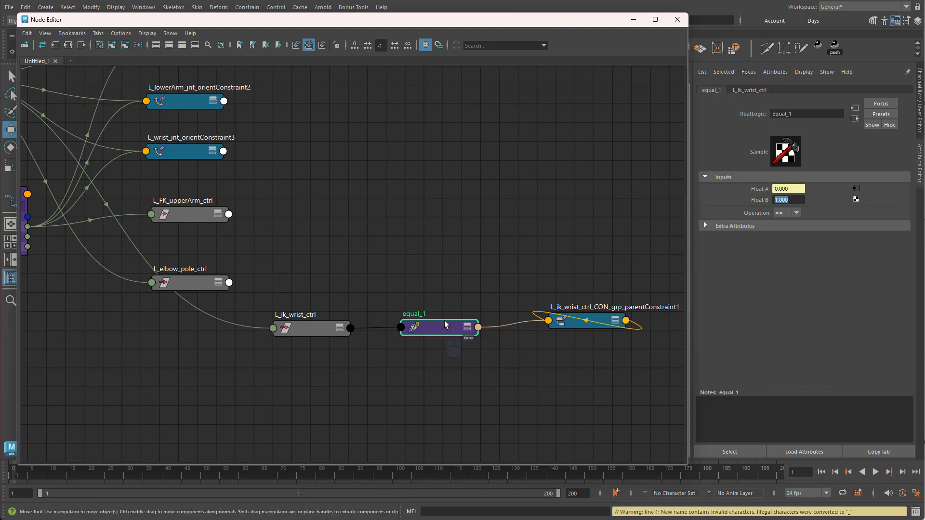
Duplicate the equal_1 node, place the copy directly below it, and set the copy's Float B to 2.
click(435, 338)
click(433, 336)
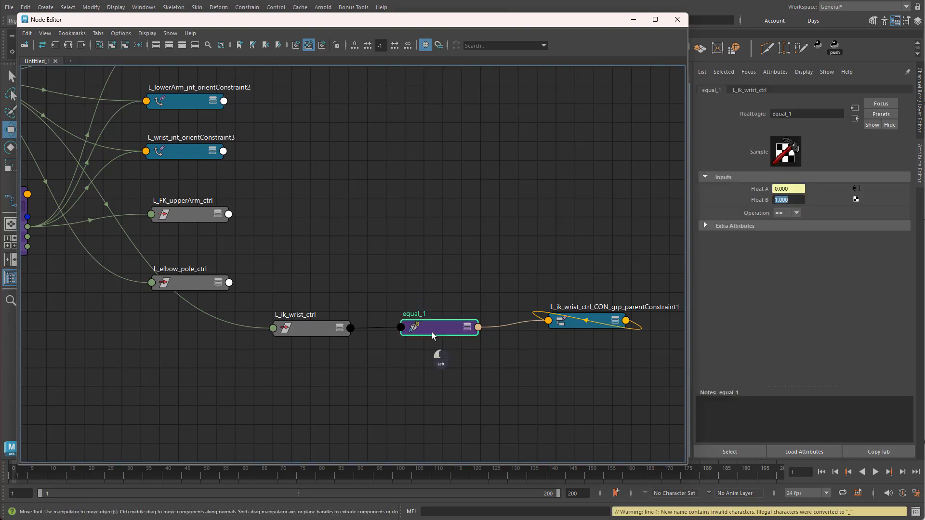
key(ctrl+d)
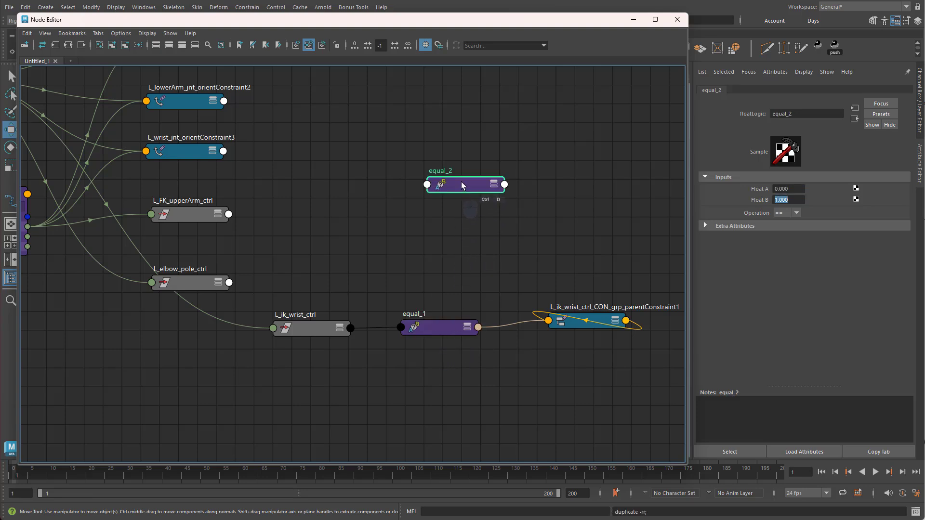
drag(463, 185, 438, 363)
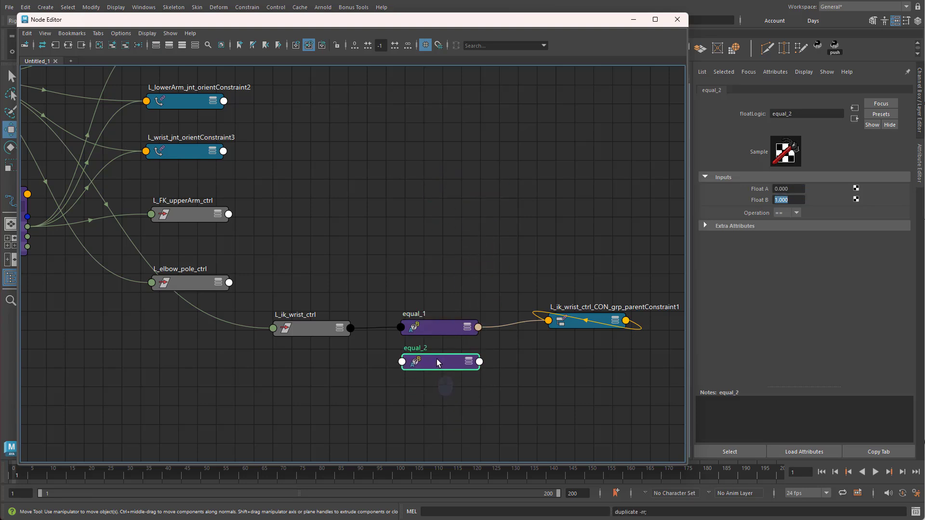
text(2)
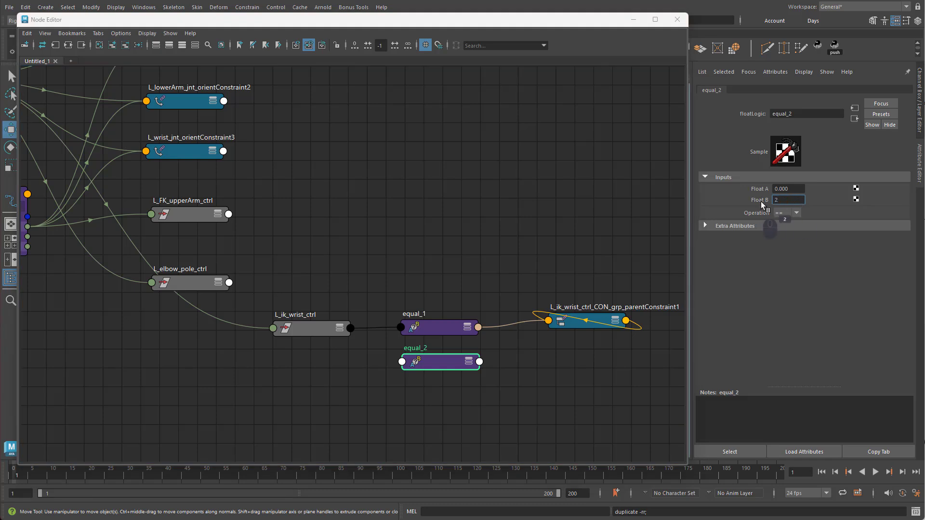
key(Return)
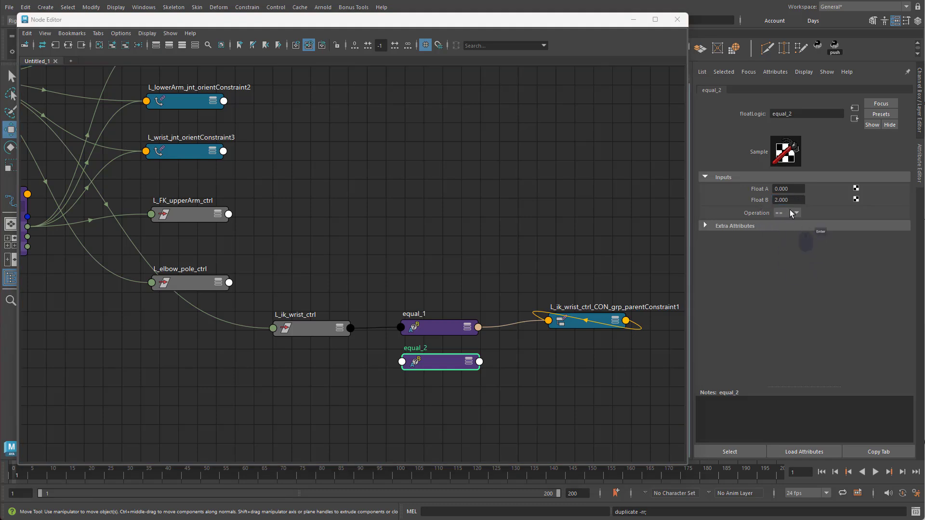
Expand L_ik_wrist_ctrl's attributes and connect its Parent Space output to Float A of equal_2.
click(350, 328)
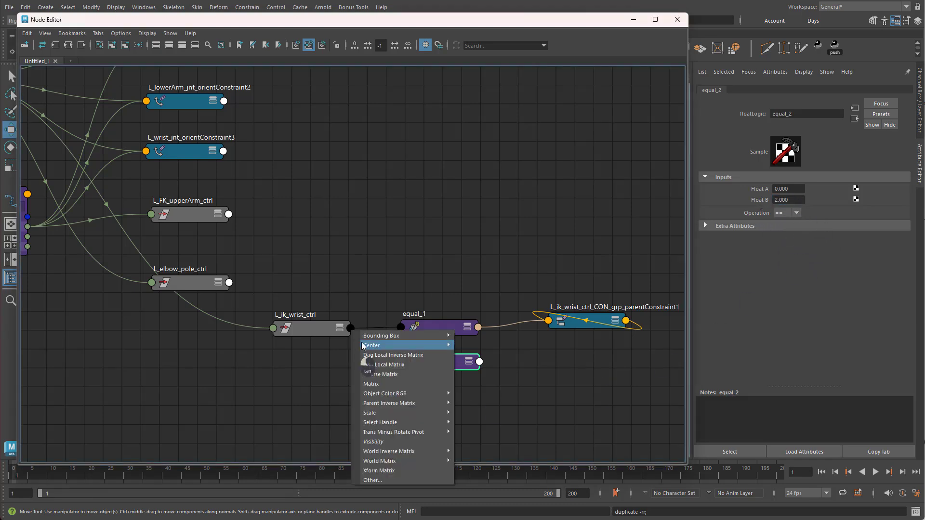
mouse_move(381, 345)
click(307, 362)
click(339, 328)
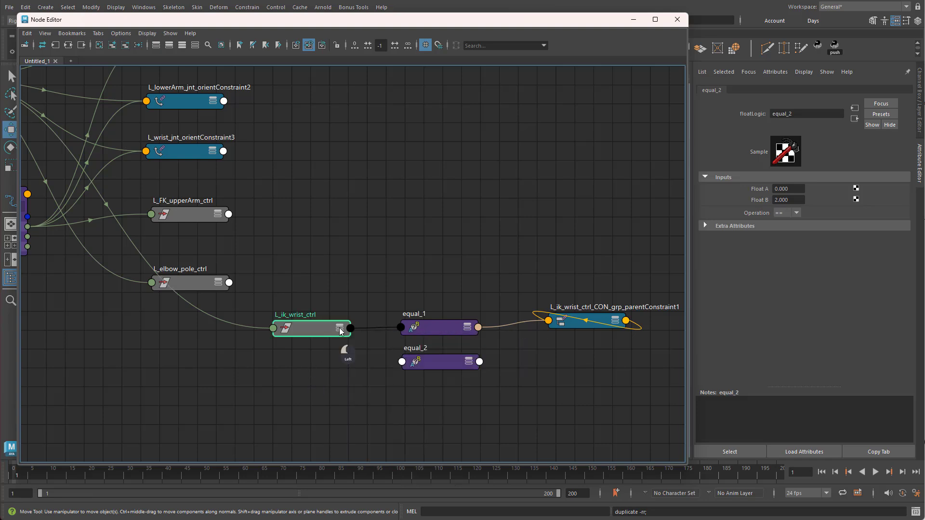
drag(352, 381, 402, 362)
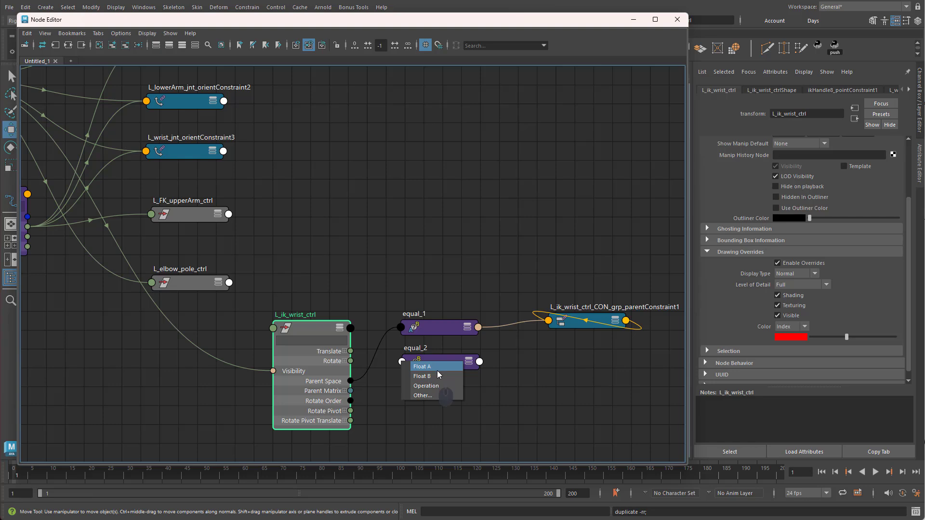
click(437, 368)
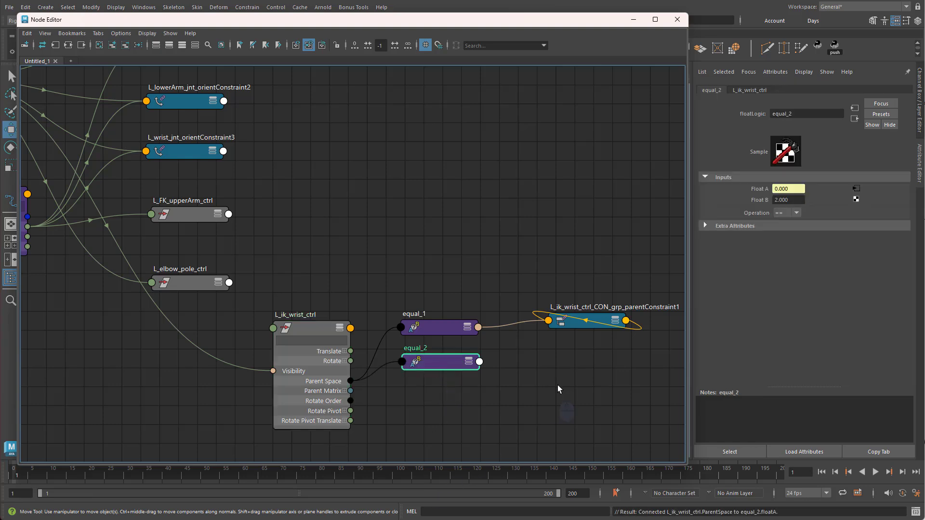
Connect the Out Bool output of equal_2 to Hip Ctrl W1 on the wrist's parent constraint.
click(480, 362)
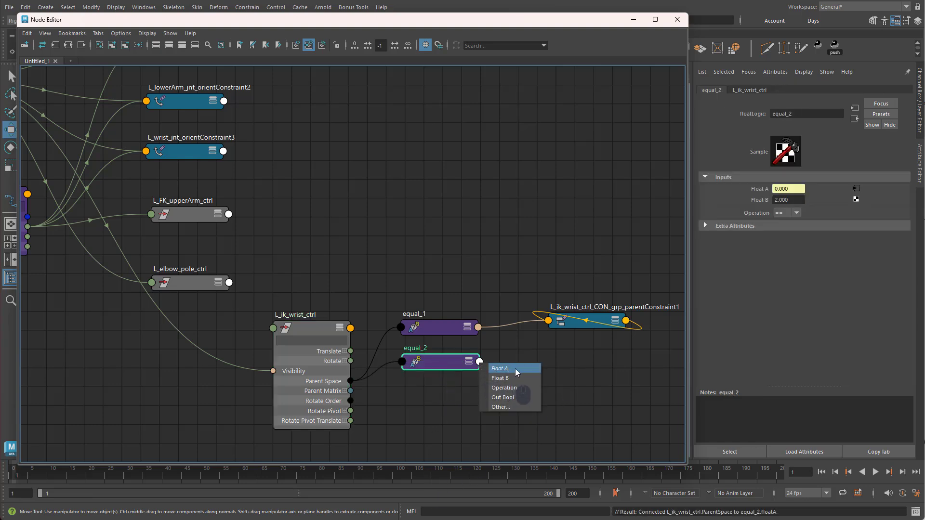
click(511, 399)
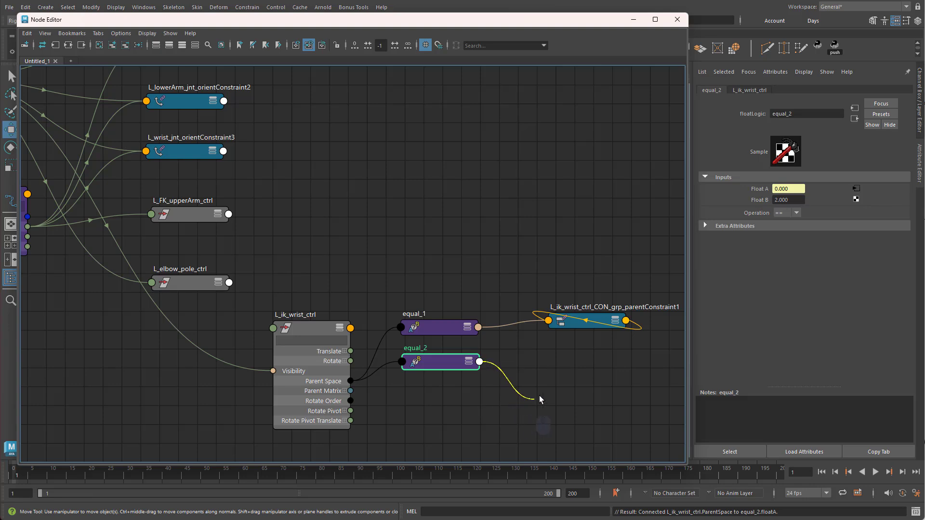
click(549, 322)
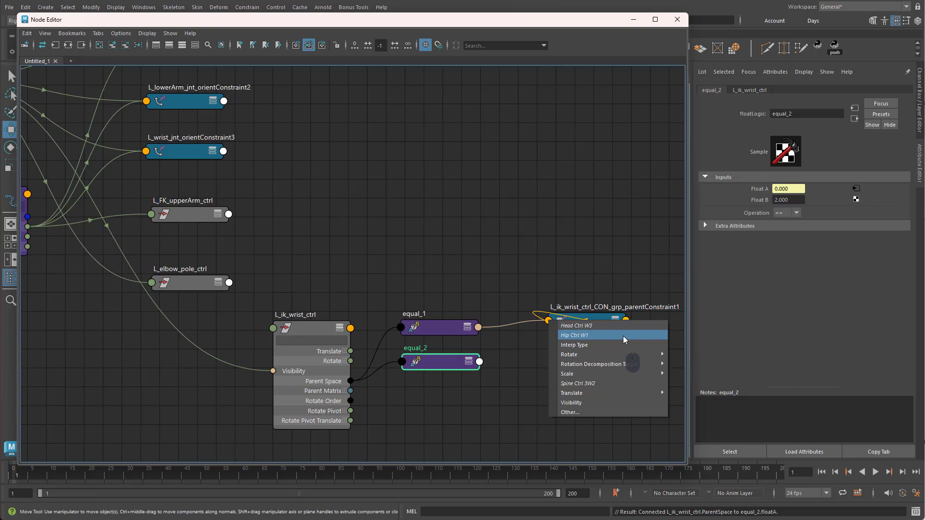
click(592, 336)
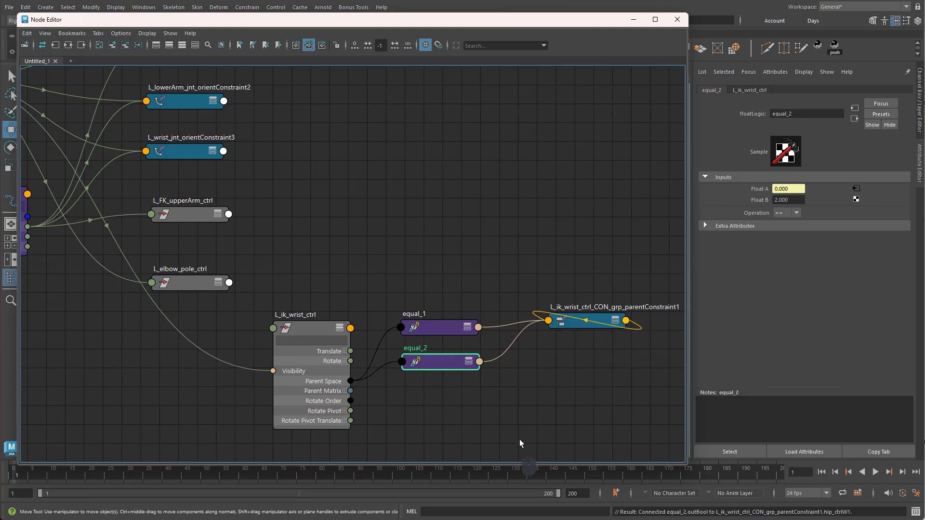
Duplicate the equal_2 node, place the copy directly below it, and set the copy's Float B to 3.
click(432, 362)
key(ctrl+d)
drag(463, 189, 441, 402)
click(787, 199)
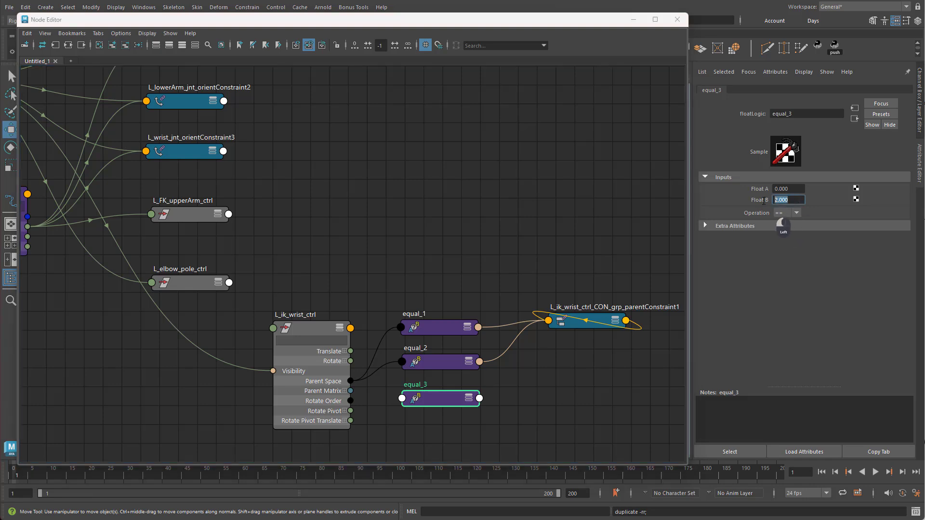
text(3)
key(Return)
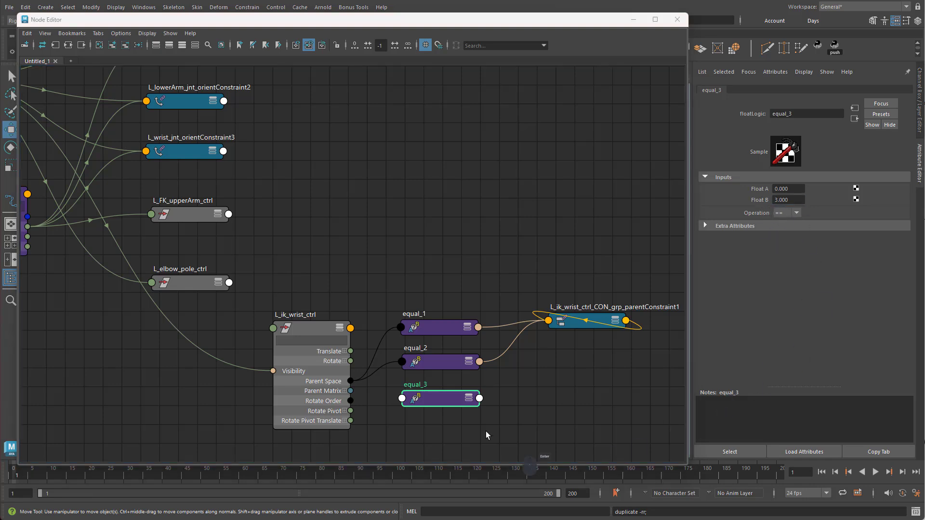
Connect L_ik_wrist_ctrl's Parent Space to Float A of equal_3, and equal_3's Out Bool to Head Ctrl W3 on the parent constraint.
drag(351, 381, 413, 402)
click(433, 406)
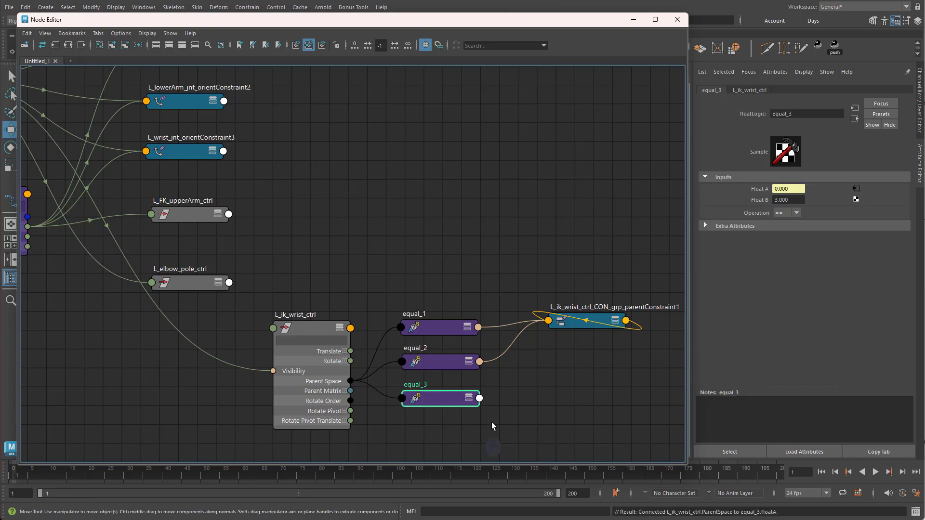
click(481, 399)
click(526, 435)
click(549, 322)
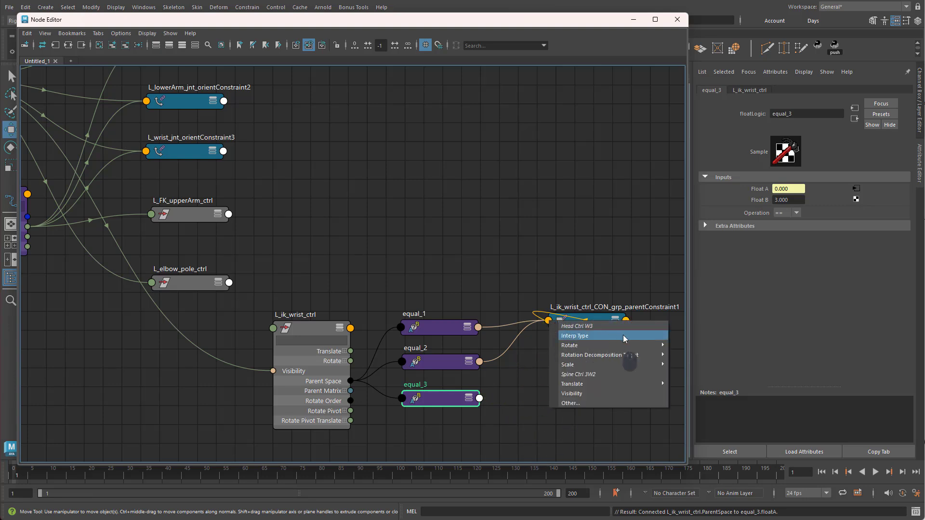
click(590, 327)
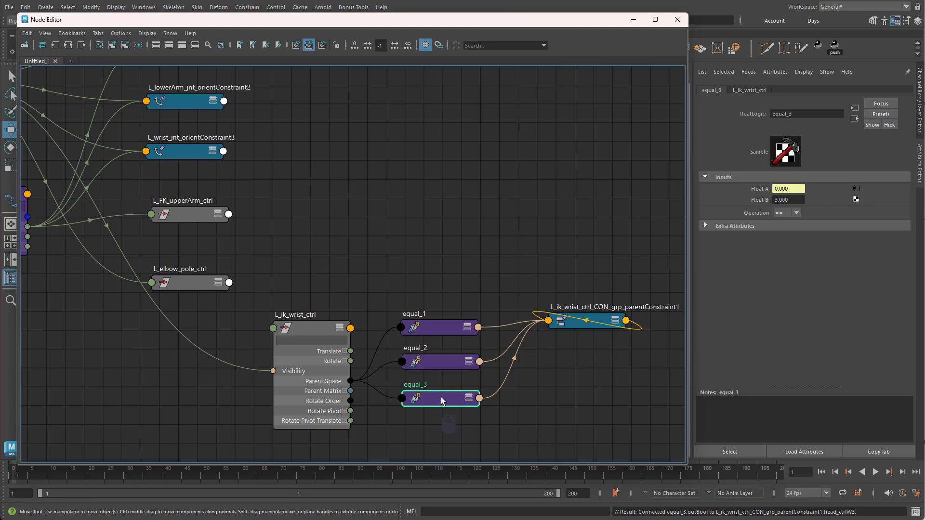
Duplicate the equal_3 node, place the copy directly below it, and open equal_1's Float B value.
key(ctrl+d)
drag(466, 190, 441, 435)
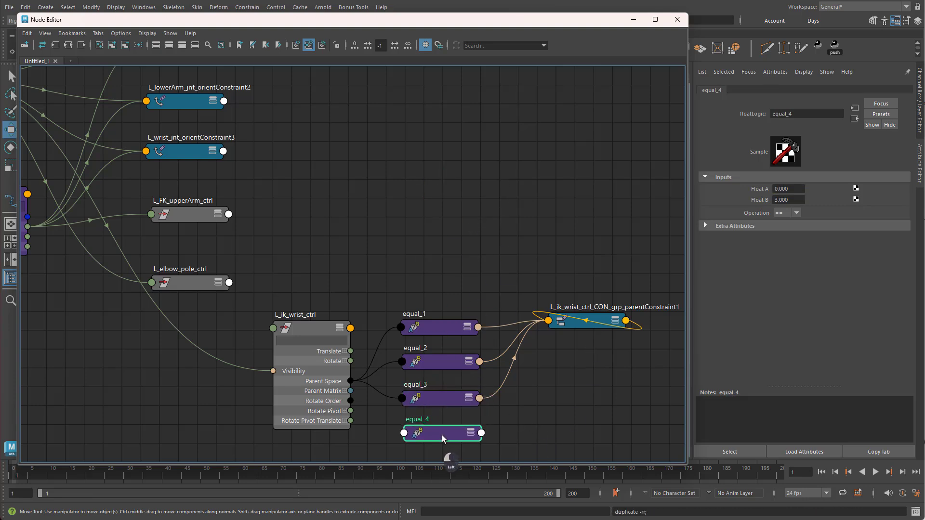
click(453, 331)
click(788, 200)
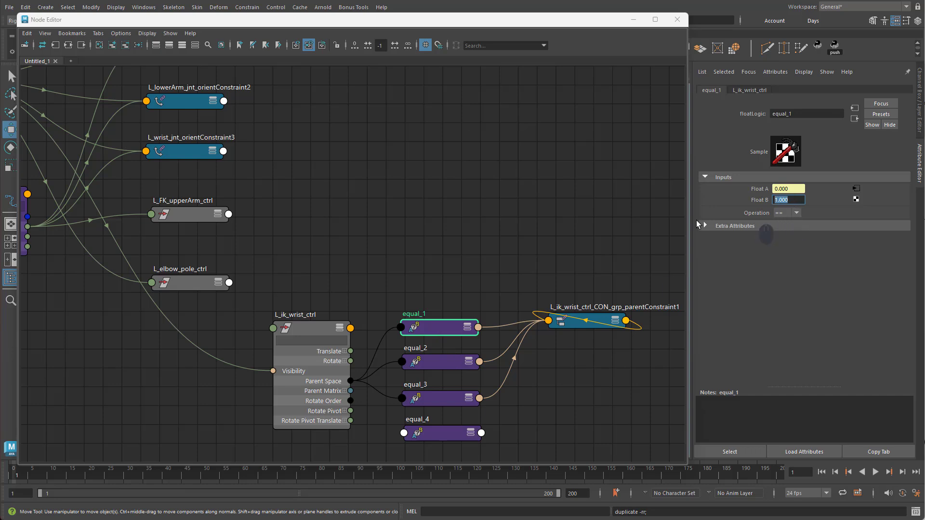
Rename the upper two float logic nodes, equal_1 and equal_2, as equal_0 and equal_1.
double_click(422, 314)
key(End)
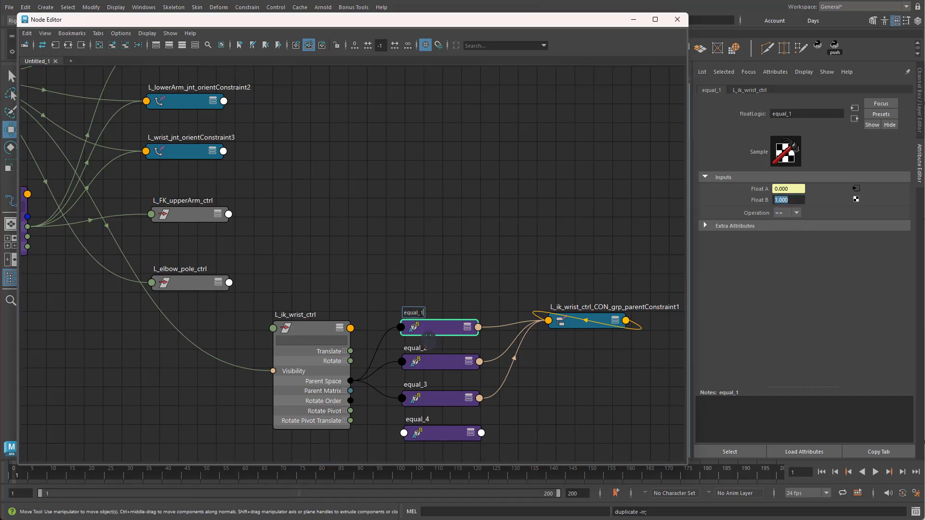
text(0)
click(438, 336)
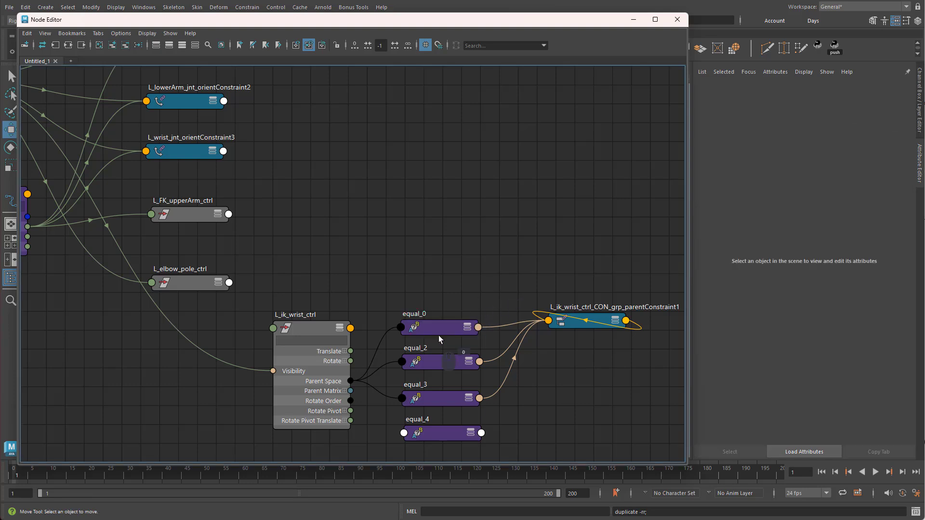
double_click(422, 350)
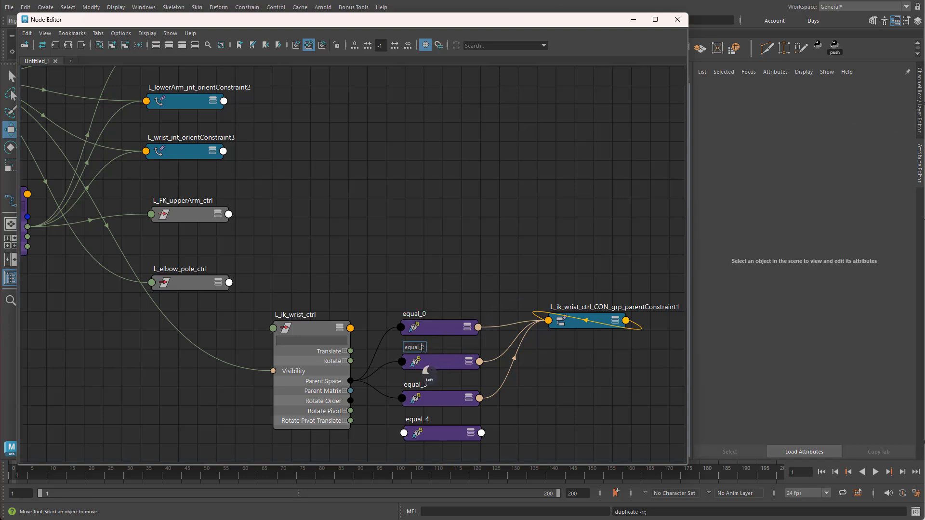
drag(422, 348, 429, 348)
text(1)
click(469, 279)
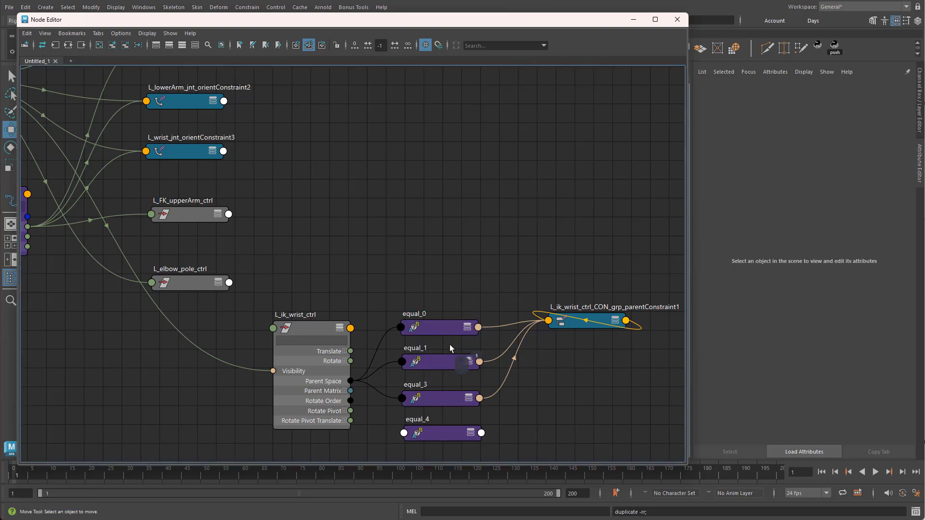
Rename the lower two float logic nodes, equal_3 and equal_4, as equal_2 and equal_3.
double_click(420, 384)
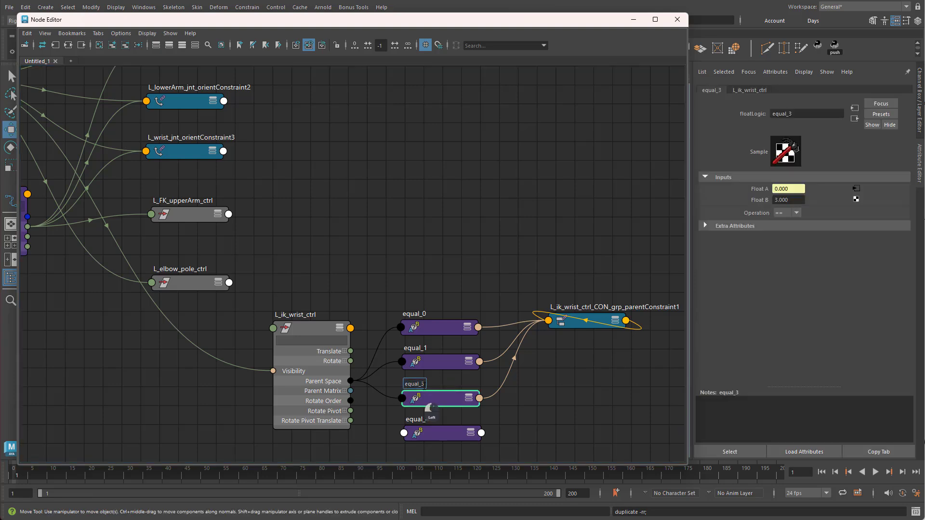
text(2)
click(494, 268)
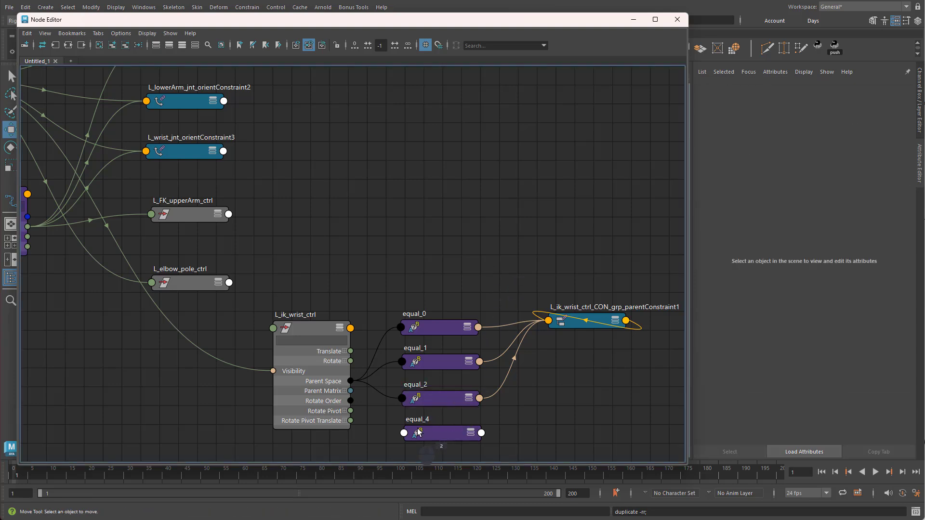
double_click(417, 419)
drag(427, 418, 423, 419)
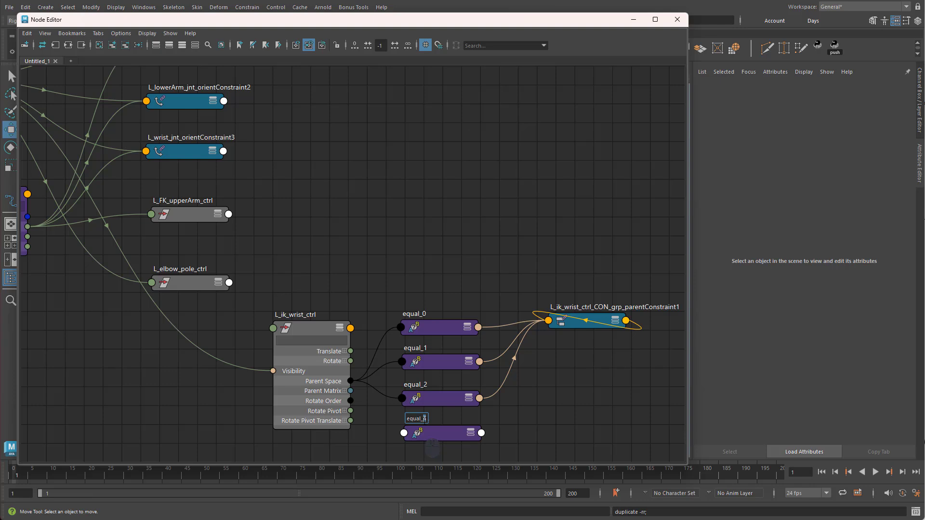
click(506, 300)
Set Float B to 0 on the equal_0 node and to 1 on the equal_1 node.
click(448, 334)
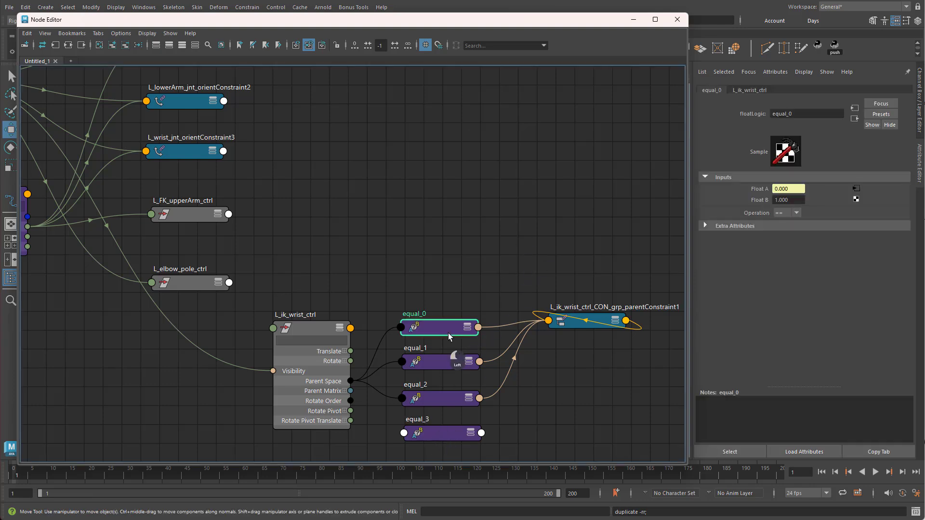
click(789, 200)
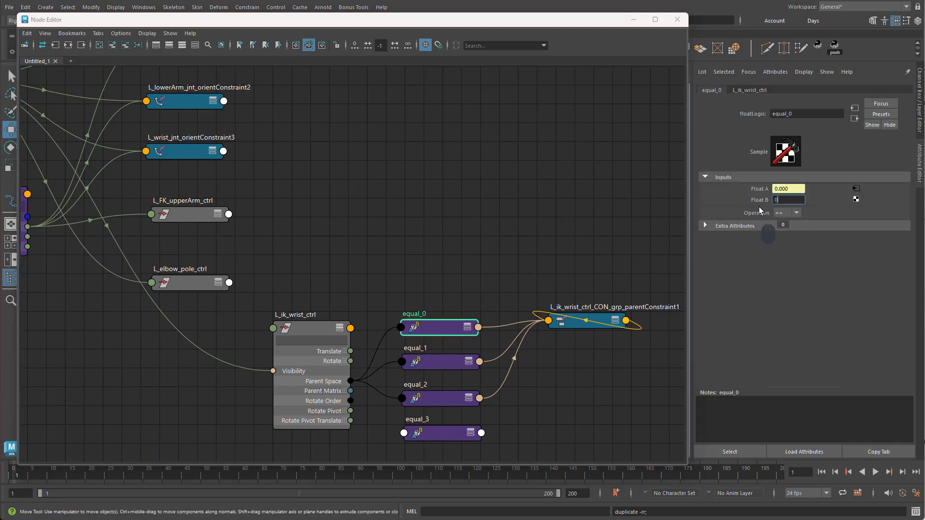
text(0)
key(Return)
click(438, 362)
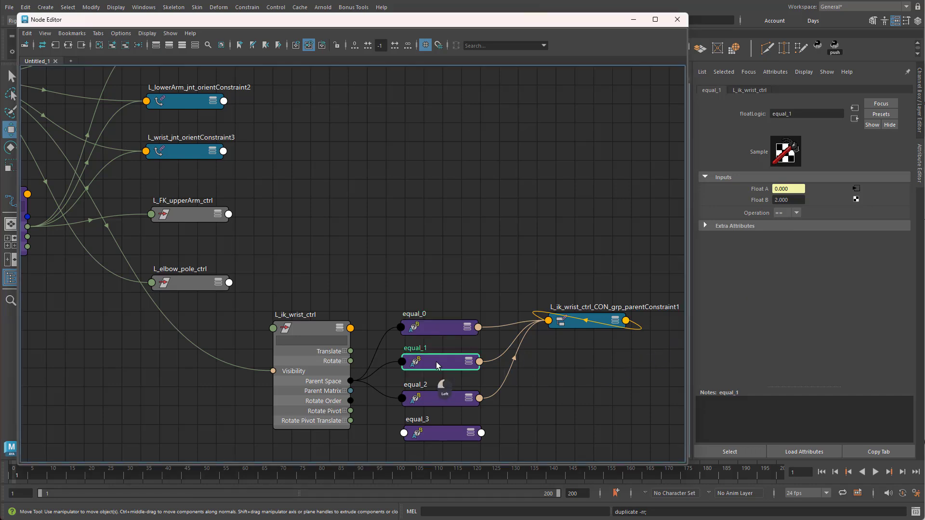
click(793, 200)
text(1)
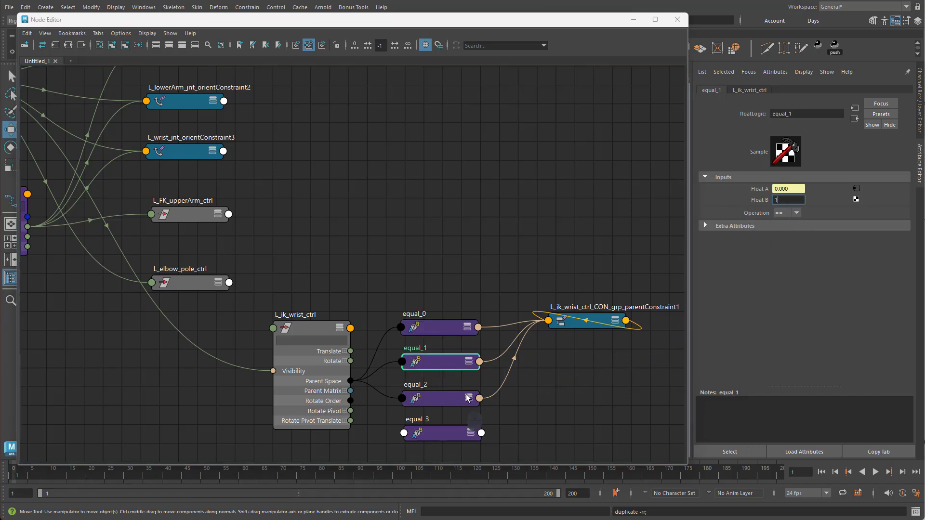
key(Return)
Set Float B to 2 on the equal_2 node and to 3 on the equal_3 node.
click(436, 398)
click(789, 200)
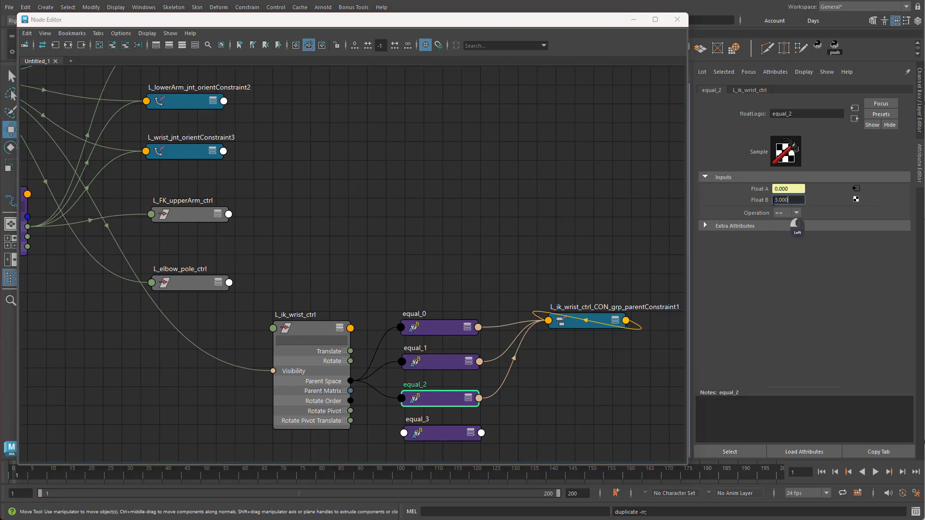
text(2)
key(Return)
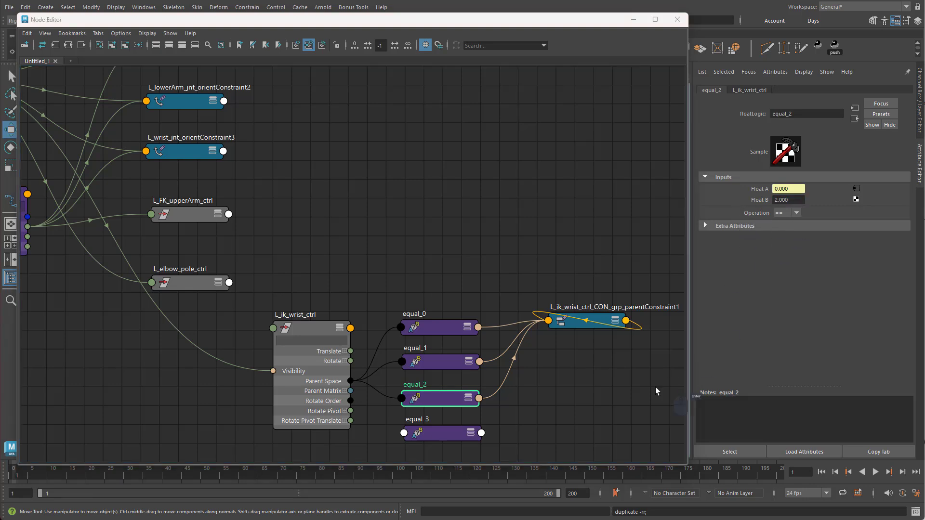
click(447, 434)
click(788, 200)
text(3)
key(Return)
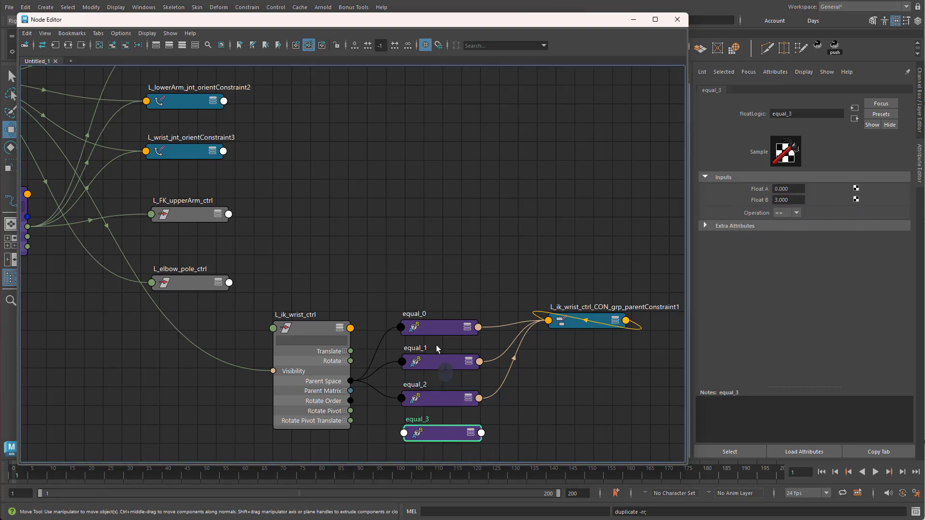
Connect L_ik_wrist_ctrl's Parent Space output to Float A of the bottom float logic node, equal_3.
drag(351, 381, 404, 434)
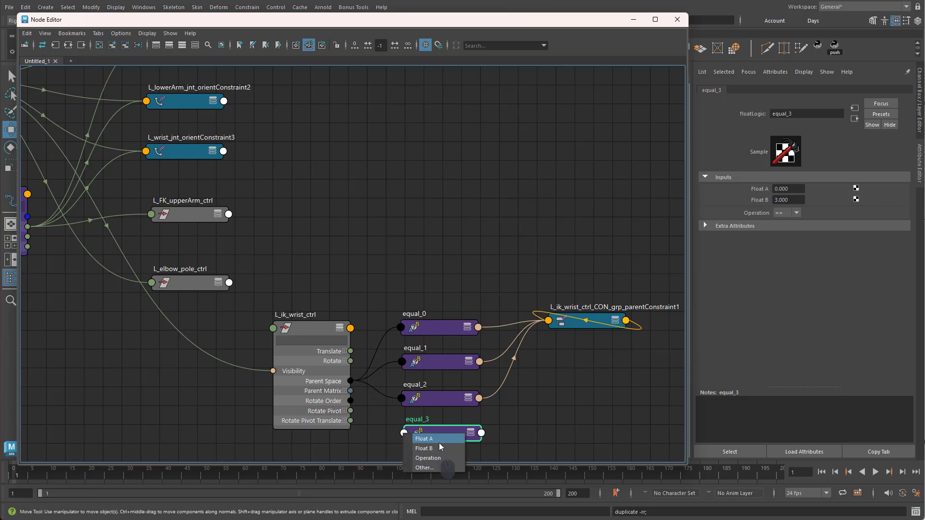
click(438, 442)
Try to connect the Out Bool output of equal_3 to Spine Ctrl 3W2 on the wrist's parent constraint.
click(482, 434)
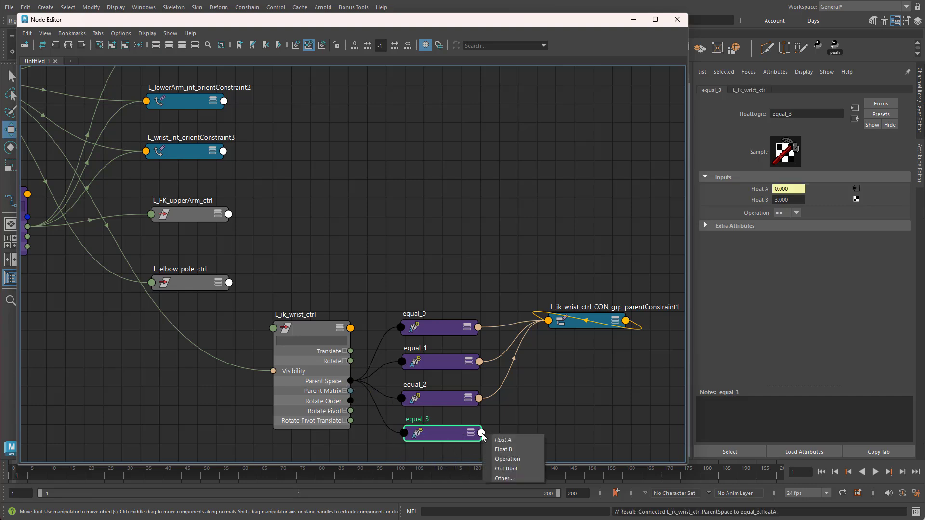
click(516, 470)
click(550, 321)
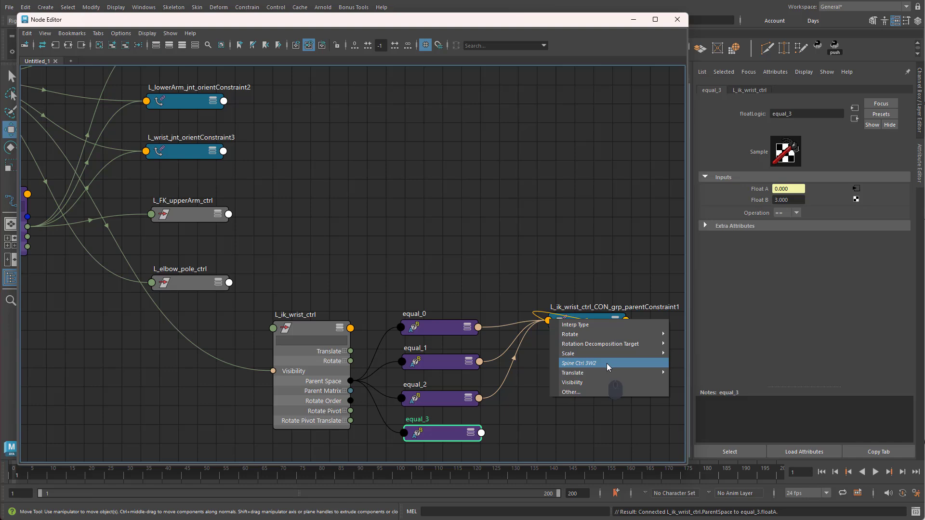
click(605, 366)
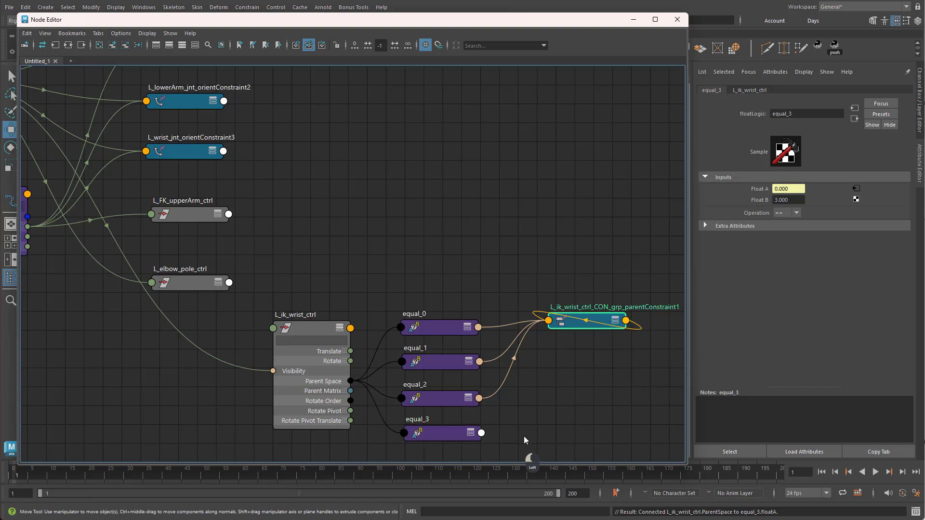
click(524, 436)
Connect the Out Bool output of equal_3 to Head Ctrl W3 on the left IK wrist's parent constraint.
click(615, 322)
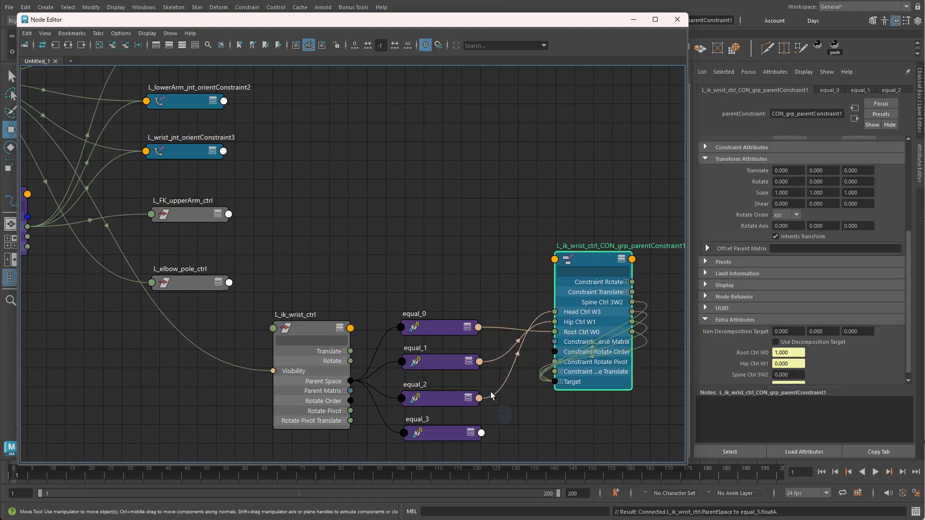
click(477, 400)
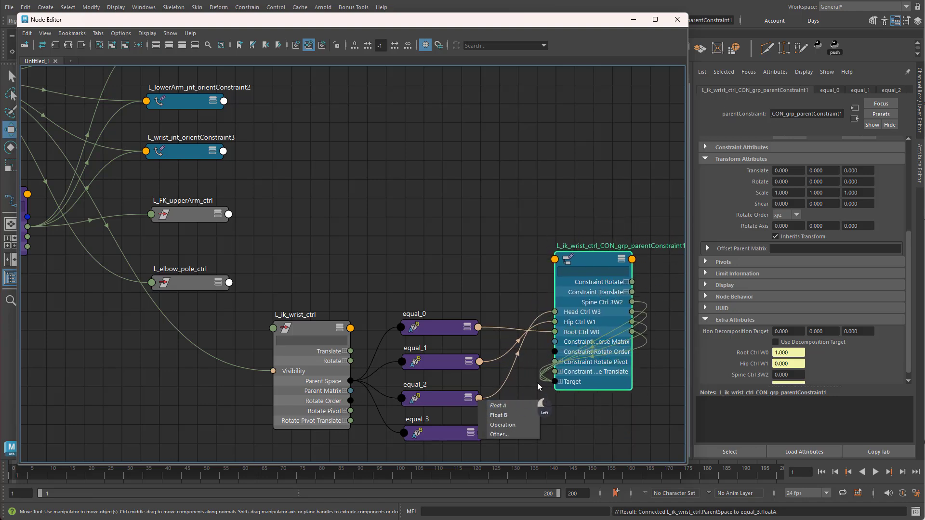
click(492, 425)
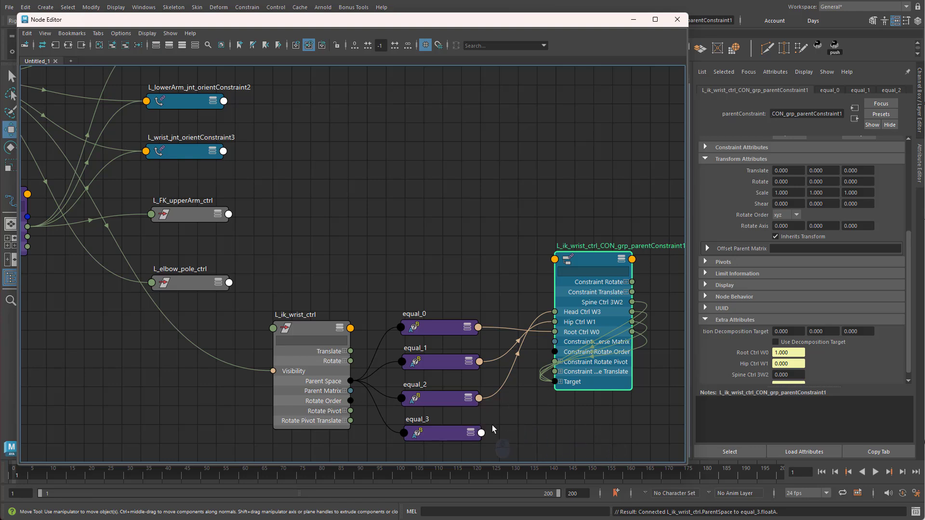
click(482, 435)
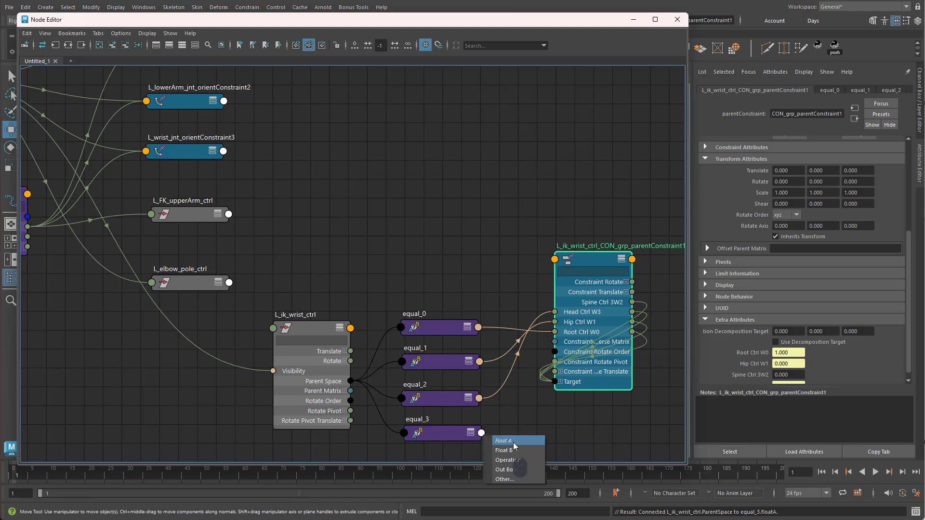
click(520, 470)
click(556, 311)
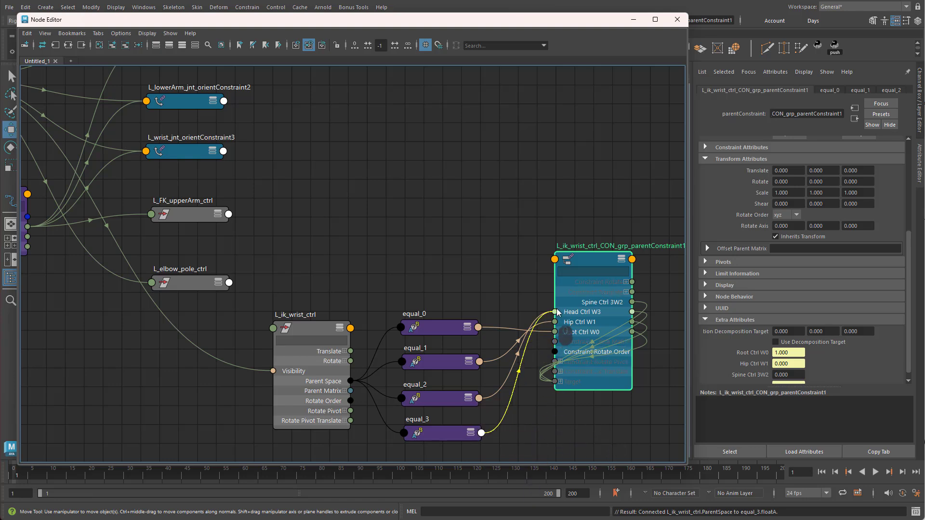
Show all attributes of the wrist's parent constraint and connect equal_2's Out Bool output to Spine Ctrl 3W2.
click(479, 399)
click(610, 435)
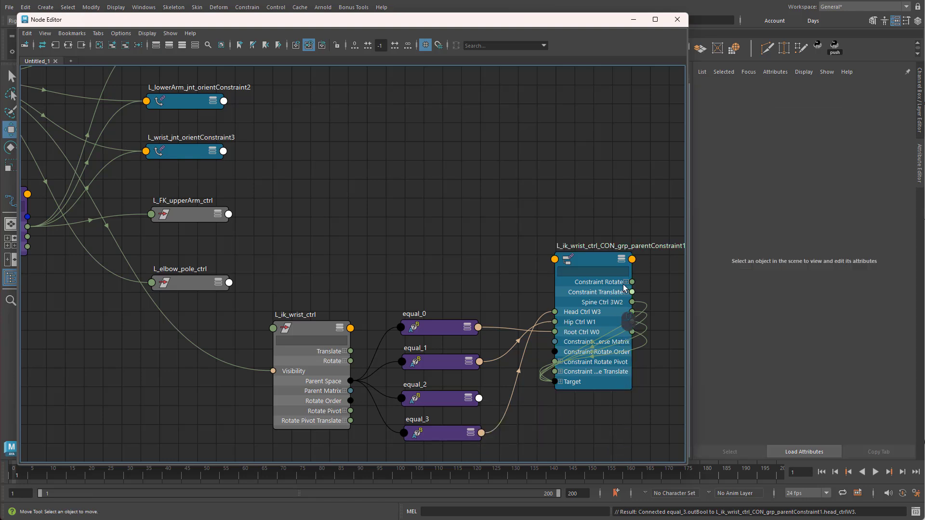
click(622, 260)
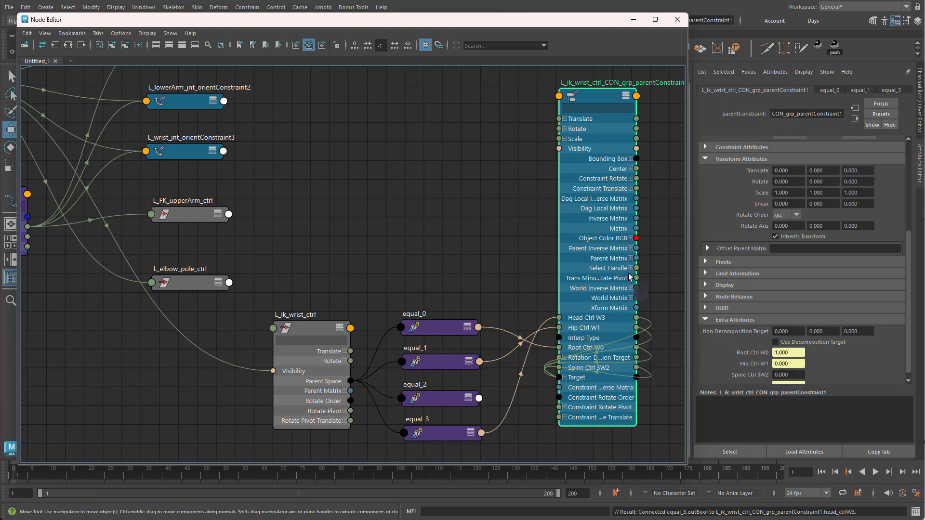
click(480, 399)
click(508, 432)
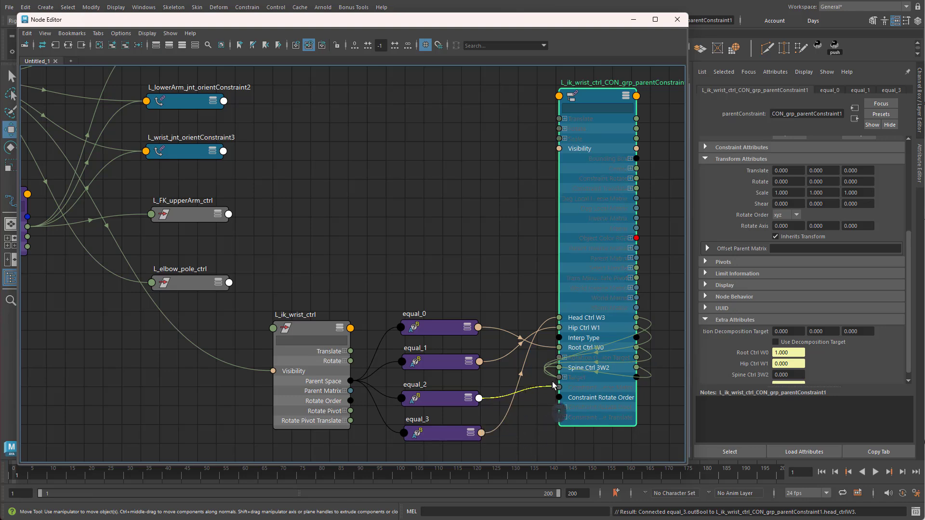
click(559, 369)
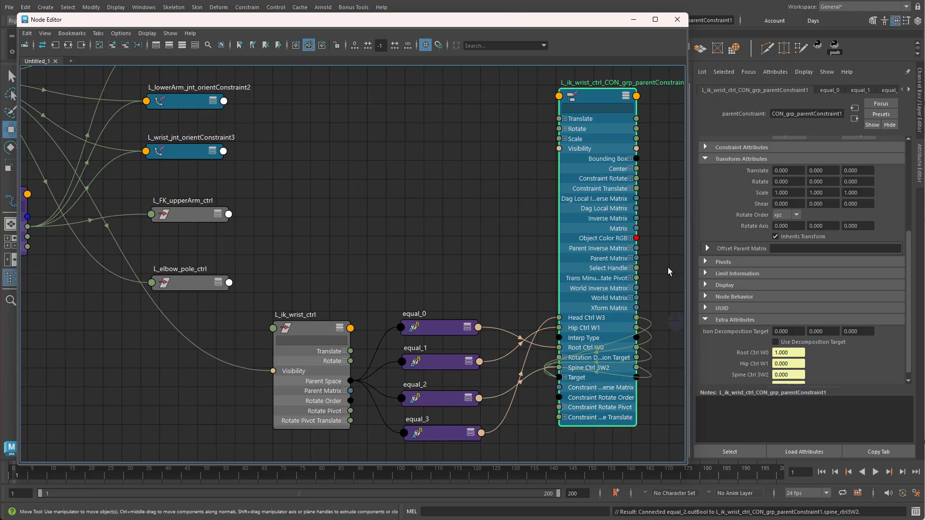
Reduce the wrist's parent constraint node to its connected attributes and place it beside the four float logic nodes.
click(630, 99)
click(628, 100)
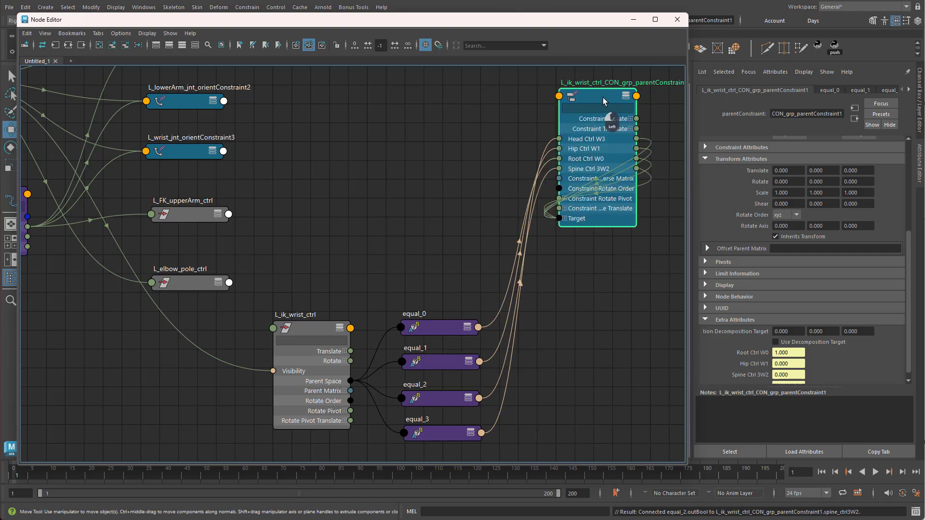
drag(604, 99, 591, 316)
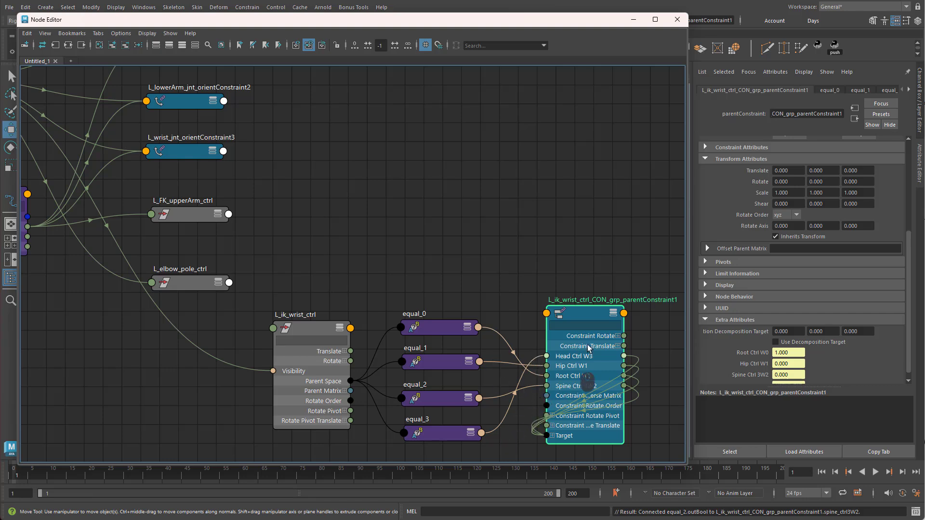
middle_drag(590, 236, 577, 186)
middle_drag(489, 201, 504, 219)
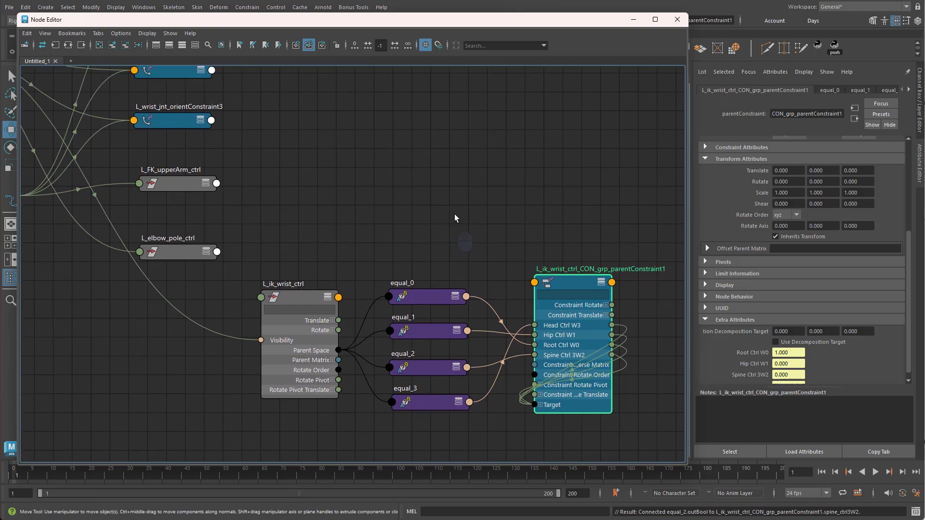
middle_drag(448, 215, 490, 210)
click(444, 220)
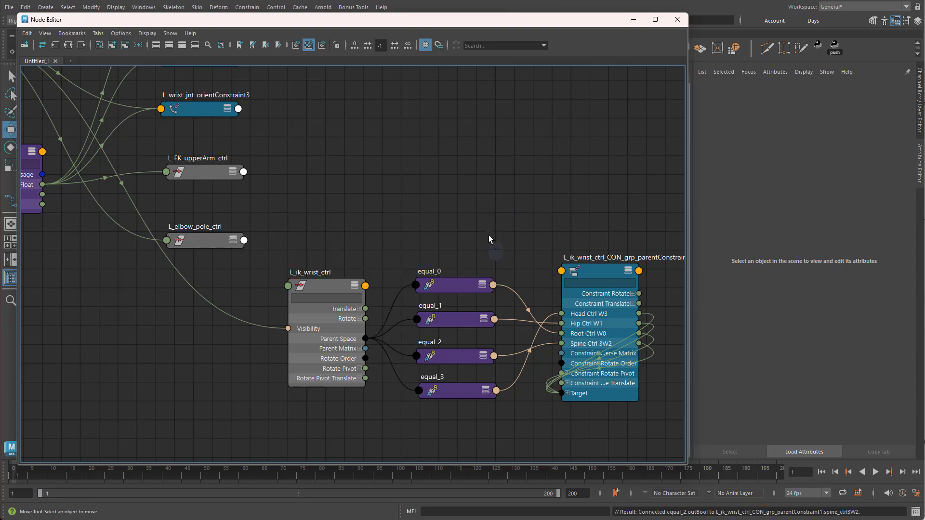
Check the Float A and Float B inputs of the float logic nodes equal_0 to equal_3.
click(457, 285)
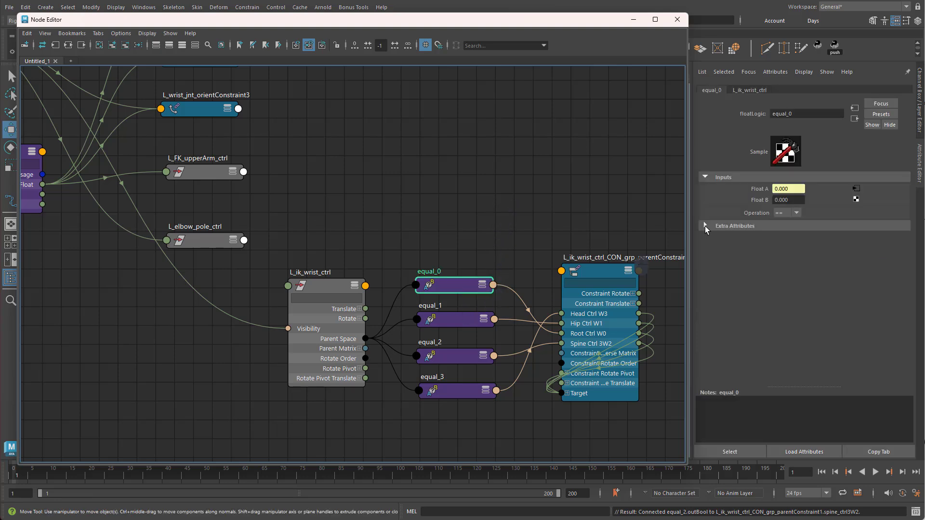
click(455, 323)
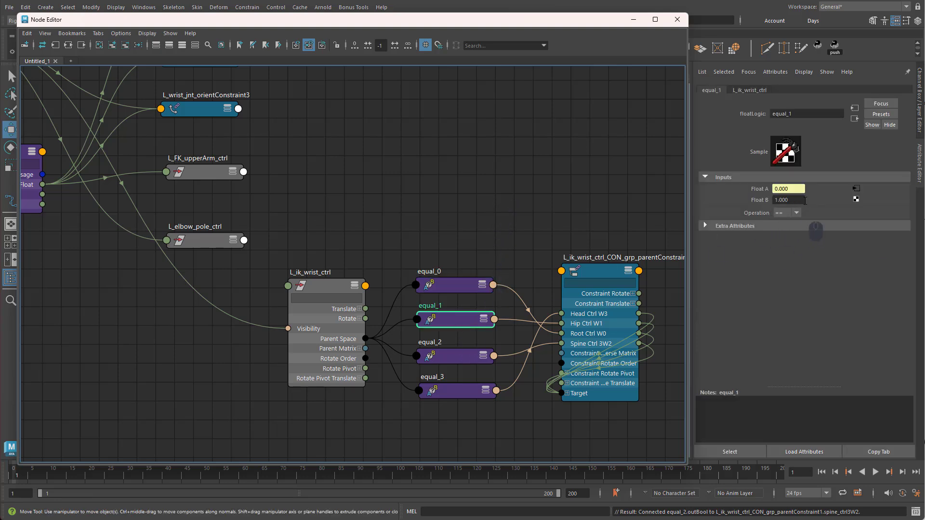
click(458, 357)
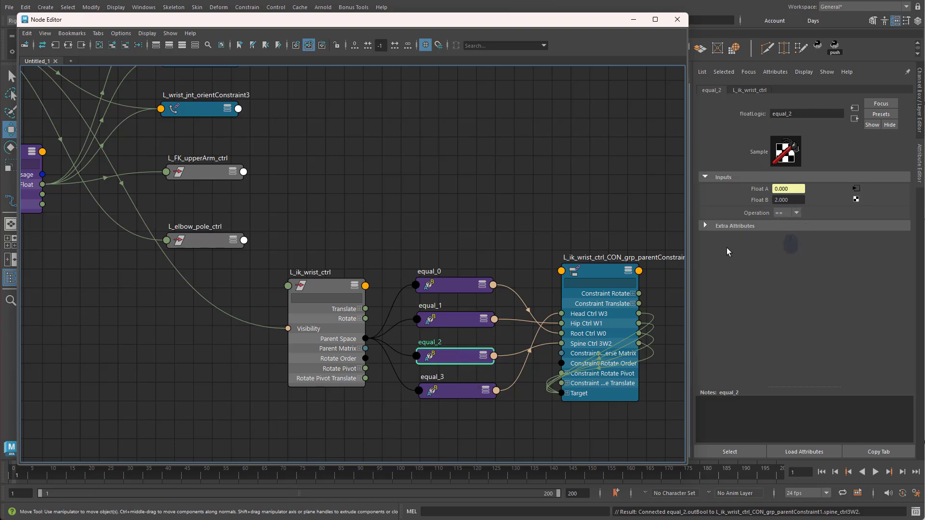
click(441, 394)
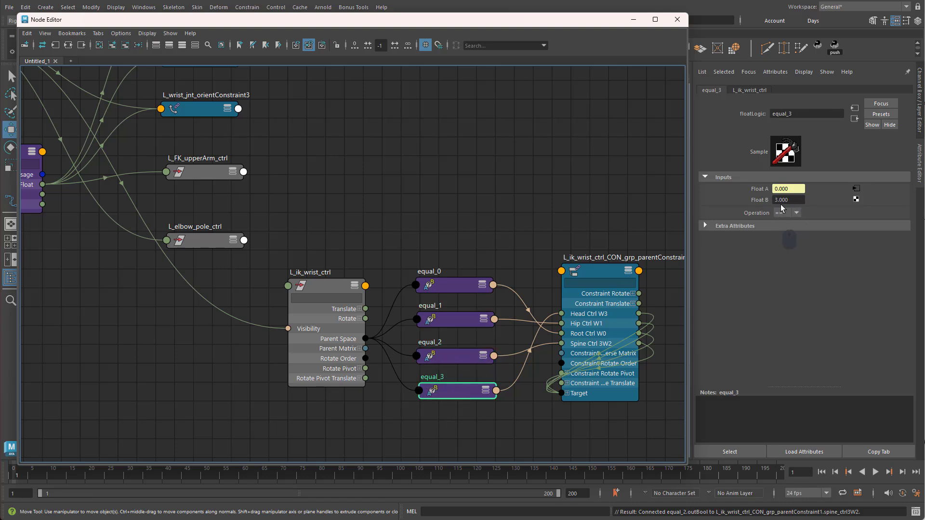
Set L_ik_wrist_ctrl's Parent Space to Head and check equal_3 and the parent constraint's weights.
click(332, 285)
click(920, 122)
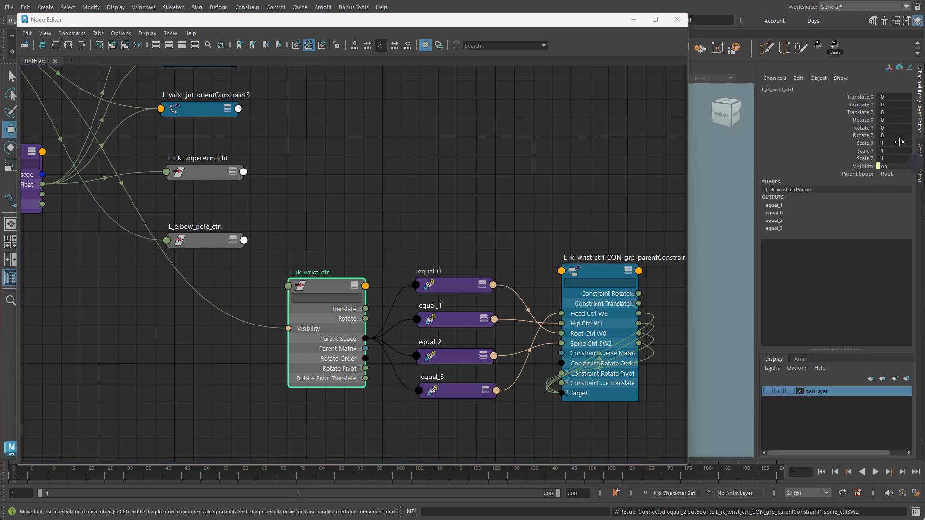
click(889, 176)
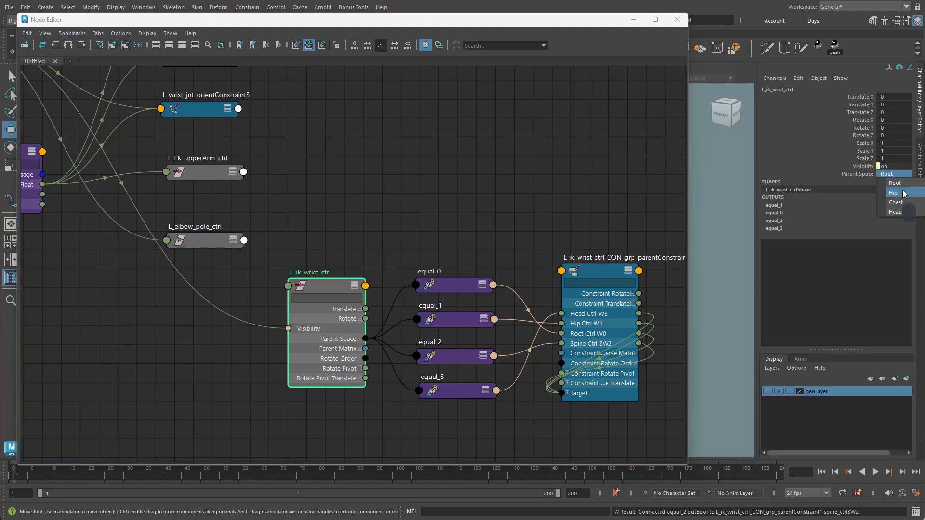
click(897, 216)
click(462, 394)
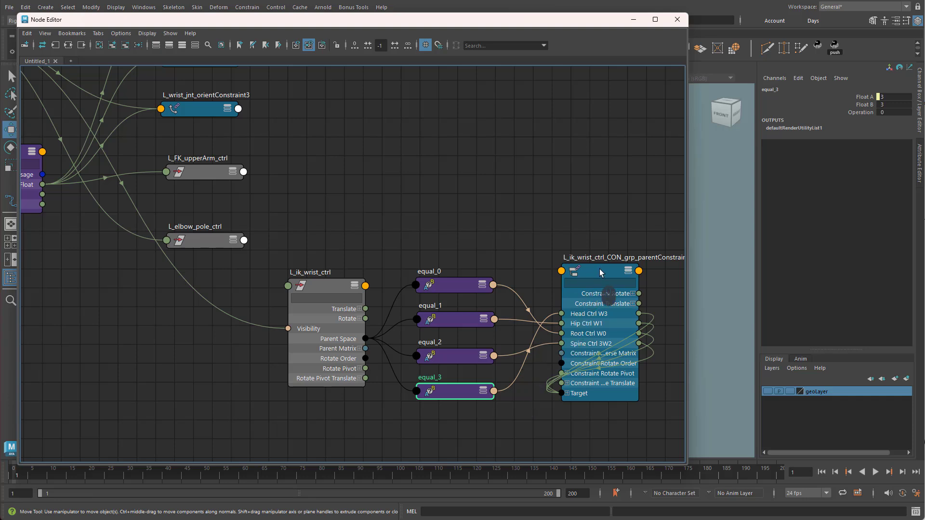
drag(454, 397, 457, 397)
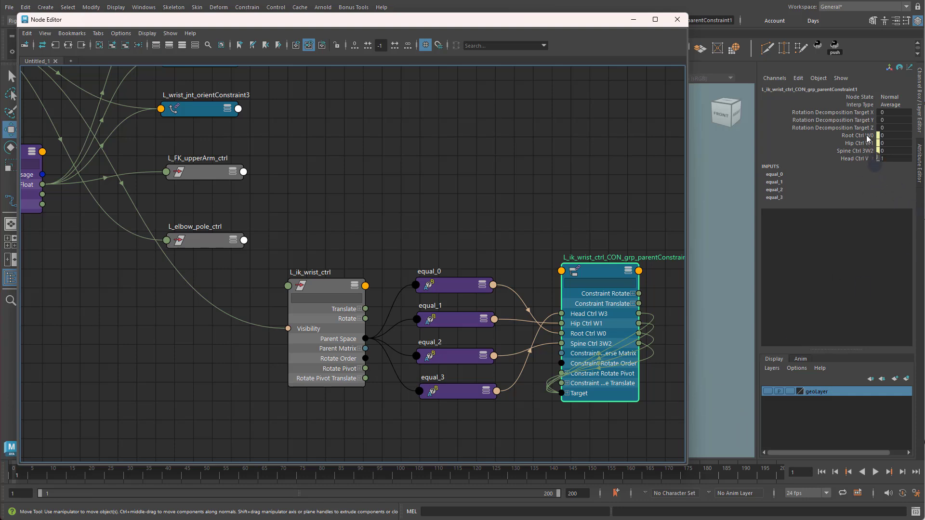
Set the Parent Space attribute of L_ik_wrist_ctrl to Root.
click(326, 287)
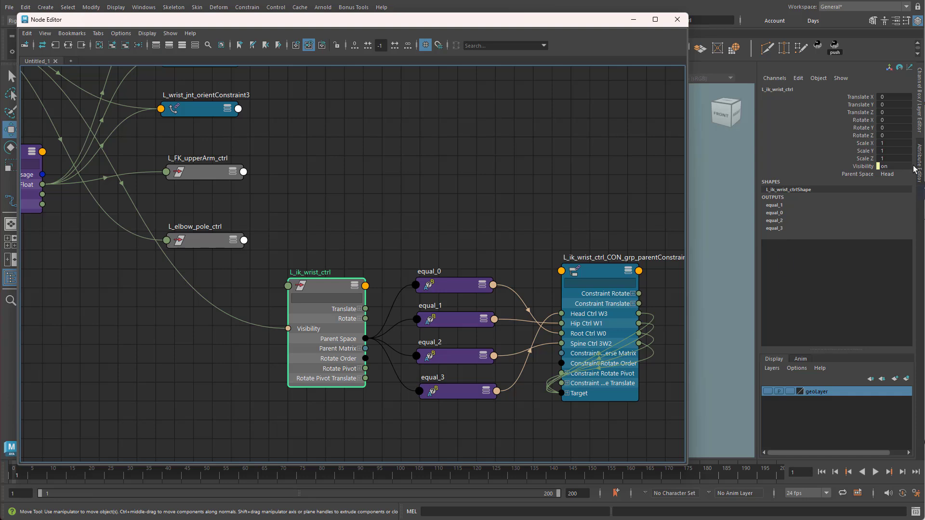
click(894, 174)
click(900, 190)
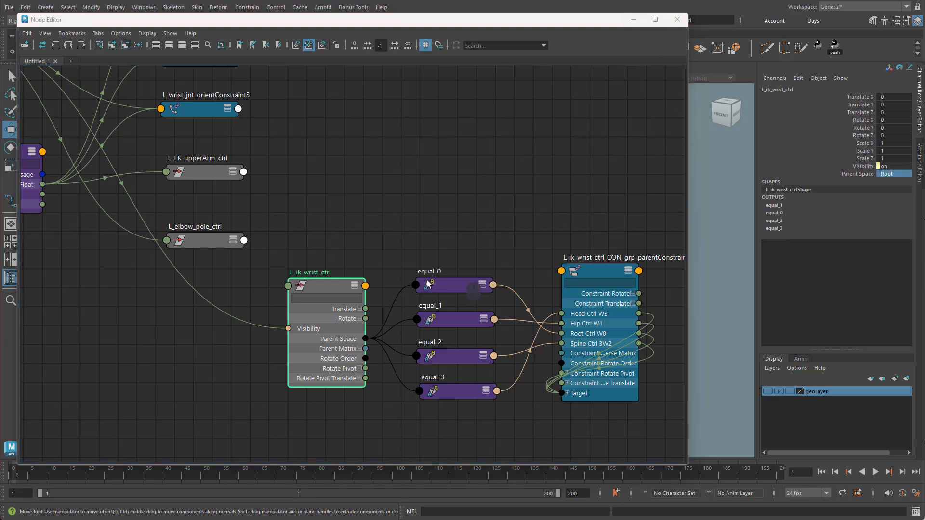
Move the whole L_ik_wrist_ctrl parent-space node network closer to the other arm nodes and minimize the Node Editor.
drag(312, 203, 635, 434)
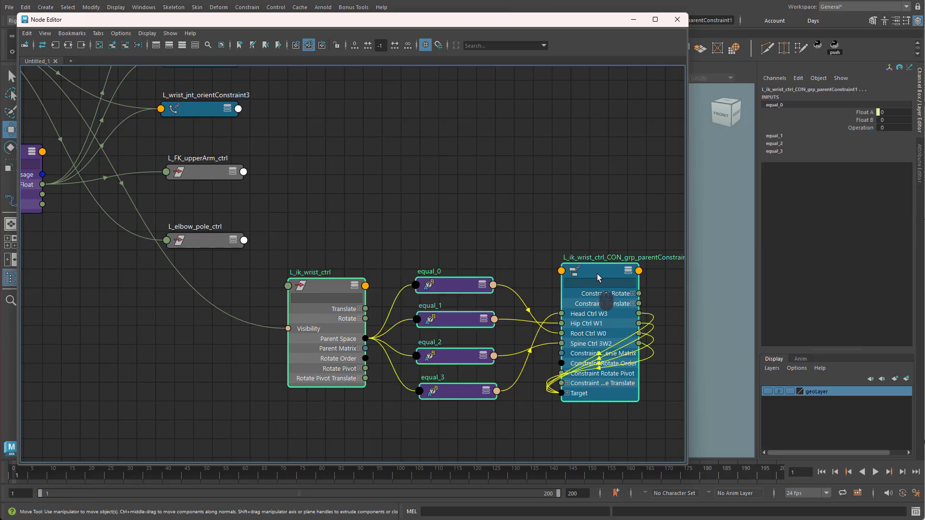
drag(597, 274, 545, 307)
click(544, 193)
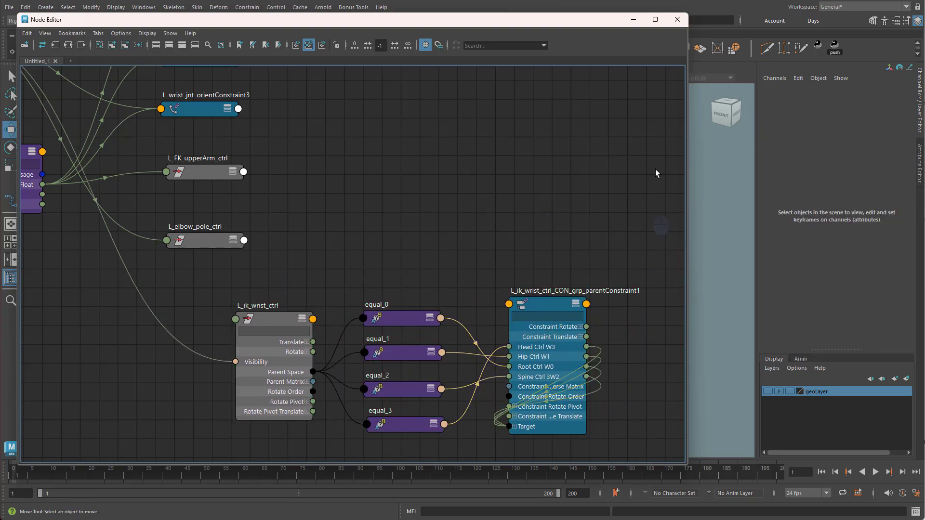
click(634, 20)
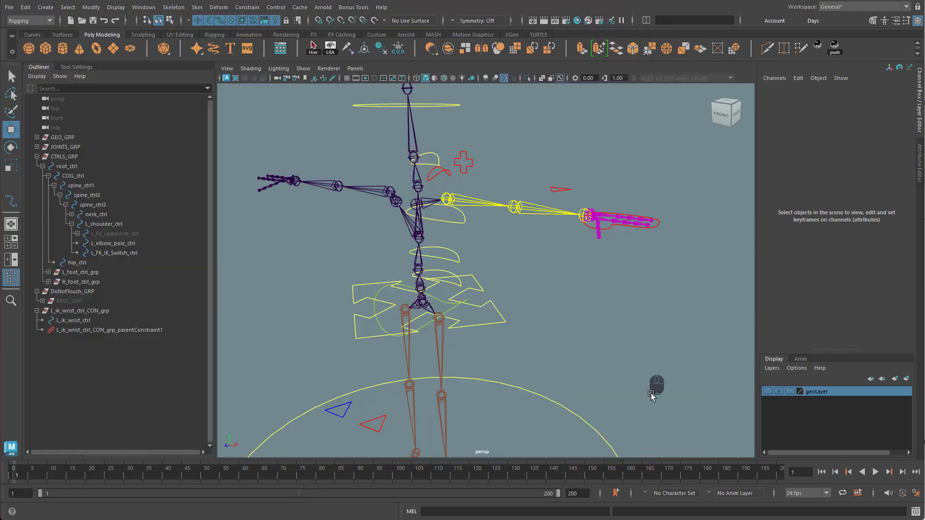
Parent L_ik_wrist_ctrl_CON_grp under CTRLS_GRP and collapse the root_ctrl hierarchy in the Outliner.
alt+right_drag(615, 374, 197, 363)
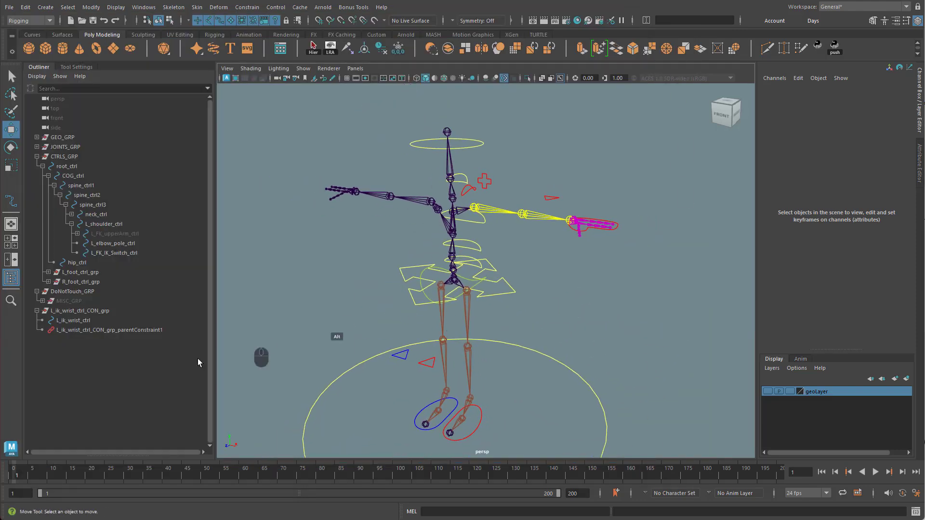
click(74, 311)
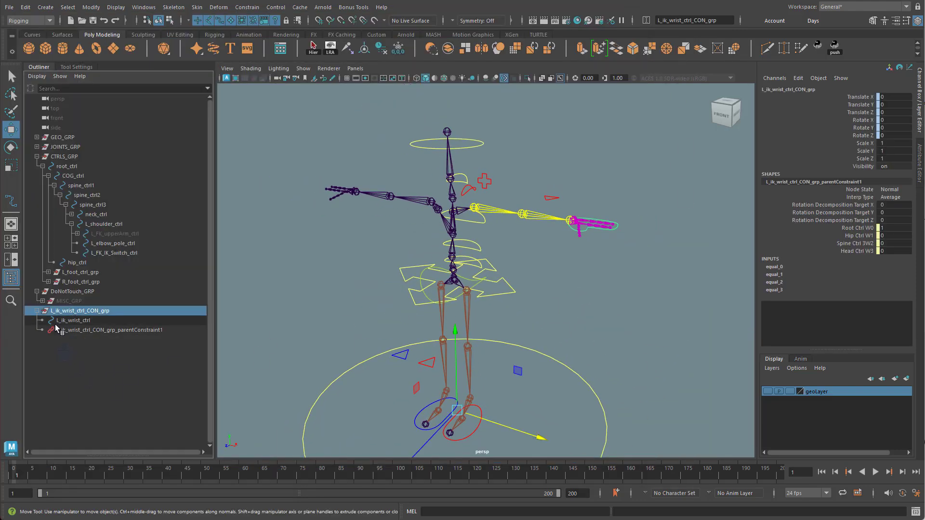
click(34, 311)
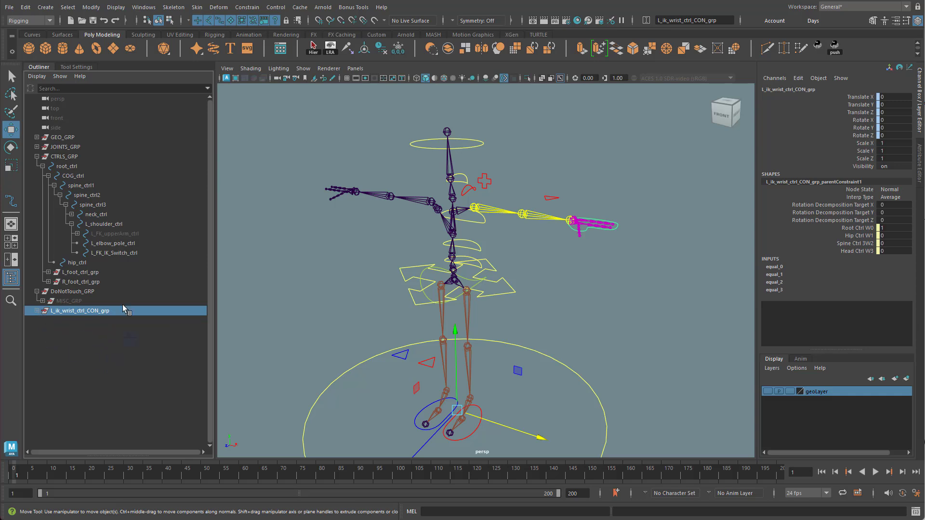
middle_drag(123, 309, 72, 157)
click(41, 165)
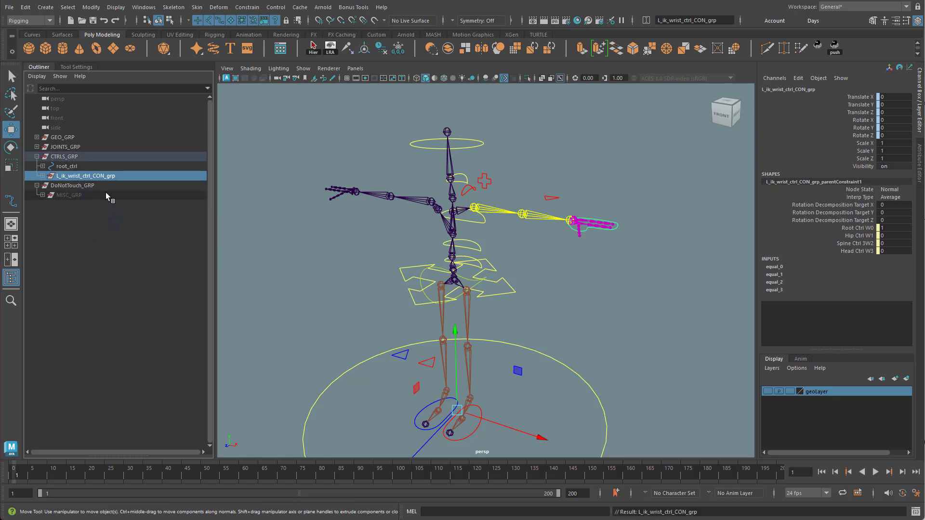
click(84, 279)
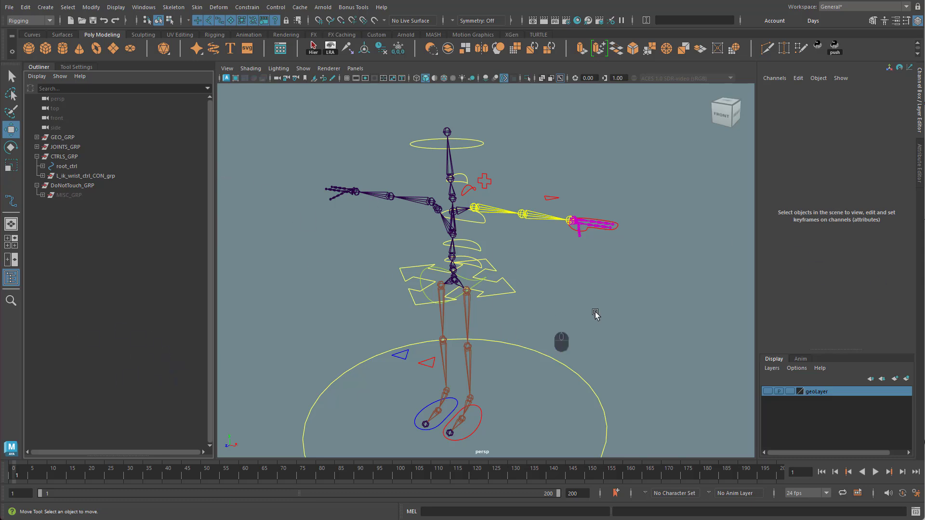
key(alt)
alt+drag(624, 295, 652, 286)
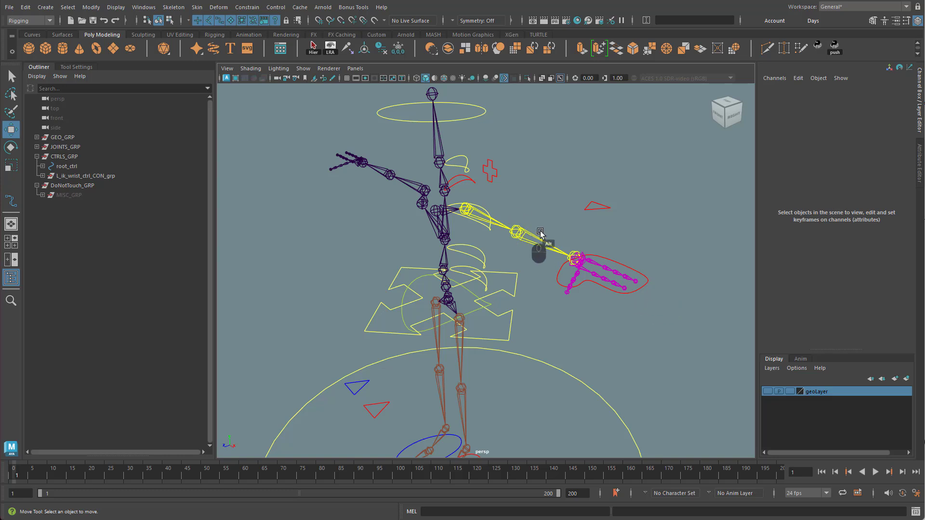
alt+drag(646, 247, 670, 237)
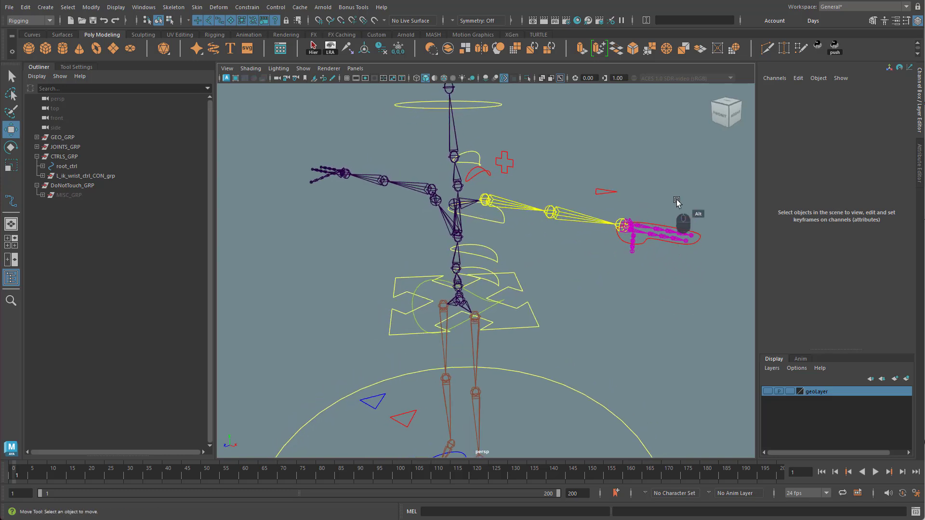